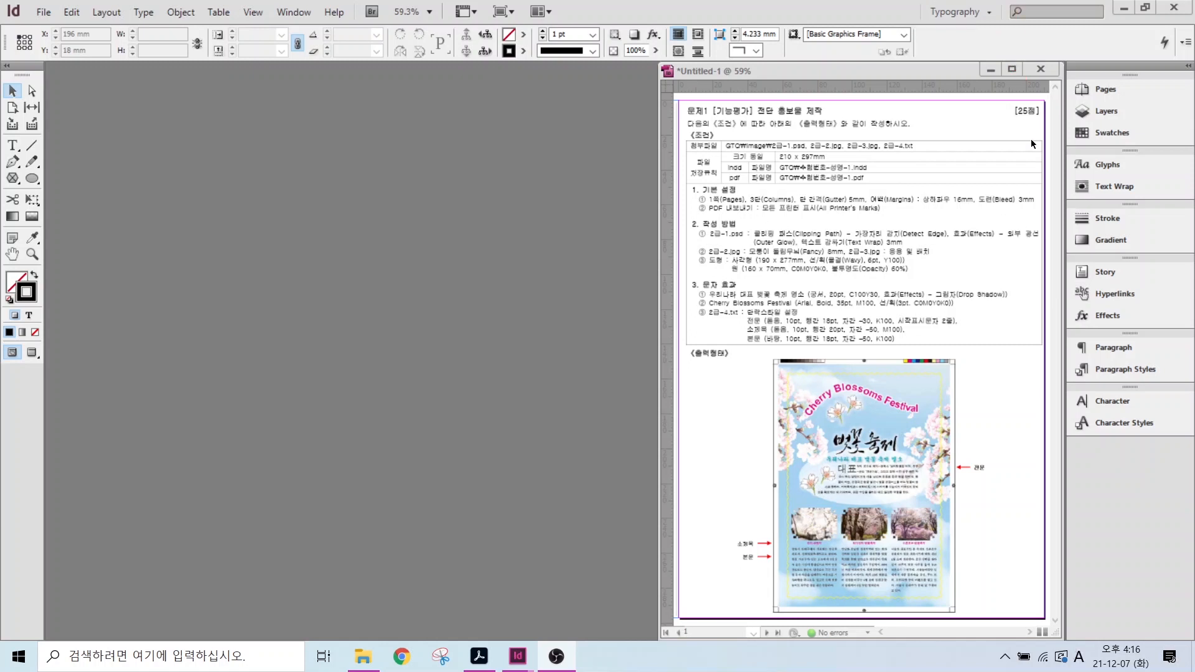
- Switch to the Typography workspace and reset it to its default panels
click(952, 12)
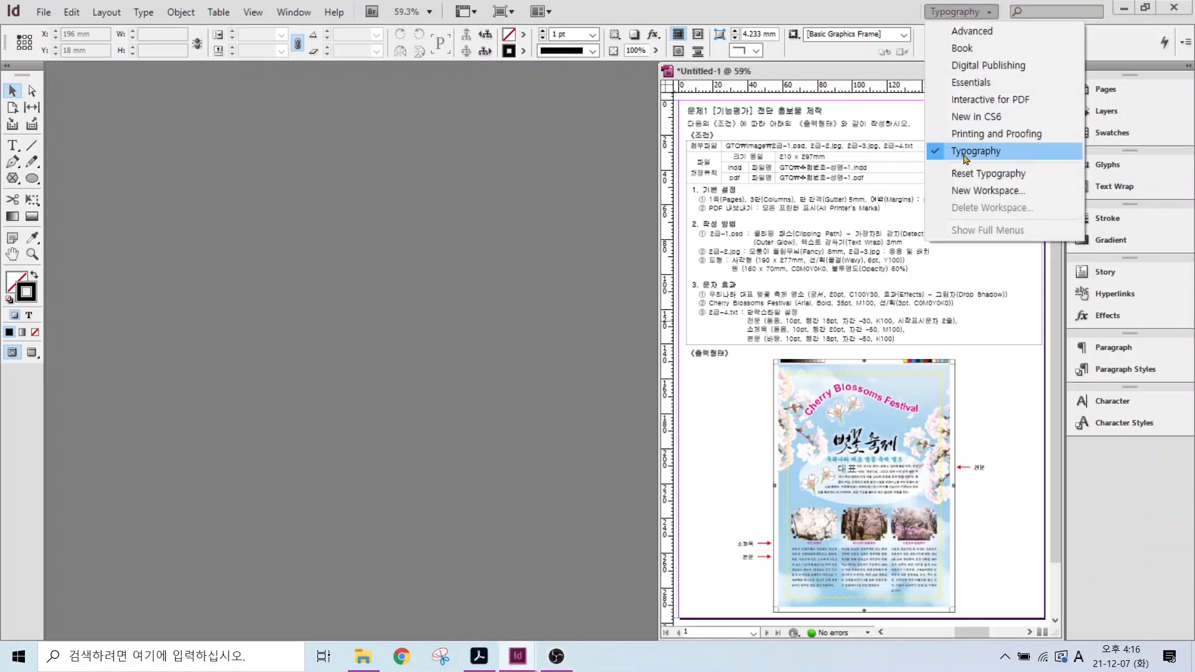
click(965, 157)
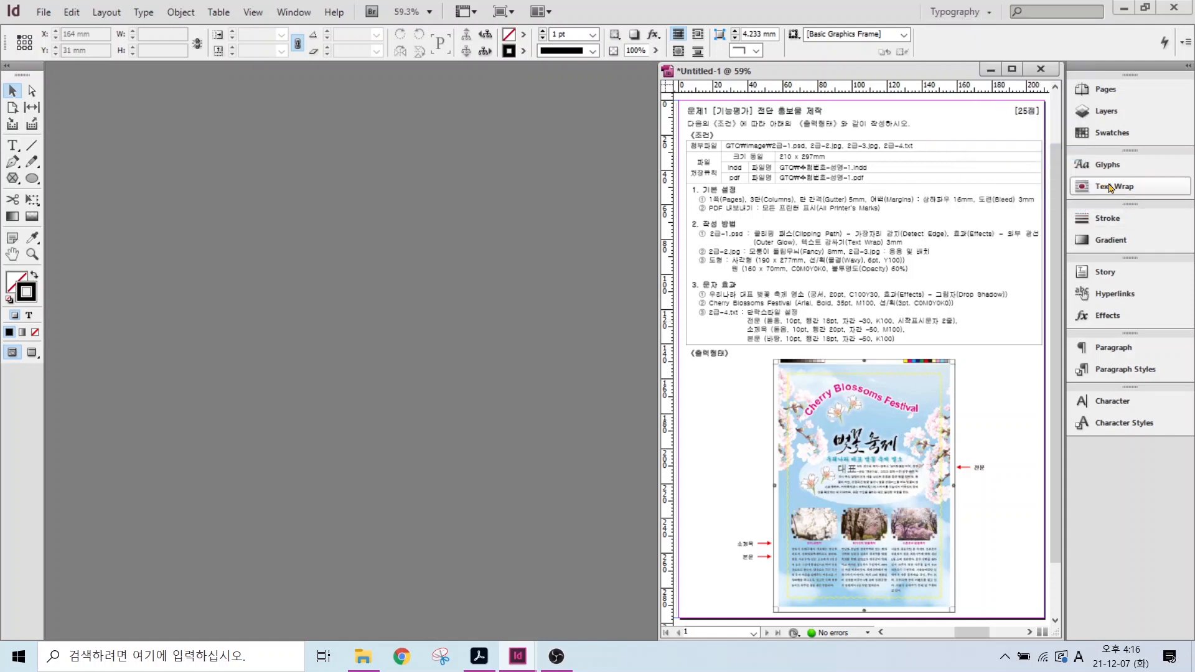
click(962, 12)
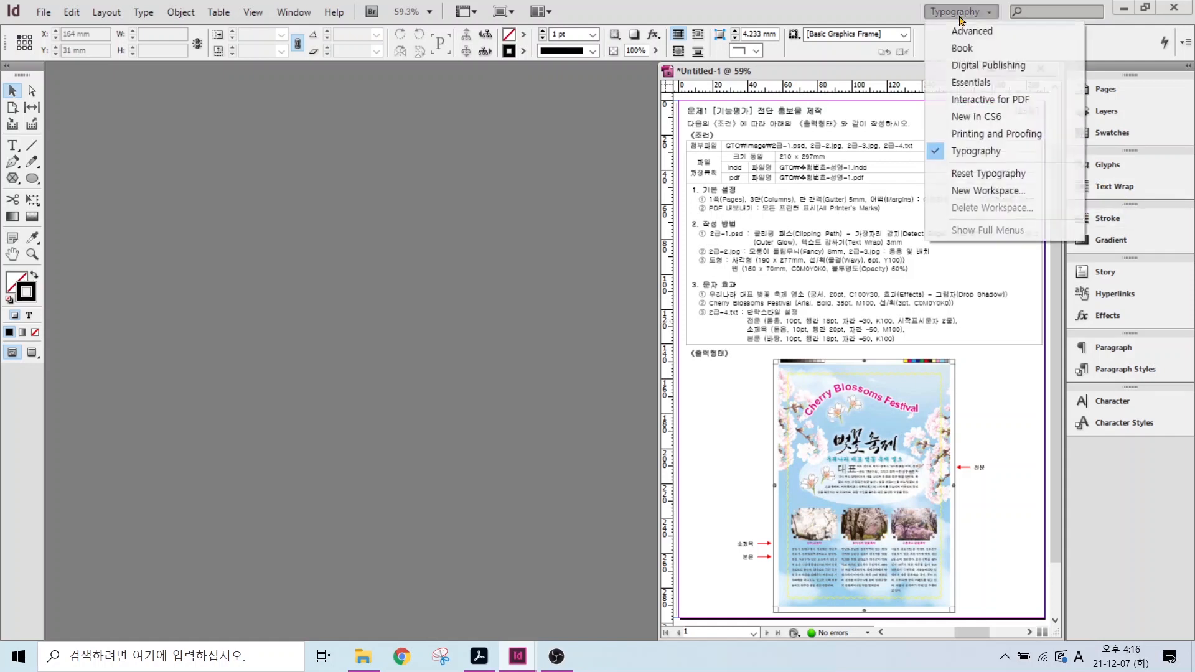
click(962, 180)
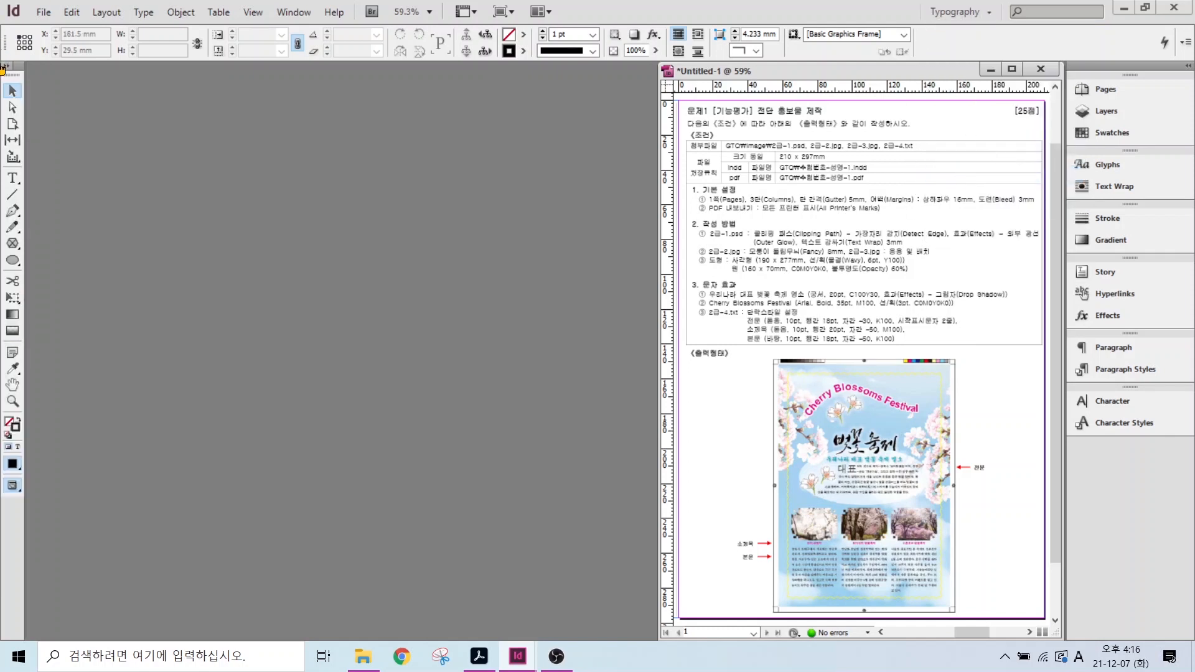
key(alt)
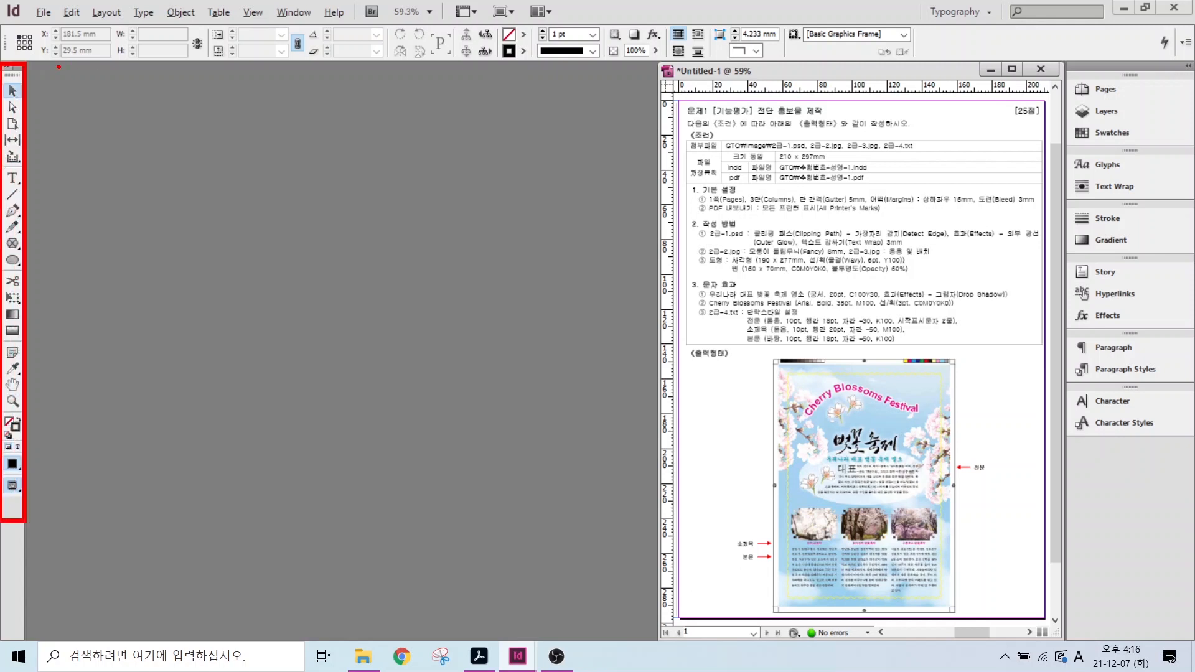
- Show the Tools panel in a double column
click(6, 67)
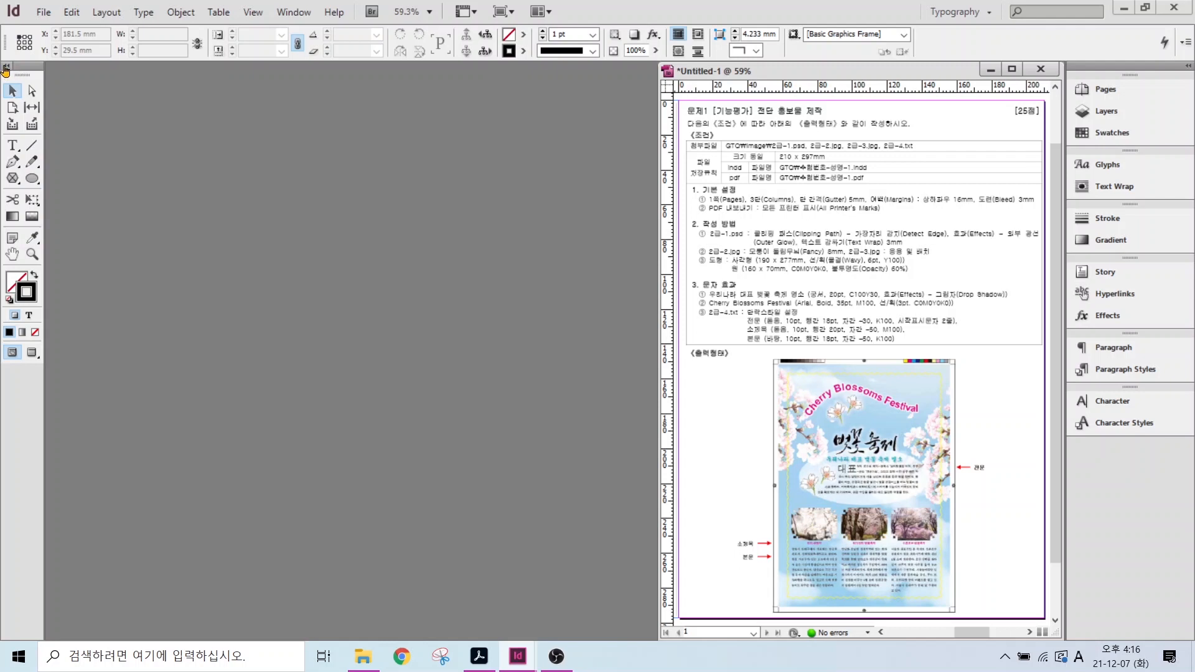
click(5, 67)
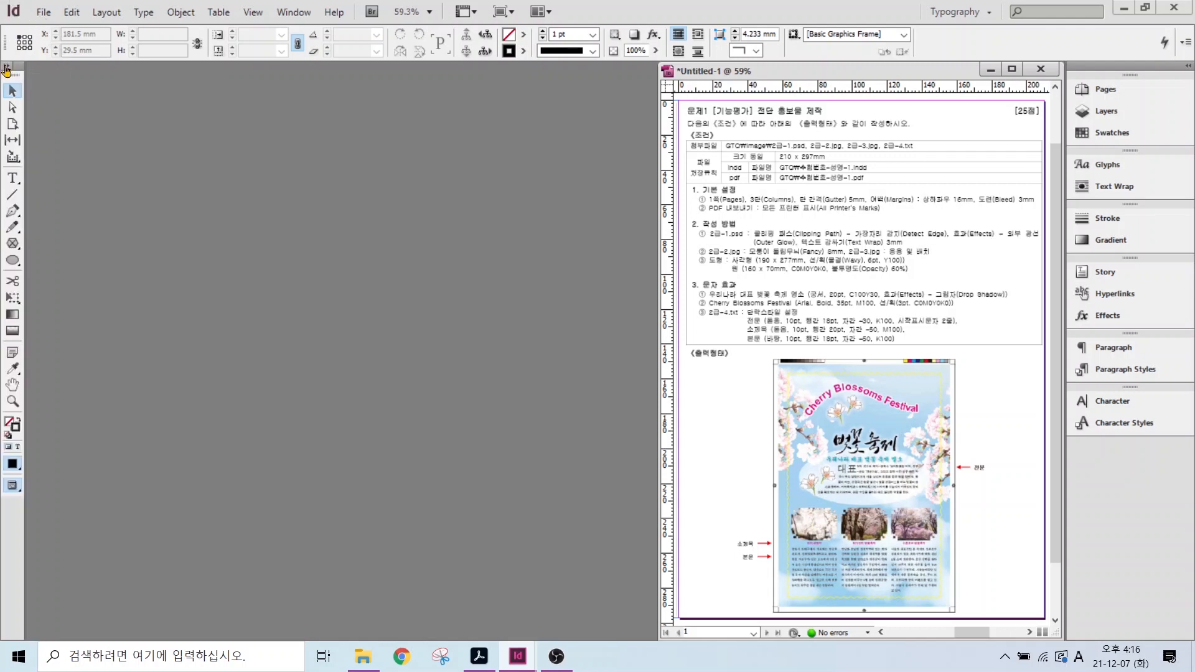
click(6, 68)
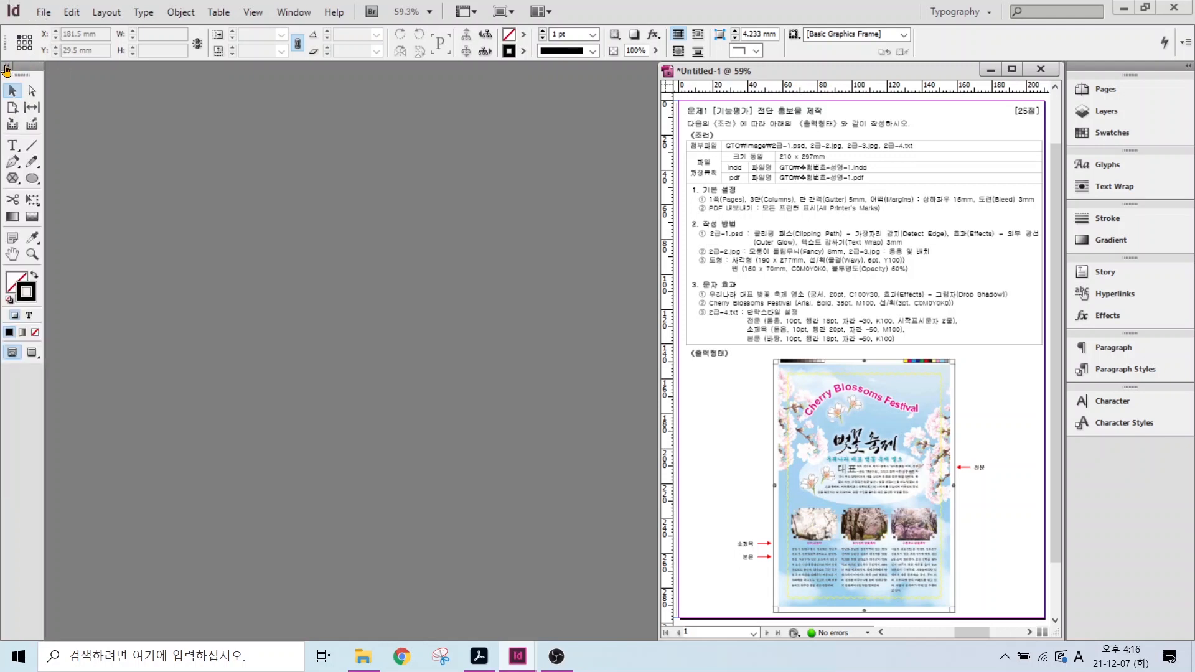
- Open Preferences, browse General, Type, Composition and Units & Increments, then settle on Interface
click(73, 11)
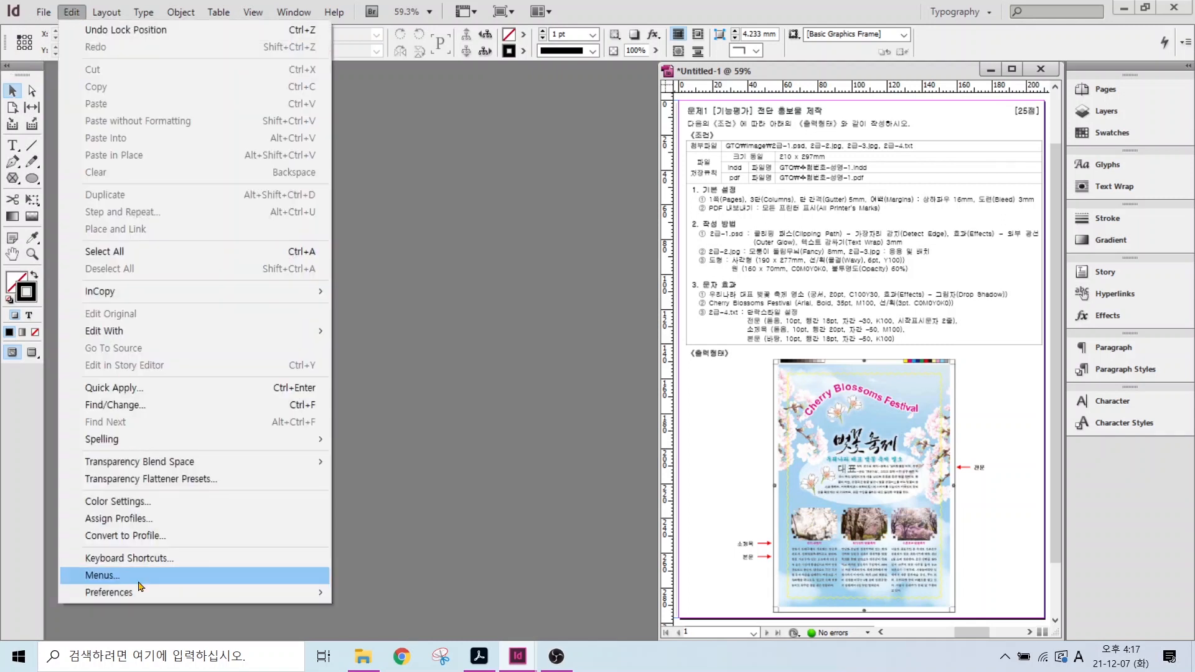
mouse_move(140, 596)
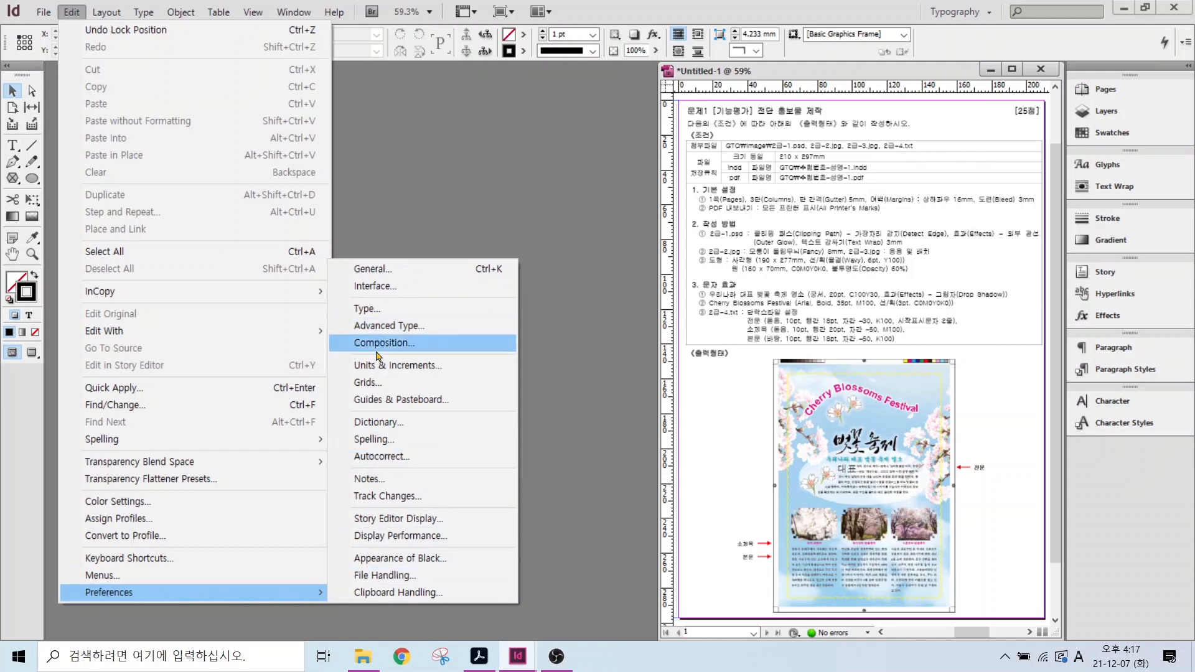
click(371, 308)
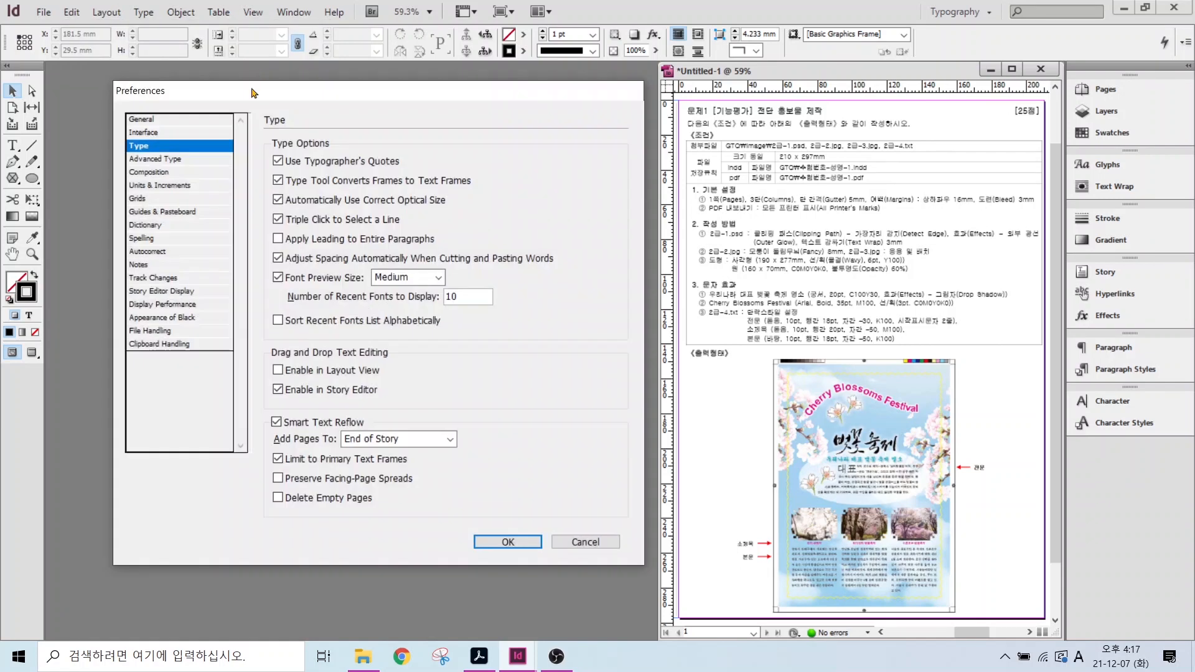
click(150, 120)
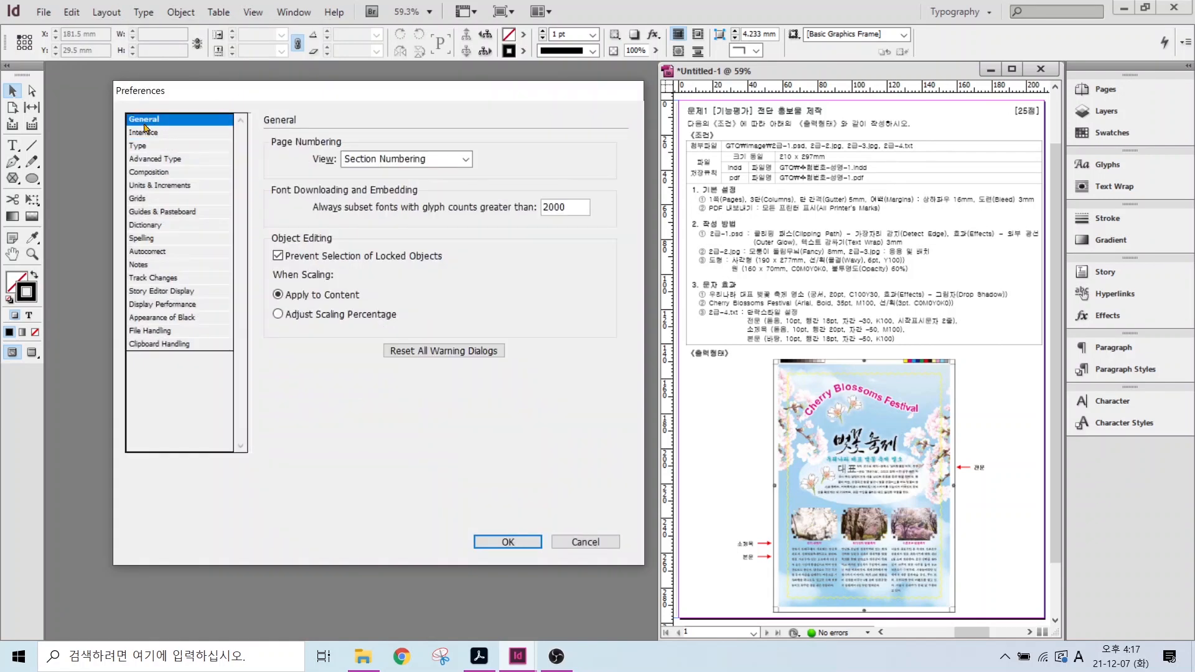
click(140, 134)
click(142, 147)
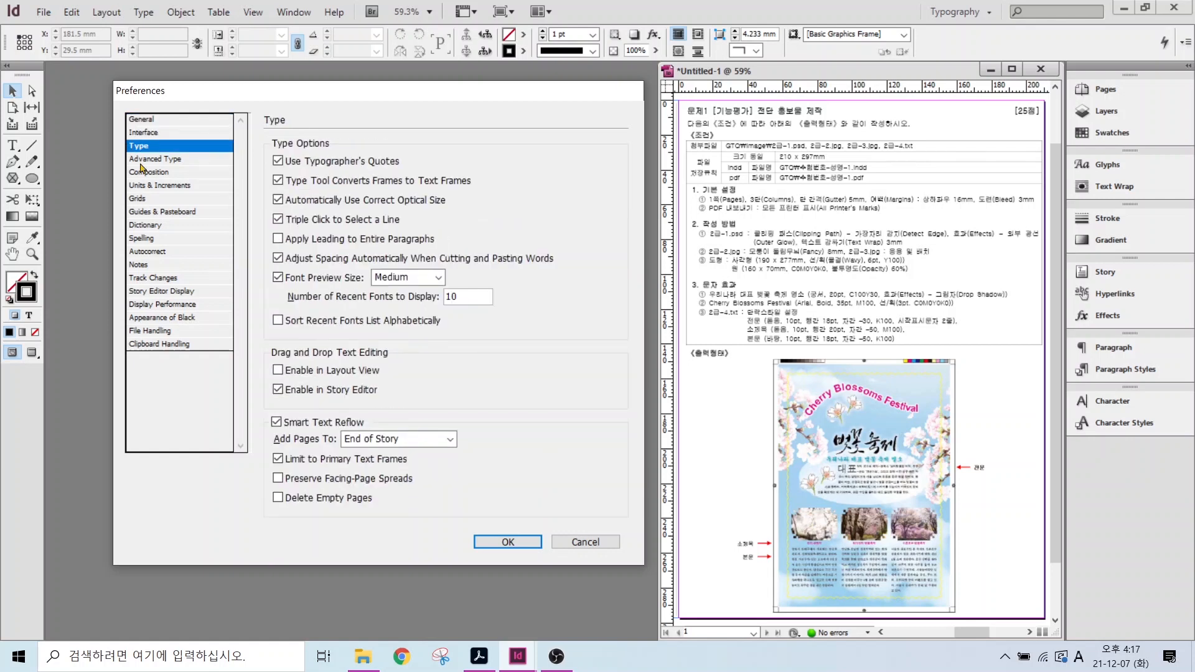
click(142, 160)
click(143, 173)
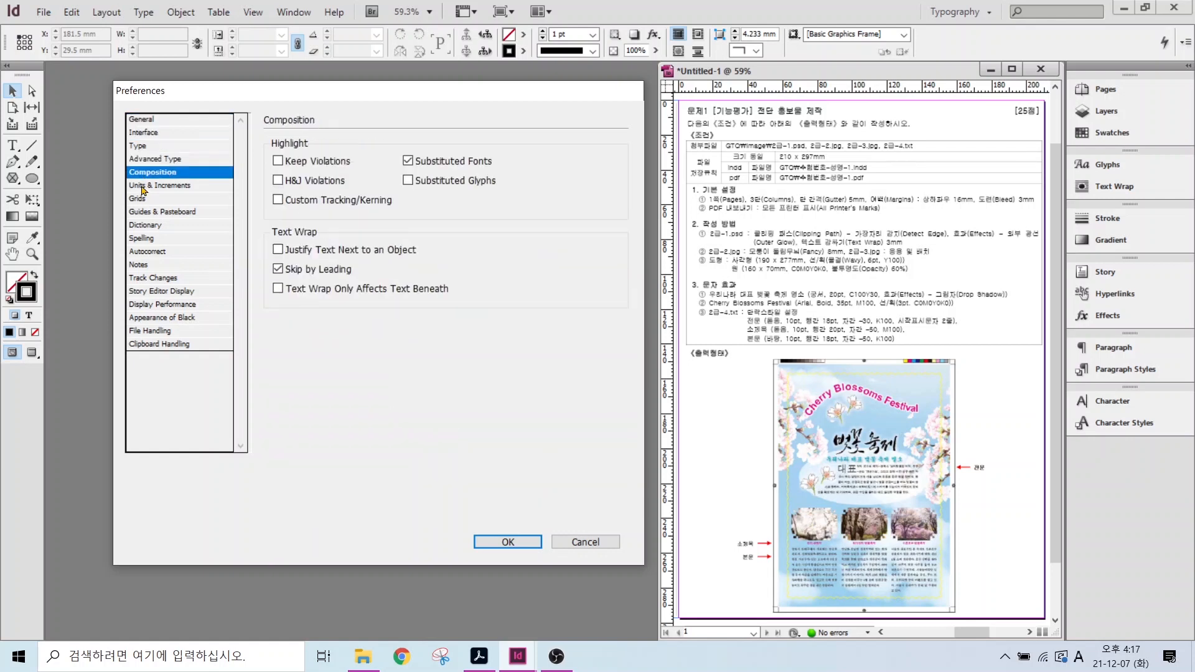
click(143, 186)
click(138, 137)
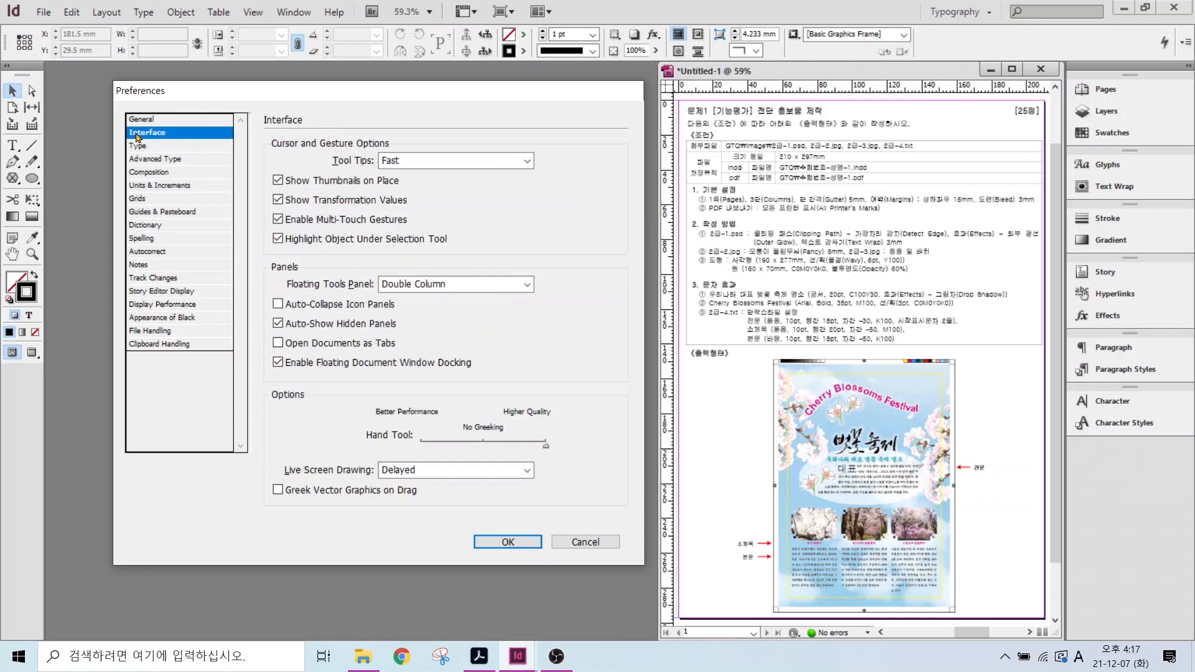
key(alt)
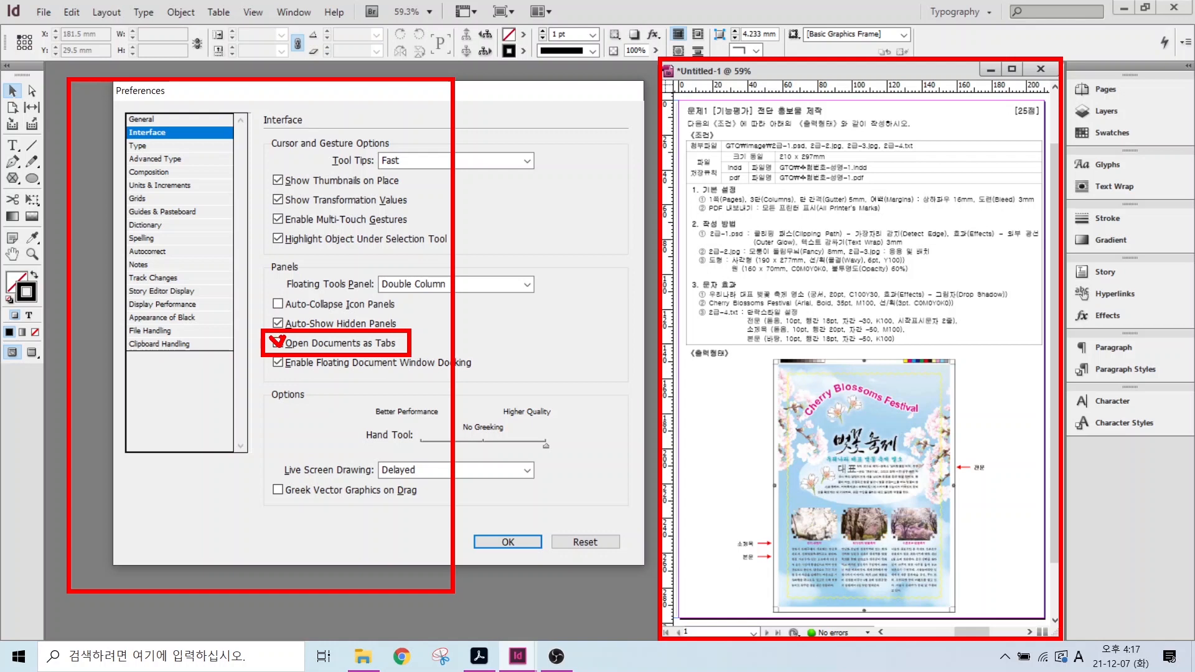
- Check that Units & Increments uses millimetres for rulers and points for strokes
click(158, 185)
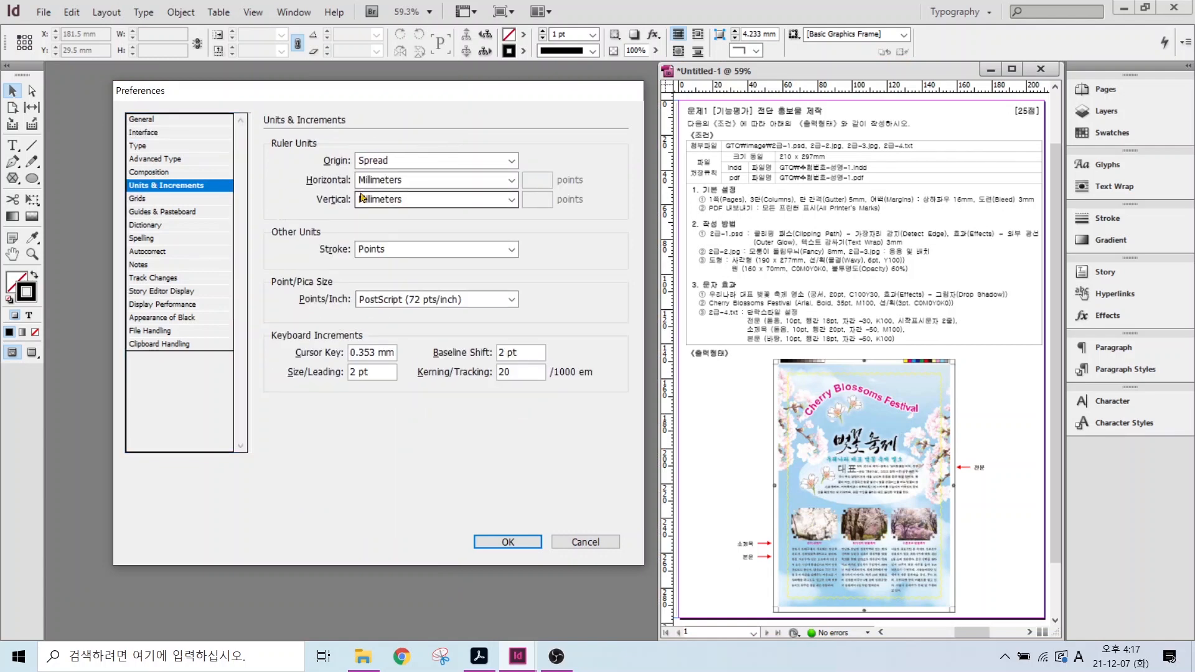
key(alt)
mouse_move(339, 169)
mouse_down()
mouse_move(446, 214)
mouse_move(335, 196)
mouse_up()
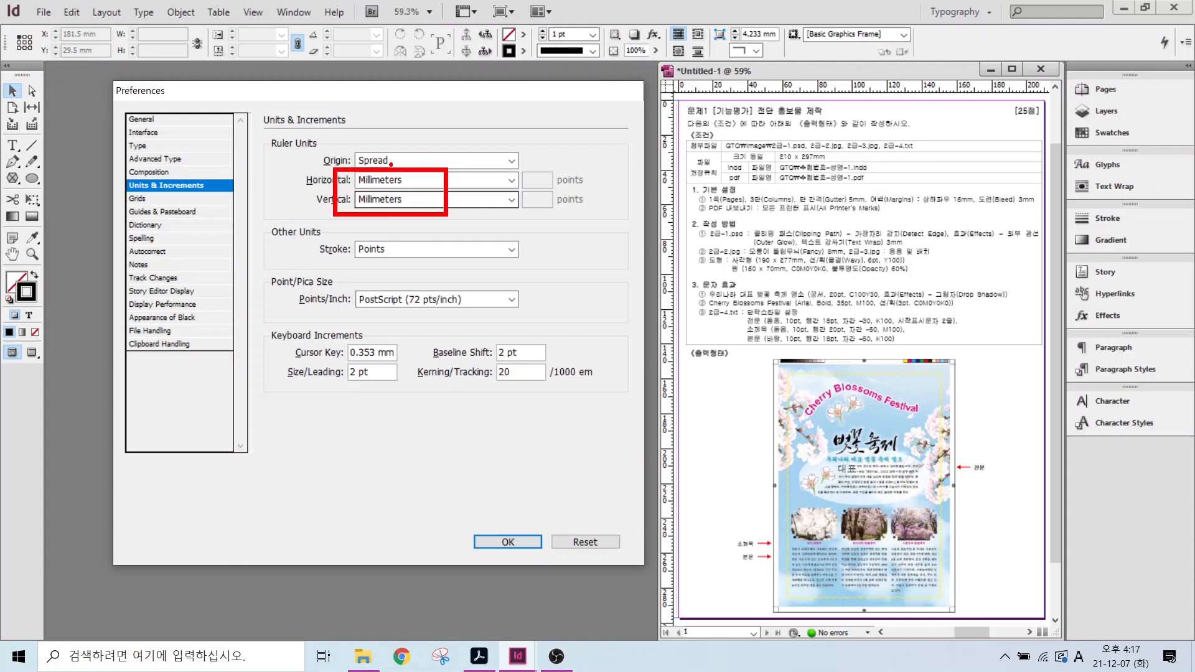
drag(407, 165, 459, 116)
mouse_move(348, 237)
mouse_down()
mouse_move(424, 260)
mouse_move(434, 297)
mouse_up()
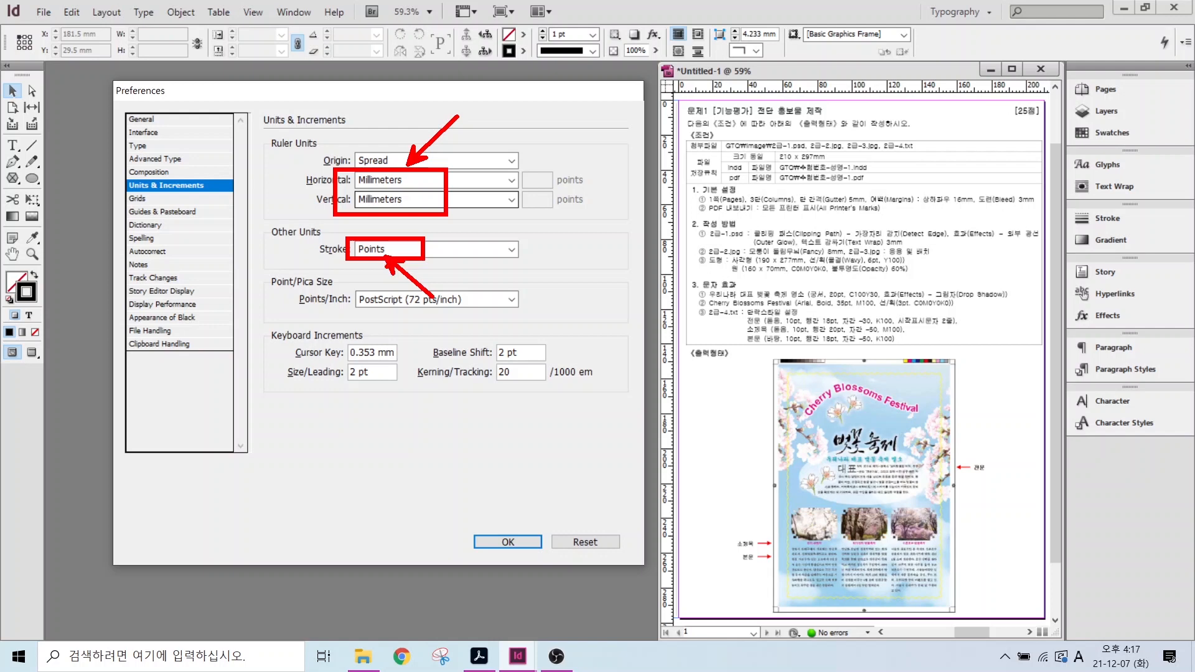
key(Escape)
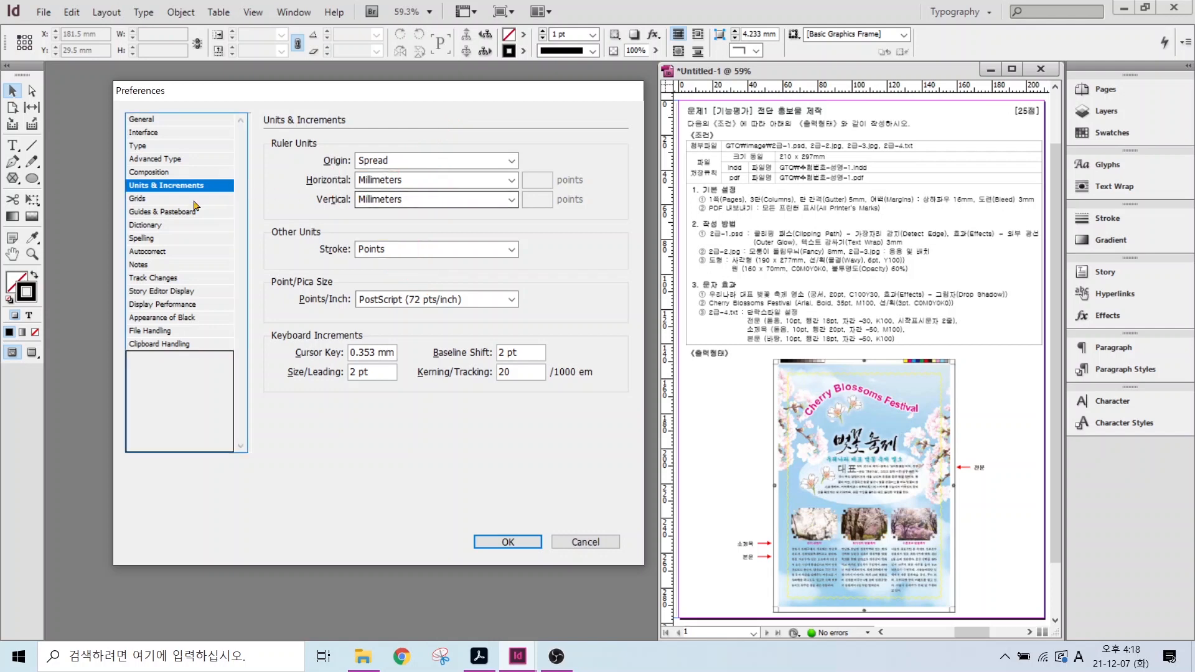
- Set Display Performance Default View to High Quality and close Preferences
click(151, 306)
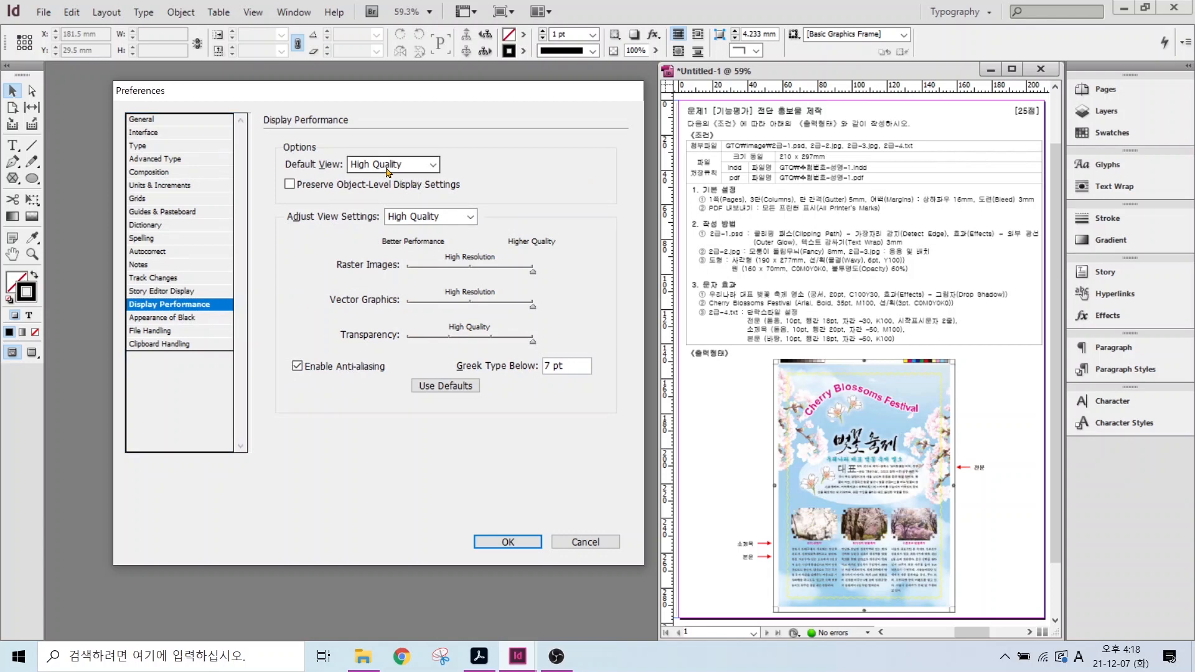
click(387, 172)
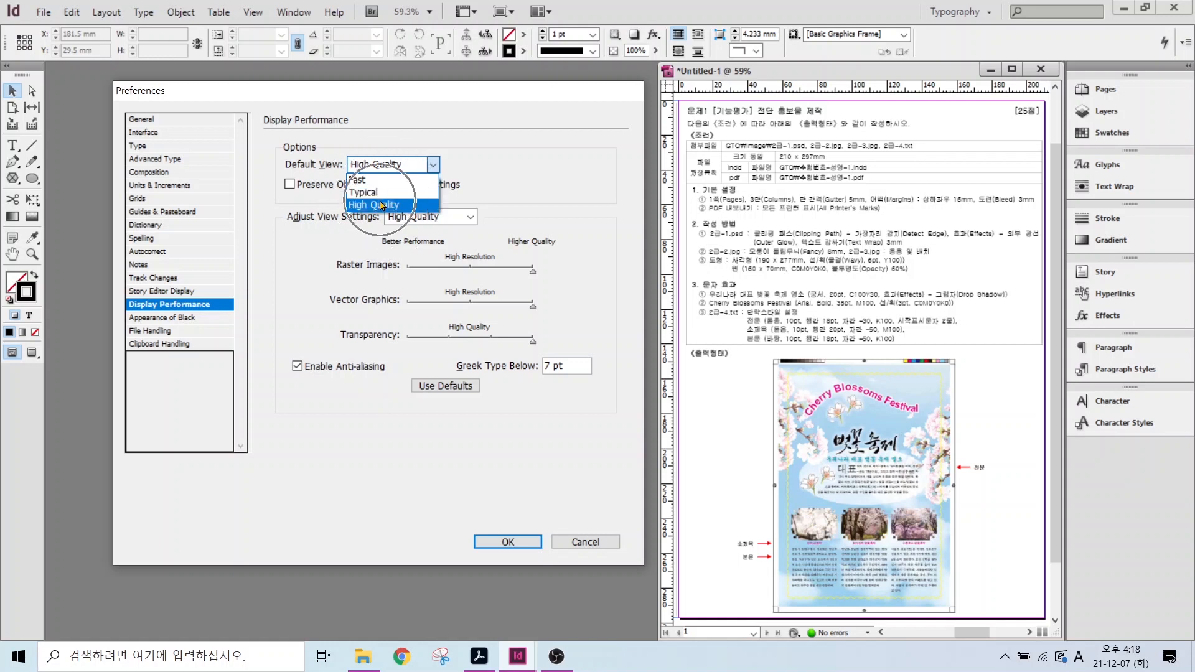
click(382, 205)
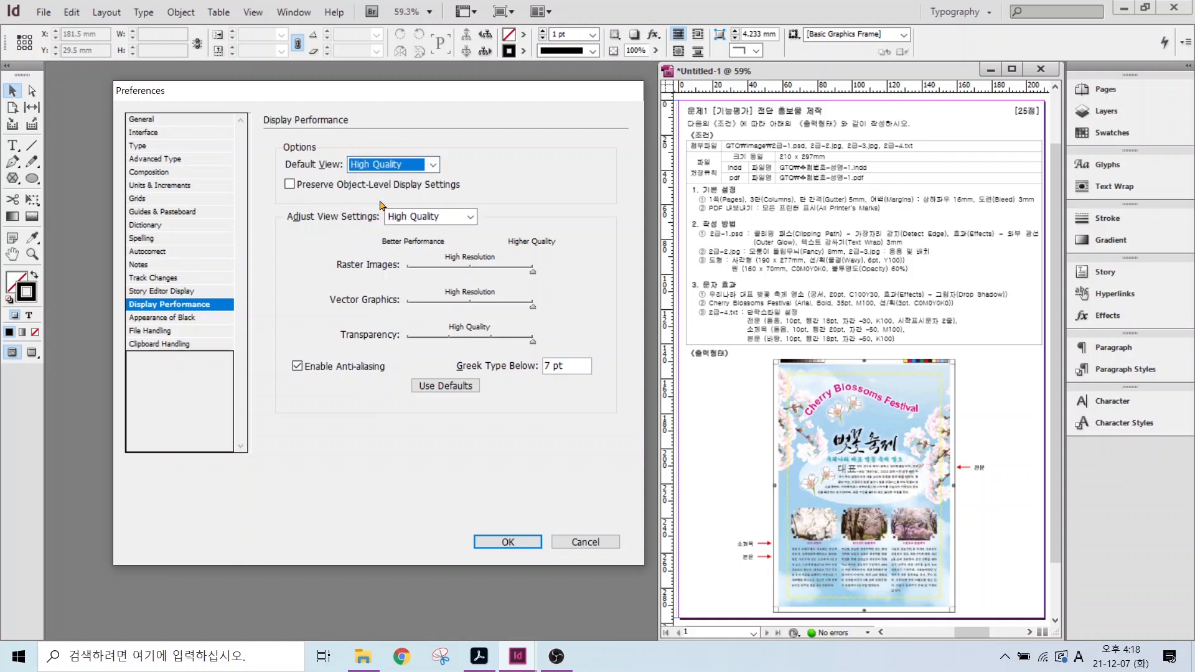
key(Return)
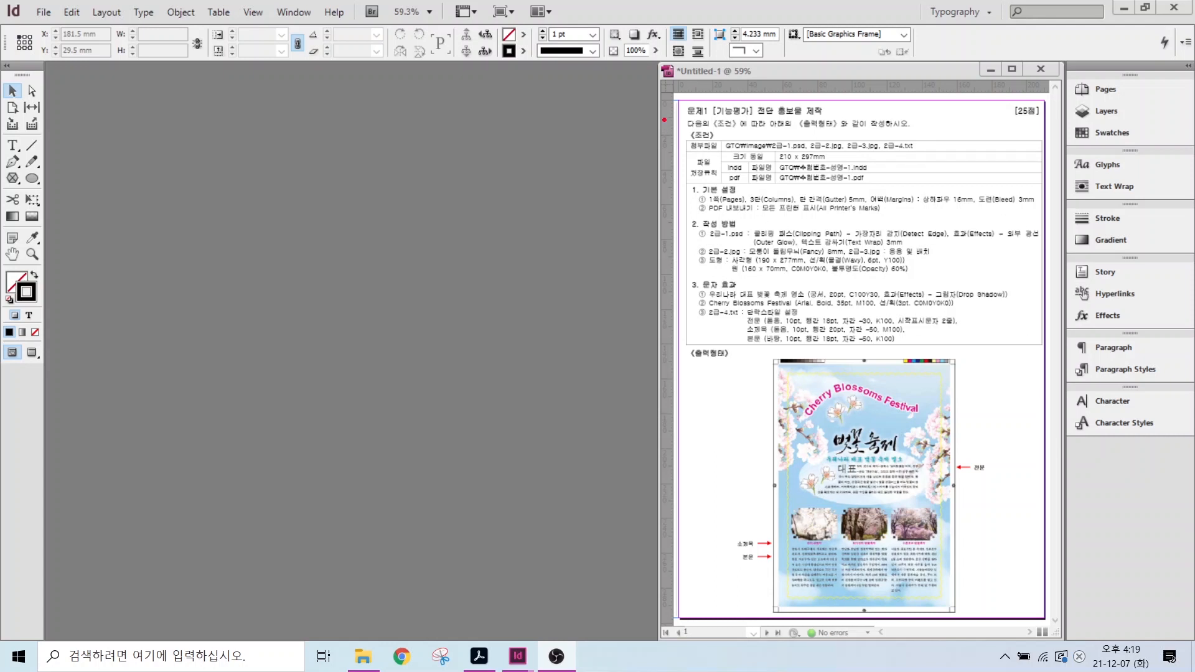
- Open the New Document dialog from File > New > Document
drag(777, 149, 879, 171)
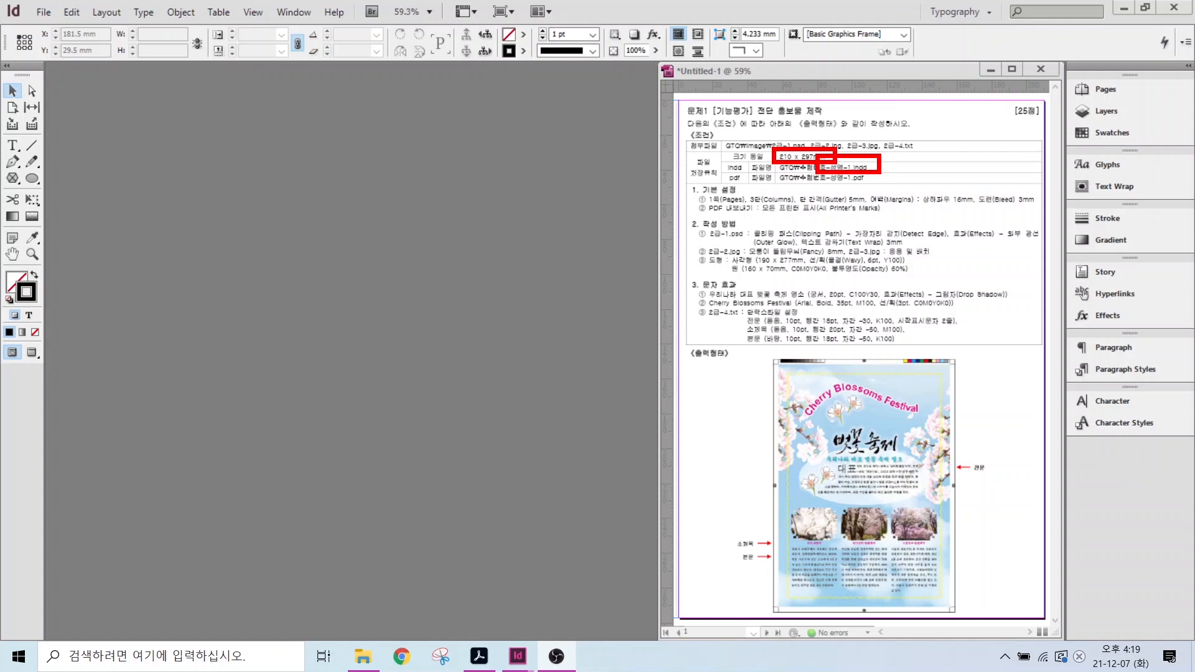
key(Escape)
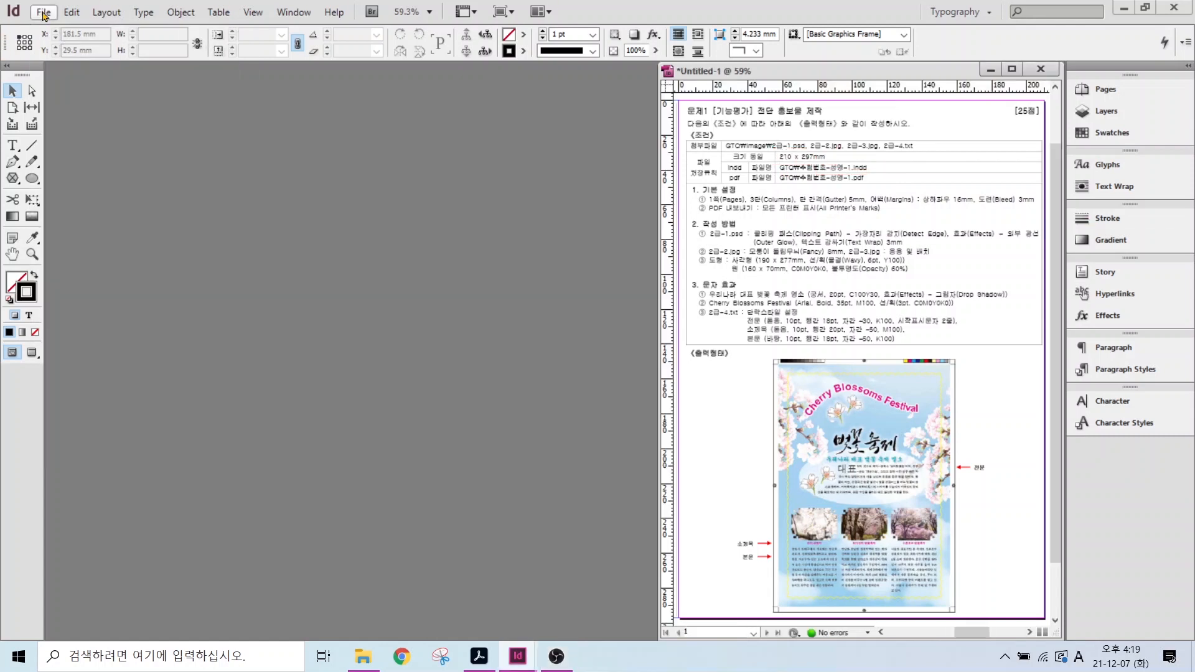
click(44, 12)
mouse_move(70, 35)
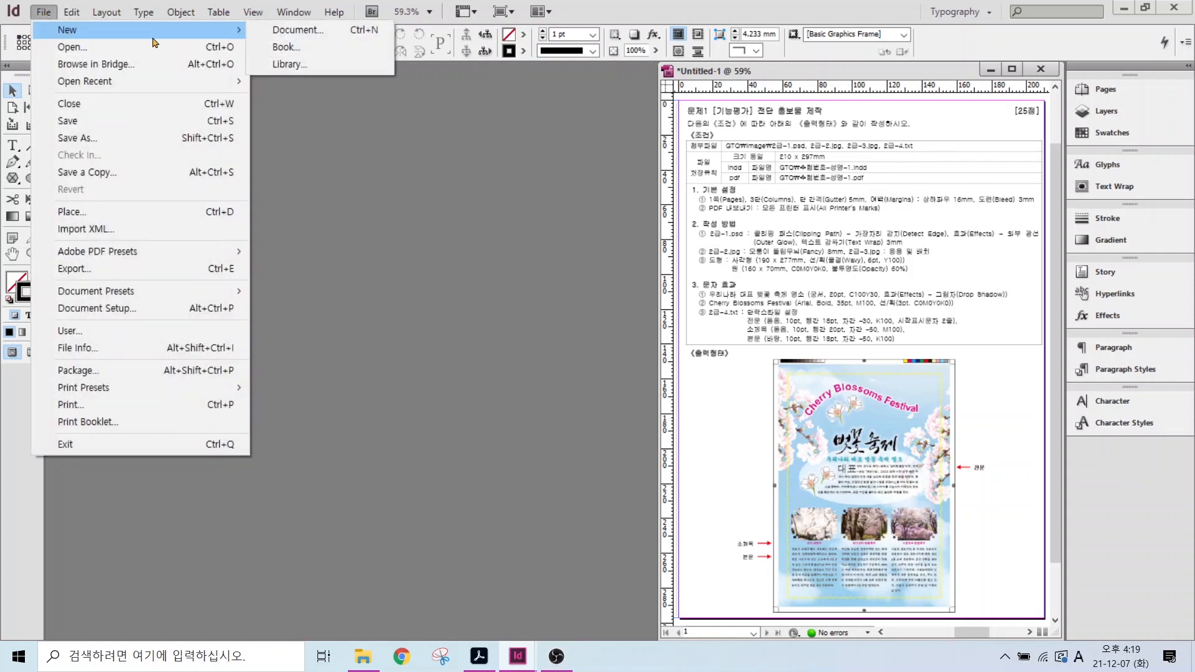
click(292, 30)
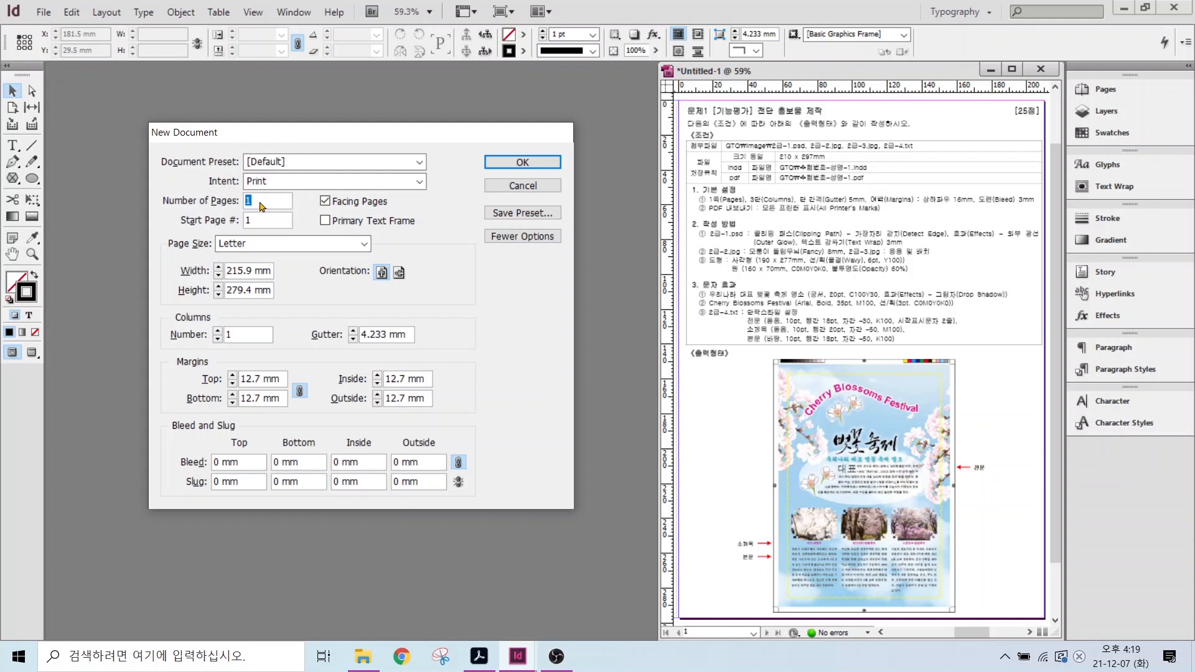
- Set the page size to A4, 210 × 297 mm
click(240, 274)
double_click(240, 275)
text(210)
key(Tab)
text(297)
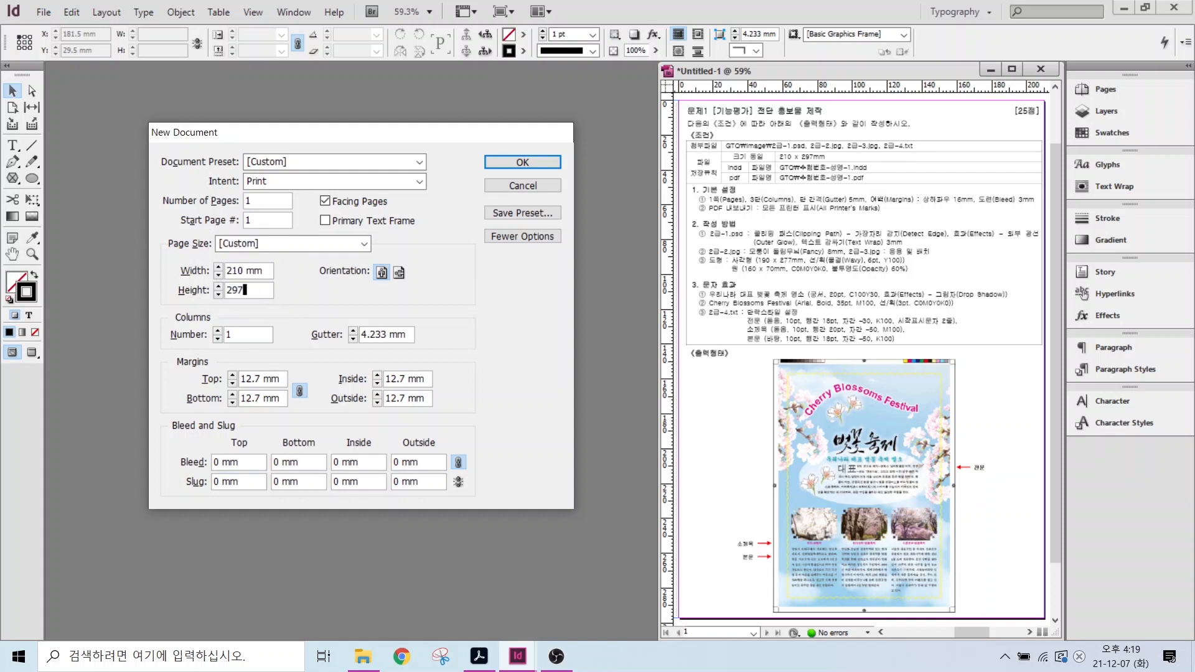
key(alt)
drag(702, 201, 1043, 203)
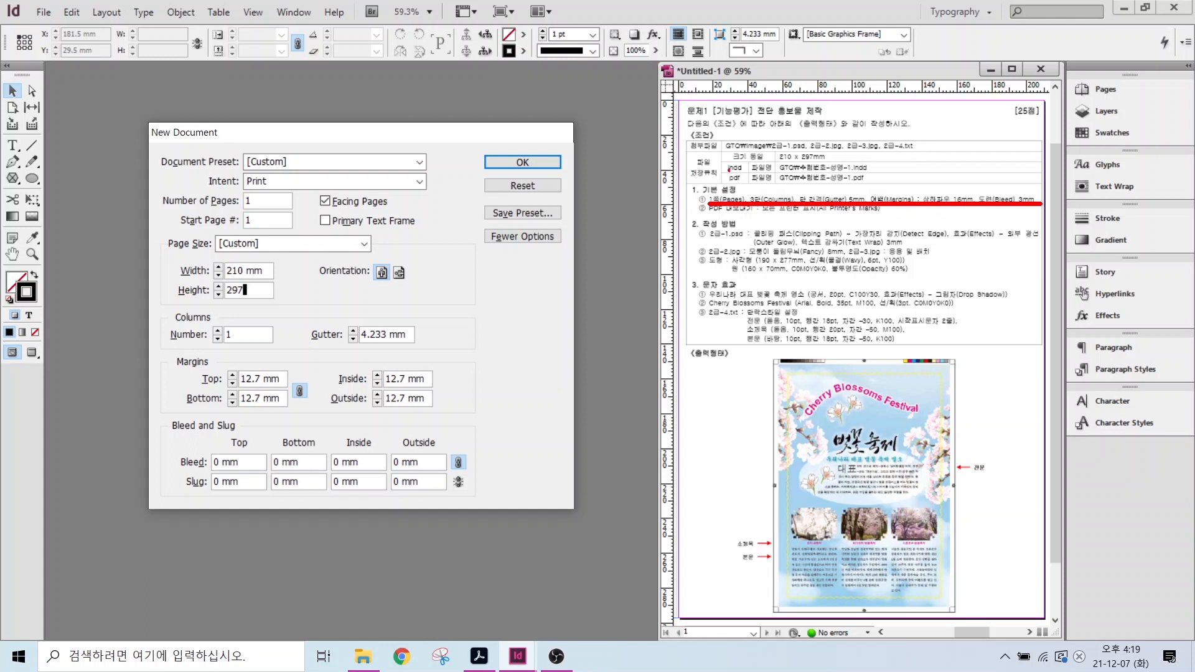
drag(762, 192, 809, 152)
drag(853, 192, 885, 153)
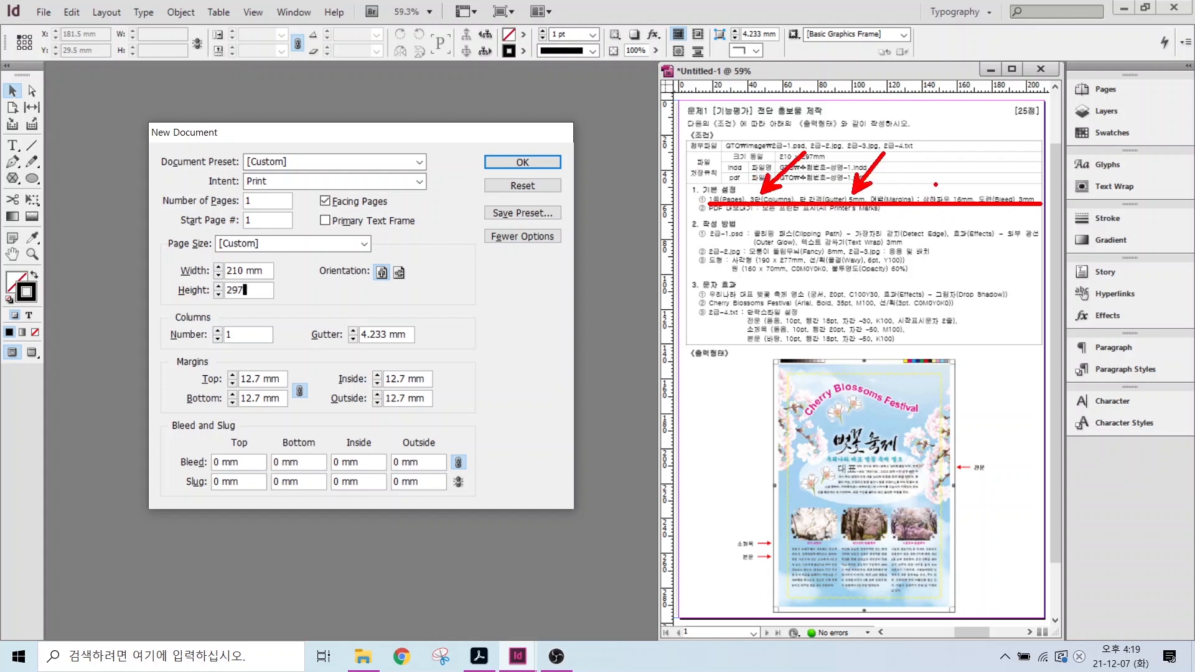
drag(934, 183, 1016, 209)
key(Escape)
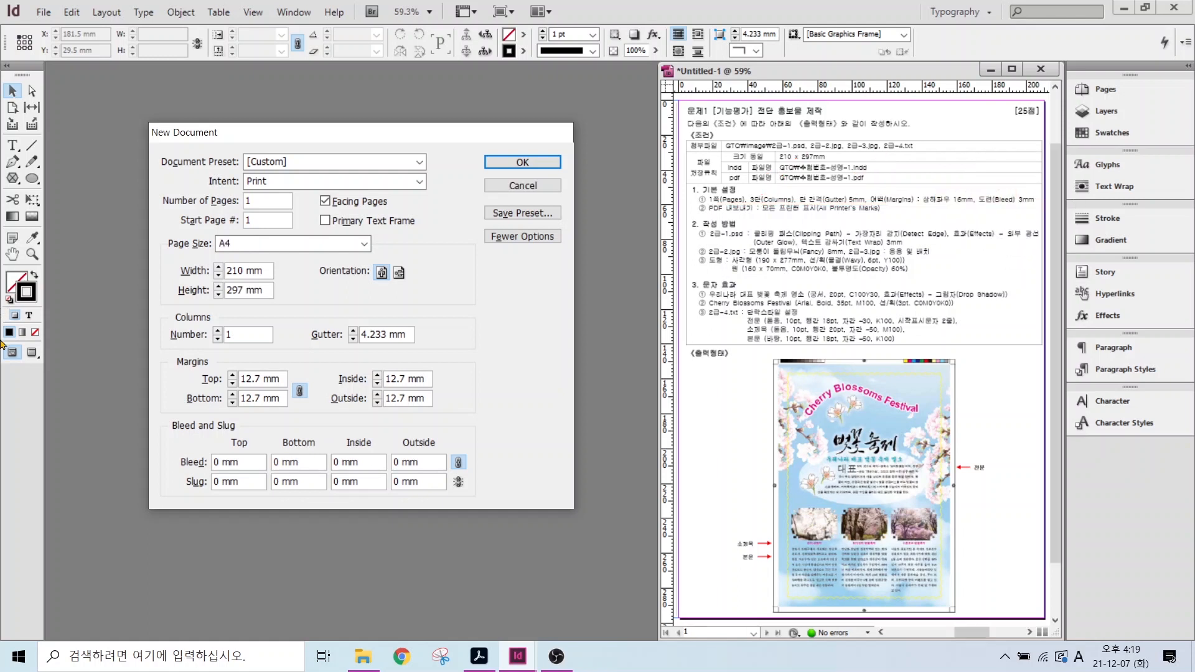
- Give the page 3 columns with a 5 mm gutter
key(ctrl)
click(218, 331)
click(353, 331)
mouse_move(314, 399)
mouse_down()
mouse_move(281, 395)
mouse_move(287, 374)
mouse_move(316, 372)
mouse_move(316, 409)
mouse_up()
- Set linked 16 mm margins and a 3 mm bleed, then create the document
click(232, 375)
click(232, 376)
click(232, 376)
click(232, 376)
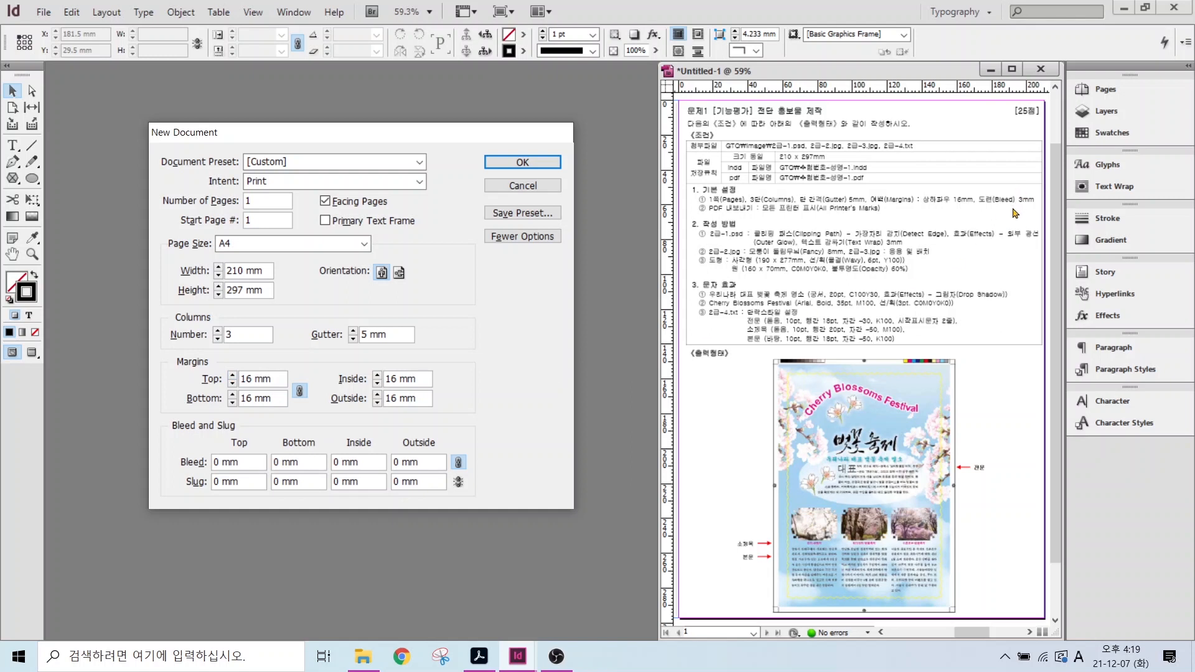
mouse_move(996, 193)
mouse_down()
mouse_move(1027, 210)
mouse_move(1024, 221)
mouse_up()
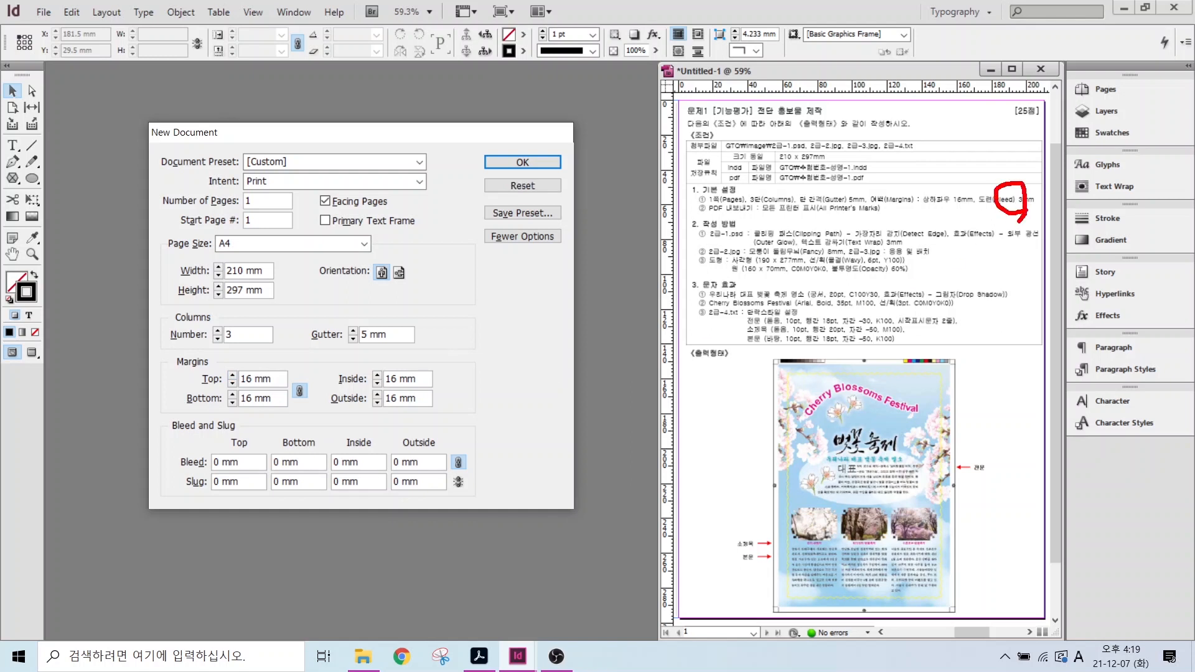
mouse_move(232, 479)
mouse_down()
mouse_move(211, 443)
mouse_move(230, 451)
mouse_move(179, 463)
mouse_up()
key(Escape)
text(3)
click(522, 163)
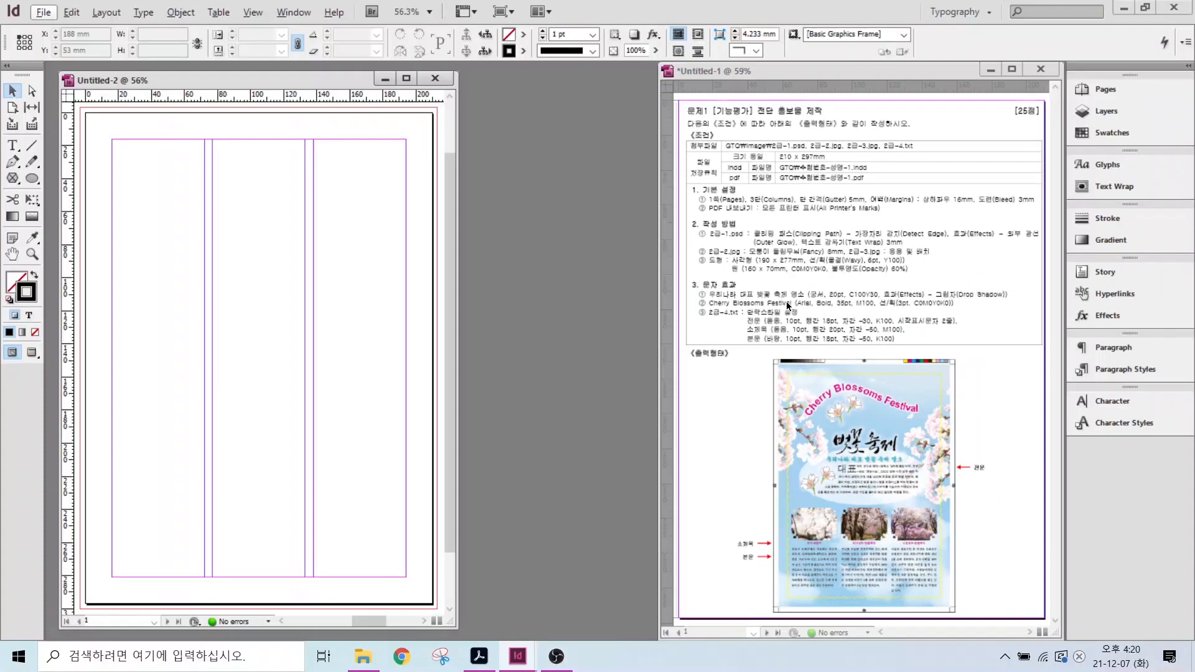
- Duplicate a swatch in the Swatches panel and set it to pure white
click(1106, 134)
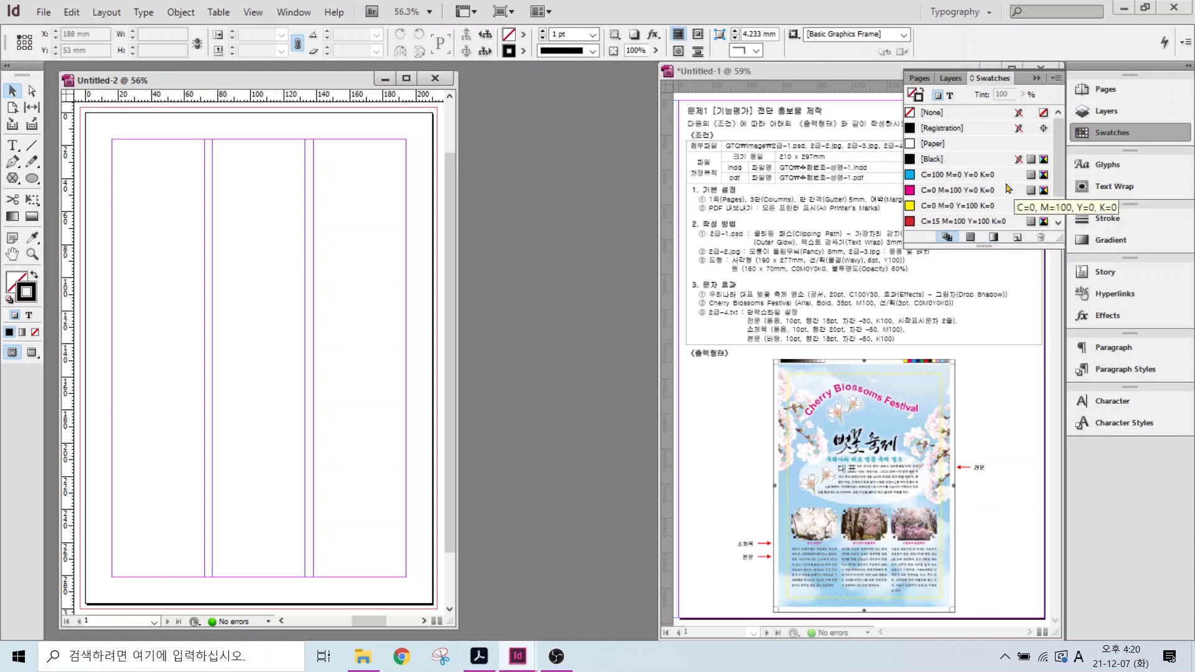
scroll(982, 223, down, 2)
click(982, 223)
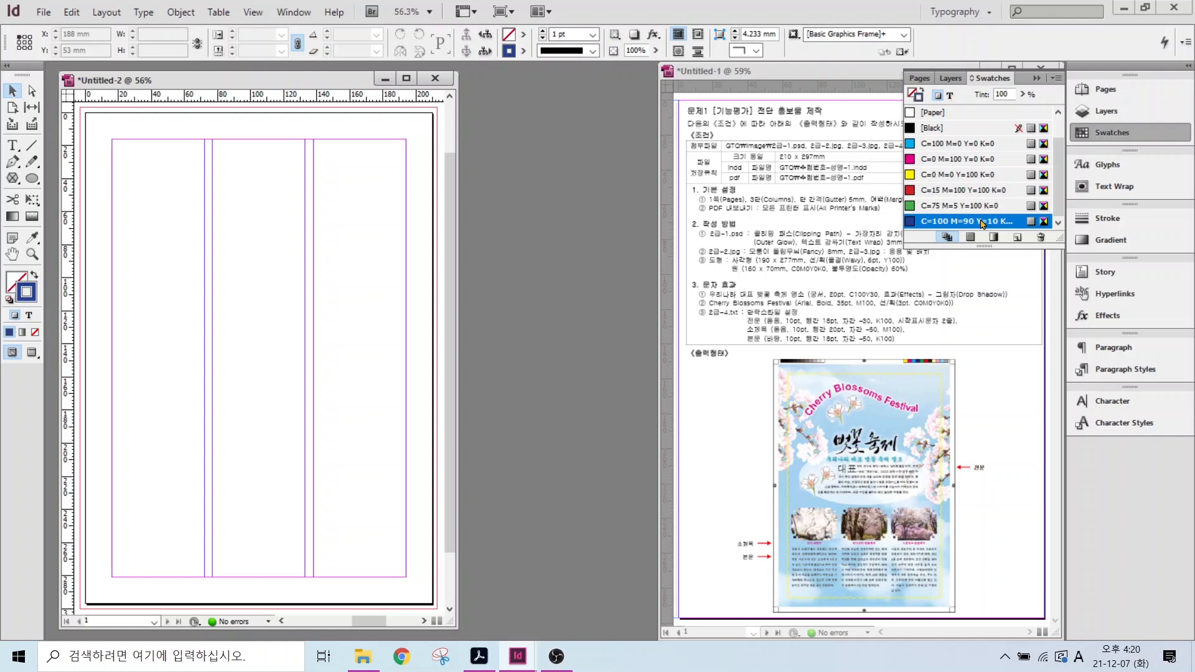
click(981, 223)
click(1018, 240)
click(1018, 240)
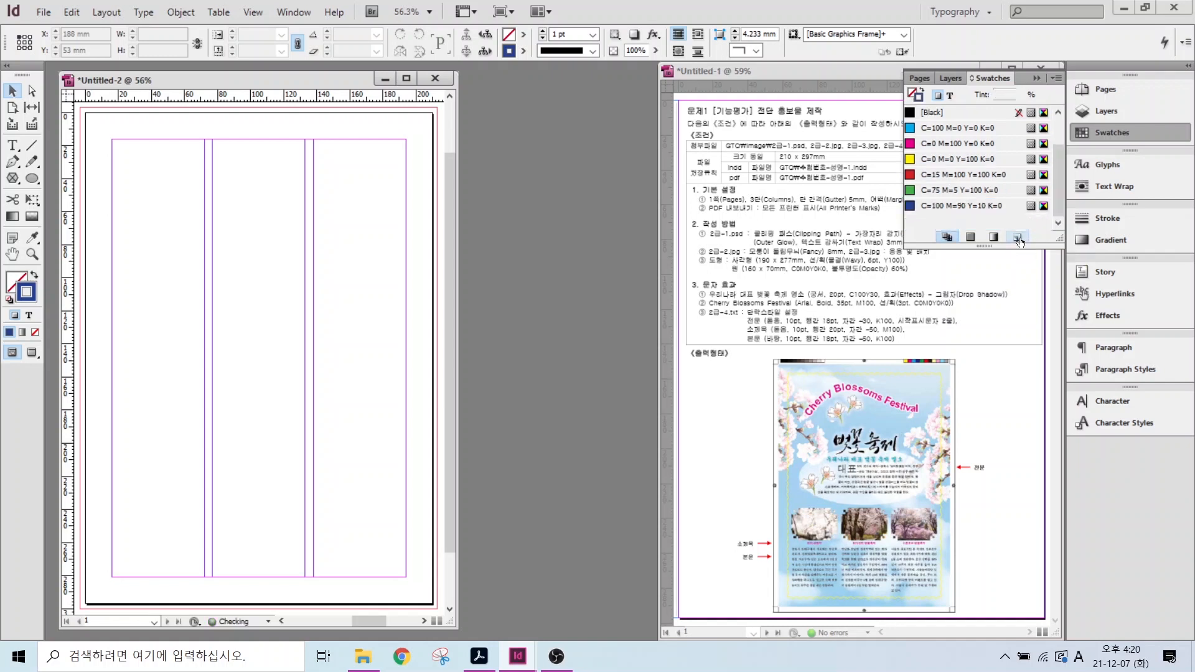
click(942, 218)
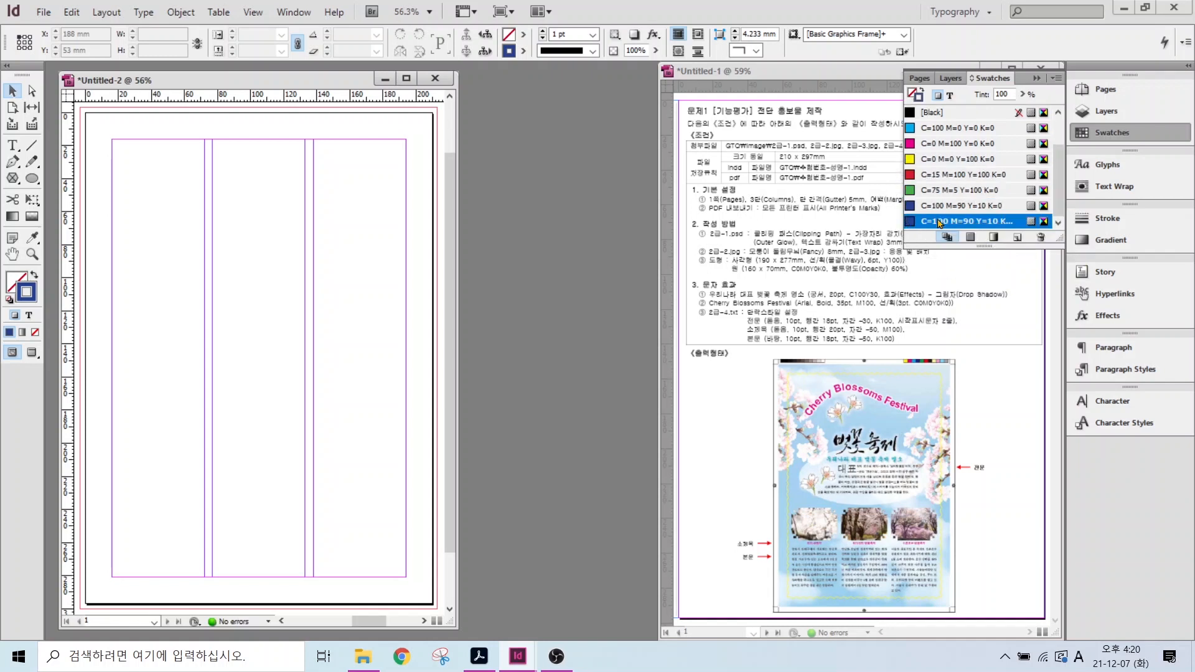
double_click(939, 222)
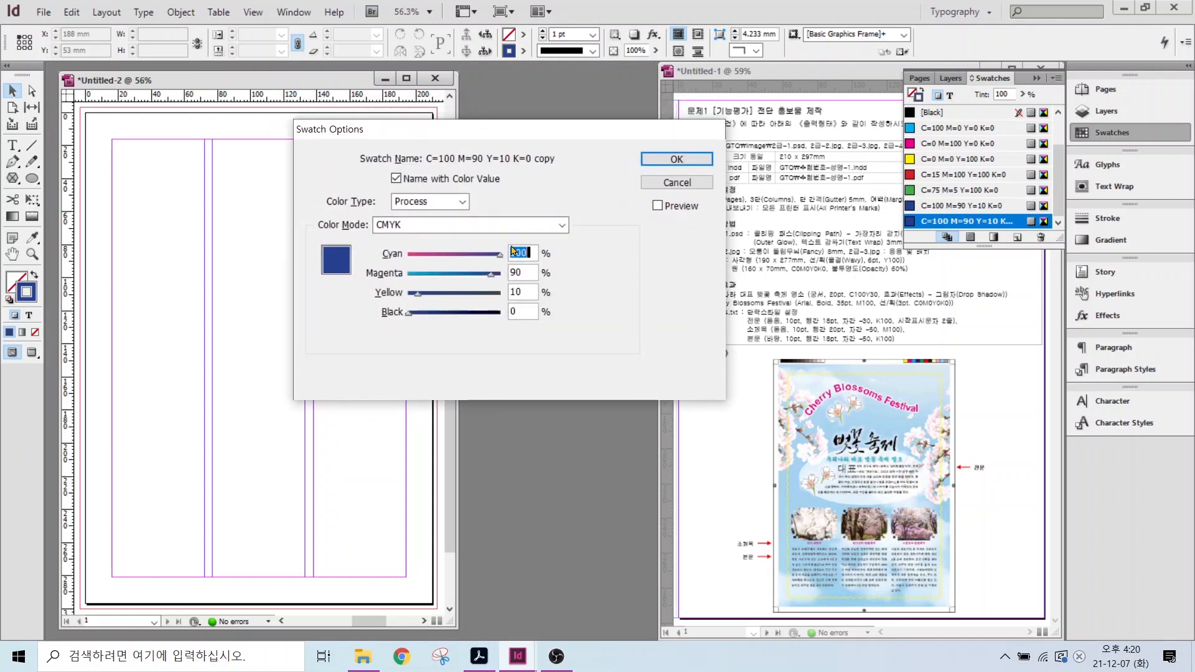
text(0)
key(Tab)
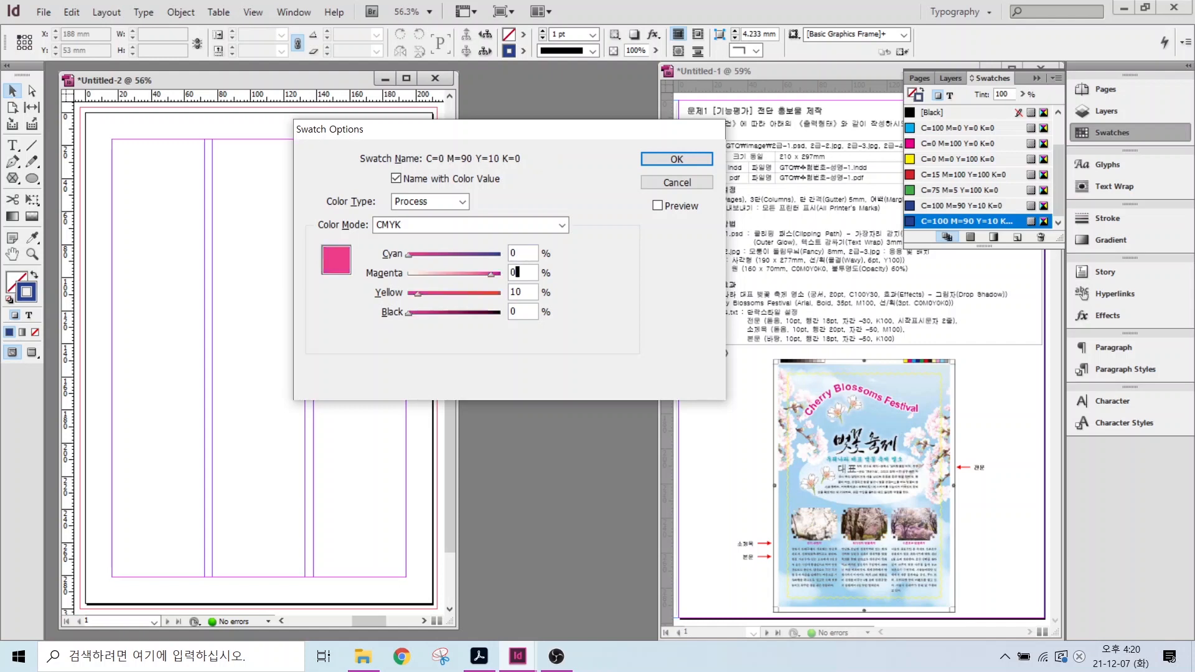
text(0)
key(Tab)
text(0)
key(Tab)
click(677, 163)
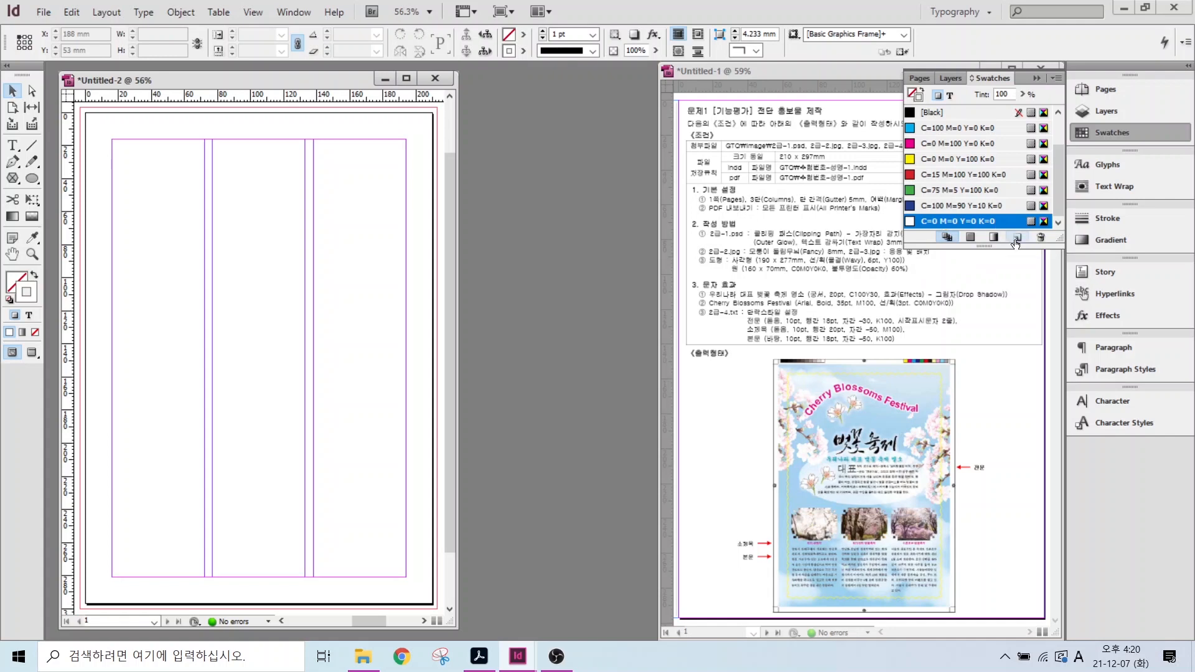
- Add a C=100 M=0 Y=30 K=0 swatch
click(1016, 241)
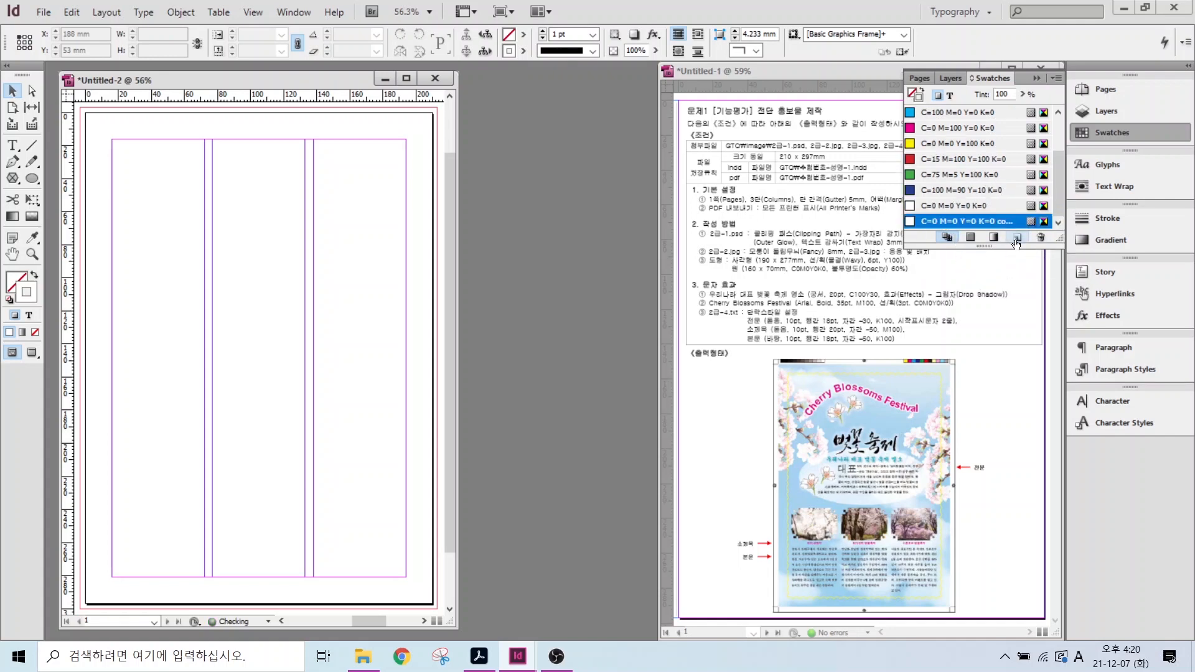
double_click(963, 222)
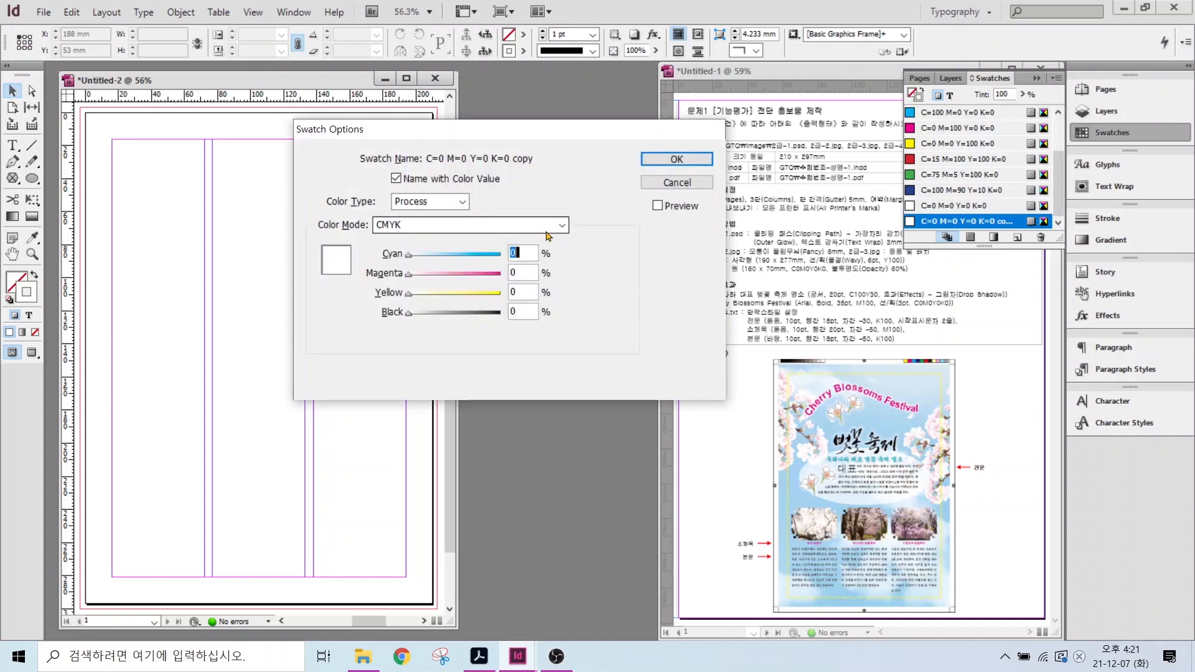
text(100)
key(Tab)
key(Tab)
text(30)
key(Return)
- Add a 100% yellow swatch
click(1017, 237)
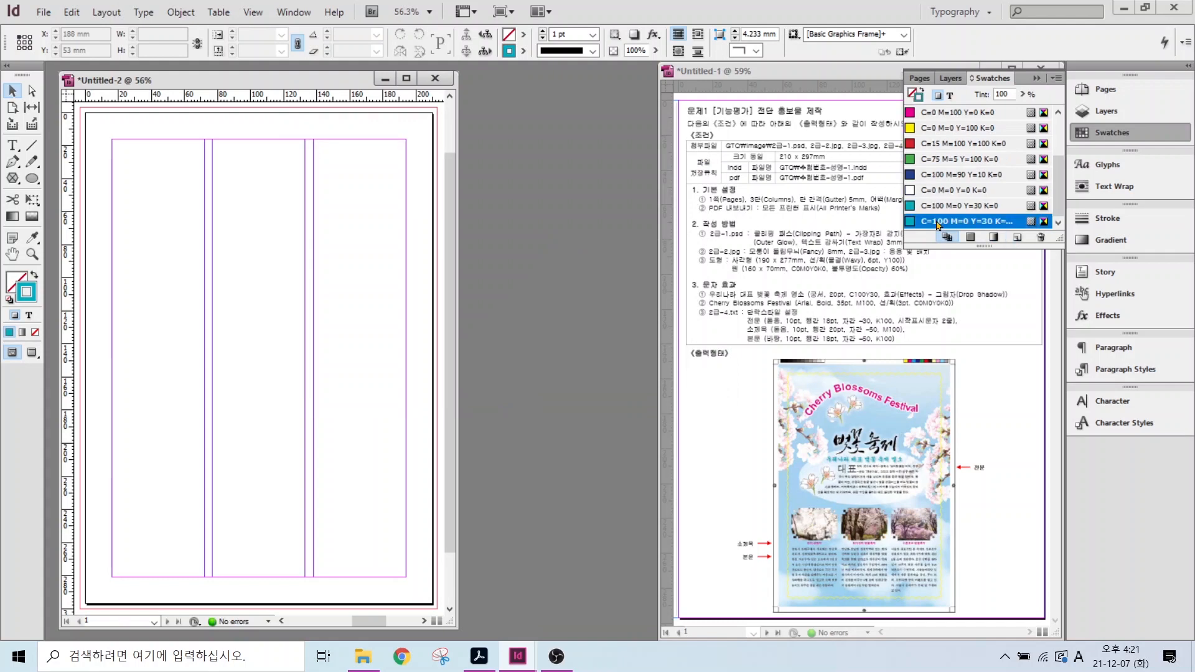
double_click(963, 222)
text(0)
key(Tab)
key(Tab)
text(100)
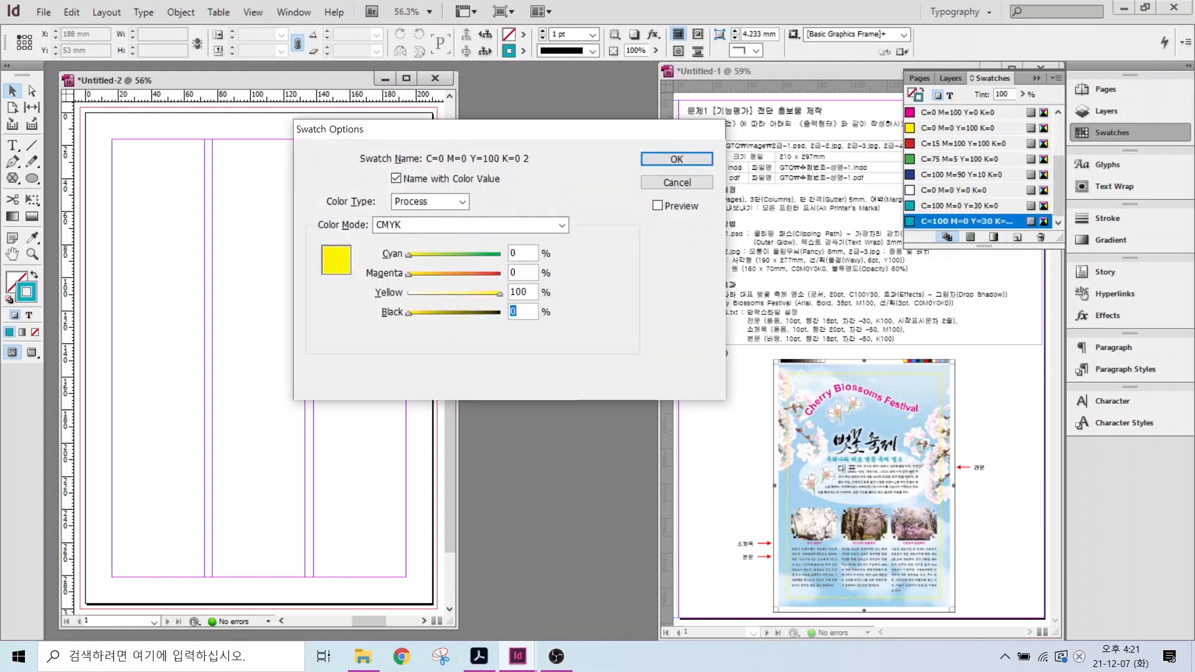
key(Return)
- Add a C=0 M=0 Y=0 K=100 black swatch
click(1017, 237)
double_click(942, 224)
key(Tab)
key(Tab)
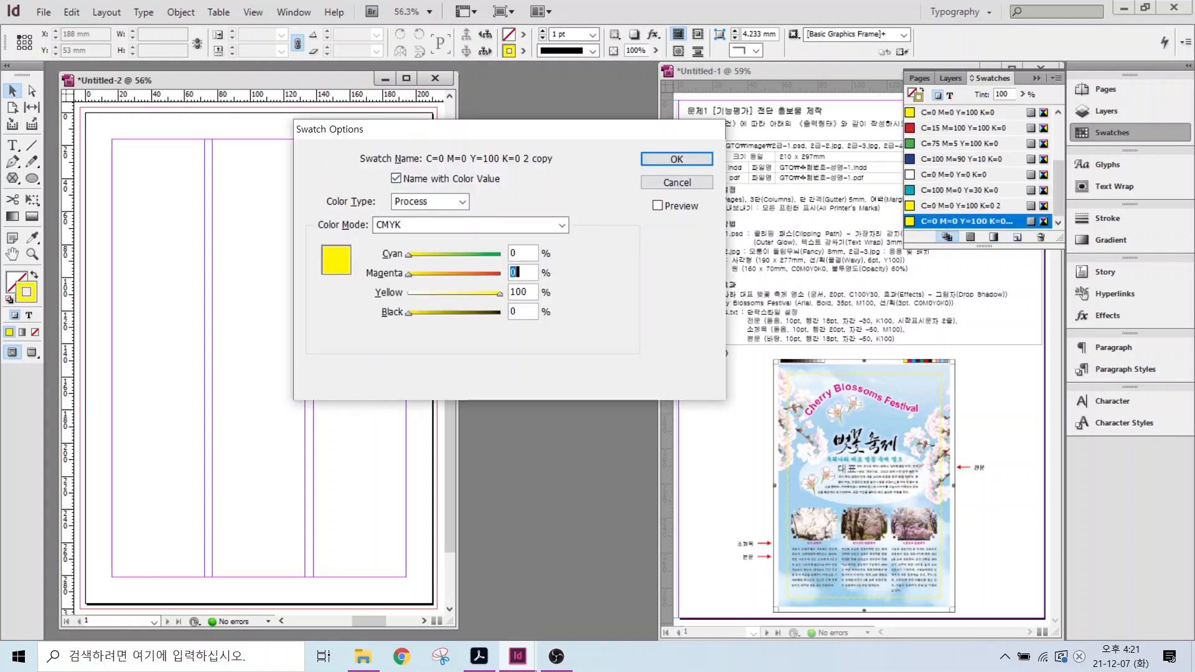
text(0)
key(Tab)
text(100)
key(Return)
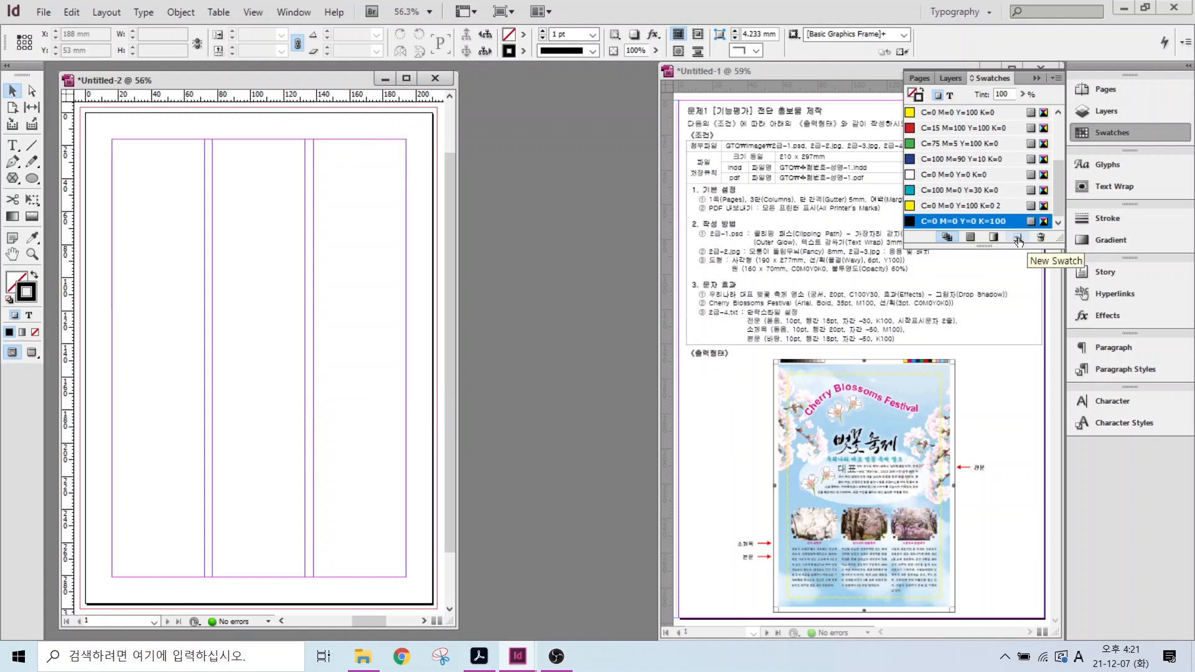
- Add a 100% cyan swatch
click(1017, 237)
double_click(983, 222)
text(100)
key(Tab)
key(Tab)
key(Tab)
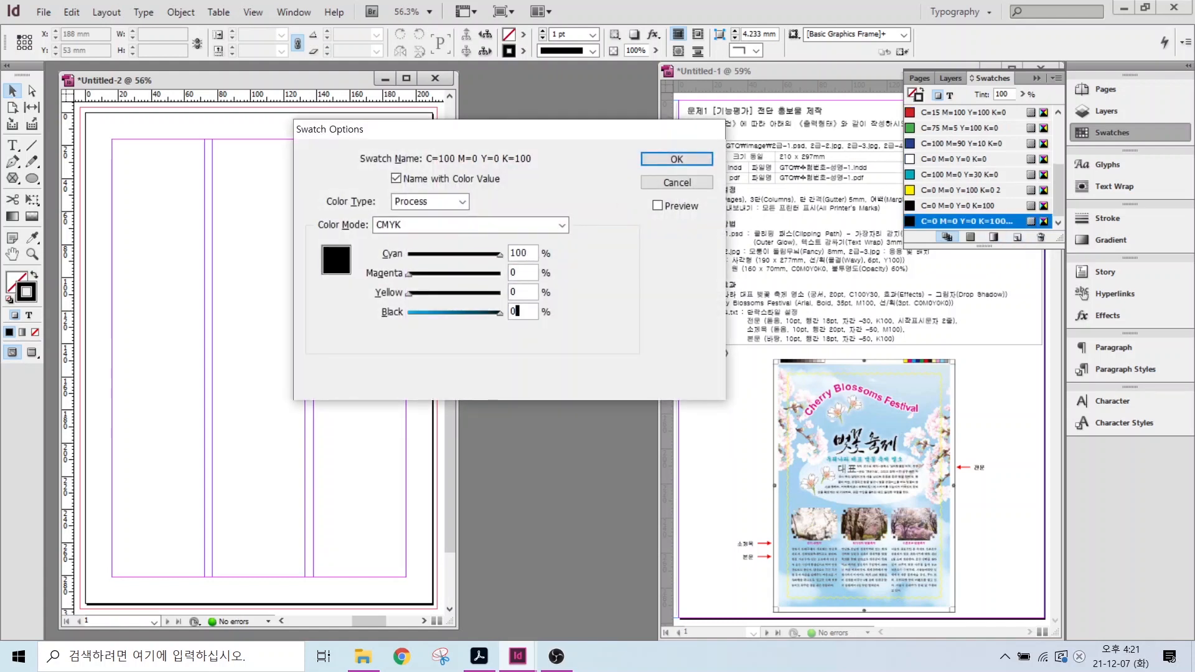
text(0)
key(Return)
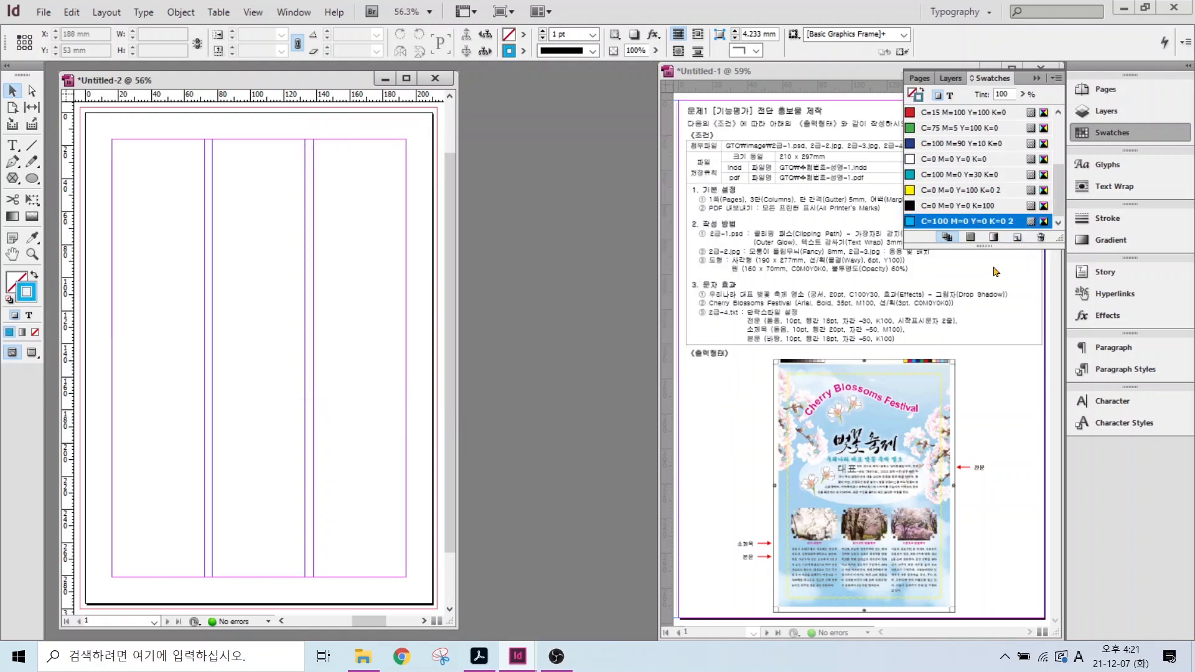
- Collapse the Swatches panel so the blank Untitled-2 page shows beside the Untitled-1 task sheet
click(722, 289)
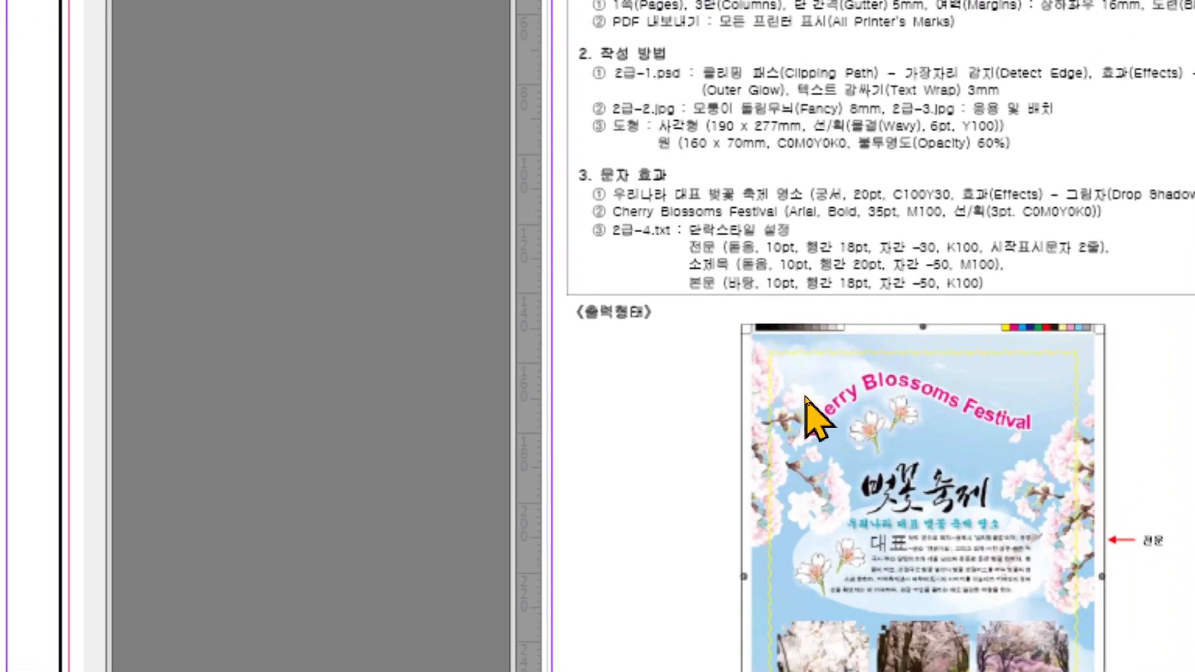
key(ctrl+2)
drag(840, 185, 913, 128)
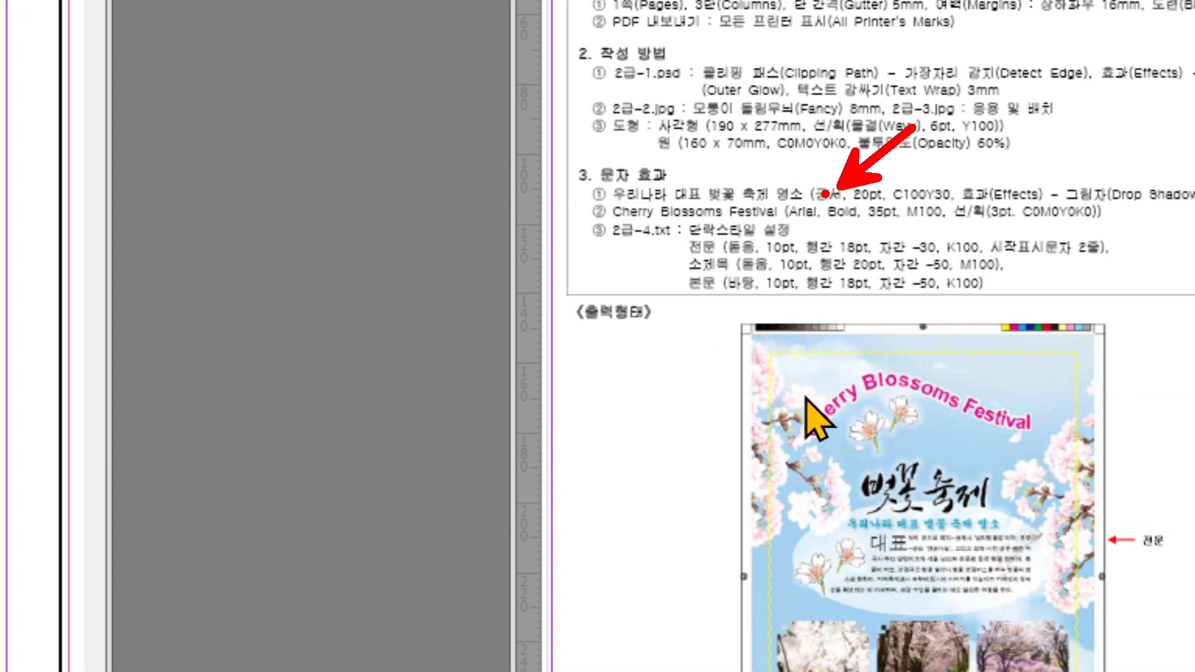
drag(797, 195, 843, 110)
drag(683, 219, 807, 244)
drag(678, 256, 613, 300)
drag(688, 285, 636, 344)
drag(706, 305, 702, 377)
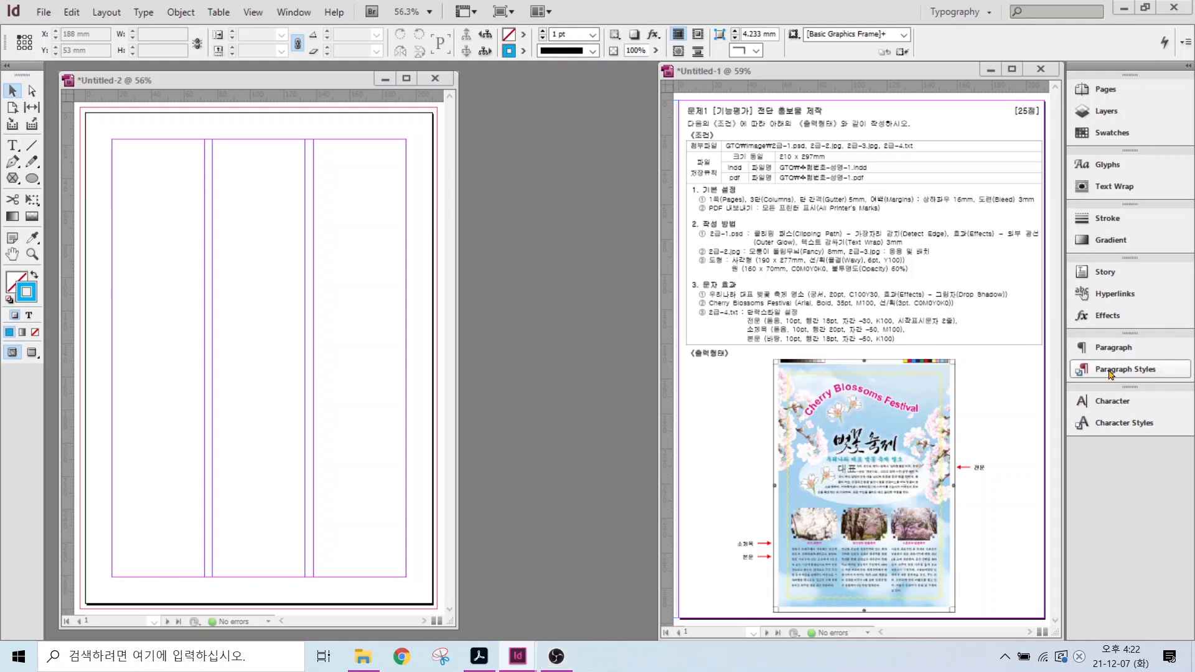
- Set the [Basic Paragraph] style's font family to Batang in its style options
click(1111, 371)
click(955, 371)
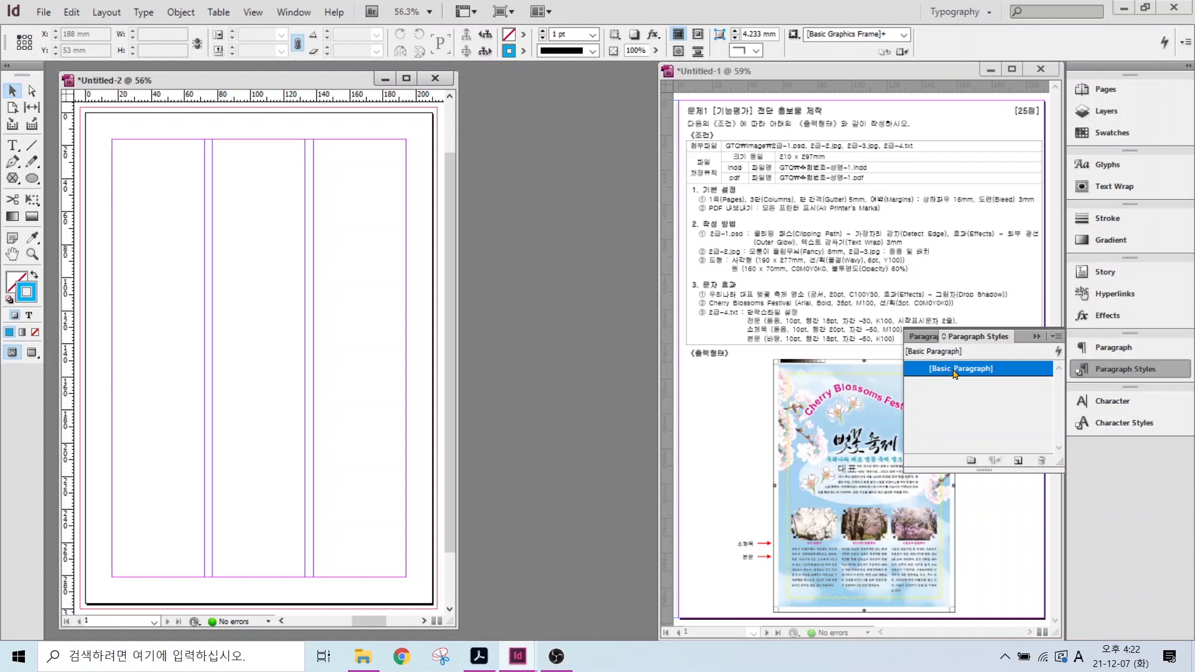
double_click(955, 370)
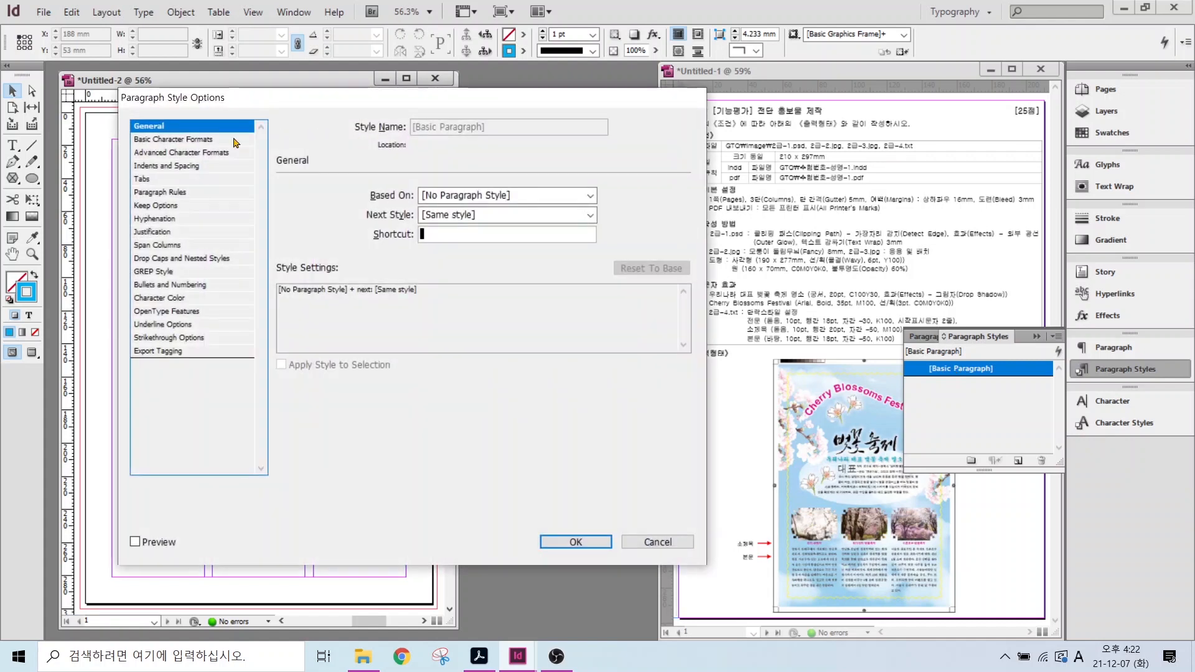
click(146, 139)
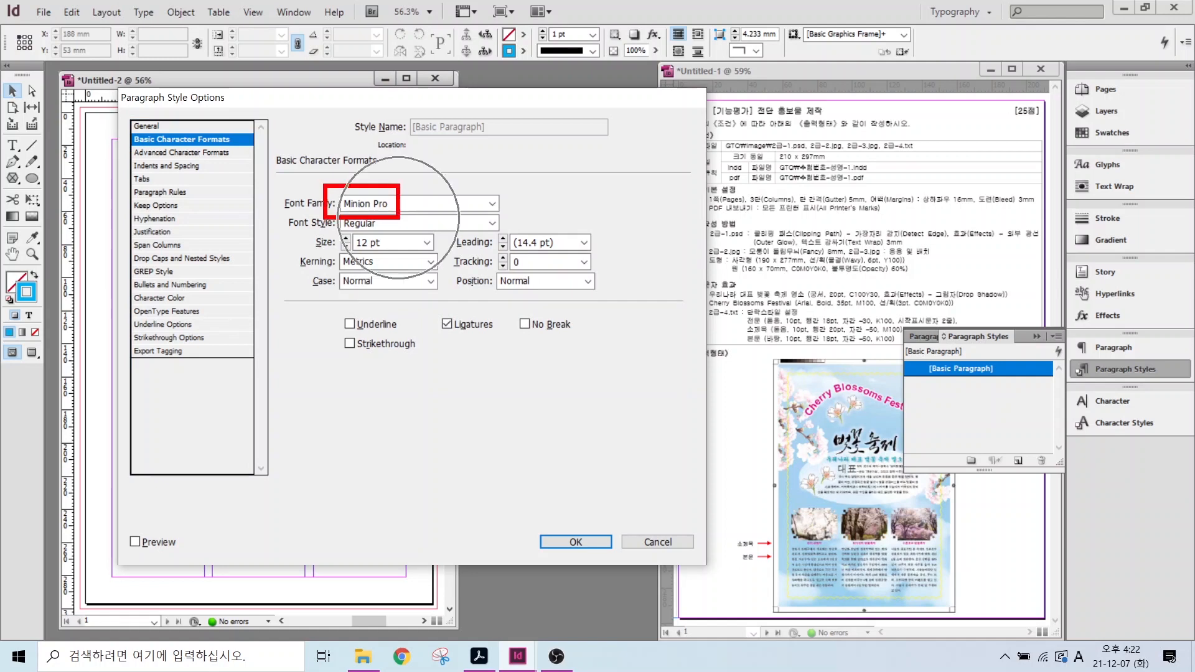
click(492, 203)
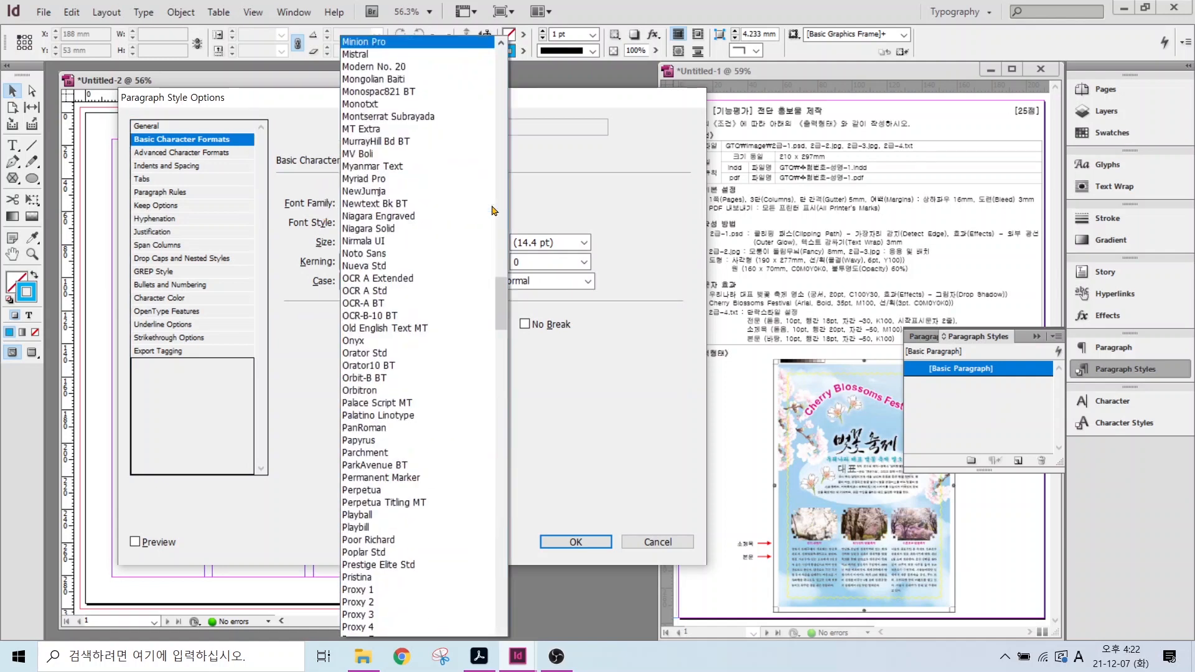
scroll(473, 221, down, 2)
drag(502, 259, 502, 67)
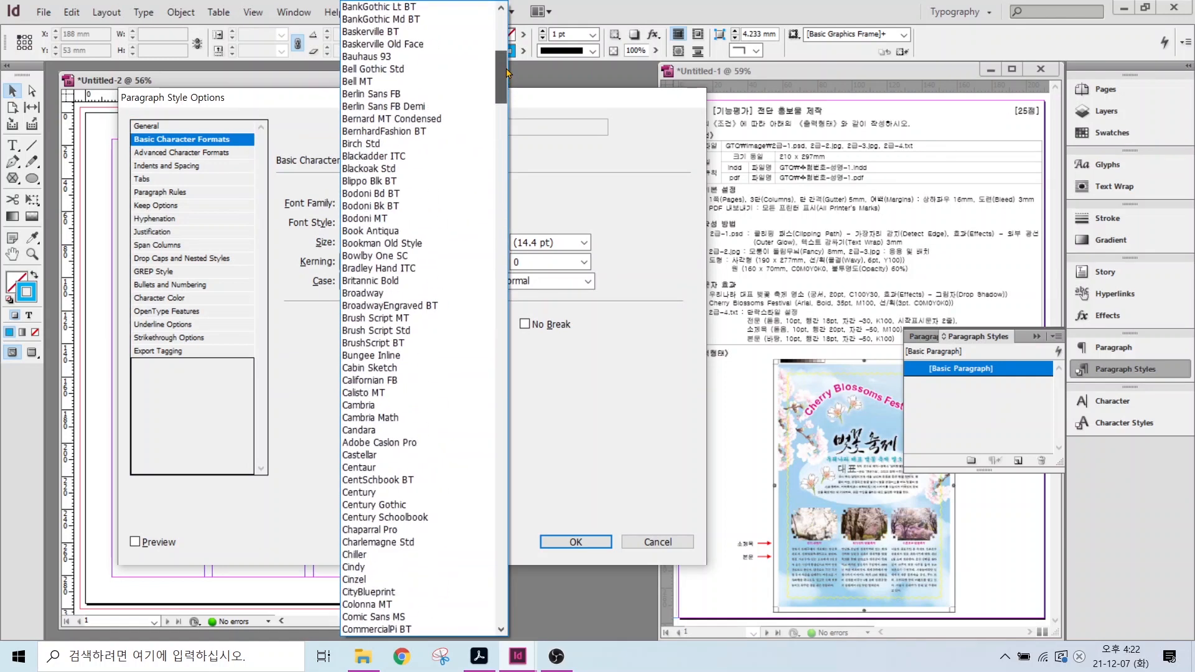
scroll(376, 23, up, 2)
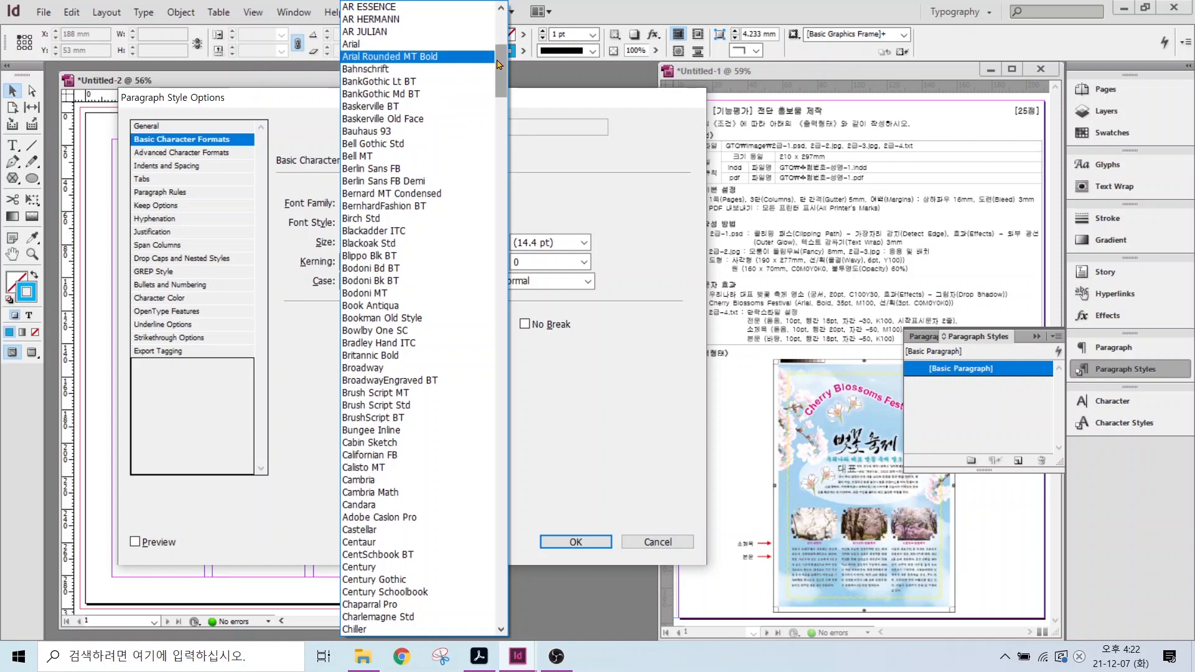
scroll(368, 62, up, 8)
click(368, 31)
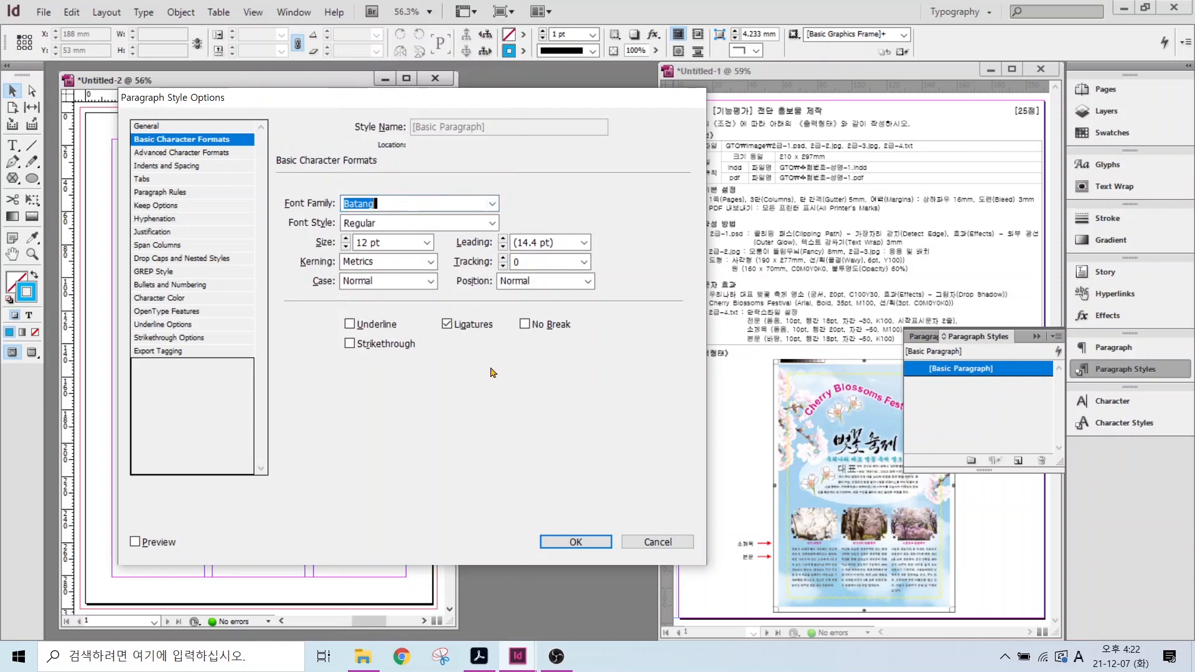
click(569, 541)
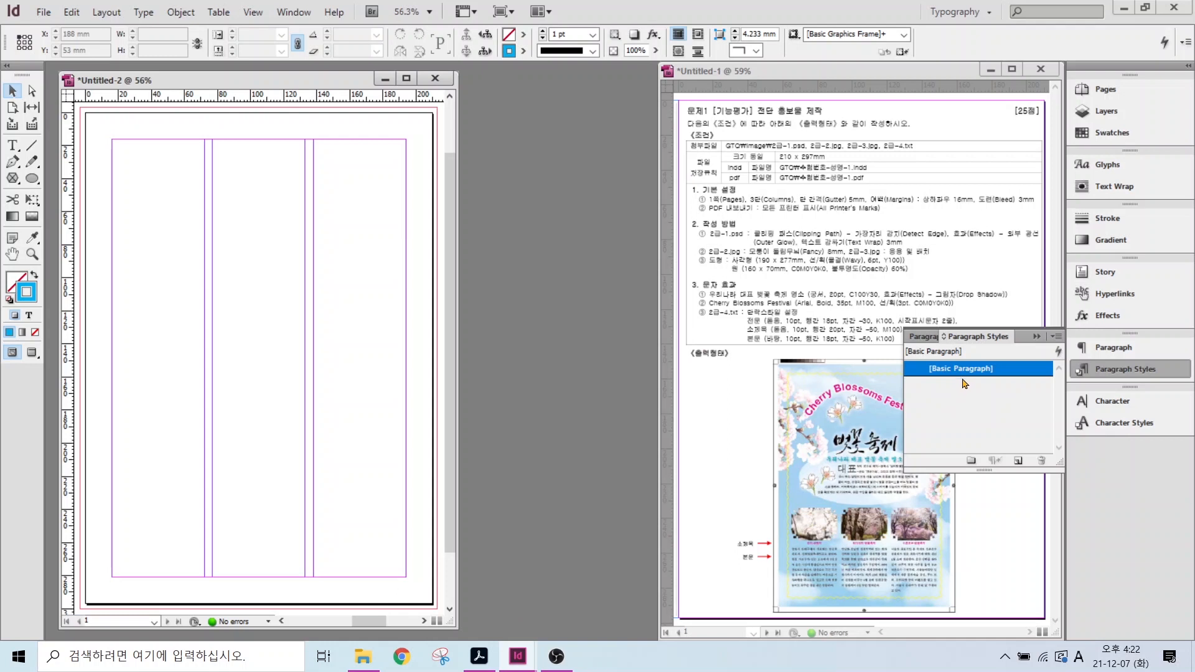
click(964, 390)
- Create a new paragraph style and name it 전문
click(1018, 460)
click(955, 387)
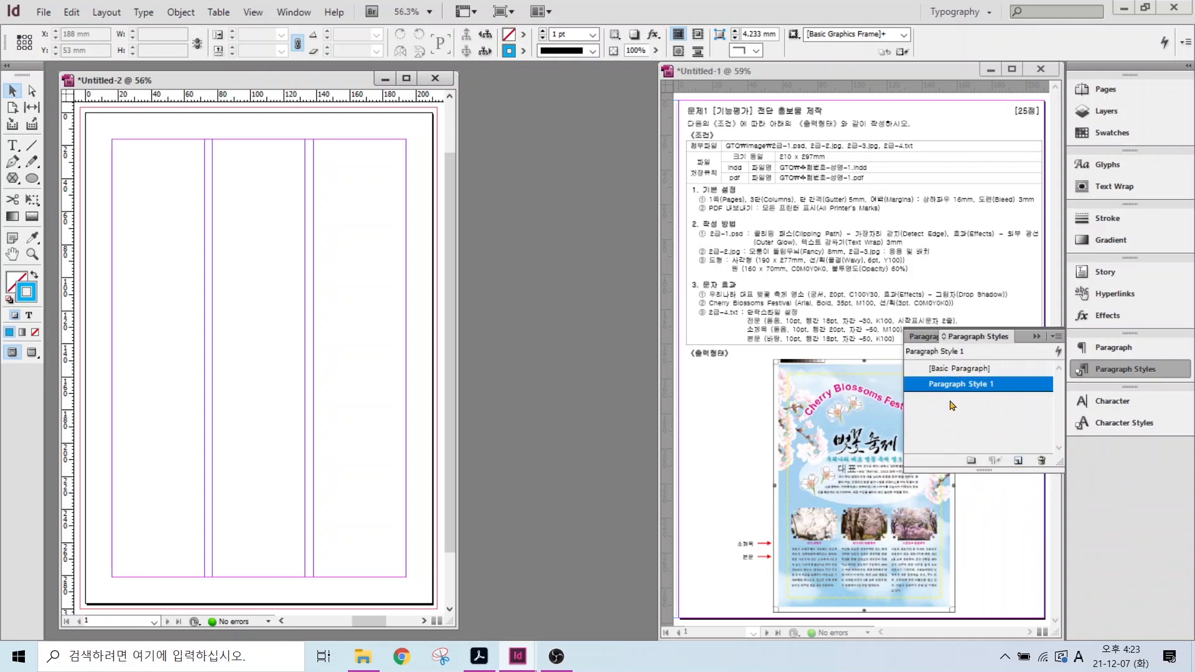
click(952, 405)
double_click(948, 385)
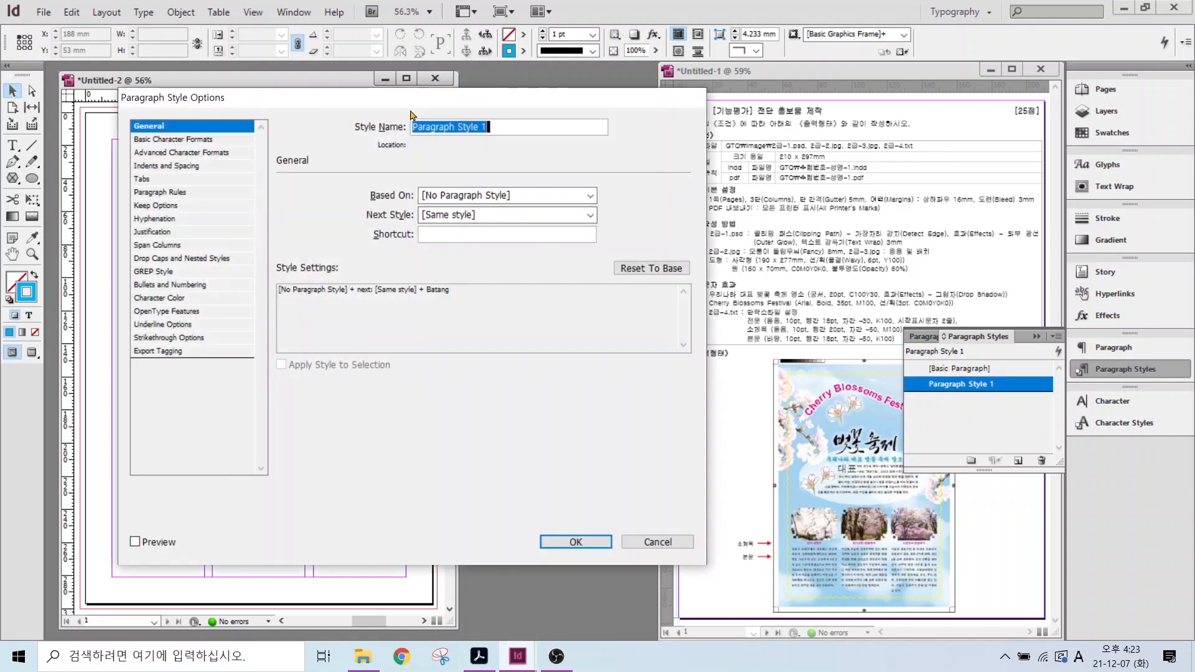
text(wjs)
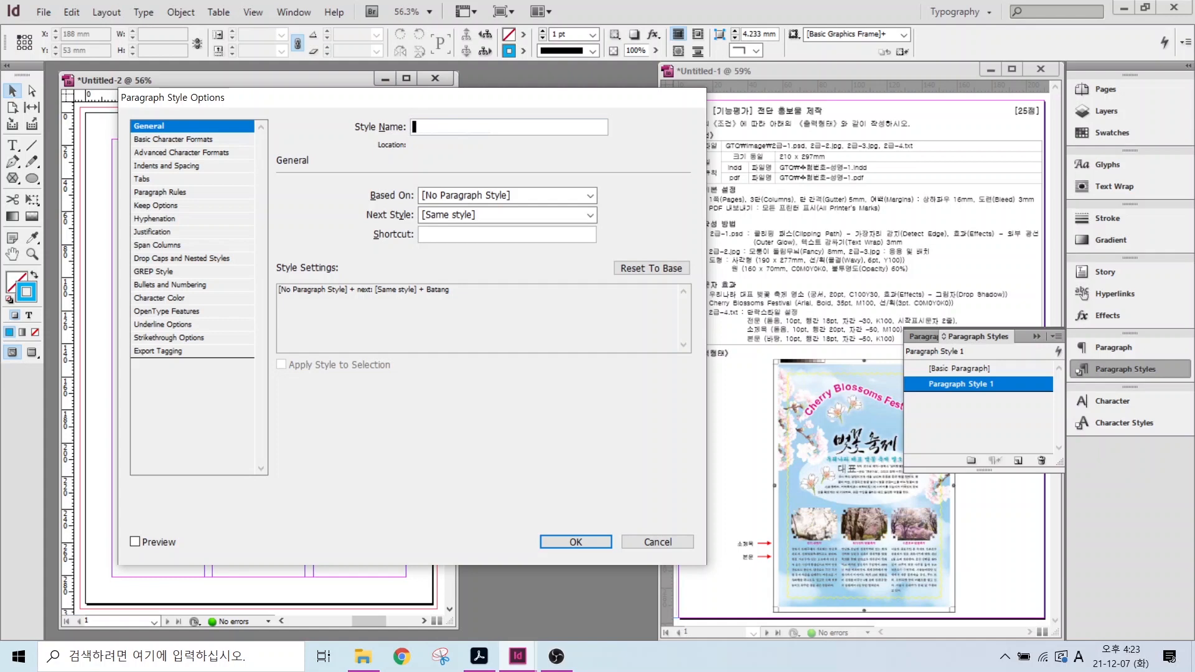
text(전문)
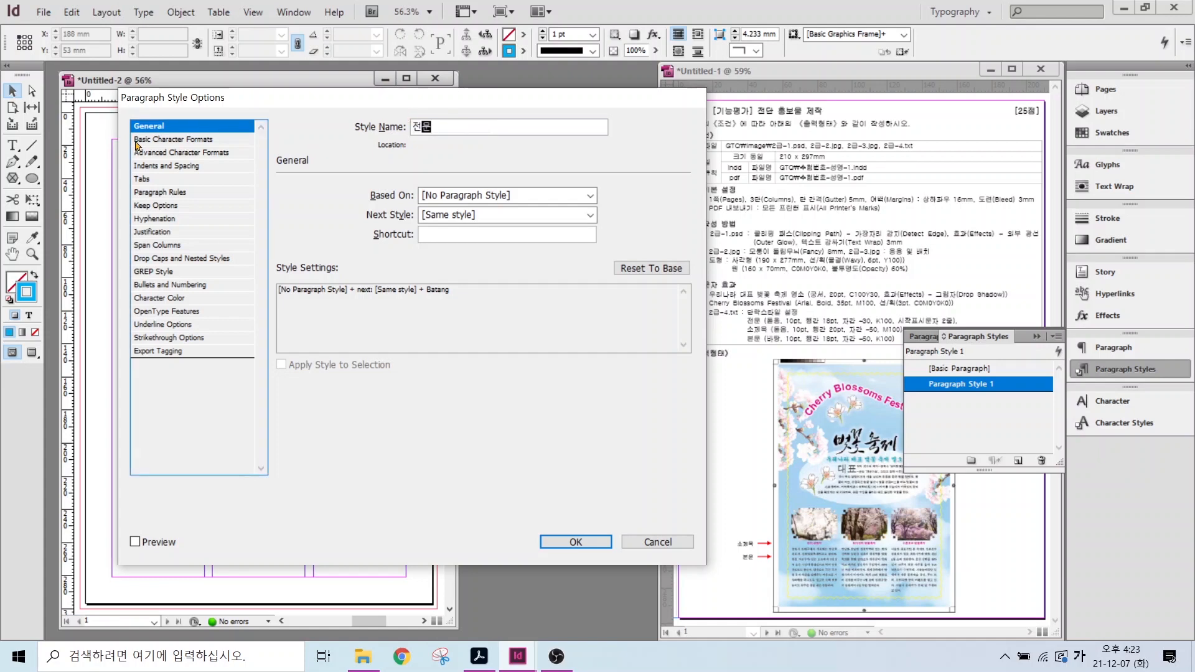
- Give the 전문 style Dotum 10 pt, 18 pt leading and -30 tracking
click(140, 140)
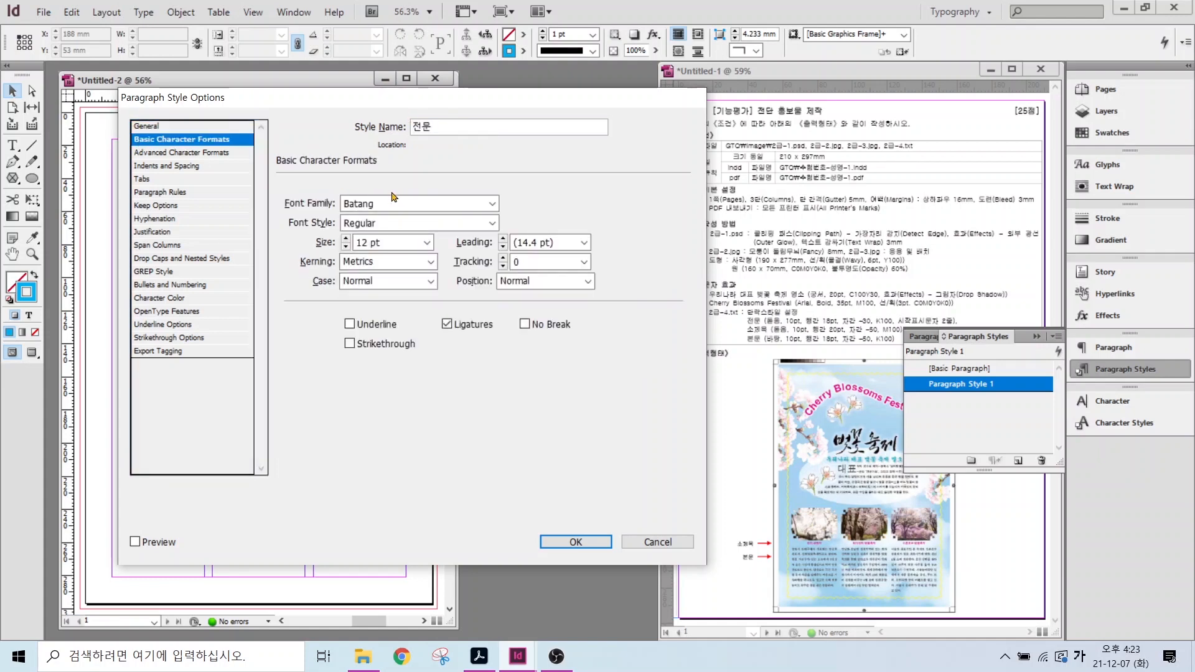
click(492, 204)
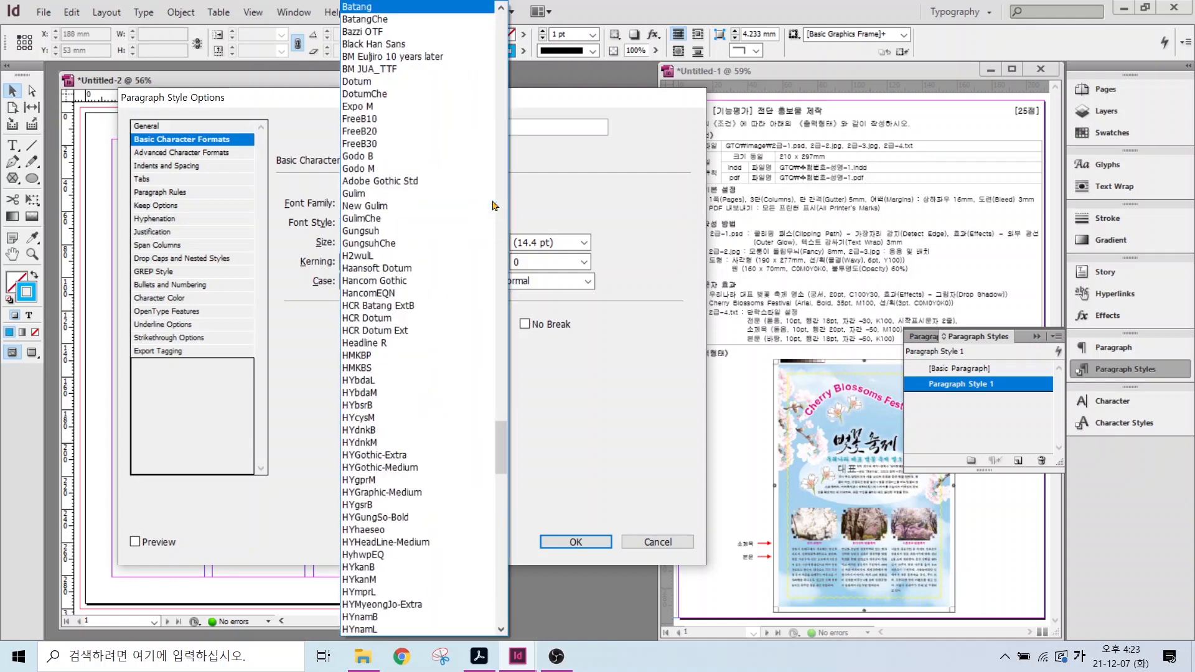
scroll(373, 81, down, 1)
click(361, 44)
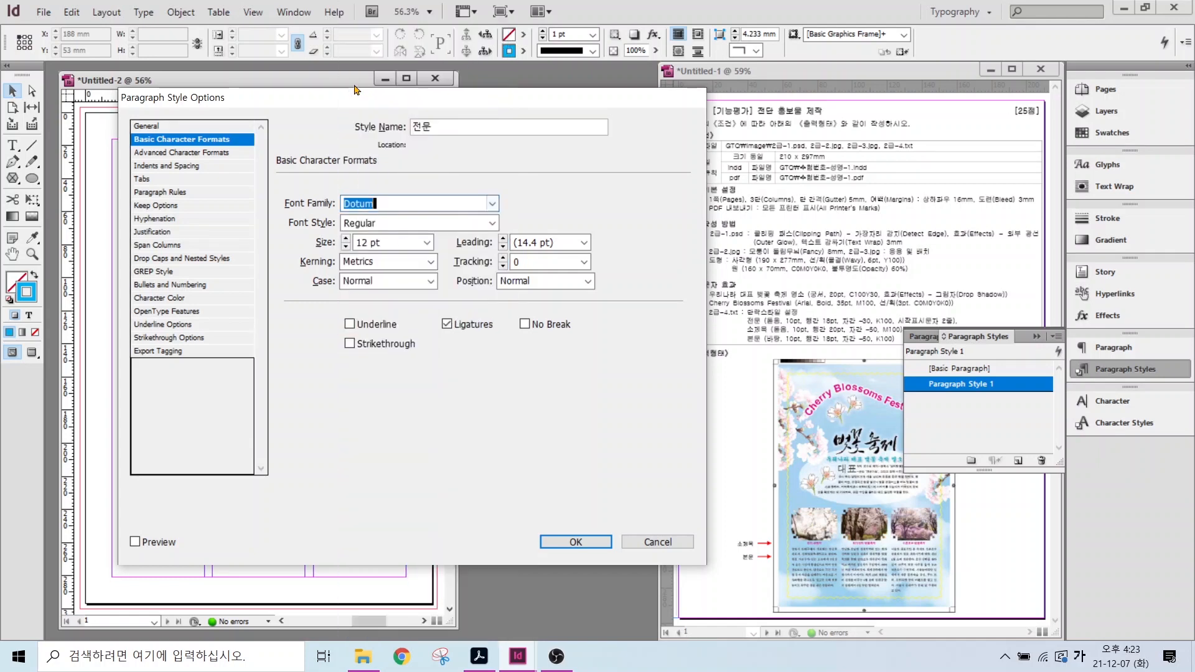
click(346, 246)
click(346, 247)
click(583, 242)
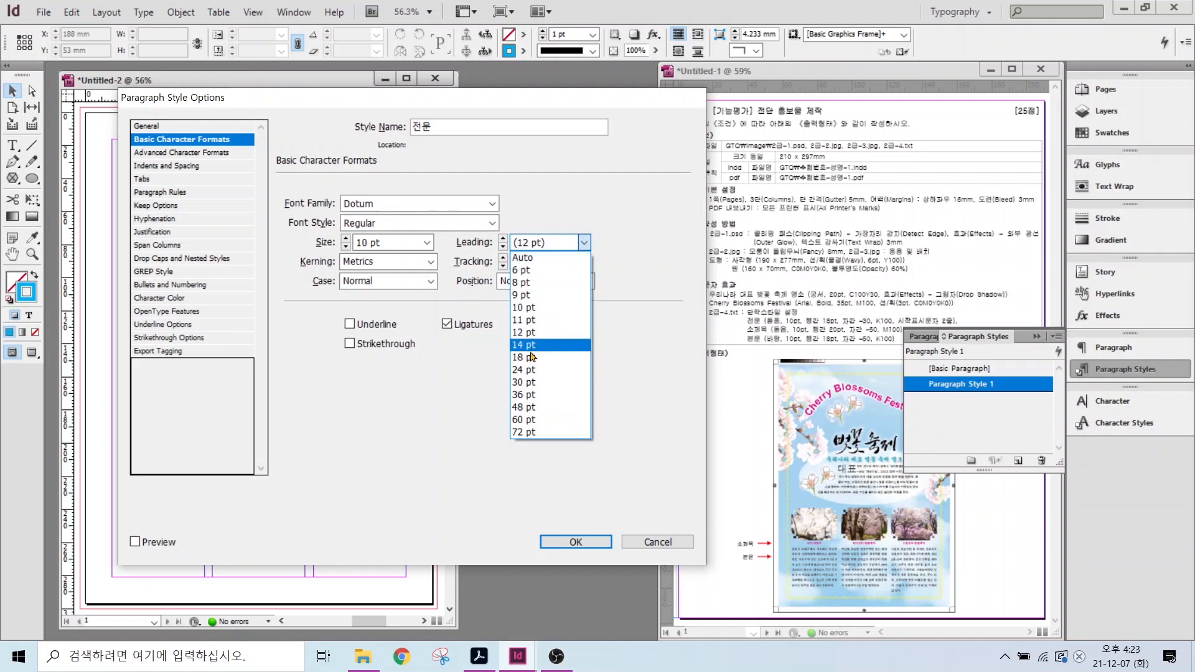
click(531, 356)
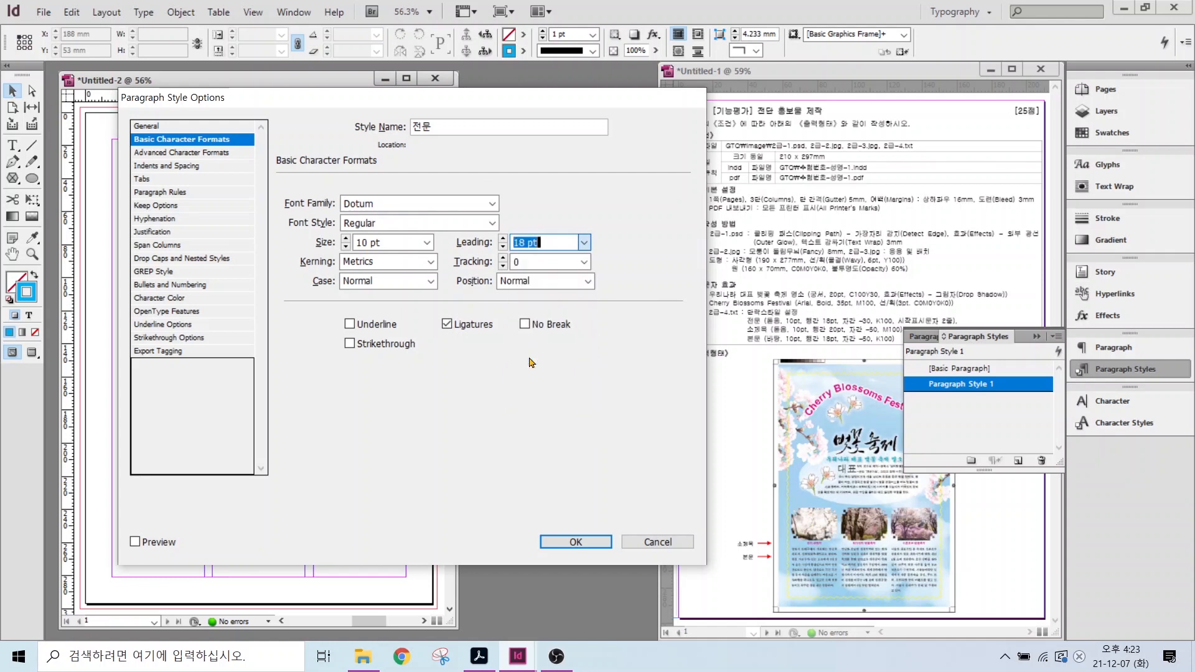
click(524, 264)
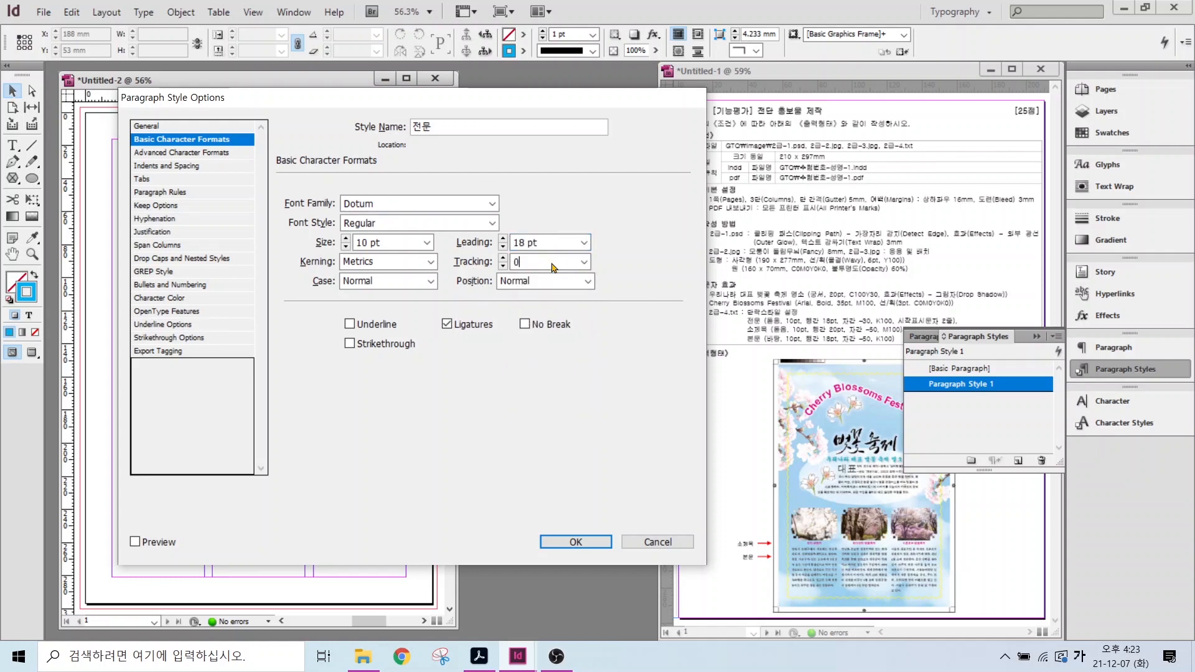
key(BackSpace)
text(-3)
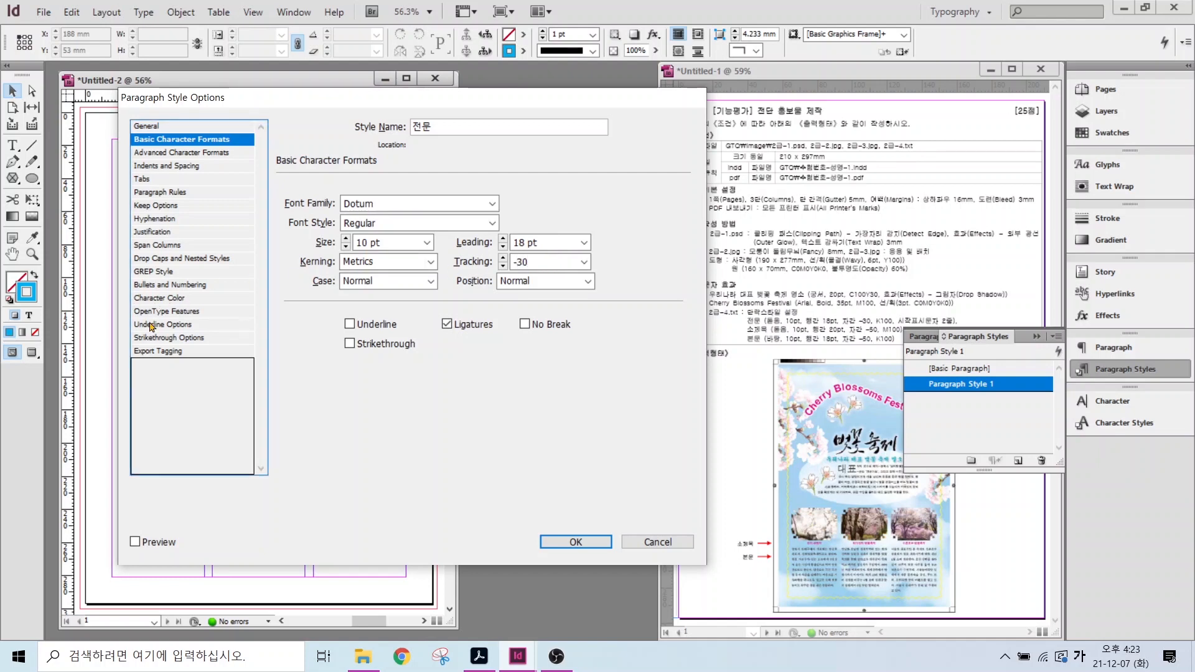
- Set the 전문 style's character colour to C=0 M=0 Y=0 K=100
click(154, 300)
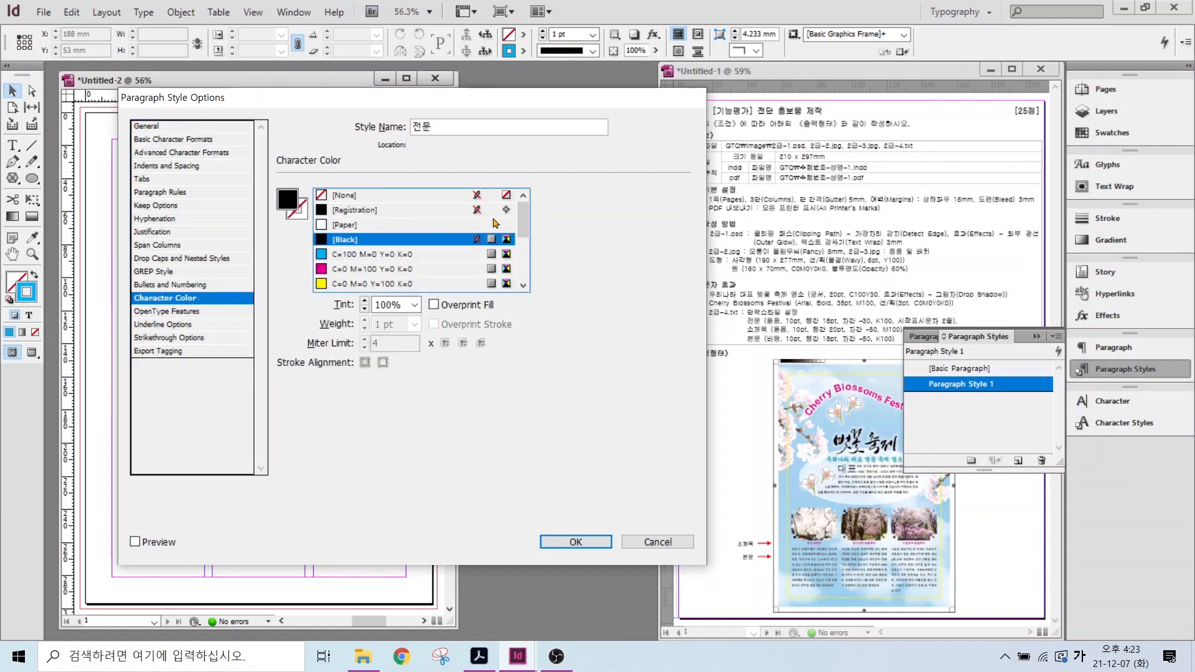
scroll(495, 222, down, 5)
click(348, 270)
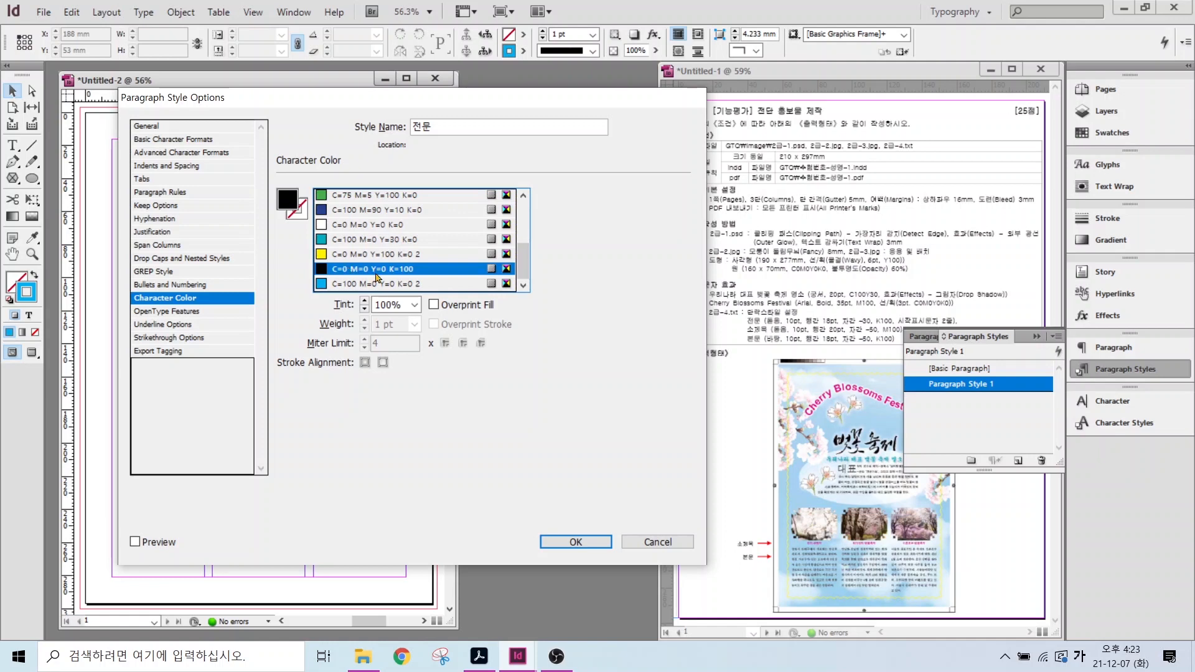
- Give 전문 a 2-line, 2-character drop cap, save it, and start another style from [Basic Paragraph]
click(156, 166)
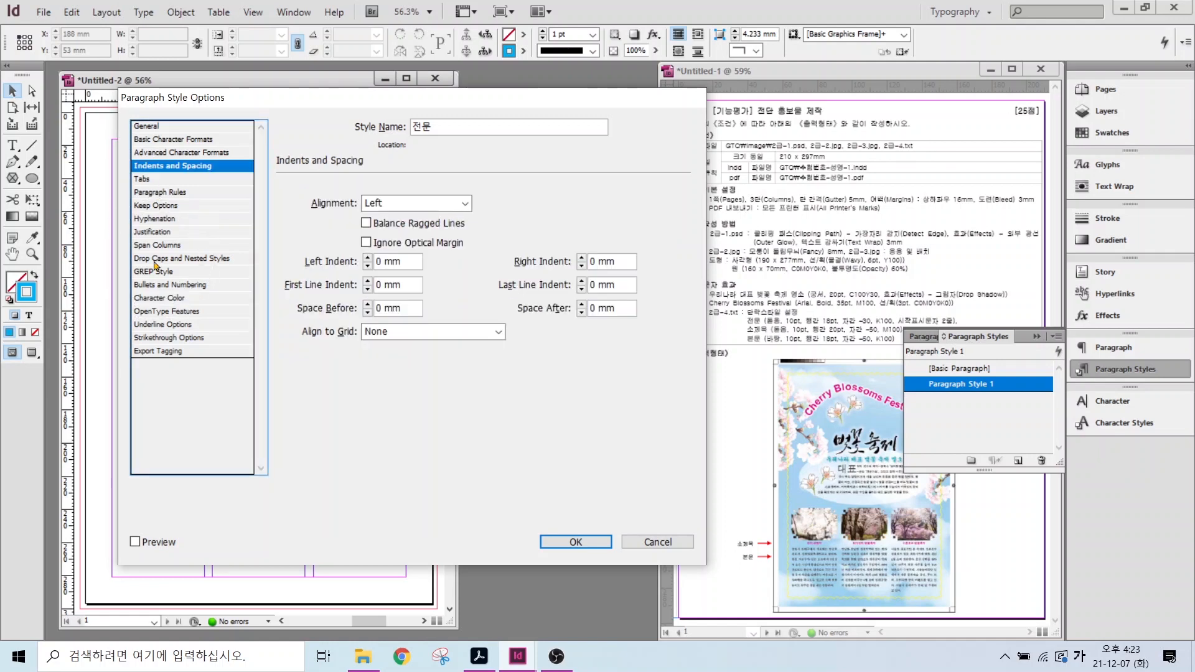
click(155, 258)
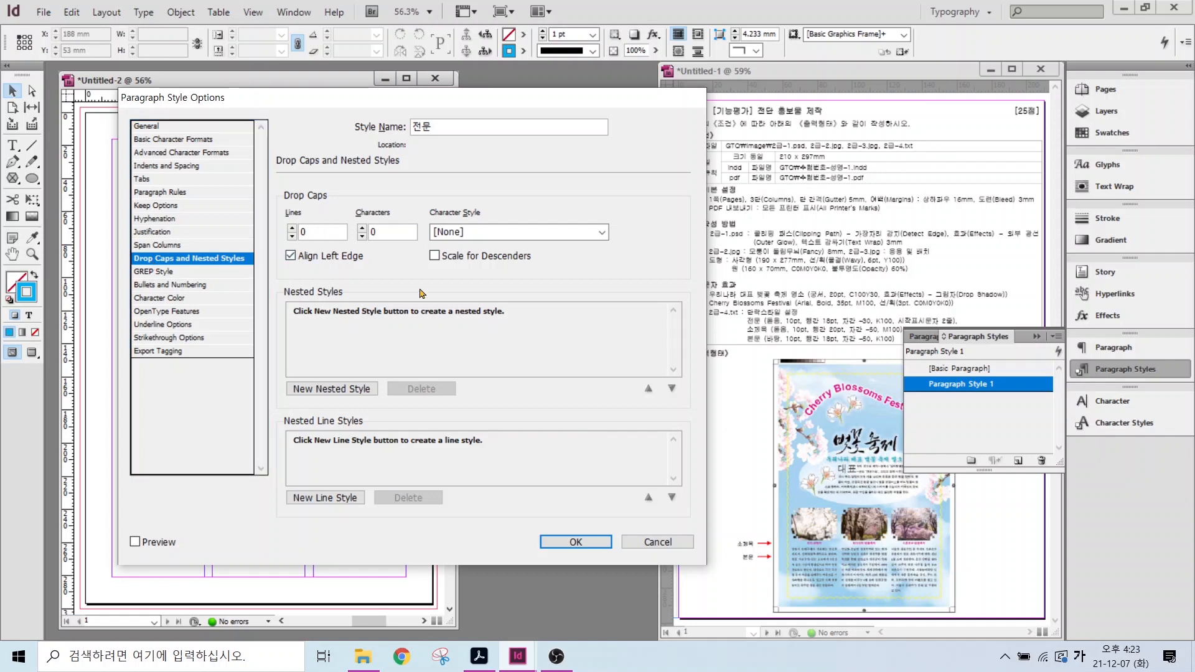
click(292, 229)
mouse_move(865, 479)
mouse_down()
mouse_move(835, 485)
mouse_move(831, 458)
mouse_up()
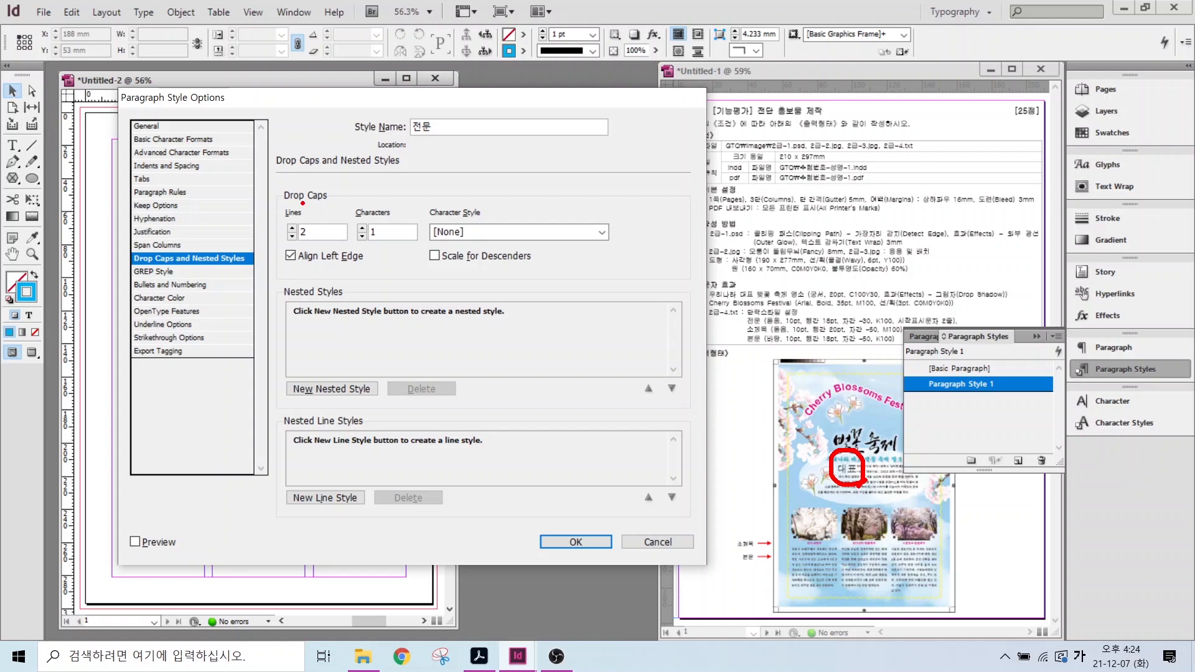
key(Escape)
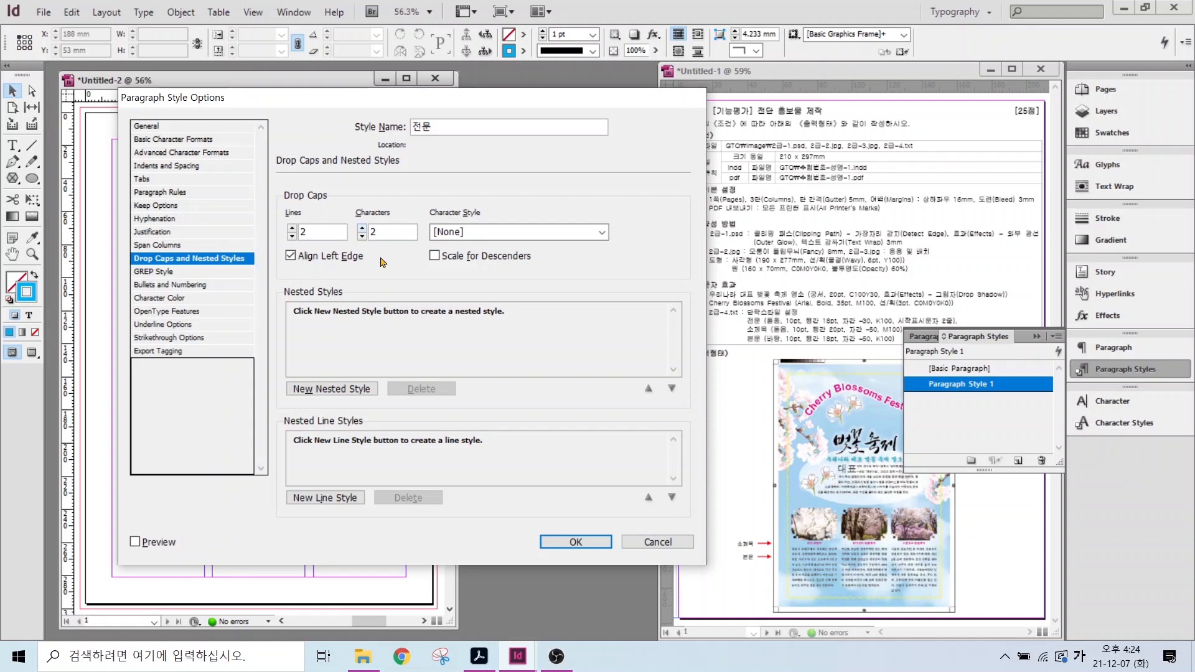
click(565, 543)
click(944, 369)
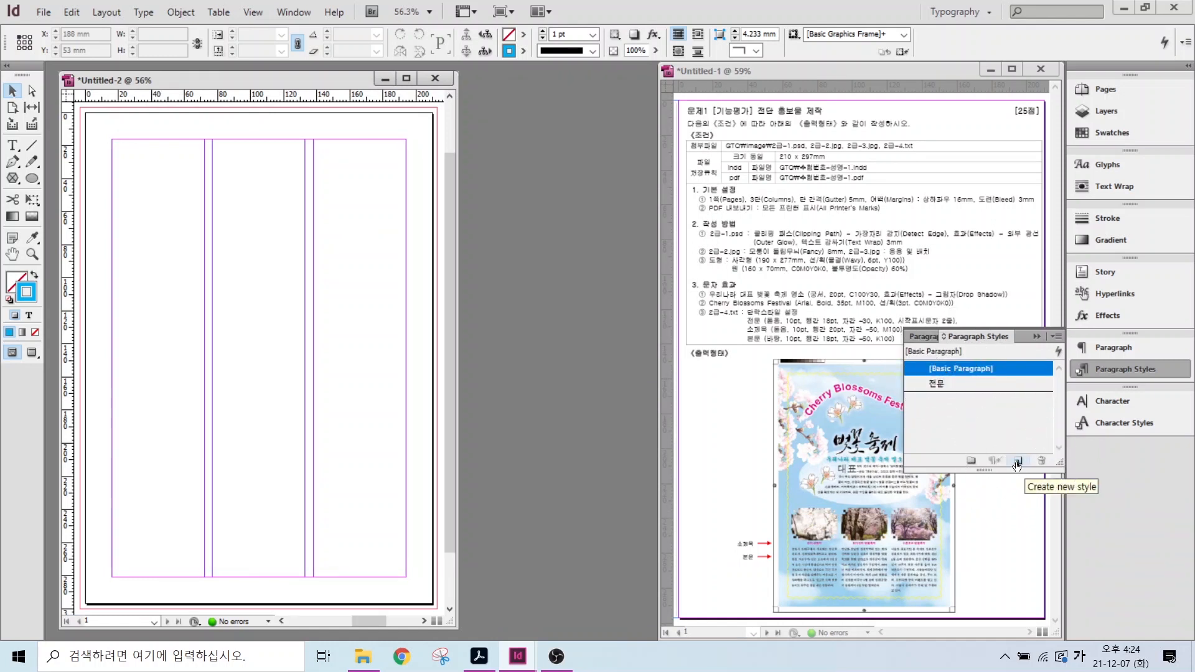
click(1017, 461)
- Open the new Paragraph Style 1 and rename it 소제목
click(957, 385)
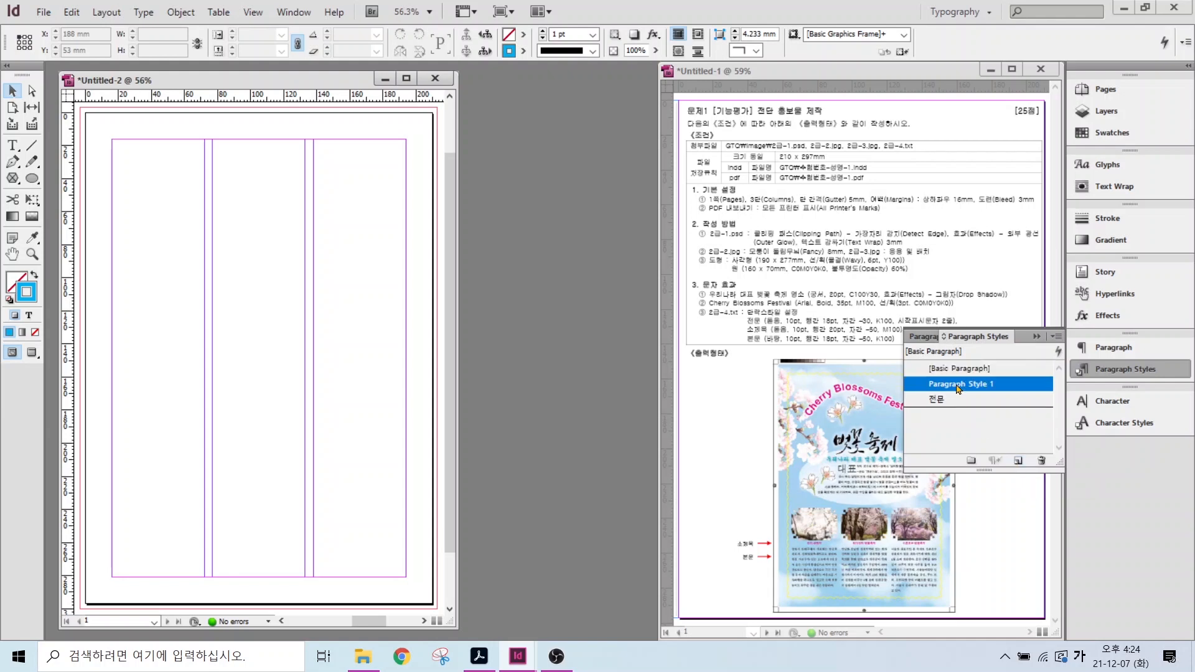
click(958, 385)
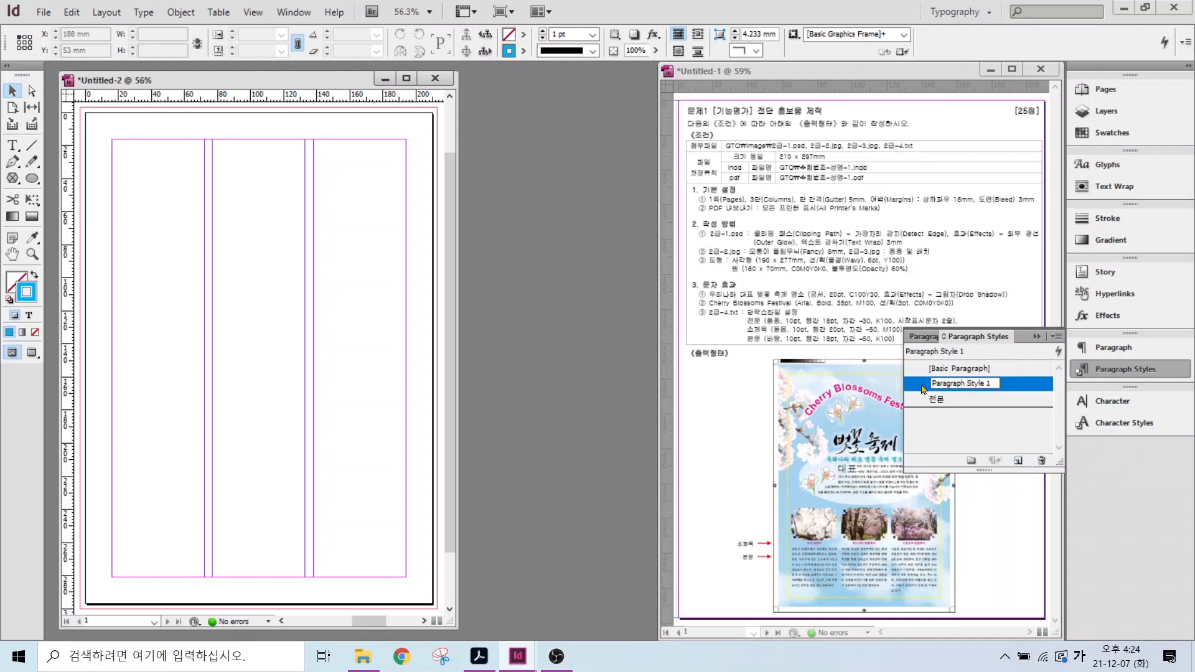
double_click(924, 387)
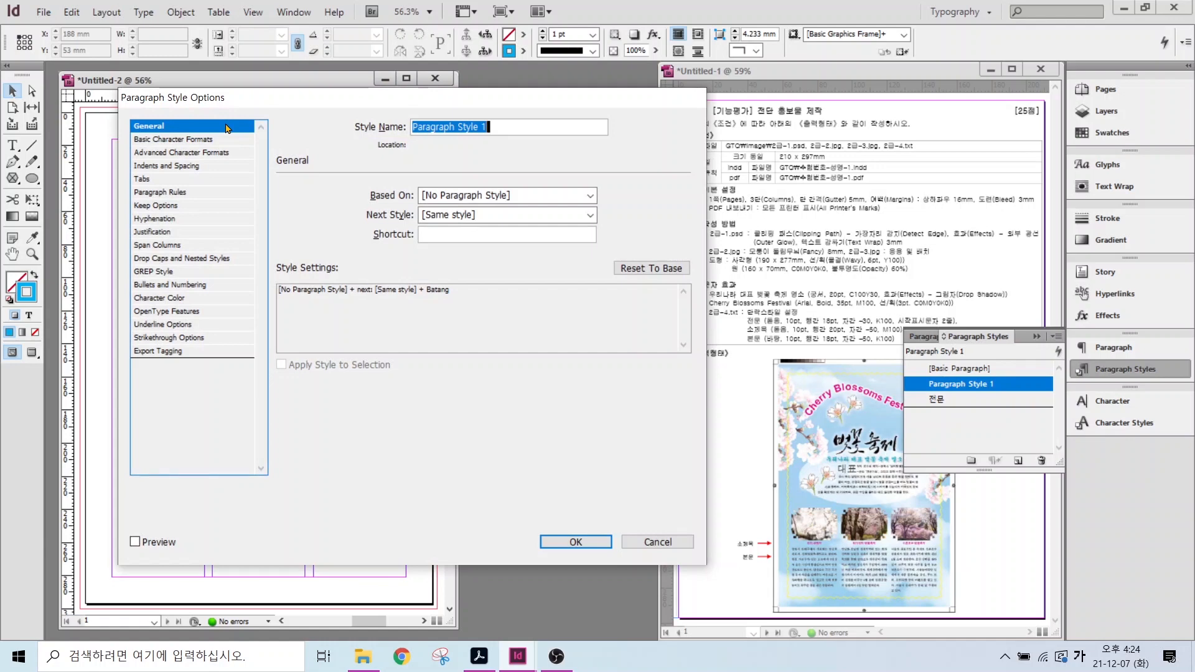
text(ㅅ)
text(제목)
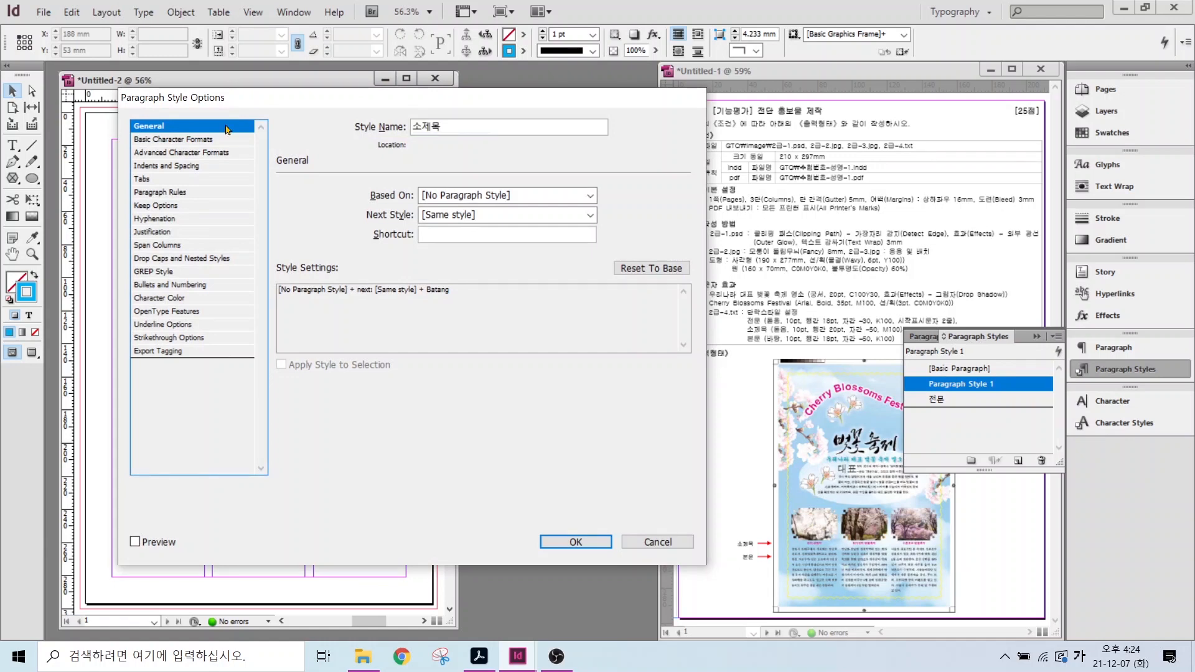
- Set 소제목 to Dotum 10 pt with 20 pt leading
click(230, 139)
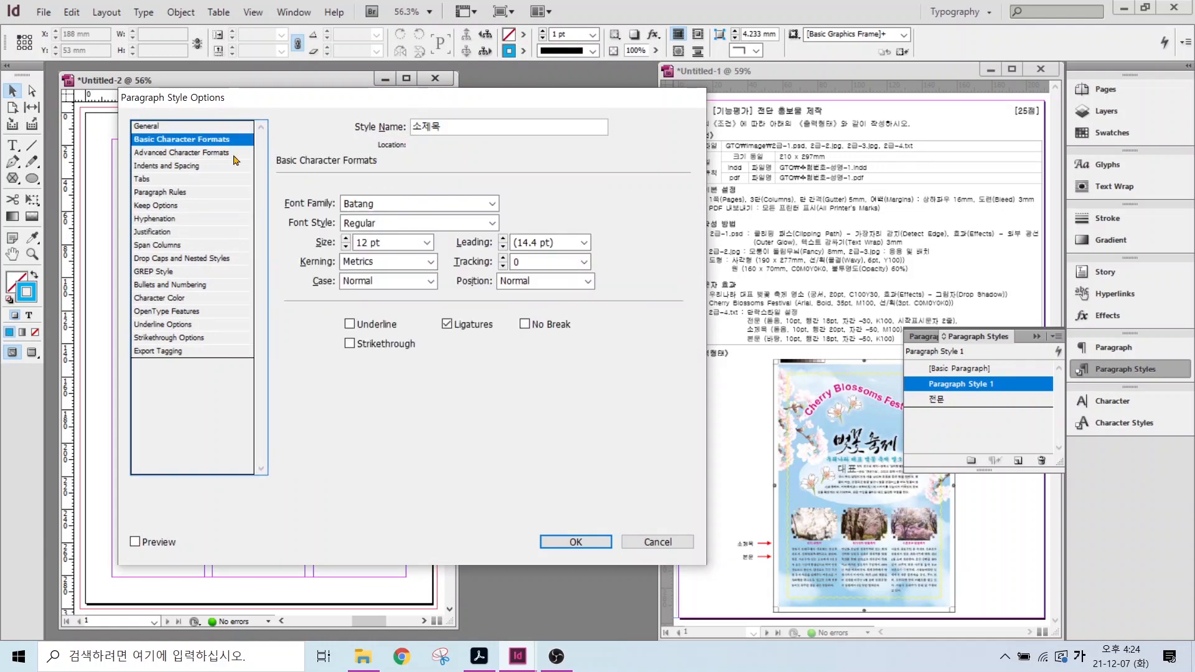
click(493, 204)
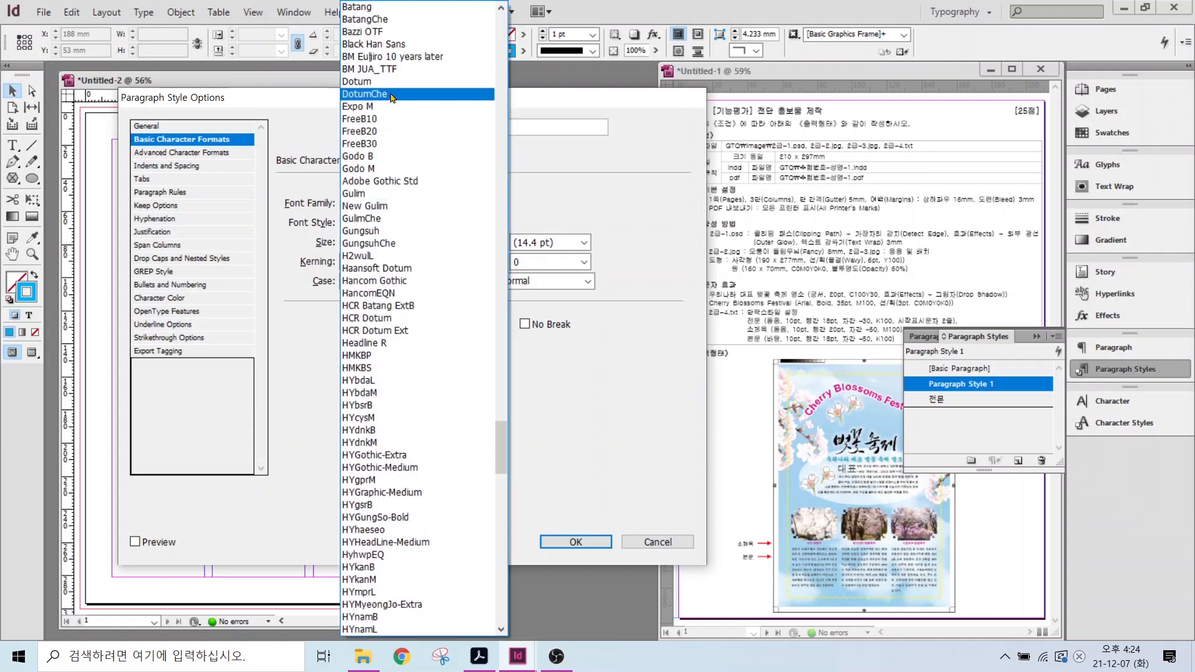
click(473, 83)
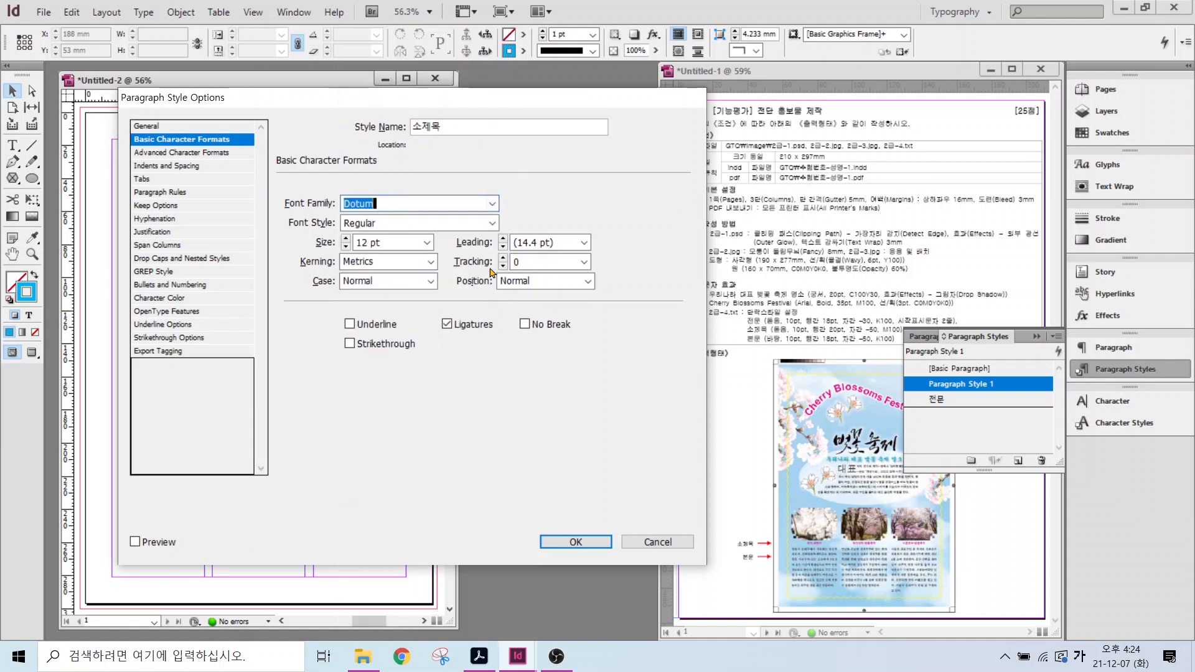
click(346, 246)
click(346, 246)
click(583, 242)
click(523, 357)
text(20)
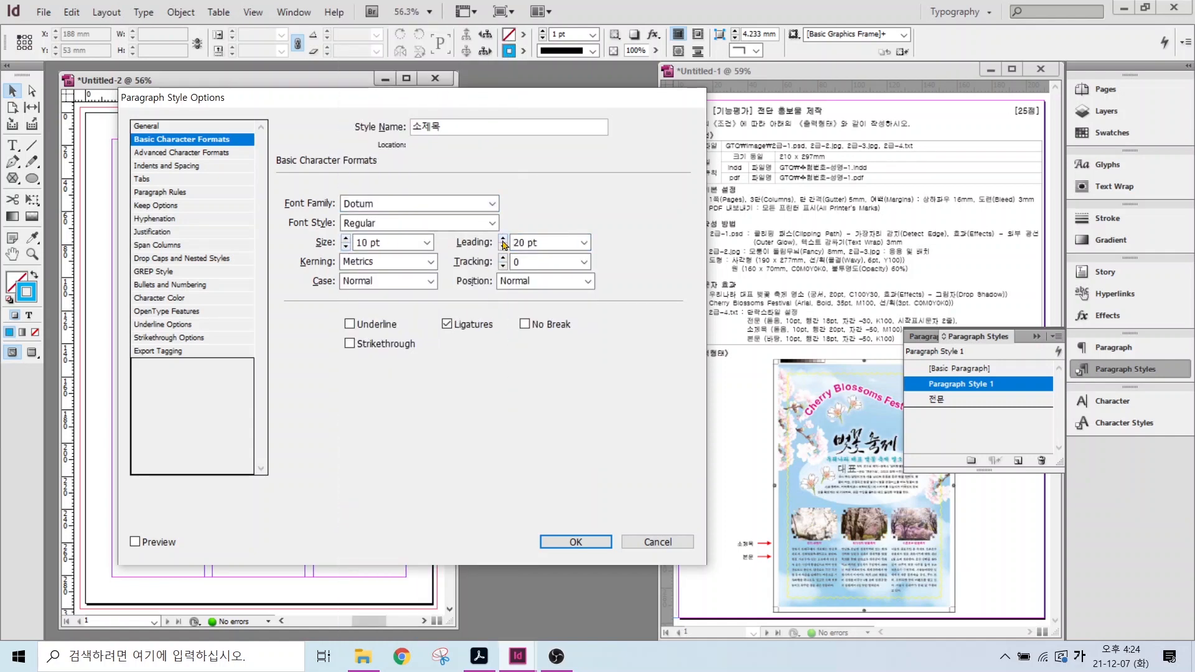
- Give 소제목 -50 tracking and a text colour, save it, and add another new style
click(584, 262)
click(524, 303)
click(160, 299)
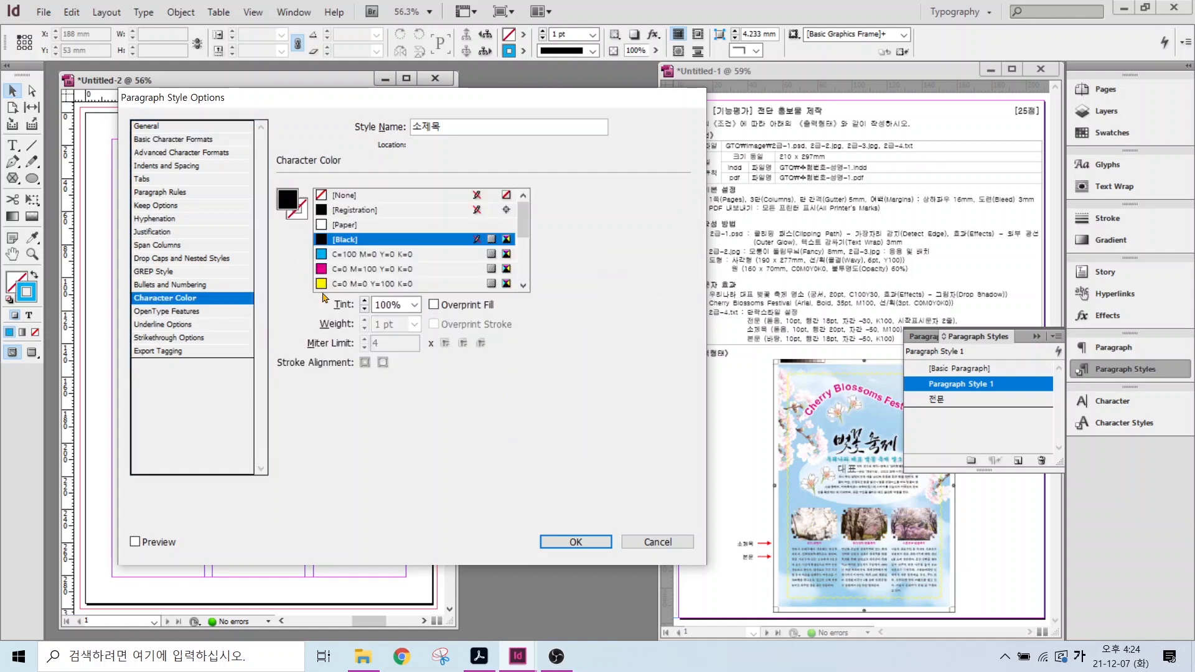
click(399, 245)
click(560, 542)
alt+click(1018, 460)
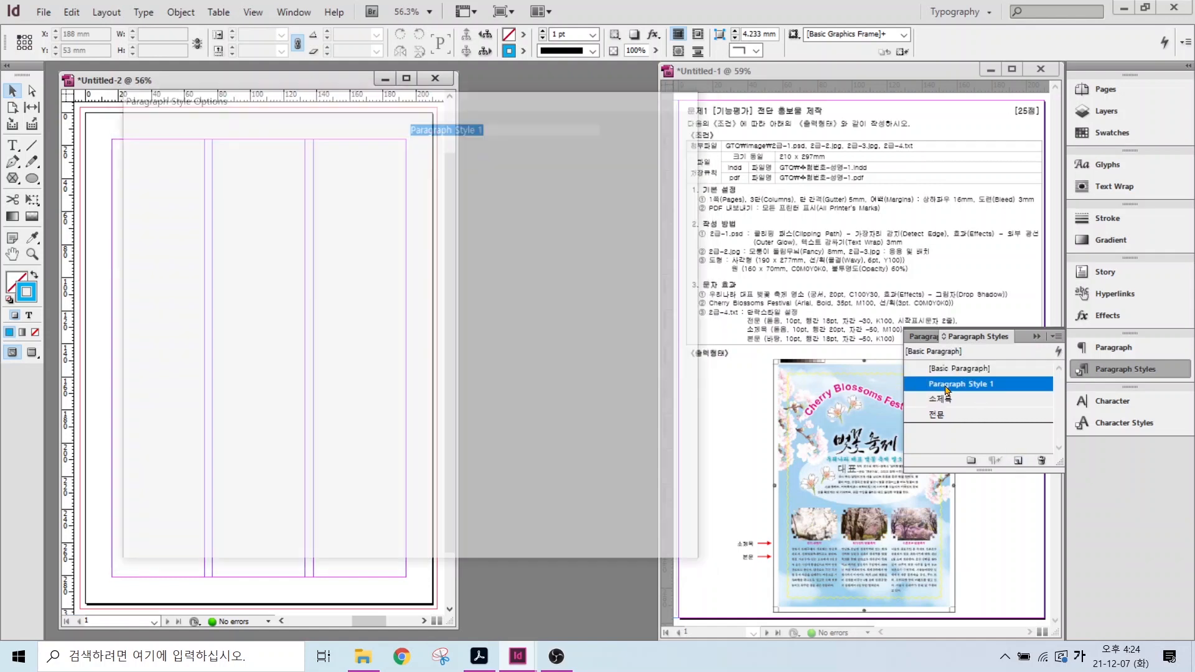
- Name the new style 본문 with 10 pt size, 18 pt leading and -50 tracking
text(본문)
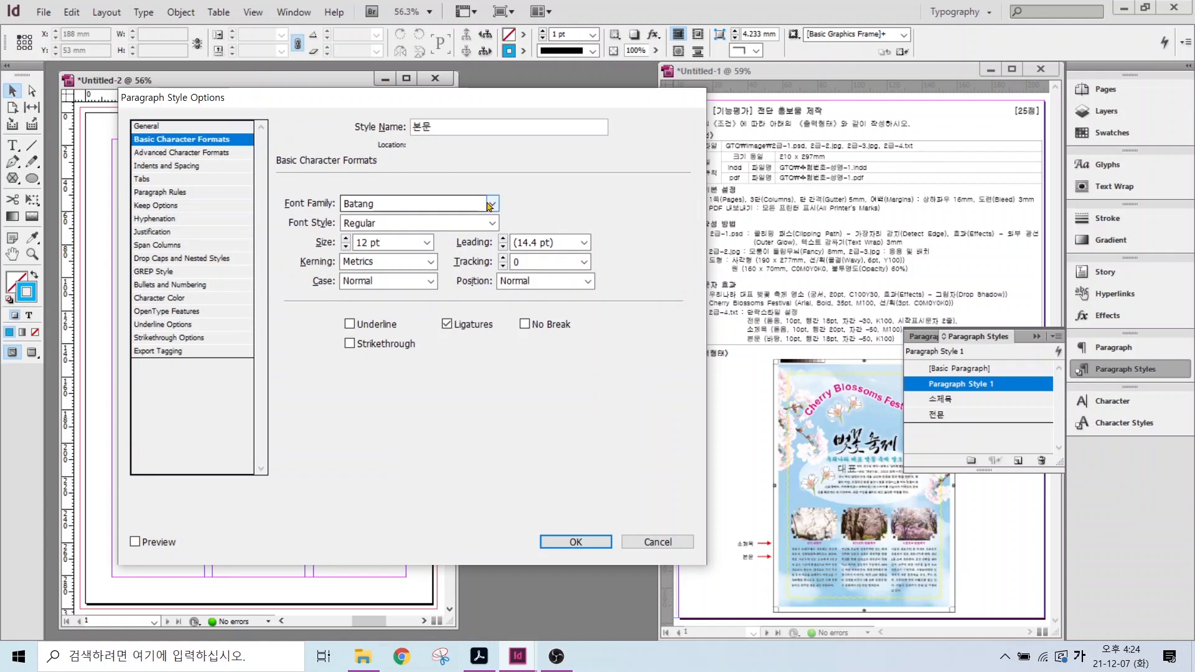
click(345, 247)
click(345, 247)
click(573, 240)
click(583, 242)
click(542, 355)
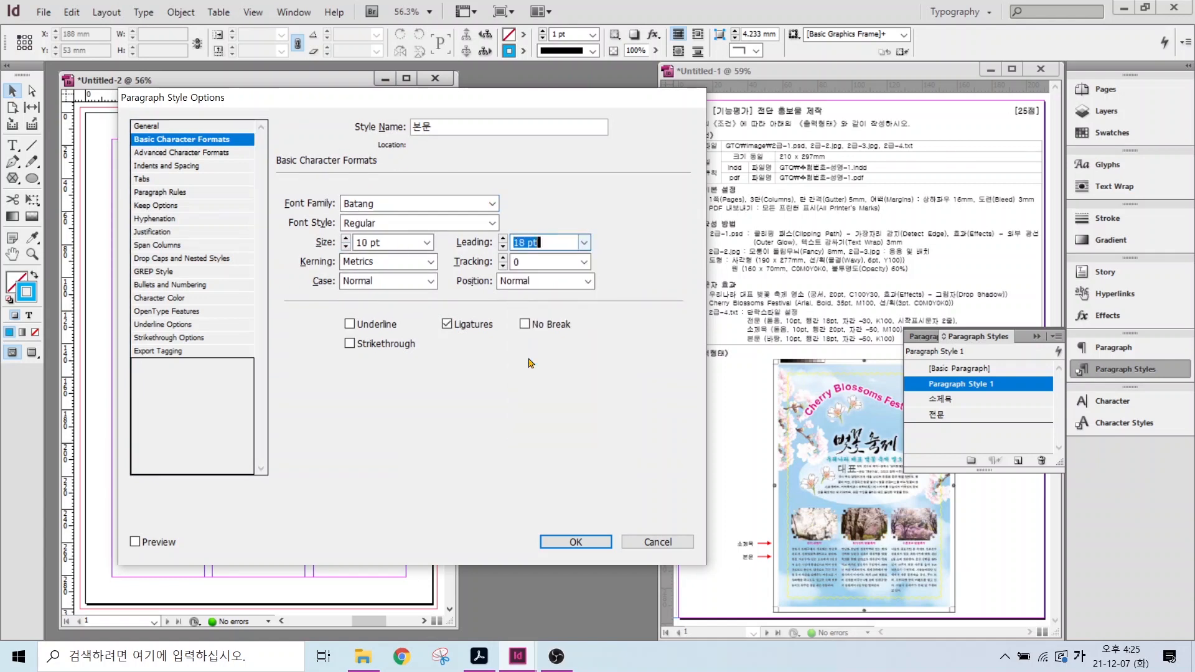
click(583, 262)
click(542, 330)
- Set 본문's character colour, save the style, and make [Basic Paragraph] current
click(163, 297)
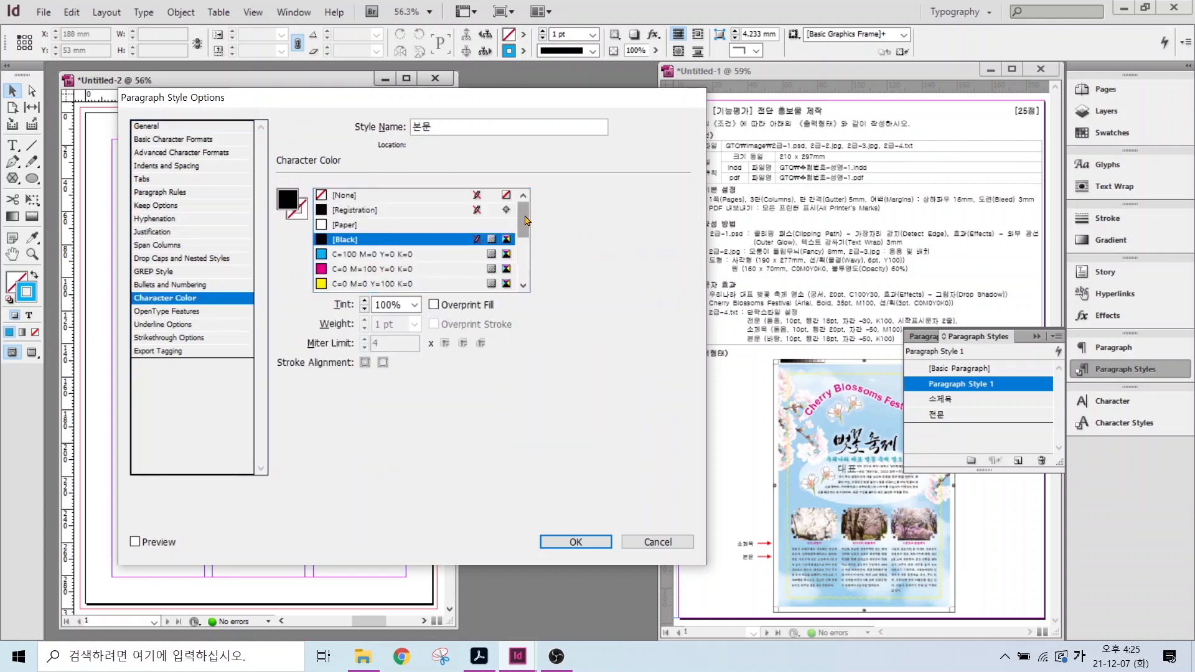
scroll(411, 249, down, 2)
click(575, 542)
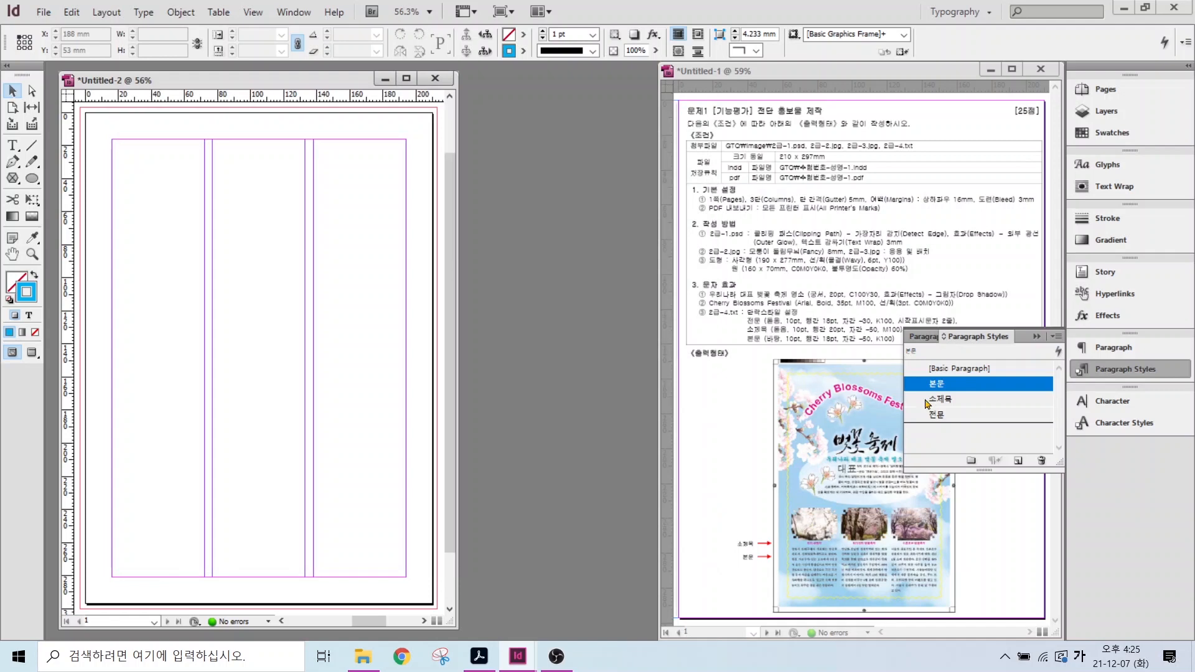
click(973, 369)
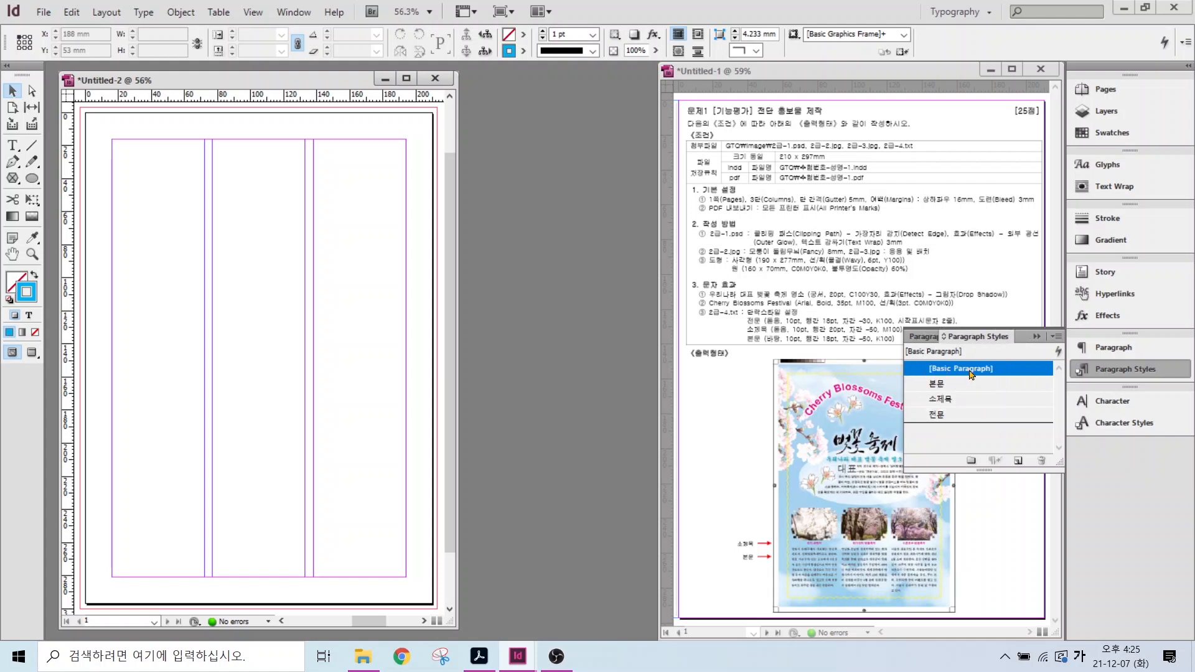
click(1110, 372)
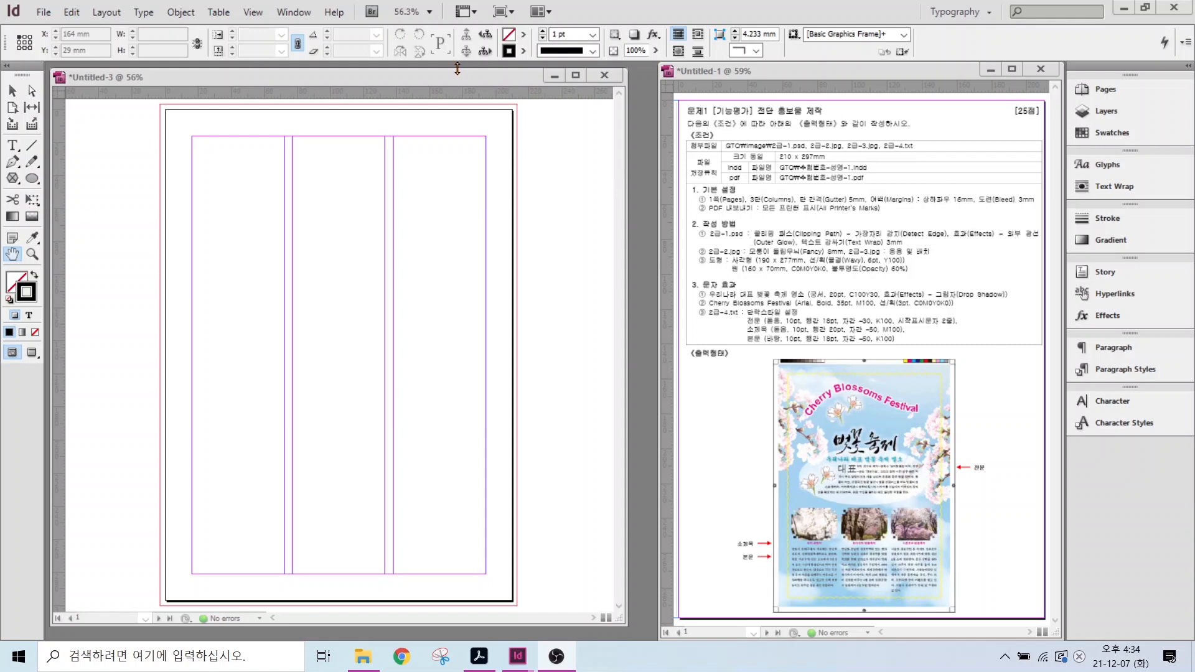
- In Untitled-3, start File > Place and browse to Documents > GTQ > image
click(454, 76)
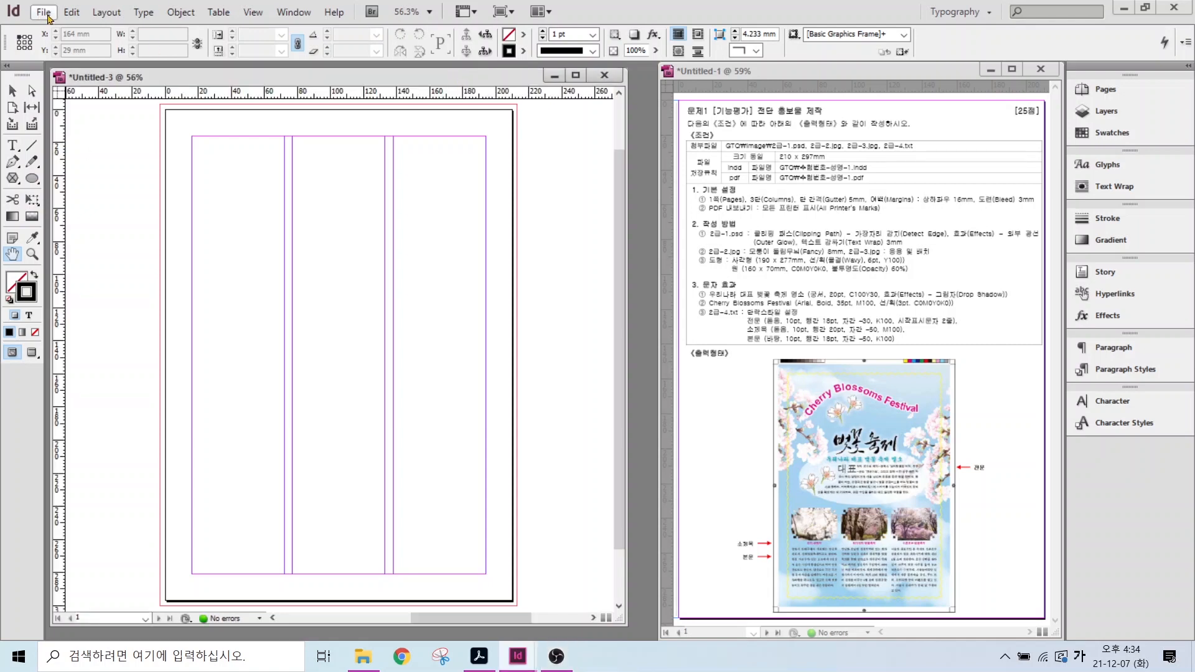
click(43, 14)
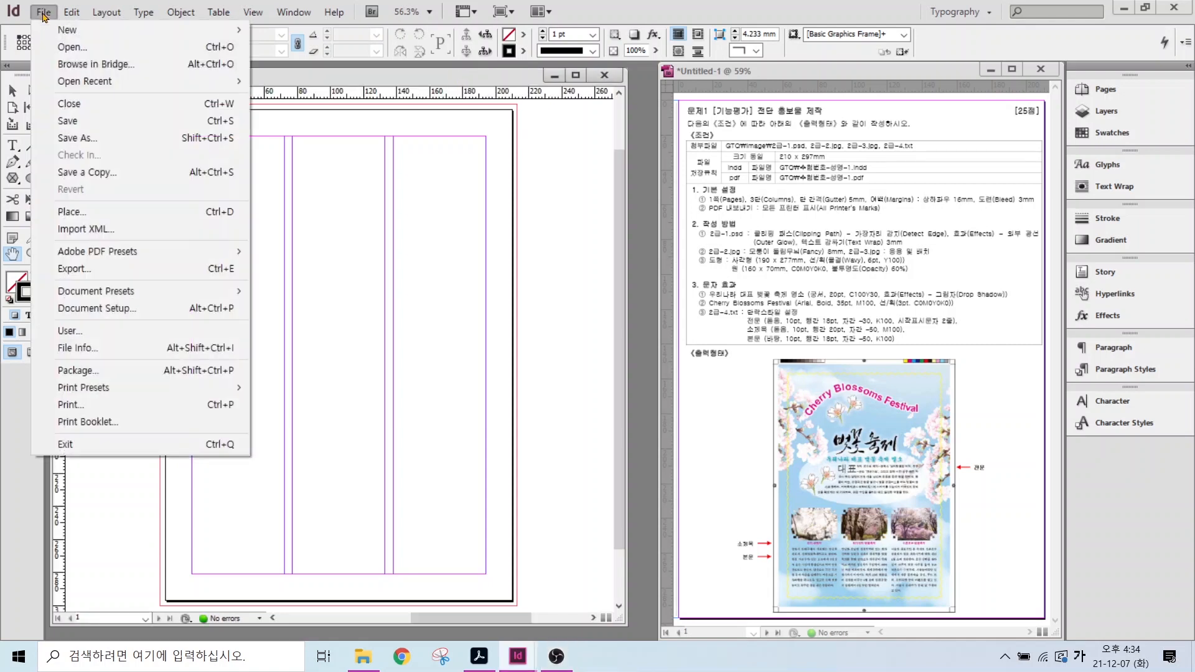
click(89, 215)
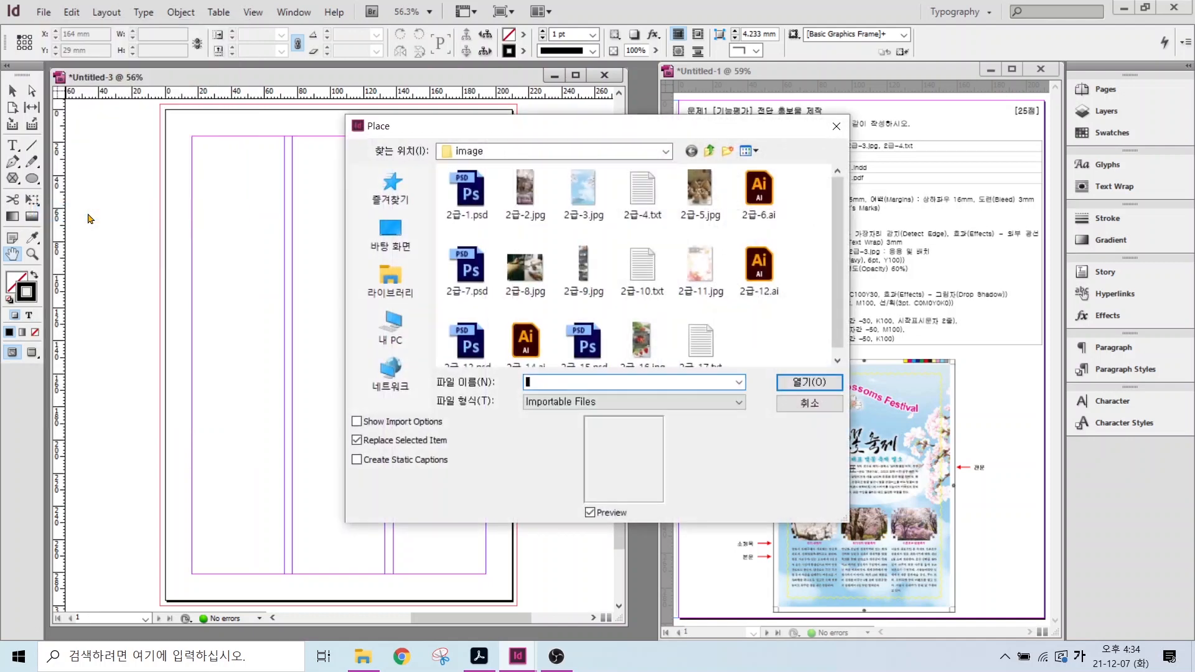
click(390, 280)
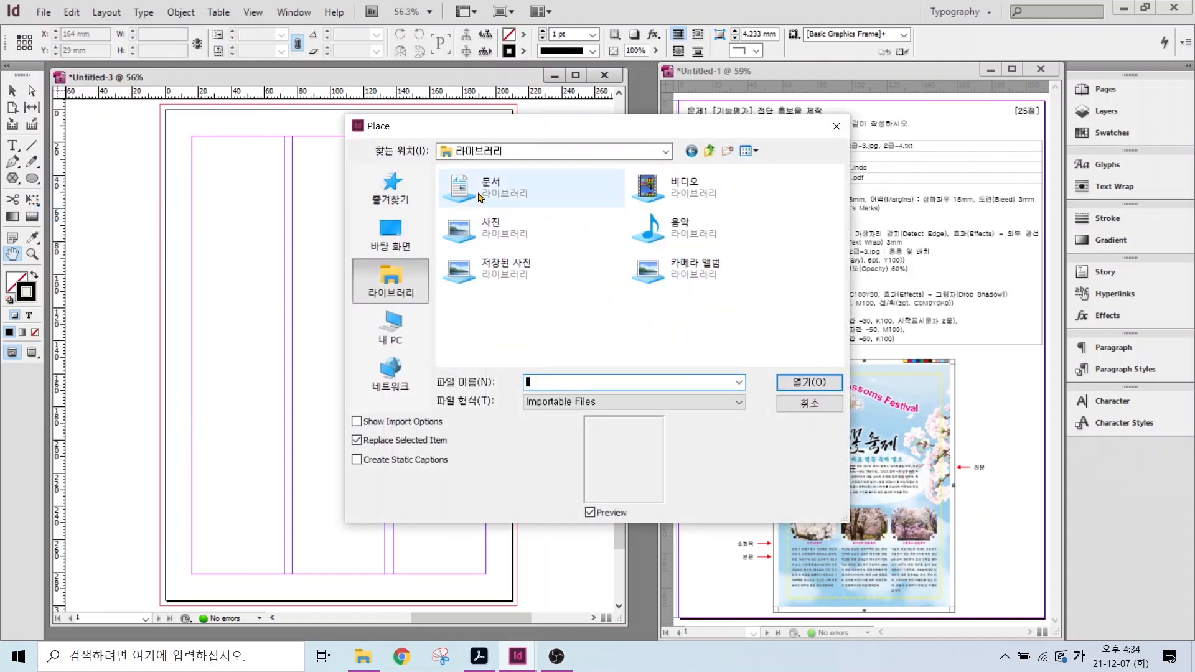
double_click(486, 190)
double_click(471, 207)
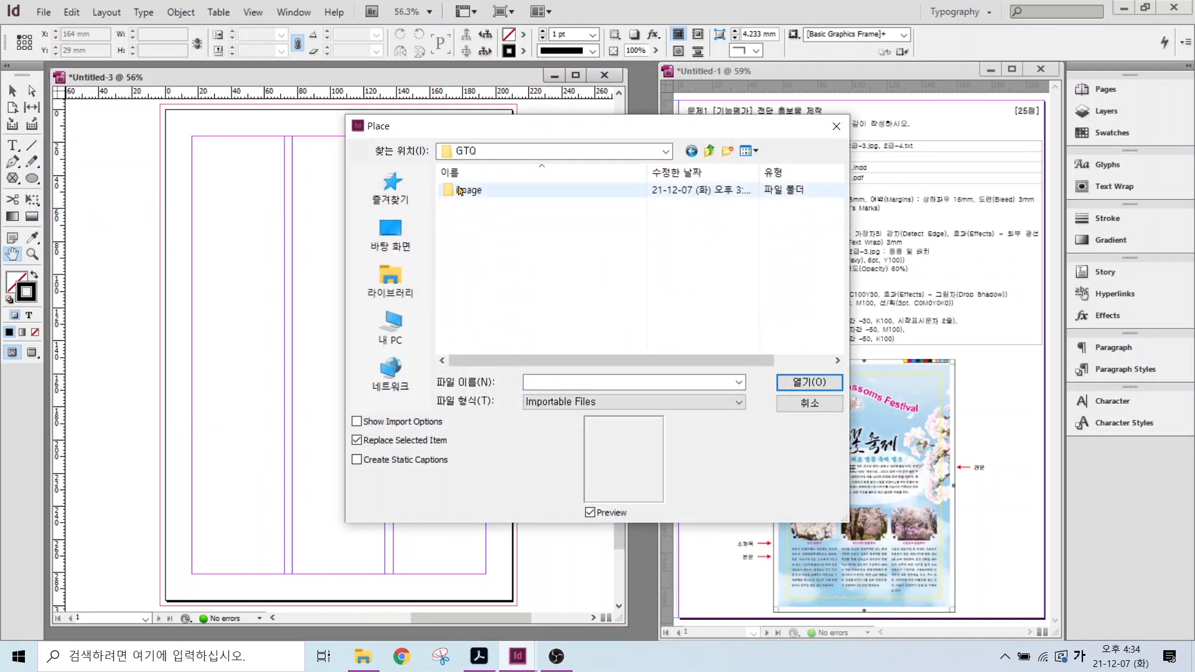
click(471, 193)
double_click(470, 191)
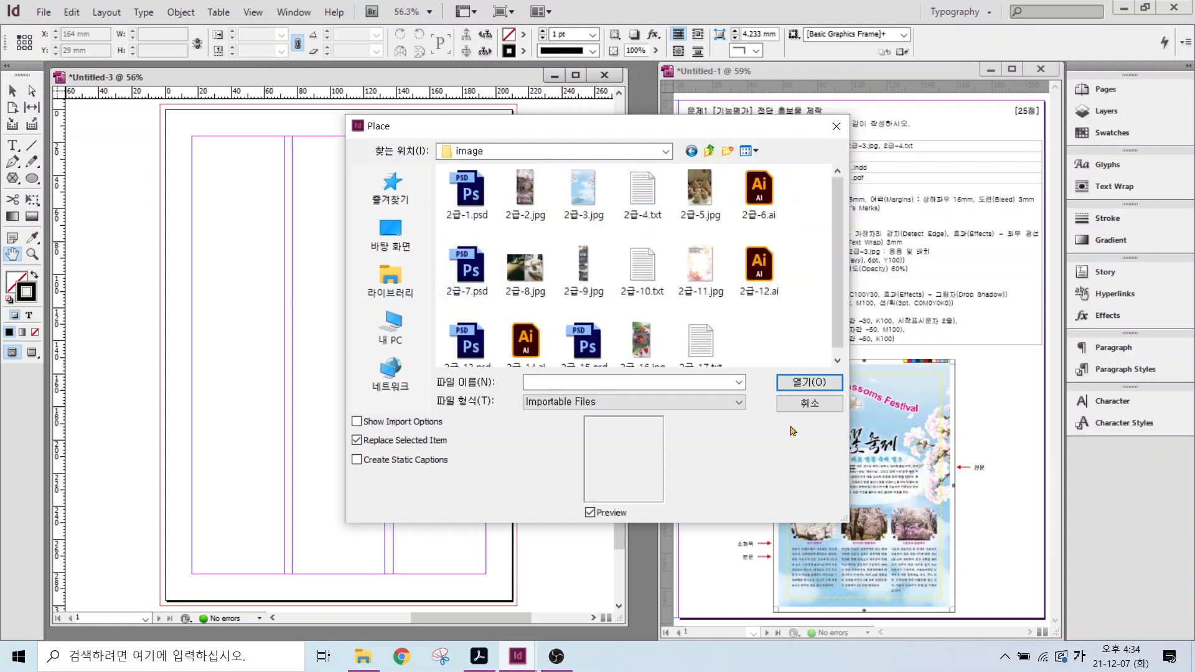
- Select 2급-3.jpg and load it for placing
key(alt+2)
drag(927, 390, 1011, 357)
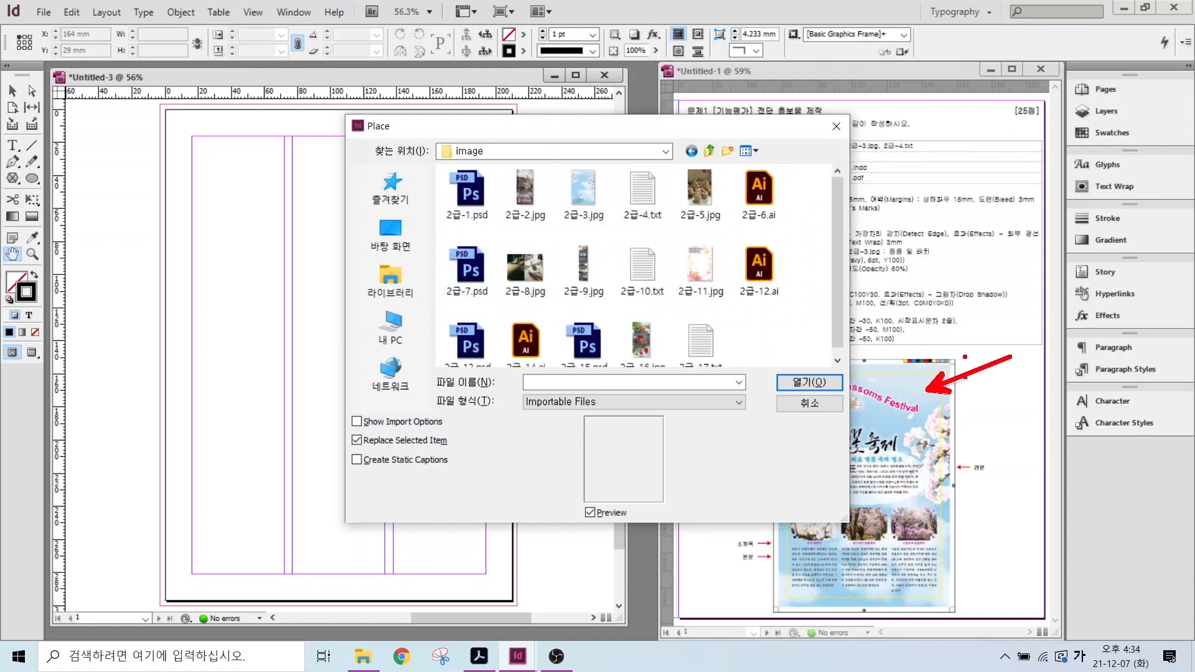
mouse_move(605, 219)
mouse_down()
mouse_move(576, 235)
mouse_move(552, 202)
mouse_move(572, 168)
mouse_move(617, 204)
mouse_move(615, 229)
mouse_up()
key(Escape)
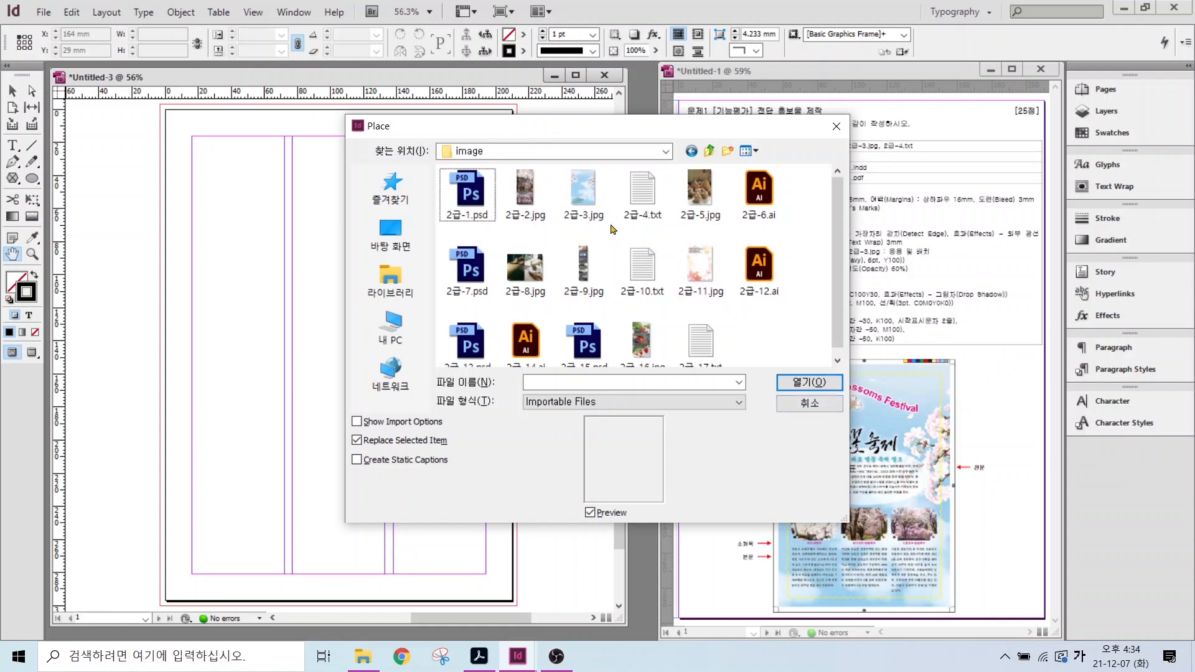
click(590, 199)
key(alt+2)
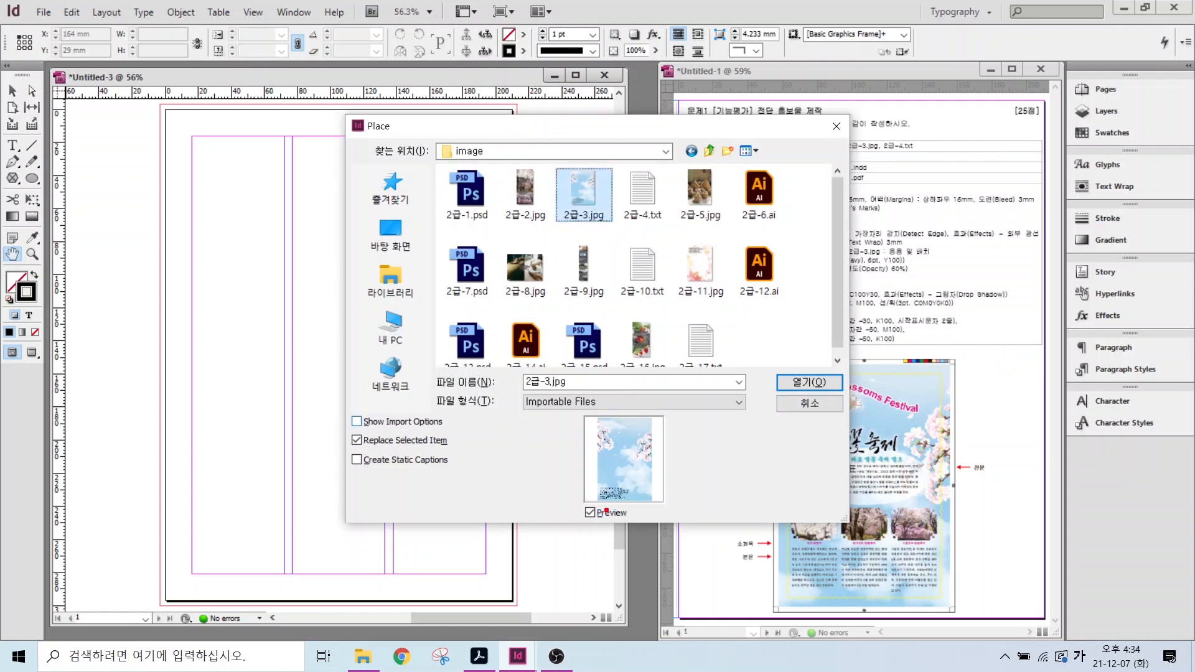
mouse_move(657, 528)
mouse_down()
mouse_move(594, 532)
mouse_move(575, 462)
mouse_move(656, 445)
mouse_move(653, 528)
mouse_up()
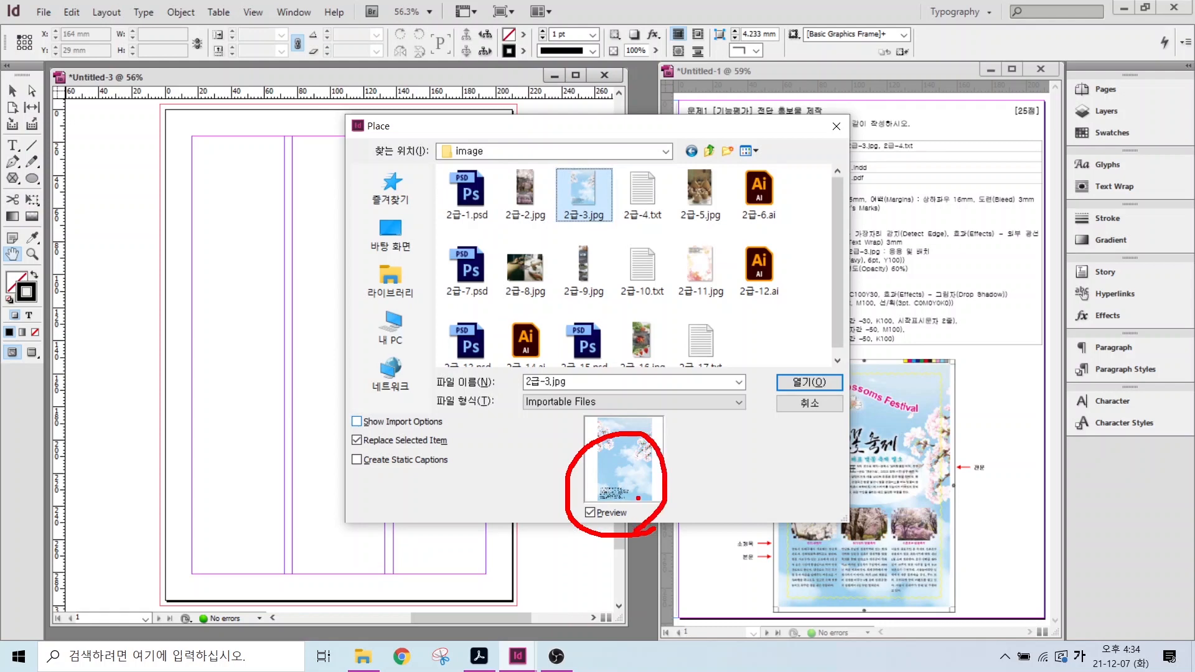
key(Escape)
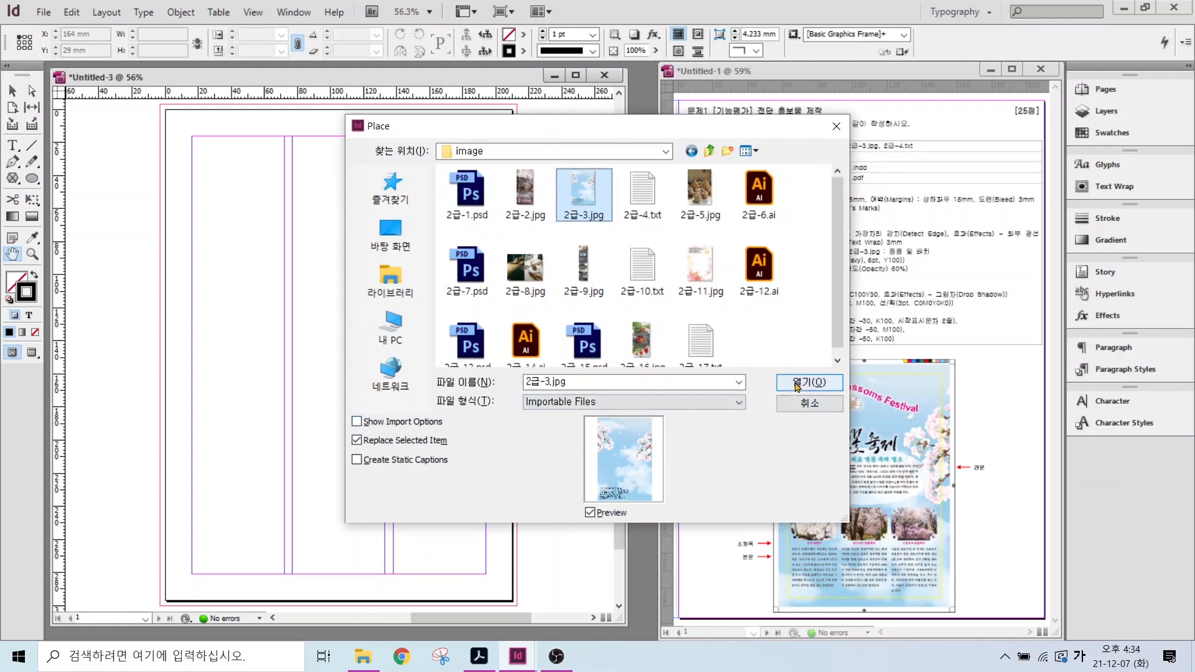
click(797, 383)
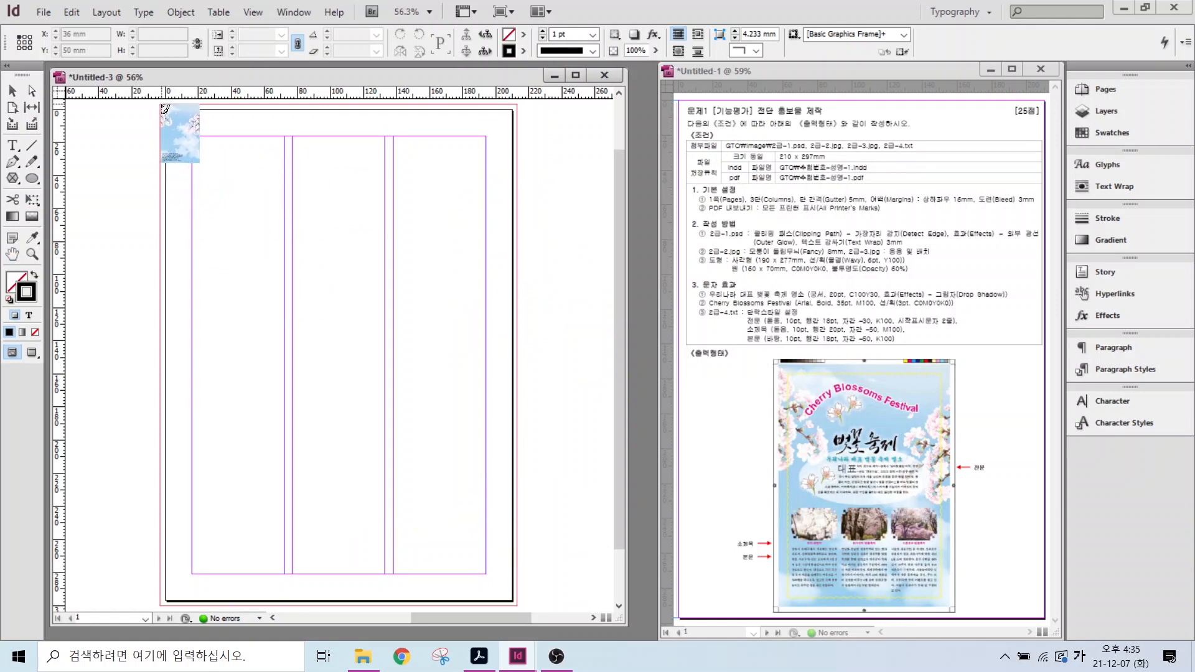
- Place the sky image over the whole page from its top-left corner
mouse_move(162, 106)
mouse_down()
mouse_move(447, 375)
mouse_move(531, 550)
mouse_move(609, 553)
mouse_move(577, 613)
mouse_move(491, 488)
mouse_move(573, 505)
mouse_move(577, 581)
mouse_up()
scroll(358, 158, up, 3)
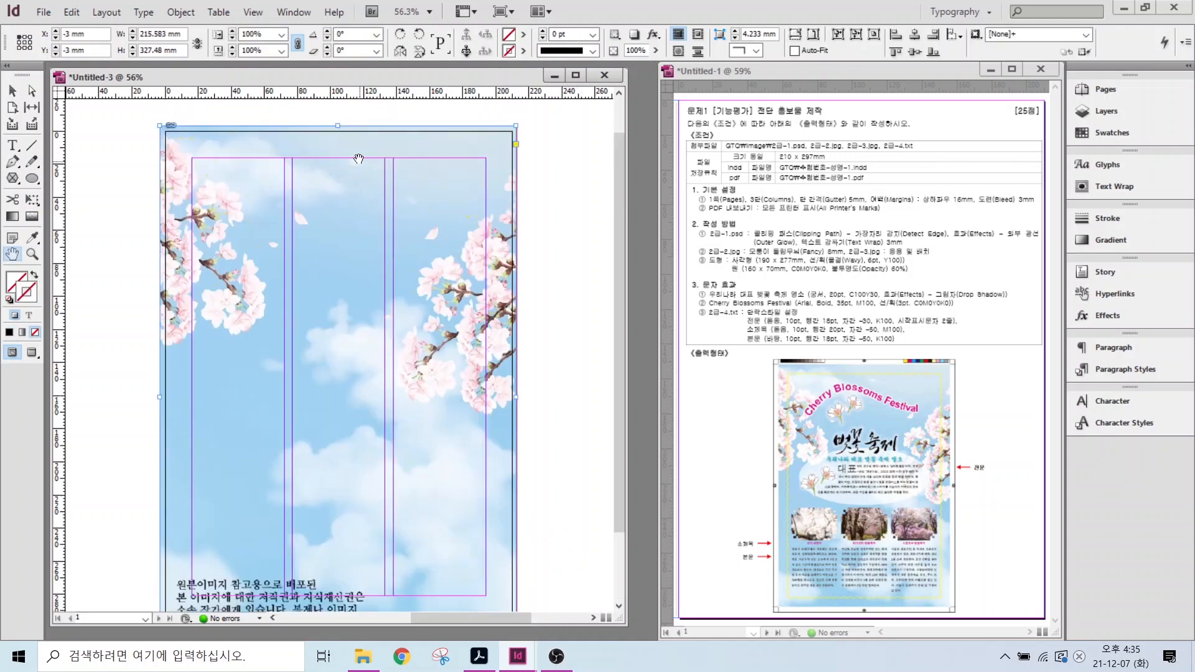
click(12, 91)
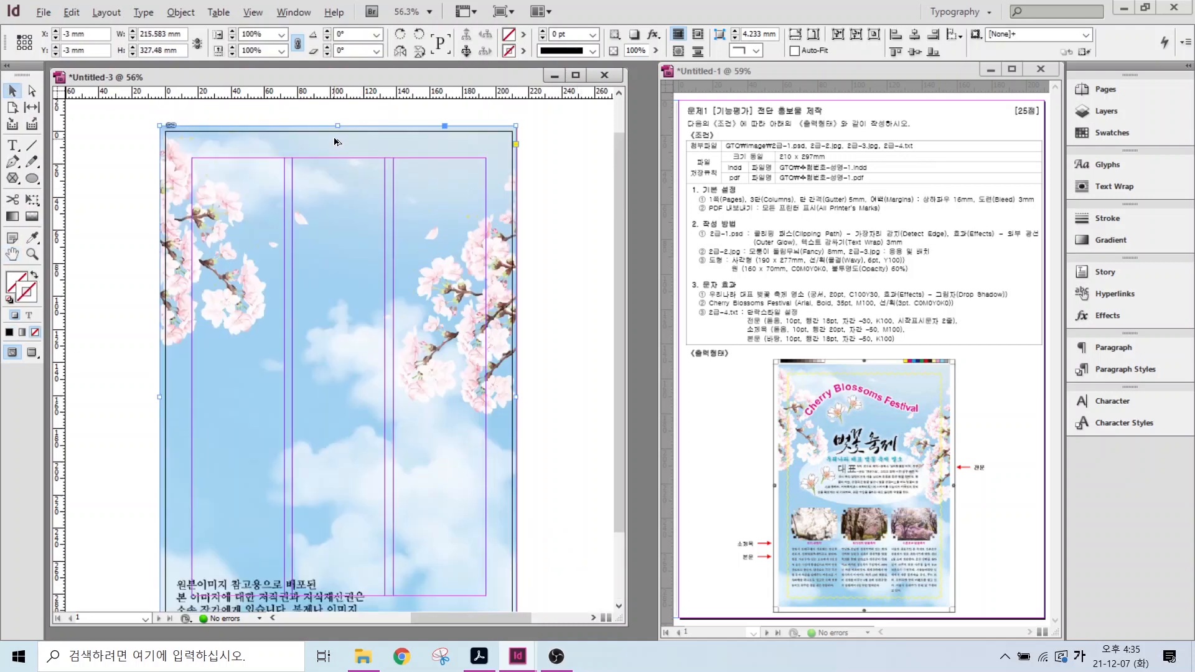
mouse_move(311, 135)
mouse_down()
mouse_move(356, 117)
mouse_move(353, 146)
mouse_up()
mouse_move(178, 134)
mouse_down()
mouse_move(148, 134)
mouse_move(177, 113)
mouse_up()
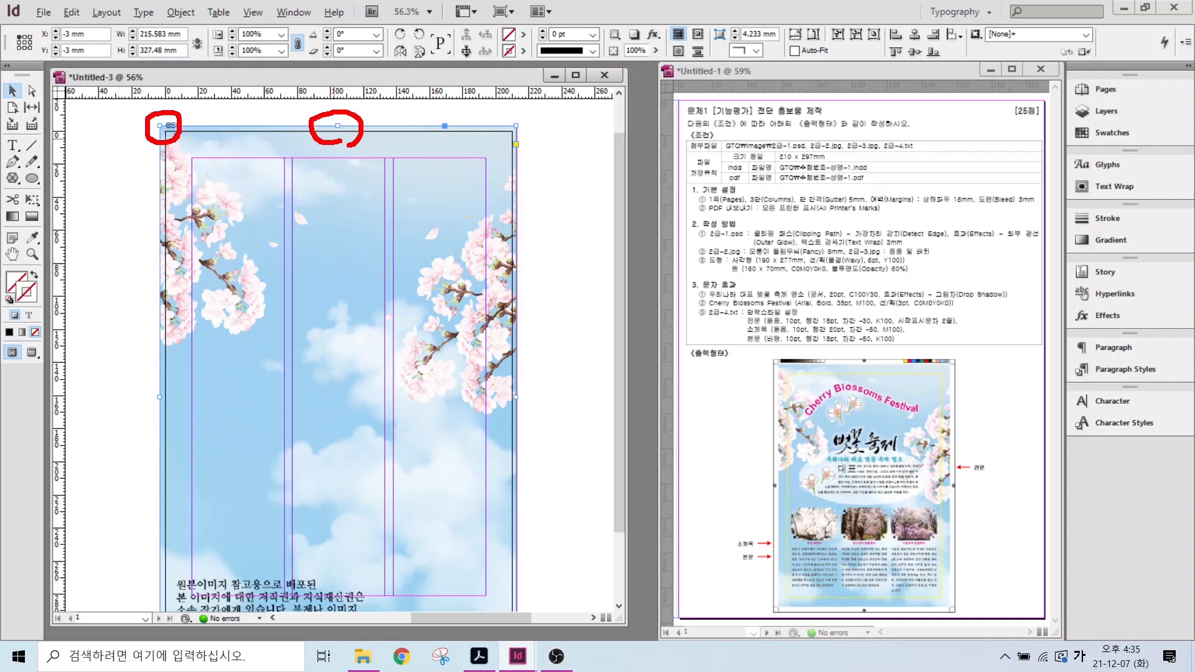
click(338, 368)
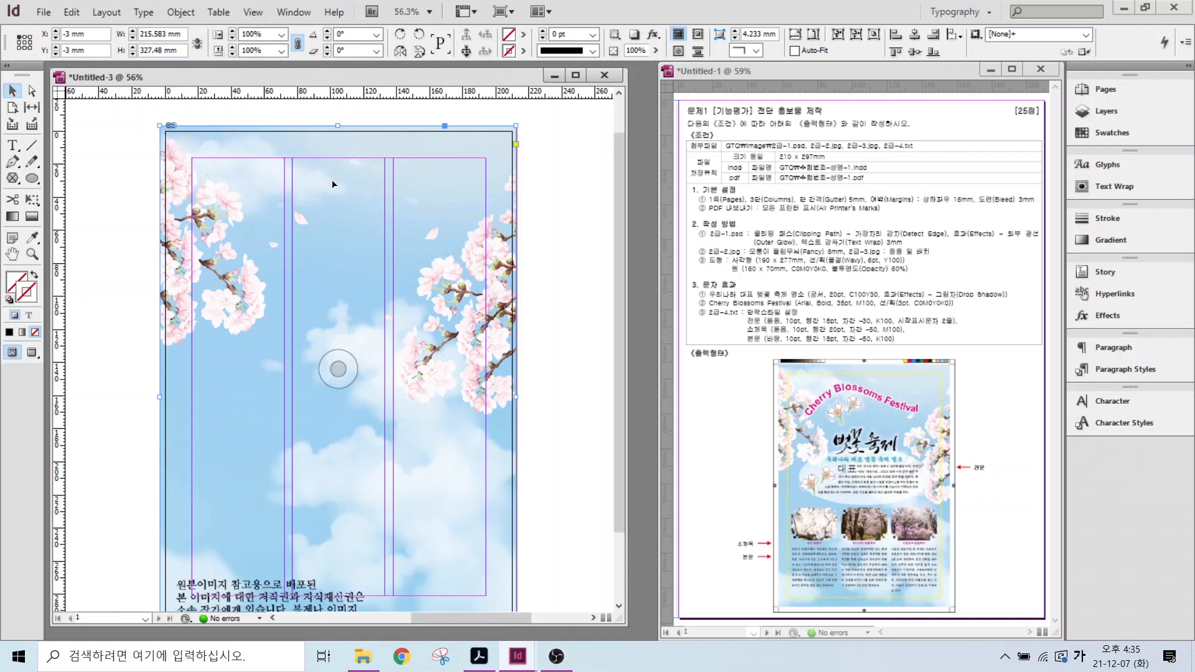
scroll(373, 332, down, 2)
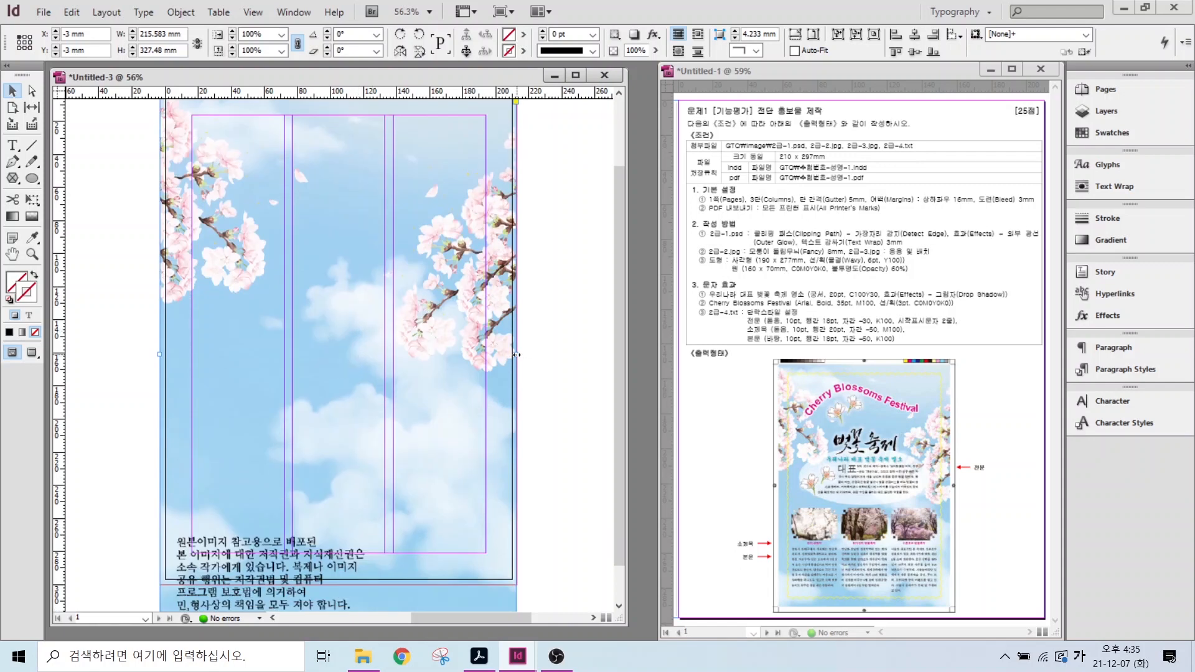
- Try narrowing the image frame and picture, then undo those changes
mouse_move(517, 355)
mouse_down()
mouse_move(390, 352)
mouse_move(516, 353)
mouse_up()
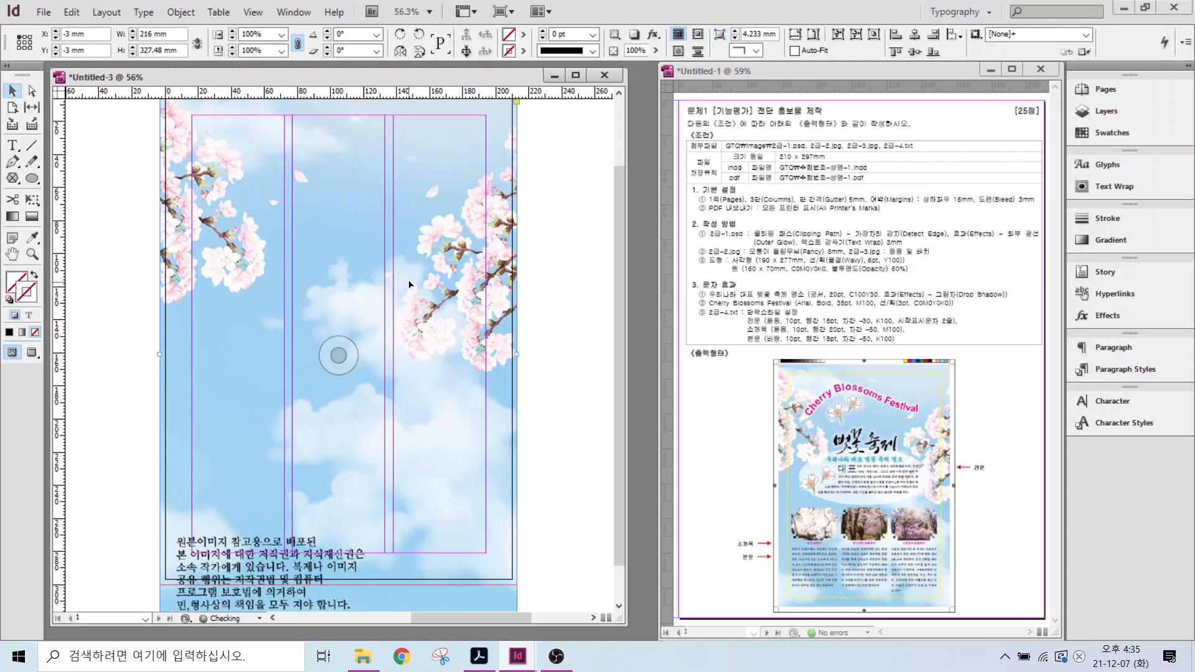
double_click(439, 241)
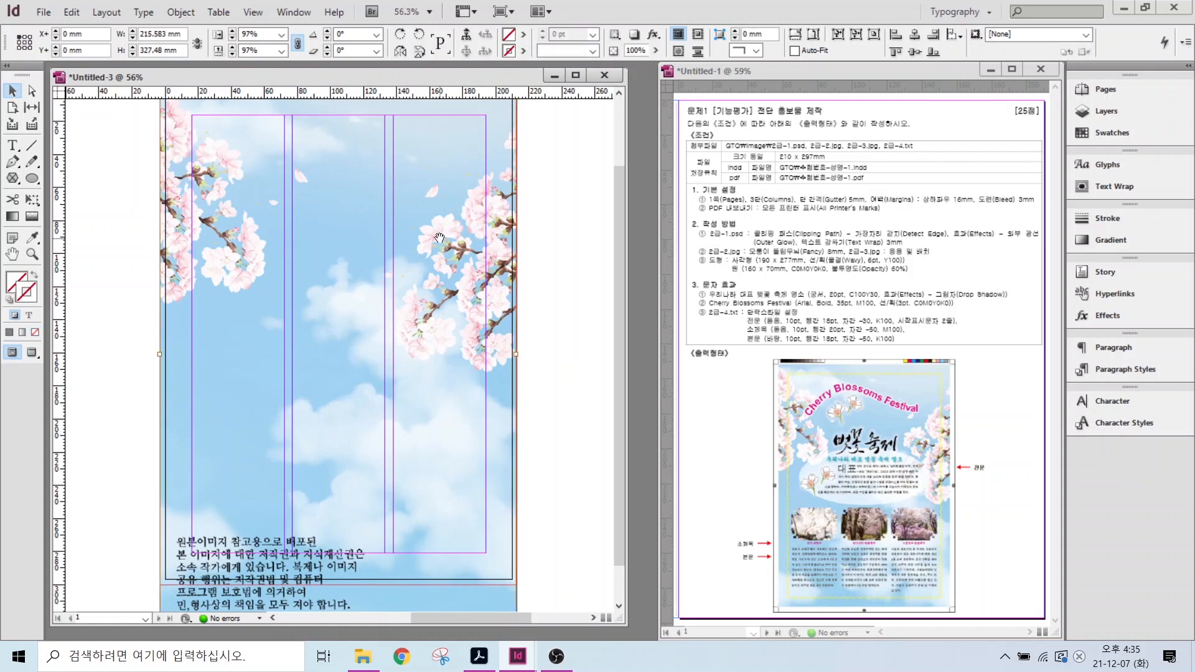
drag(523, 375, 507, 342)
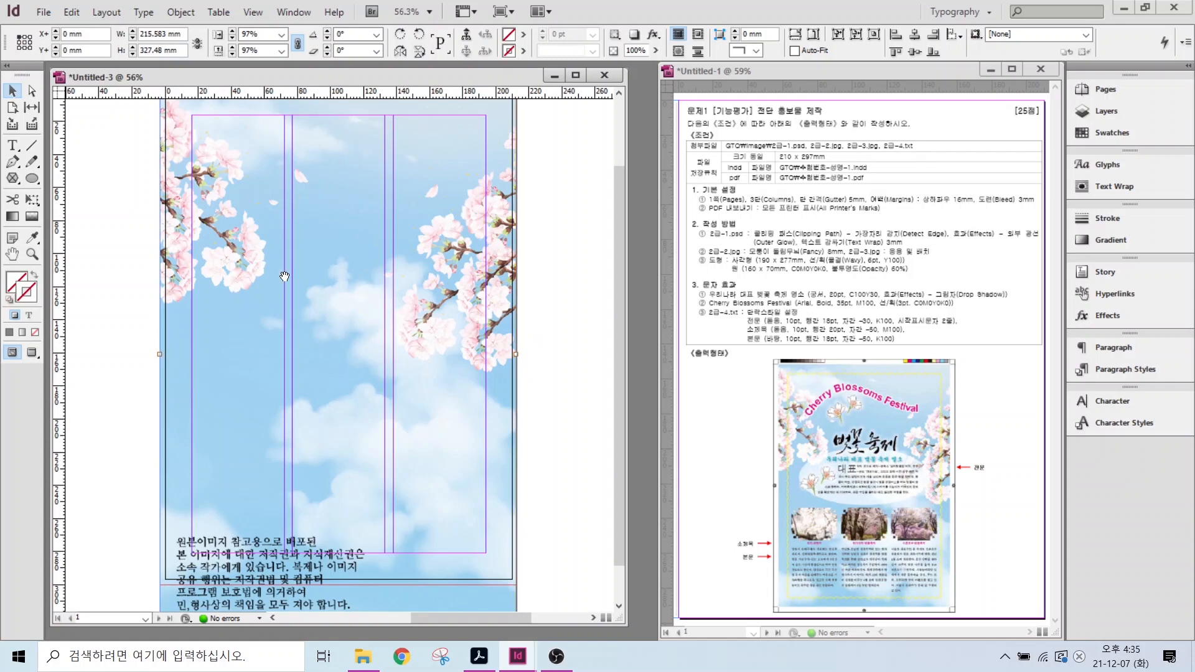
drag(514, 354, 389, 355)
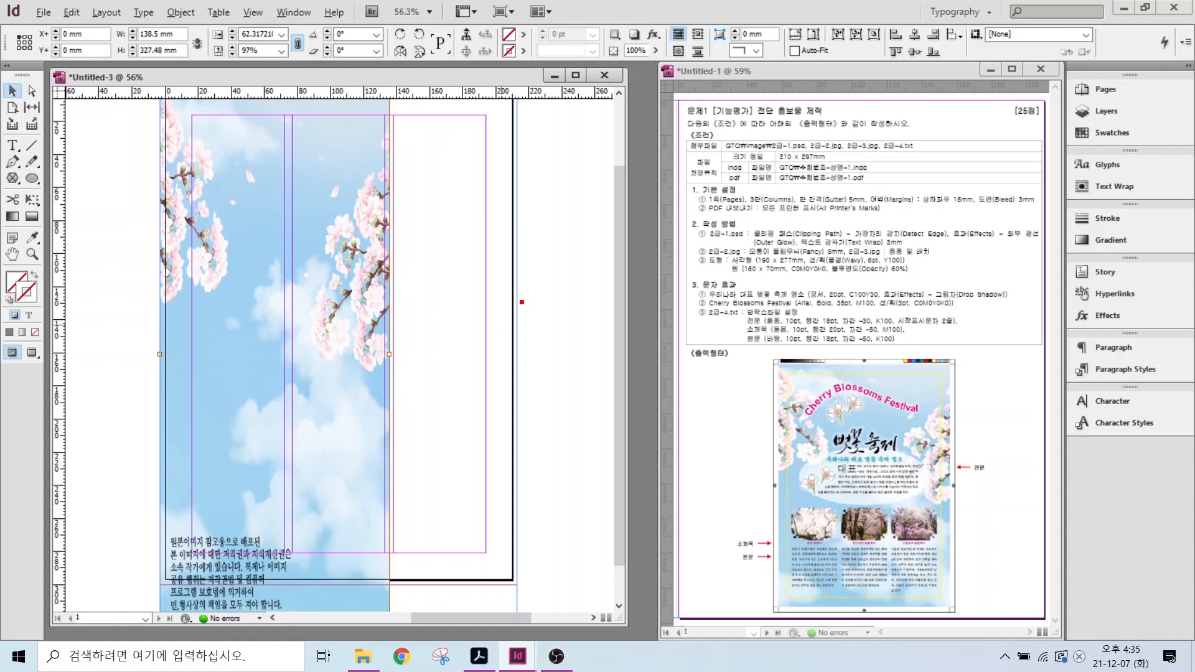
drag(521, 304, 589, 262)
key(Escape)
key(ctrl+z)
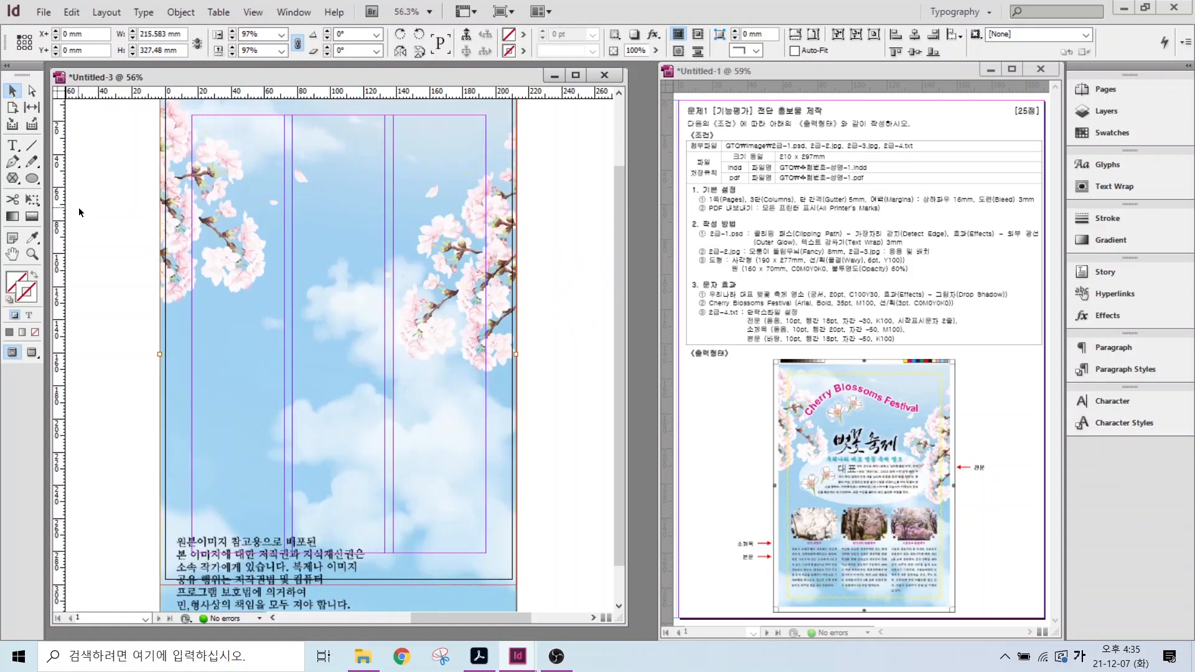
click(81, 211)
- Shorten the full-page background photo frame to 303 mm tall
click(291, 265)
scroll(343, 349, down, 1)
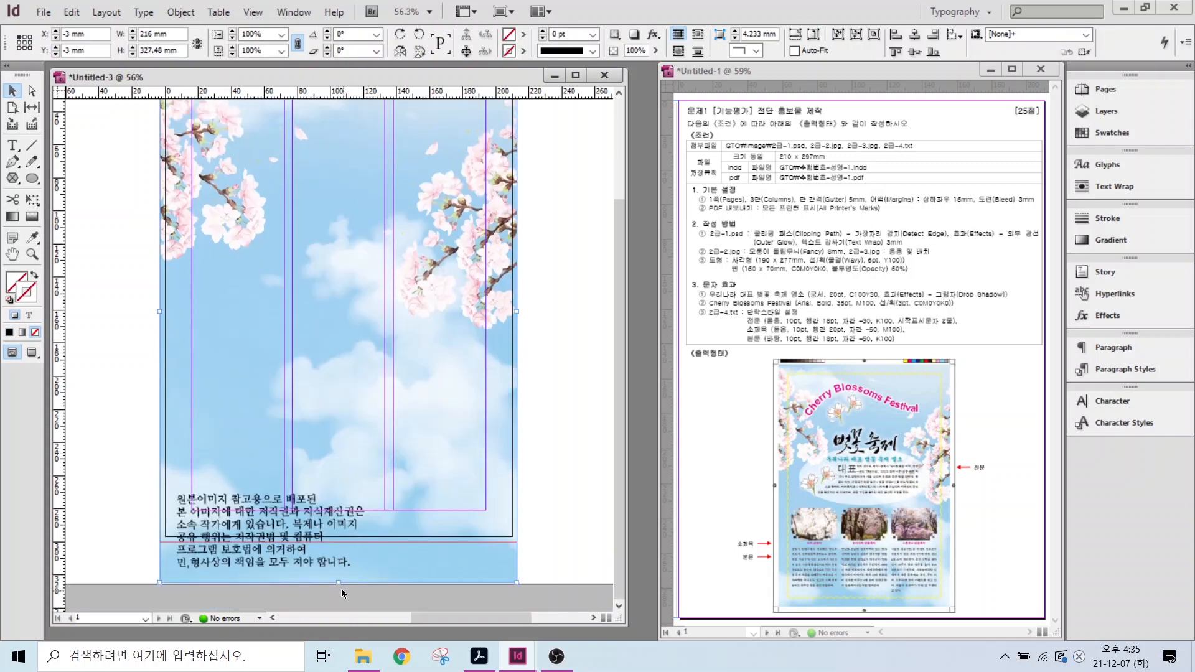
drag(338, 581, 338, 541)
scroll(157, 521, up, 1)
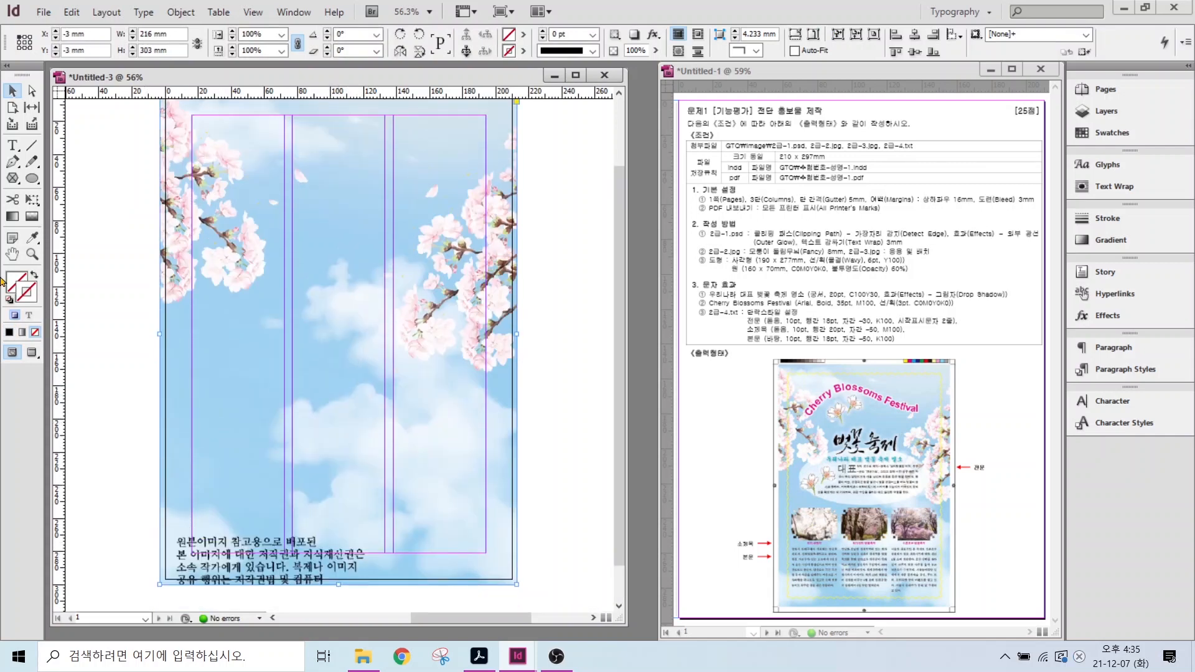
click(12, 254)
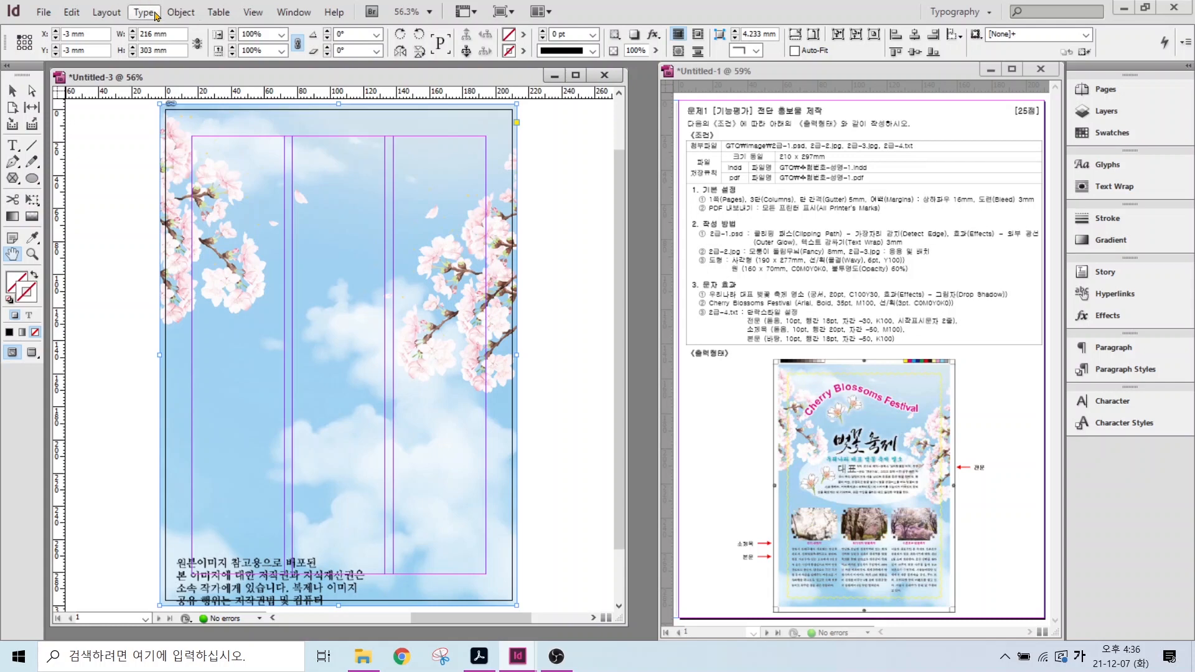
- Lock the background photo in place with Object > Lock
click(185, 12)
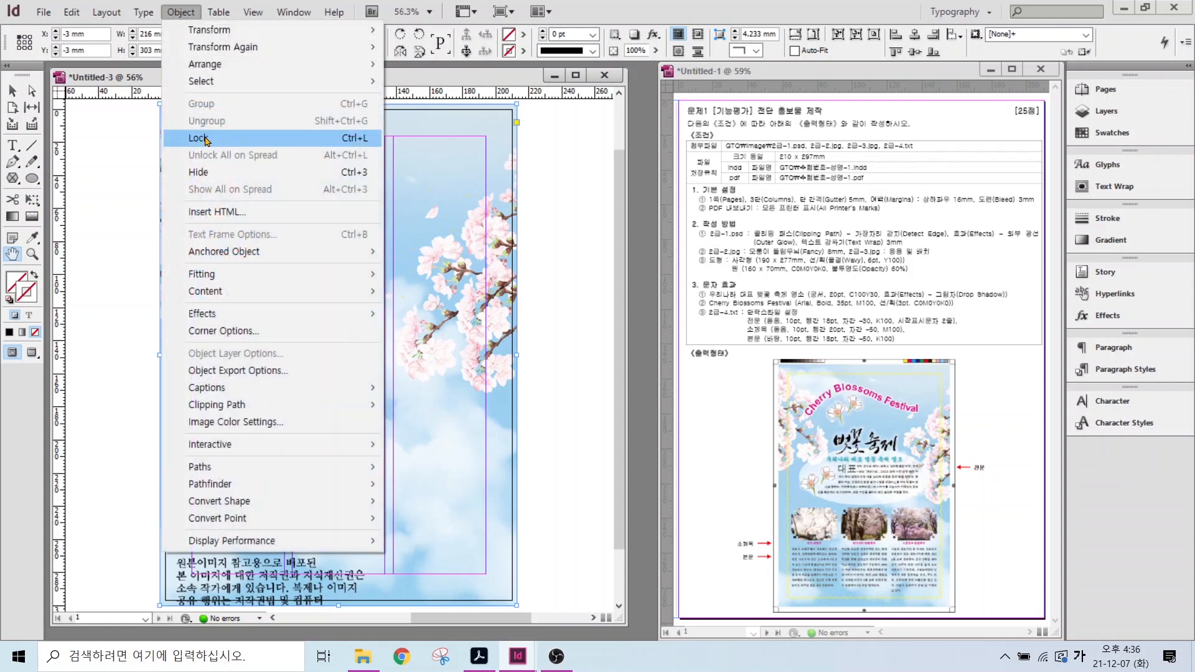
click(272, 144)
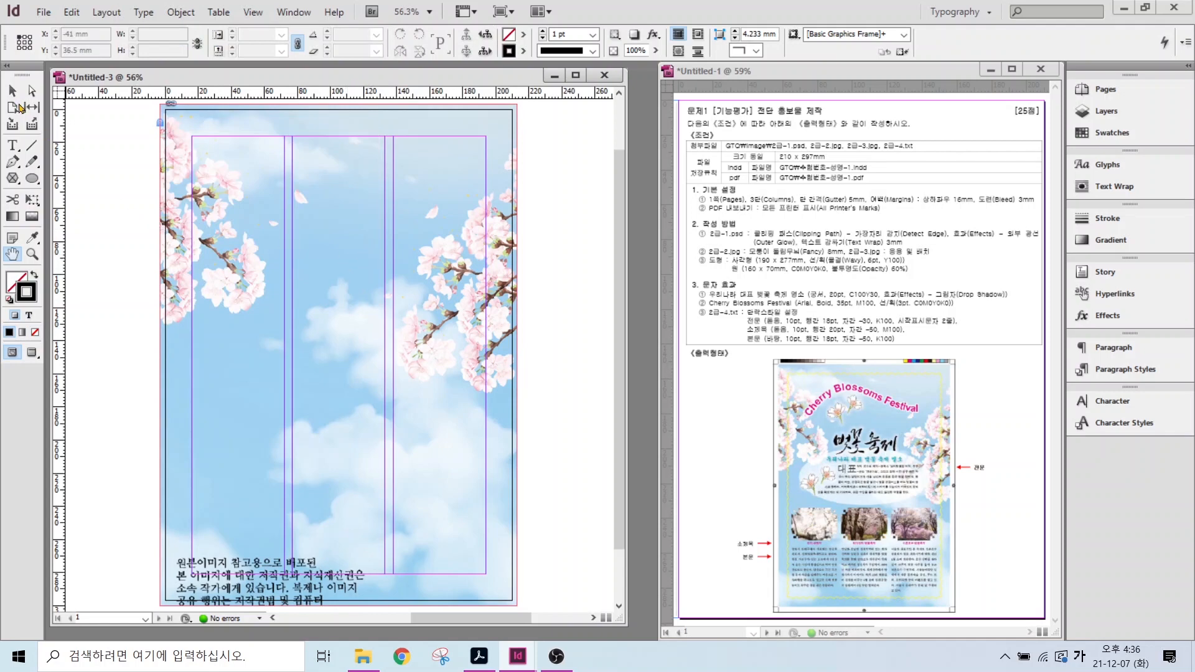
click(12, 91)
click(44, 12)
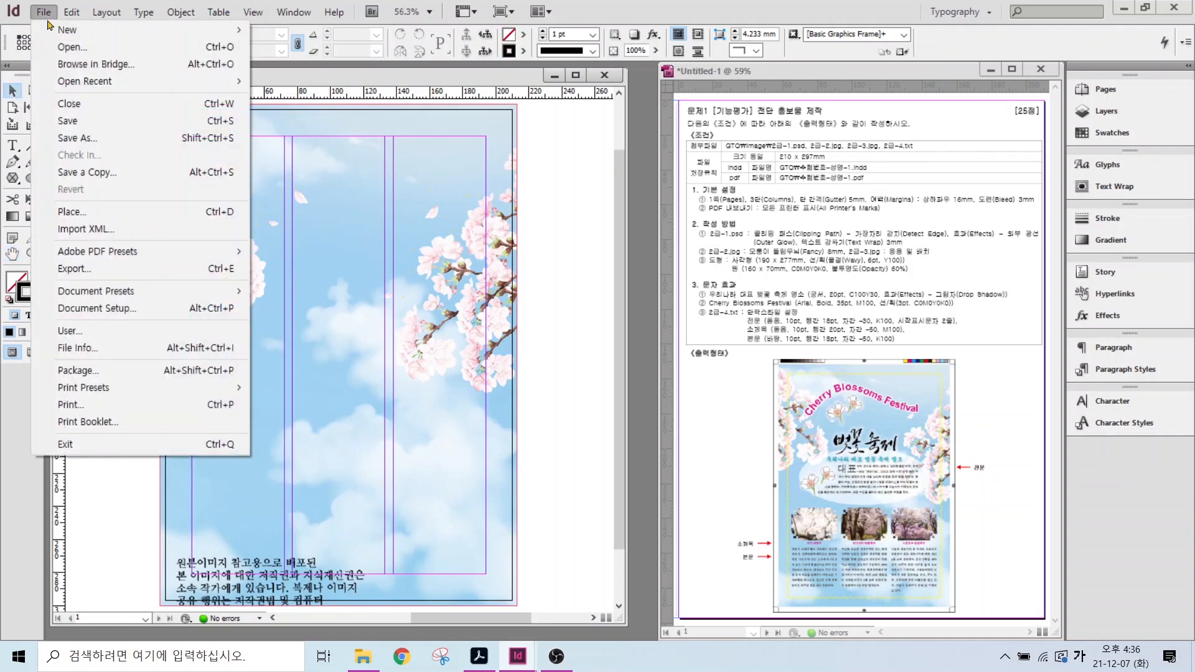
- Load the 2급-1.psd title artwork for placing
click(62, 213)
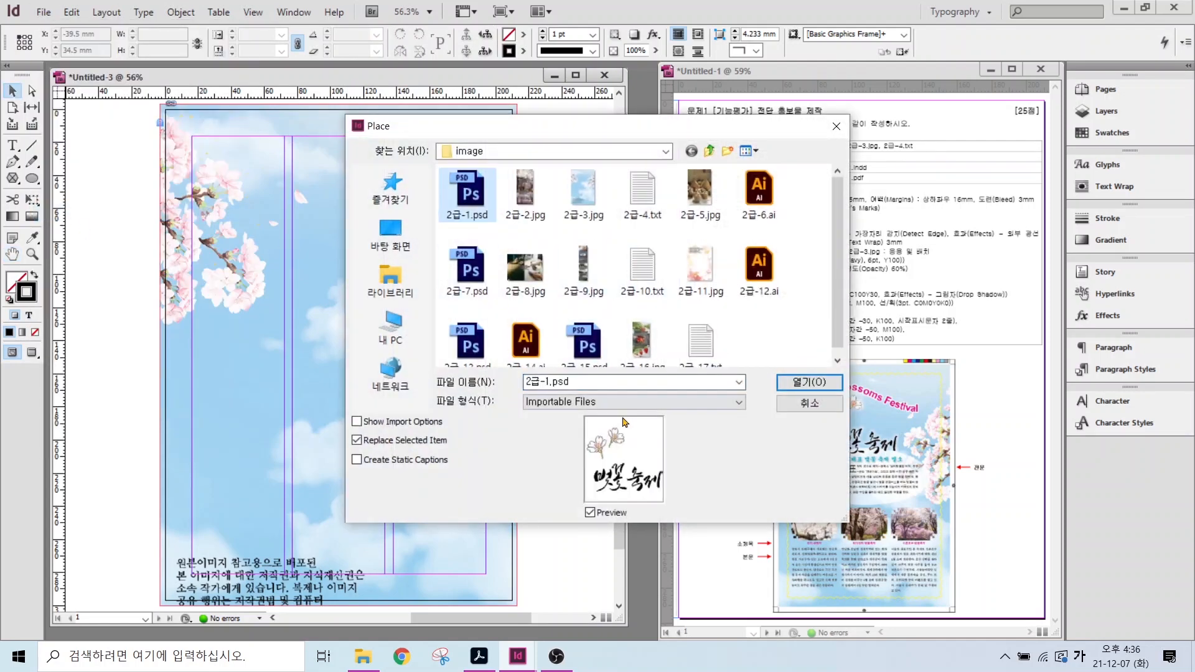
key(alt)
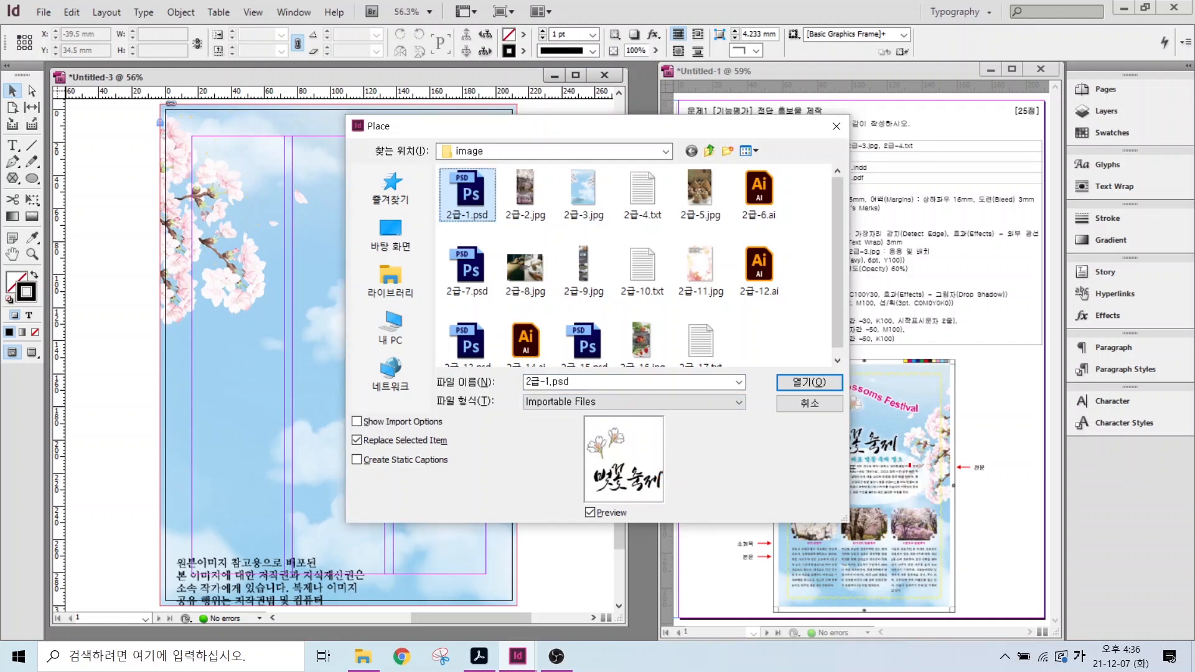
mouse_move(909, 466)
mouse_down()
mouse_move(811, 448)
mouse_move(899, 403)
mouse_move(888, 472)
mouse_up()
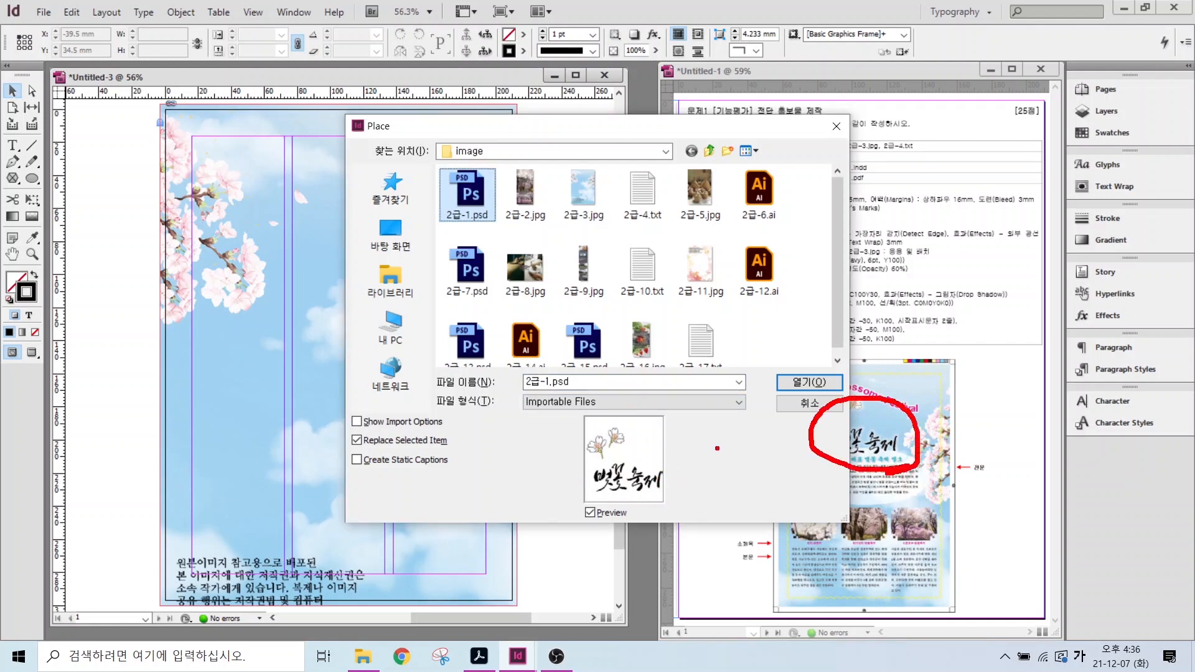
click(809, 381)
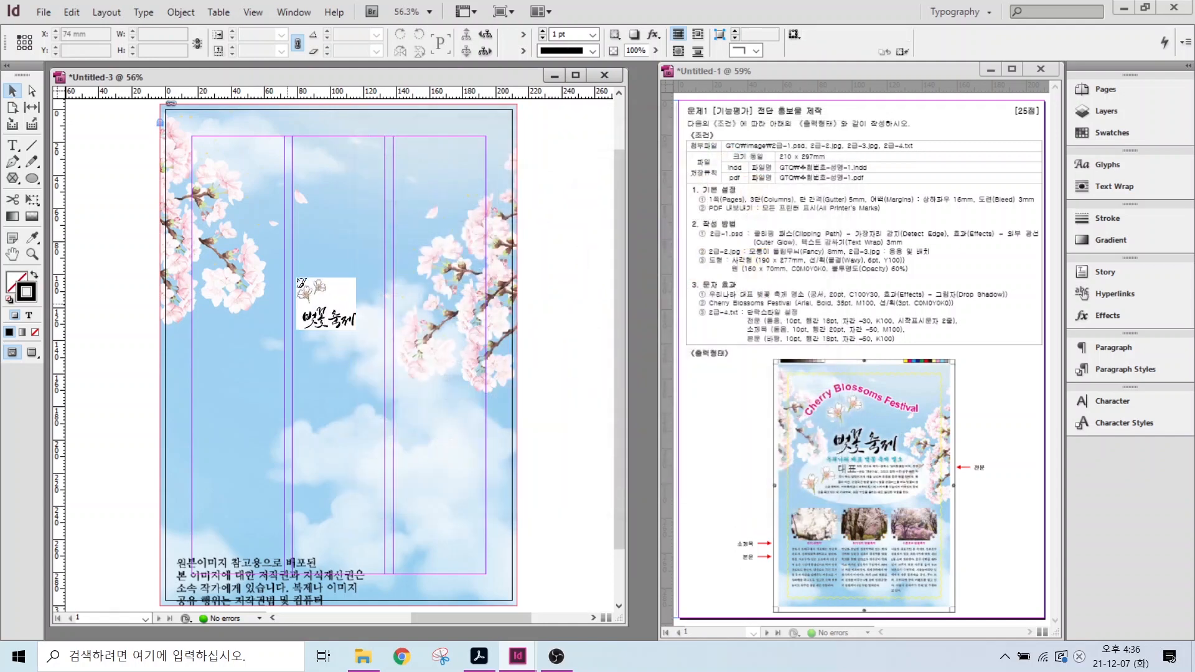
- Place the title logo in a frame near the top centre, nudged slightly left
drag(288, 198, 427, 319)
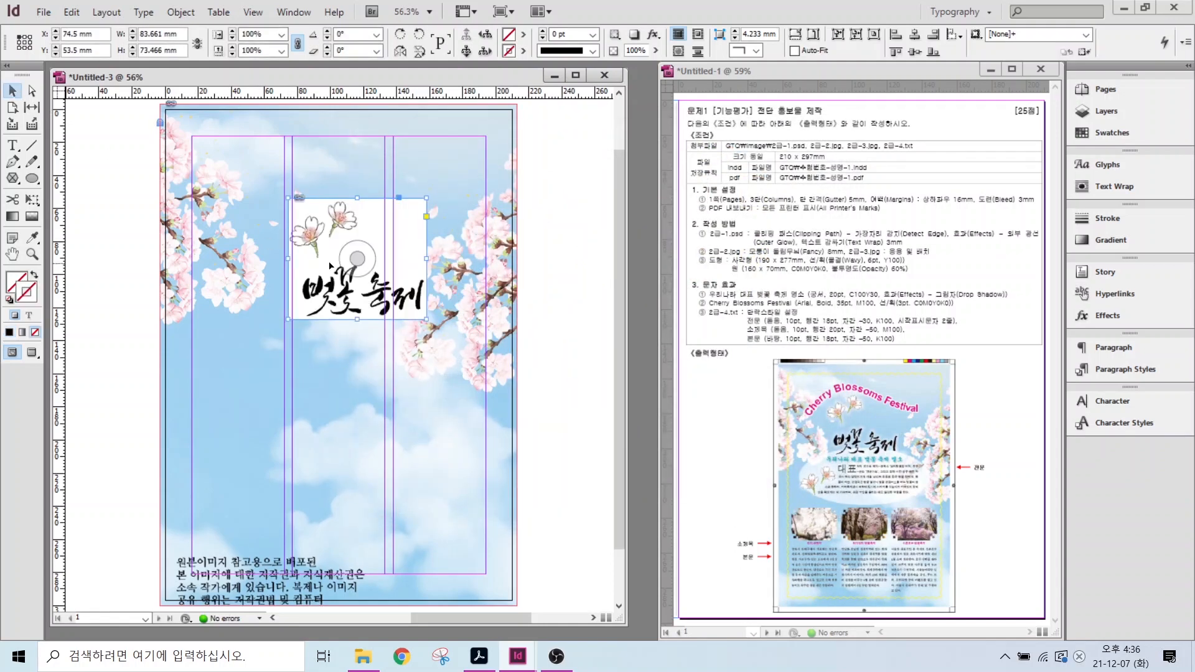
drag(330, 266, 315, 268)
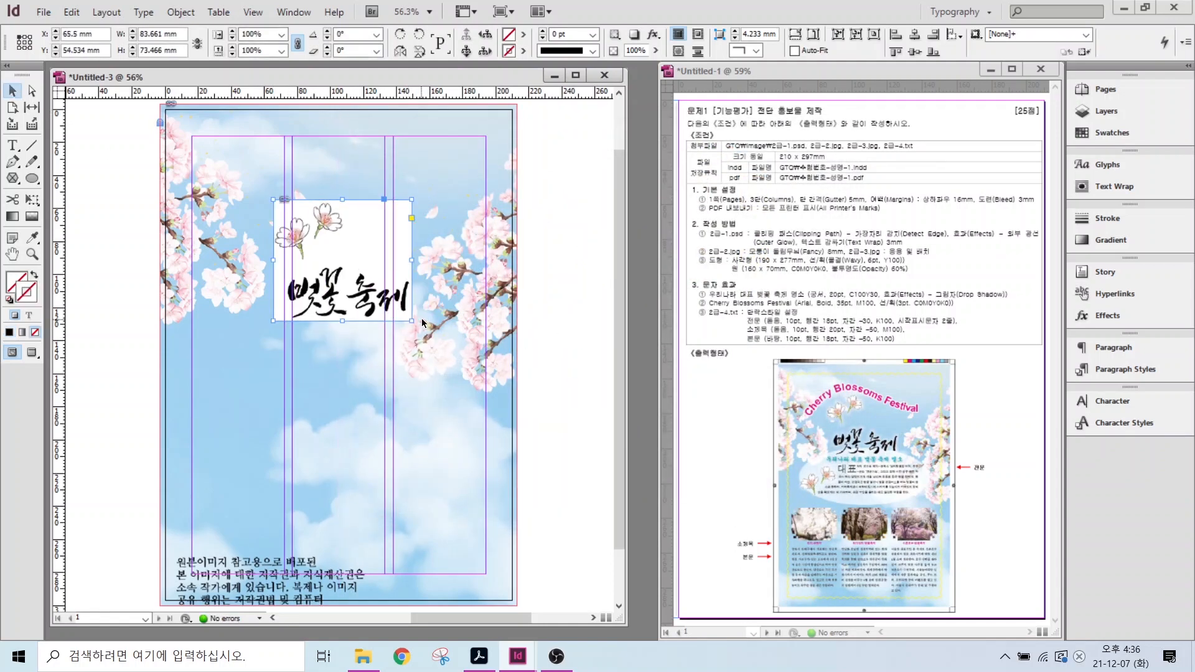
drag(377, 238, 446, 168)
drag(870, 427, 907, 387)
key(Escape)
drag(753, 238, 946, 240)
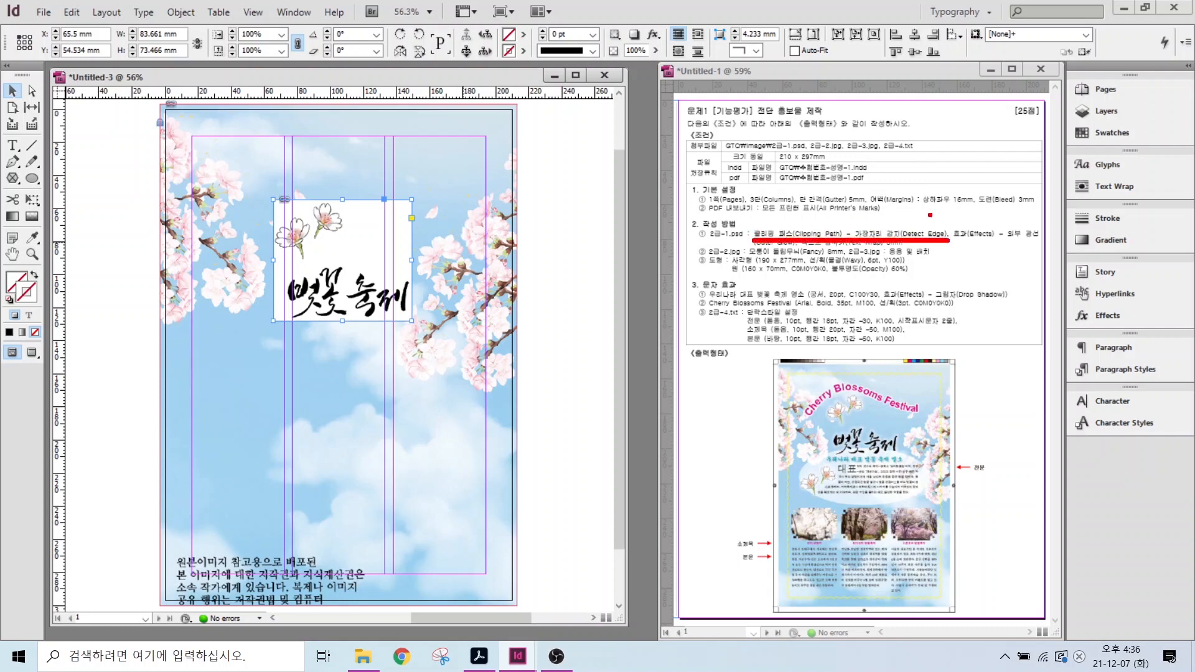
key(Escape)
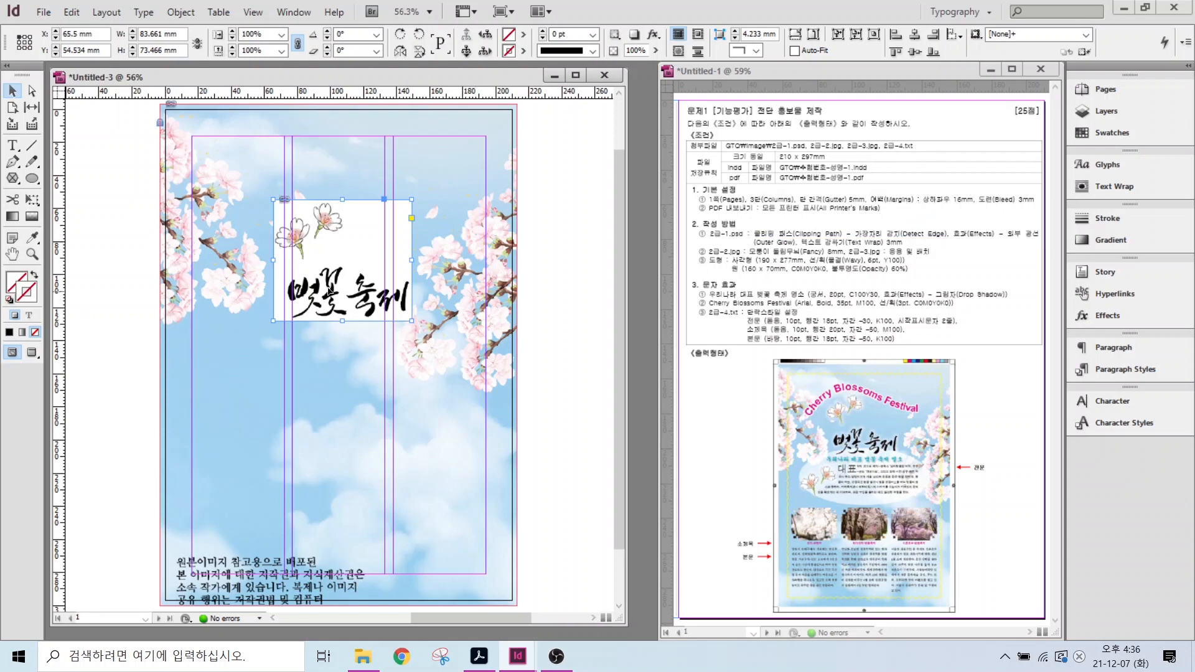
click(342, 262)
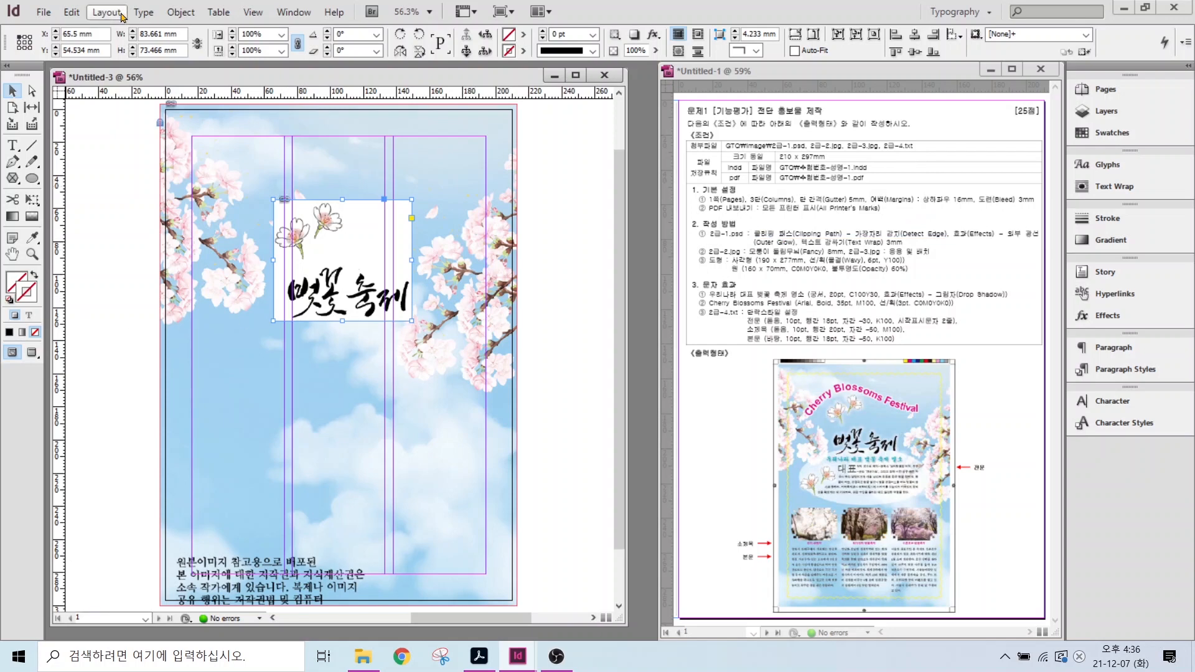
- Apply a Detect Edges clipping path to the title logo to drop its white backdrop
click(180, 12)
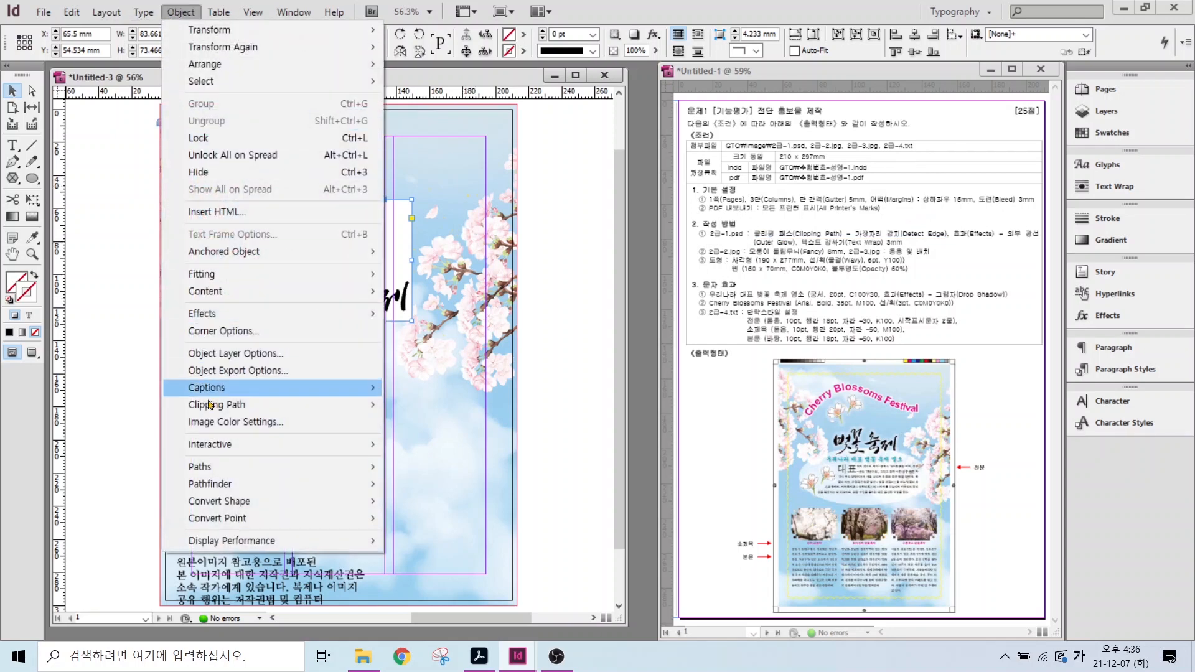
mouse_move(220, 406)
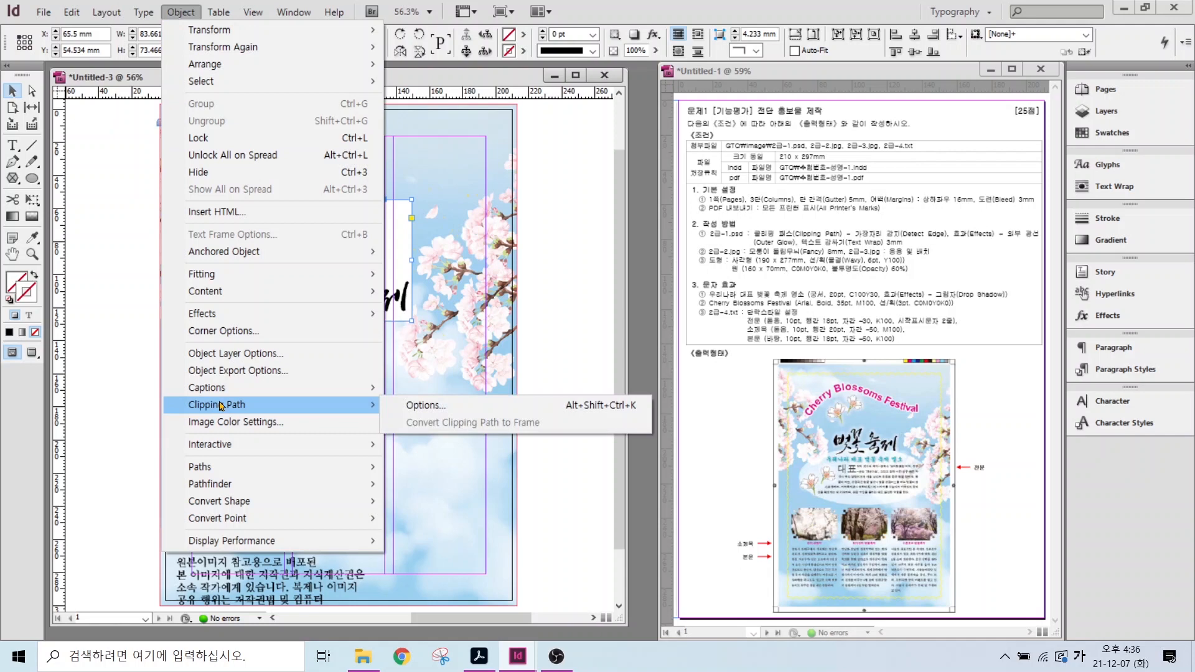
click(426, 405)
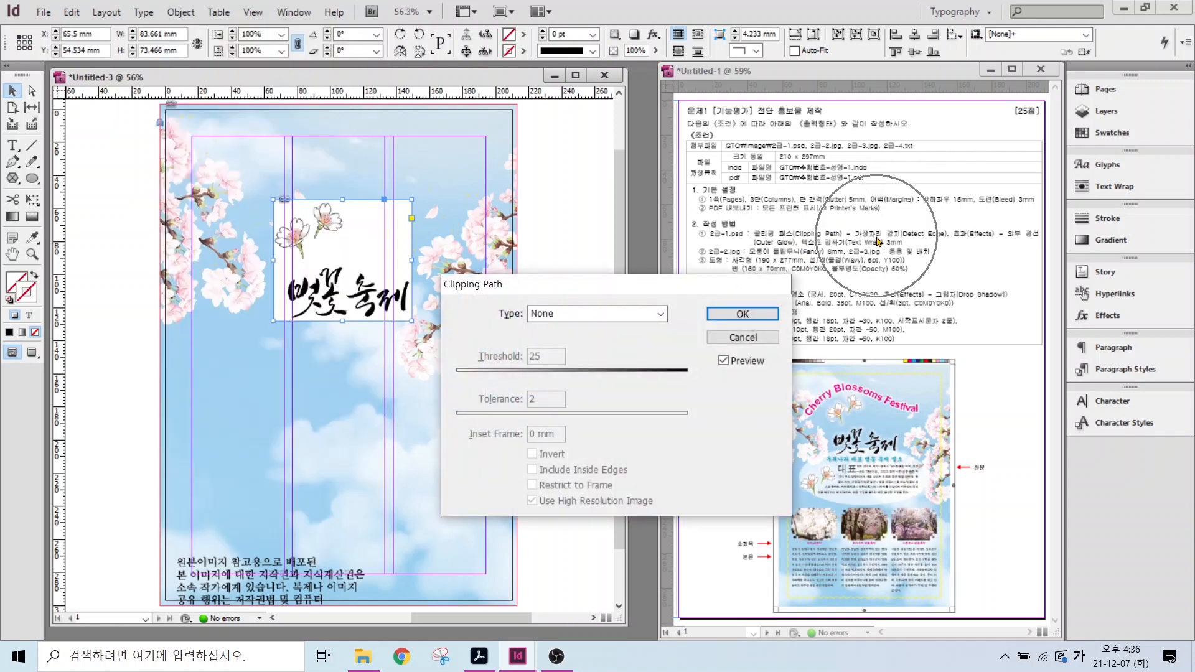
click(609, 313)
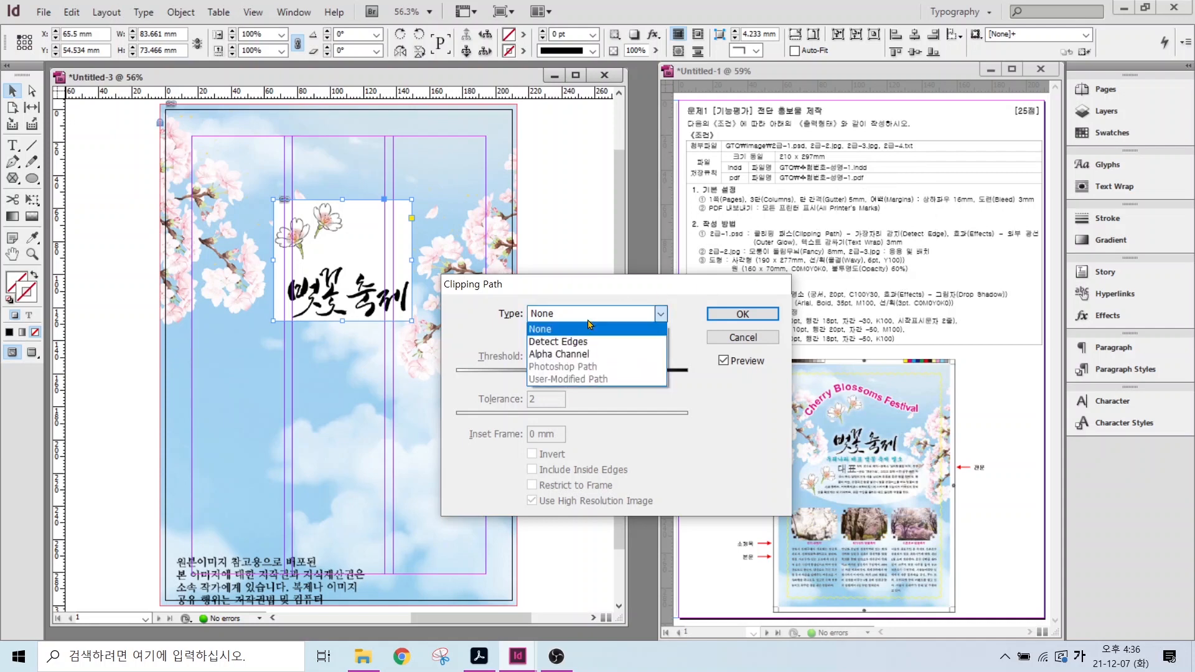
click(559, 342)
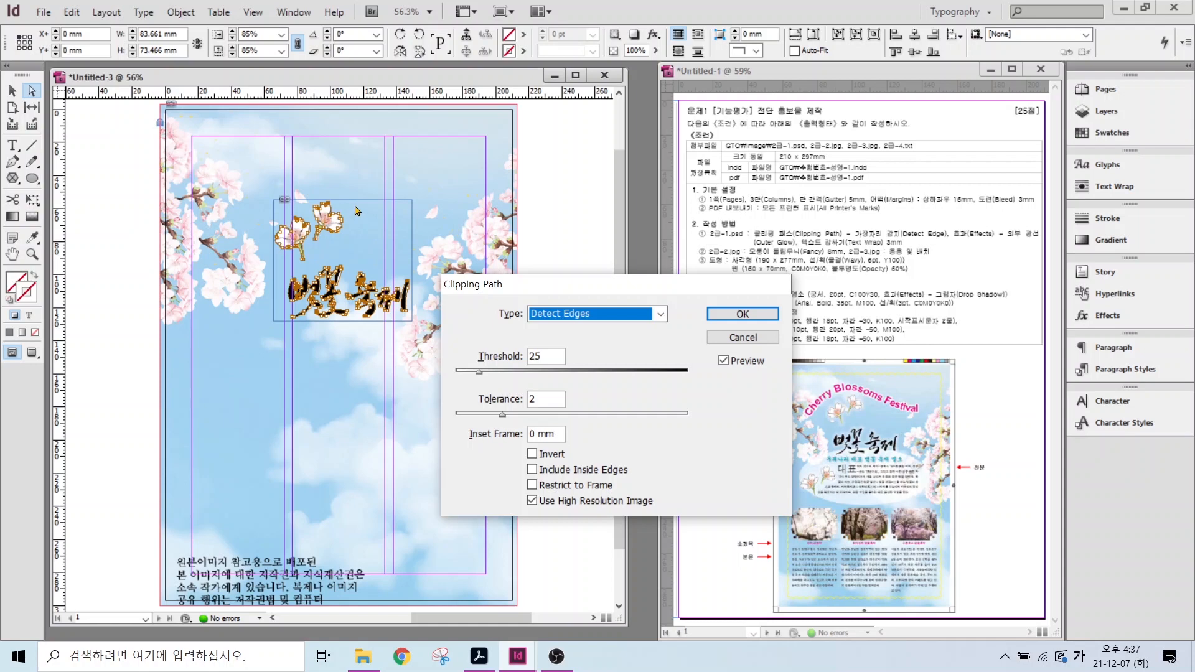
click(743, 314)
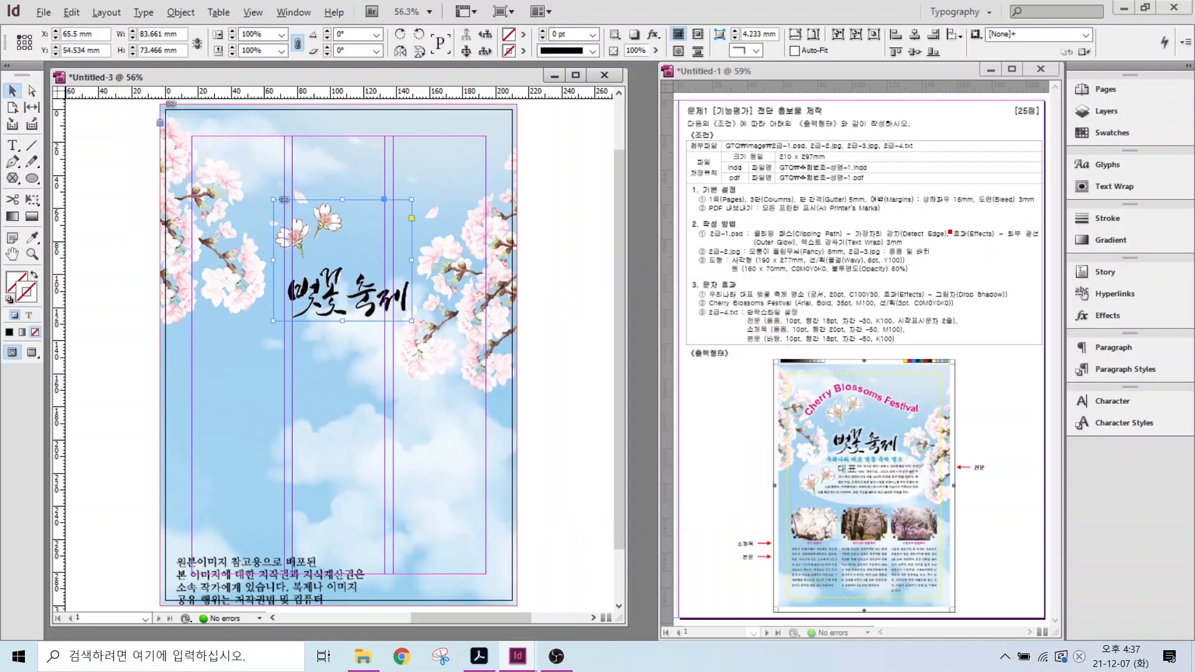
drag(950, 222, 1061, 244)
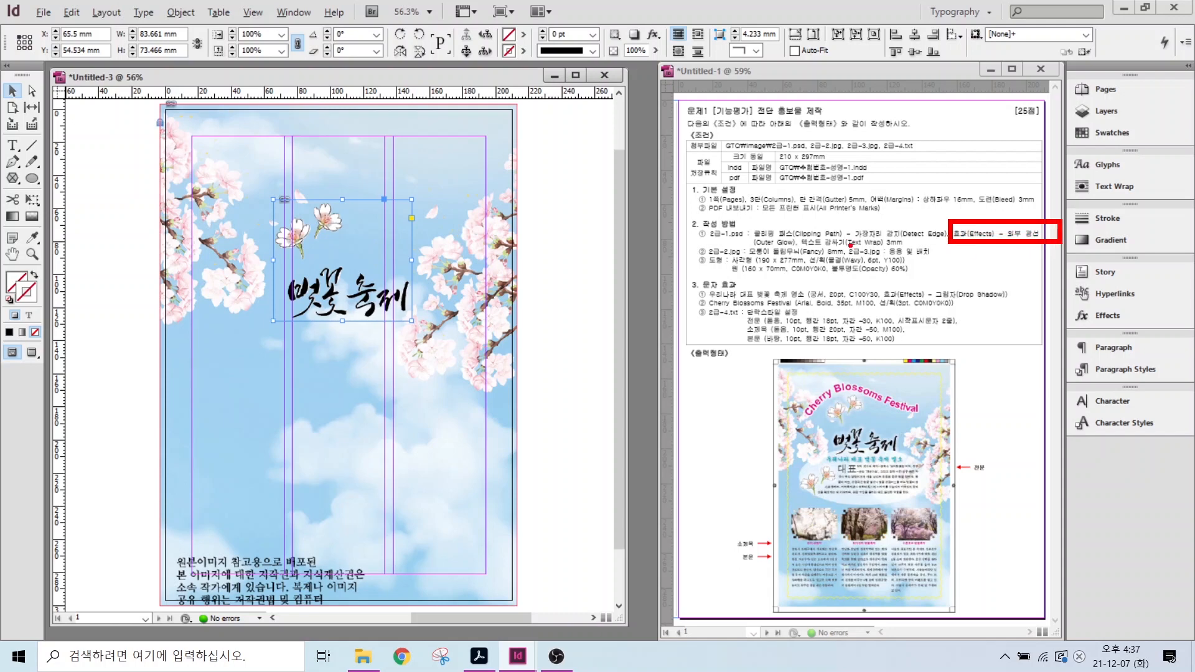
key(Escape)
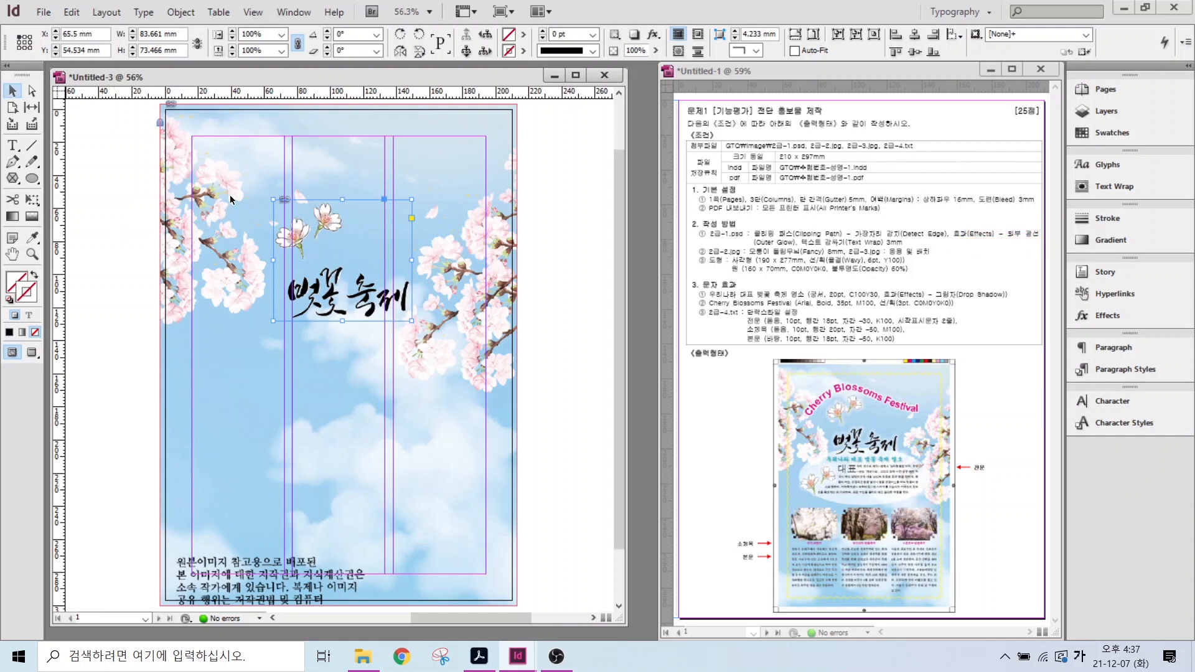
- Add an Outer Glow to the 벚꽃 축제 logo with 80% opacity and 3 mm size
right_click(326, 224)
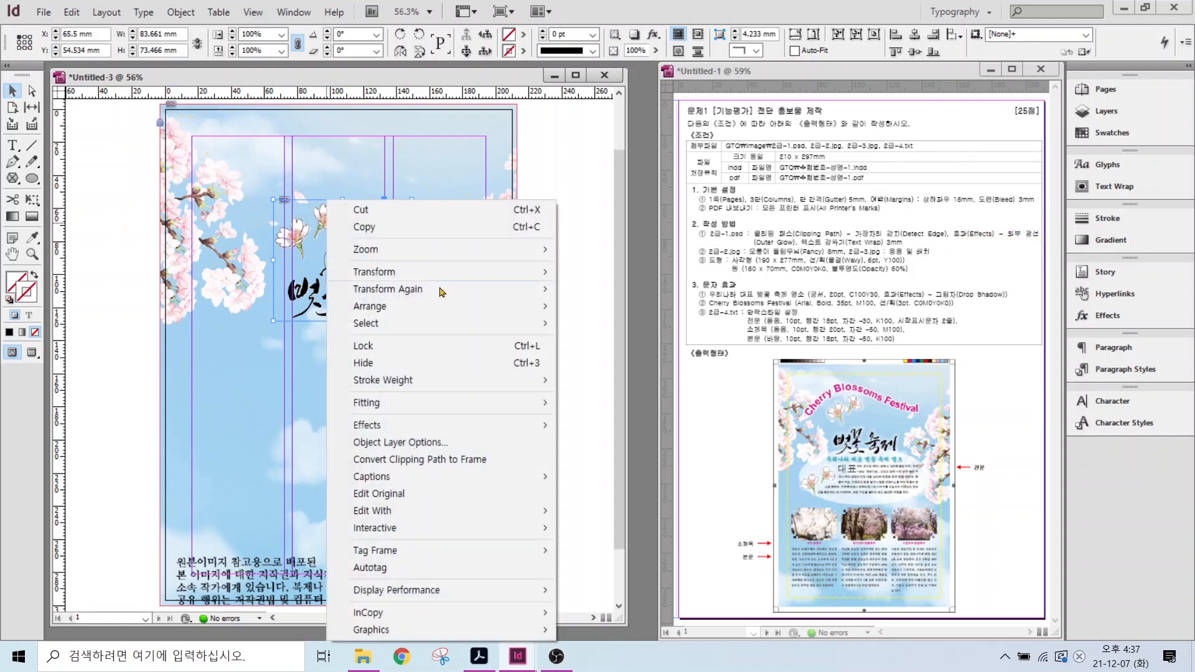
mouse_move(396, 433)
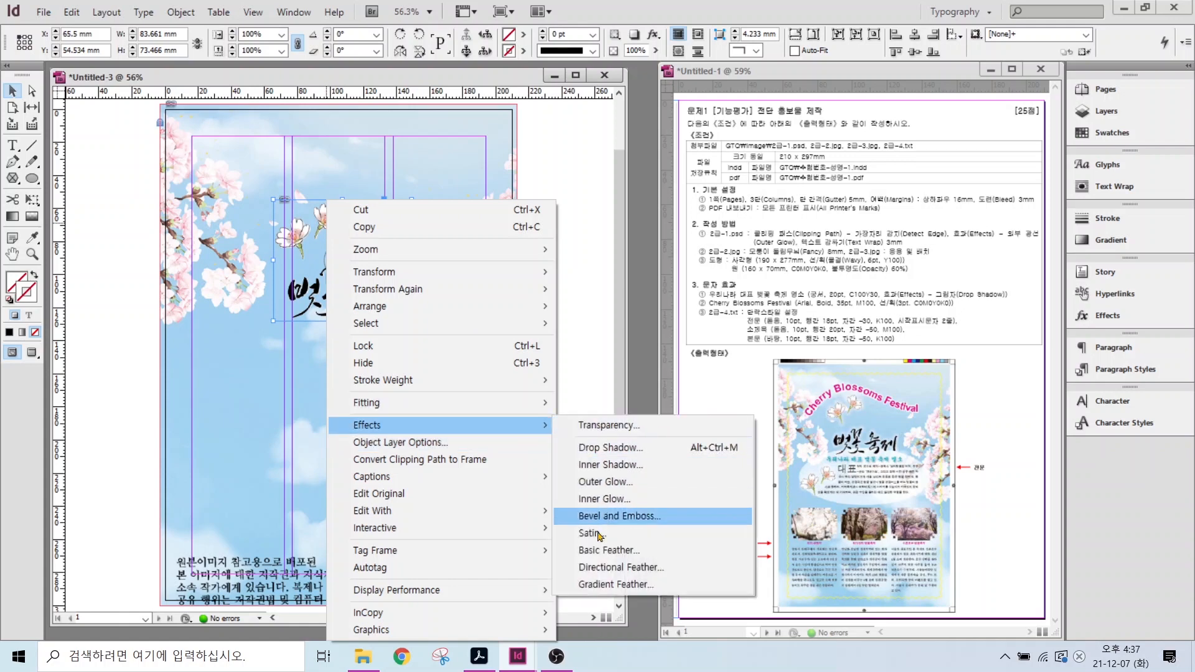
click(607, 482)
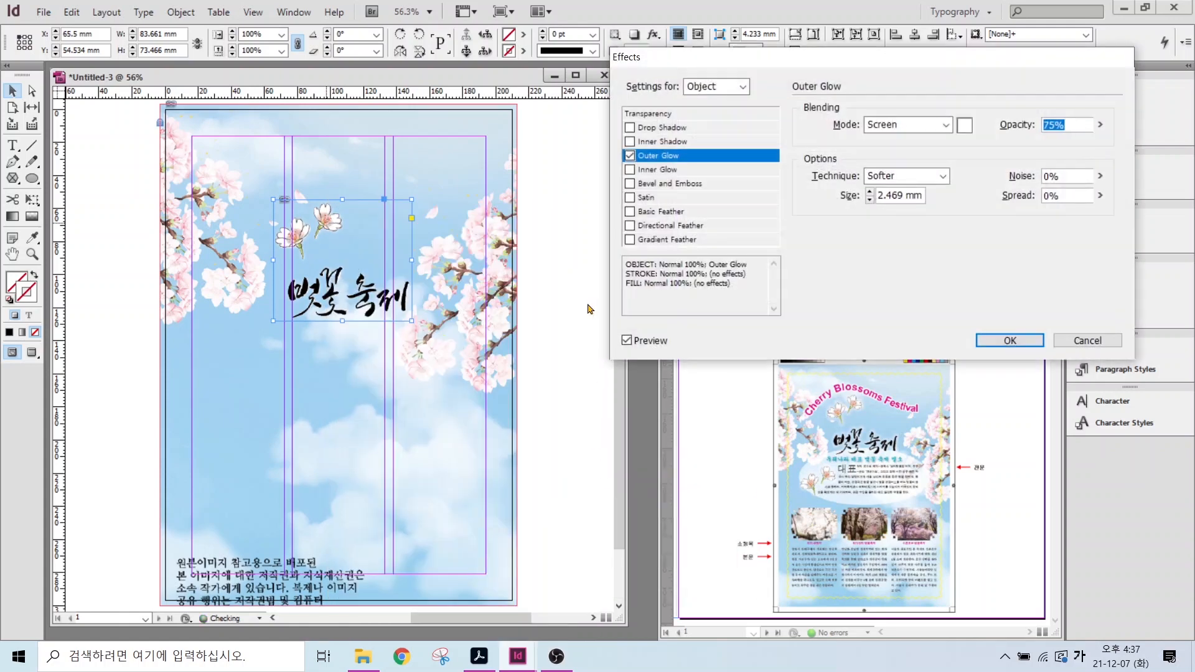
click(626, 340)
click(1062, 128)
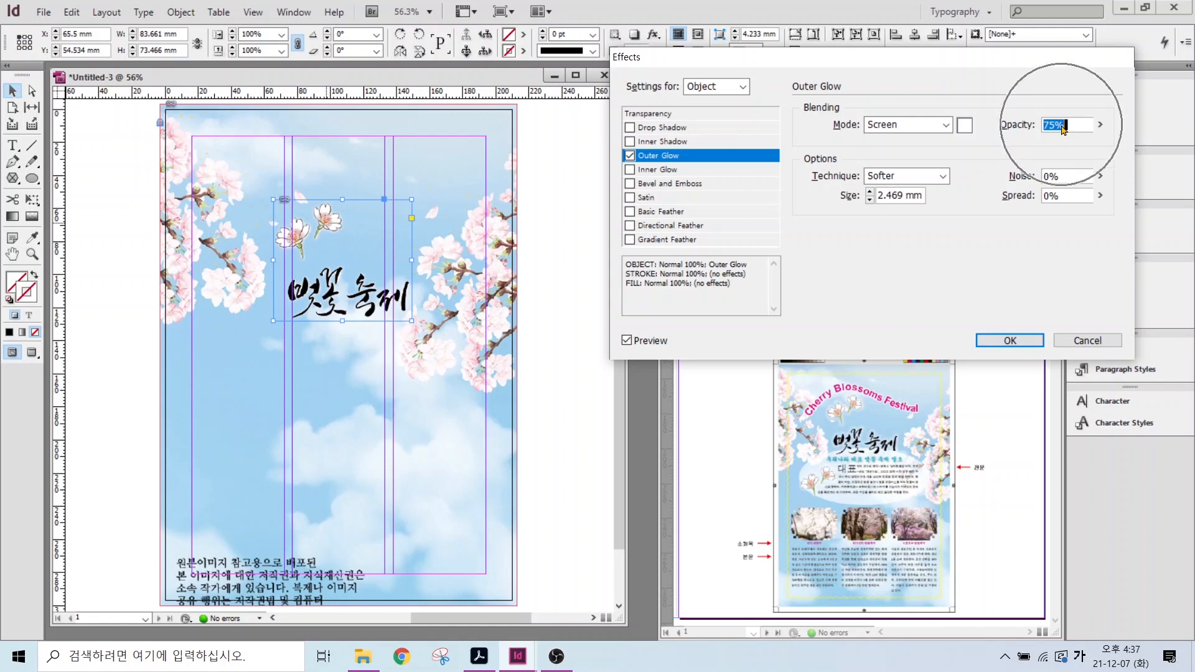
click(869, 194)
click(869, 193)
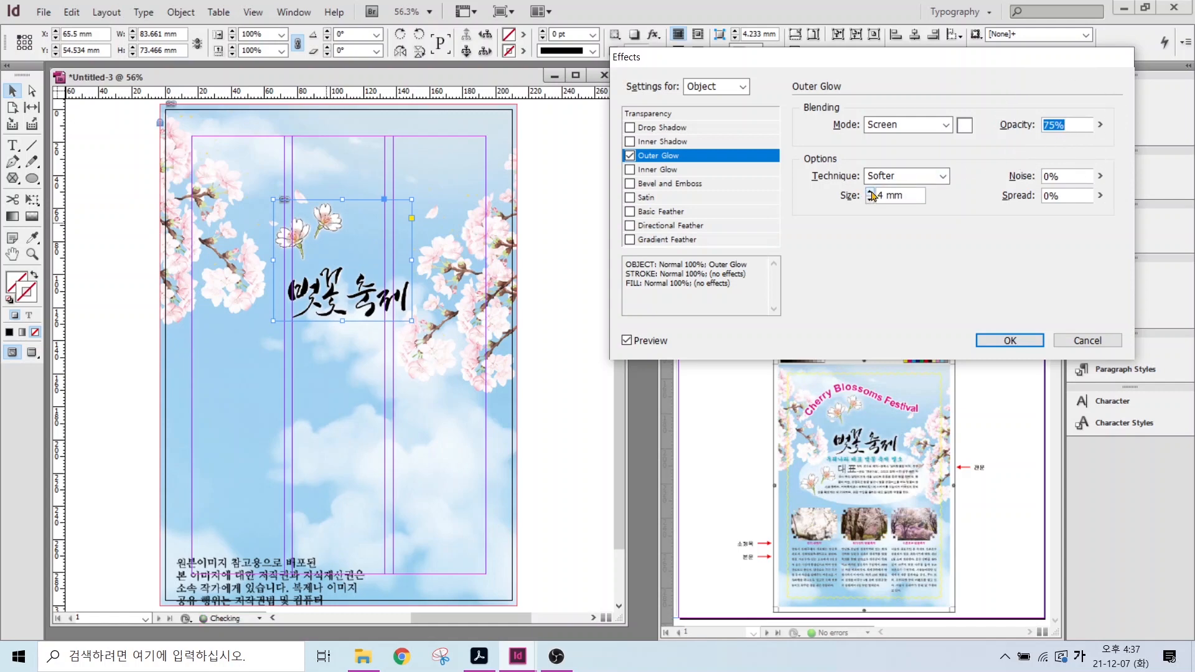
click(869, 200)
text(80)
click(1009, 340)
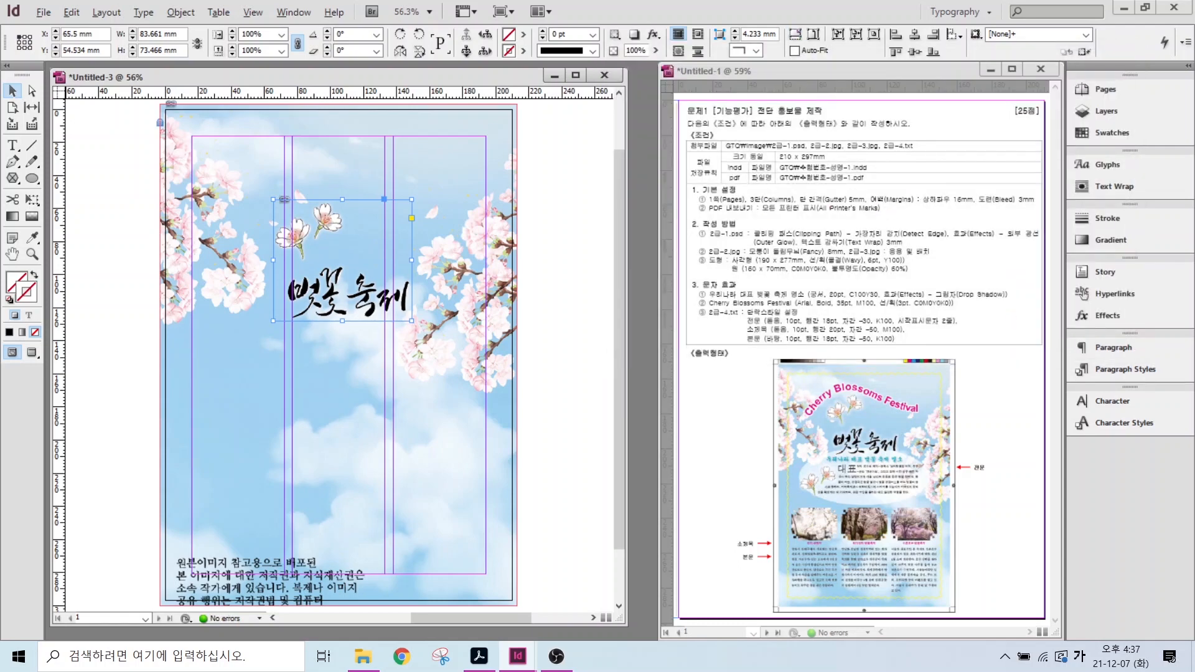
drag(794, 248, 938, 248)
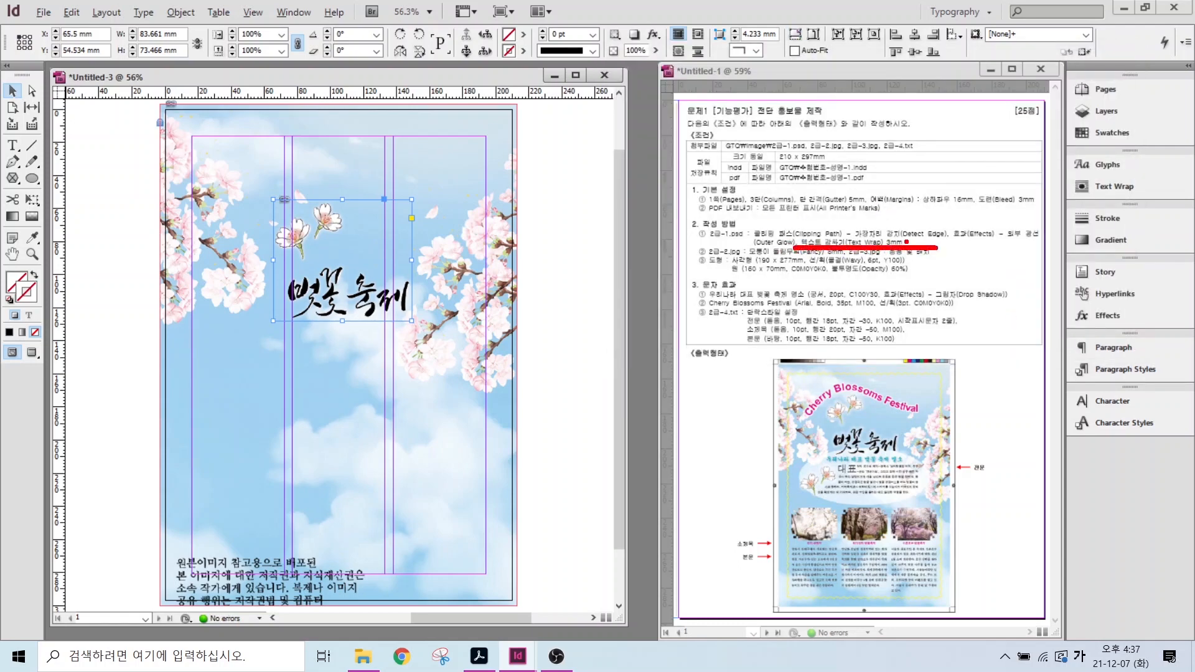
drag(920, 200, 900, 234)
click(343, 260)
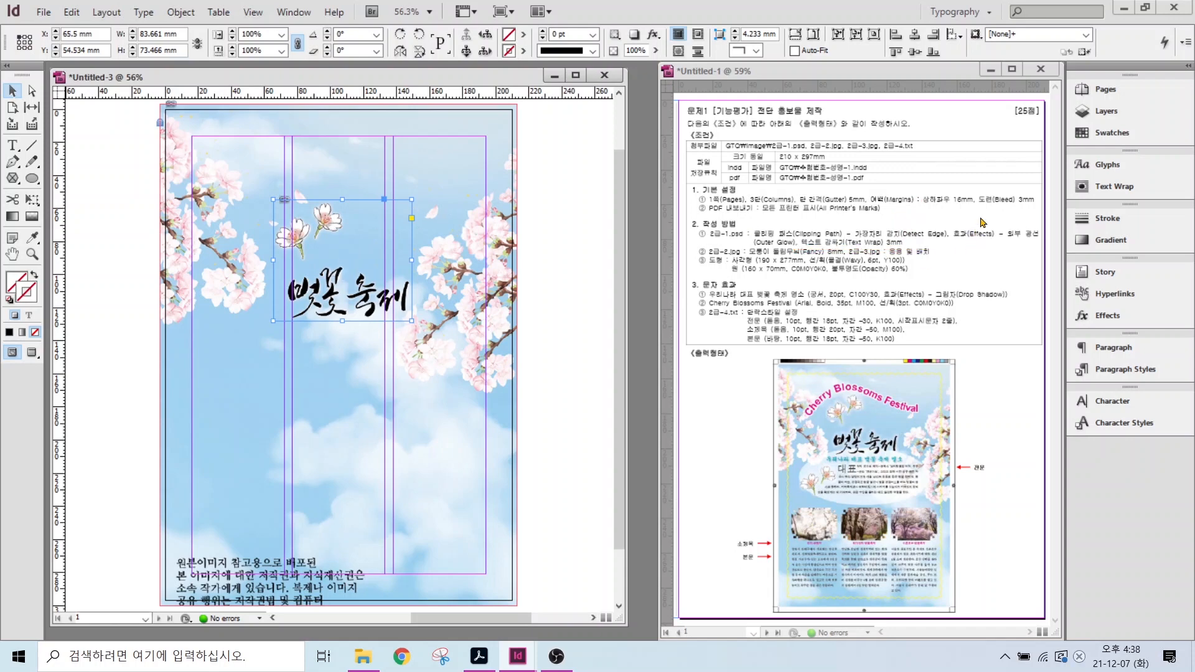
- Wrap text around the title logo's shape on both sides, following its clipping path
click(1100, 187)
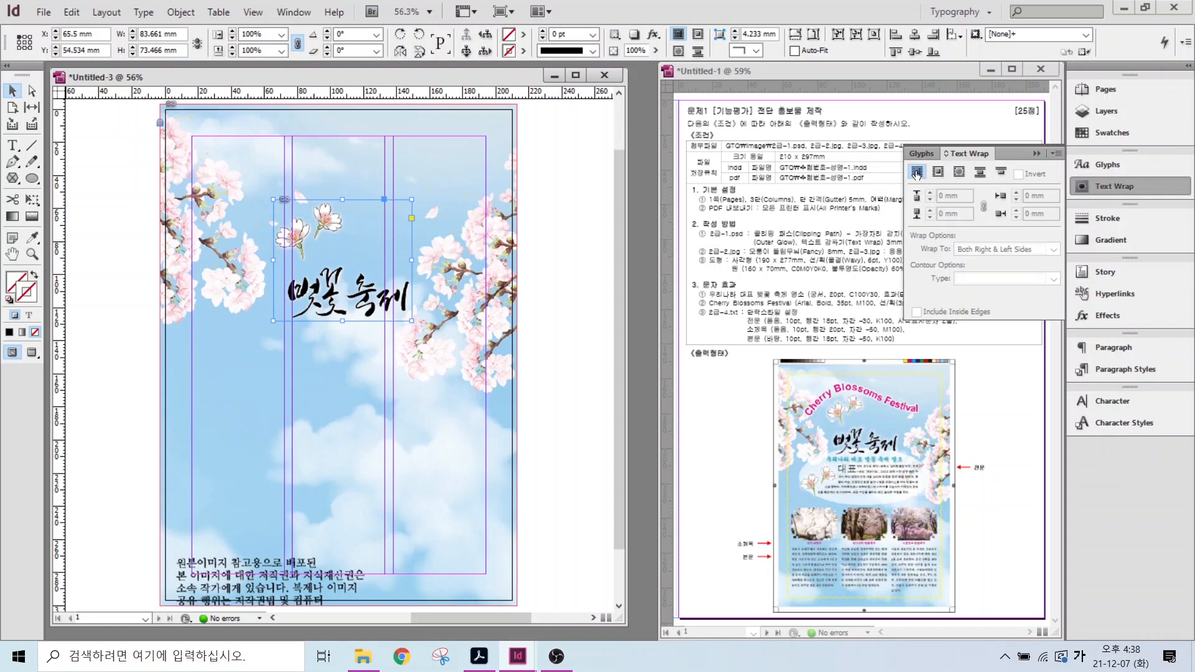
click(959, 173)
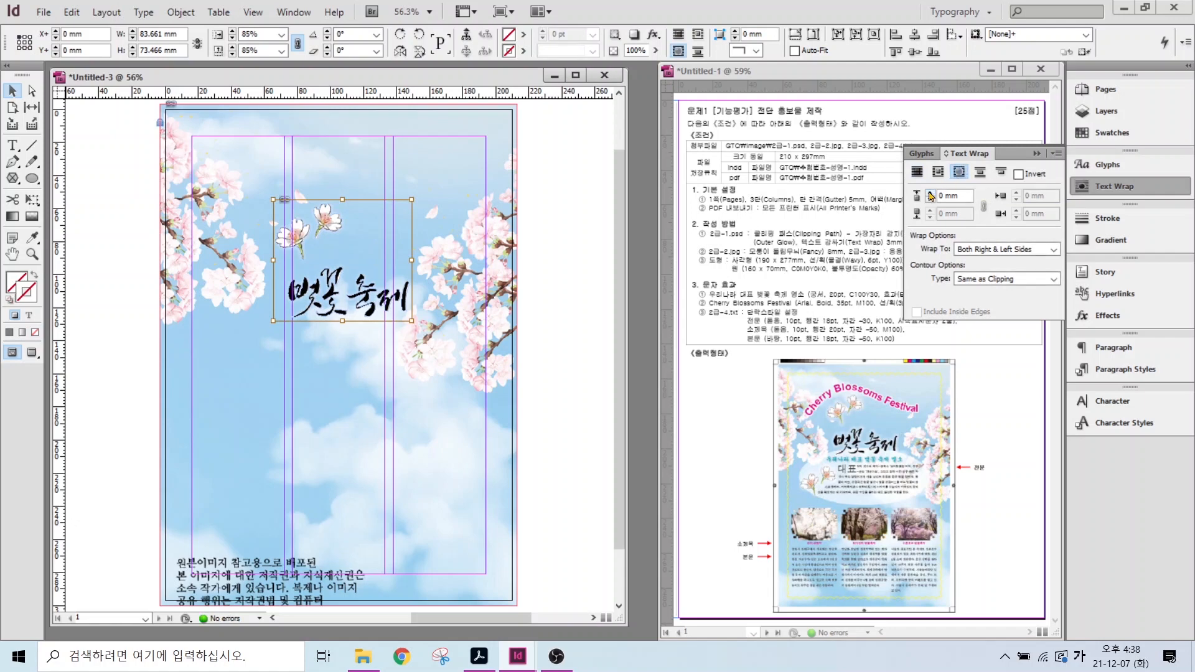
click(930, 195)
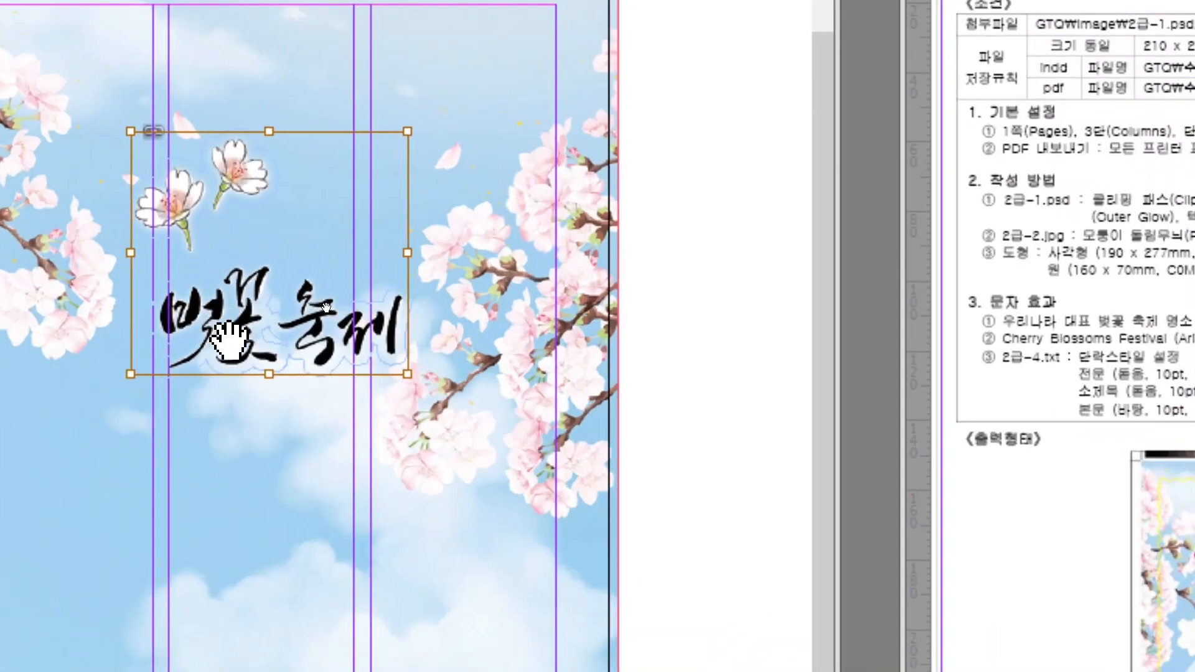
mouse_move(218, 386)
mouse_down()
mouse_move(244, 389)
mouse_move(287, 363)
mouse_move(321, 384)
mouse_move(339, 367)
mouse_move(384, 368)
mouse_up()
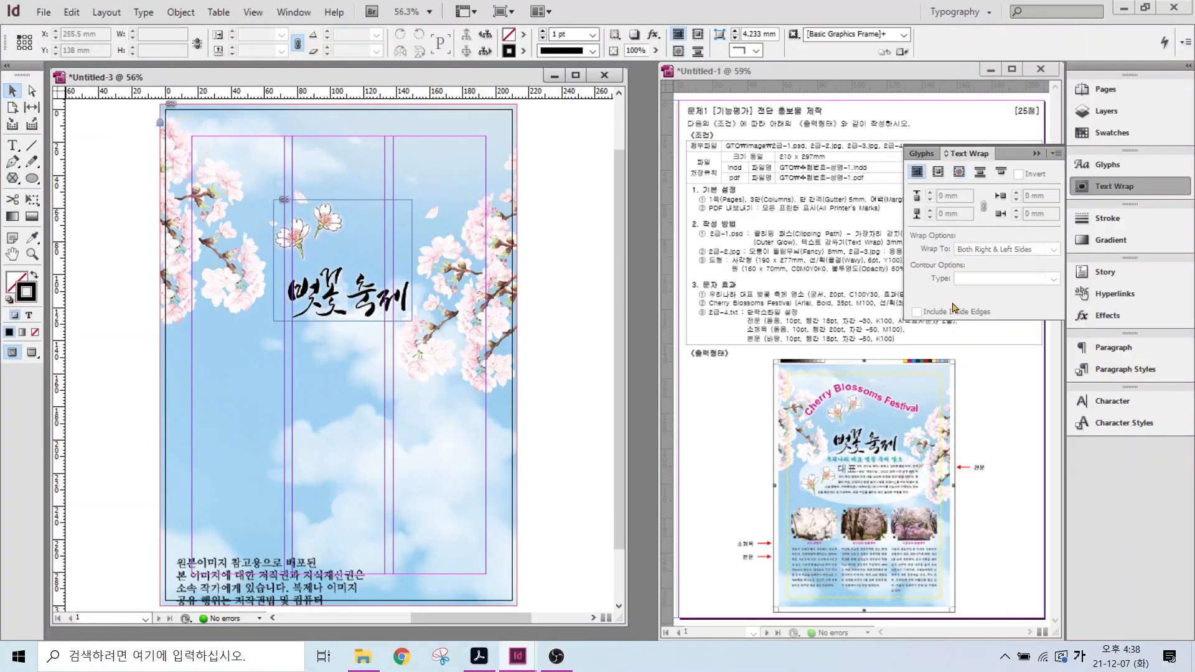
click(1083, 187)
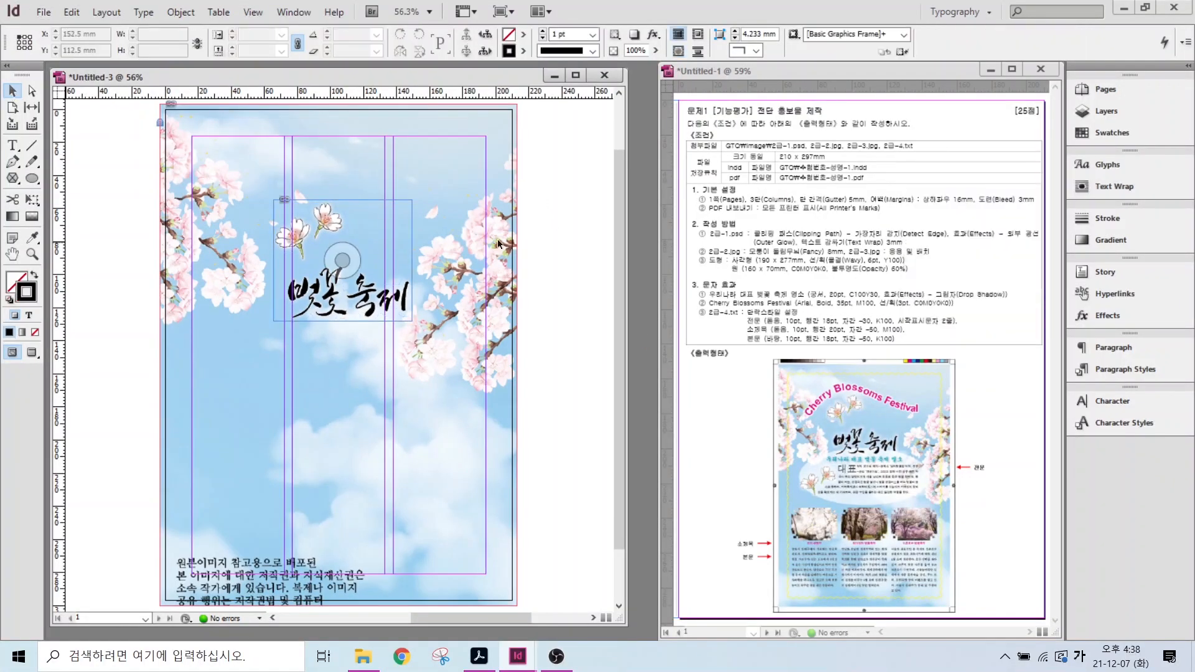
click(46, 16)
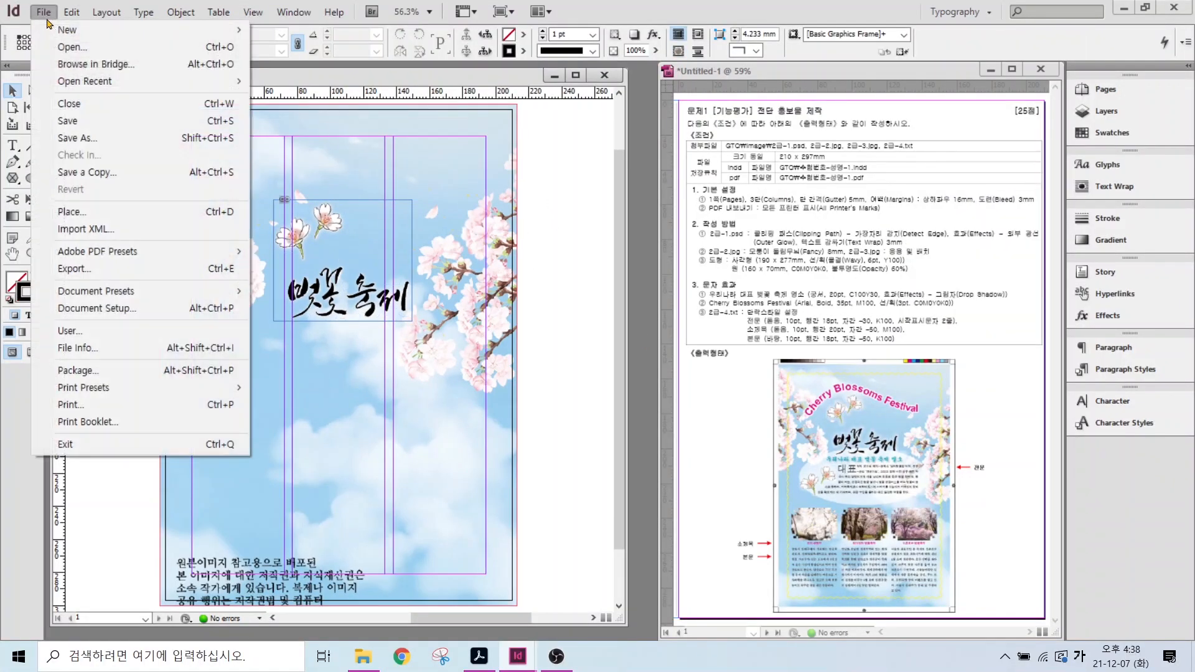
click(72, 212)
click(524, 192)
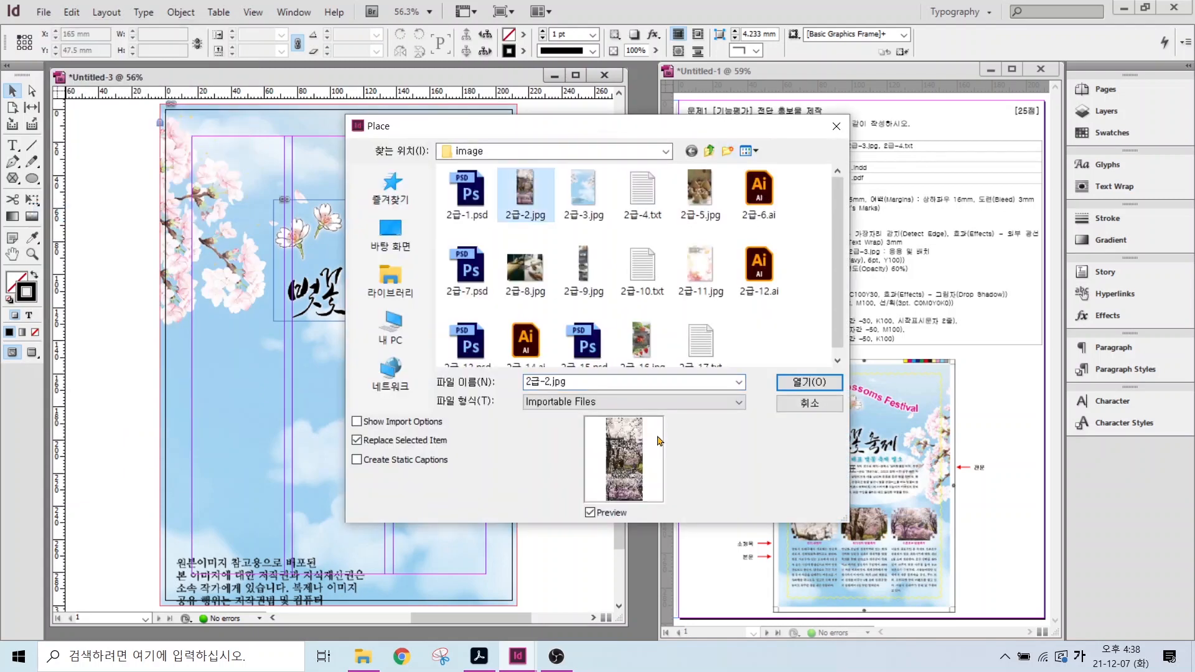
drag(639, 423, 679, 388)
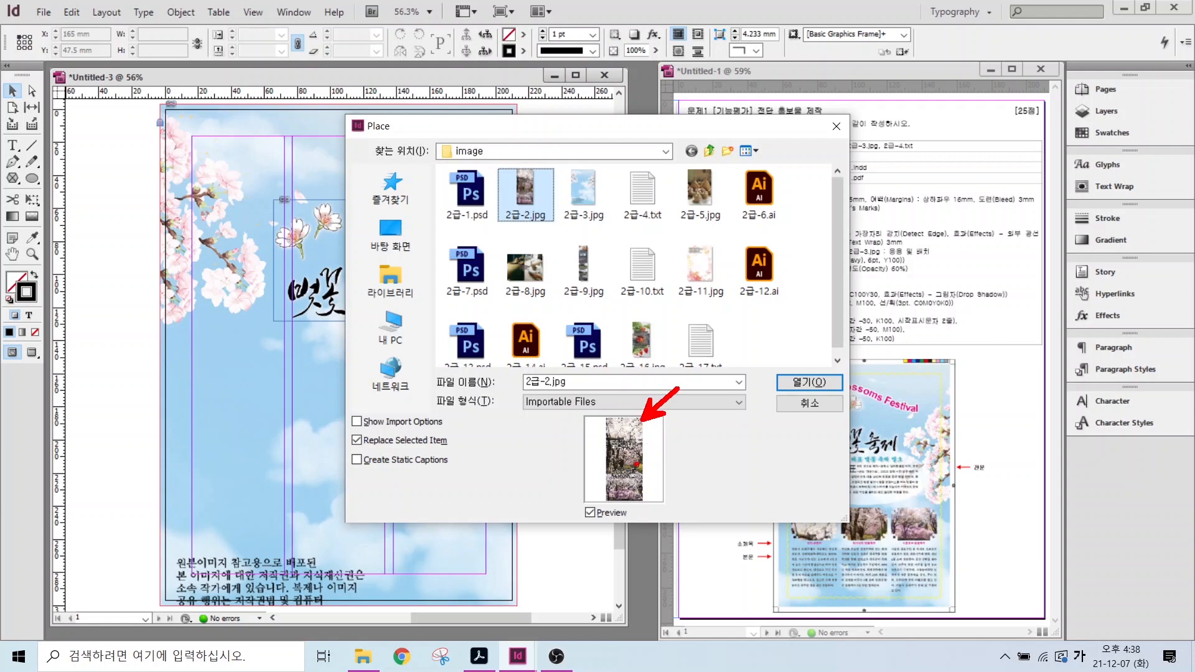
mouse_move(640, 463)
mouse_down()
mouse_move(692, 463)
mouse_move(688, 516)
mouse_up()
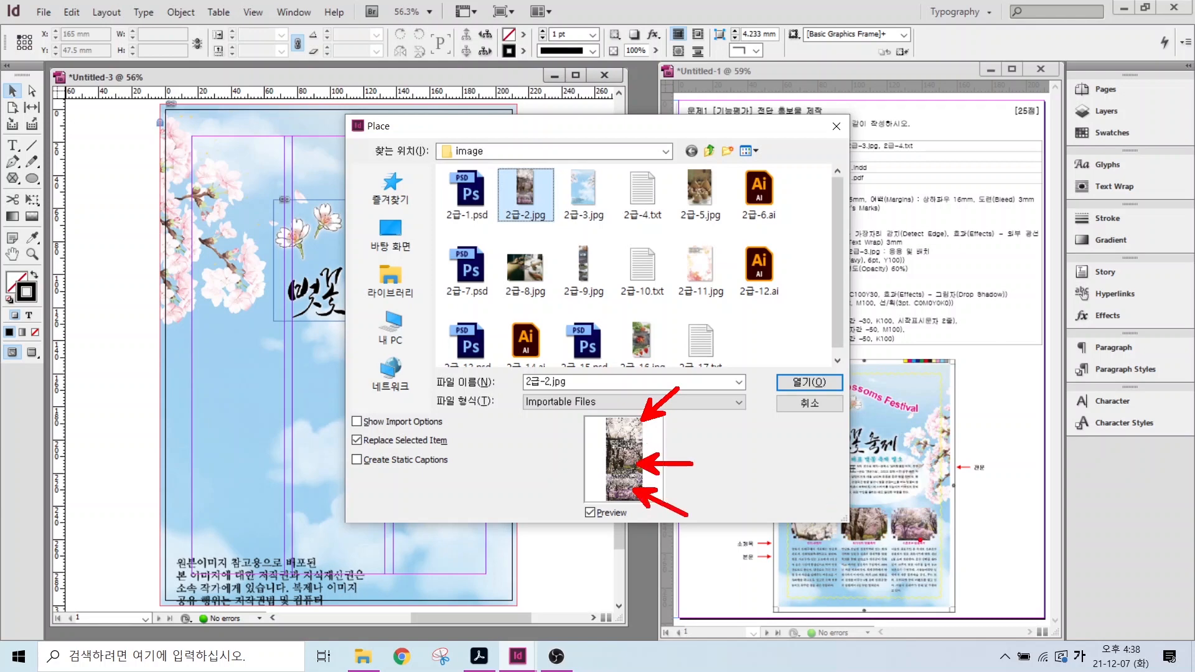
mouse_move(833, 551)
mouse_down()
mouse_move(799, 512)
mouse_move(839, 519)
mouse_move(847, 538)
mouse_move(884, 508)
mouse_move(888, 535)
mouse_move(929, 512)
mouse_move(928, 559)
mouse_up()
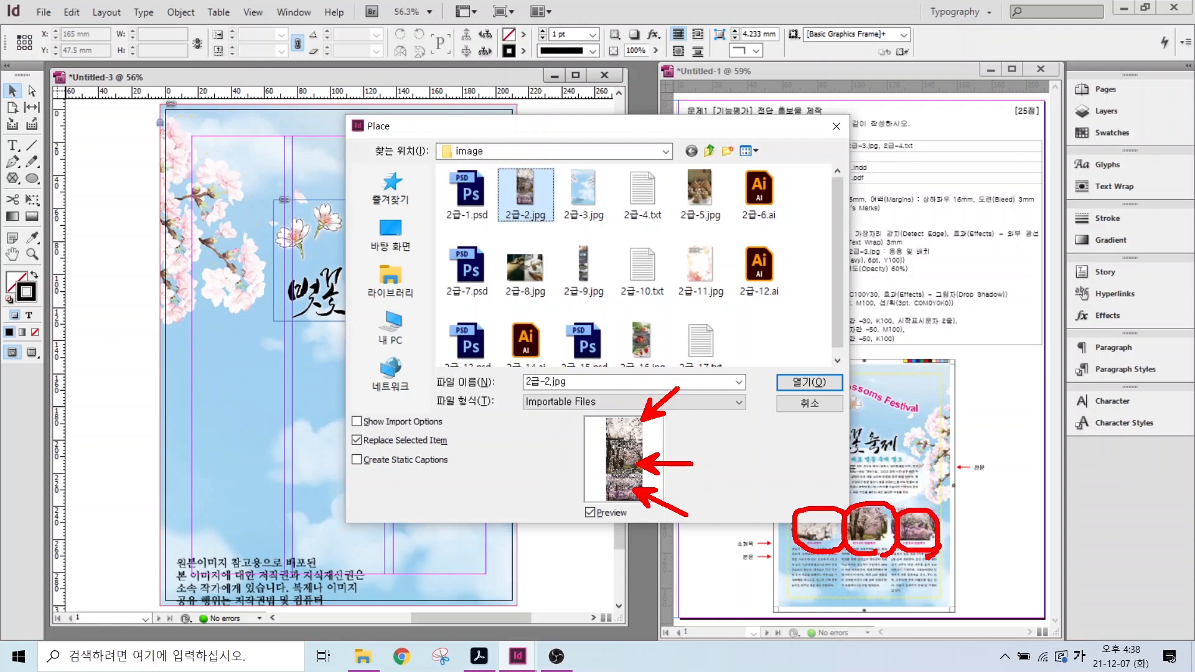
key(Escape)
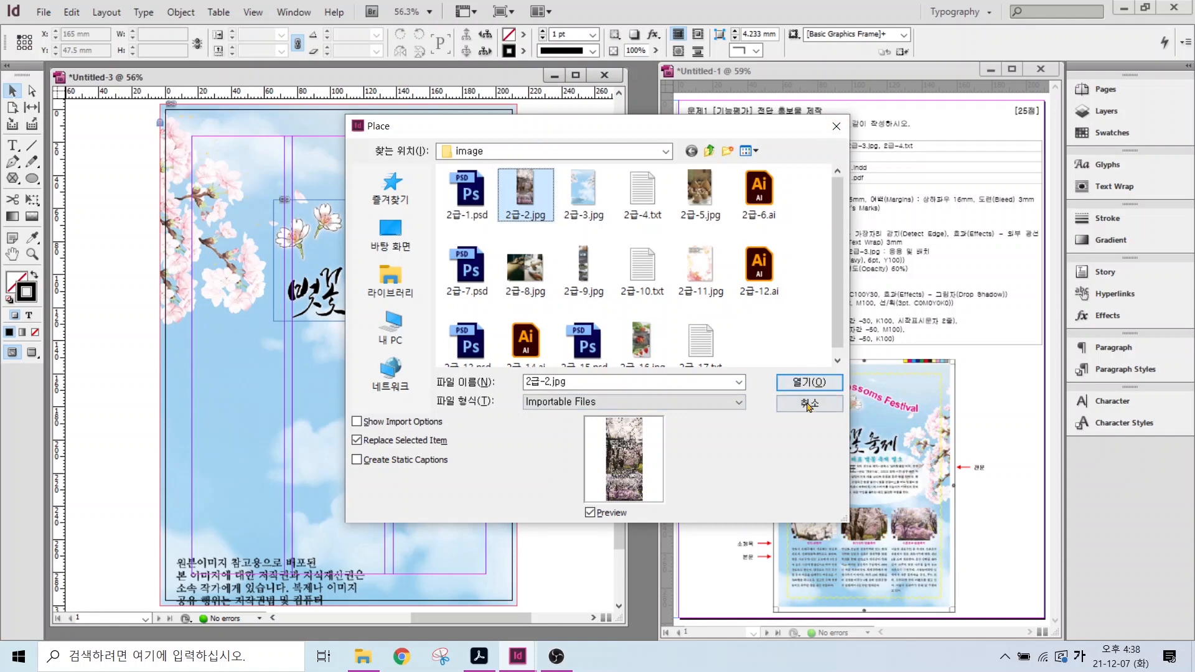
click(808, 406)
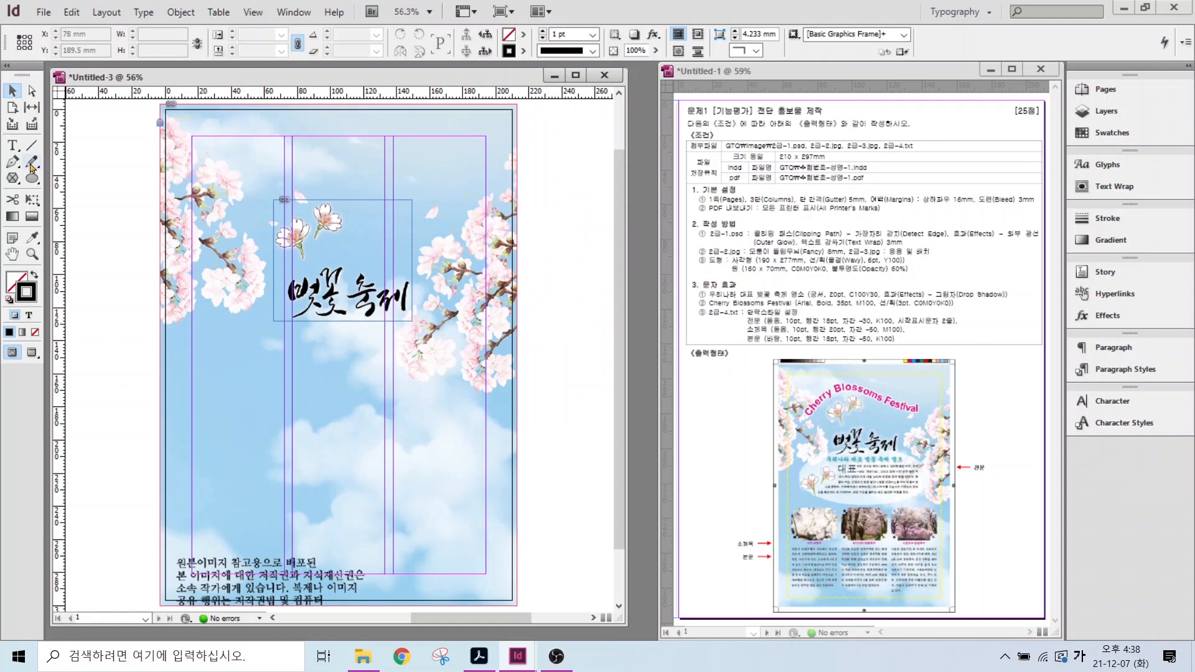
- Draw a 56 × 39.5 mm rectangle picture frame in the left column below the title
click(32, 180)
click(68, 179)
click(13, 179)
click(68, 181)
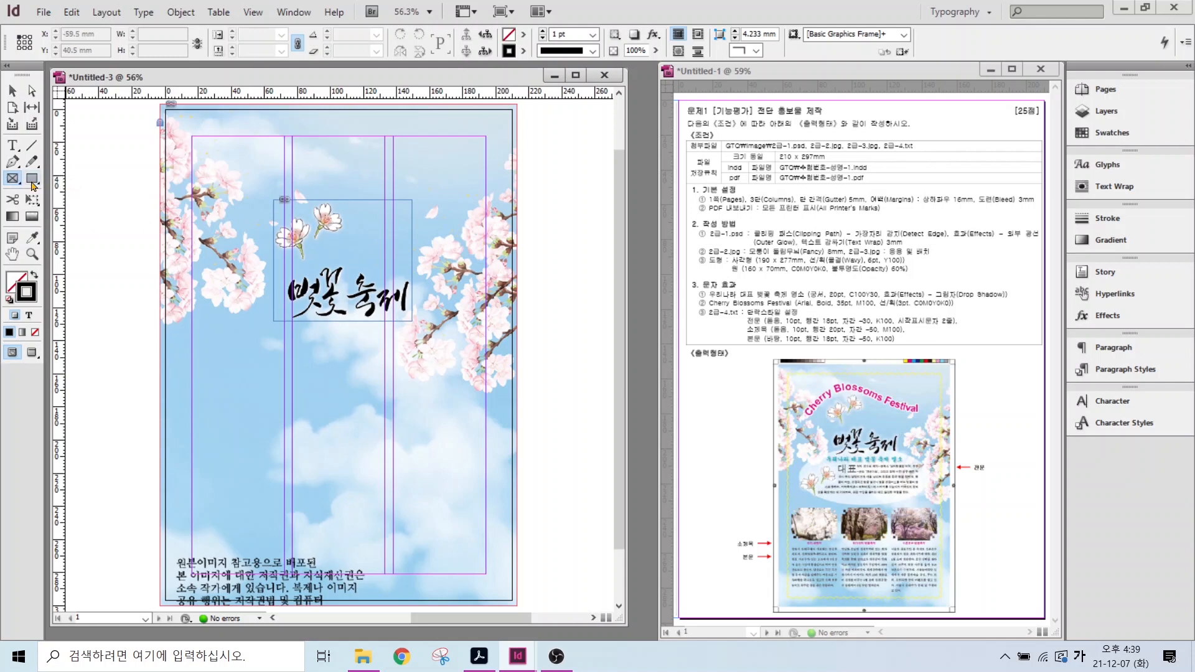
click(32, 180)
click(12, 180)
click(12, 180)
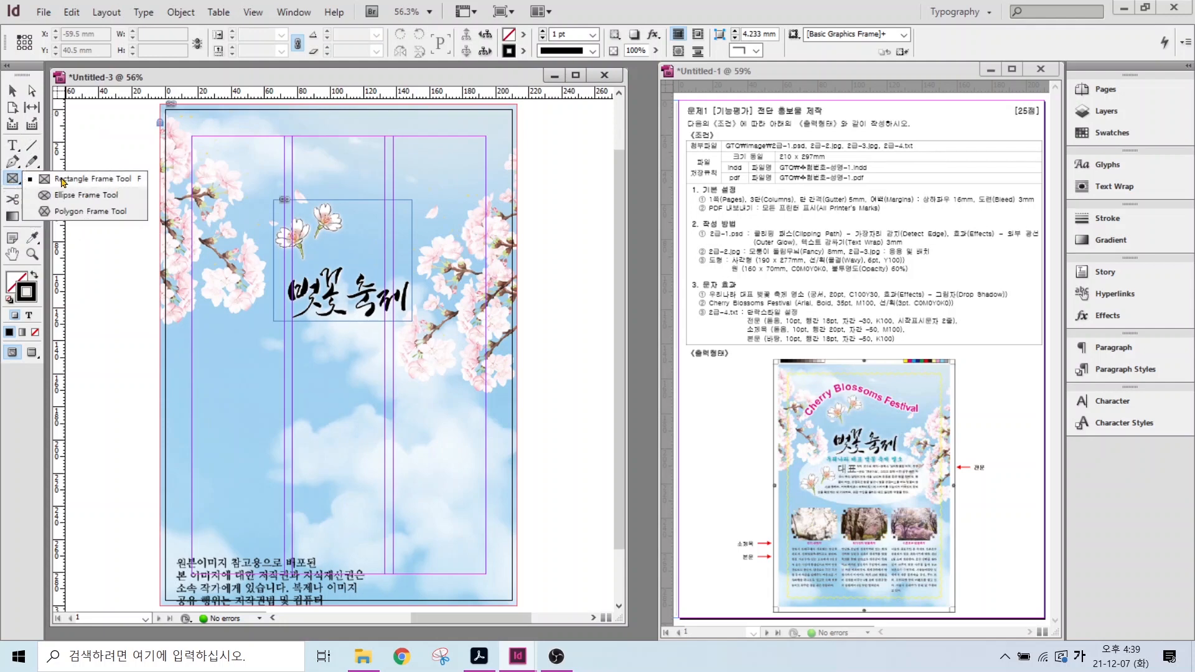
click(63, 180)
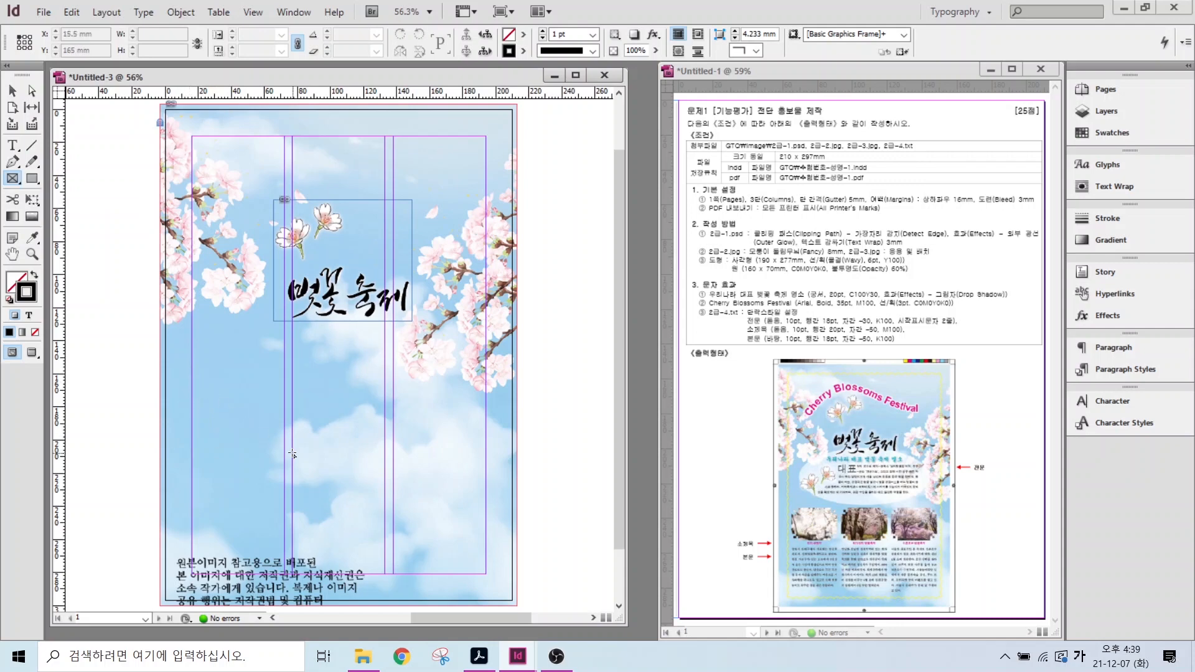
drag(193, 387, 284, 452)
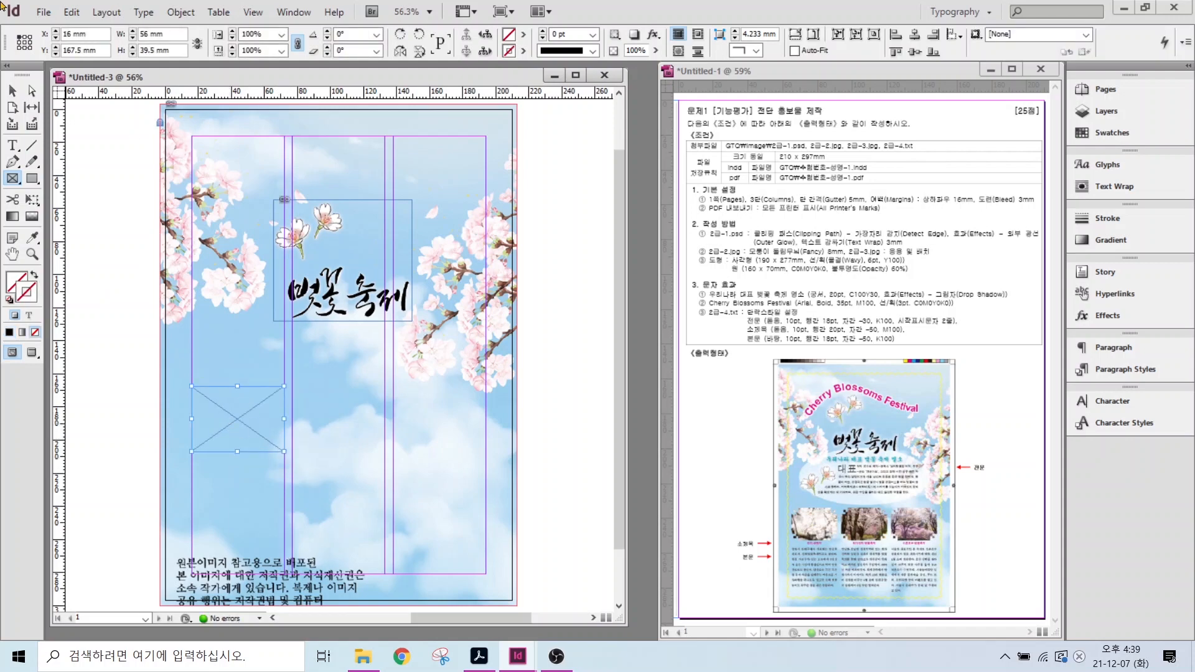
click(41, 16)
click(66, 213)
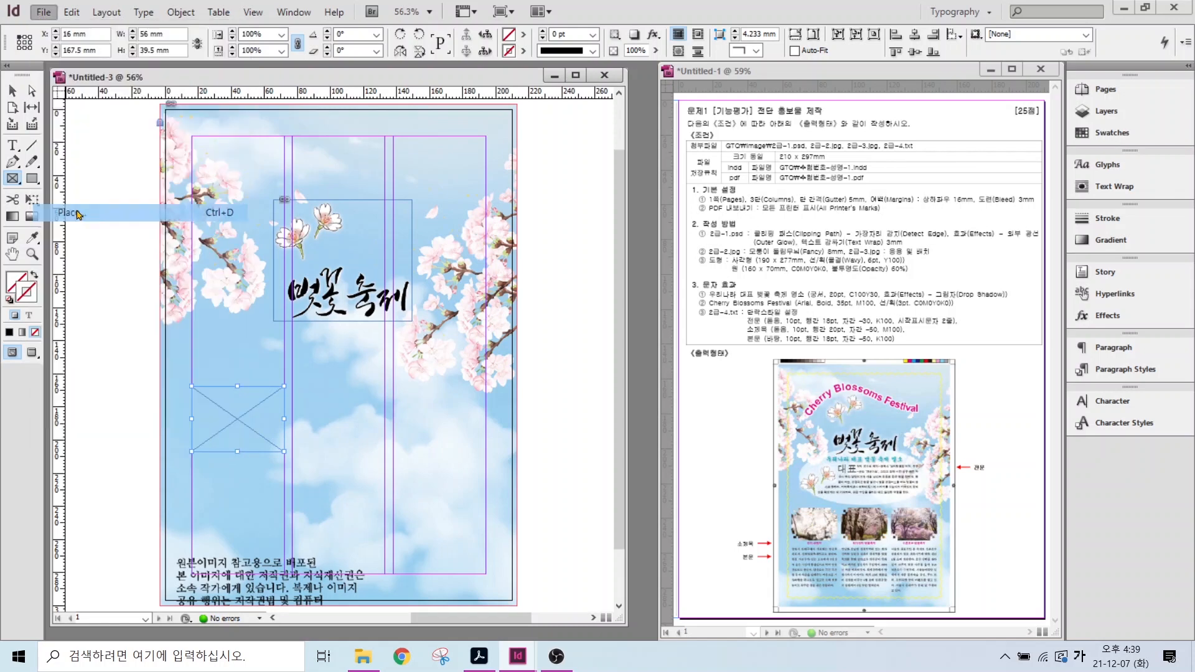
- Place the 2급-2.jpg cherry blossom photo into the new frame
click(525, 191)
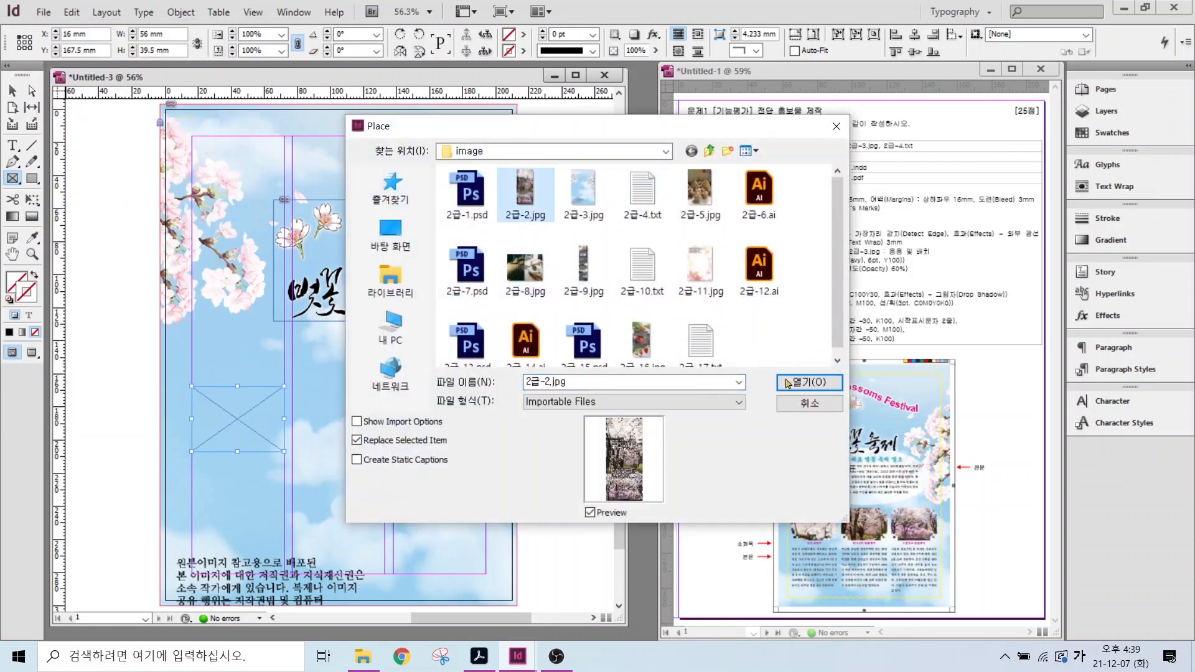
click(787, 383)
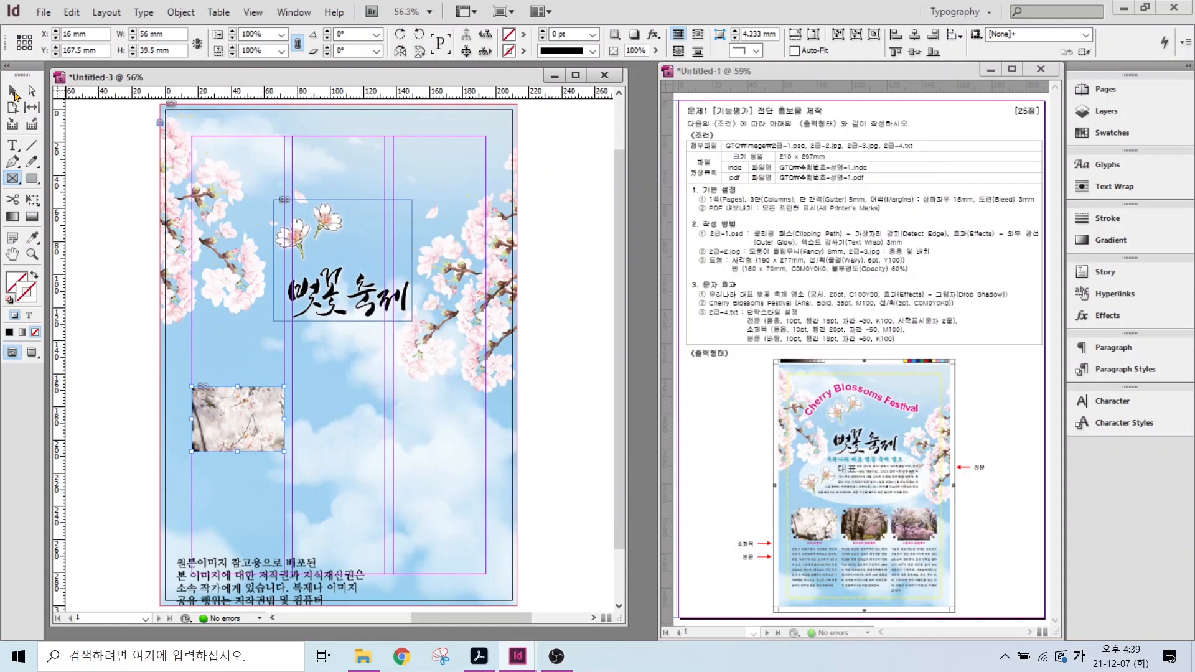
click(12, 90)
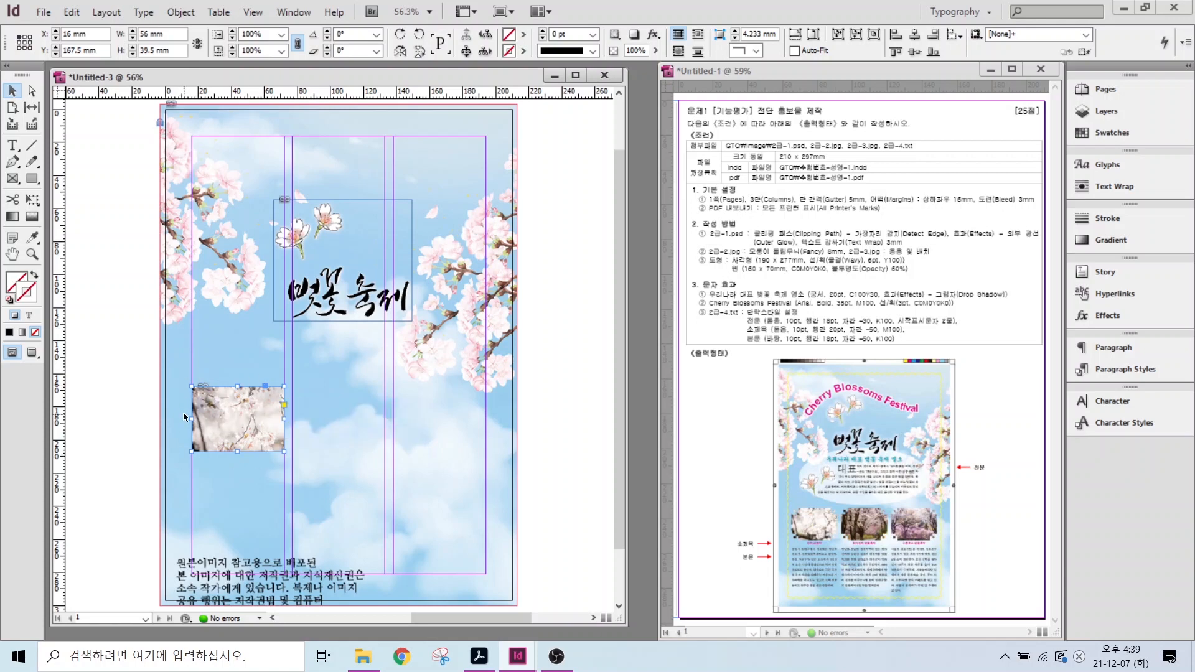
- Shrink the photo's width and height to fit the 56 × 39.5 mm frame, then reselect the frame
double_click(211, 406)
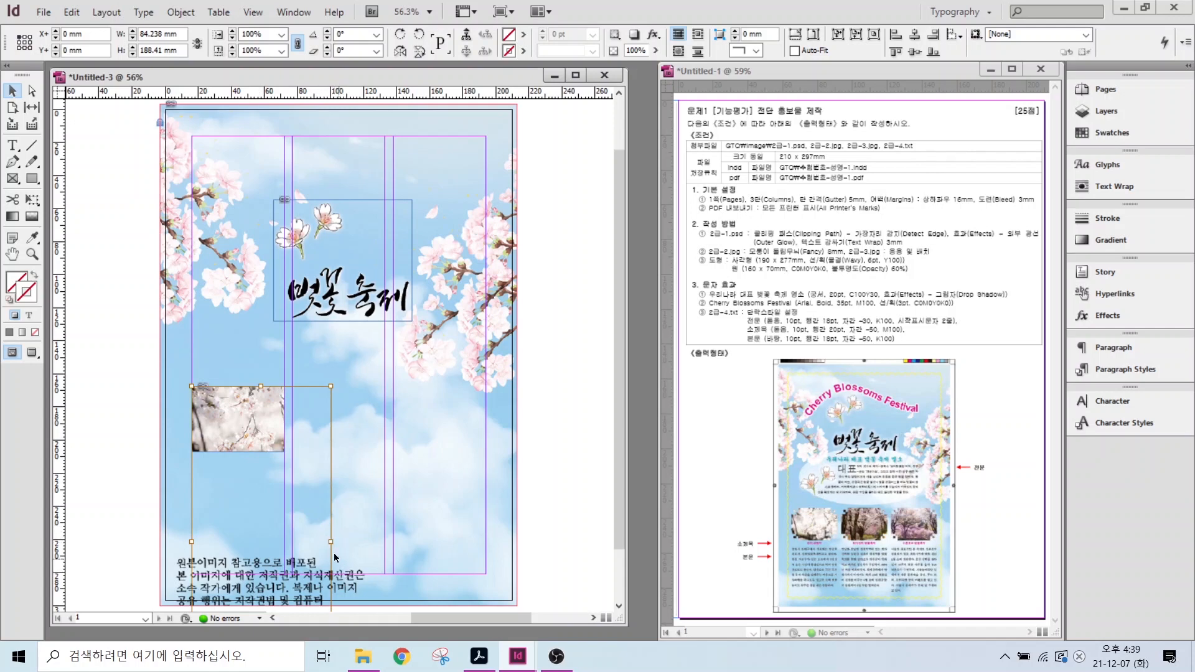
drag(329, 541, 285, 537)
scroll(259, 530, down, 2)
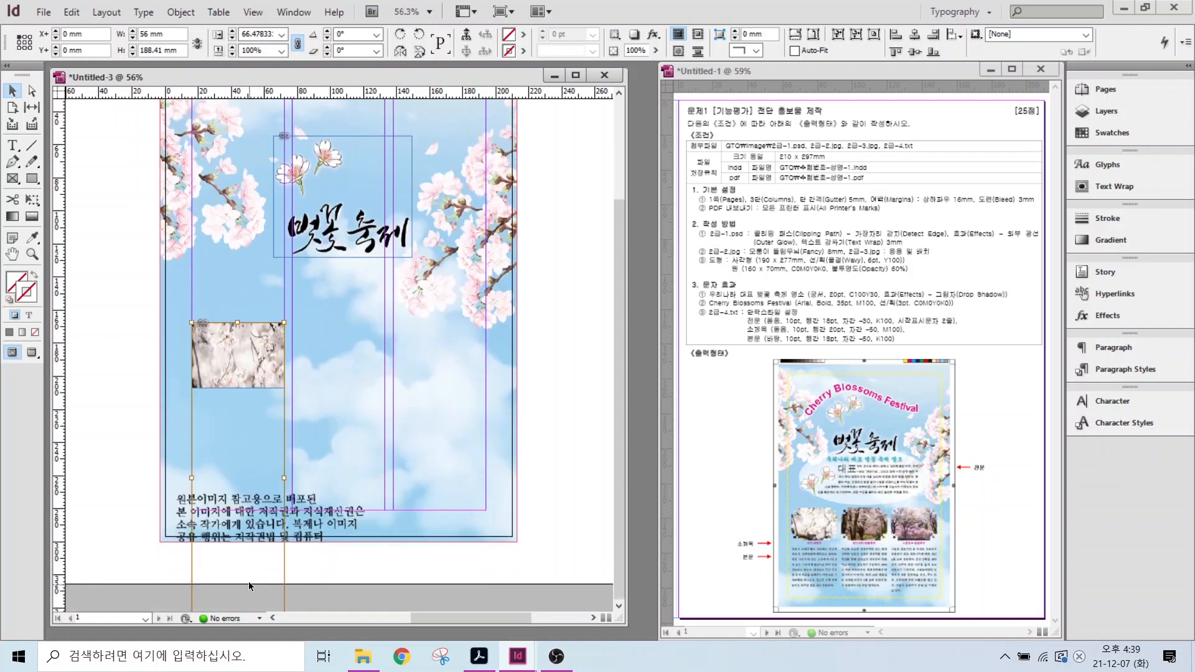
double_click(219, 330)
drag(238, 613, 239, 593)
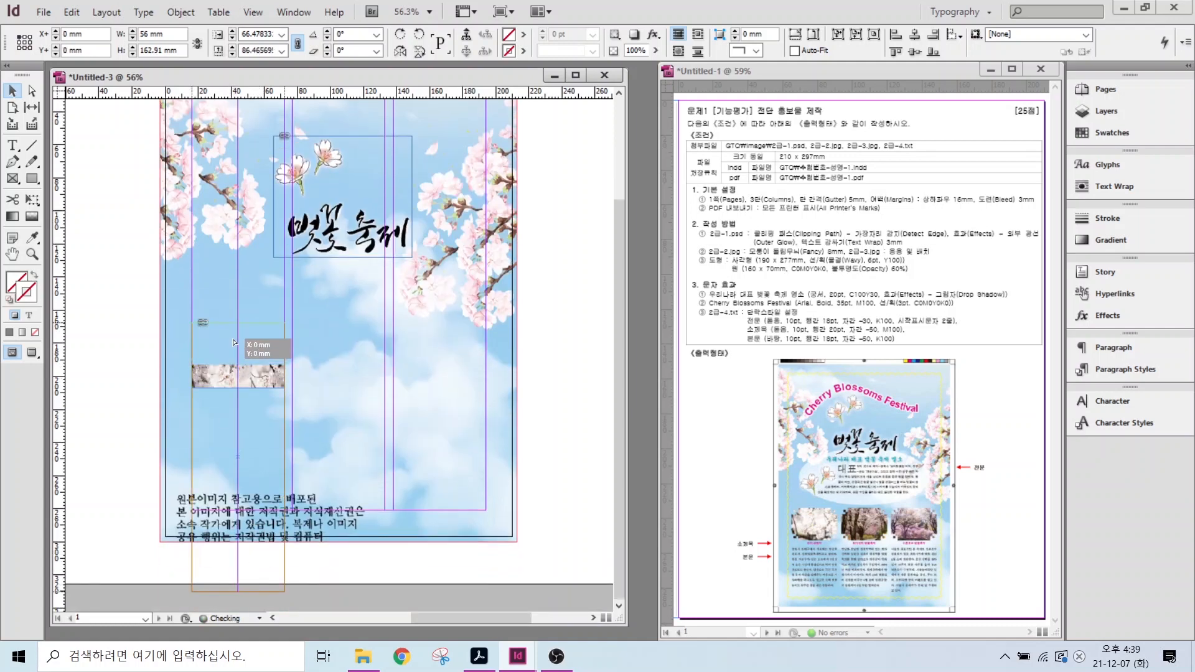
key(ctrl+shift+a)
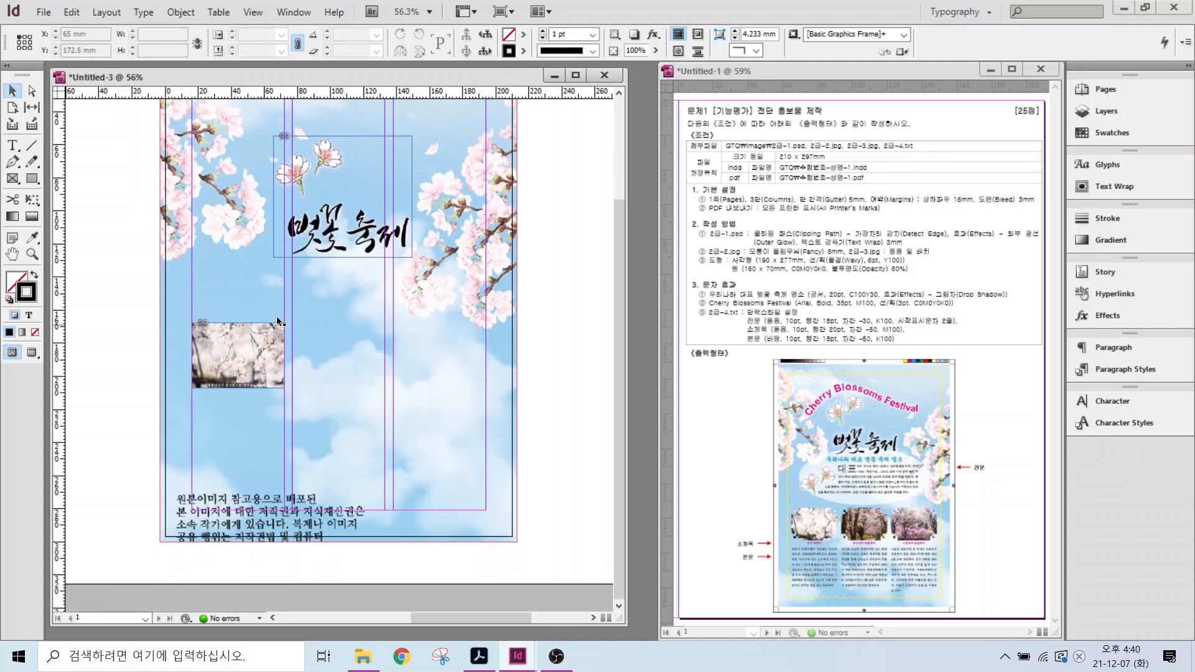
scroll(276, 316, up, 2)
drag(745, 260, 915, 260)
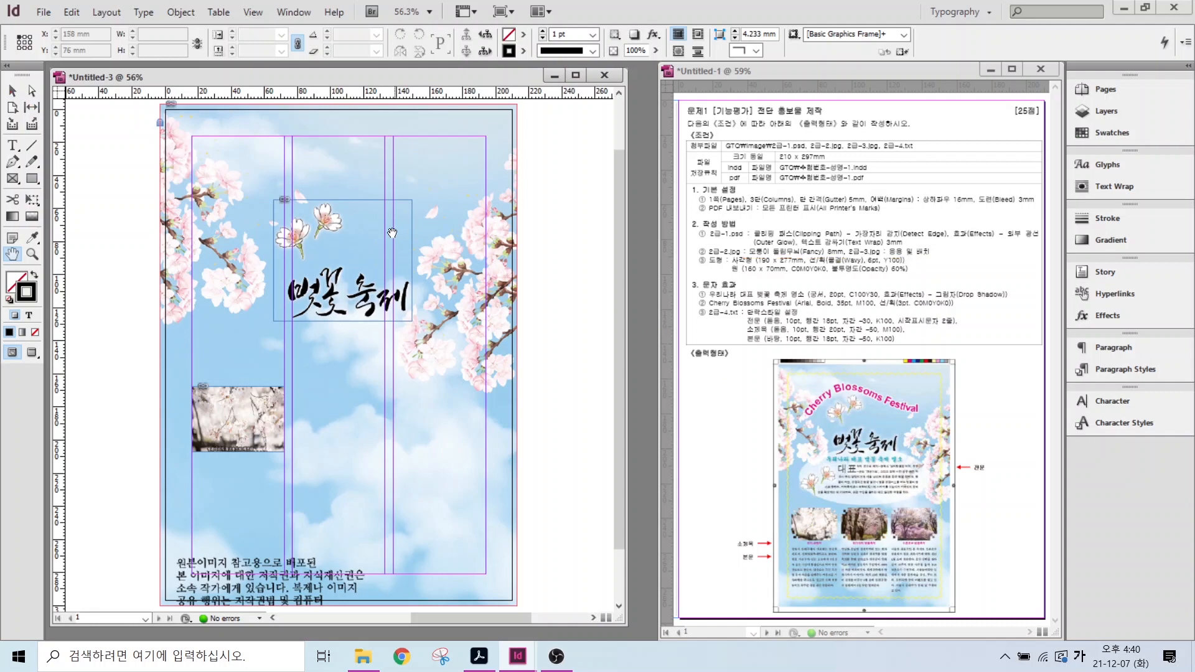
click(245, 412)
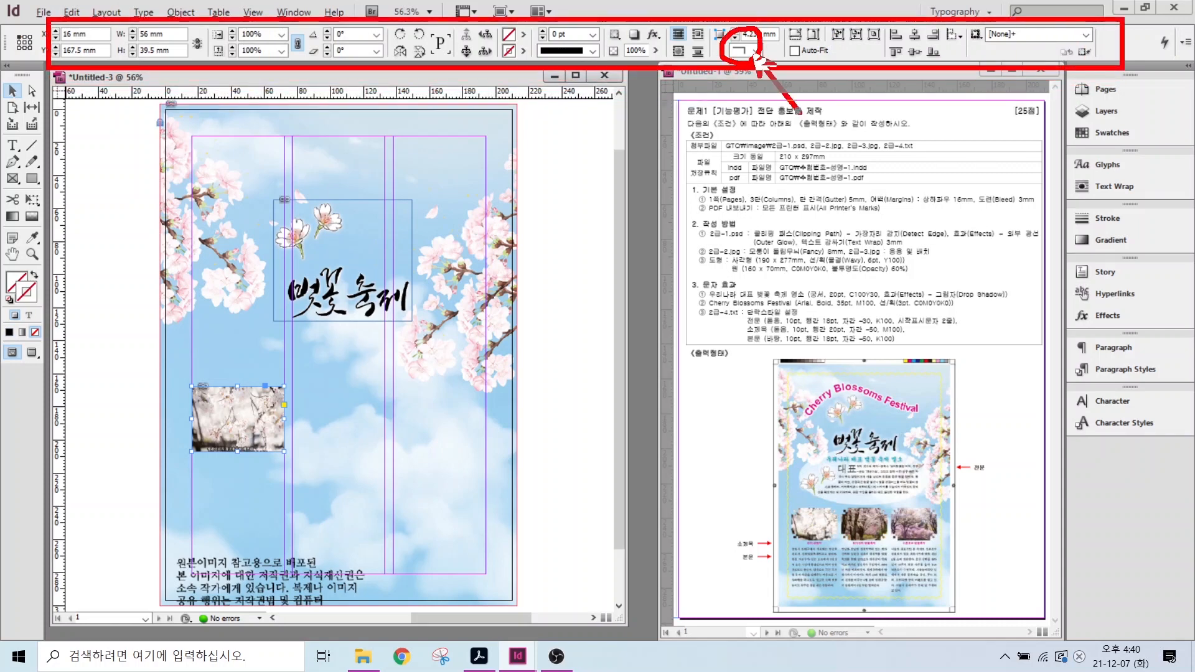
- Apply the Fancy corner shape to the photo frame
click(757, 50)
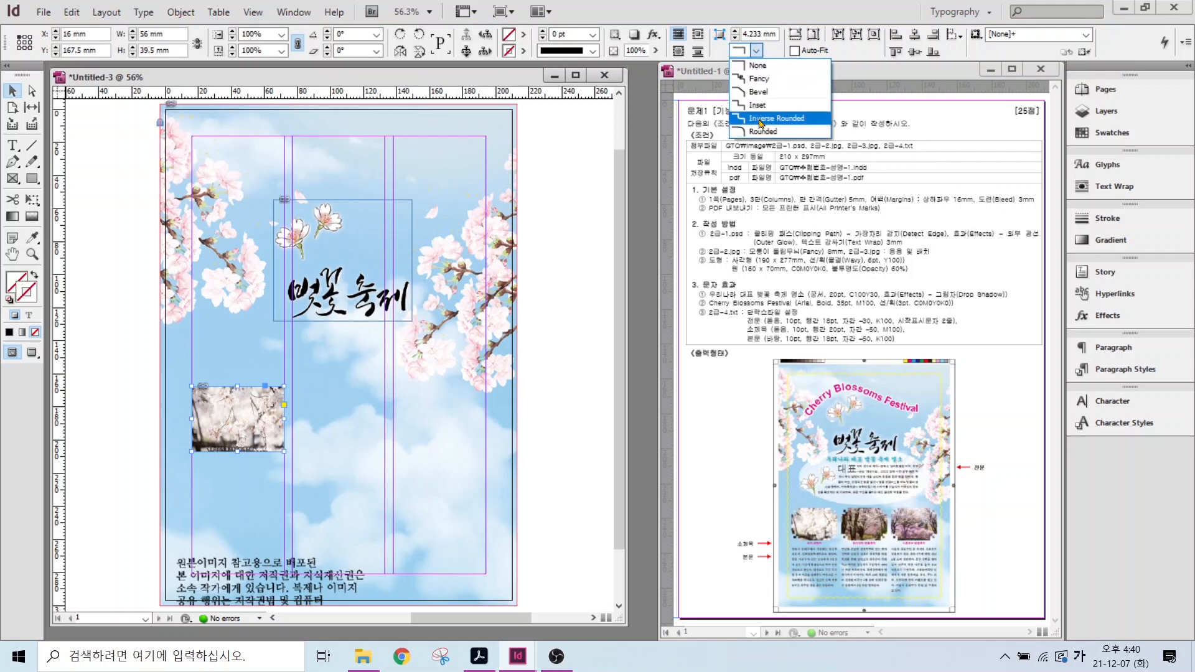
click(763, 79)
key(alt)
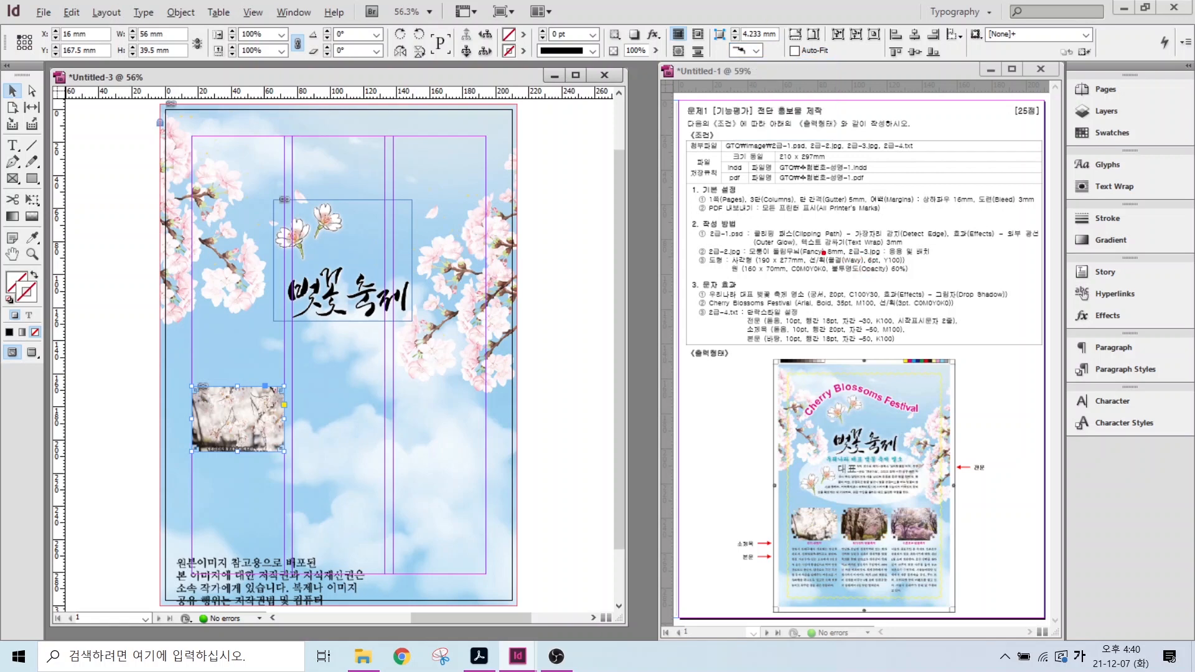
drag(830, 243, 884, 196)
mouse_move(766, 44)
mouse_down()
mouse_move(733, 28)
mouse_move(754, 15)
mouse_move(775, 29)
mouse_move(777, 61)
mouse_move(812, 98)
mouse_up()
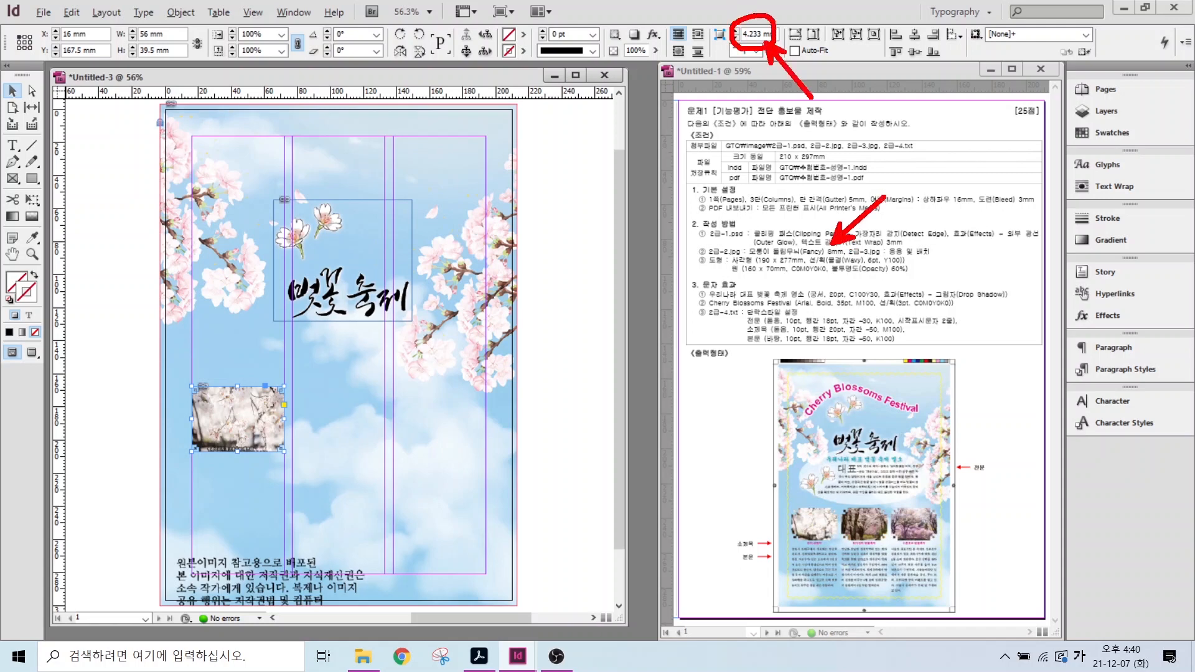
key(Escape)
- Set the corner size to 8 mm and reposition the photo inside the frame
double_click(752, 33)
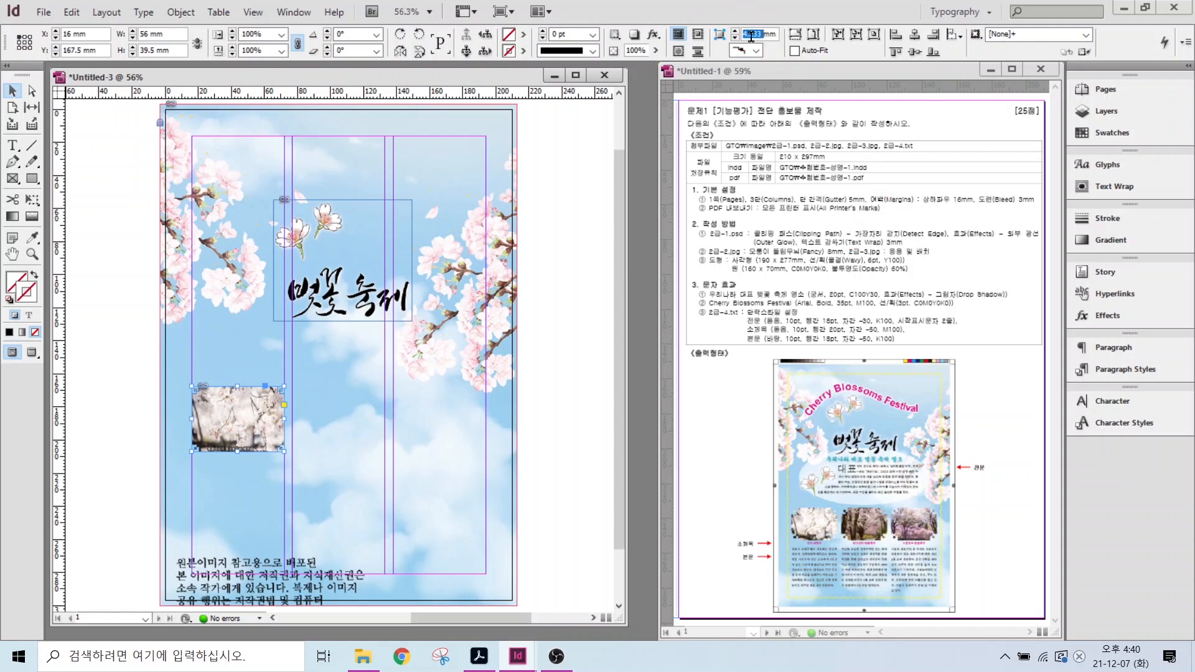
text(8)
key(Return)
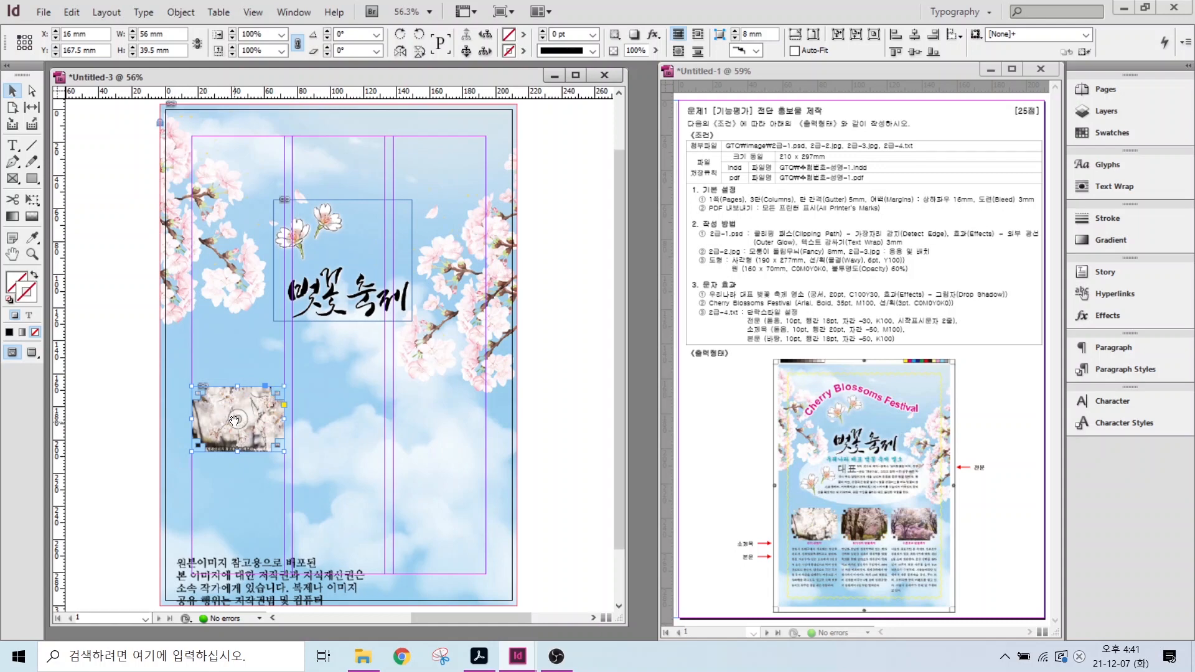
drag(236, 421, 260, 391)
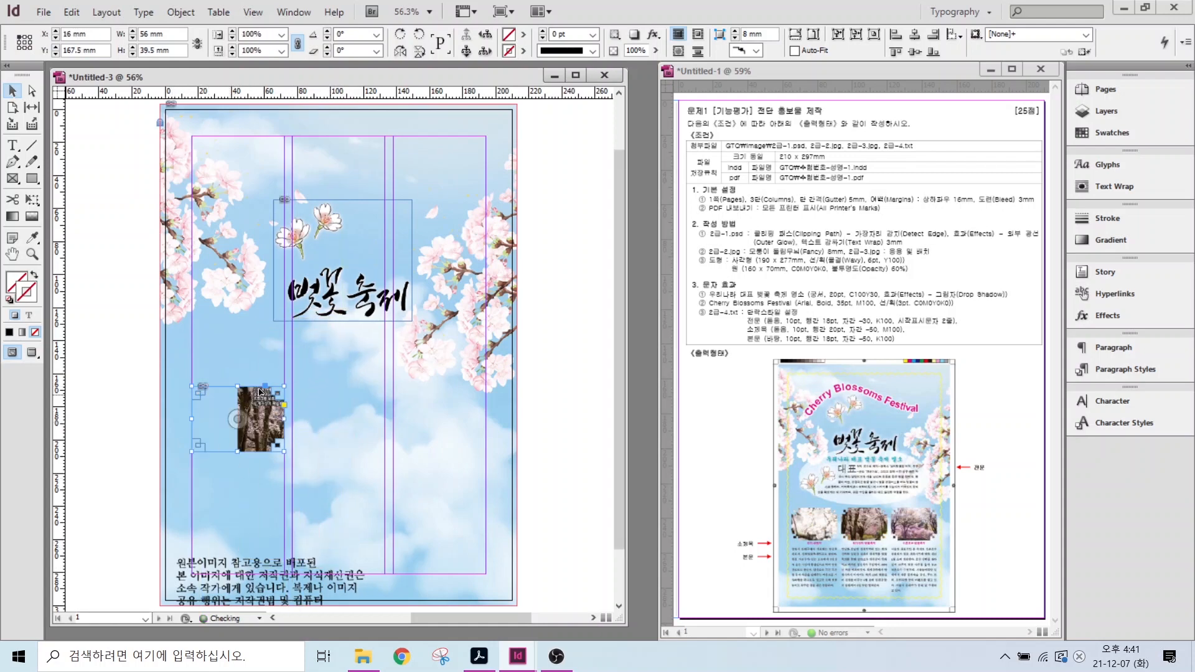
- Fill the frame proportionally with the photo and Alt-drag a copy into the next column
key(ctrl+alt+shift+c)
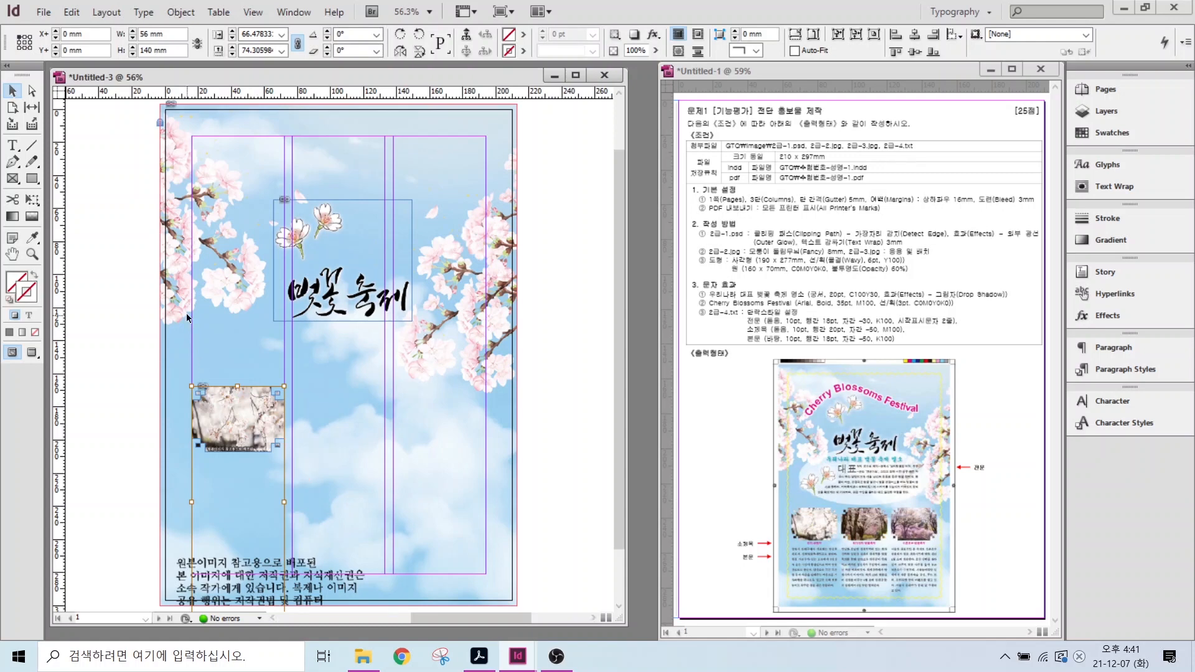
click(218, 342)
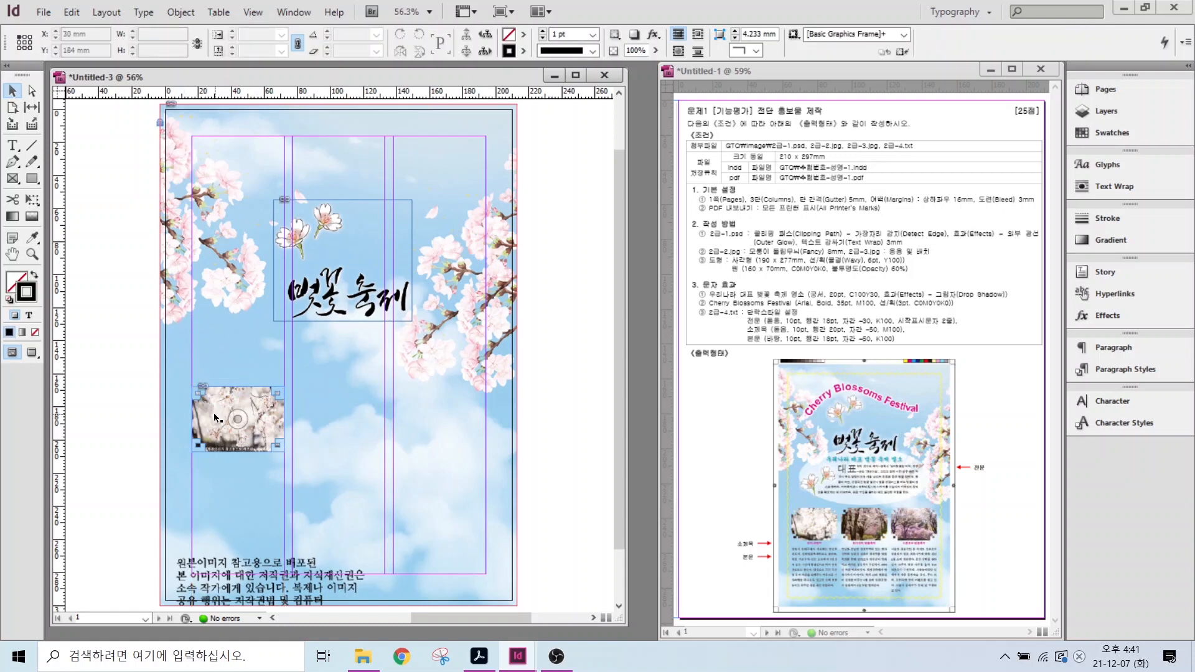
click(196, 388)
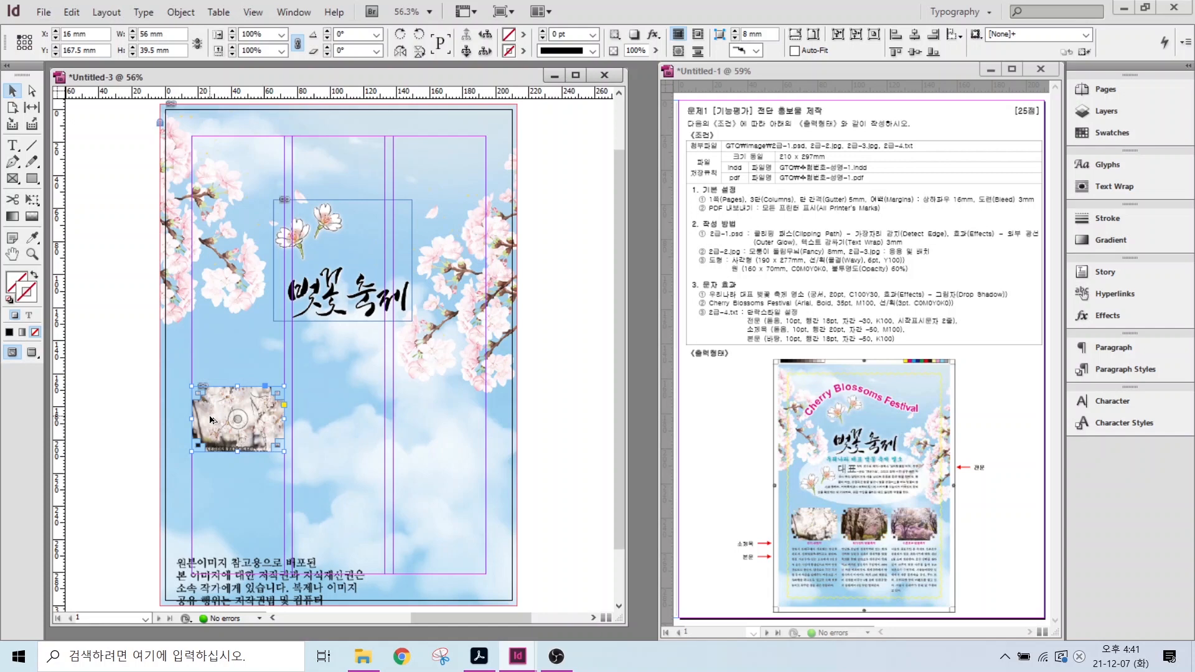
drag(209, 419, 431, 423)
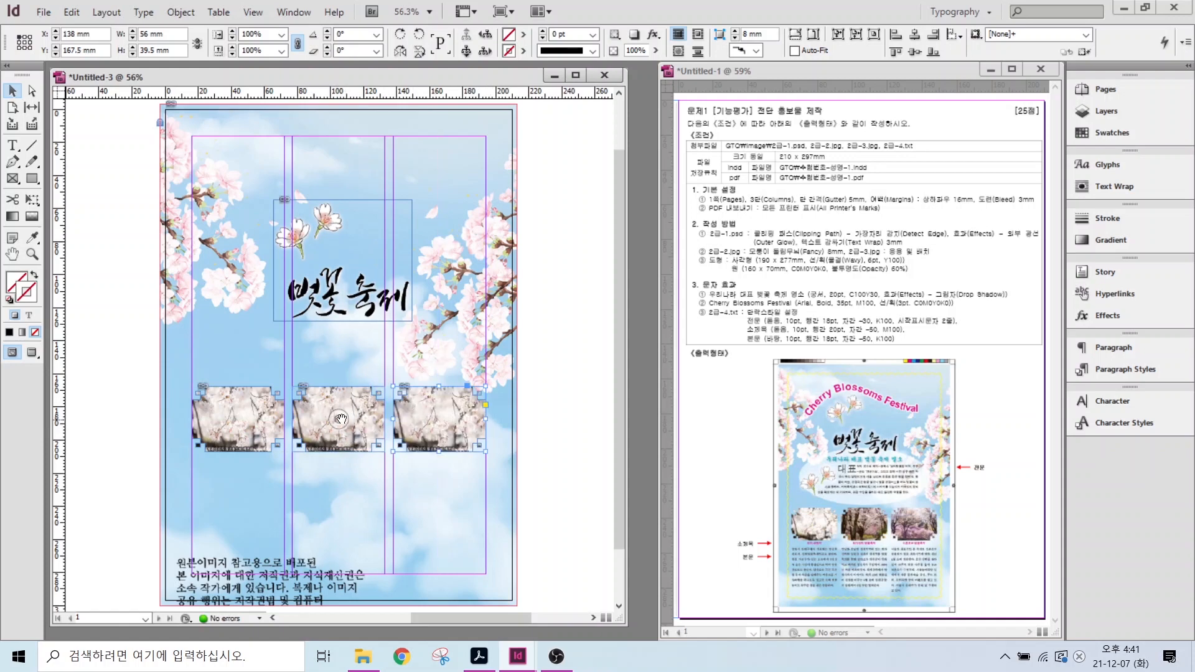
- Shift the photos inside the second and third frames to show different blossom areas
key(ctrl)
drag(337, 423, 336, 356)
click(409, 440)
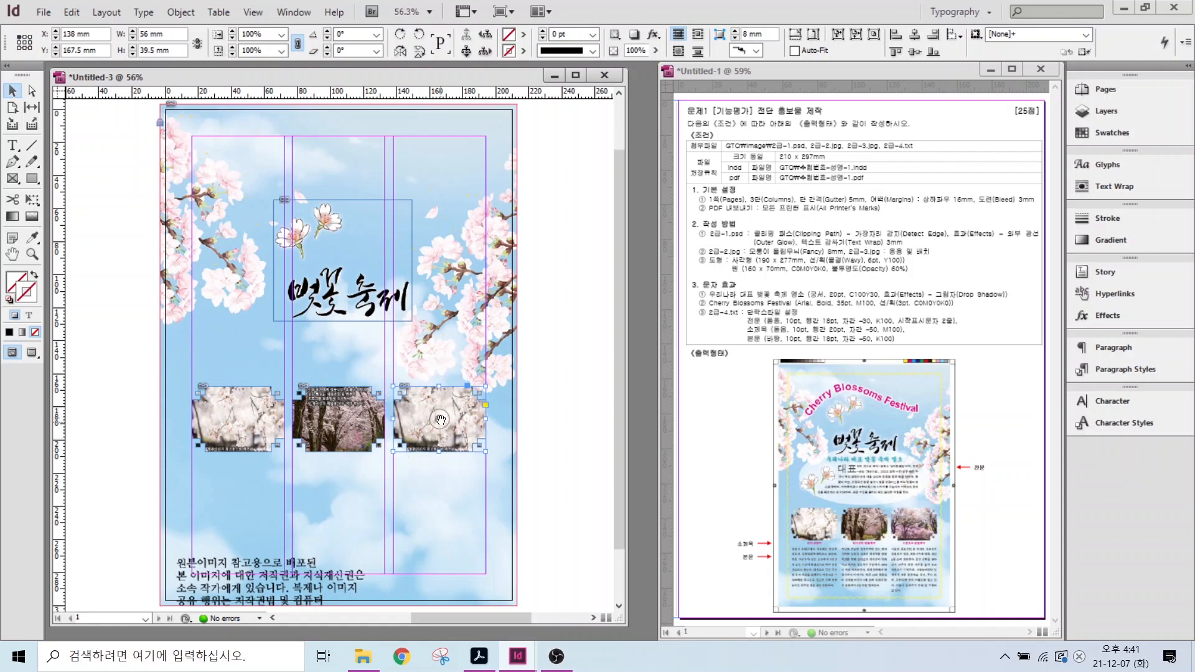
drag(440, 420, 454, 279)
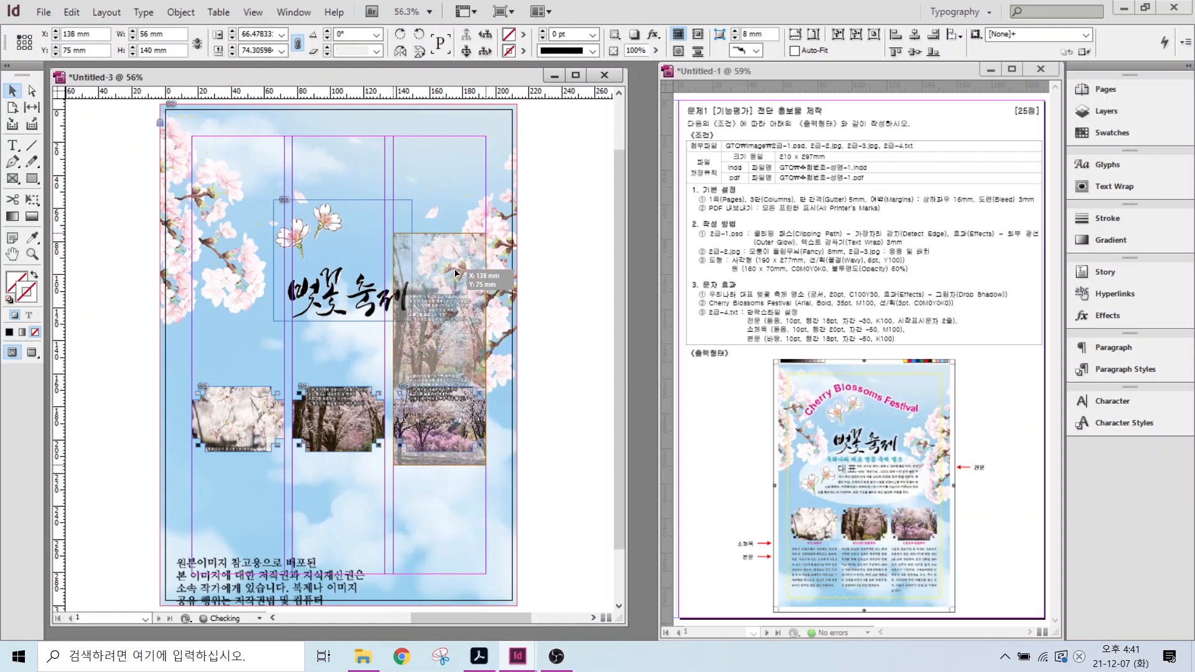
click(434, 117)
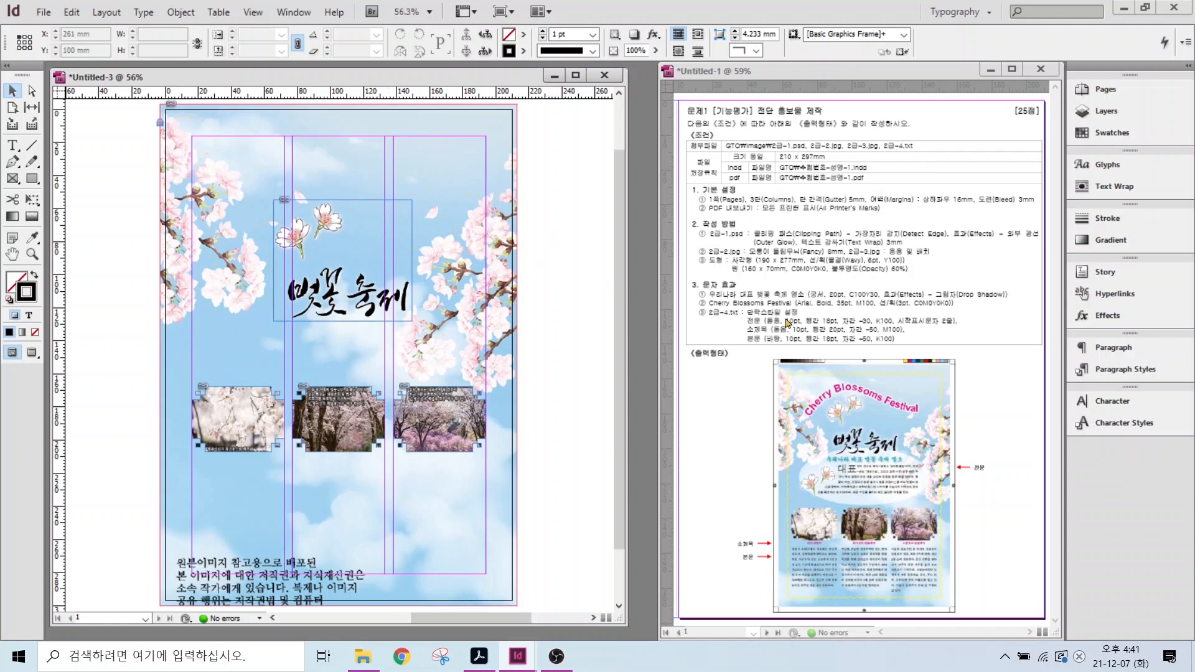
drag(771, 254, 834, 210)
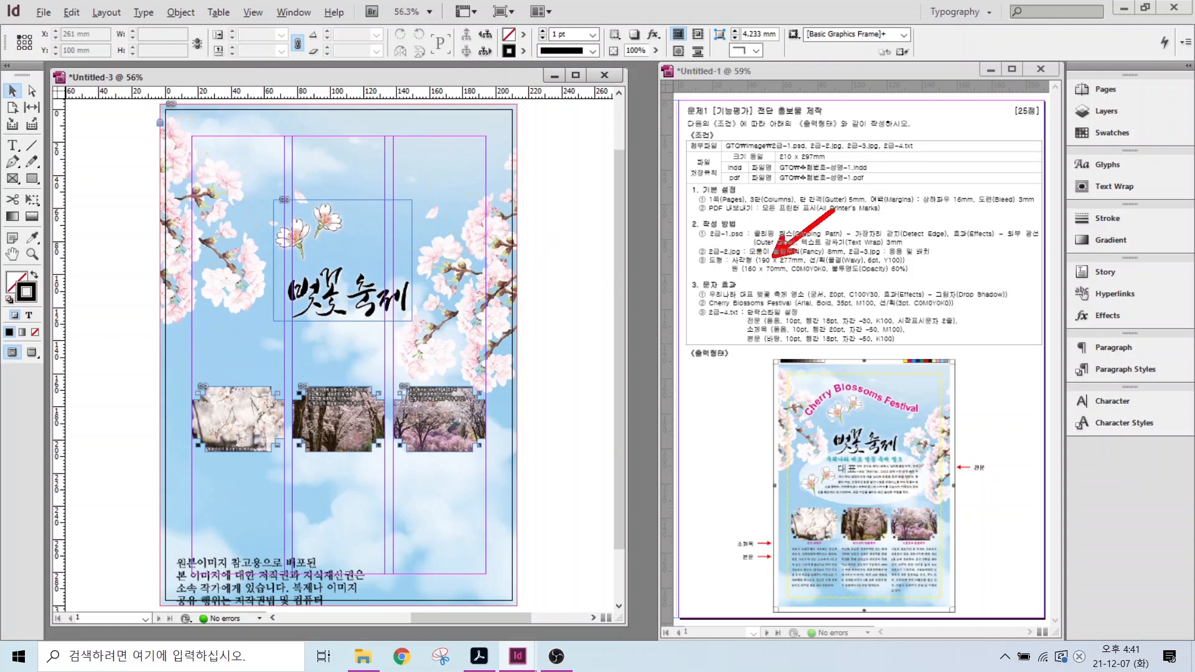
key(Escape)
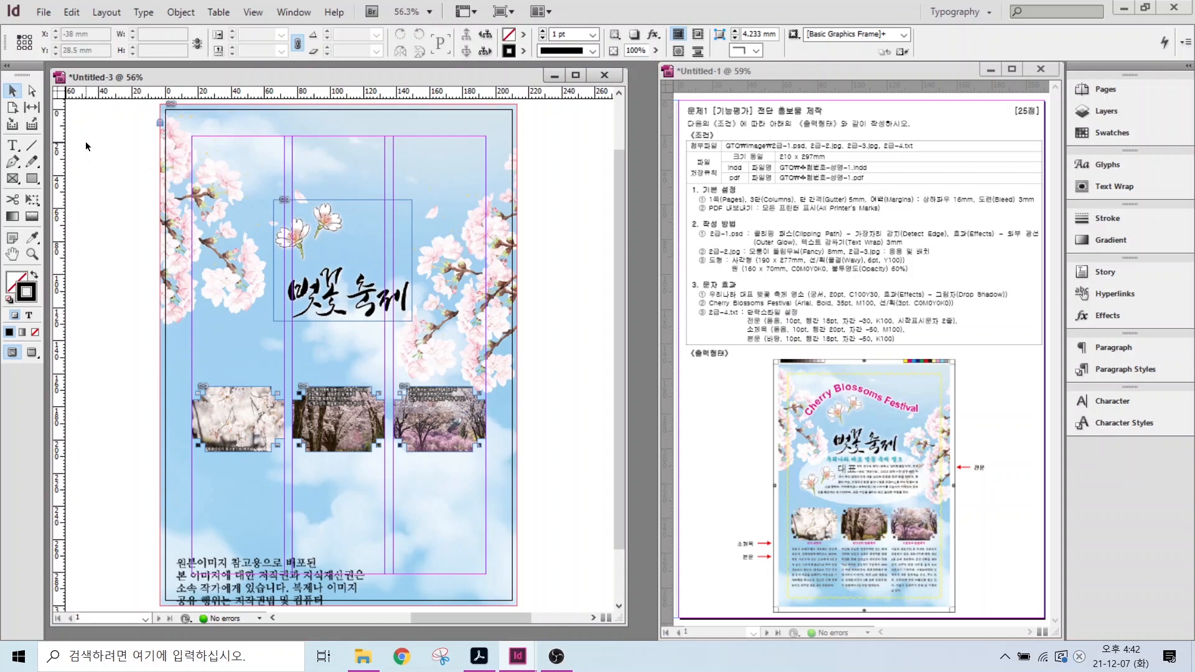
- Draw a 190 × 277 mm rectangle using the Rectangle tool's size dialog
click(37, 178)
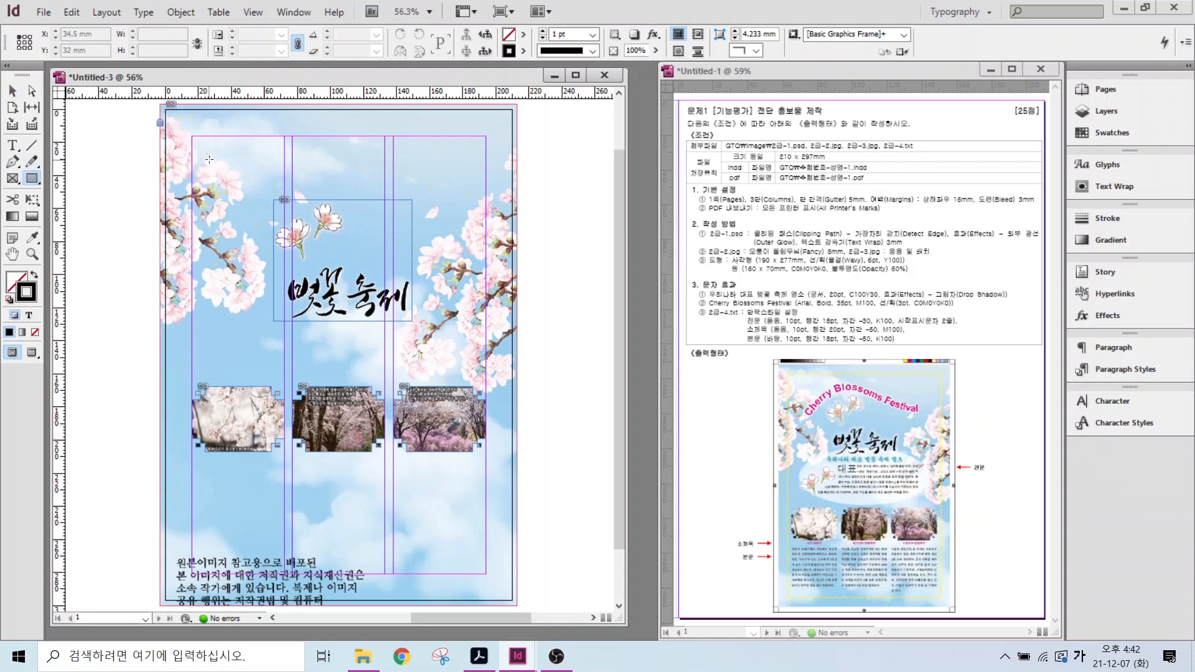
click(582, 378)
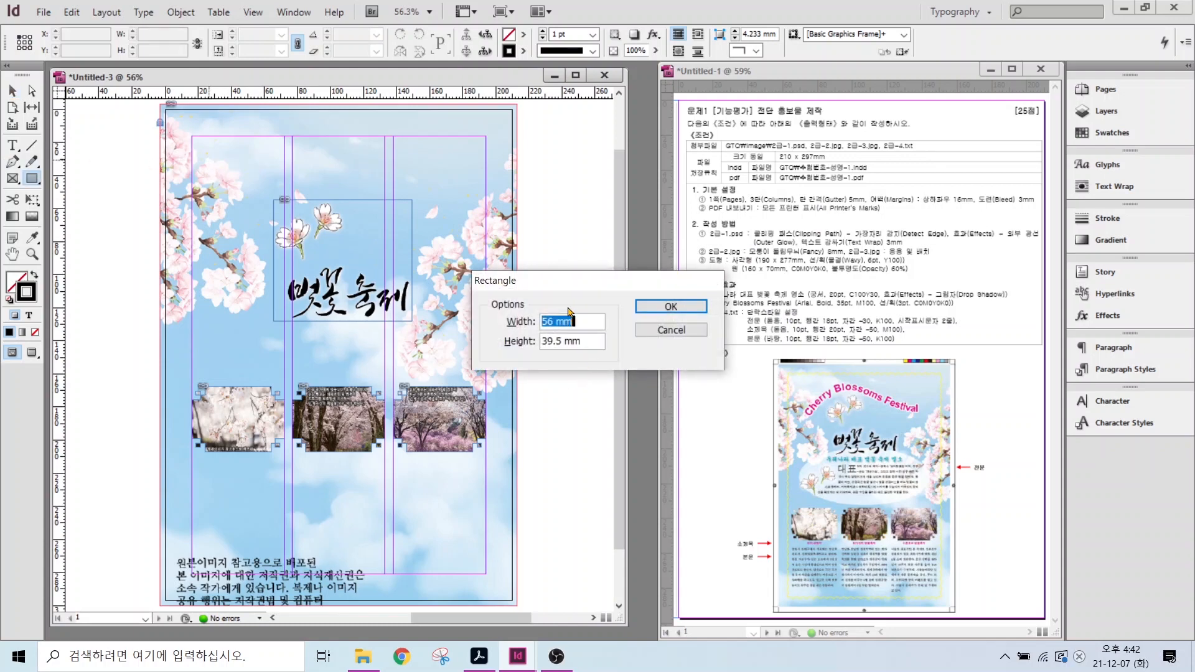
text(190)
key(Tab)
text(277)
key(Return)
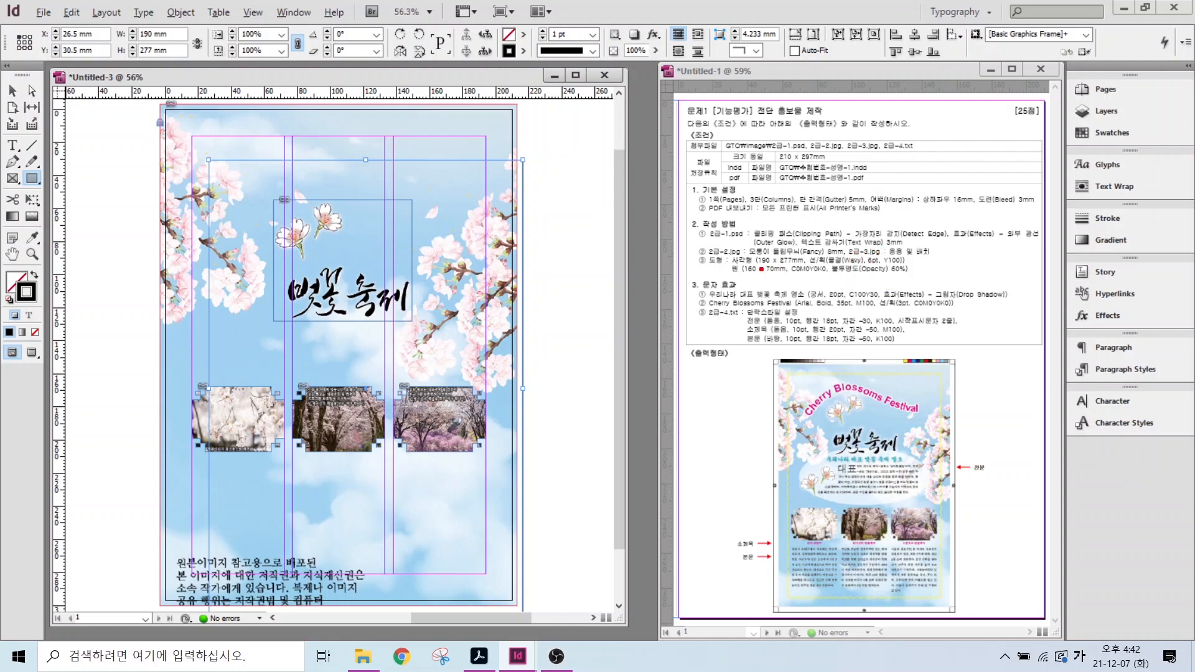
drag(761, 269, 922, 269)
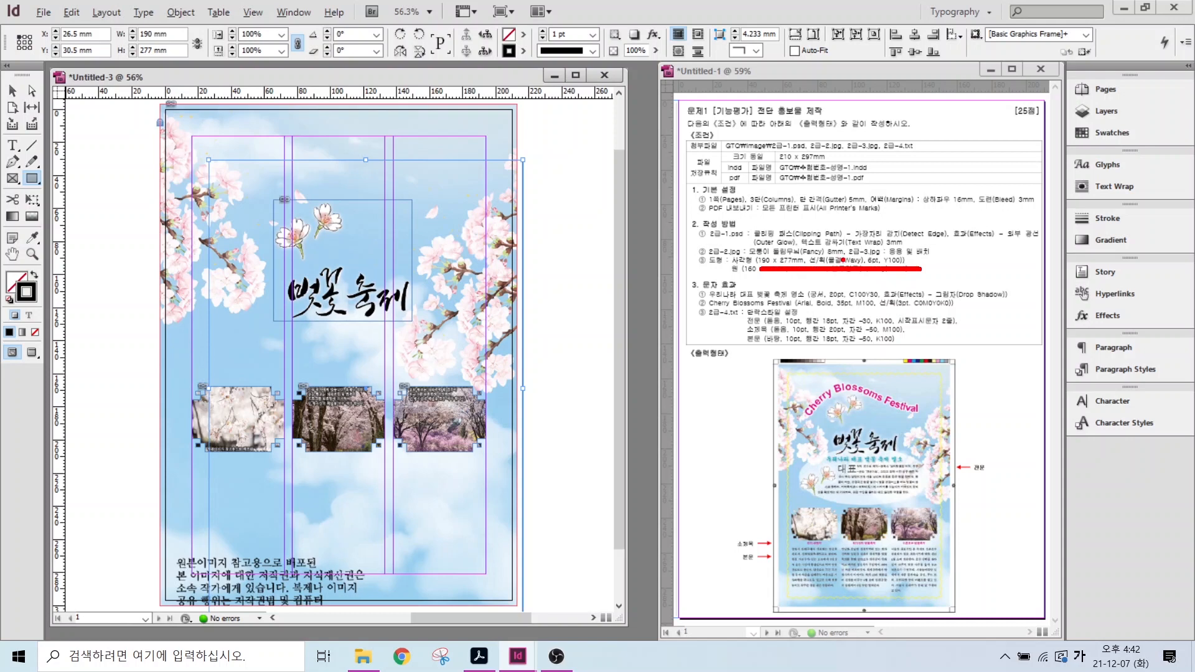
drag(837, 250, 870, 201)
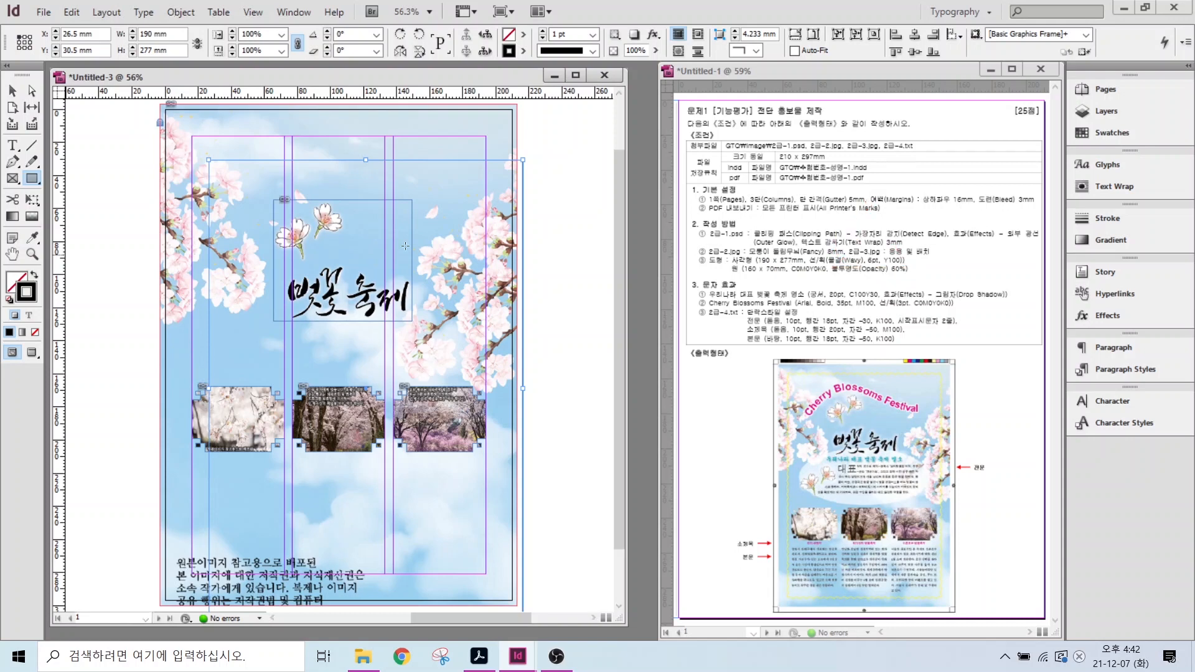
- Give the rectangle a 6 pt Wavy stroke in the Yellow swatch
click(593, 50)
click(572, 231)
double_click(569, 34)
text(6)
key(Return)
click(1110, 133)
click(971, 158)
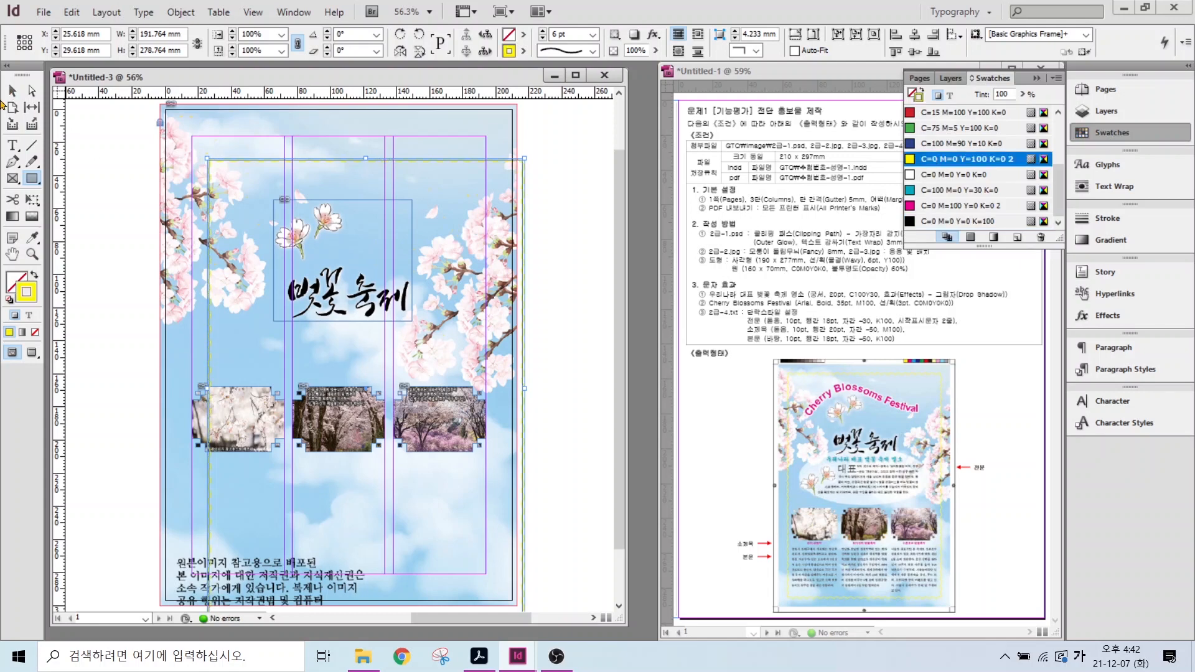
- Move the wavy rectangle to the centre of the page
click(13, 91)
drag(523, 226, 496, 192)
click(109, 352)
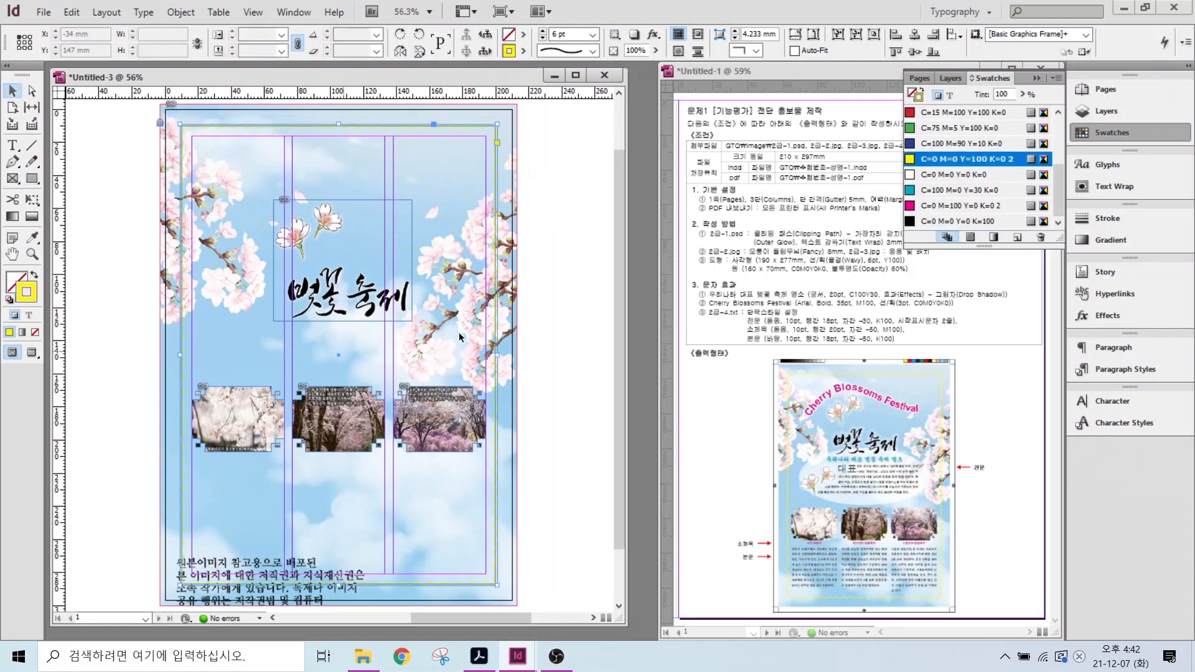
drag(32, 178, 90, 195)
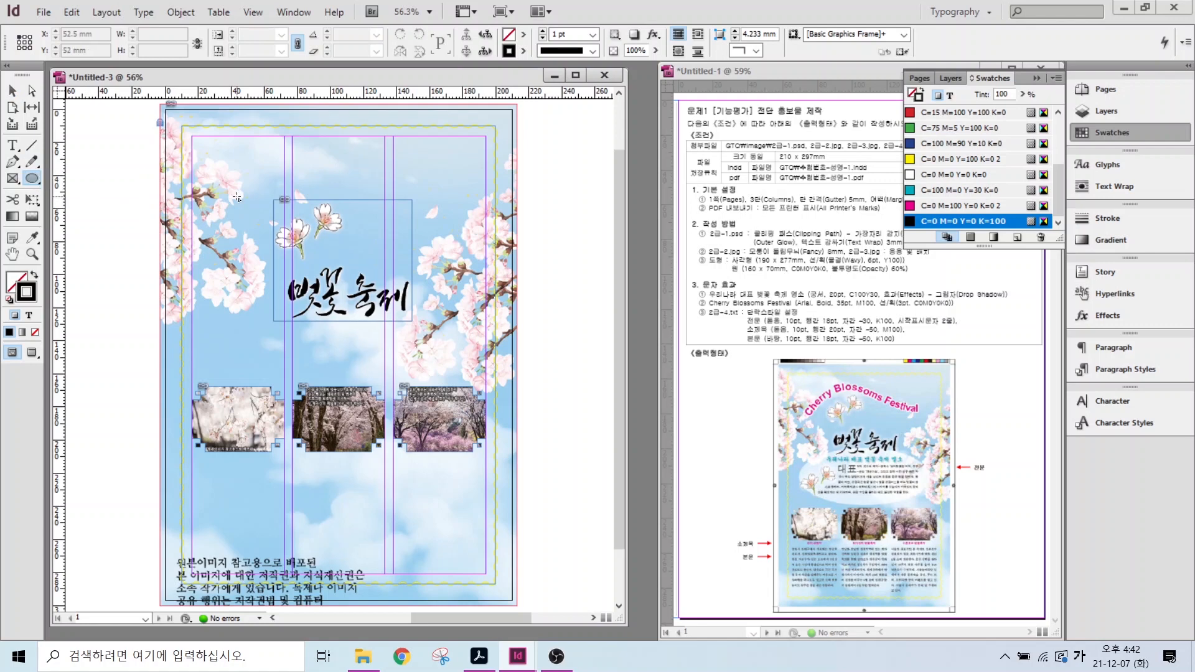
- Draw a 160 × 70 mm ellipse, swap fill and stroke, and fill it white
click(489, 364)
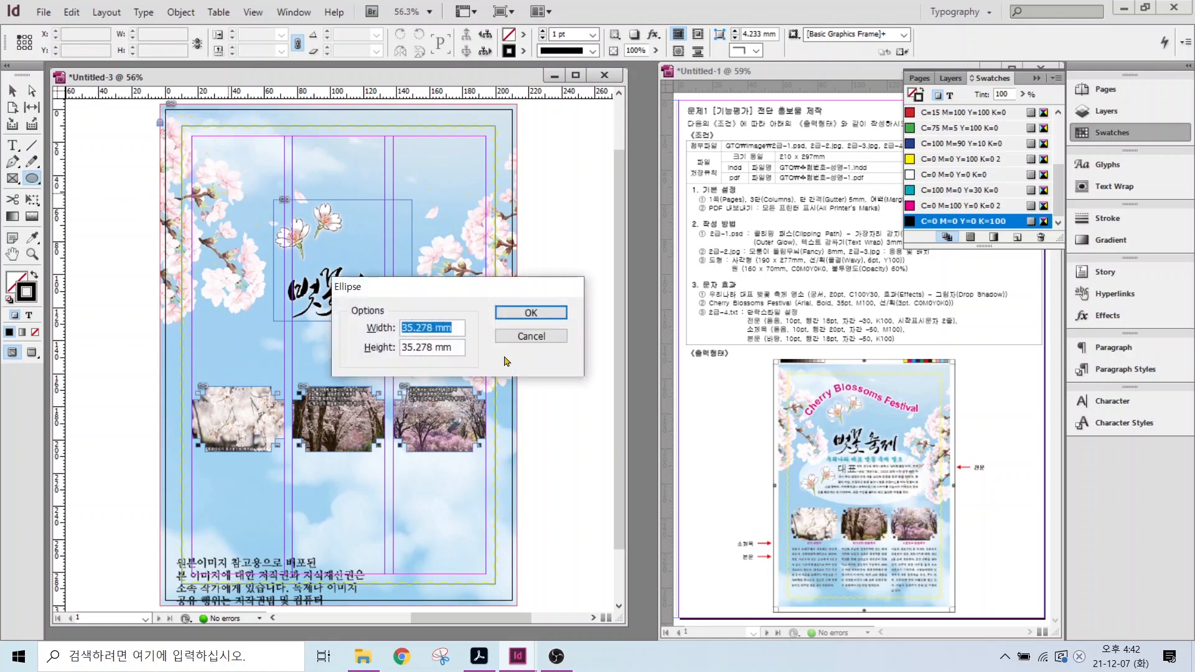
text(160)
key(Tab)
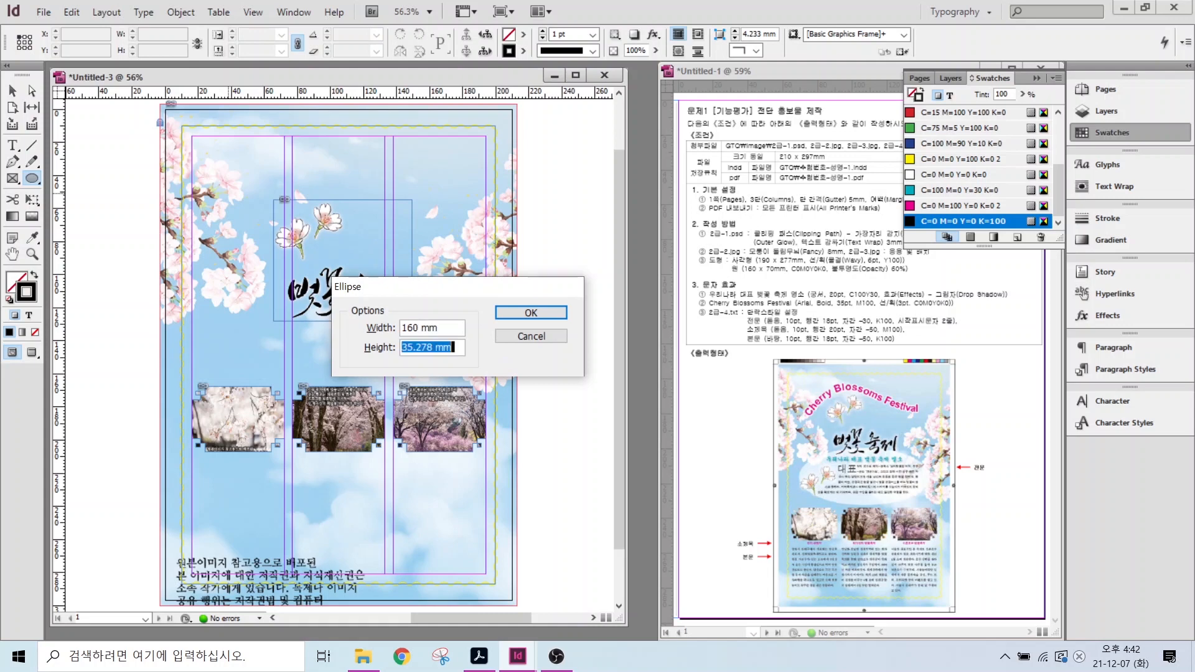
text(70)
key(Tab)
key(Return)
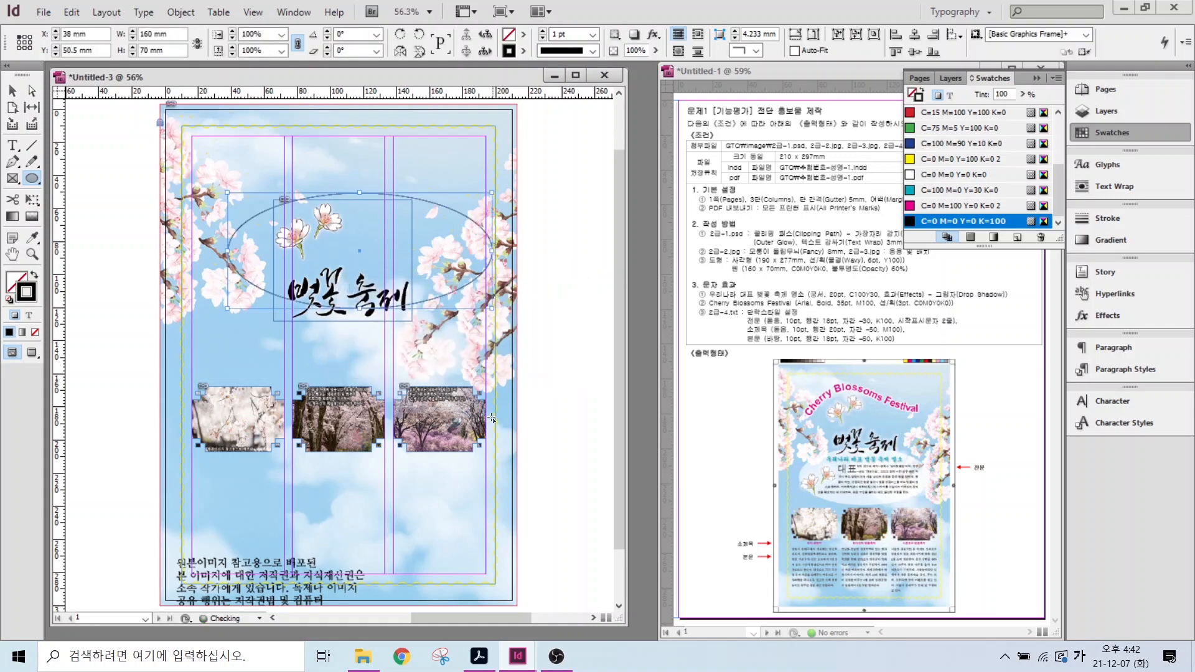
click(35, 278)
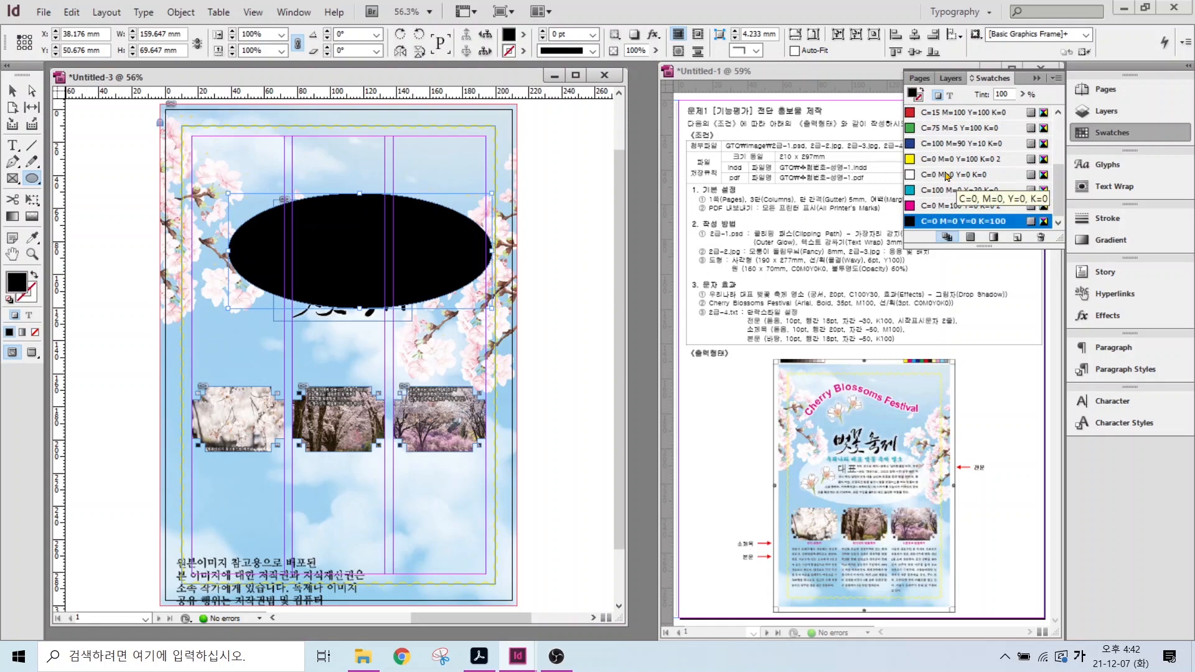
click(947, 175)
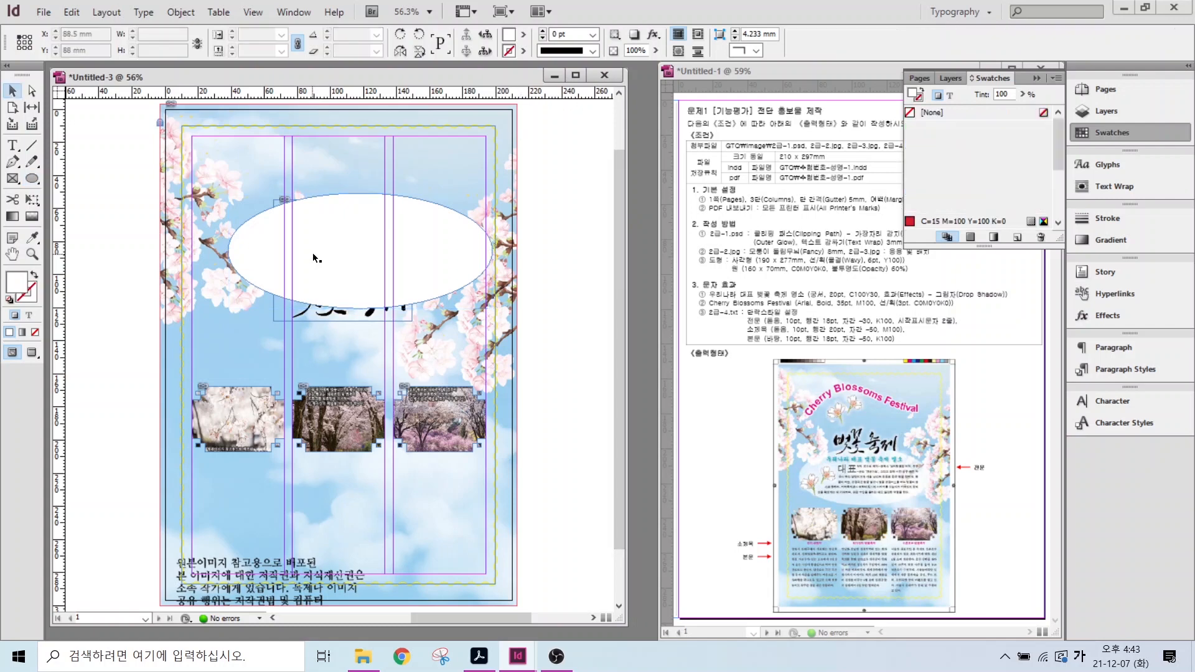
click(314, 252)
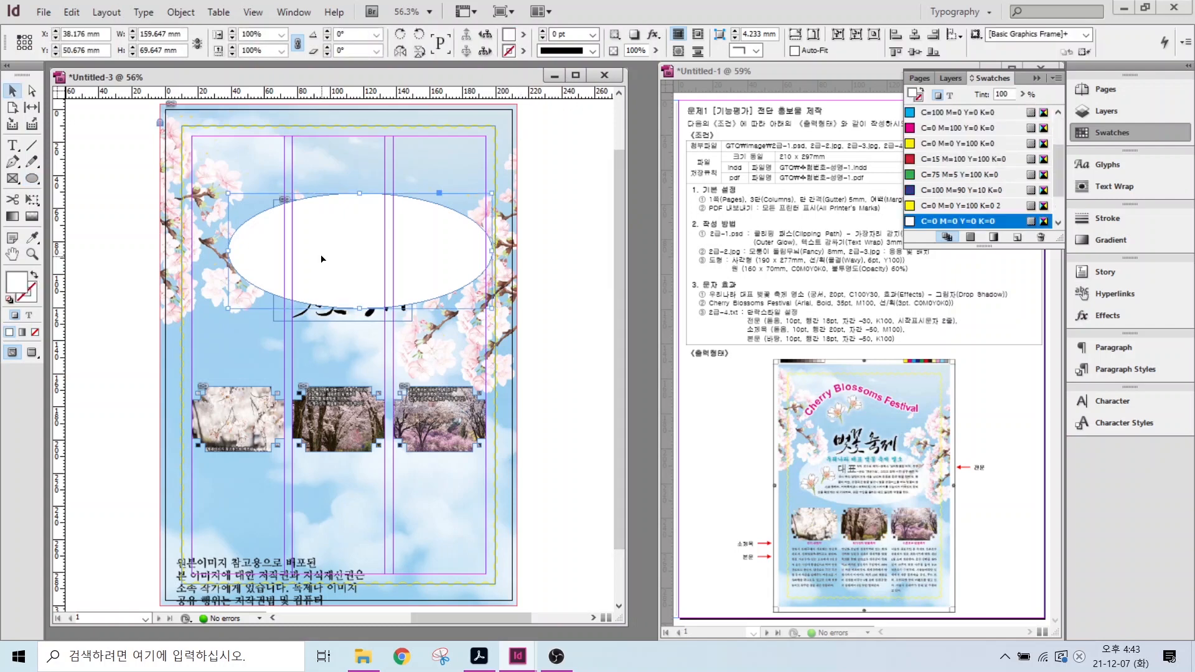
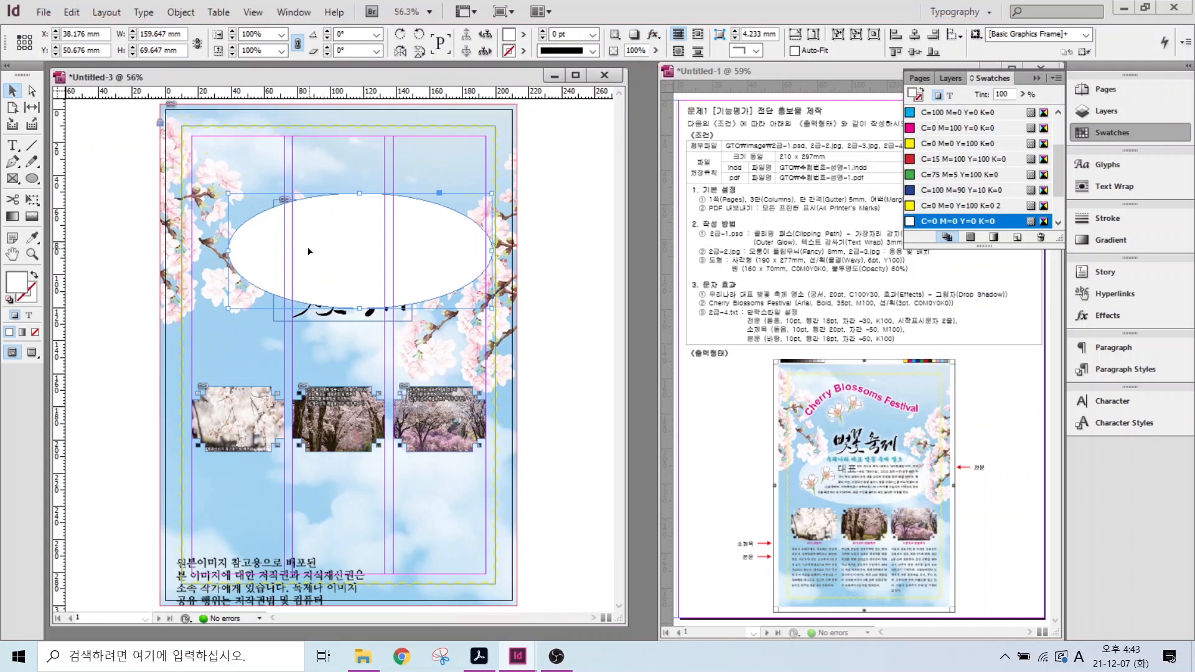
- Set the white ellipse's opacity to 60% and drag it lower on the page
click(621, 49)
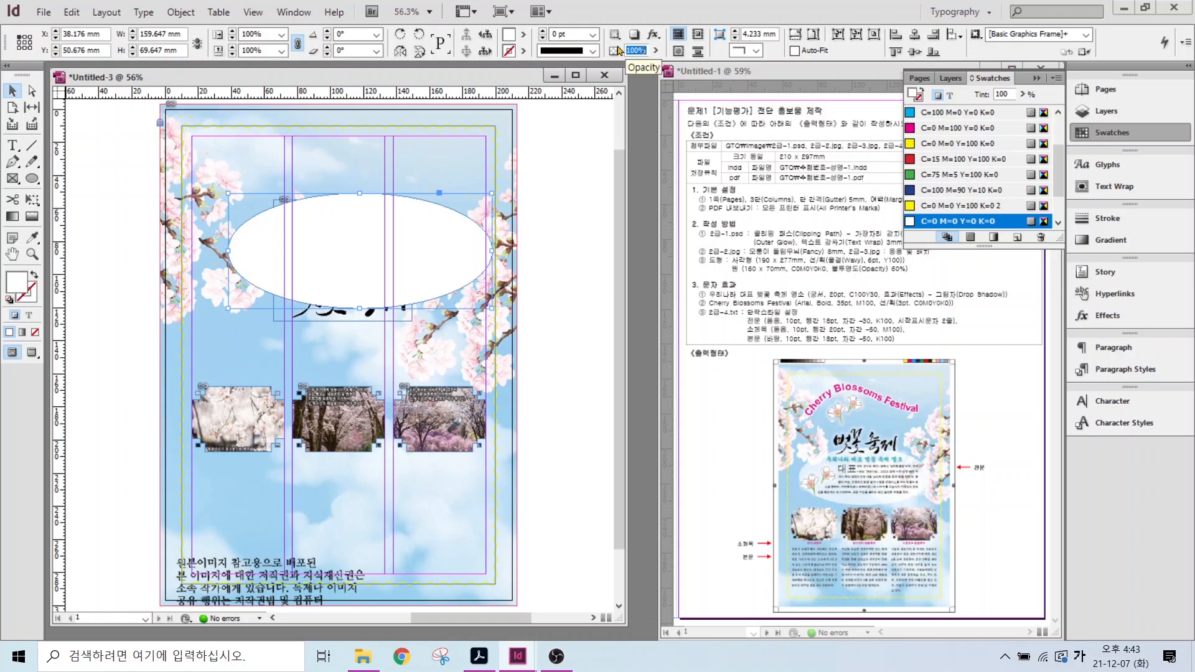
text(60)
key(Return)
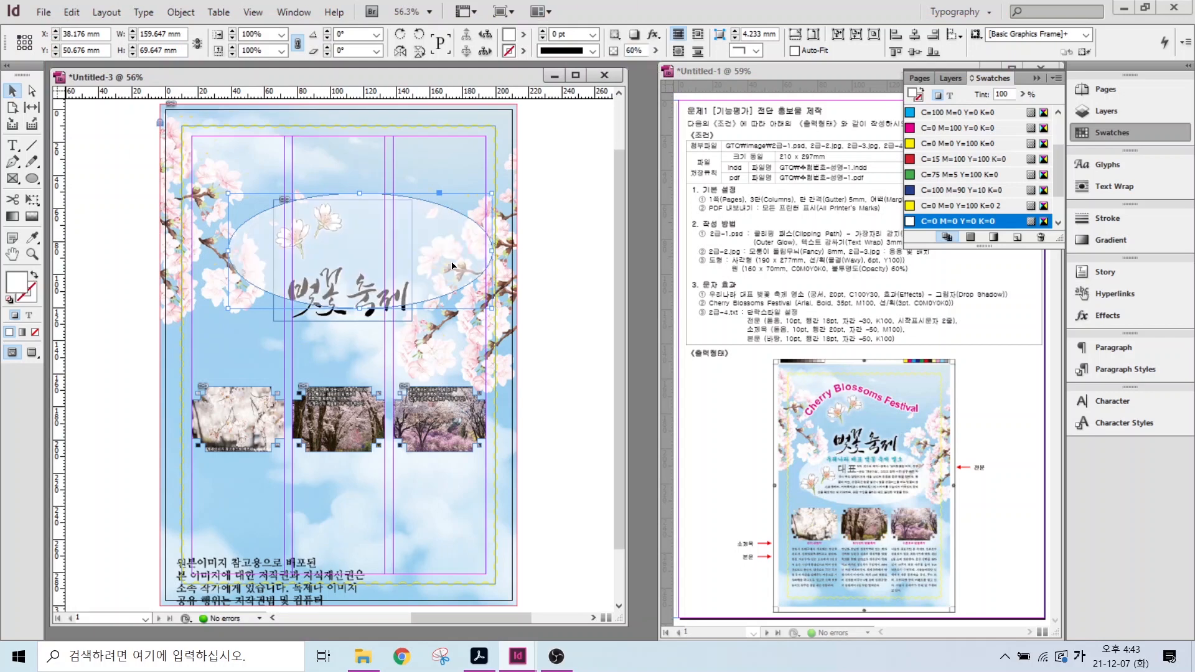
drag(453, 265, 442, 321)
- Bring the title-and-flowers artwork to the front with Arrange > Bring to Front, nudging it into place
click(319, 198)
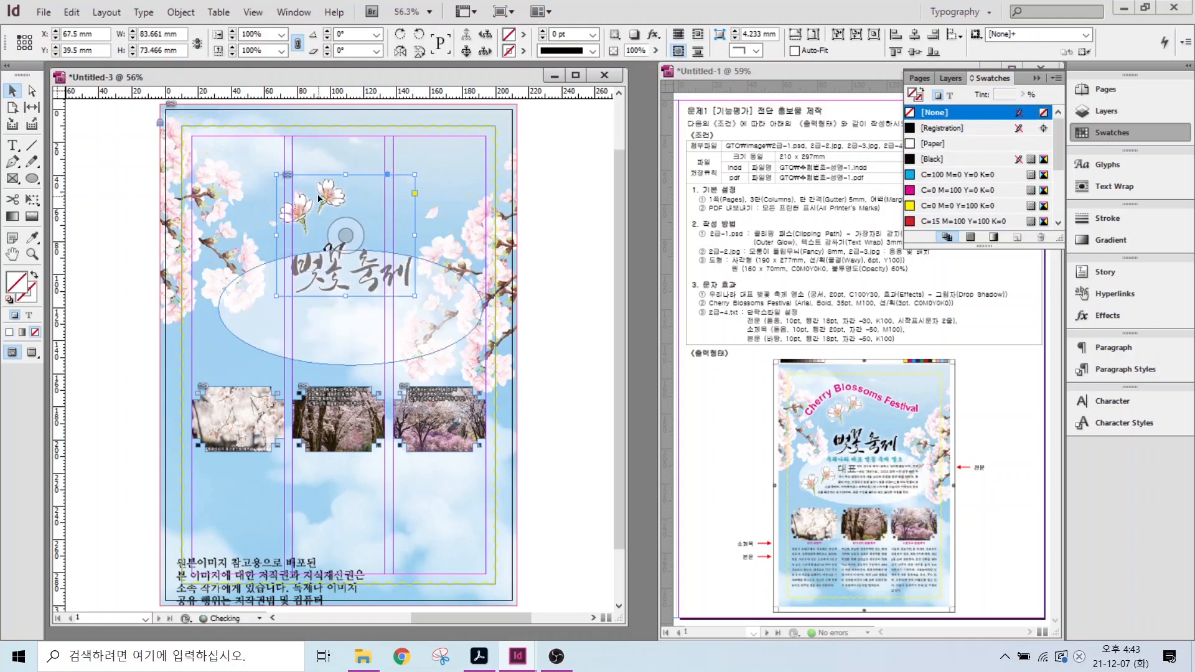
drag(320, 197, 322, 197)
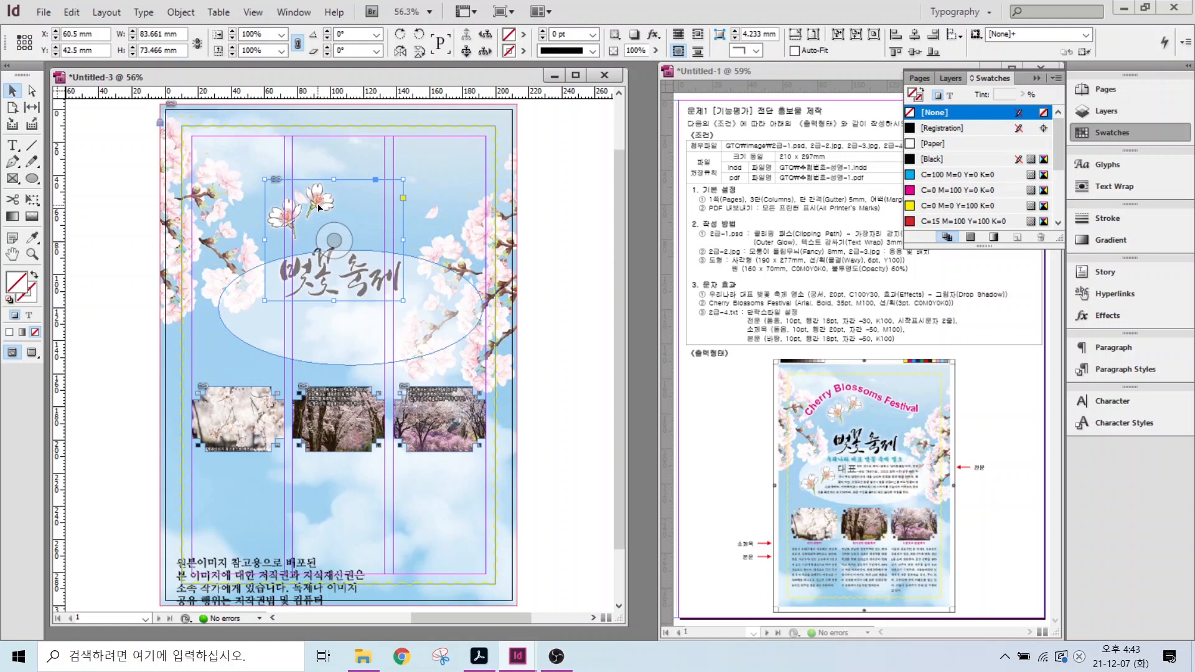
right_click(319, 209)
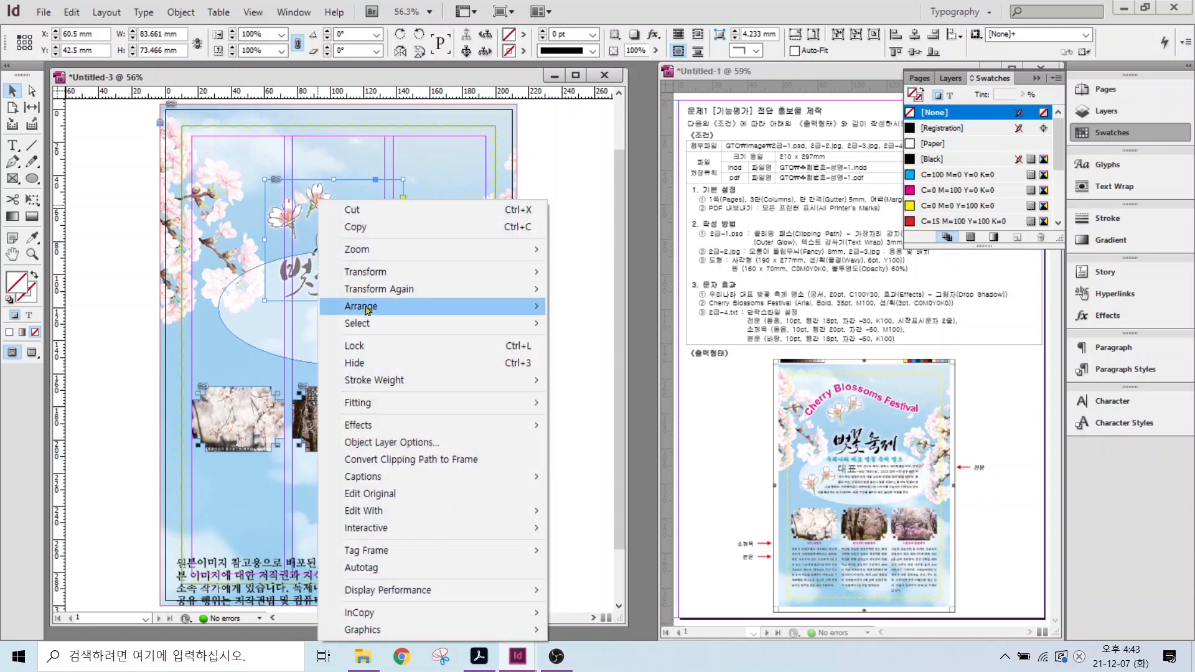
mouse_move(367, 306)
click(590, 311)
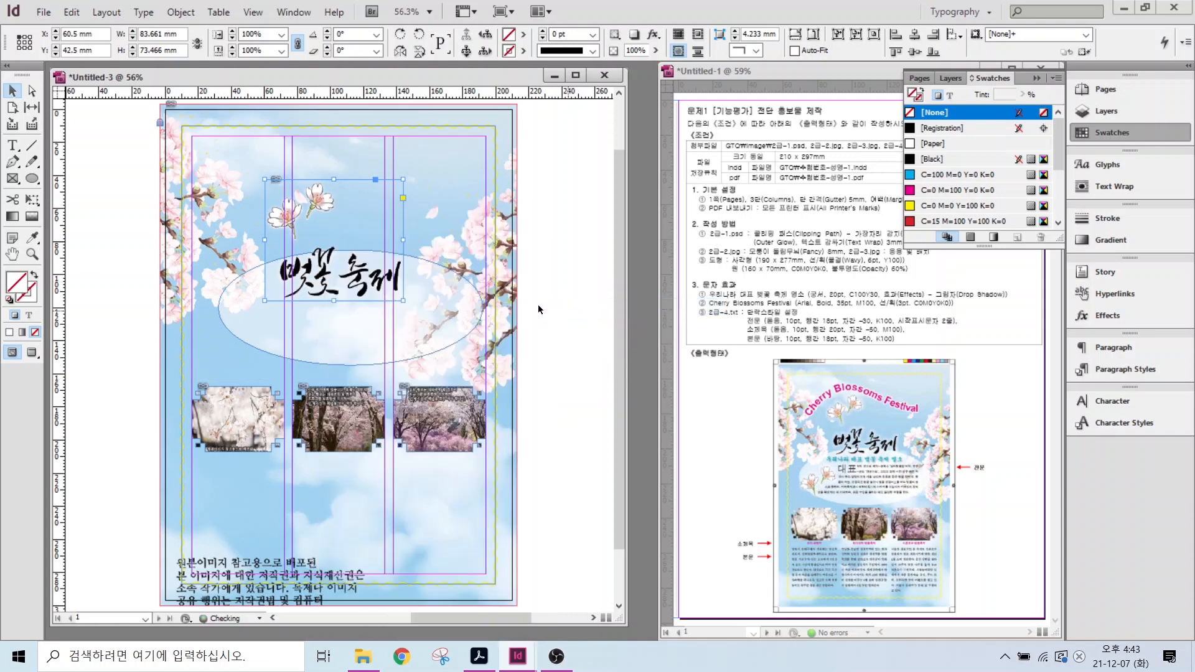
drag(310, 203, 310, 197)
- Move the ellipse further down the page and deselect everything
drag(369, 353, 368, 370)
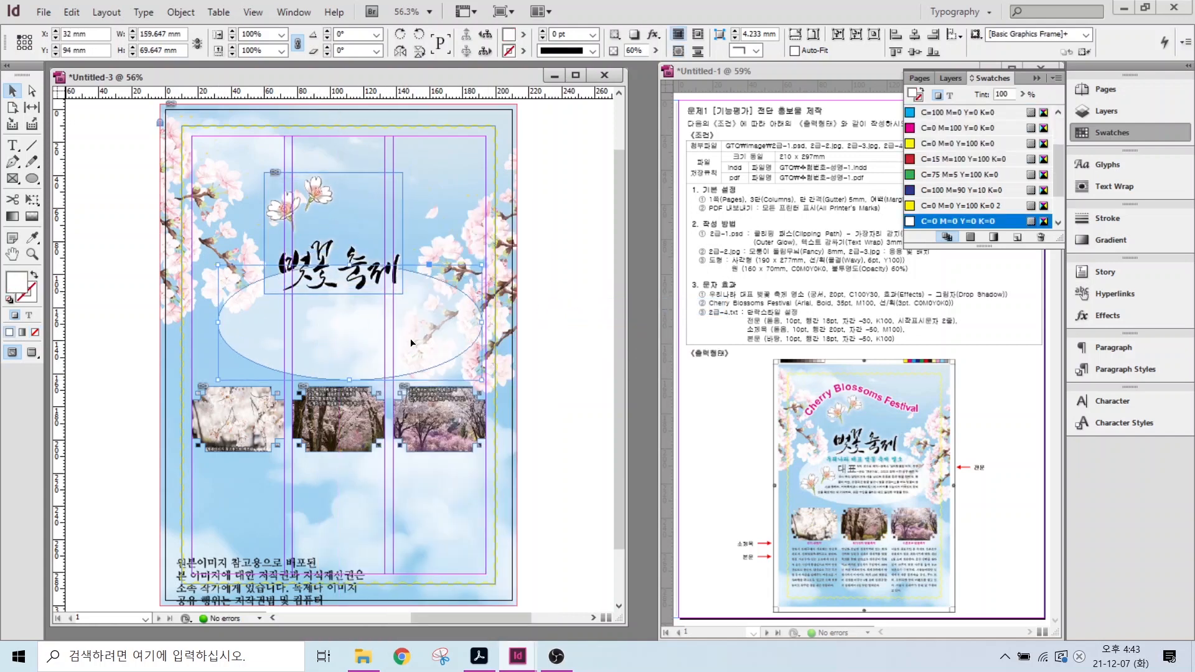
click(583, 331)
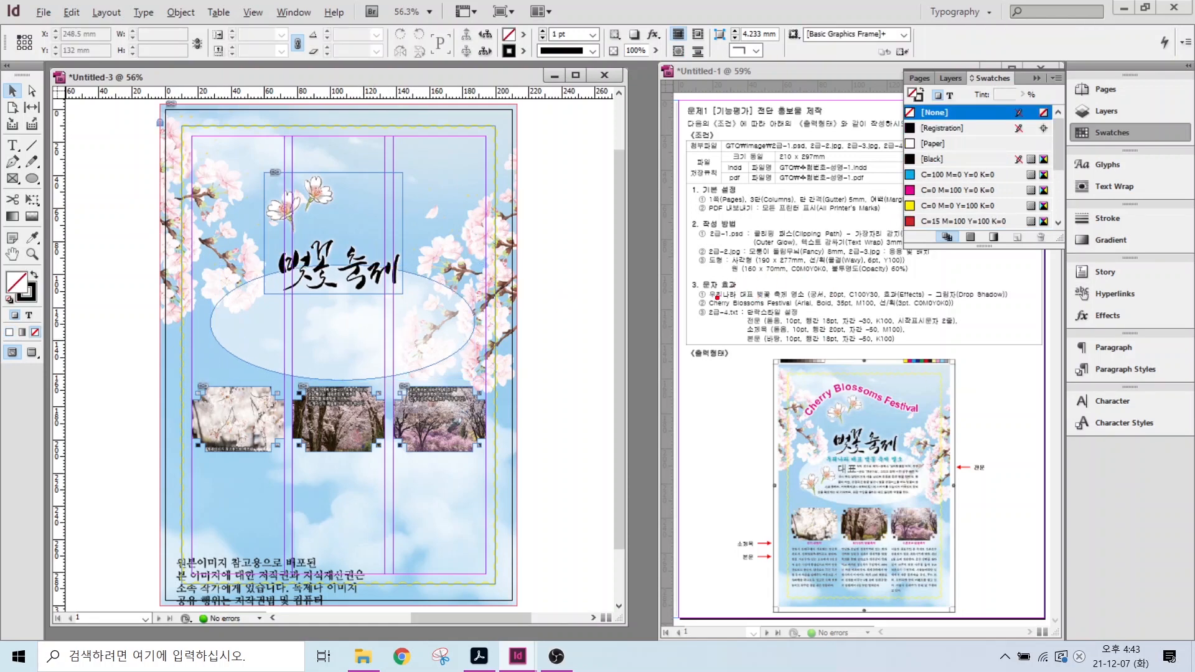
drag(709, 302, 894, 301)
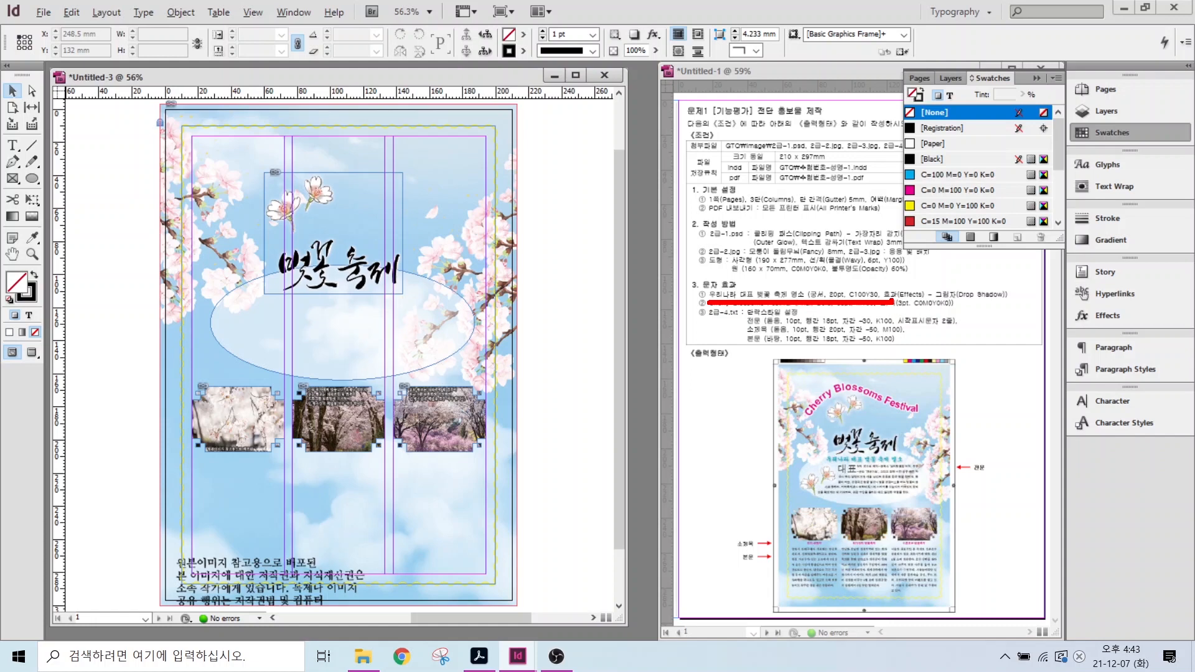
click(11, 145)
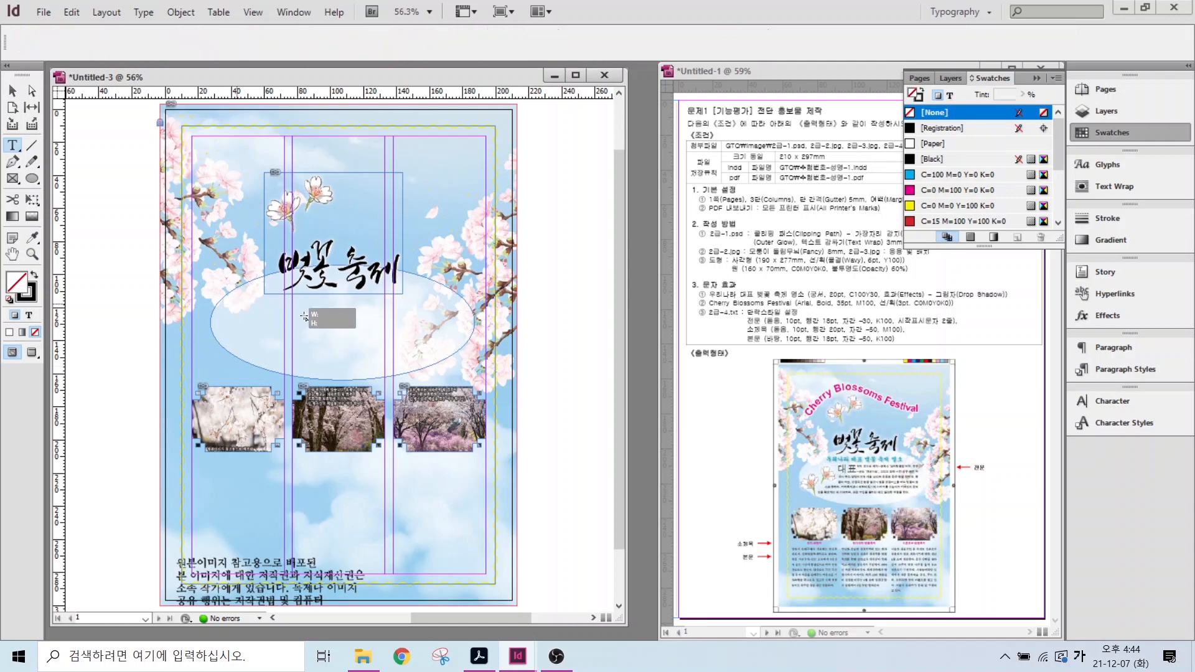
- Draw a text frame inside the ellipse and paste the subtitle 우리나라 대표 벚꽃 축제 명소
mouse_move(238, 304)
mouse_down()
mouse_move(461, 327)
mouse_move(445, 323)
mouse_up()
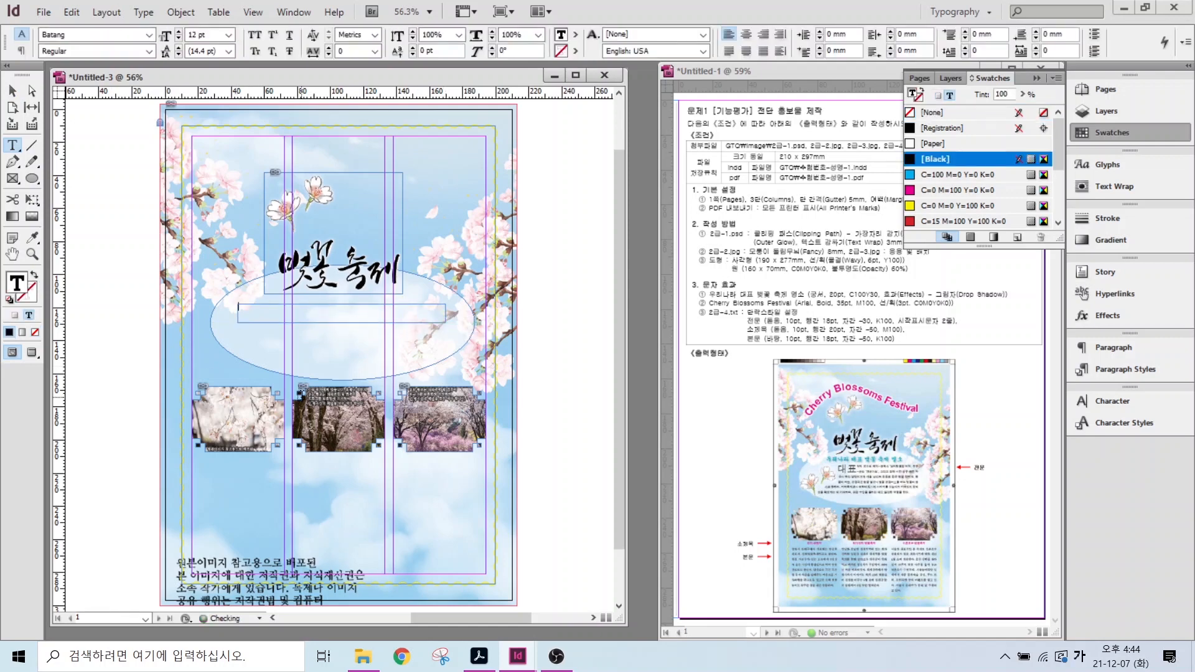
key(ctrl+v)
click(331, 308)
drag(238, 308, 331, 308)
- Set the subtitle in Gungsuh, colour it C=100 M=0 Y=30 K=0, and shift the frame right
click(148, 34)
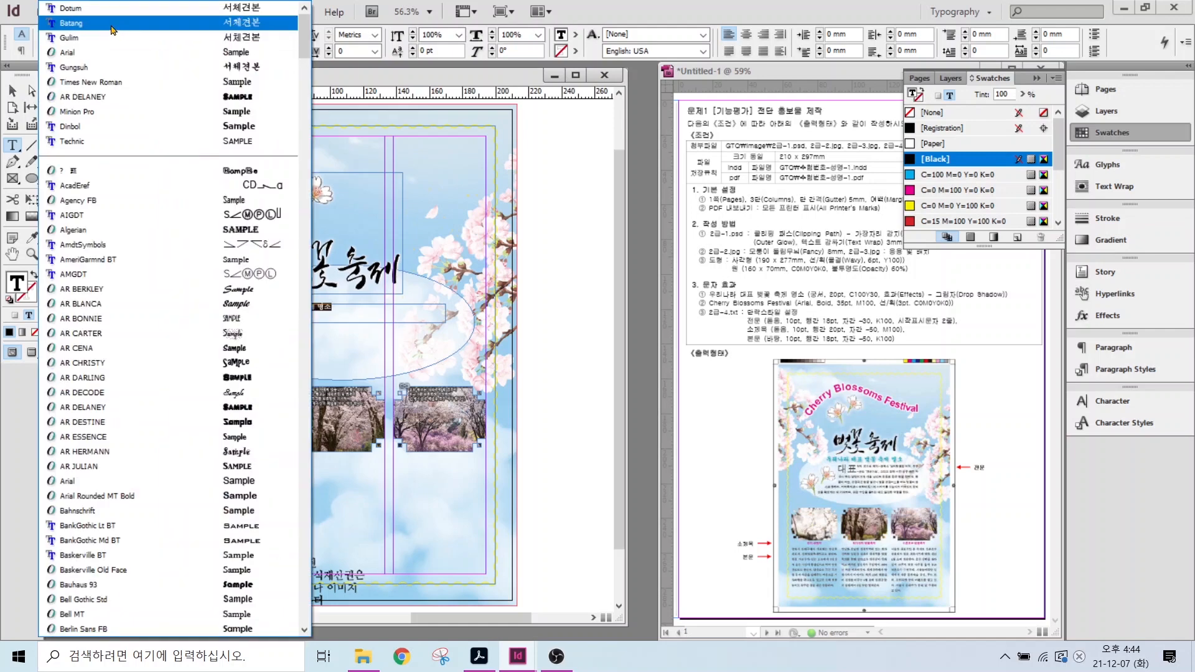
click(118, 67)
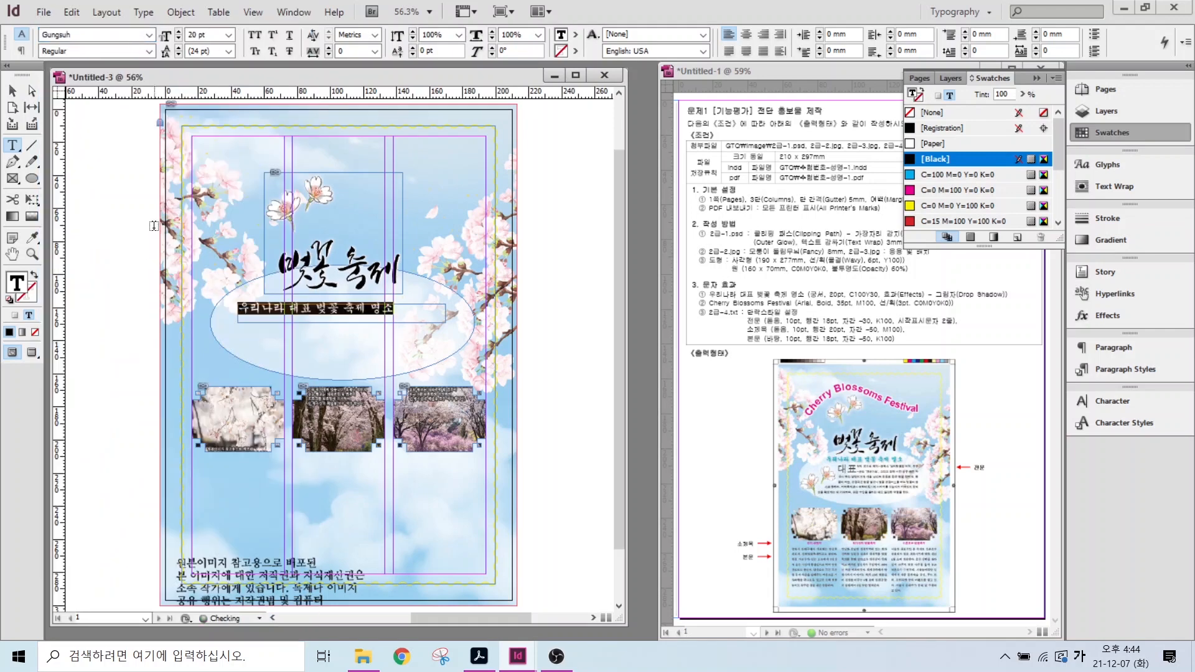
scroll(965, 187, down, 3)
click(953, 189)
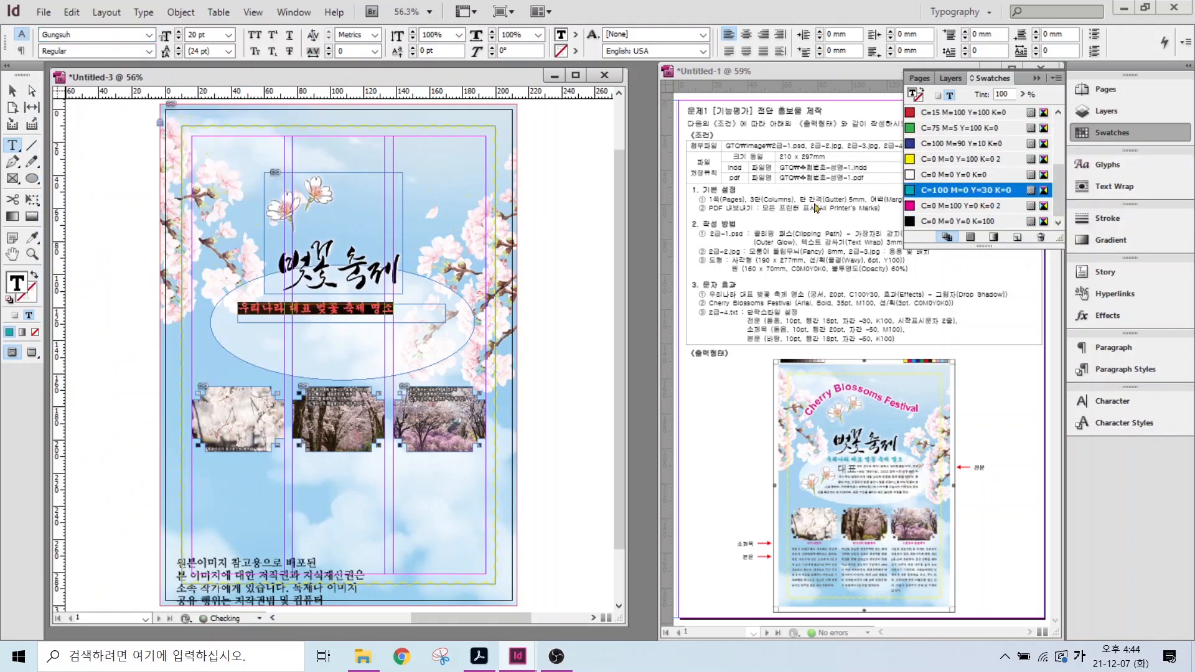
click(12, 91)
drag(322, 311, 343, 298)
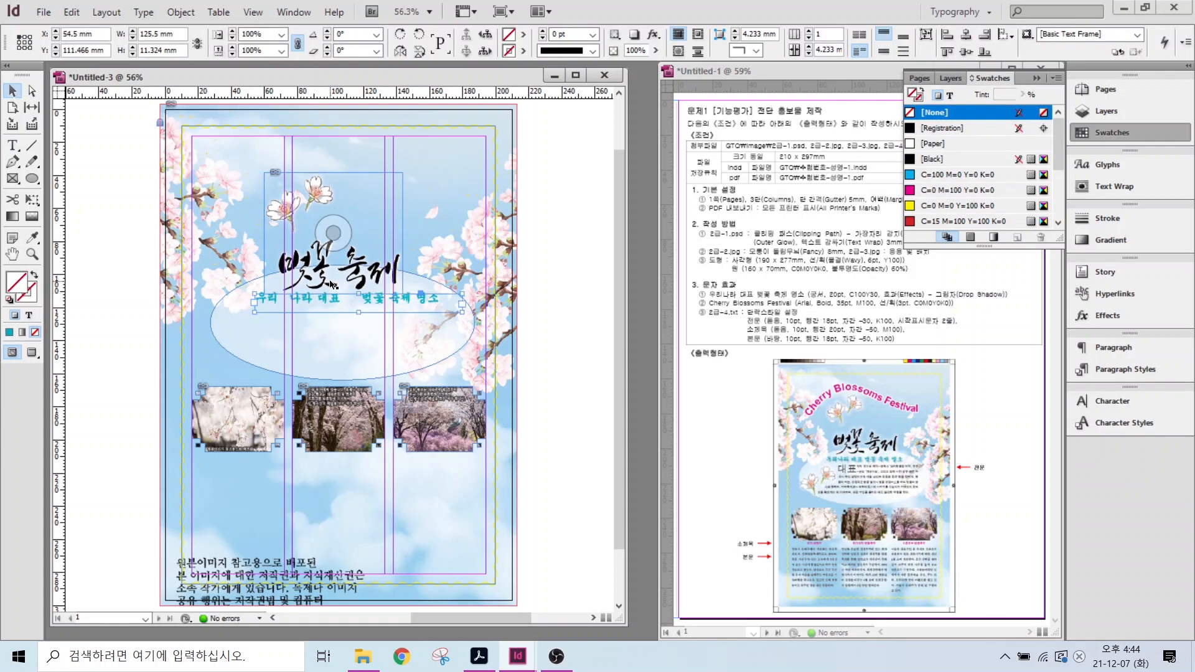
- Add a drop shadow to the subtitle frame with 1 mm X and Y offsets and 50% opacity
right_click(314, 299)
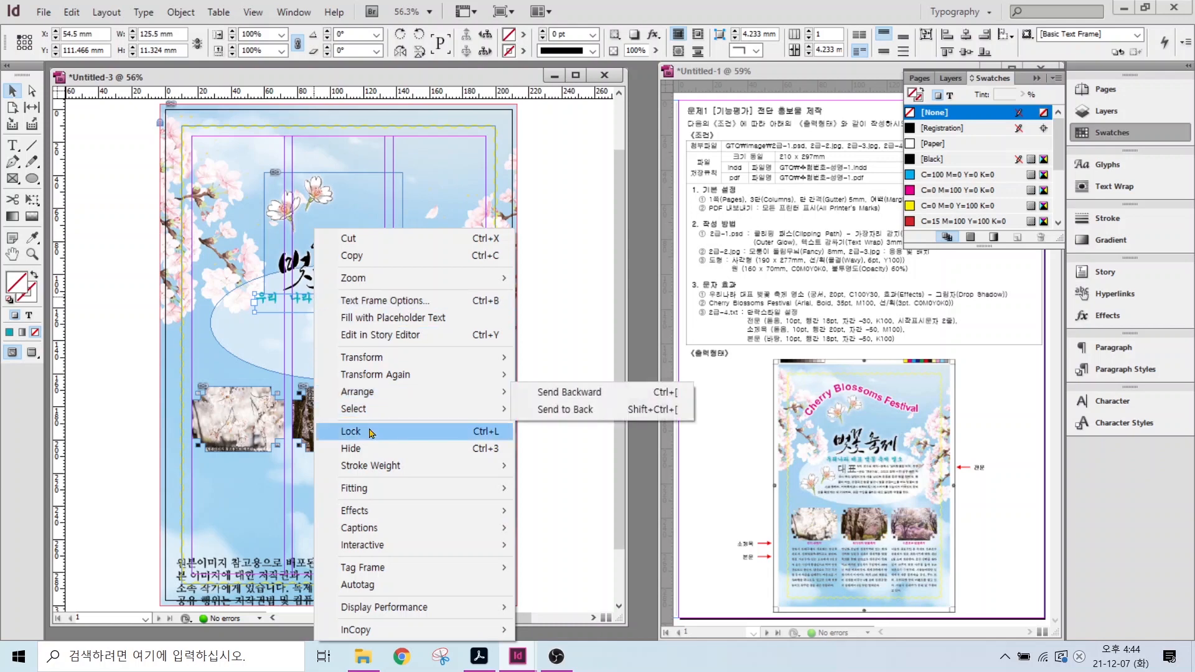
mouse_move(372, 511)
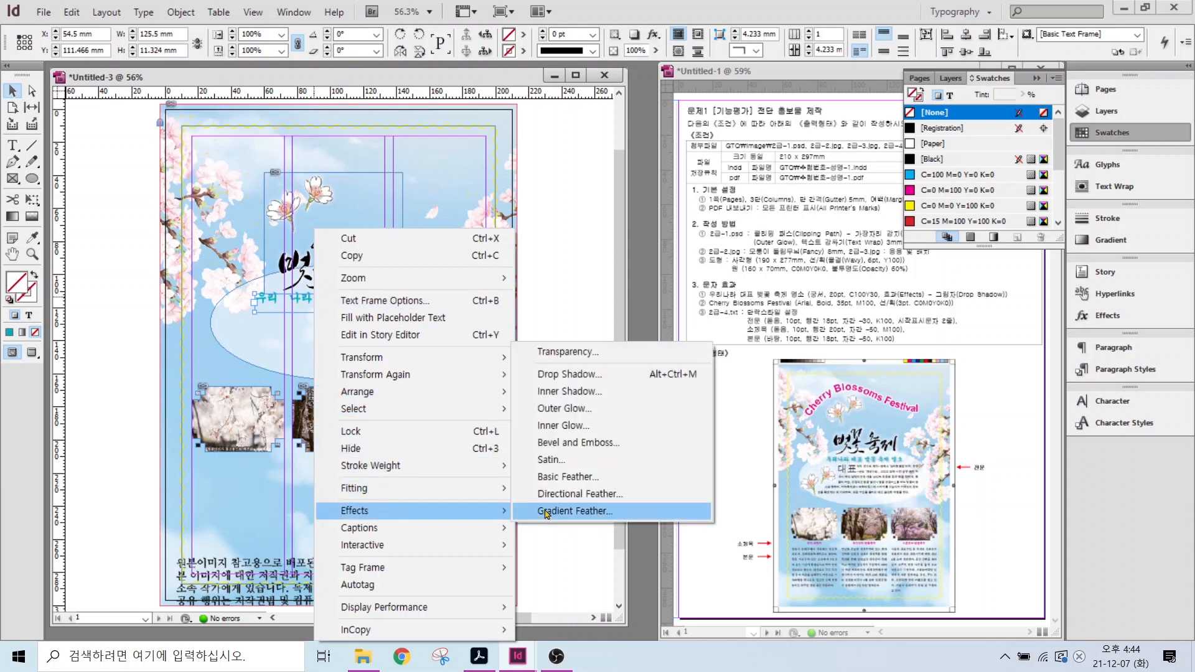
click(567, 374)
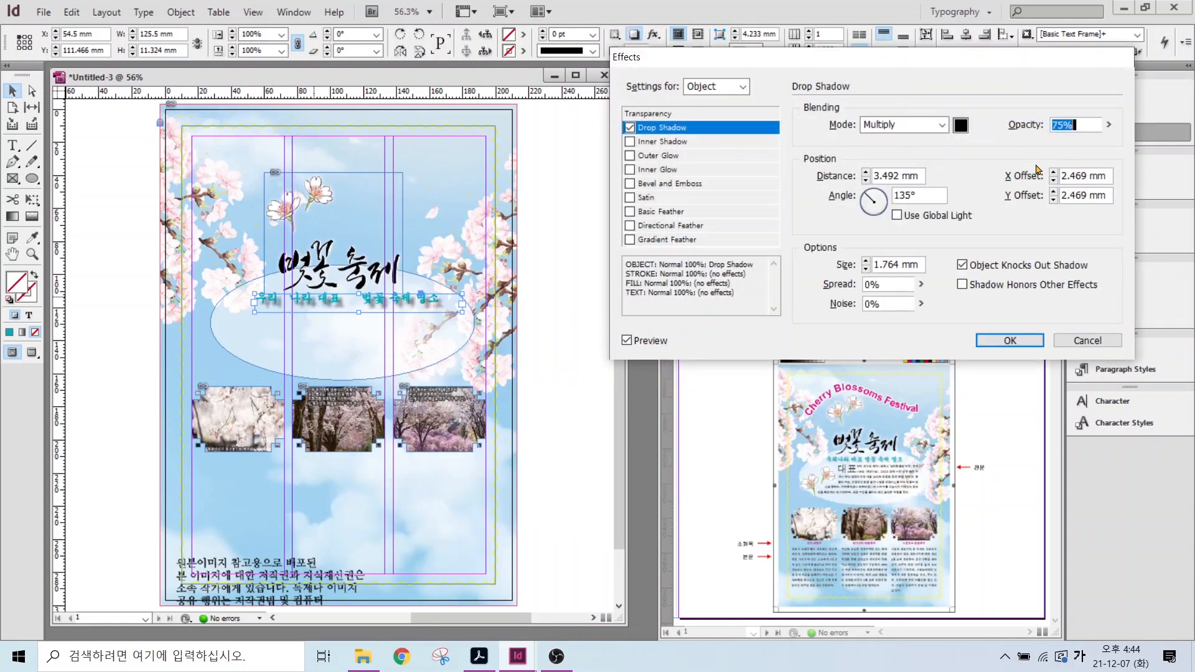
click(1054, 181)
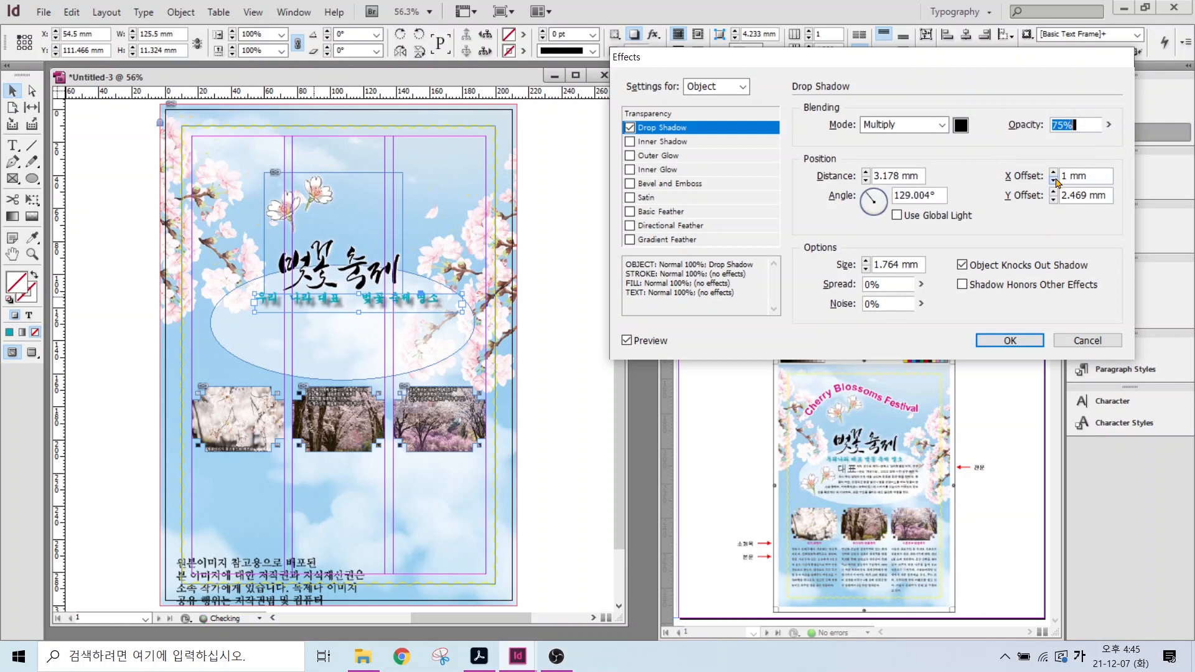
click(1054, 199)
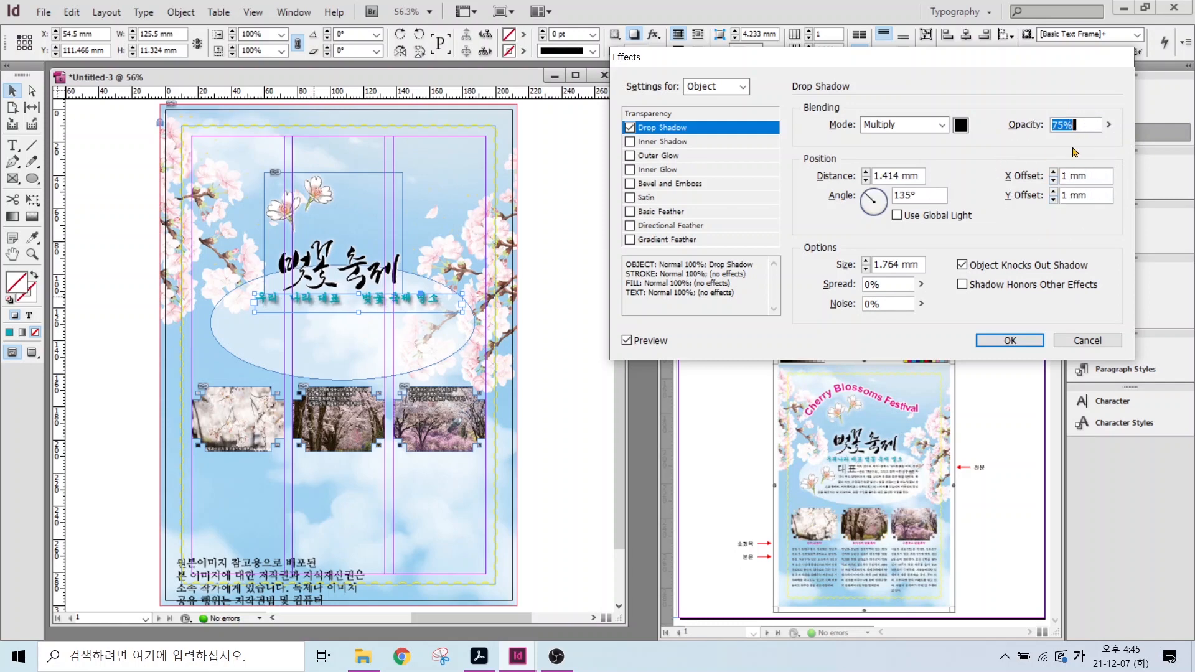
text(50)
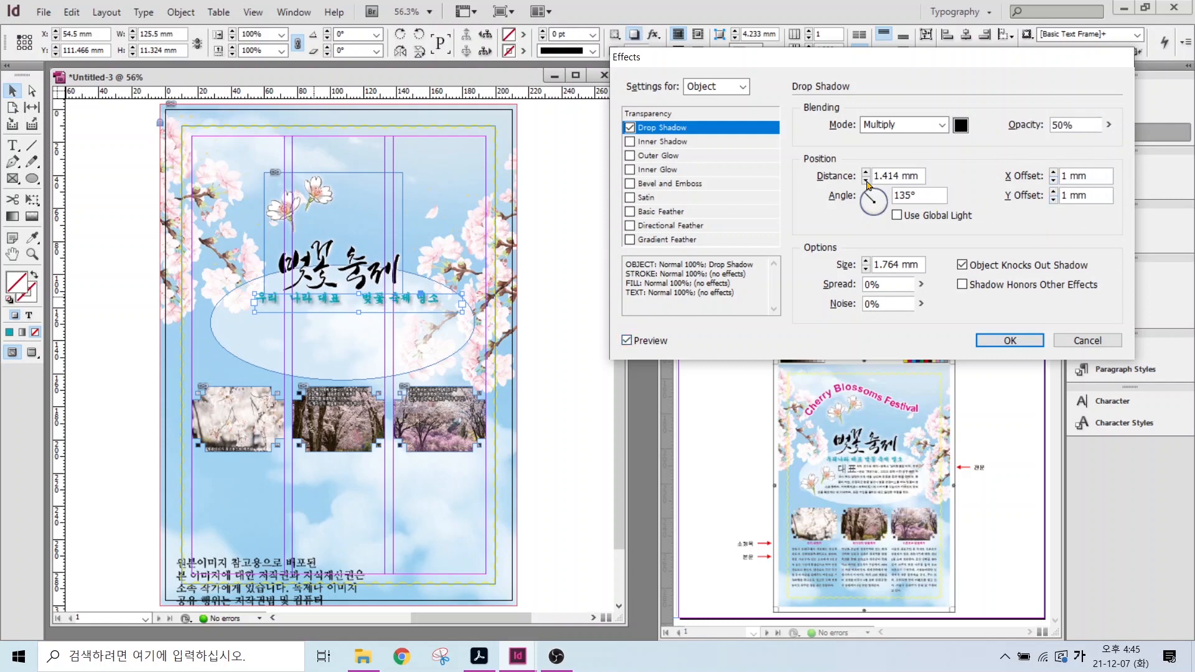
key(Return)
mouse_move(840, 489)
mouse_down()
mouse_move(799, 498)
mouse_move(862, 449)
mouse_move(847, 485)
mouse_up()
mouse_move(300, 227)
mouse_down()
mouse_move(332, 184)
mouse_move(314, 229)
mouse_up()
key(Escape)
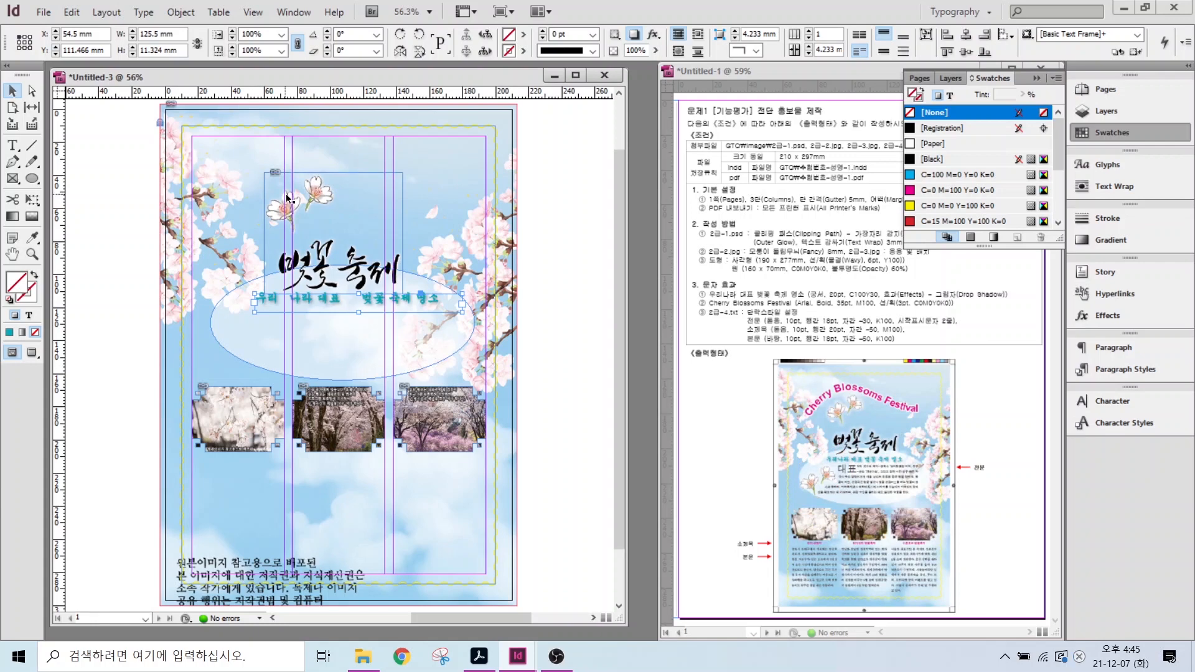
- Duplicate the title artwork, crop the copy to the two flowers, and place it at the ellipse's lower left
click(290, 207)
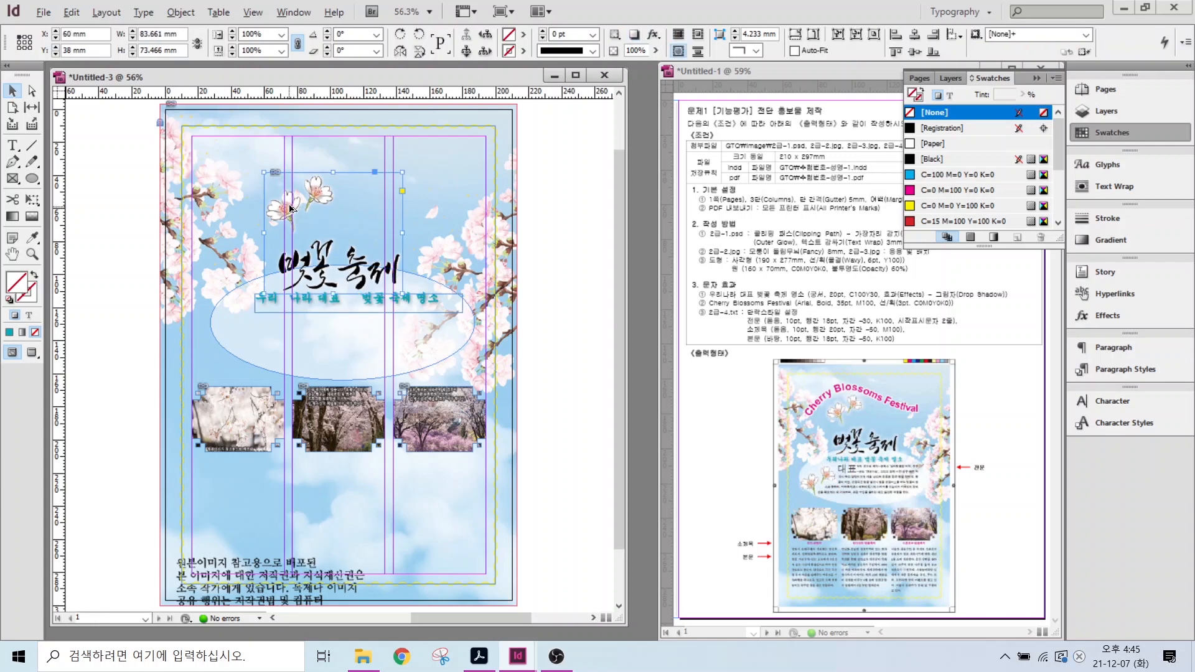
drag(290, 208, 439, 186)
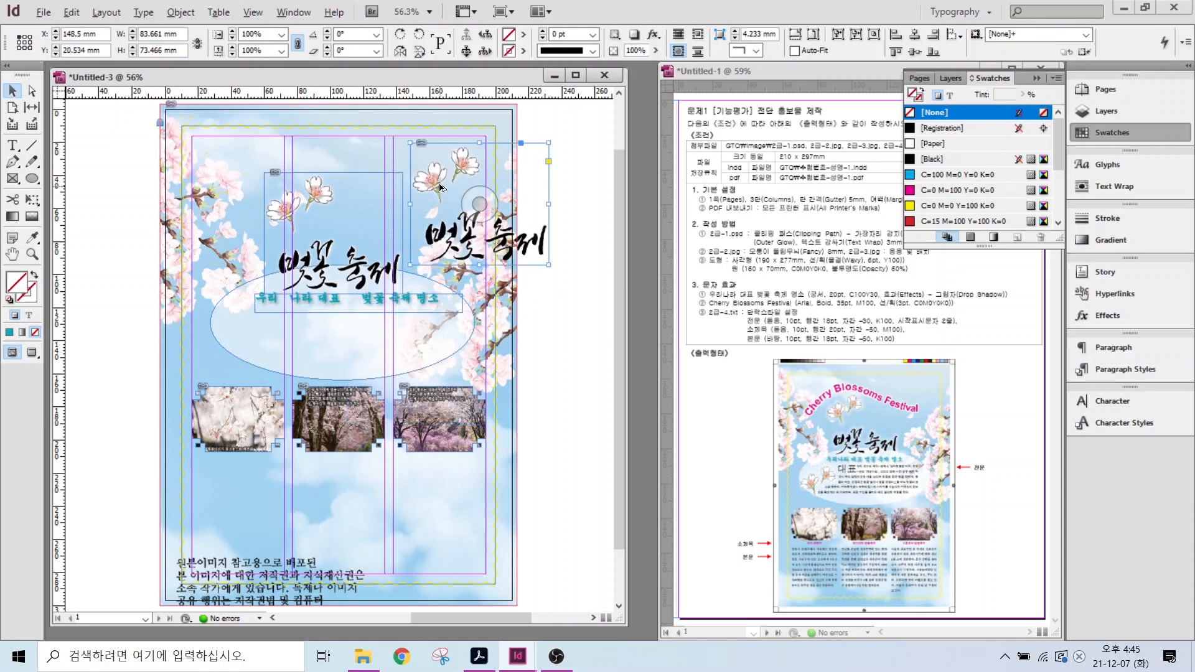
drag(405, 147, 487, 204)
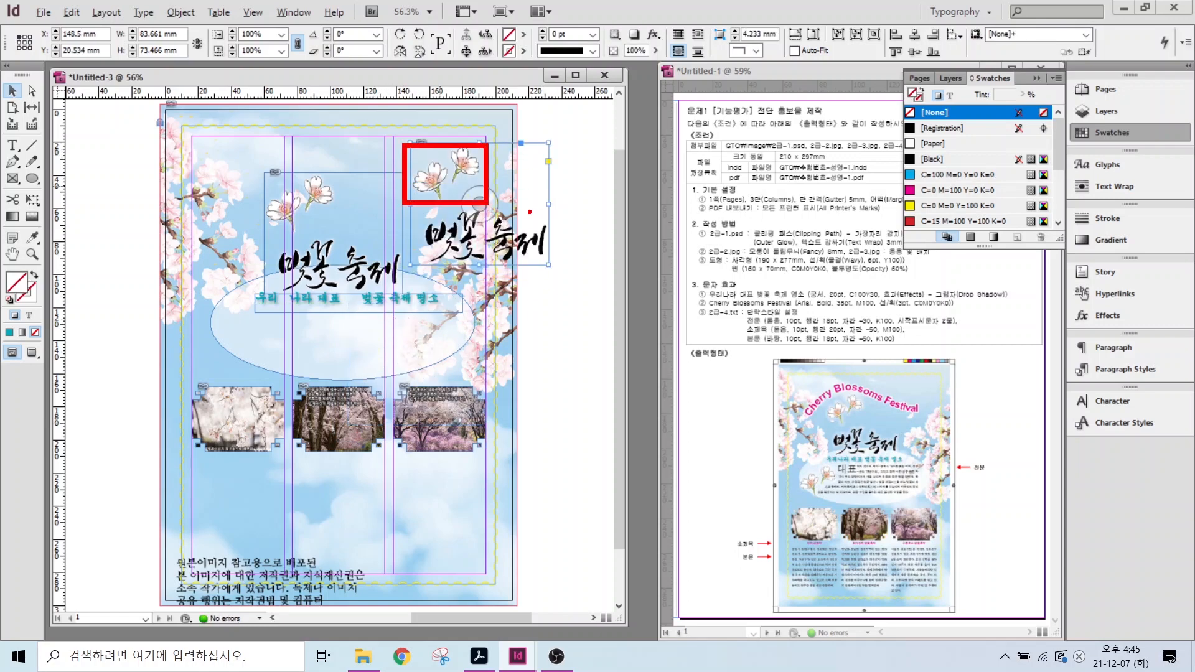
key(Escape)
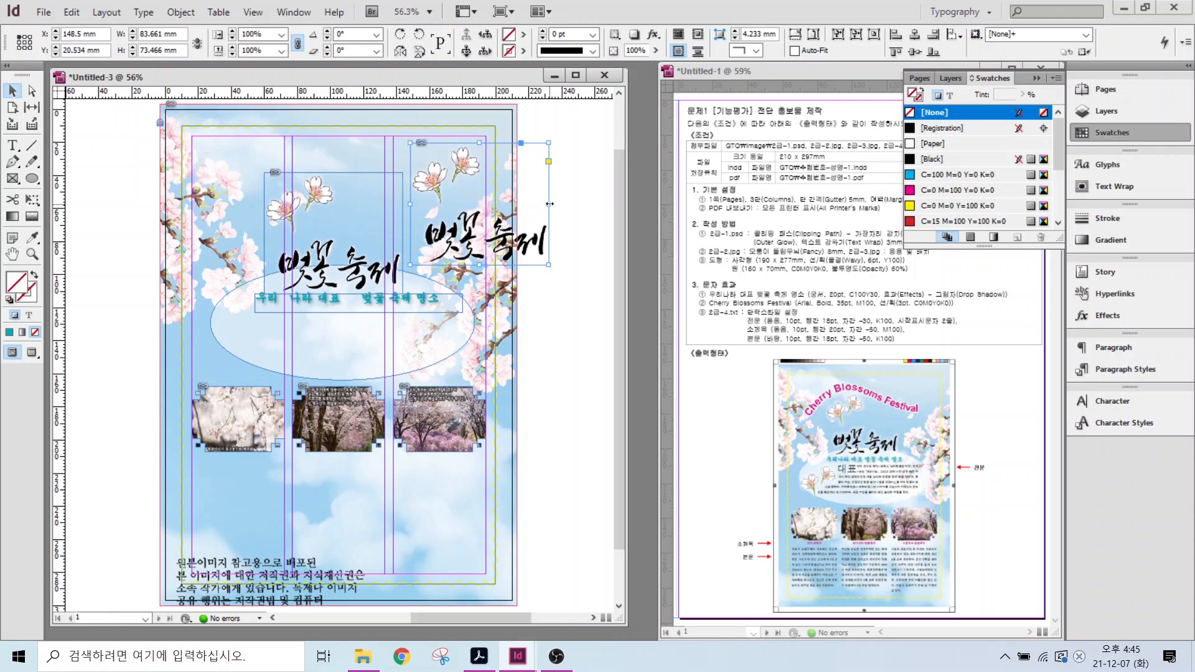
drag(550, 204, 480, 207)
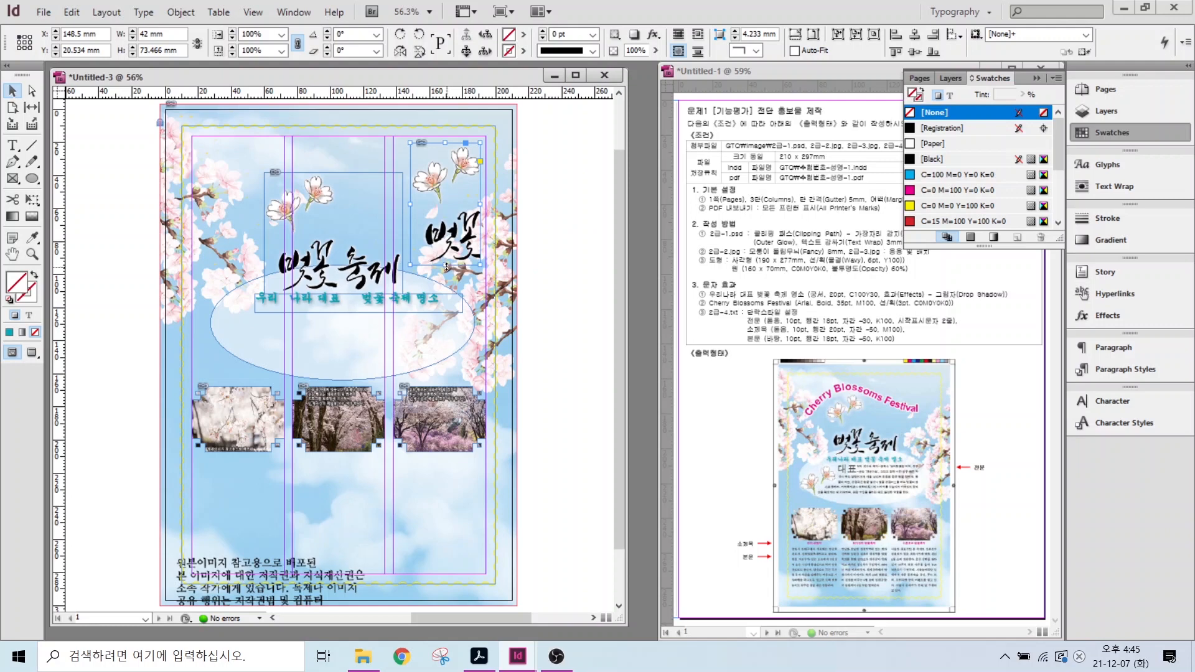
drag(446, 267, 443, 210)
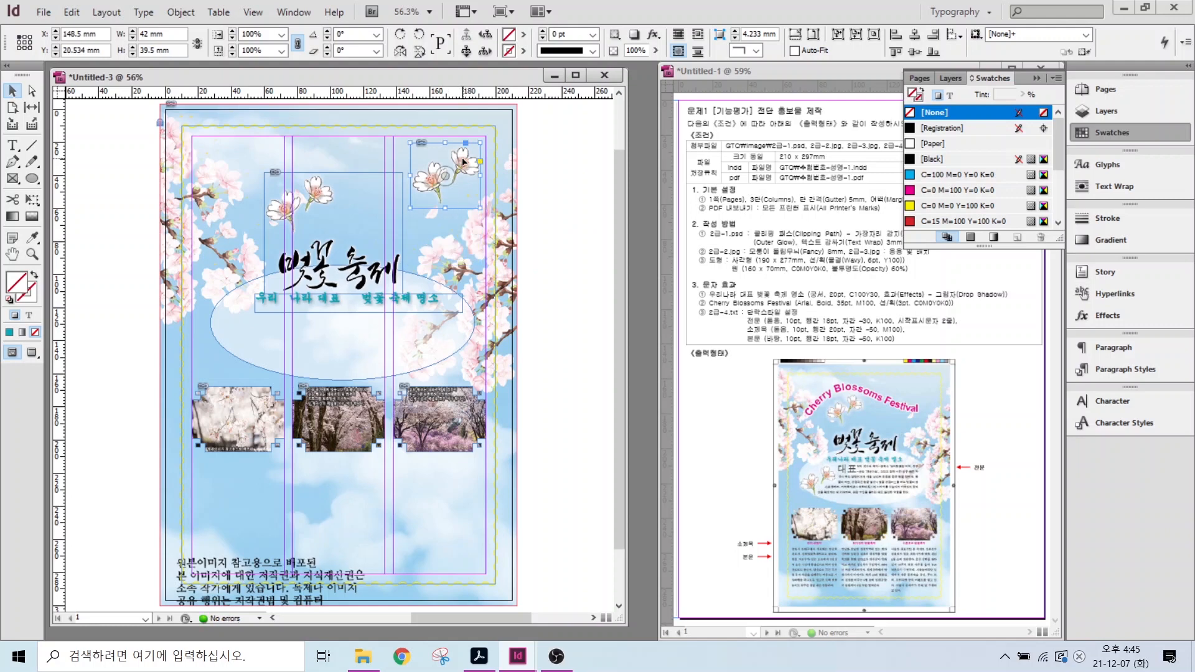
drag(462, 165, 268, 335)
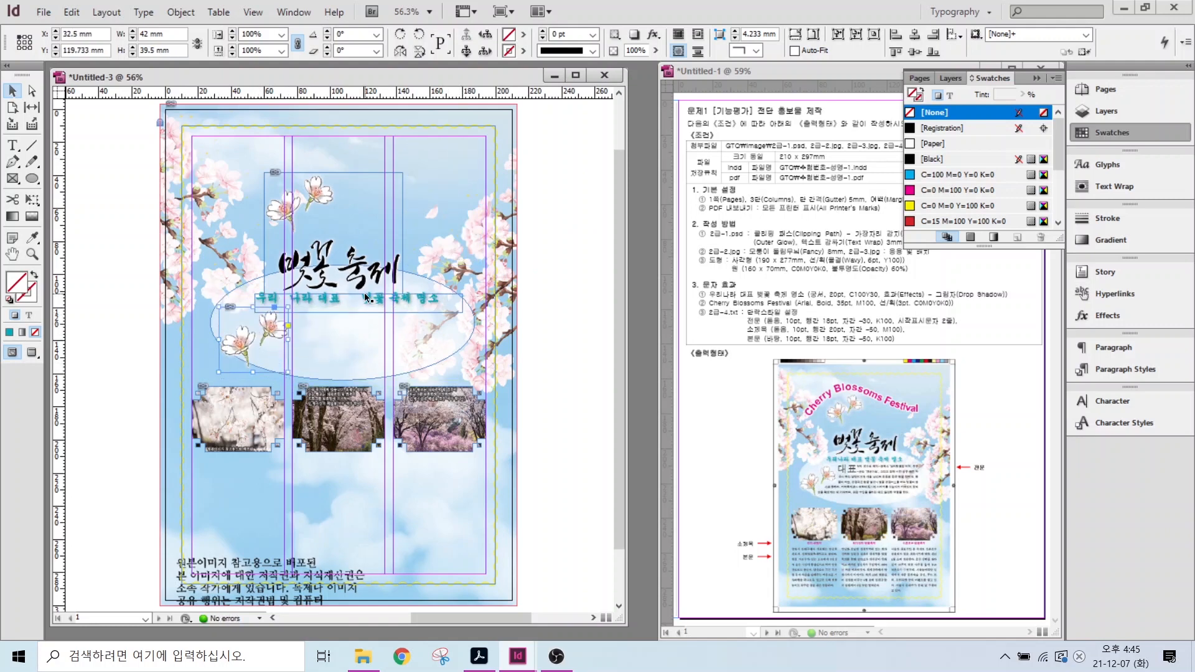
- Nudge the main title artwork and the subtitle frame slightly upward
click(364, 278)
key(Up)
key(Up)
key(Up)
key(Up)
key(Up)
key(Up)
key(Up)
key(Up)
key(Up)
key(Up)
key(Up)
key(Up)
key(Up)
key(Up)
key(Up)
key(Up)
key(Up)
key(Up)
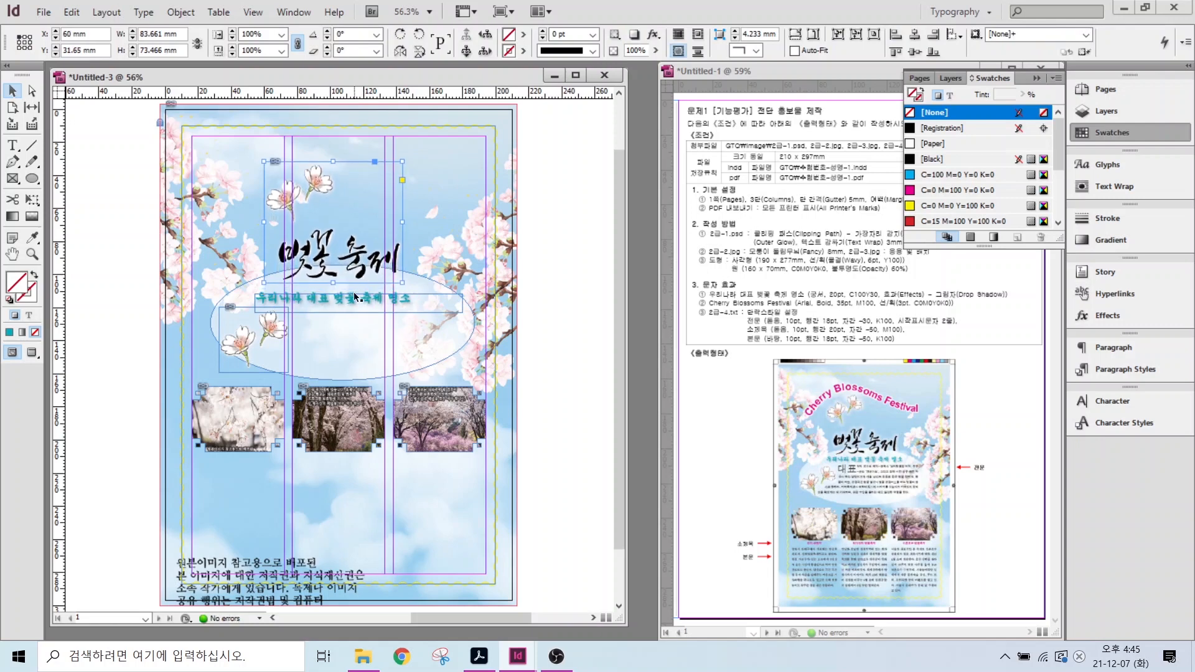
click(354, 301)
key(Up)
key(Up)
key(Up)
key(Up)
key(Up)
key(Up)
key(Up)
key(Up)
key(Up)
key(Up)
key(Up)
key(Up)
key(Up)
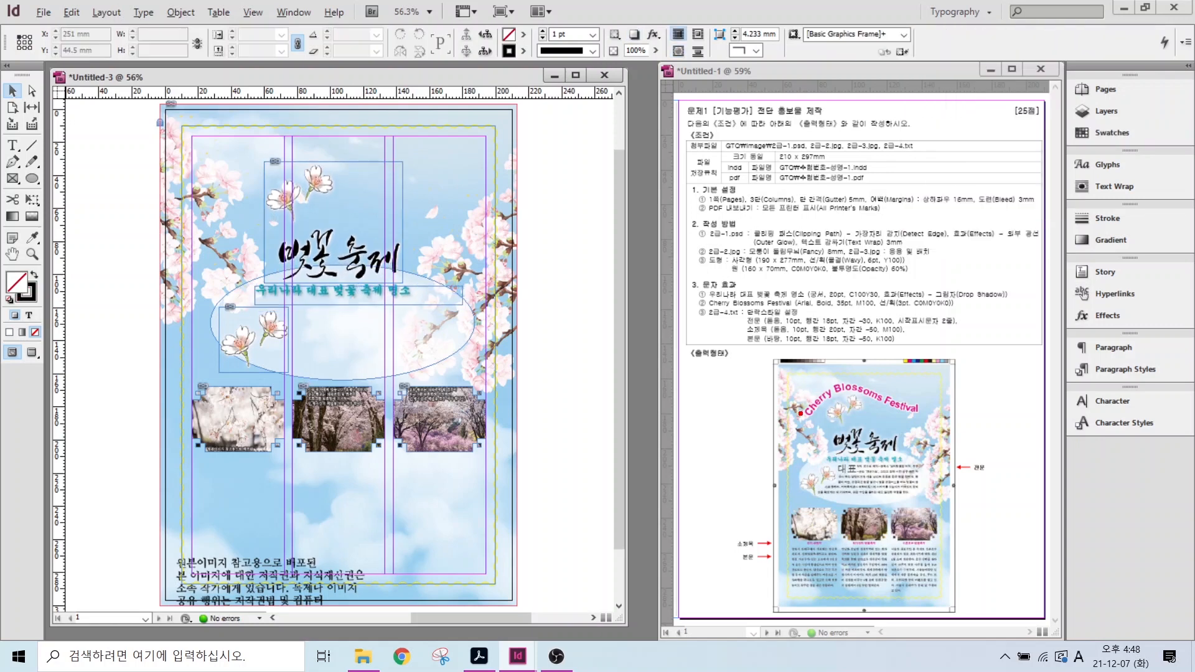
mouse_move(800, 413)
mouse_down()
mouse_move(817, 390)
mouse_move(865, 378)
mouse_move(938, 413)
mouse_up()
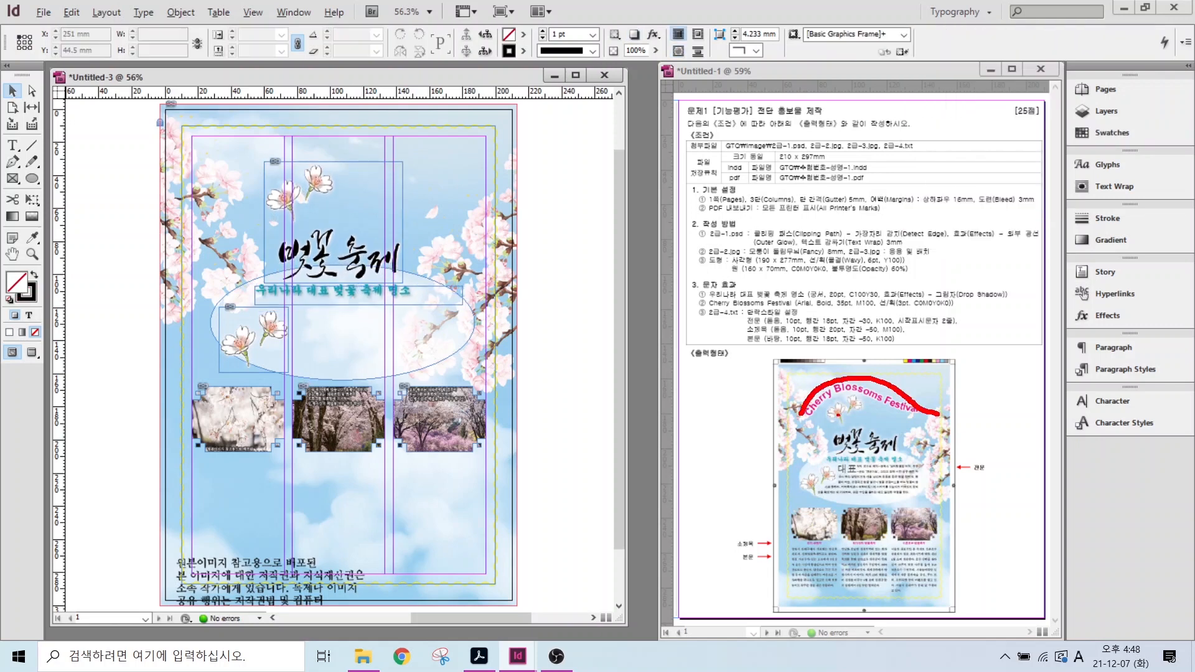
key(Escape)
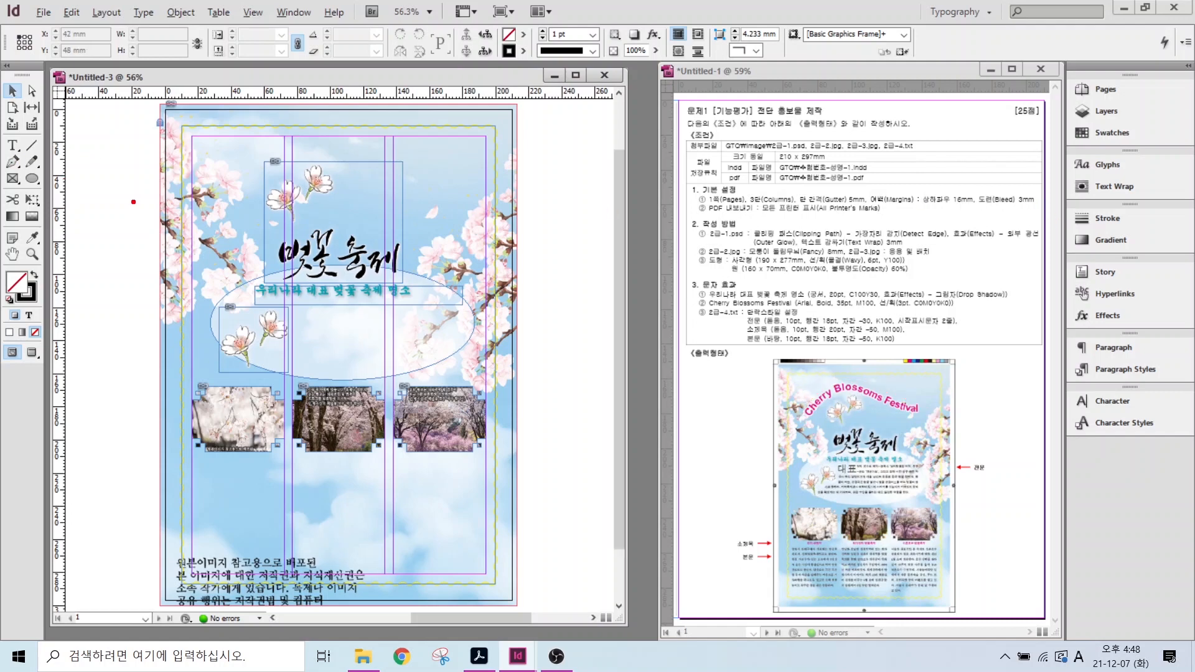
mouse_move(167, 227)
mouse_down()
mouse_move(190, 191)
mouse_move(232, 170)
mouse_move(274, 166)
mouse_move(409, 213)
mouse_move(483, 204)
mouse_up()
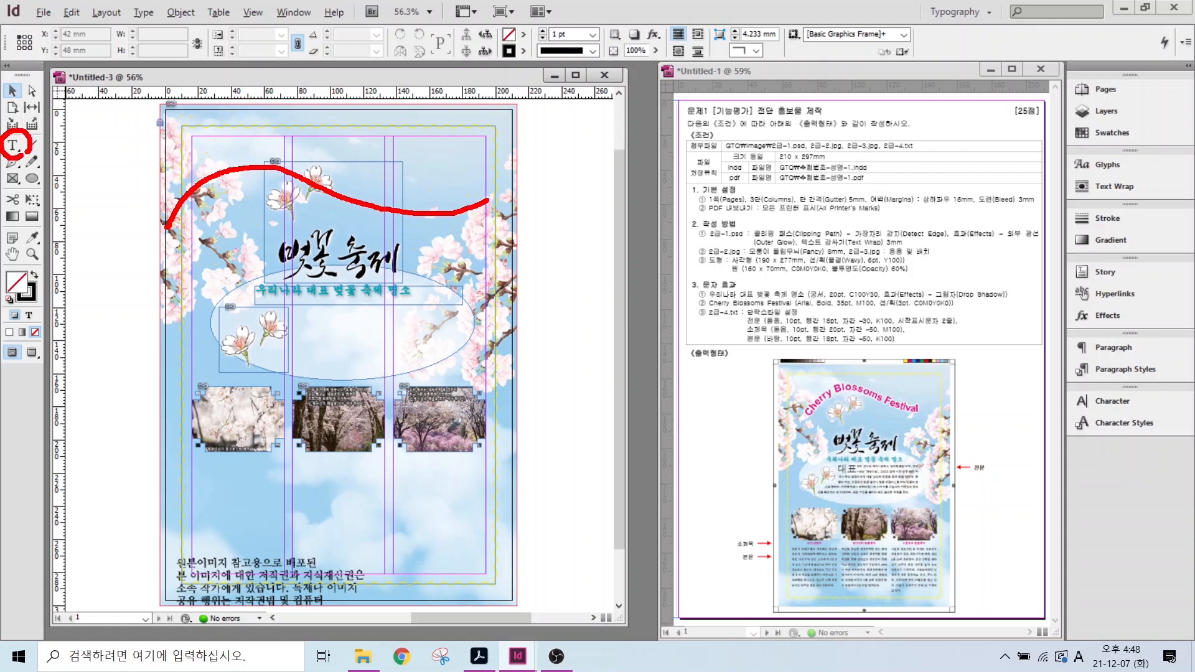
key(Escape)
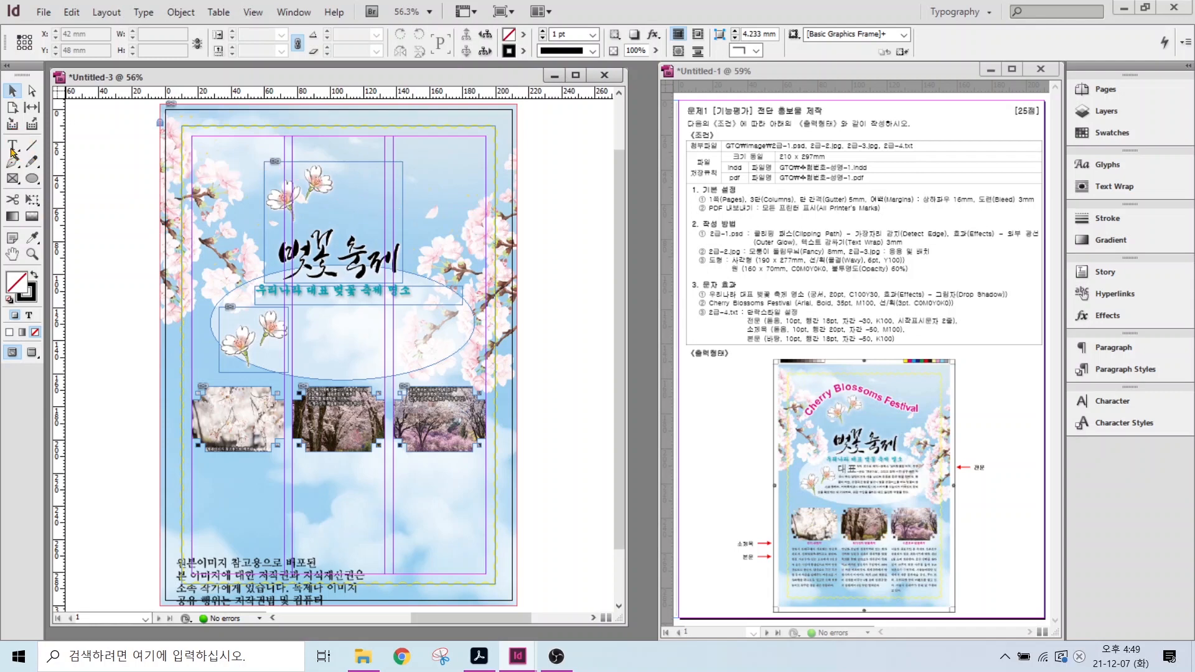
- Draw a three-anchor wavy Pen path across the top above the title, then raise its top edge
click(13, 152)
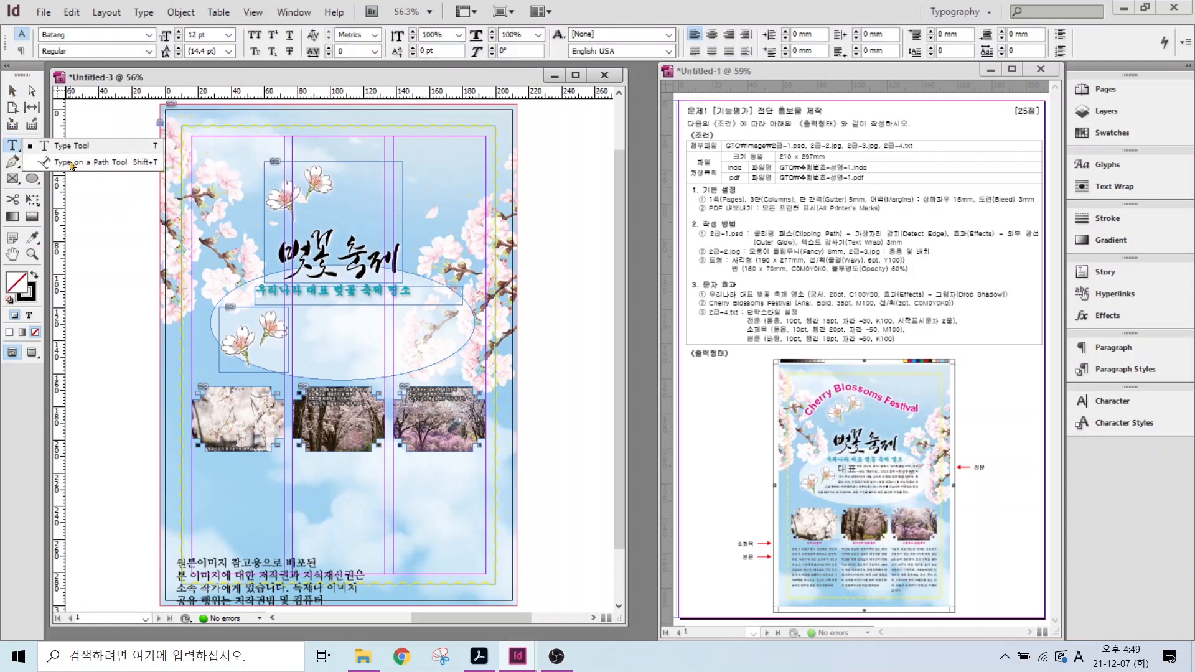
click(16, 163)
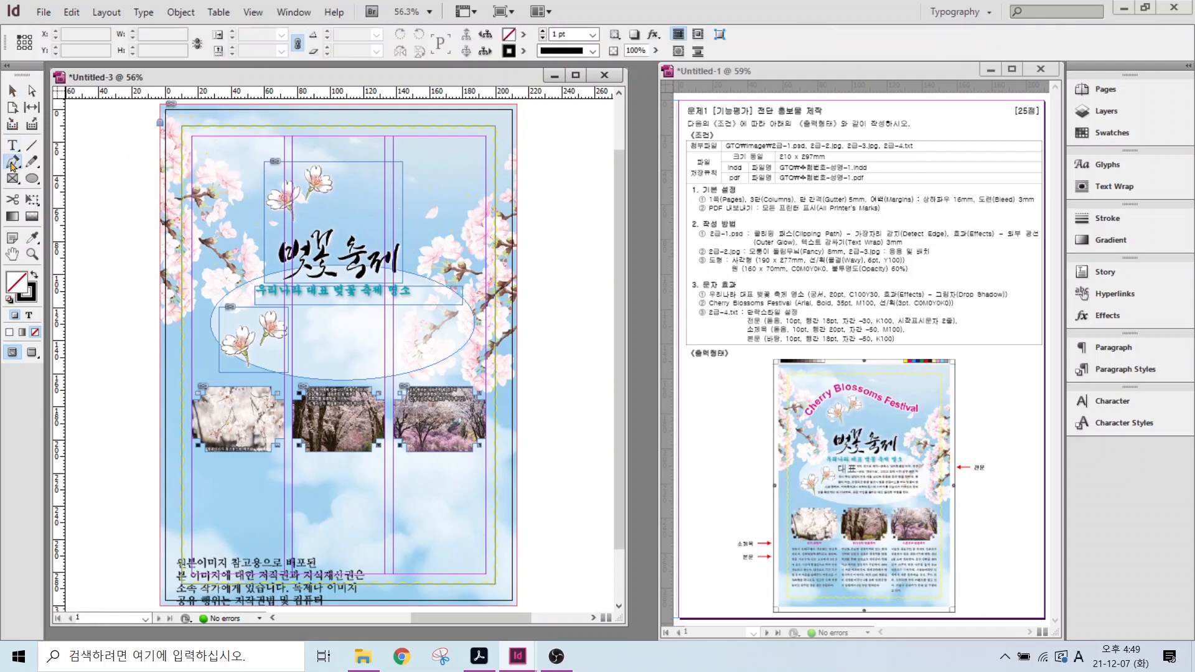
click(221, 222)
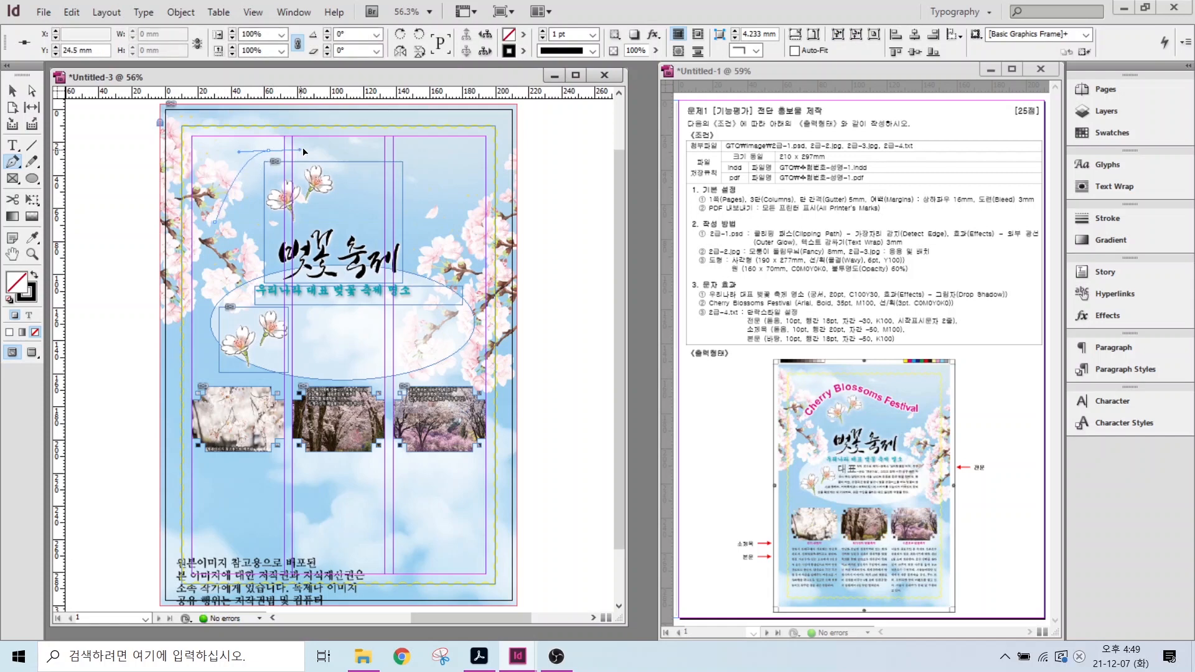
drag(269, 151, 318, 144)
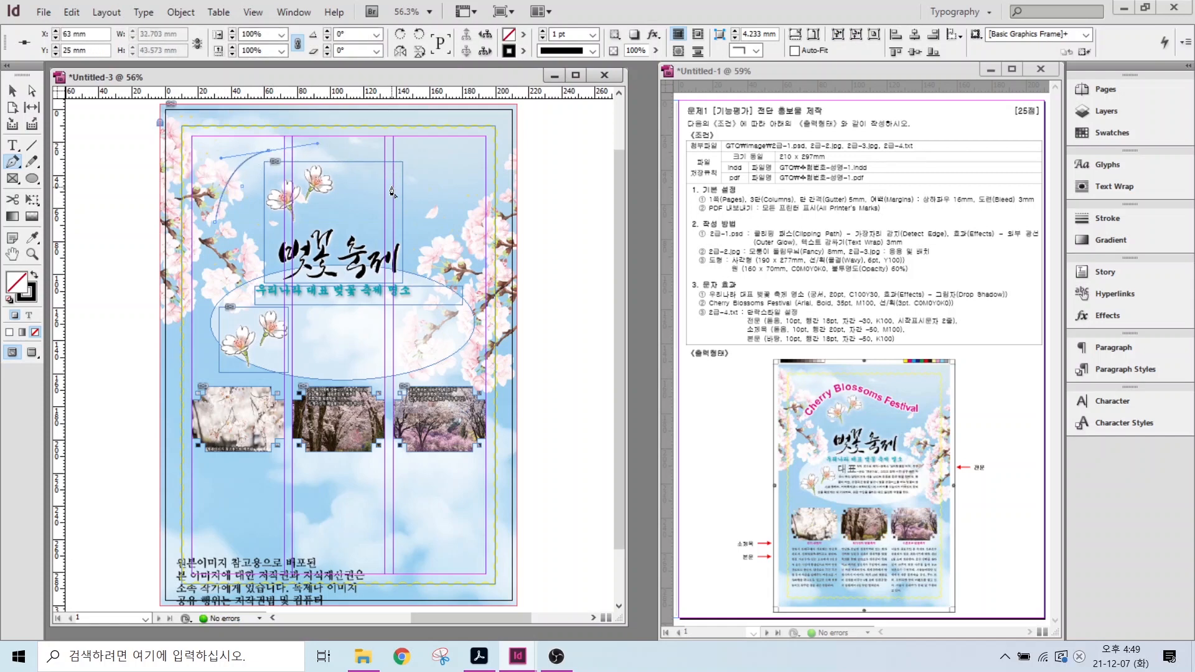
drag(393, 186, 493, 145)
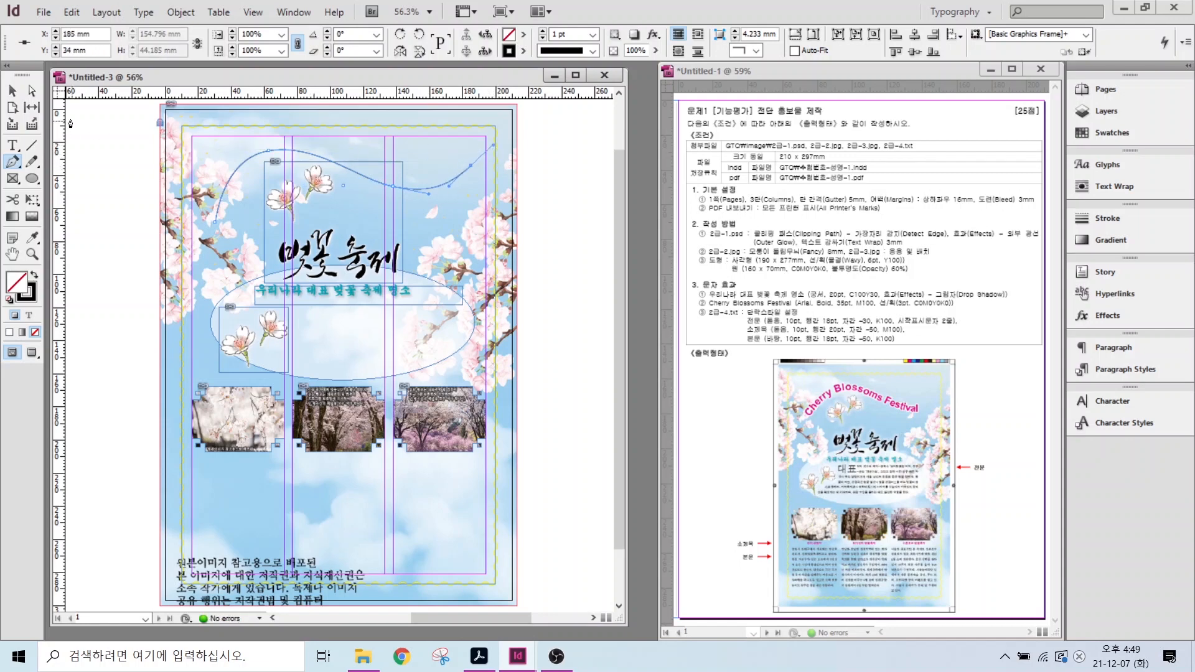
click(14, 92)
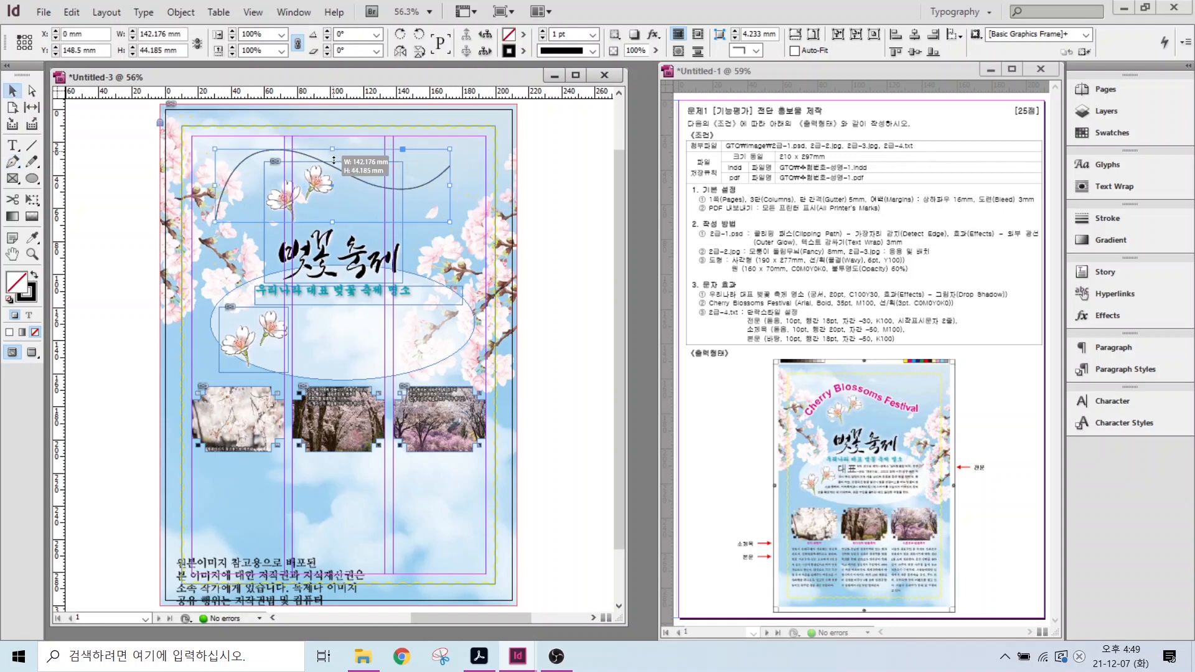
click(334, 185)
drag(332, 174, 333, 153)
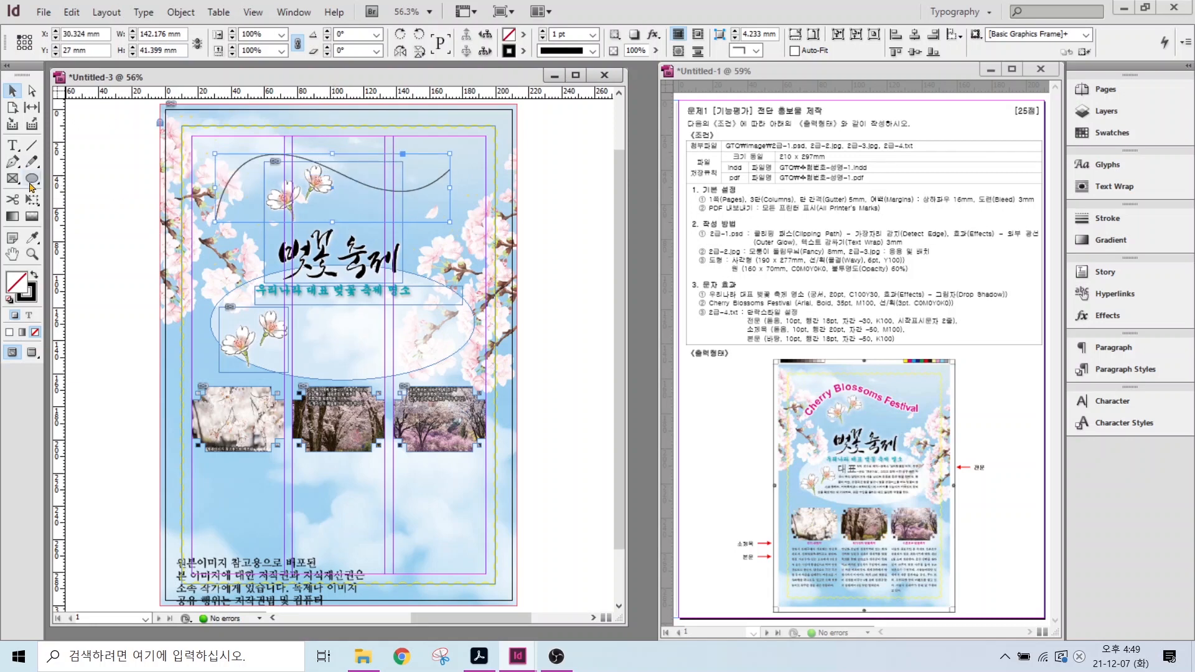
- Type 'Cherry Blossoms Festival' along the curved path with the Type on a Path tool
click(12, 146)
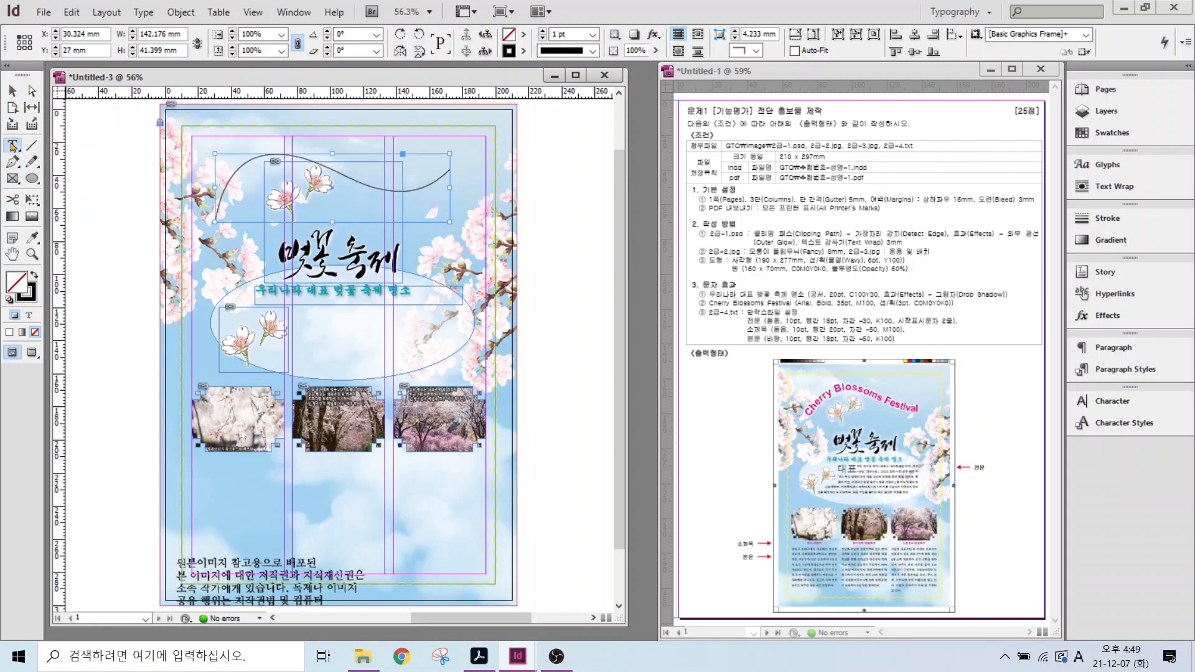
drag(12, 146, 73, 165)
click(217, 210)
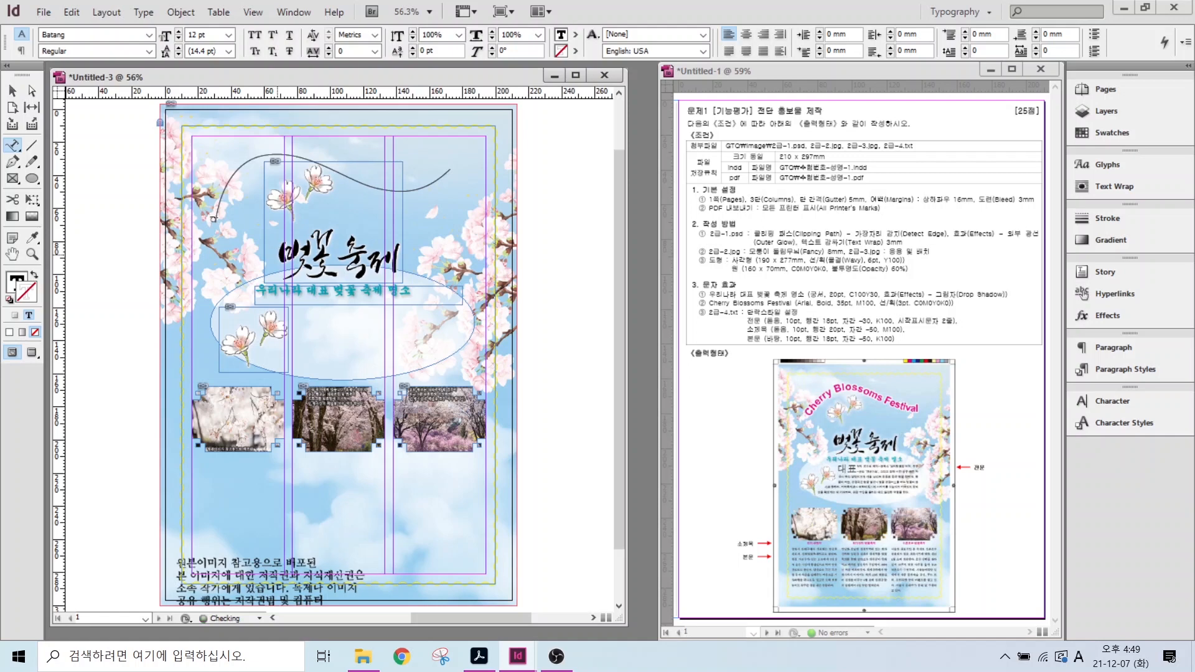
text(Cherry Blossoms Festival)
- Set the path text in Arial Bold at 35 pt
drag(210, 209, 260, 161)
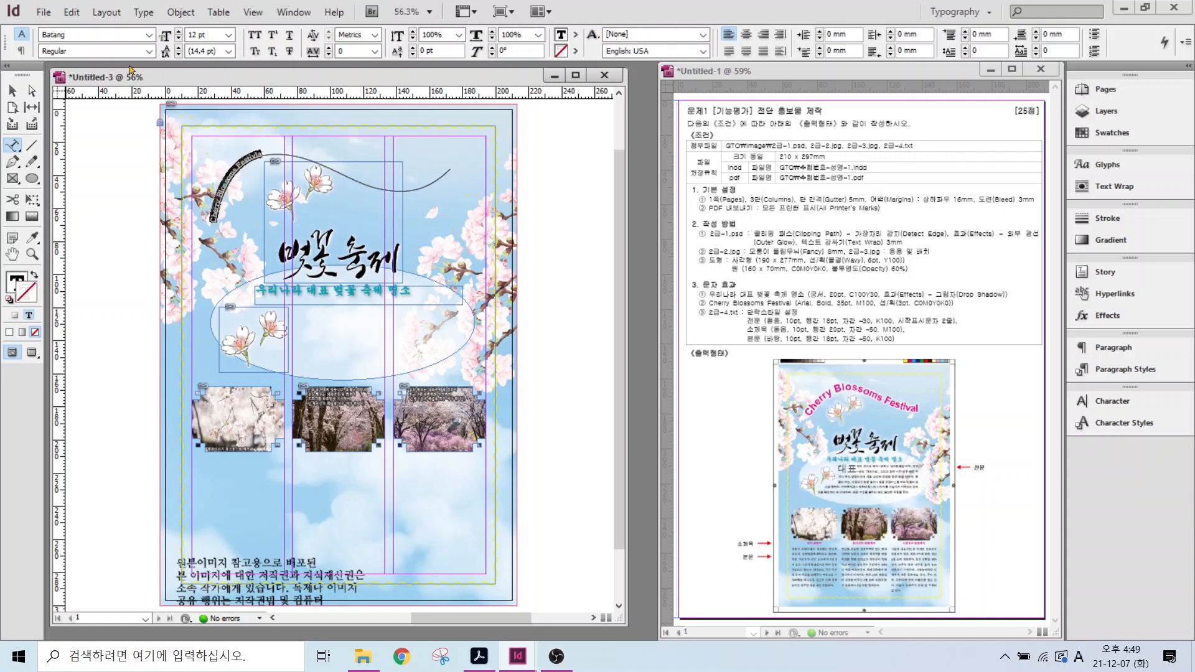
click(149, 35)
text(Arial)
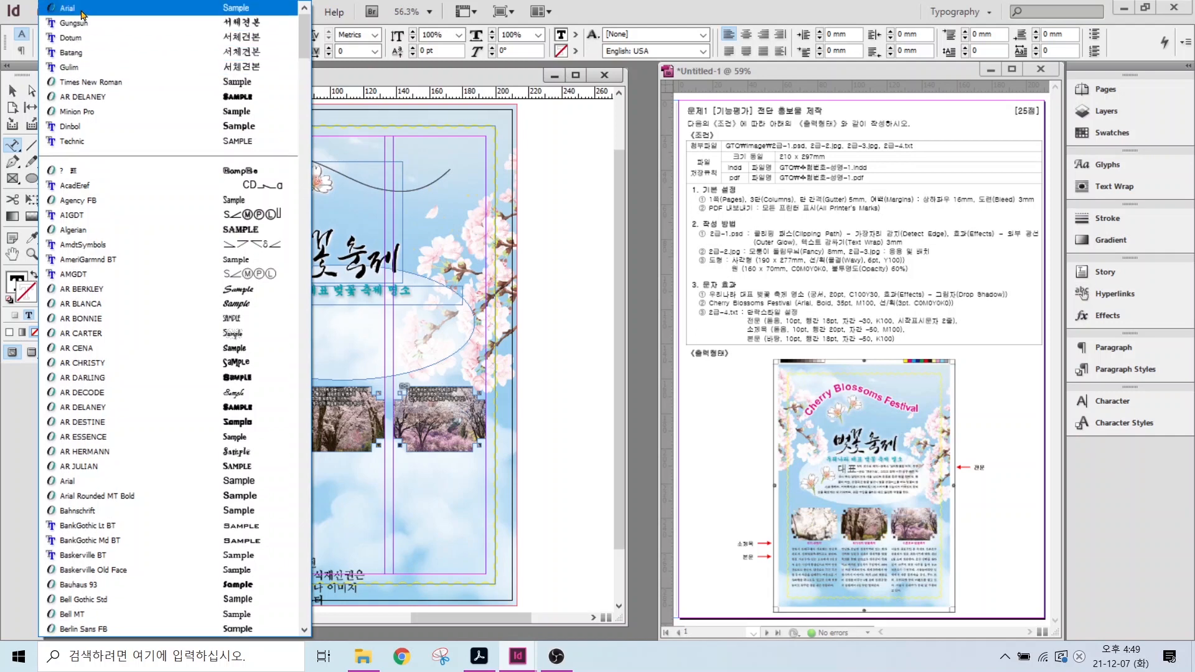
key(Return)
text(Bold)
key(Tab)
text(35)
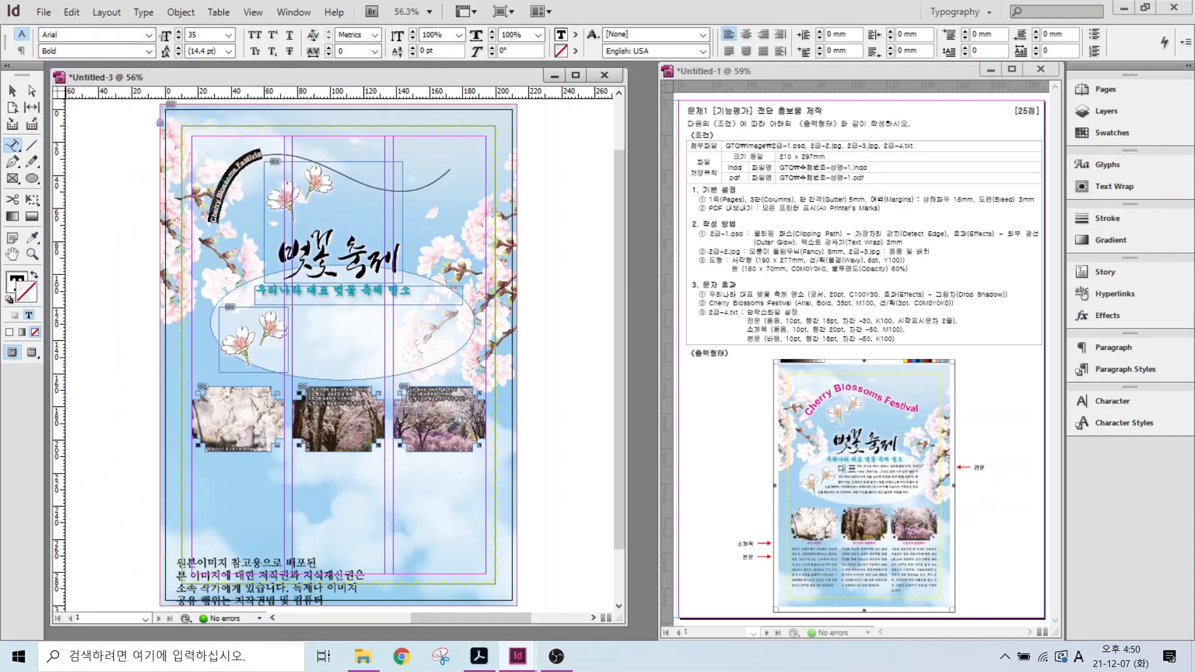
key(Return)
click(1108, 133)
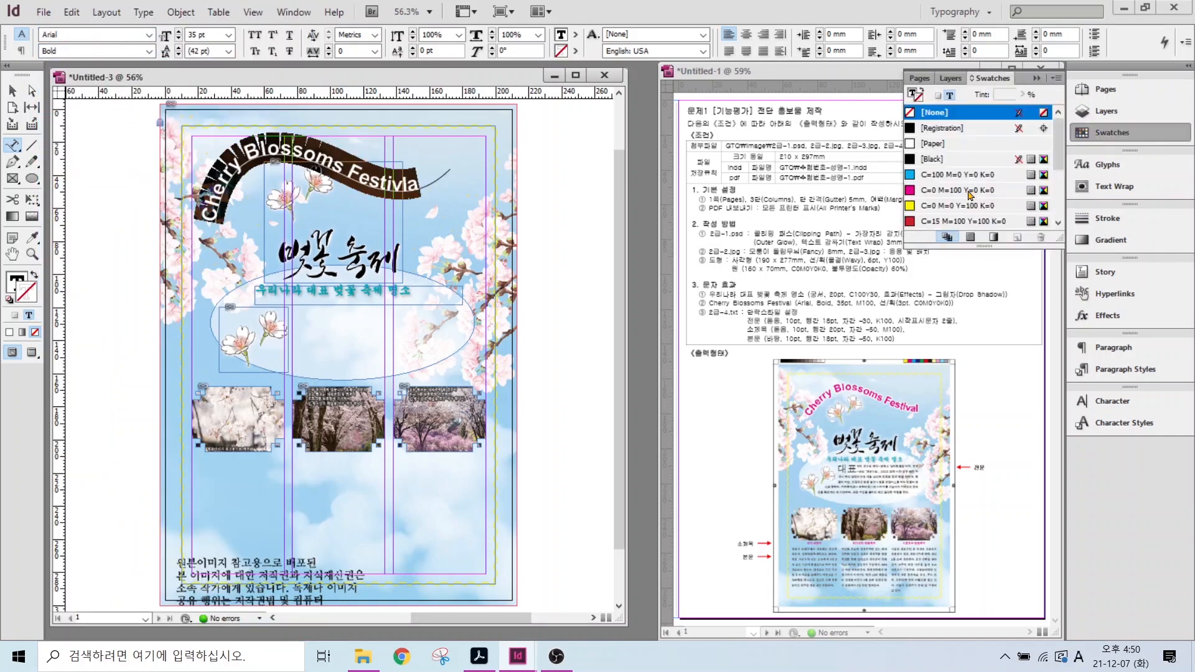
- Colour the title text magenta C=0 M=100 Y=0 K=0 with a 3 pt Paper white outline
click(17, 282)
click(964, 189)
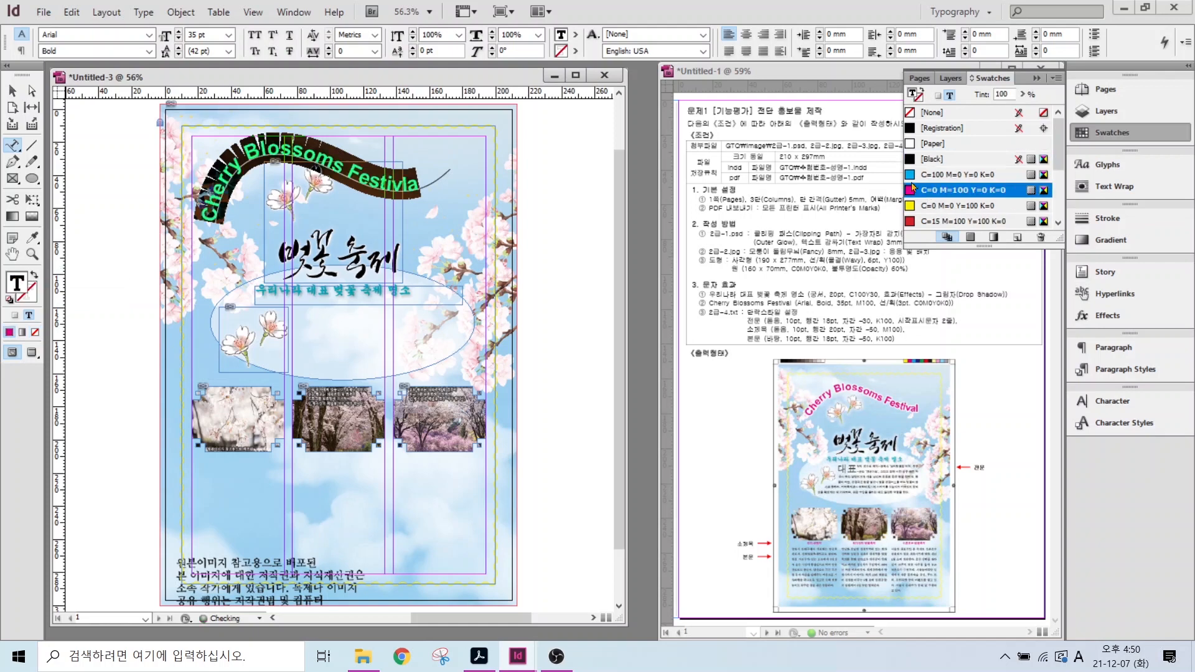
click(30, 303)
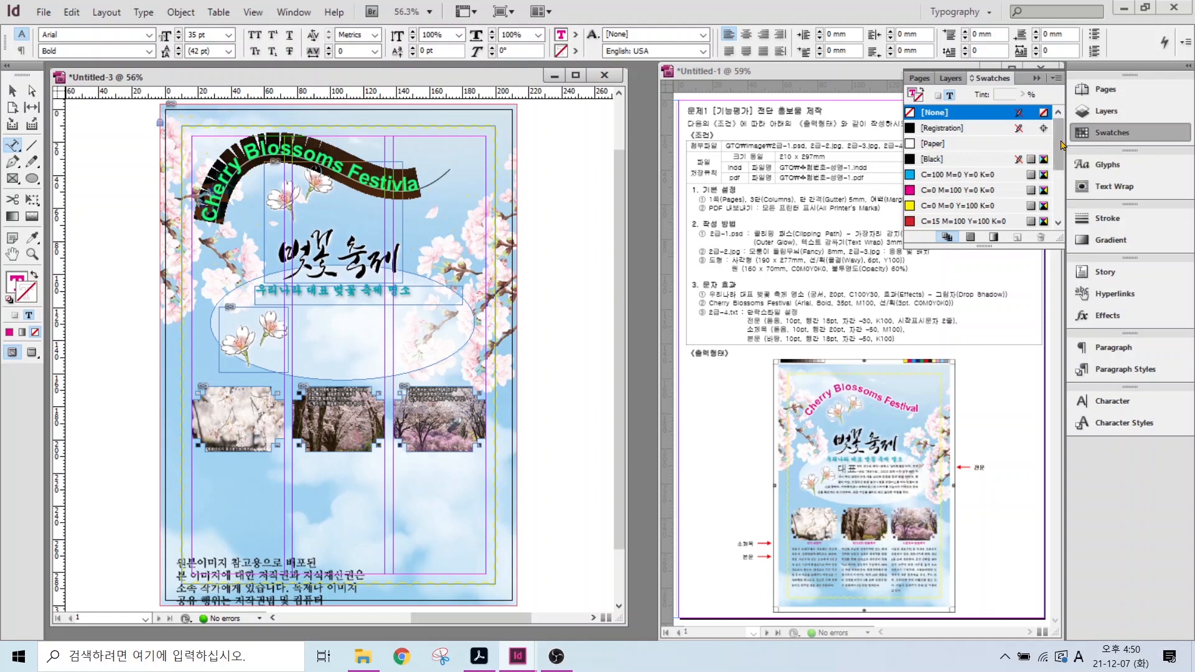
drag(1058, 143, 1056, 190)
click(982, 175)
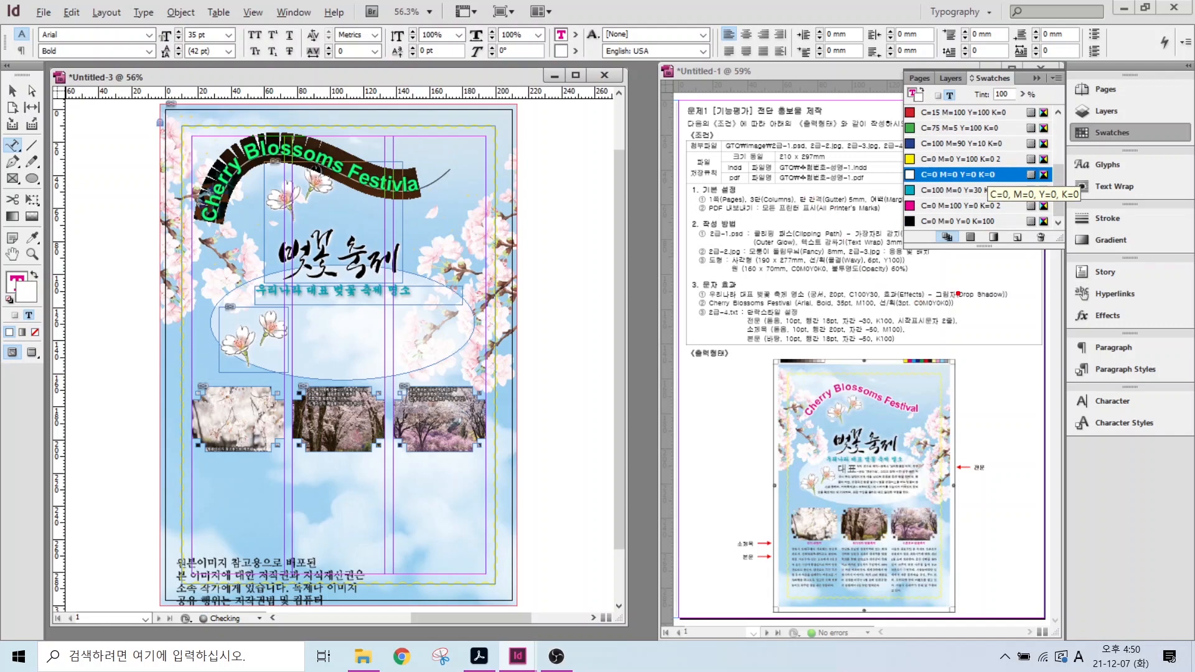
drag(903, 308, 969, 344)
drag(1060, 204, 1134, 230)
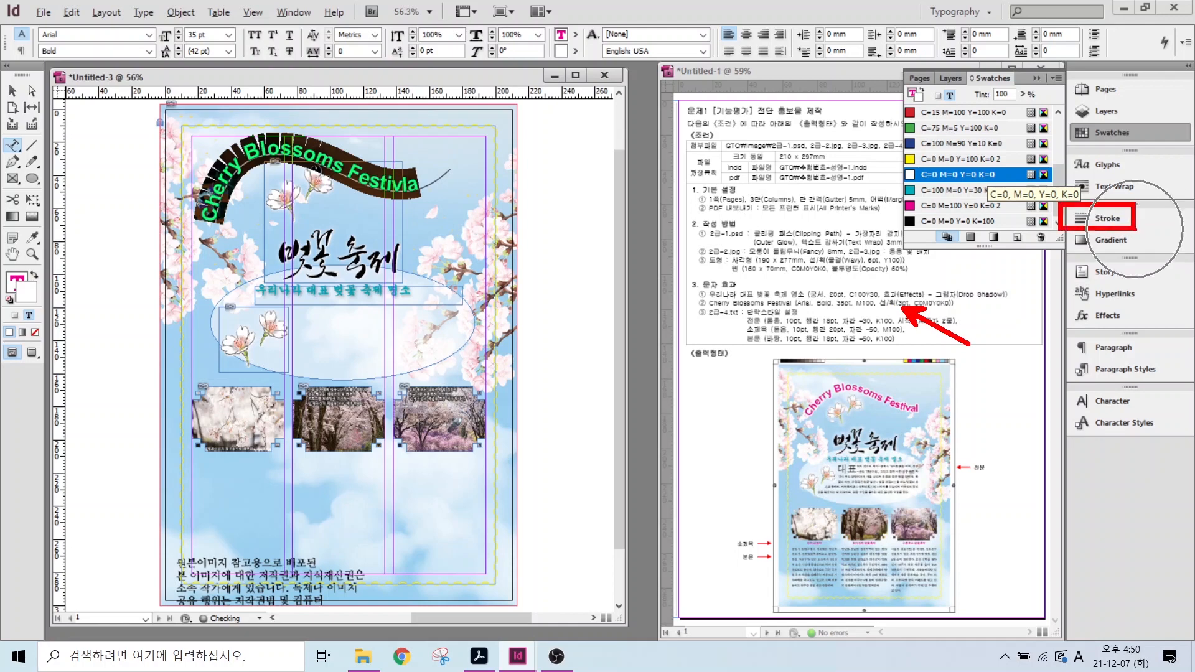
key(Escape)
click(1095, 221)
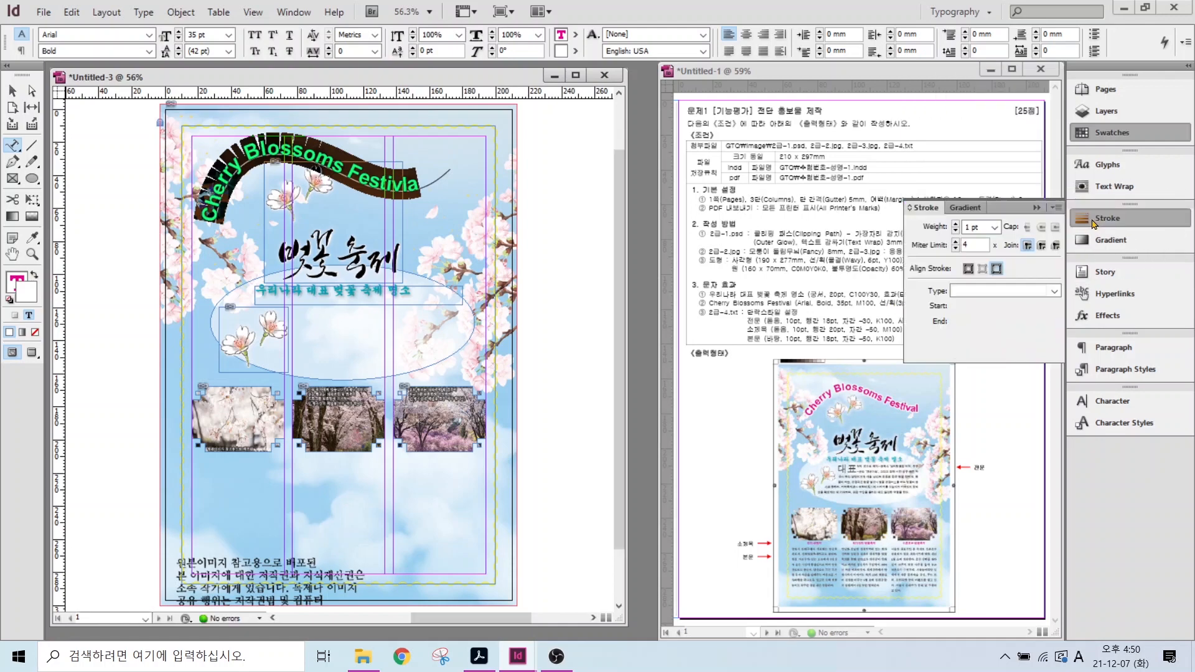
click(957, 224)
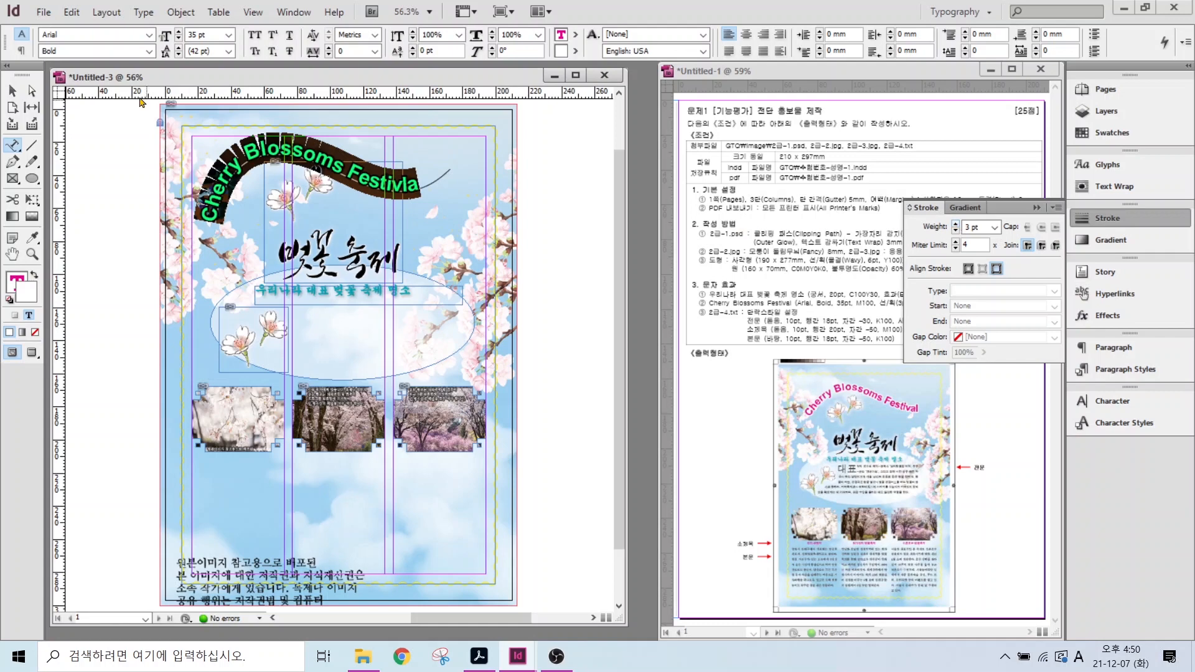
- Set the curved path's own stroke to None and shift the title slightly right
key(Escape)
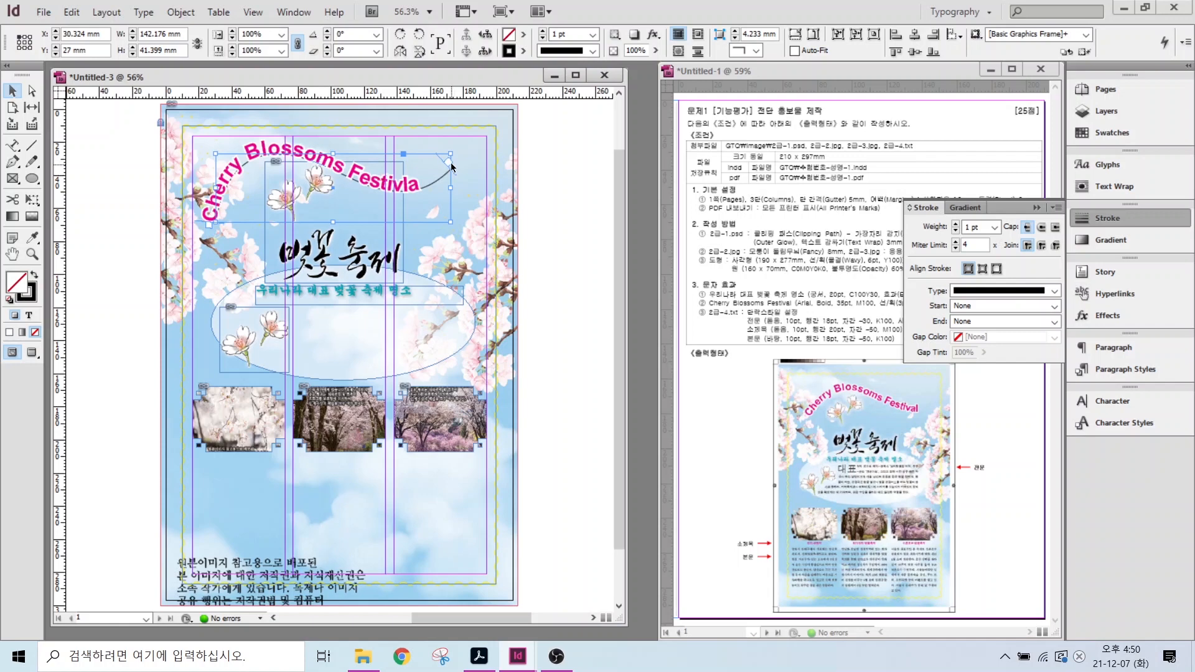
click(29, 297)
click(35, 331)
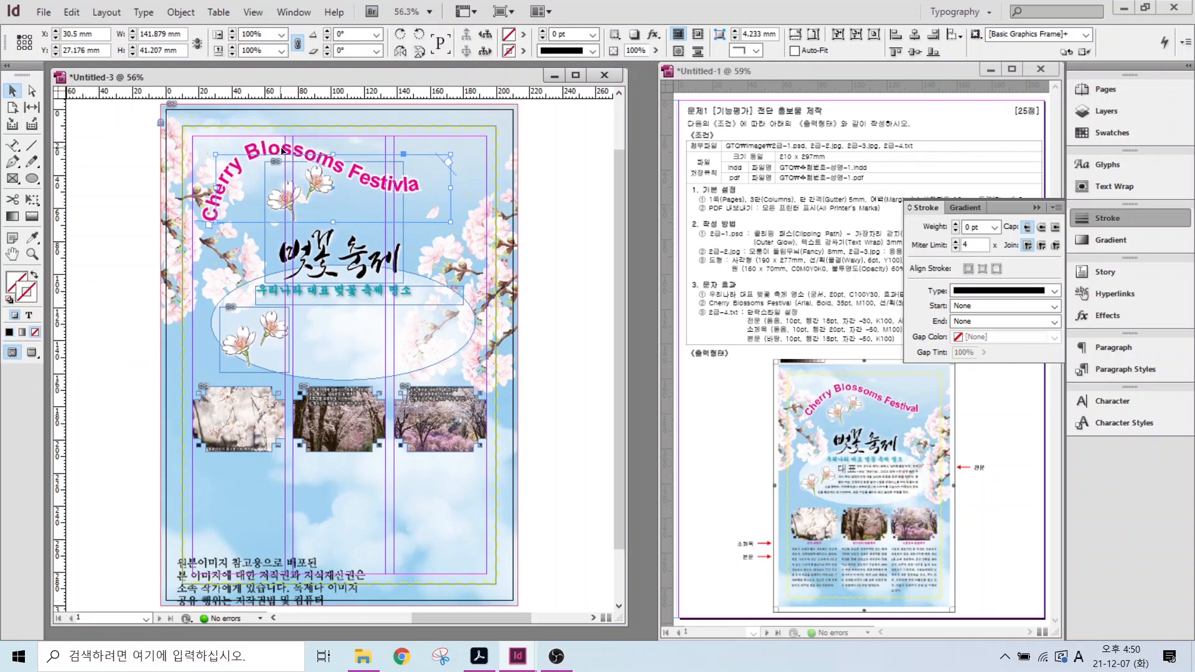
drag(282, 151, 292, 151)
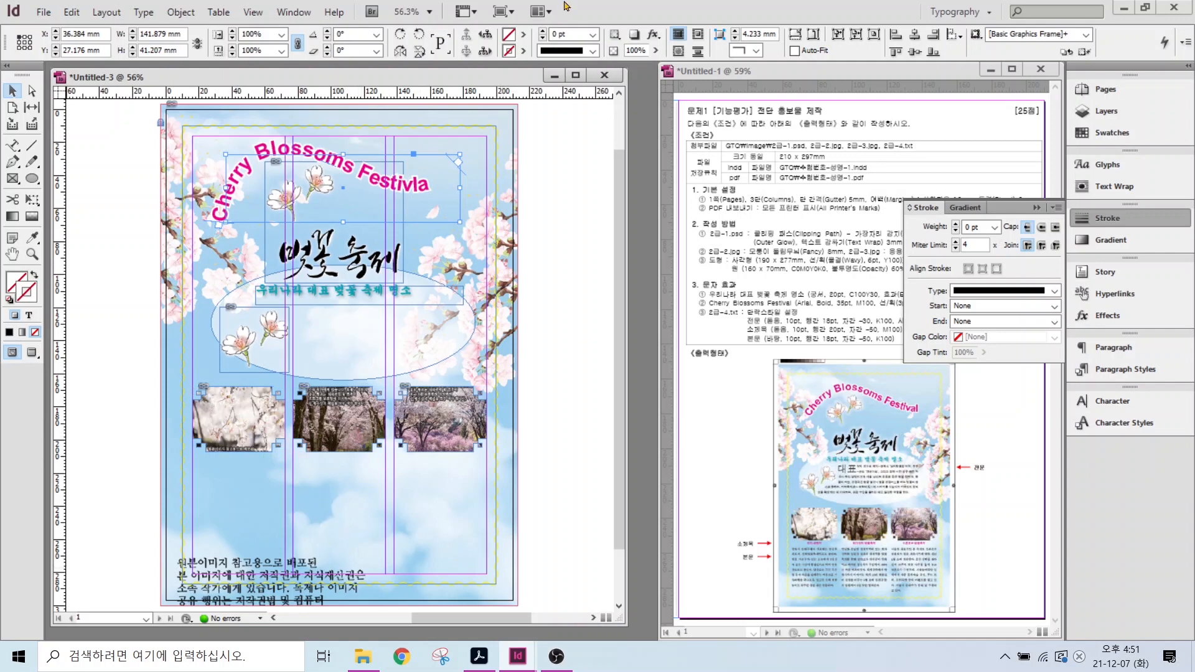
- Copy the first body paragraph from the text file and paste it into a new frame inside the ellipse
click(368, 657)
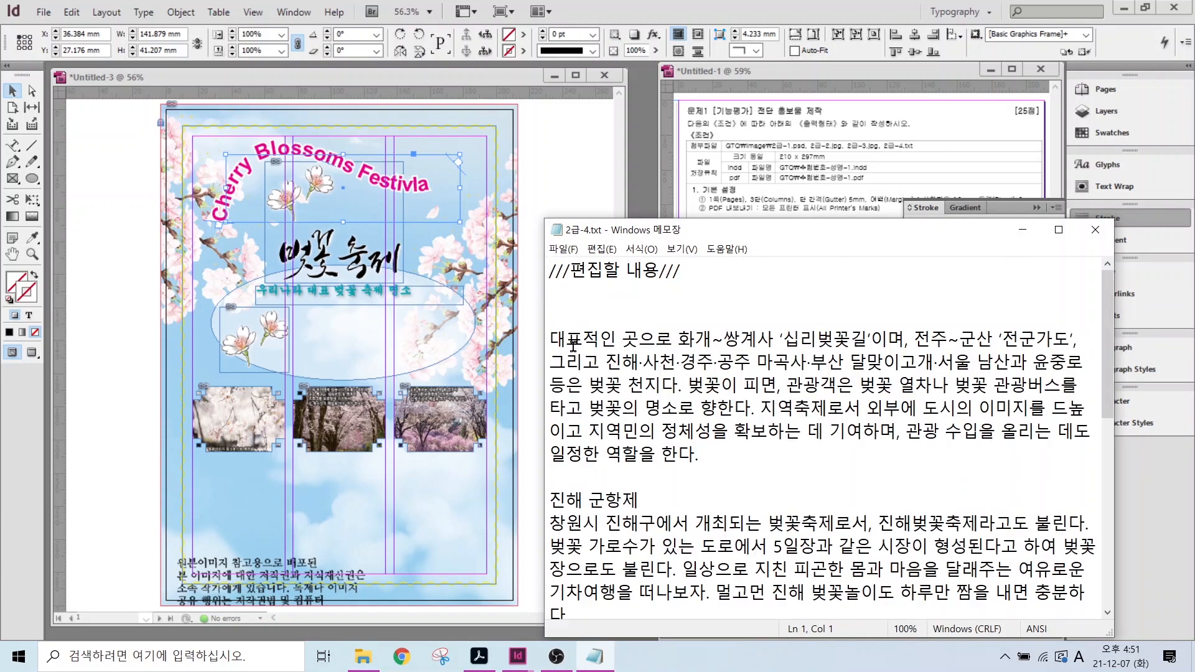
drag(554, 339, 732, 453)
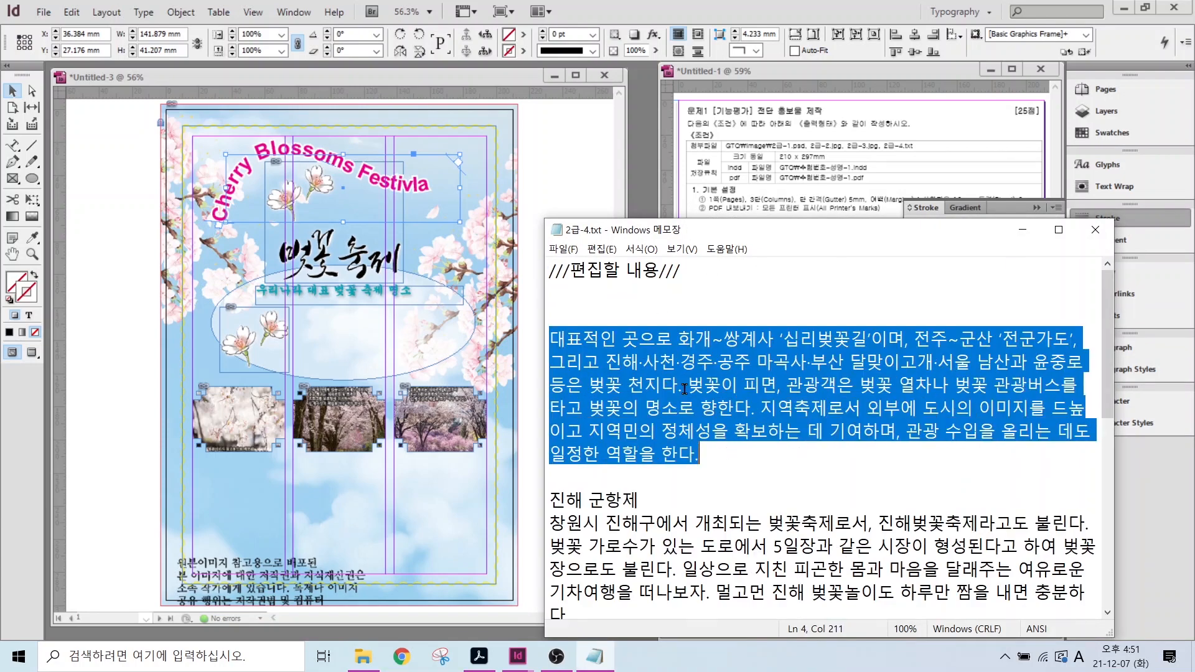
click(191, 329)
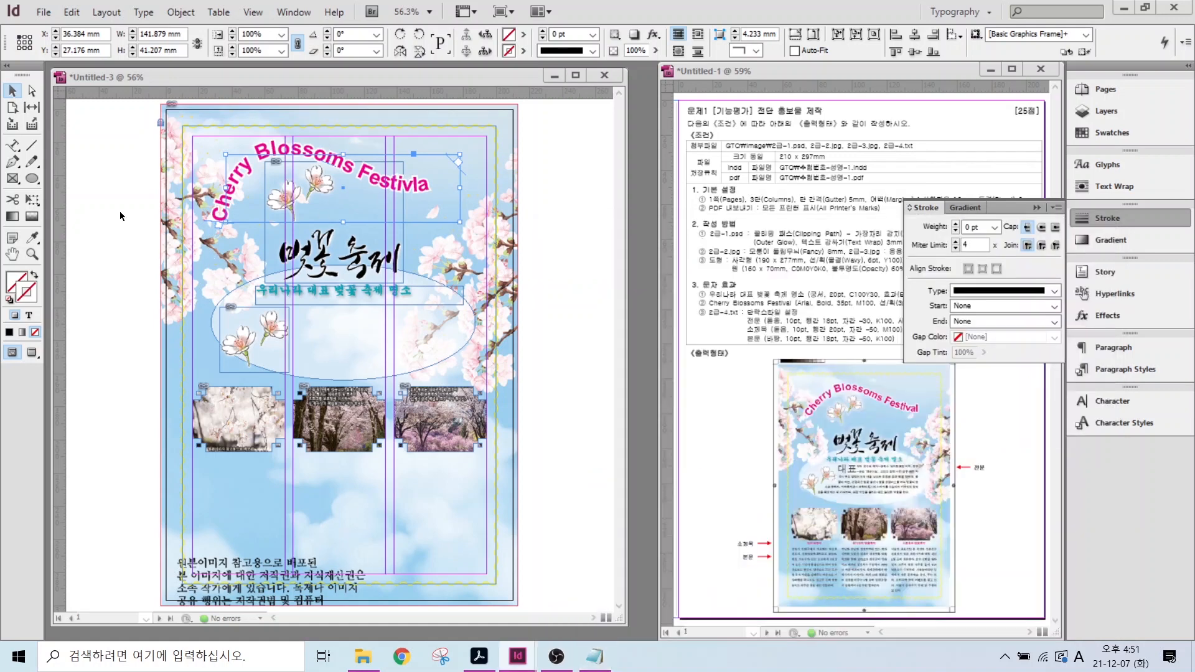
click(13, 147)
drag(14, 153, 67, 153)
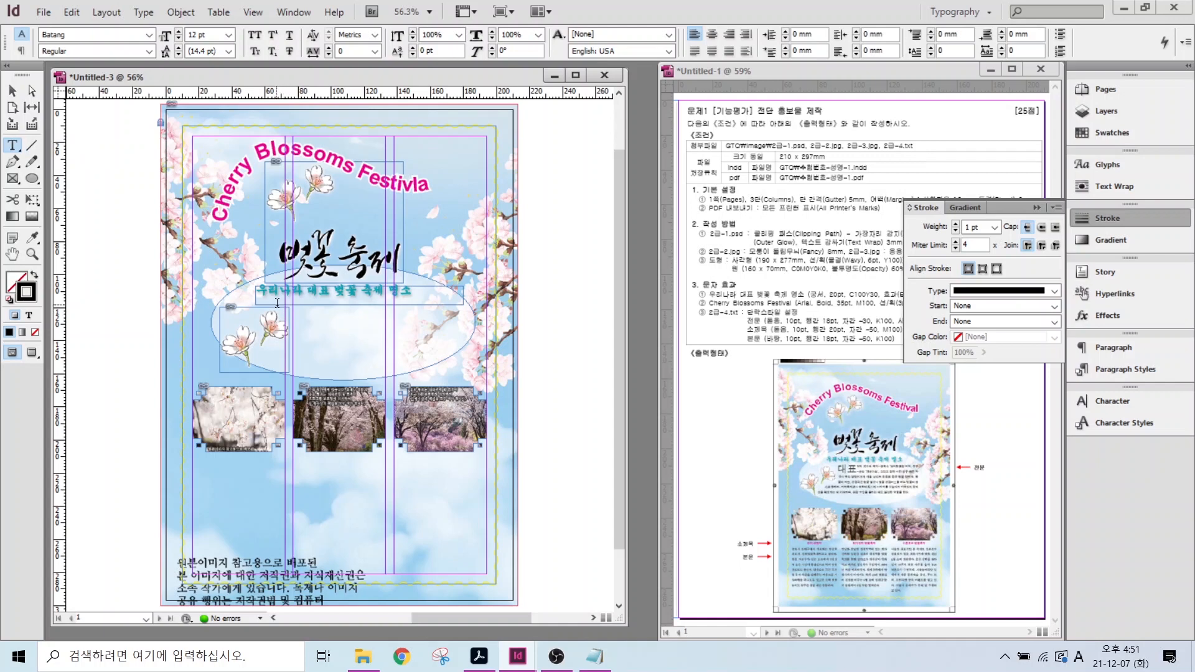
drag(278, 309, 447, 363)
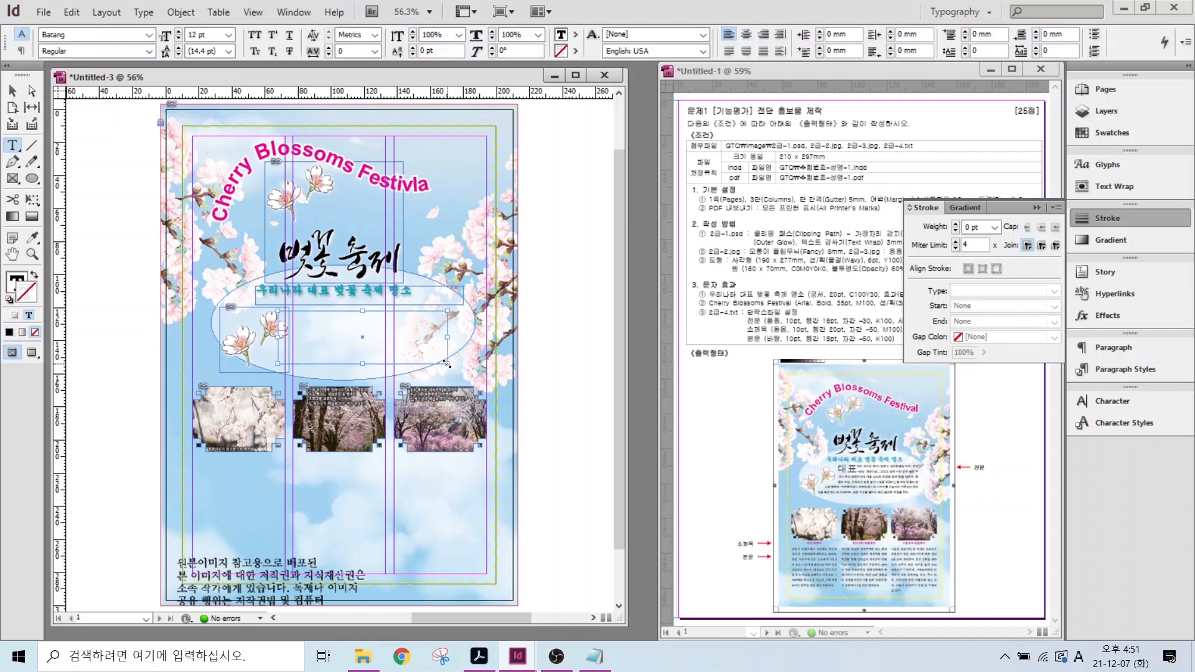
key(ctrl+v)
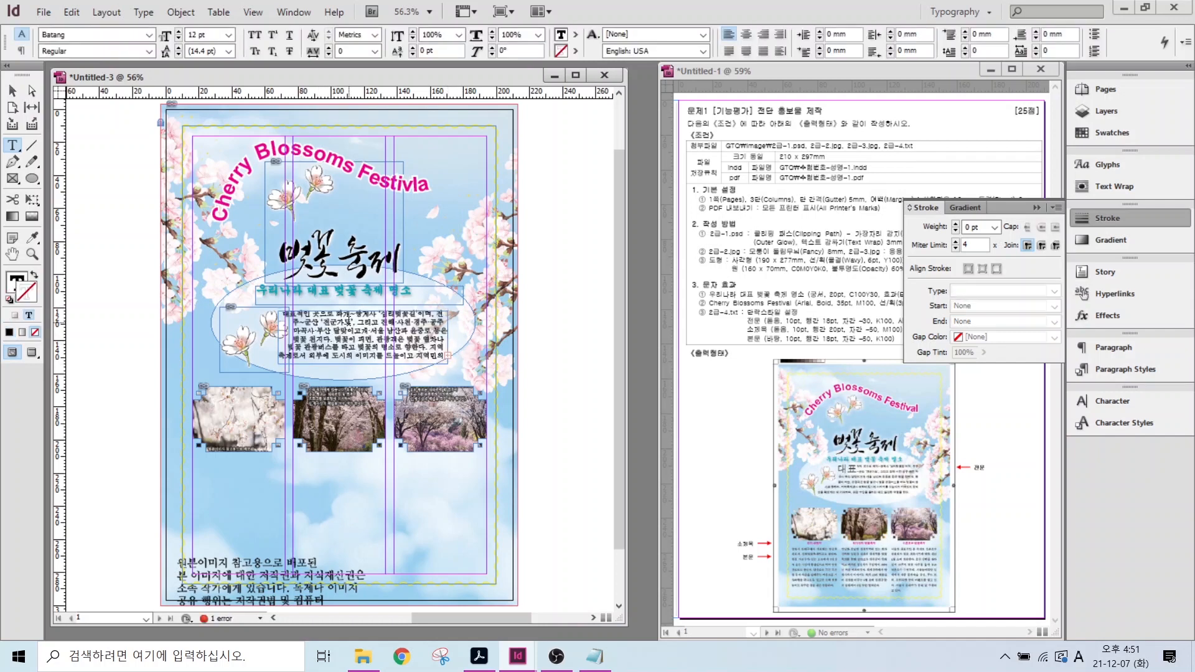
- Apply the 전문 paragraph style to all the body text in the ellipse
click(349, 330)
key(ctrl+a)
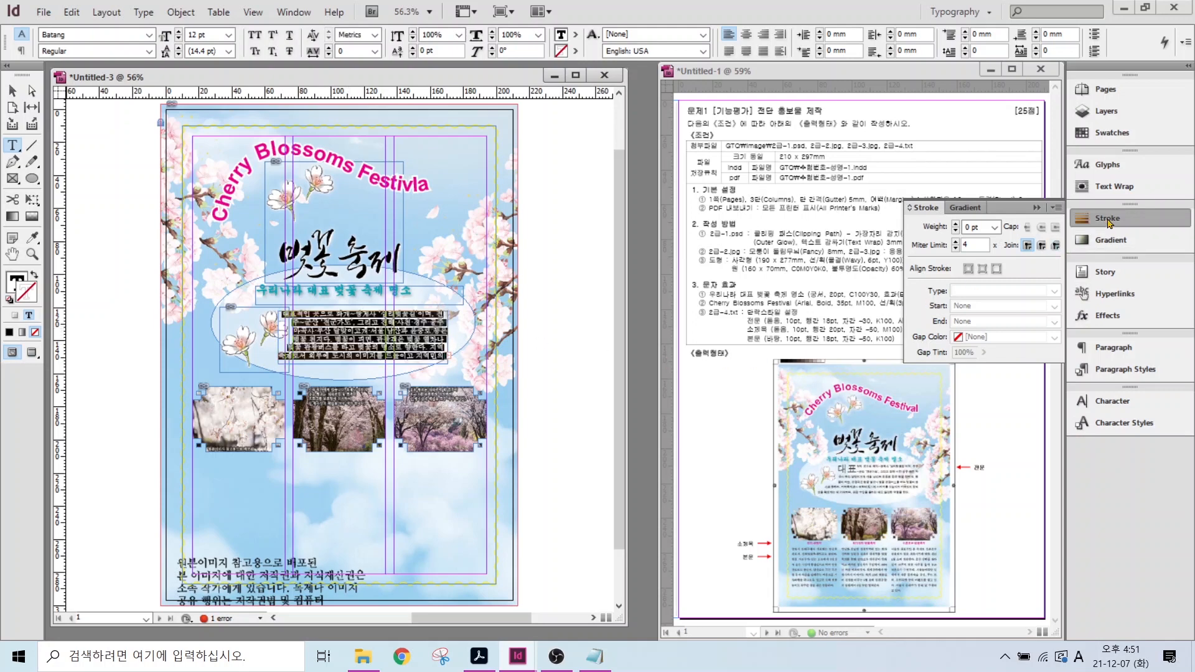
click(1108, 218)
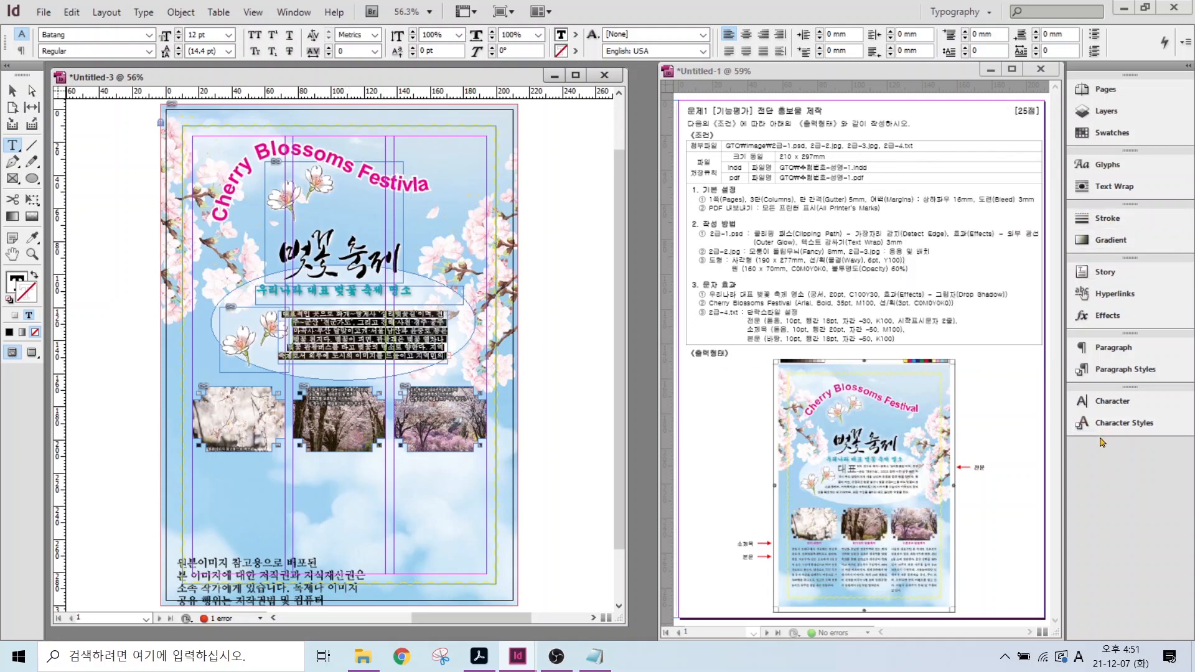
click(1109, 370)
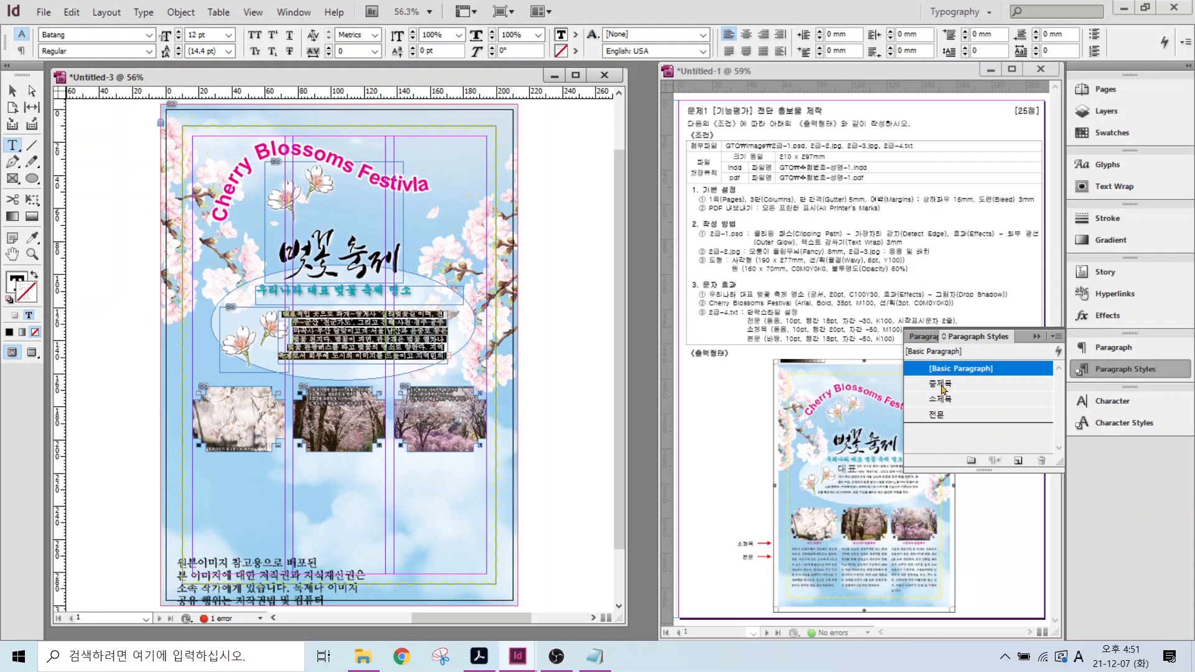
click(936, 415)
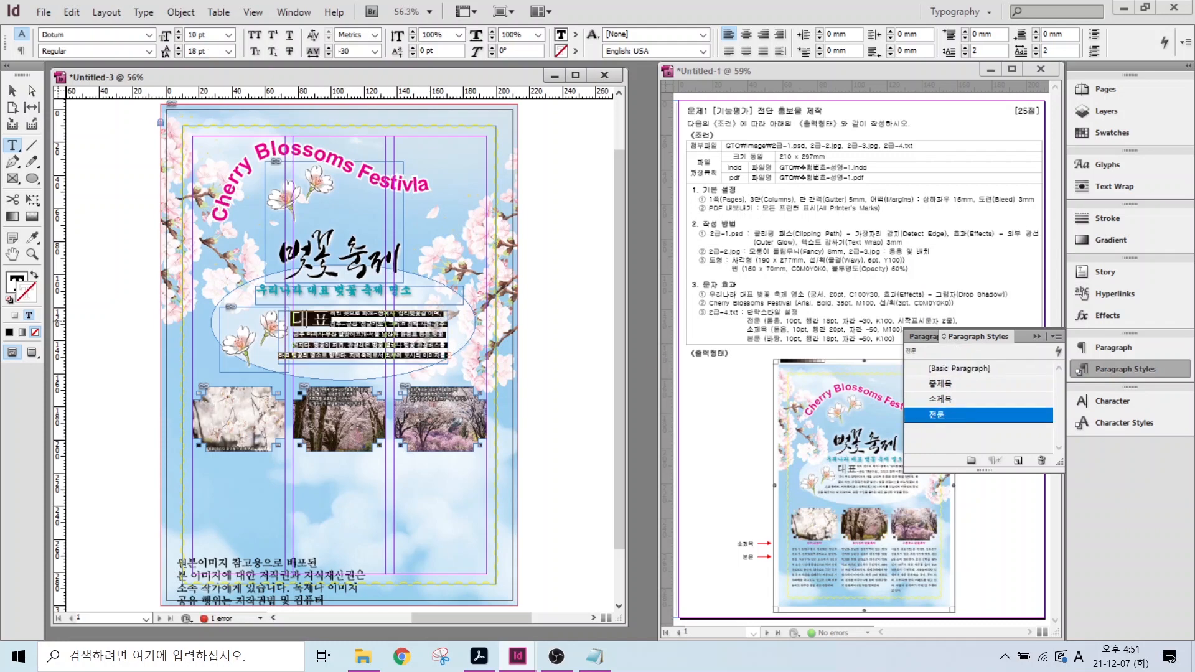
key(Escape)
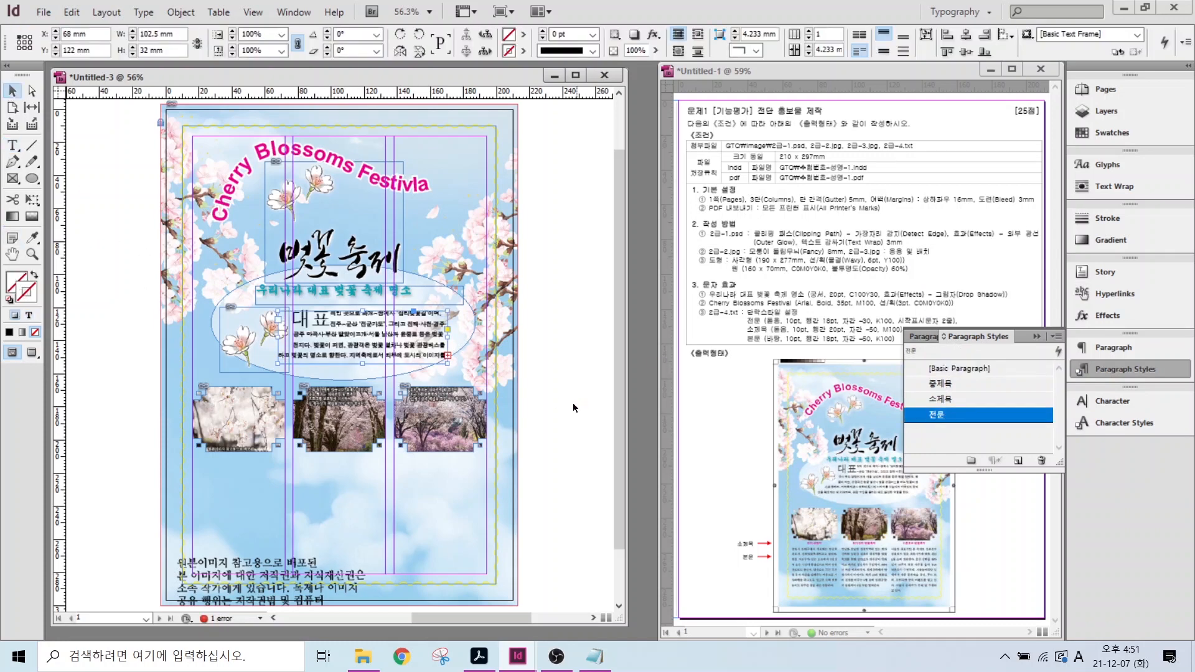
- Enlarge the body text frame at top and bottom so no text overflows
key(ctrl+1)
scroll(408, 356, left, 4)
click(157, 278)
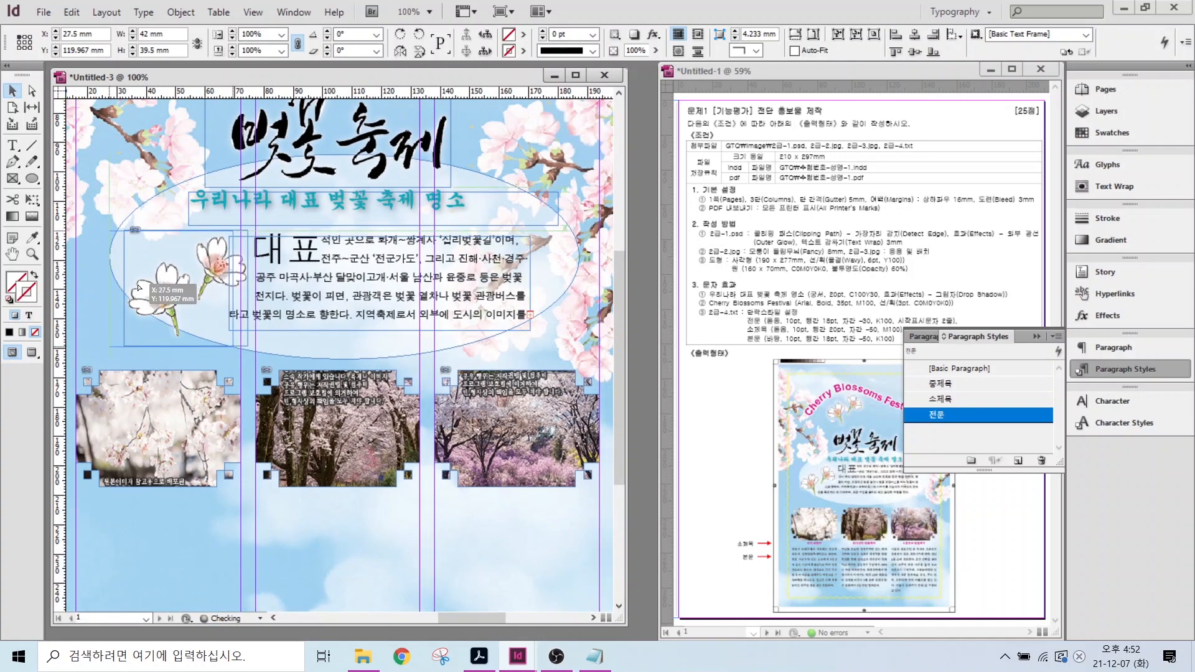
click(319, 277)
drag(379, 327, 379, 347)
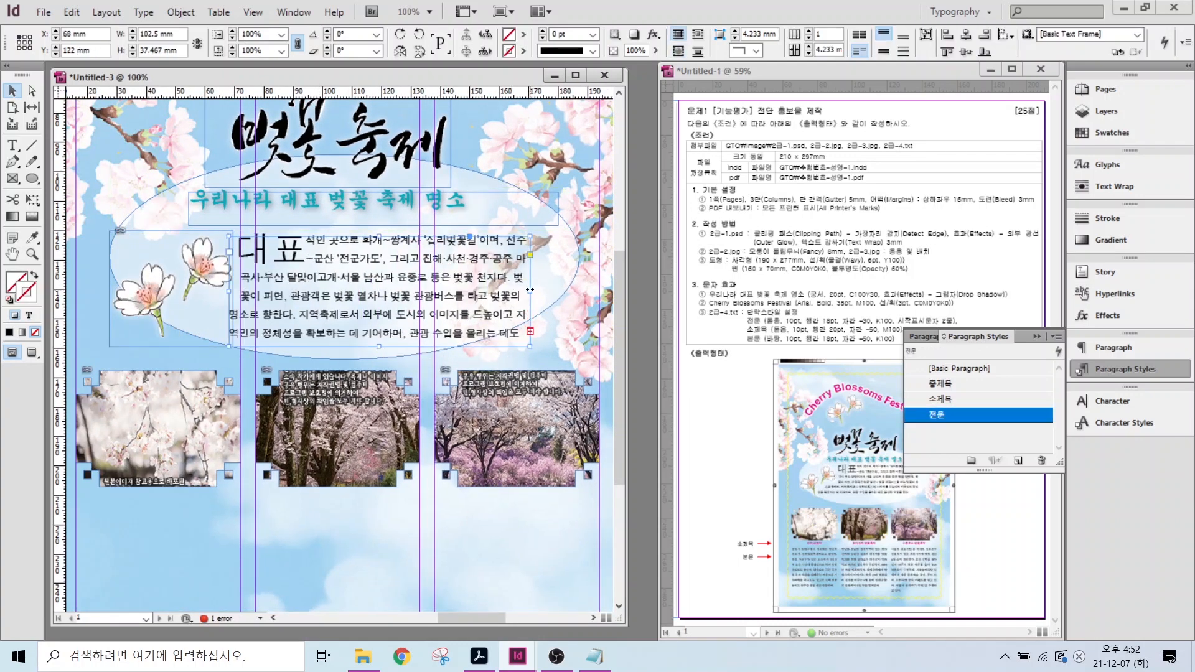
drag(379, 236, 379, 225)
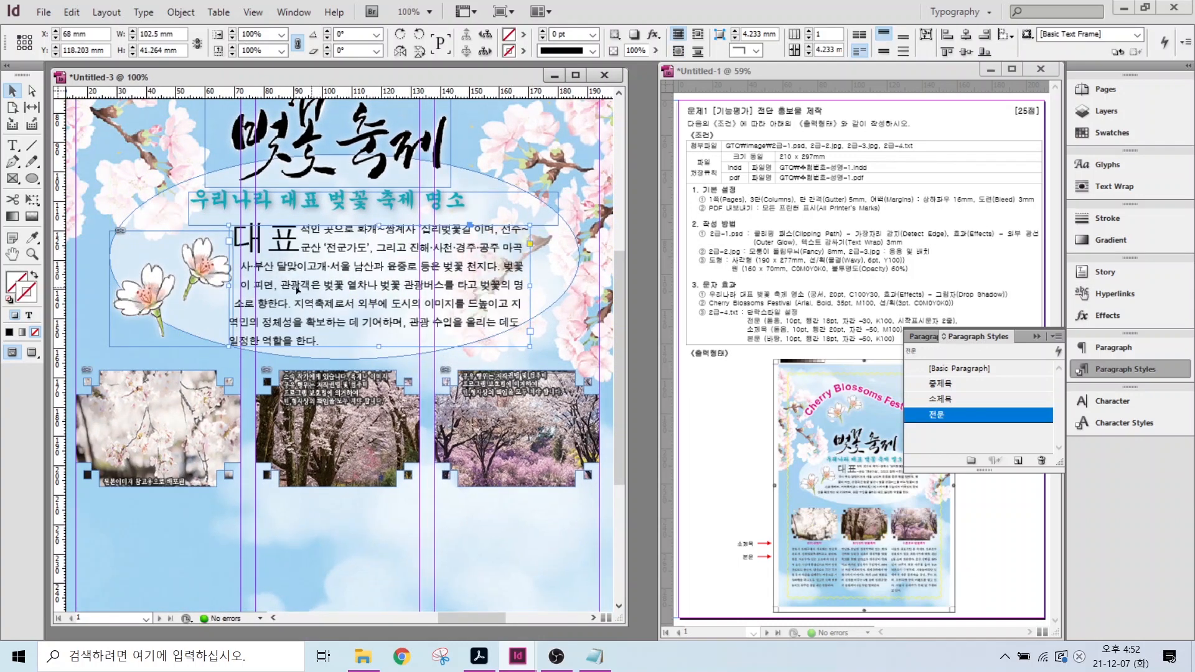
double_click(12, 254)
key(t)
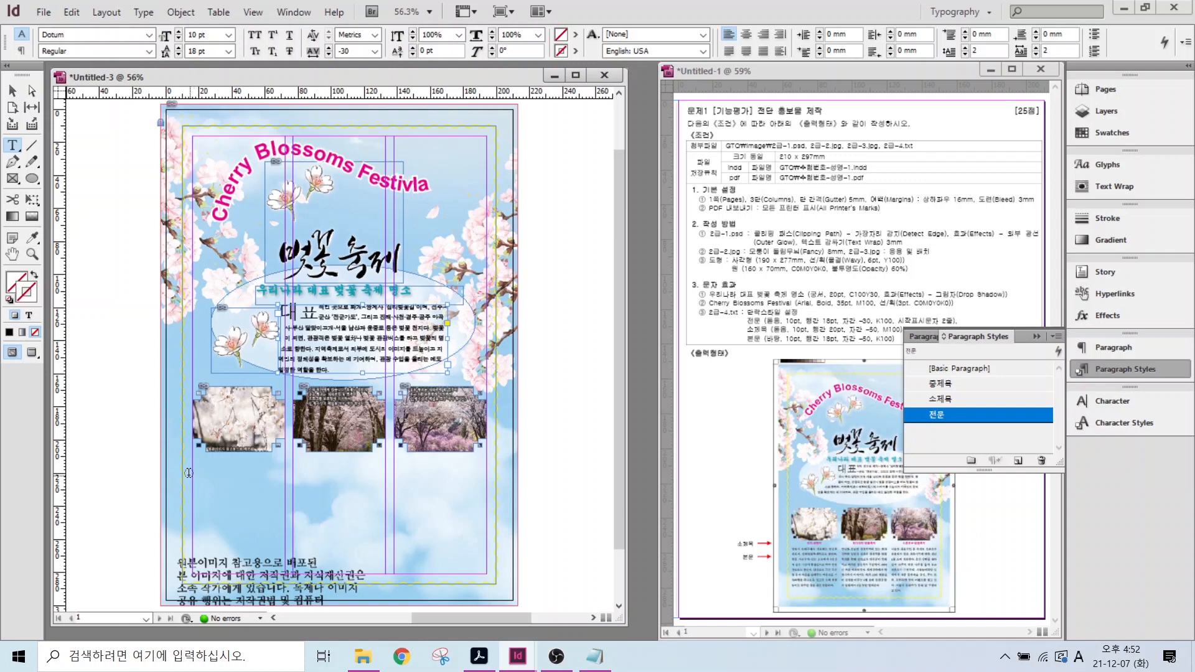
- Place the 진해 군항제 write-up in a frame under the first photo with a 소제목 heading
drag(193, 468, 286, 575)
click(594, 657)
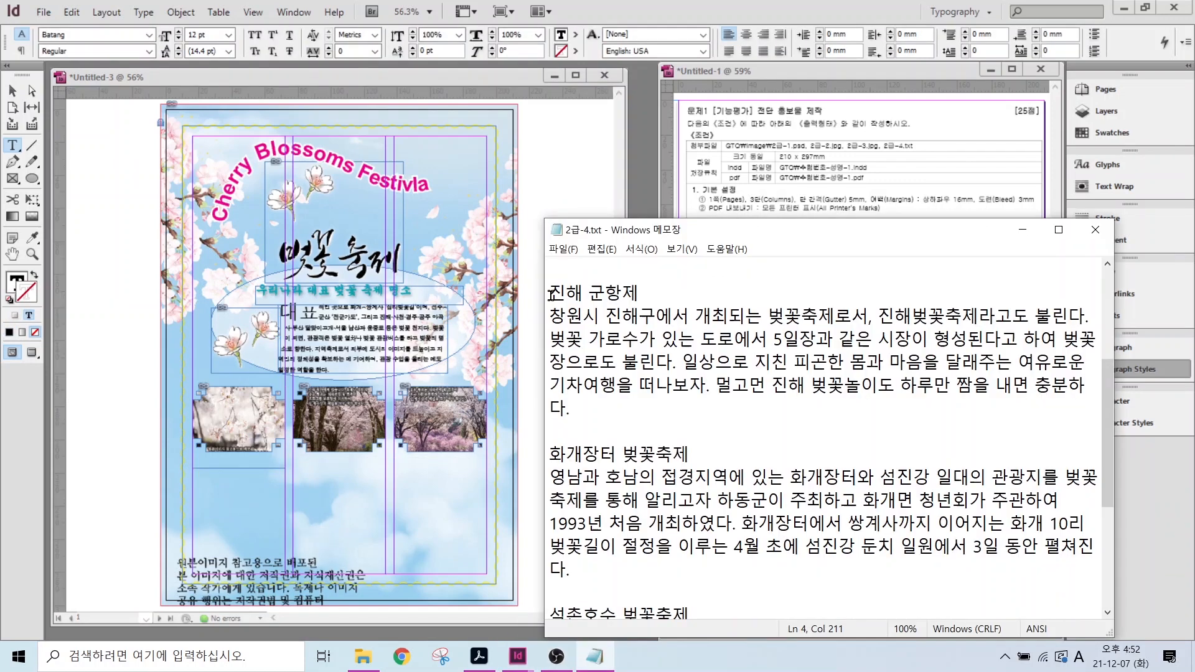
drag(550, 291, 591, 398)
key(ctrl+c)
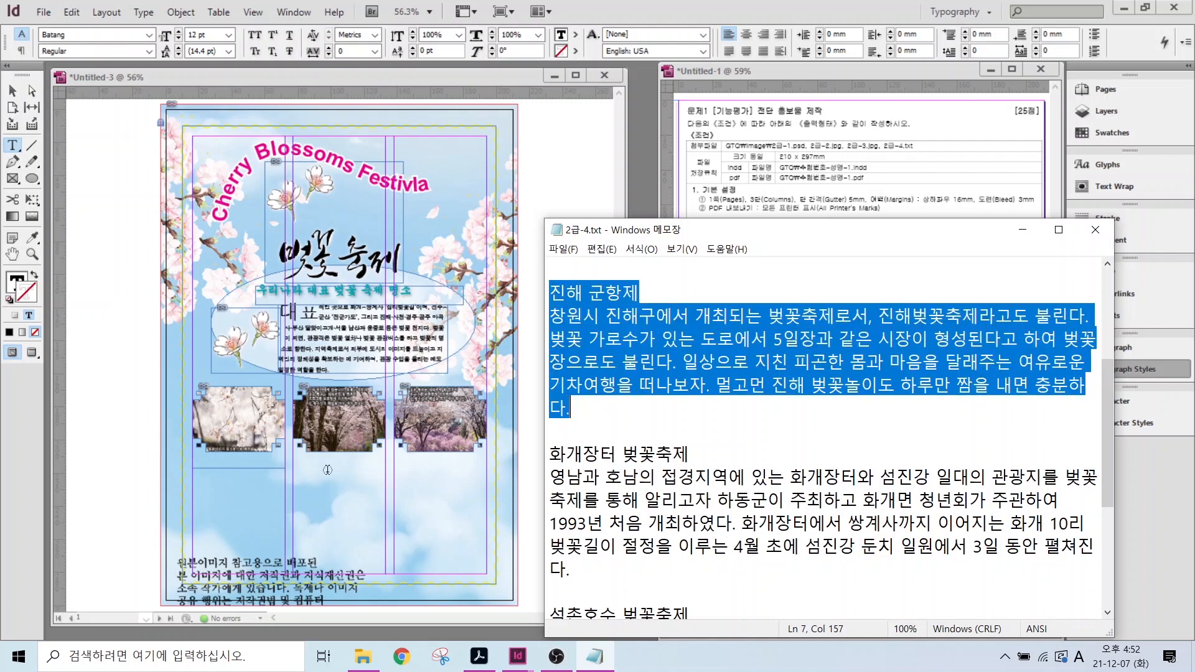
click(213, 477)
key(ctrl+v)
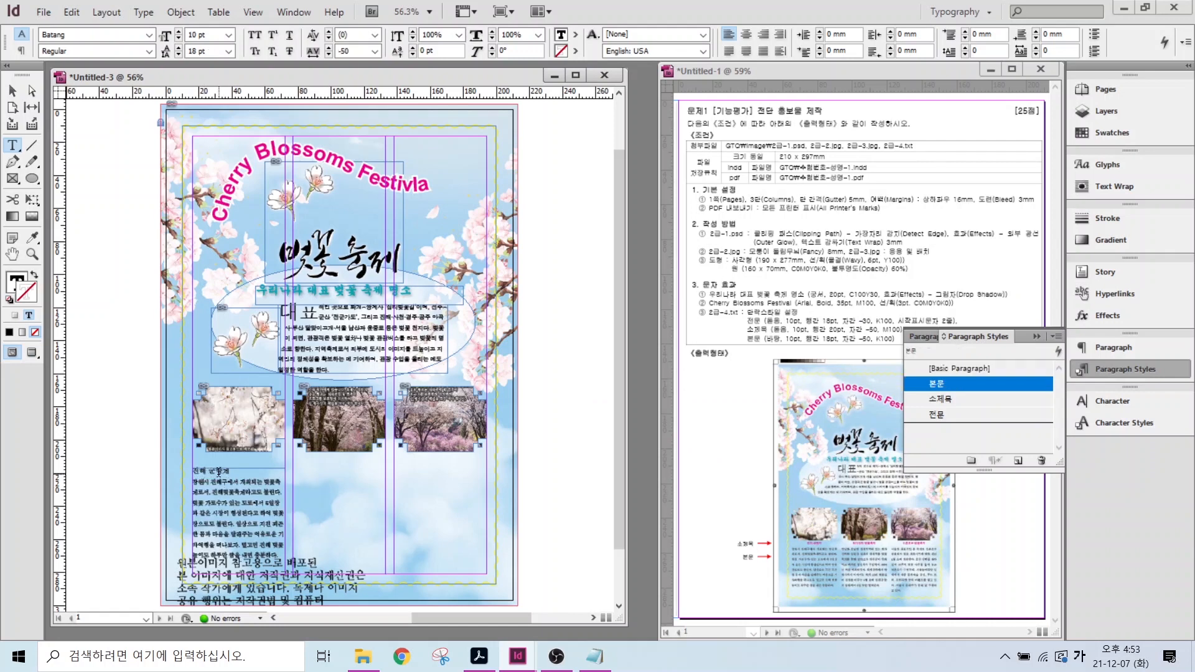
click(218, 473)
click(936, 401)
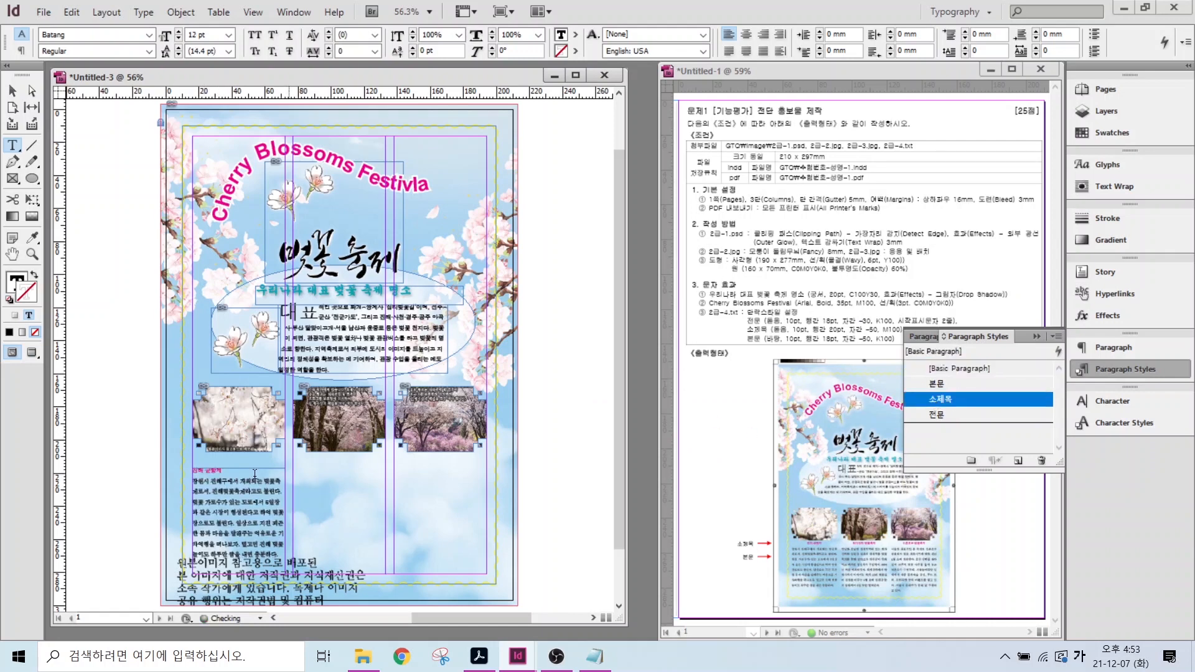
key(Escape)
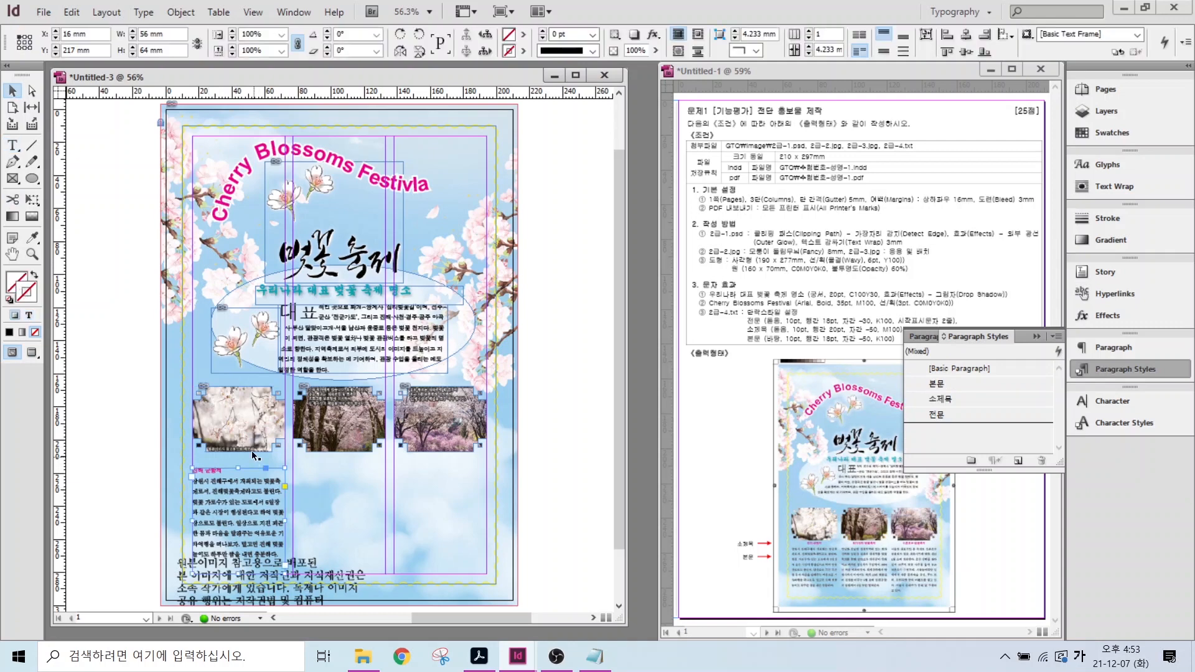
- Copy the frame to the middle and right columns; fill the middle with 화개장터 벚꽃축제, styled 본문/소제목
drag(249, 471, 352, 469)
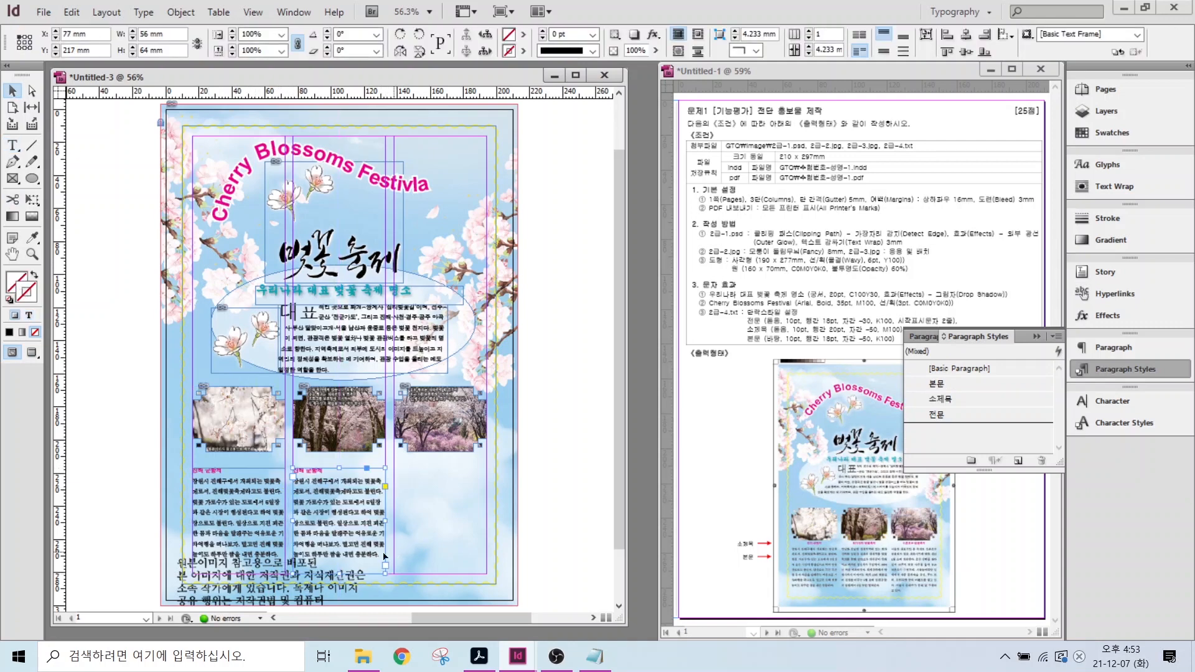
drag(324, 471, 427, 472)
click(594, 656)
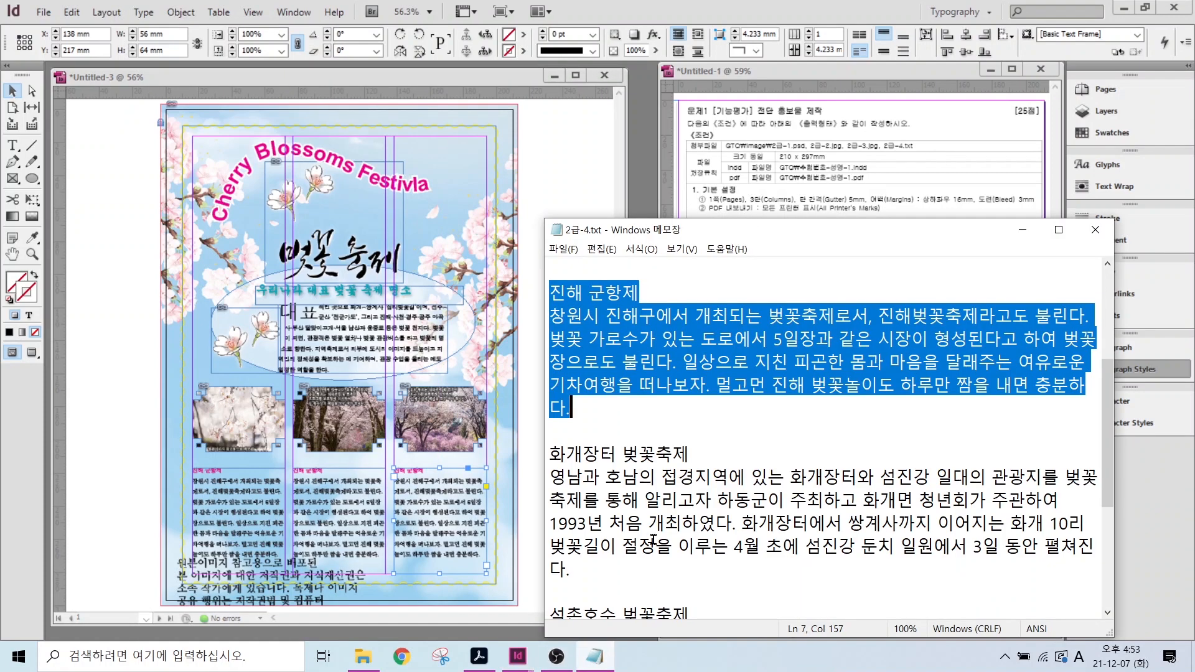
drag(550, 453, 603, 567)
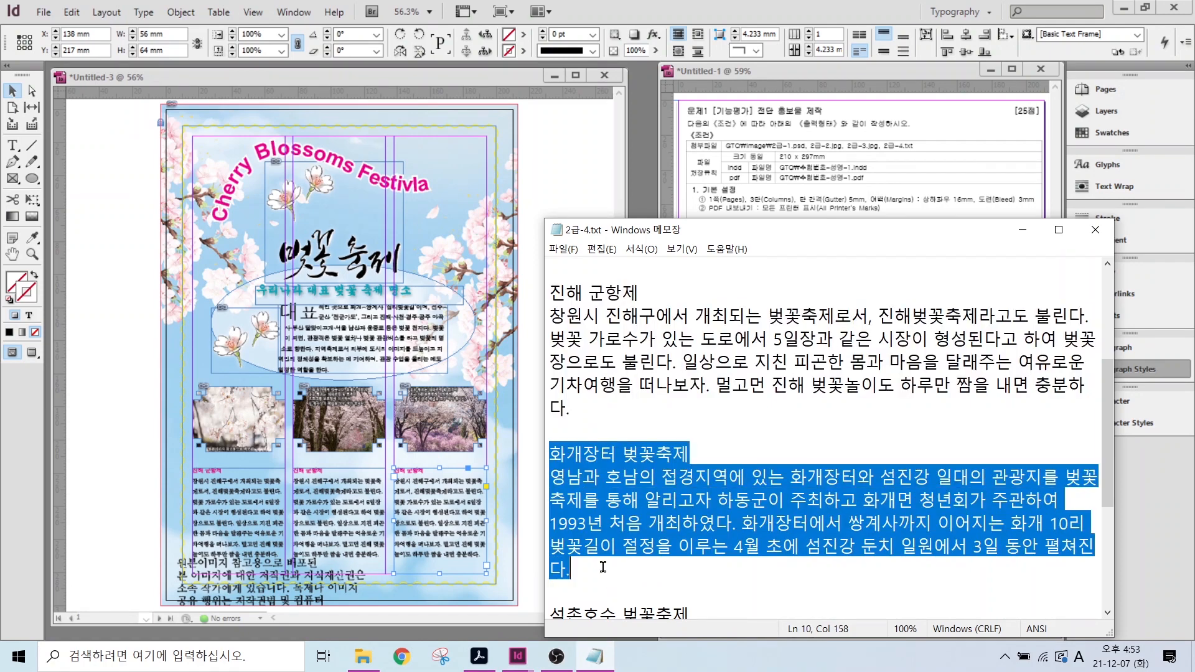
key(ctrl+c)
double_click(302, 476)
key(ctrl+a)
key(ctrl+v)
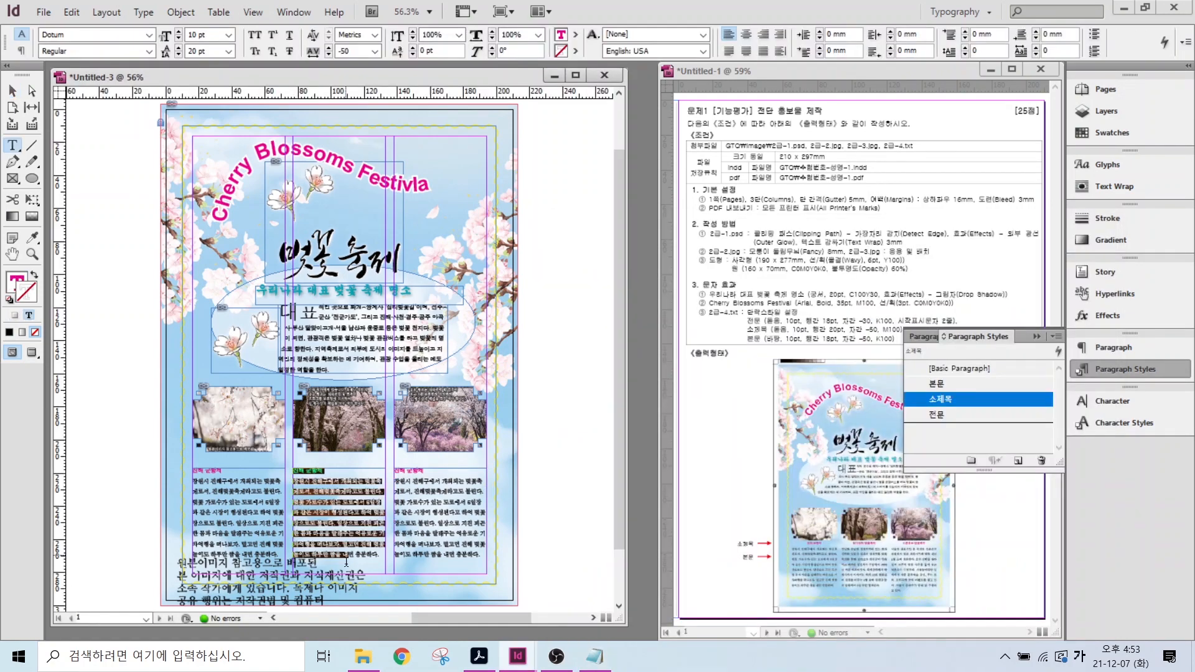
click(936, 384)
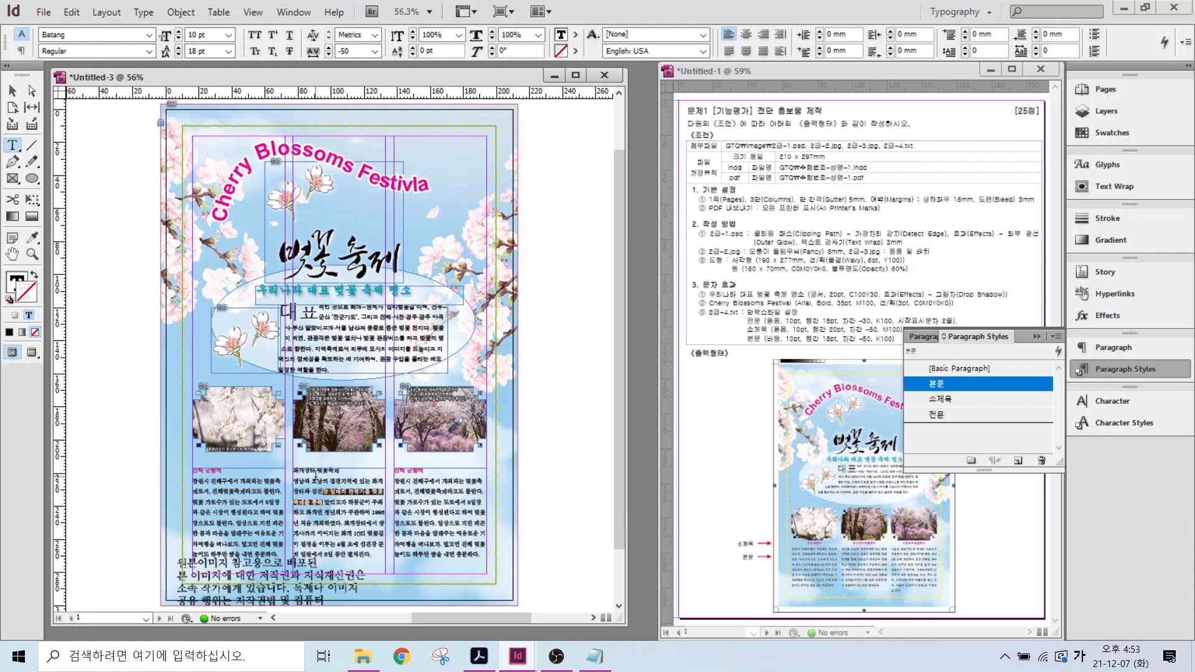
click(333, 471)
click(940, 399)
- Replace the right column text with 석촌호수 벚꽃축제 and style its heading 소제목
click(594, 656)
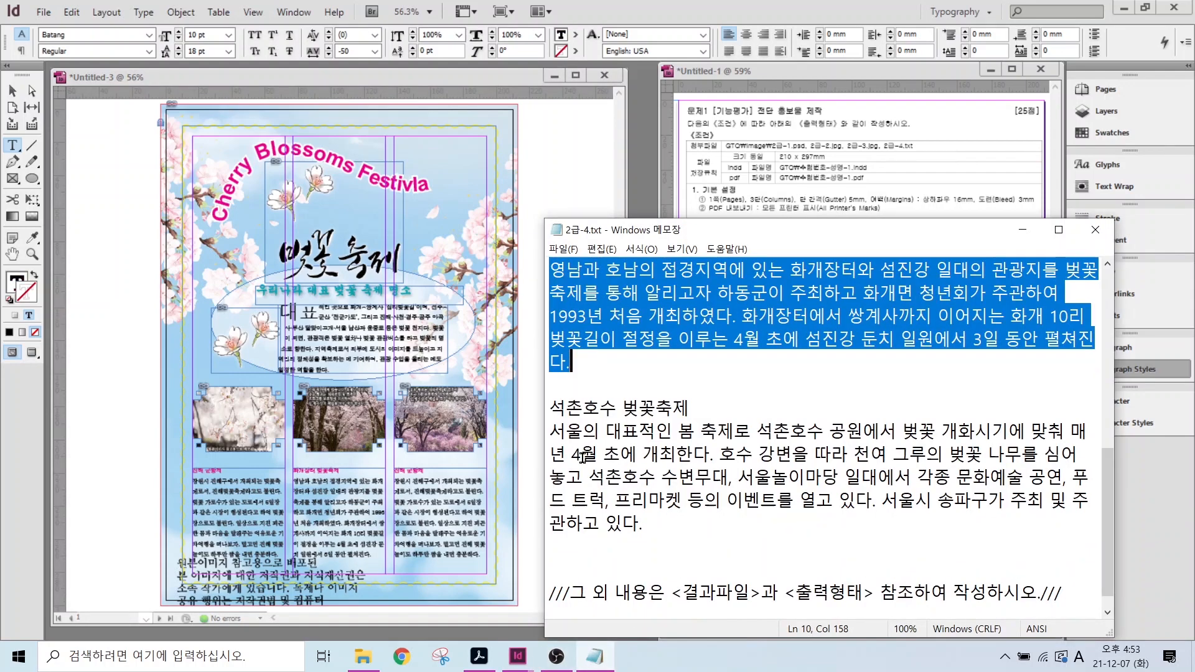
drag(550, 407, 657, 531)
key(ctrl+c)
click(281, 486)
click(432, 516)
key(ctrl+a)
key(ctrl+v)
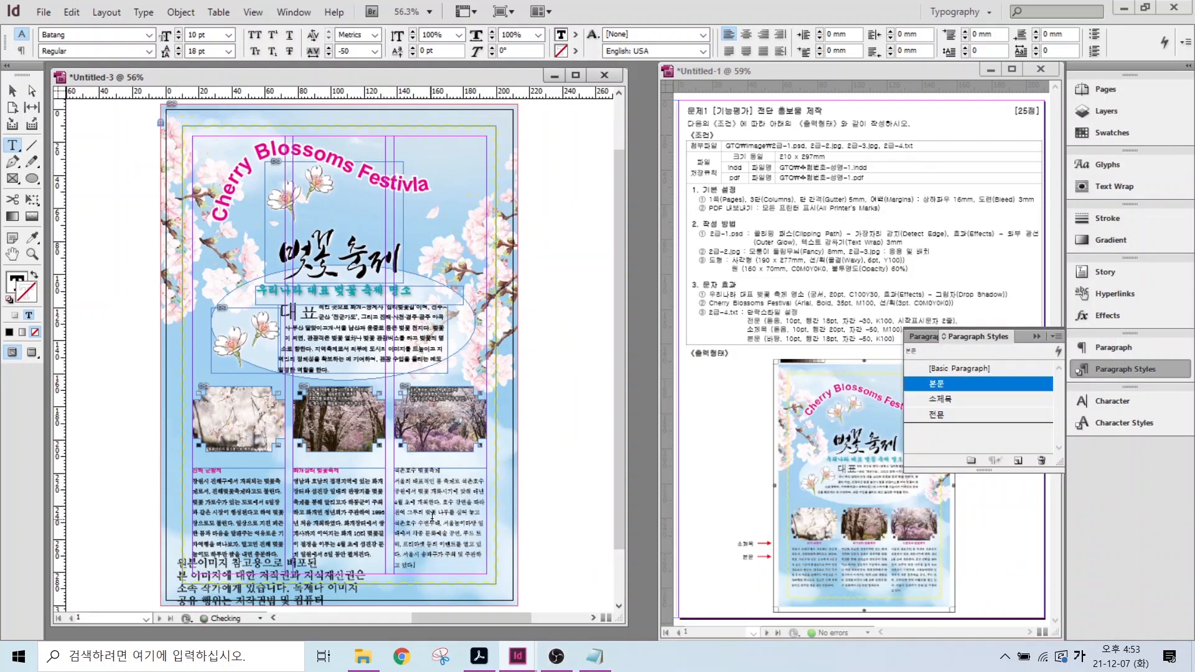
click(441, 471)
click(937, 399)
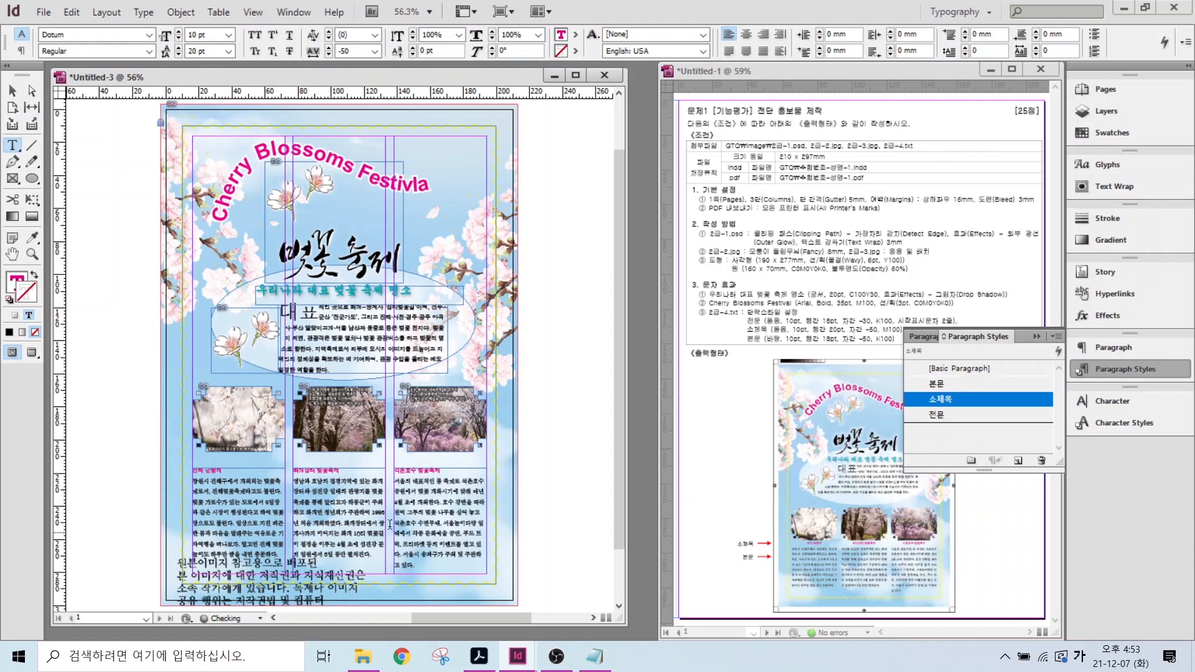
click(1109, 373)
- Centre-align the column headings
click(235, 472)
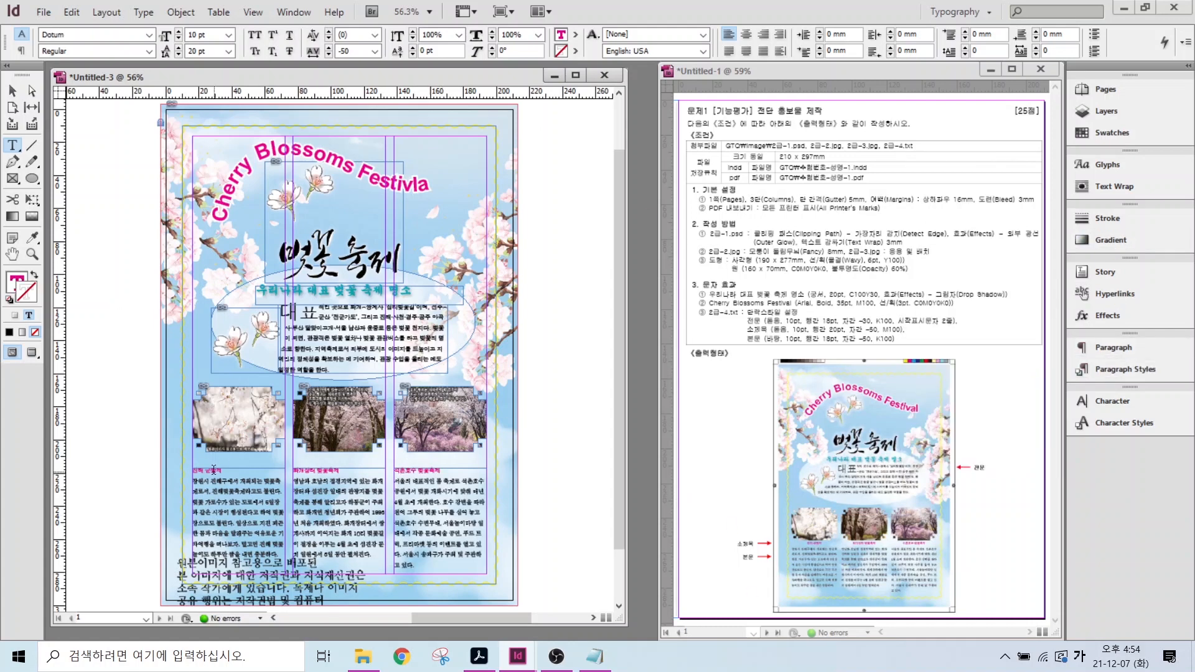
click(746, 35)
click(344, 471)
click(746, 35)
click(449, 471)
- Deselect everything and switch to Preview screen mode to view the page without guides and frame edges
click(746, 35)
key(Escape)
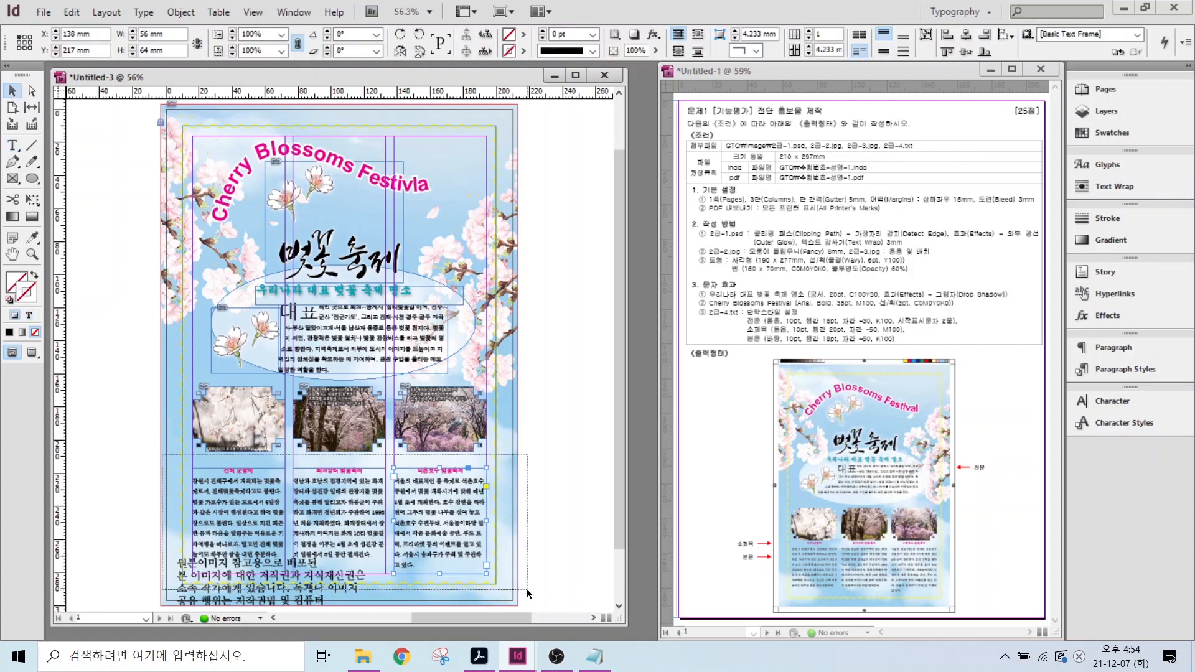
key(ctrl+a)
click(74, 417)
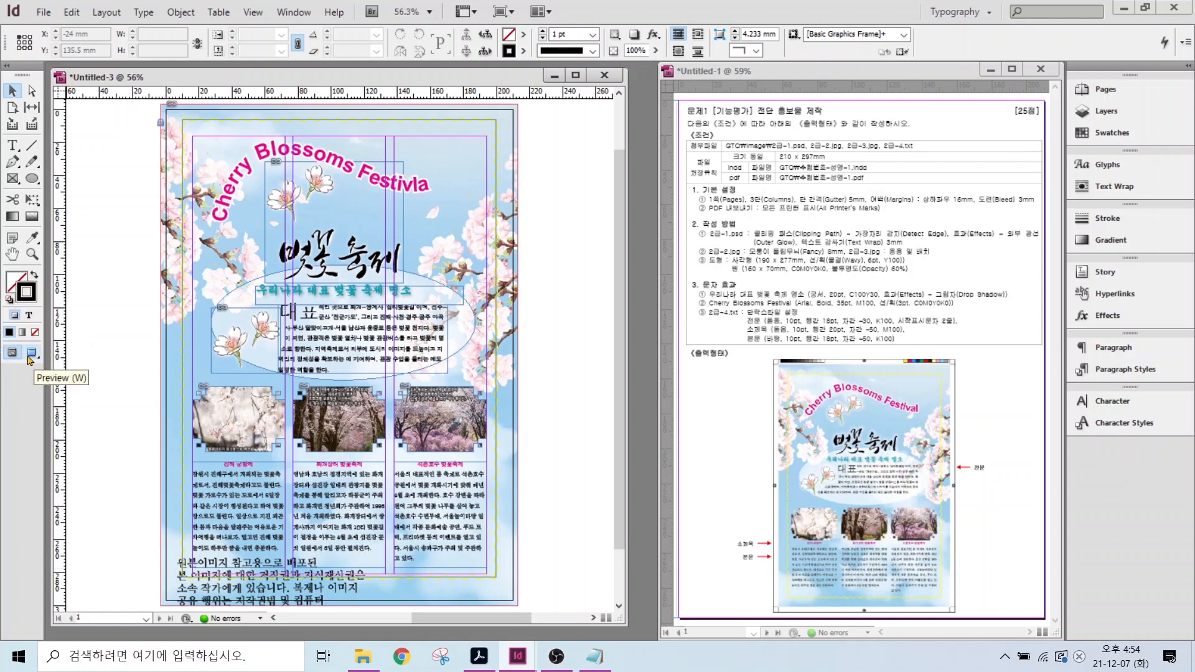
click(31, 353)
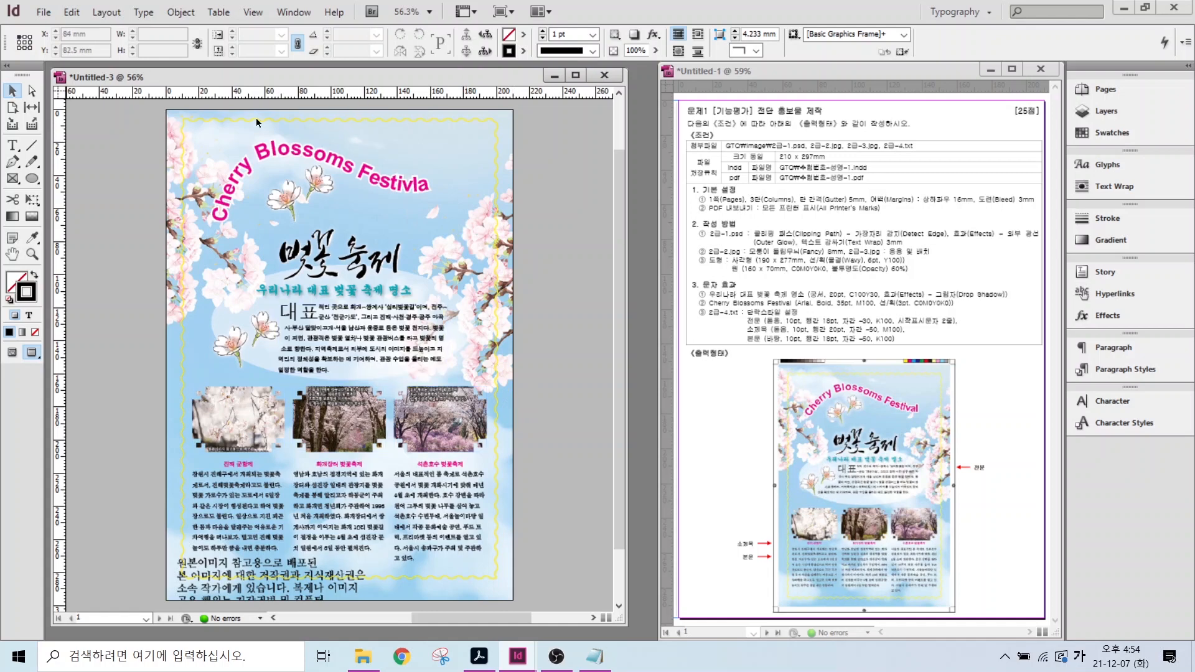
- Nudge the yellow wavy border frame slightly down with the Down arrow key
click(388, 123)
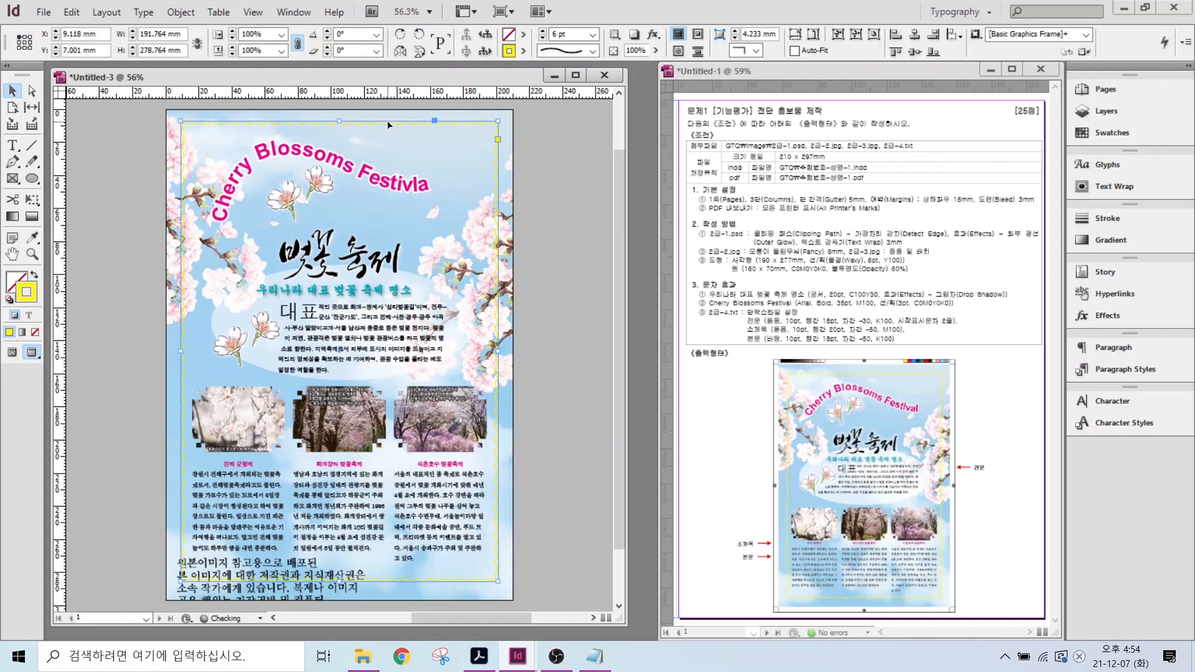
key(Down)
key(Down)
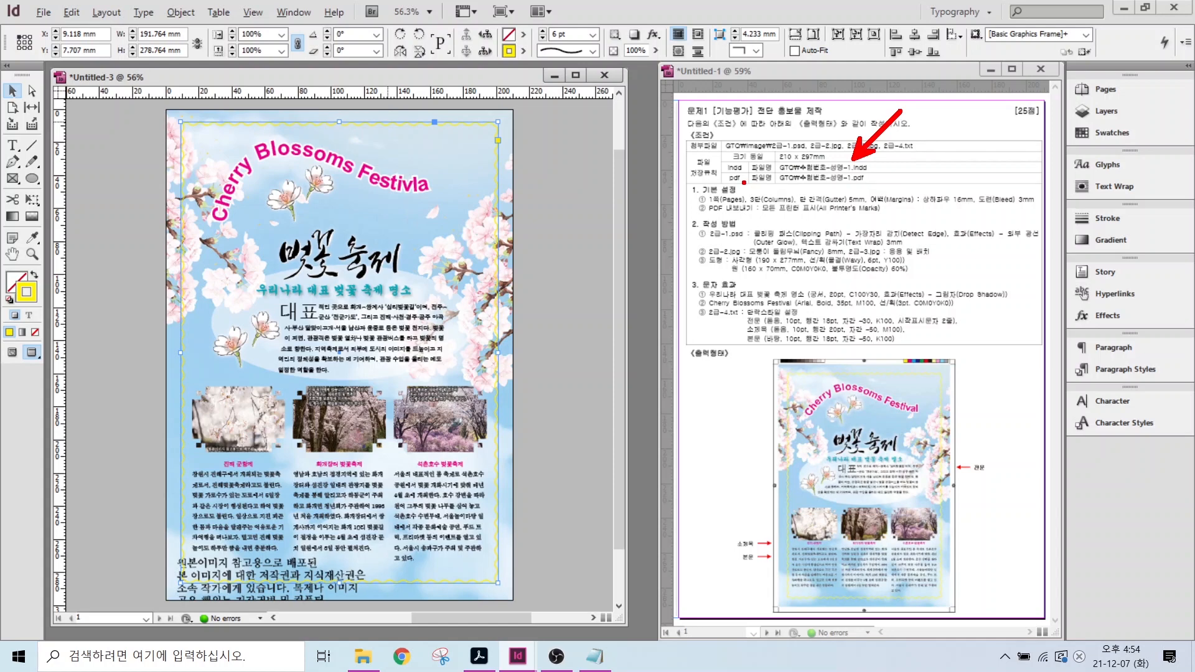
drag(743, 183, 809, 217)
key(Escape)
click(44, 14)
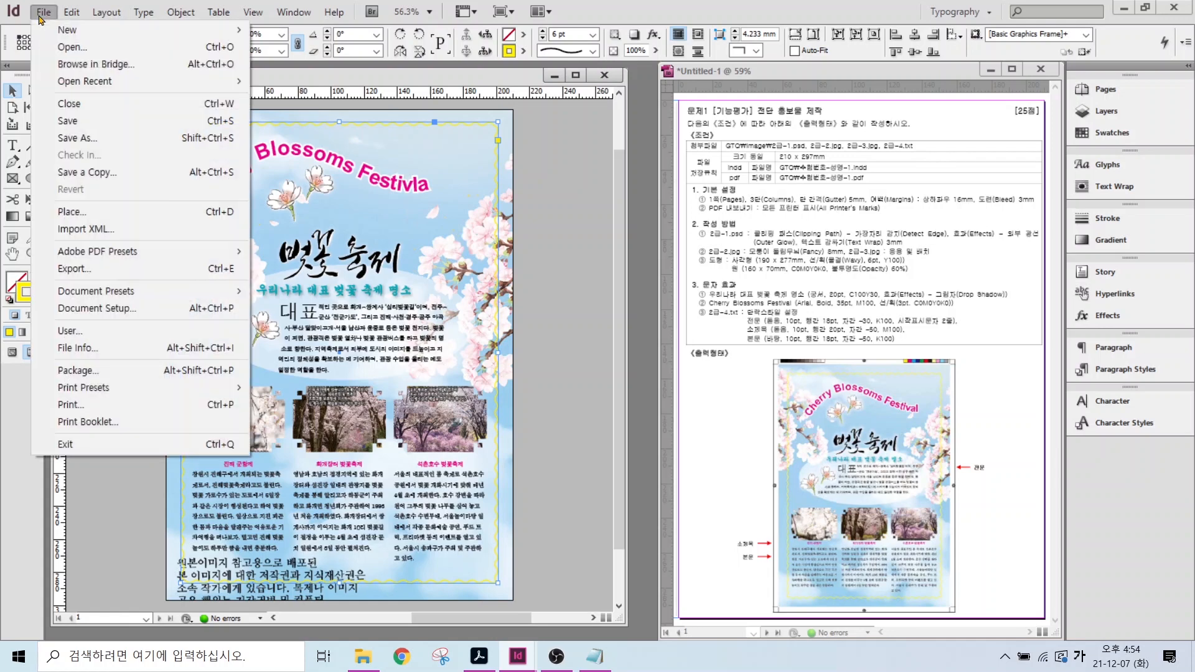
- In Save As, navigate to the 문서 > GTQ folder
click(76, 123)
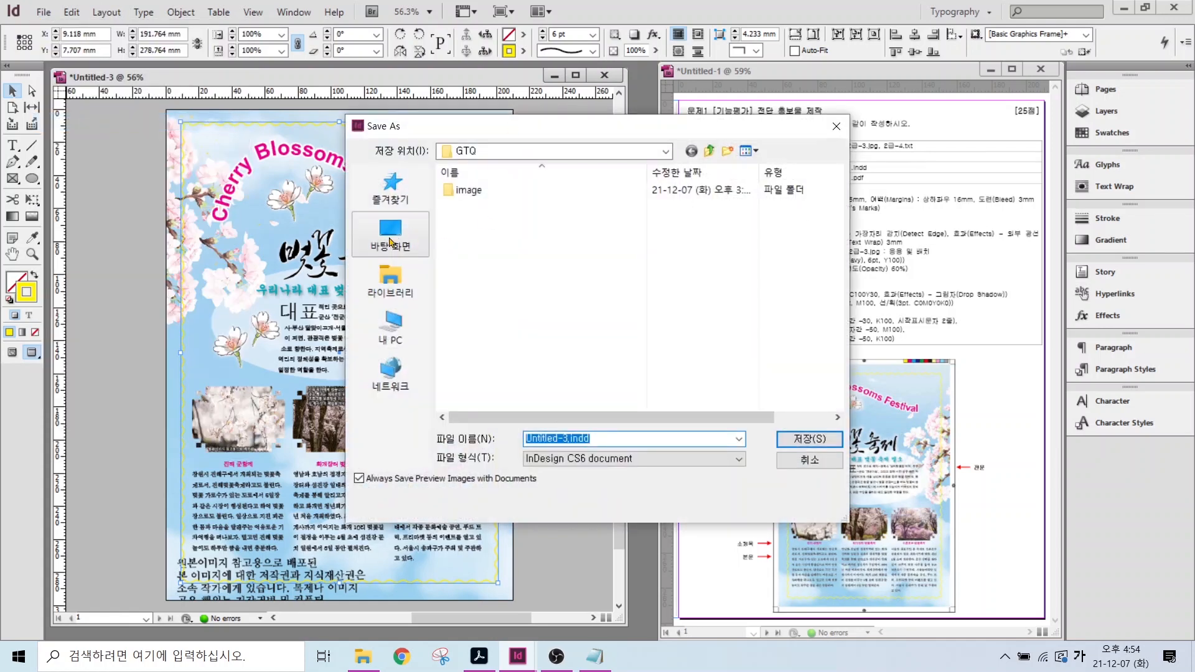
click(391, 280)
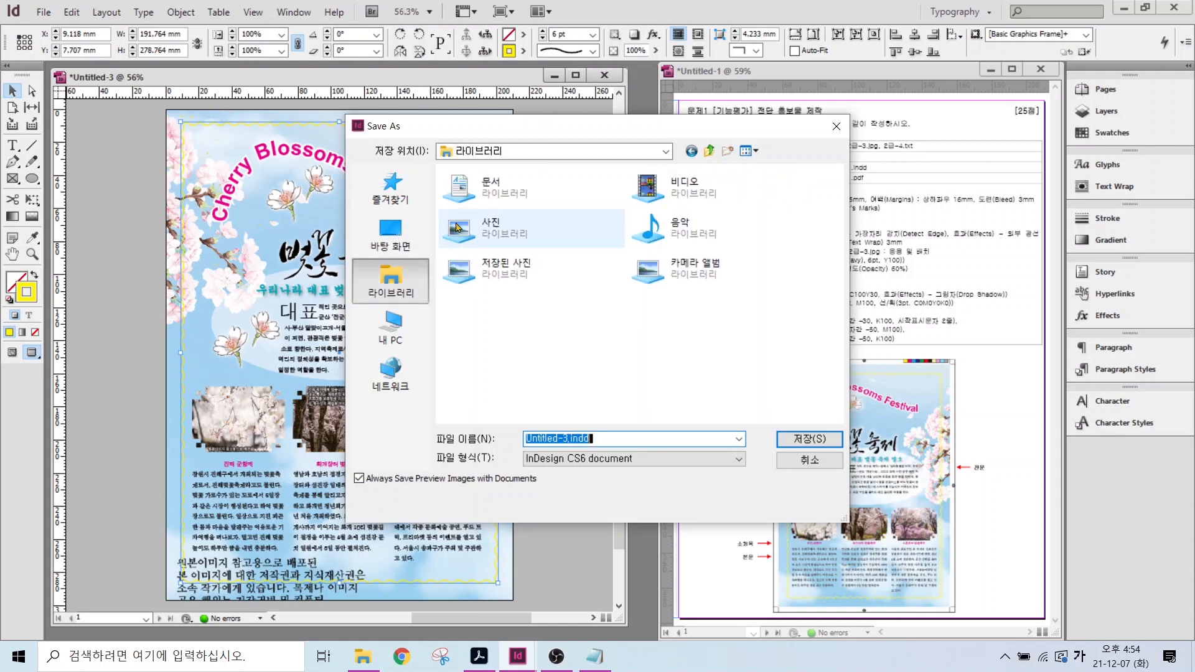
double_click(473, 181)
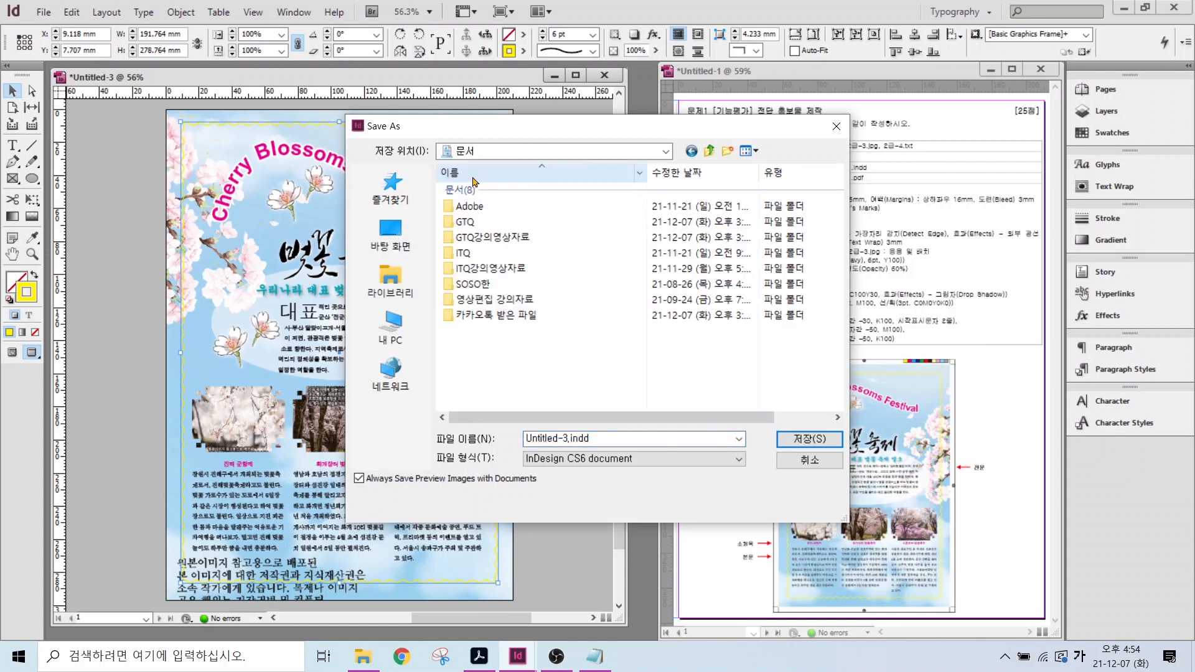
double_click(464, 222)
- Replace the file name with the candidate's exam number and name, then save
double_click(591, 439)
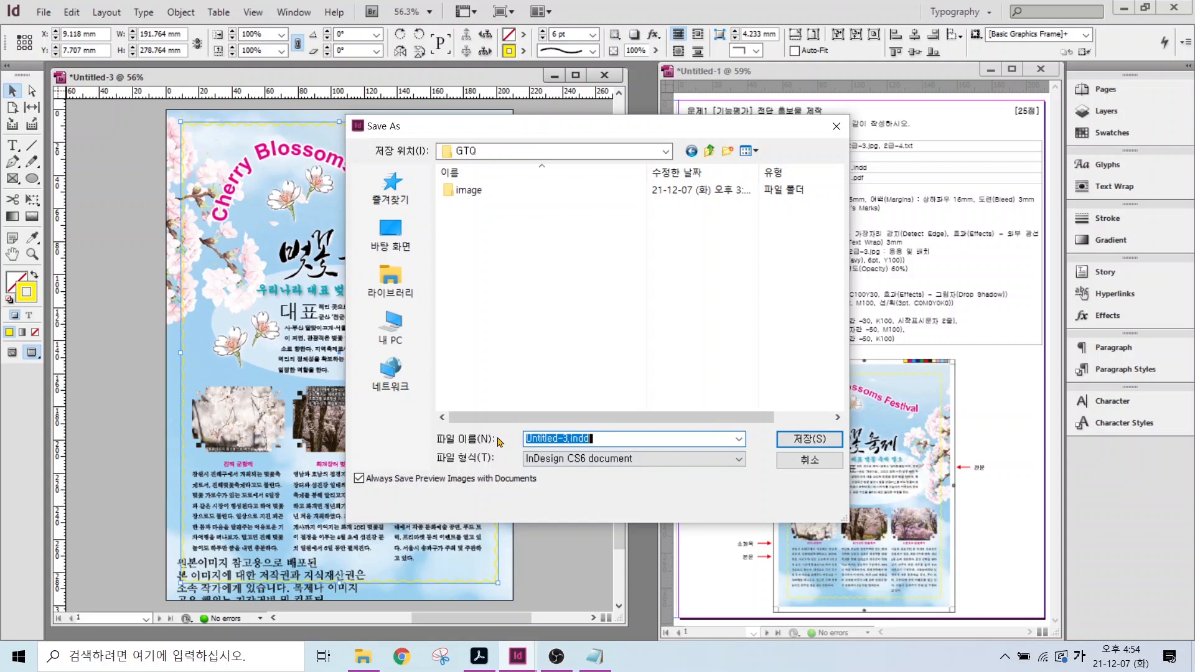
text(123456)
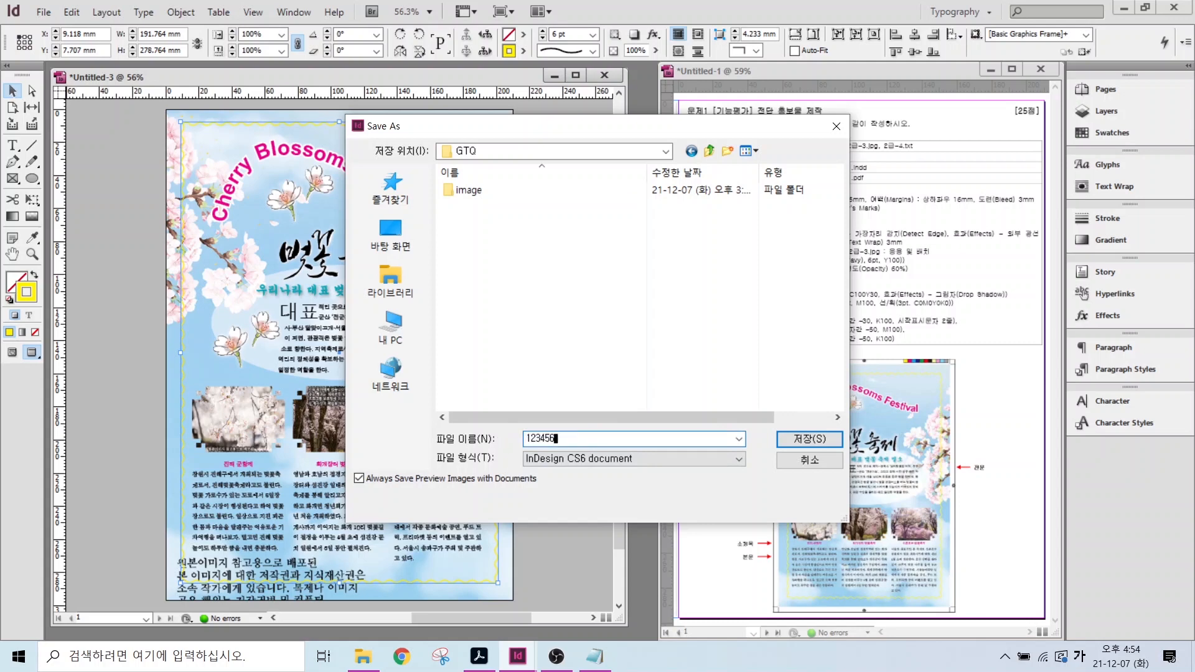
key(Hangul)
text(78-)
key(Hangul)
text(-)
text(1)
click(809, 439)
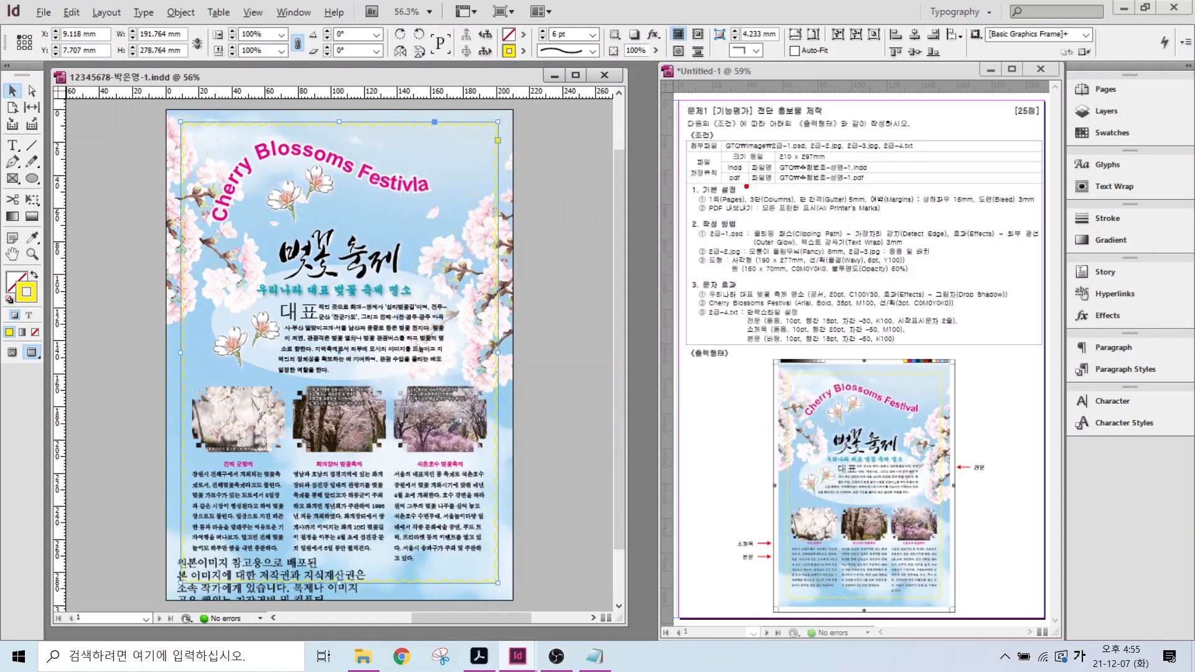
drag(746, 186, 798, 220)
drag(702, 216, 817, 216)
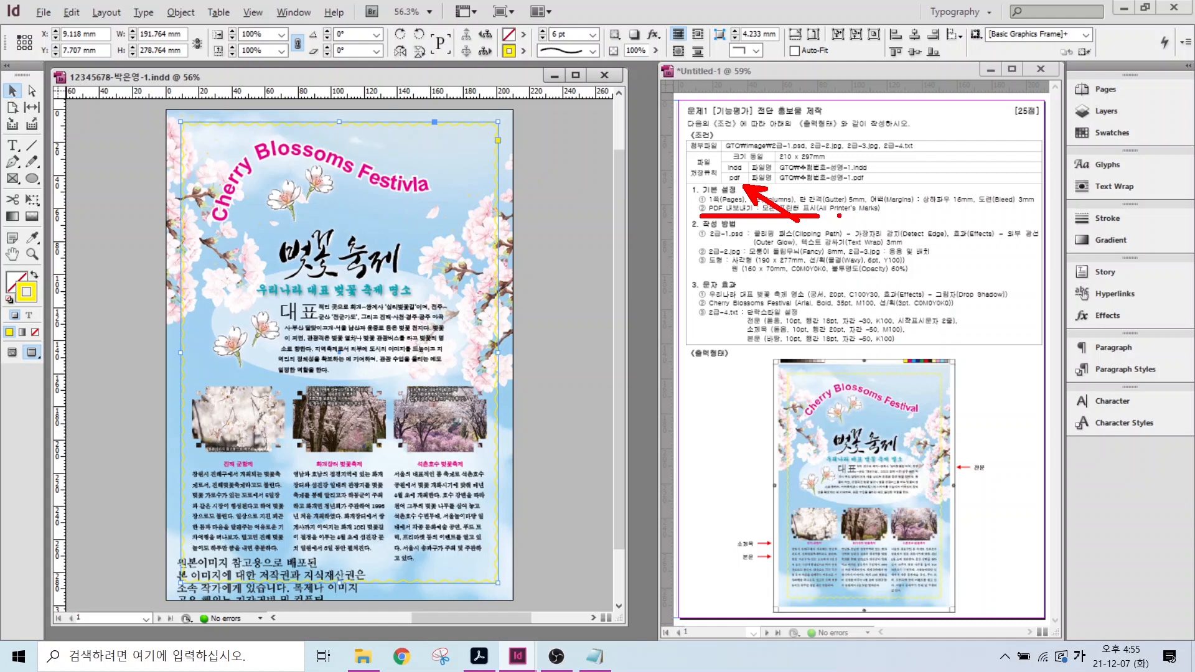
key(Escape)
click(43, 13)
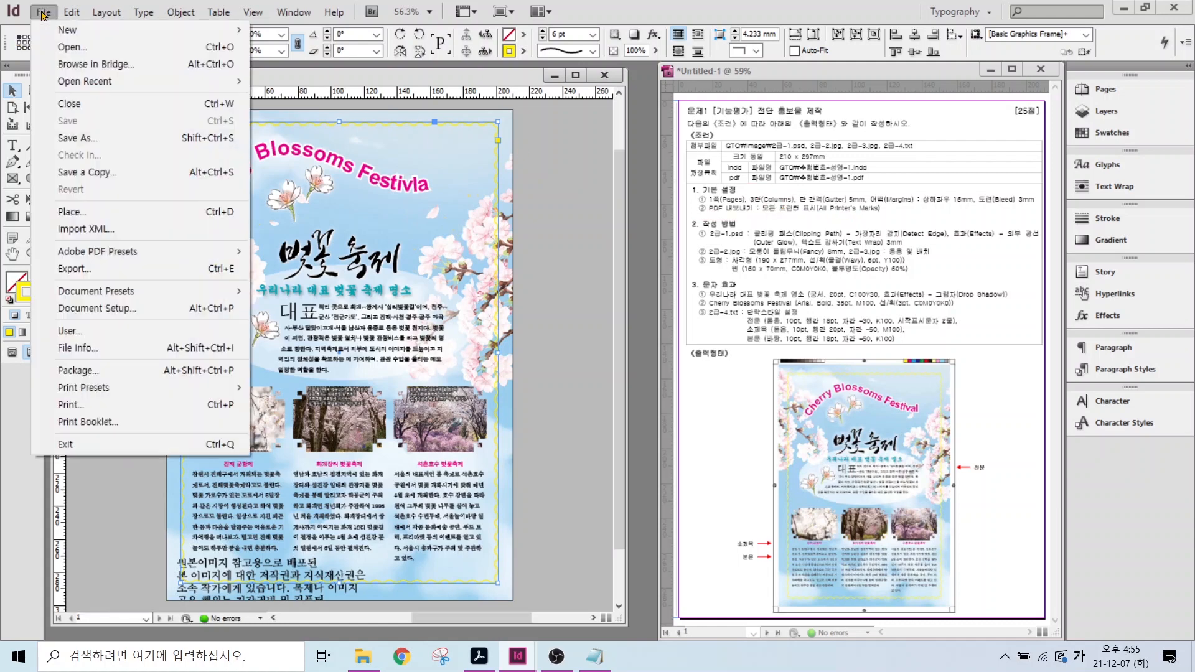
- Export the layout as Adobe PDF (Print) into GTQ with All Printer's Marks enabled
click(83, 270)
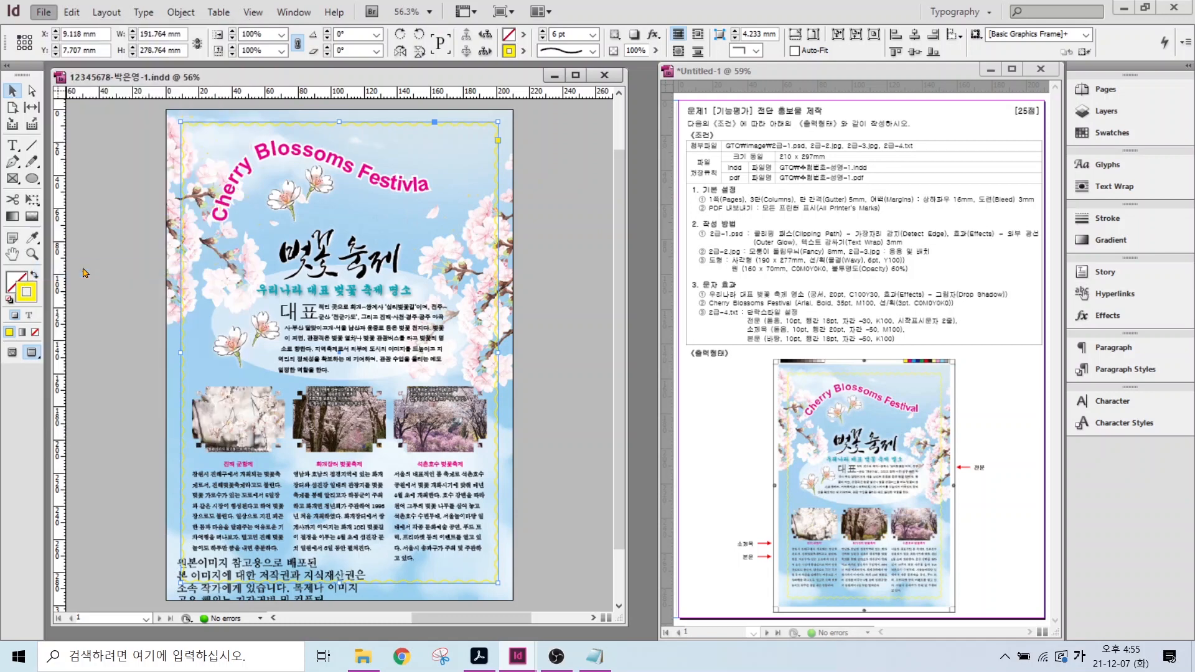
click(619, 510)
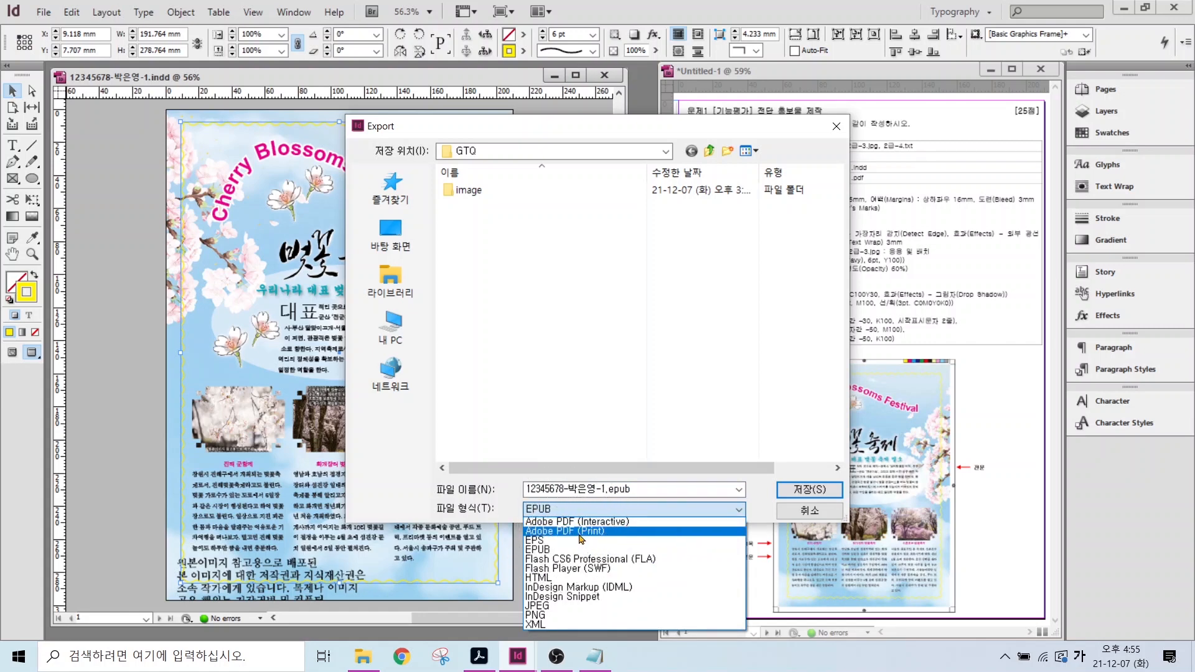
click(578, 533)
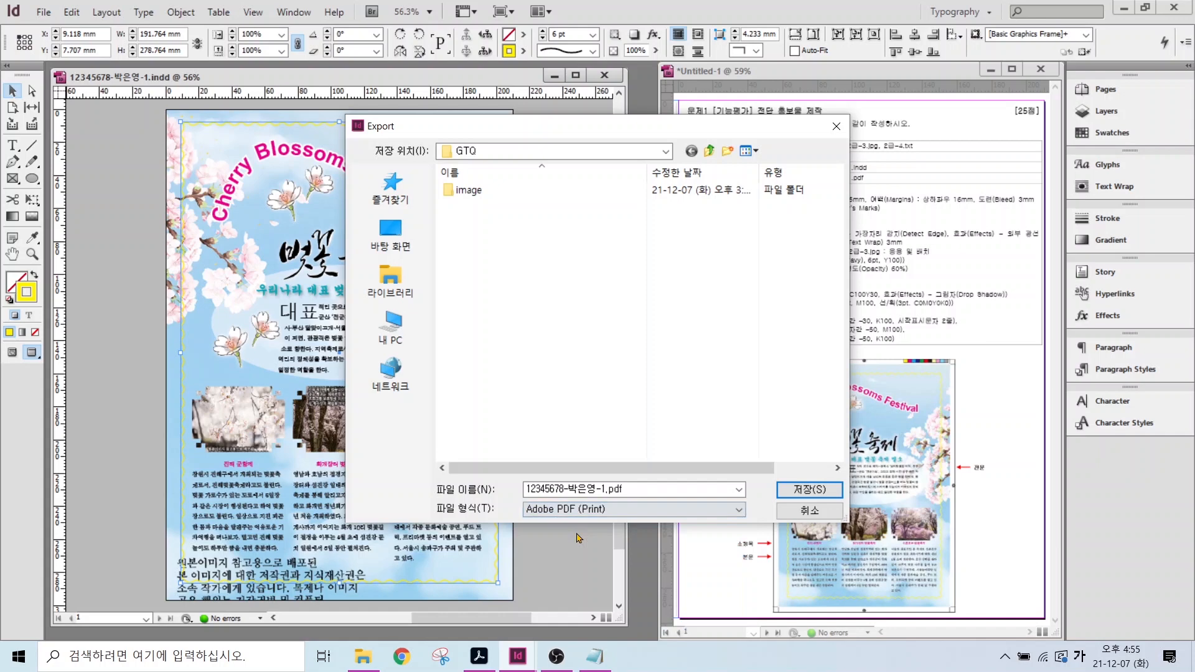
click(789, 495)
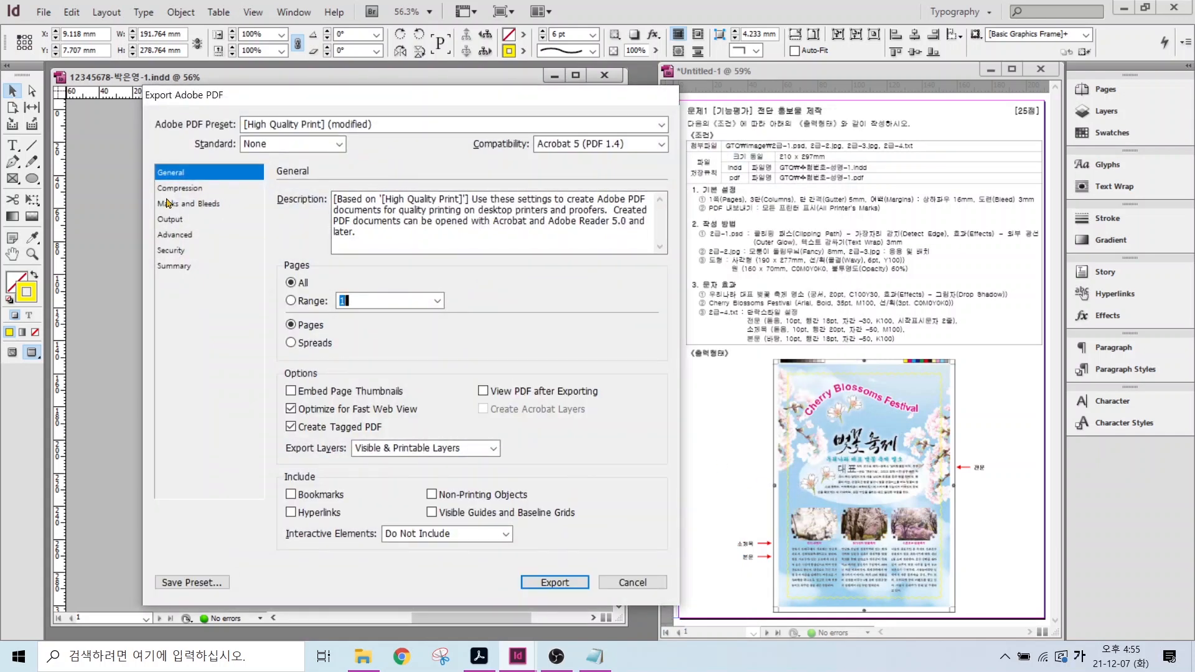
click(177, 205)
key(alt)
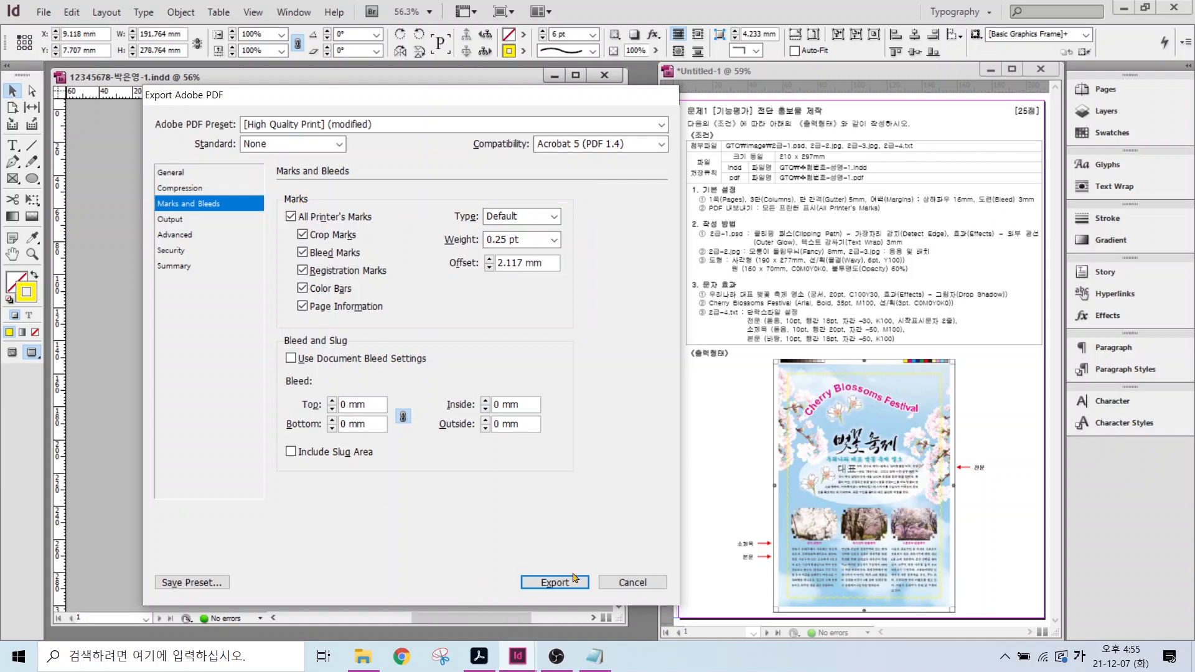
click(553, 582)
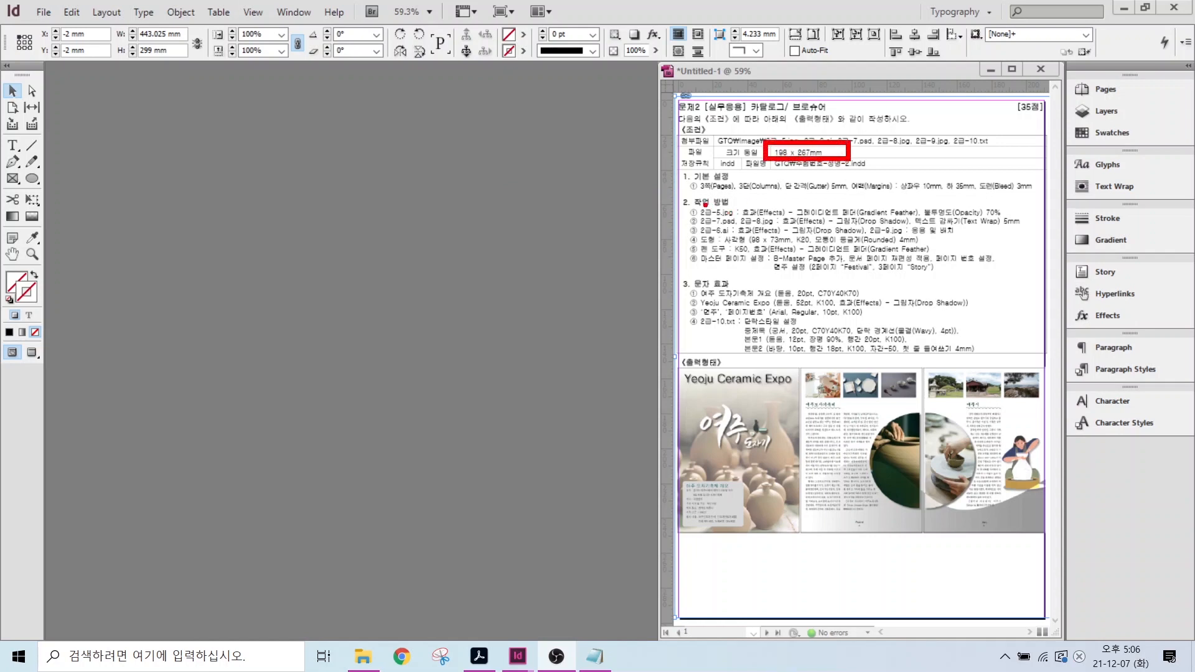
- Begin a new 3-page document sized 198 mm wide by 267 mm high
drag(697, 200, 859, 196)
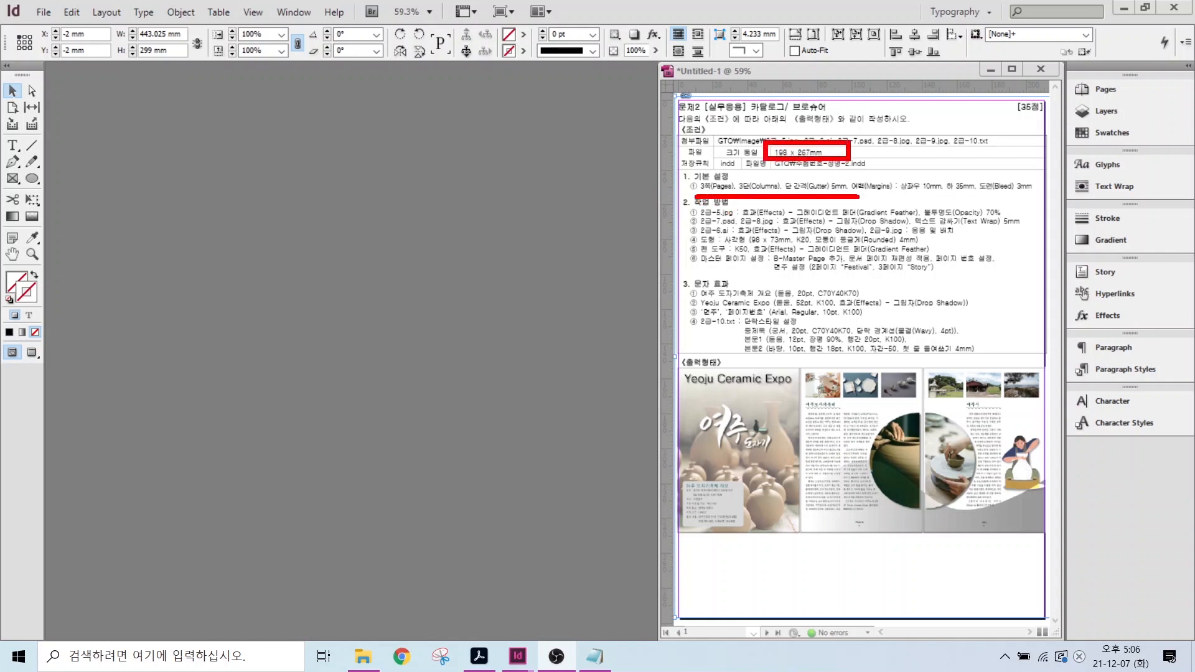
key(Escape)
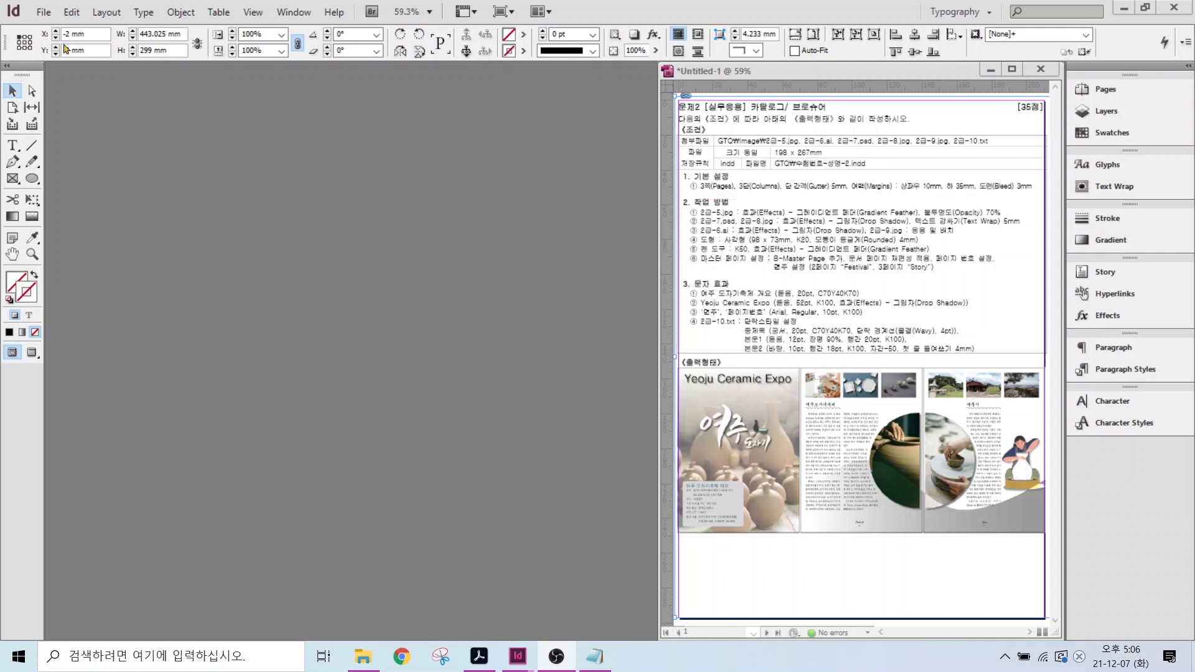
click(44, 13)
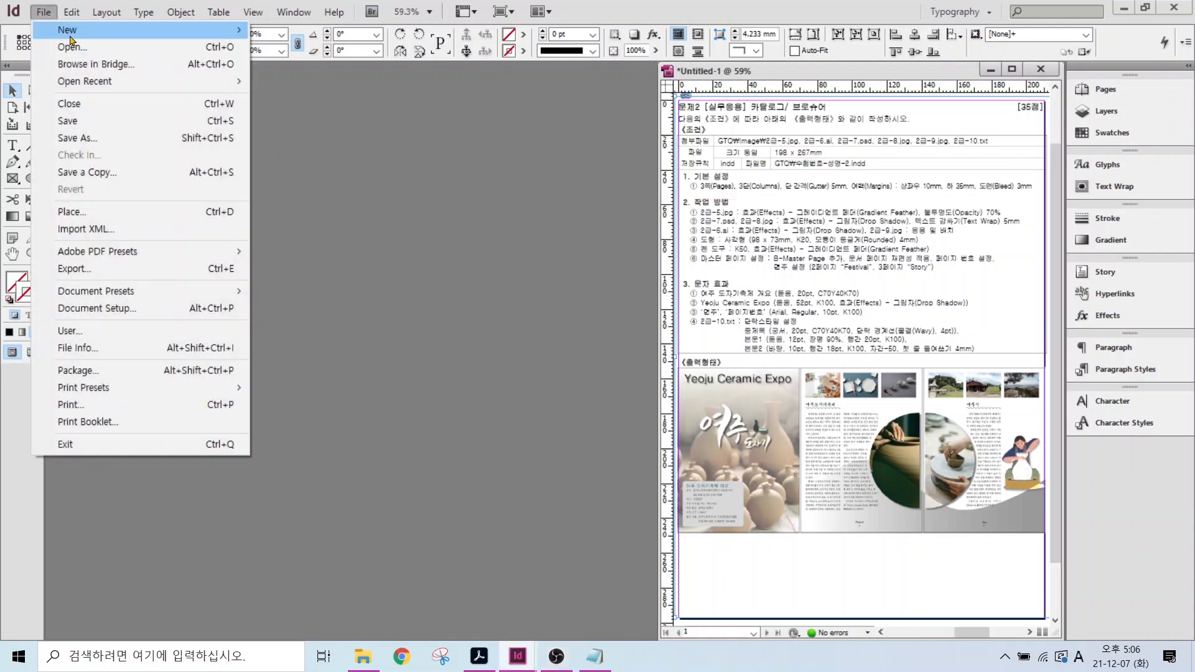
mouse_move(71, 39)
click(277, 30)
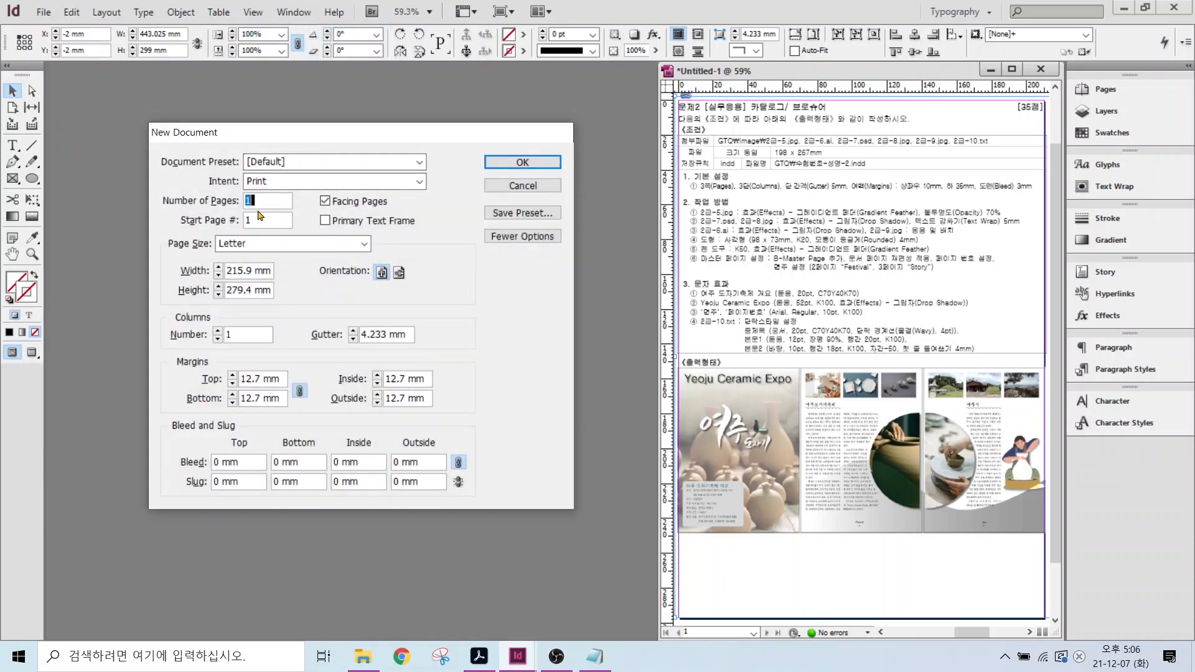
text(3)
triple_click(240, 272)
text(198mm)
key(Tab)
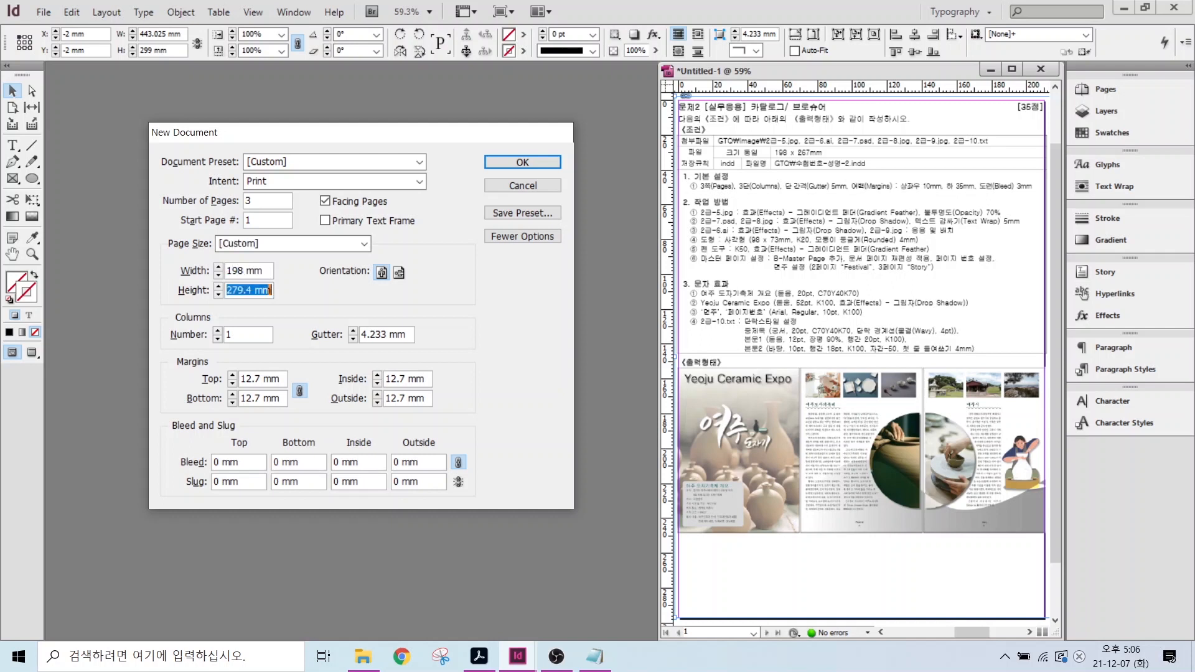
text(267)
- Set the layout to 3 columns with a 5 mm gutter
click(218, 333)
click(354, 330)
key(alt)
drag(879, 193, 983, 195)
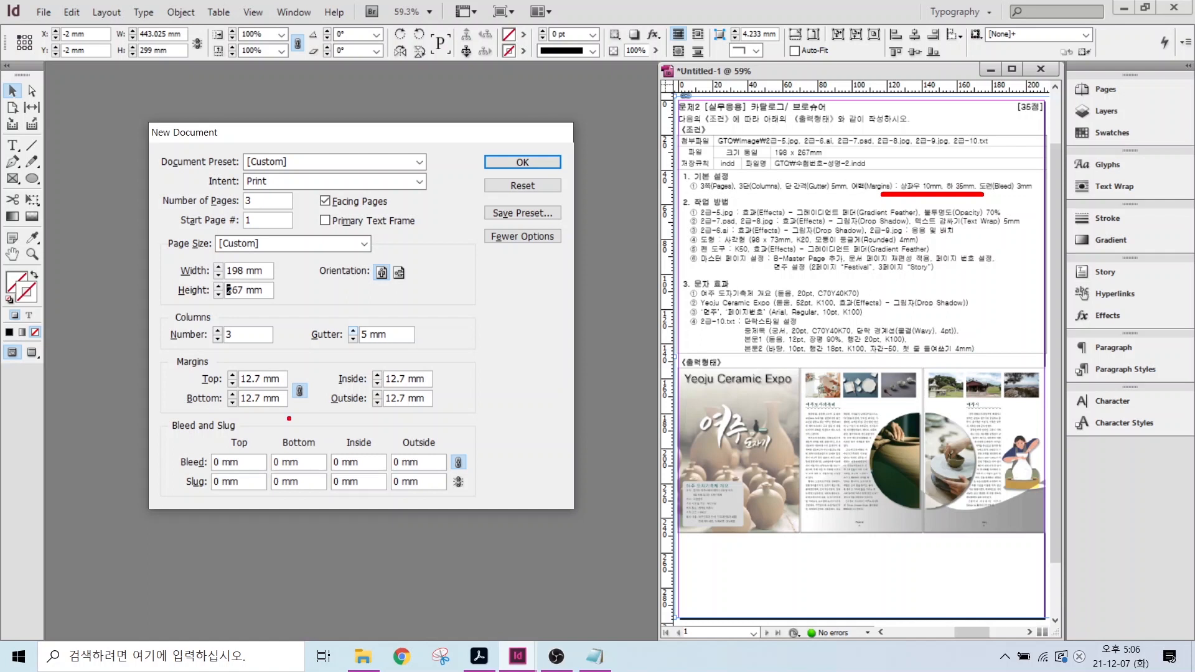
mouse_move(305, 397)
mouse_down()
mouse_move(274, 405)
mouse_move(278, 379)
mouse_move(308, 372)
mouse_move(321, 408)
mouse_move(299, 395)
mouse_move(280, 423)
mouse_up()
key(Escape)
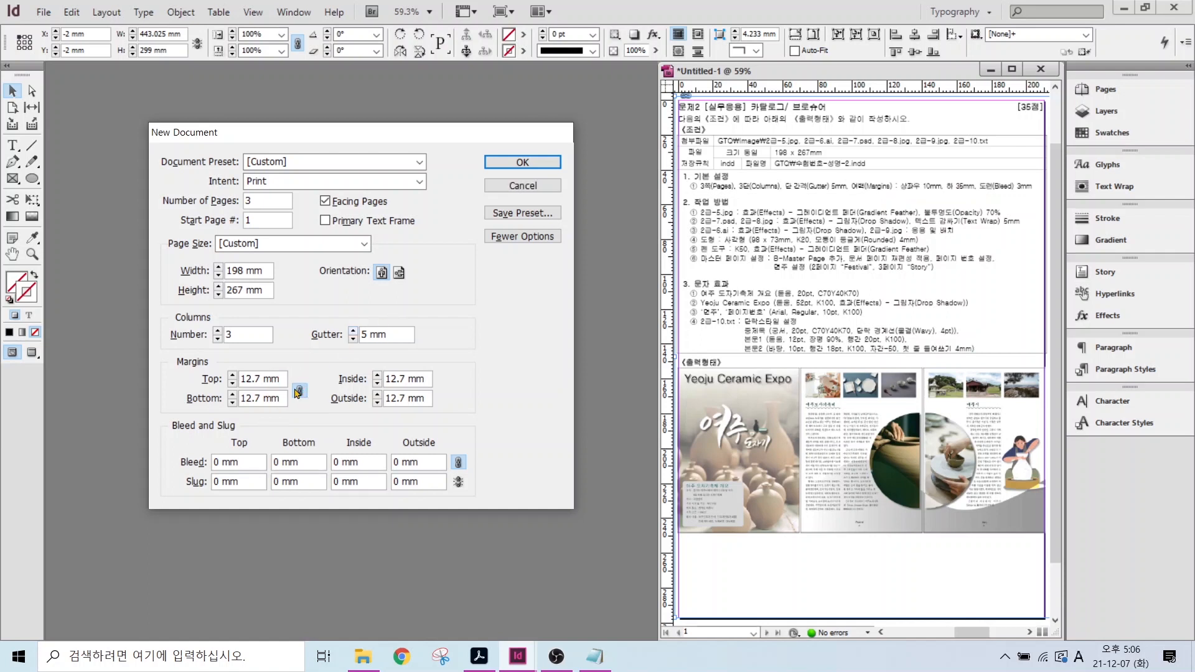
- Unlink the margins and set top 10, bottom 35, inside 10 and outside 10 mm
click(298, 390)
double_click(246, 379)
text(10)
double_click(253, 399)
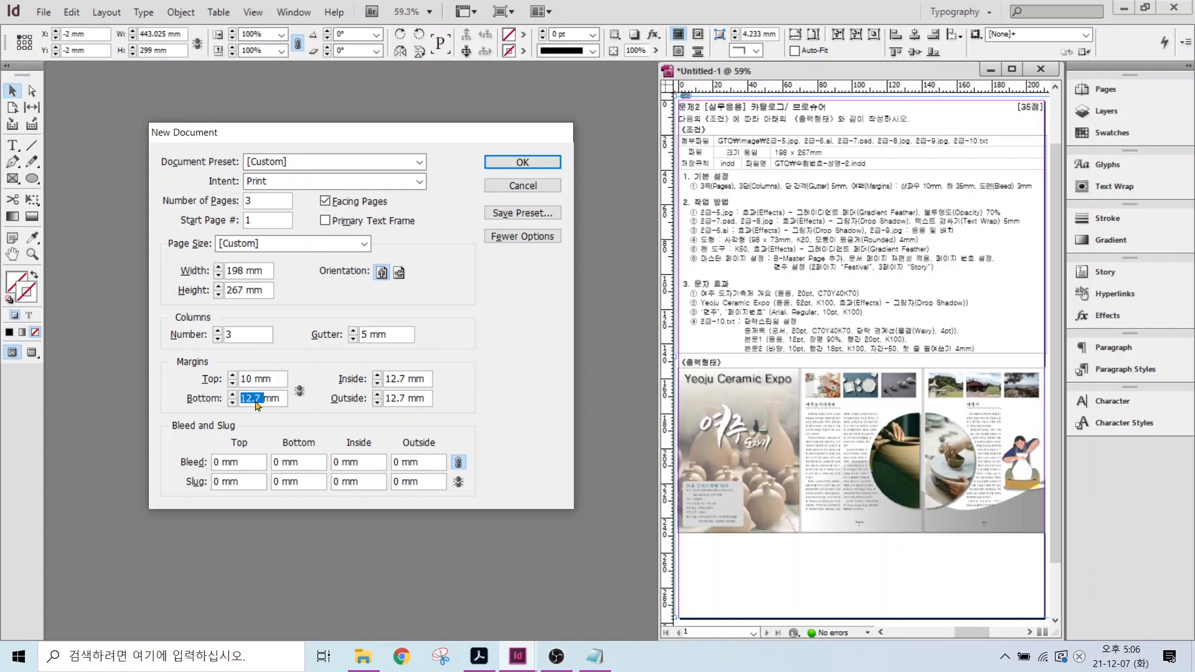
text(35)
double_click(393, 380)
text(10)
key(Tab)
text(10)
- Add a 3 mm bleed and create the document
key(alt)
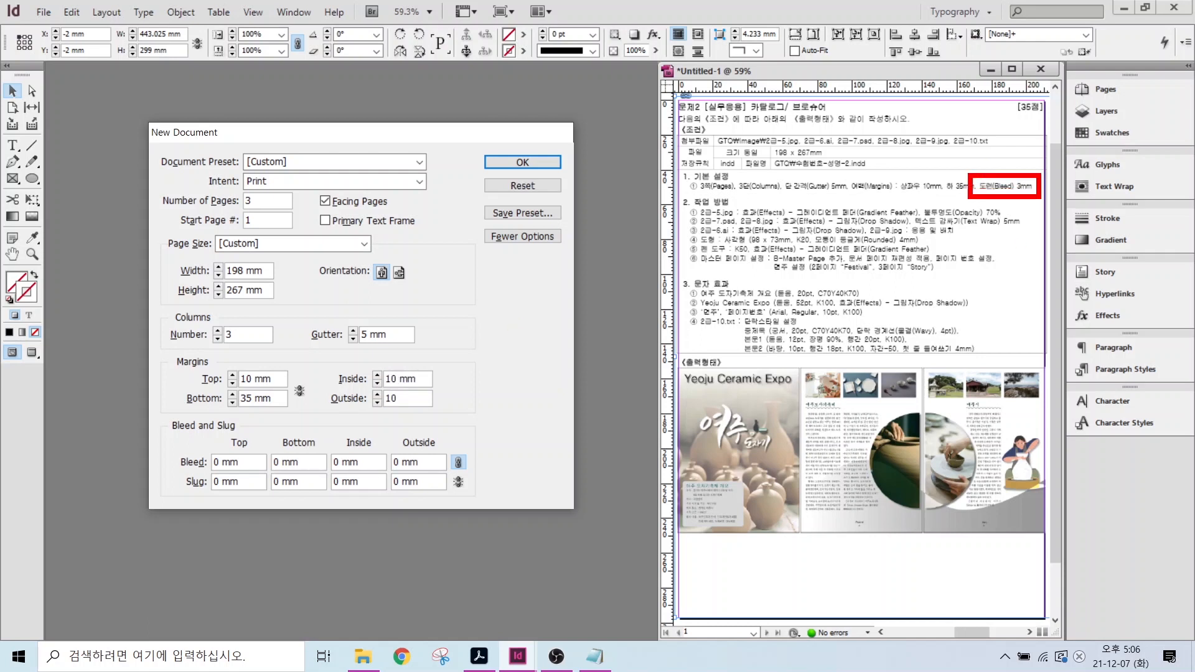
mouse_move(461, 478)
mouse_down()
mouse_move(447, 439)
mouse_move(474, 447)
mouse_move(473, 474)
mouse_up()
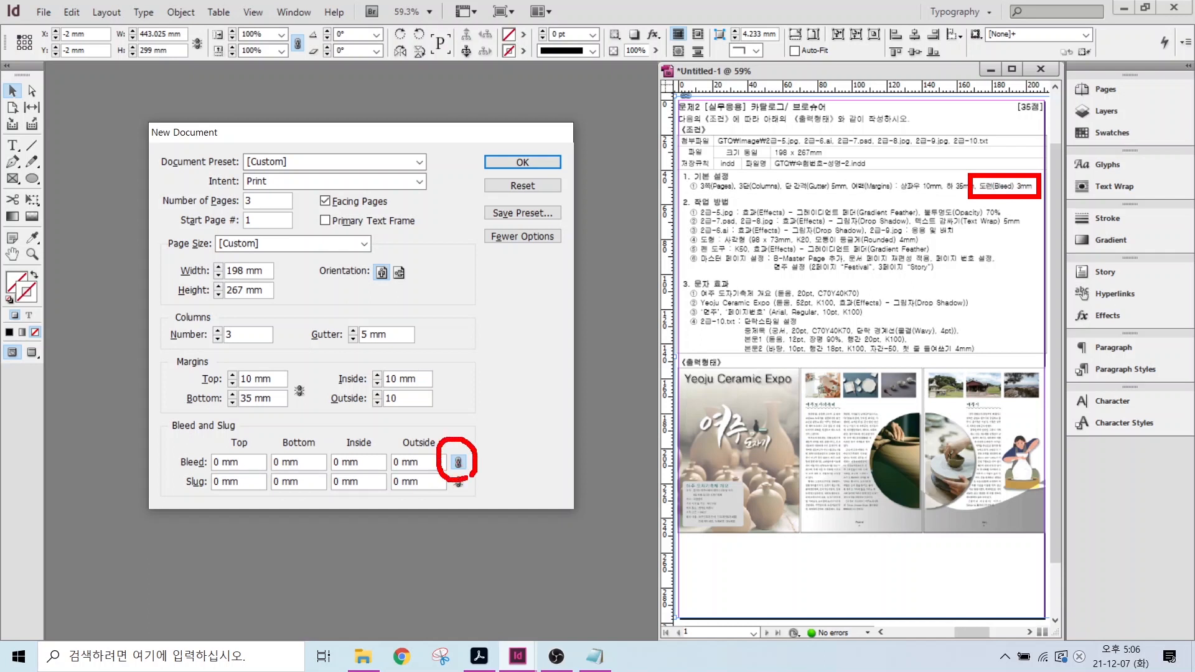
click(245, 464)
text(3)
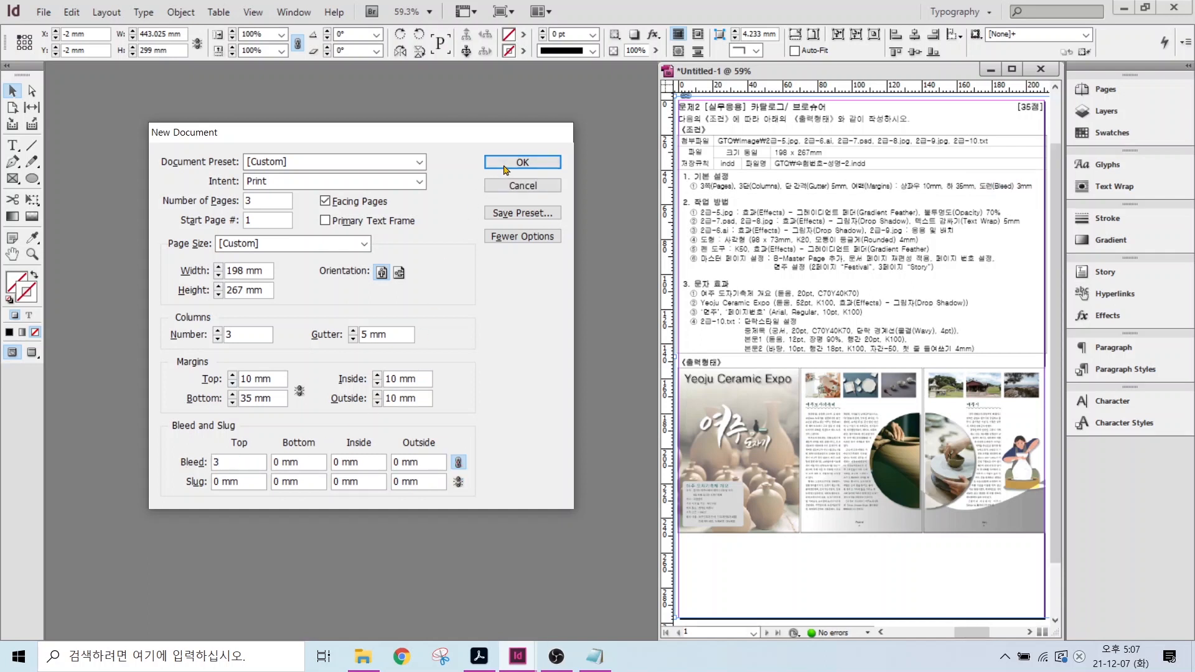
click(522, 162)
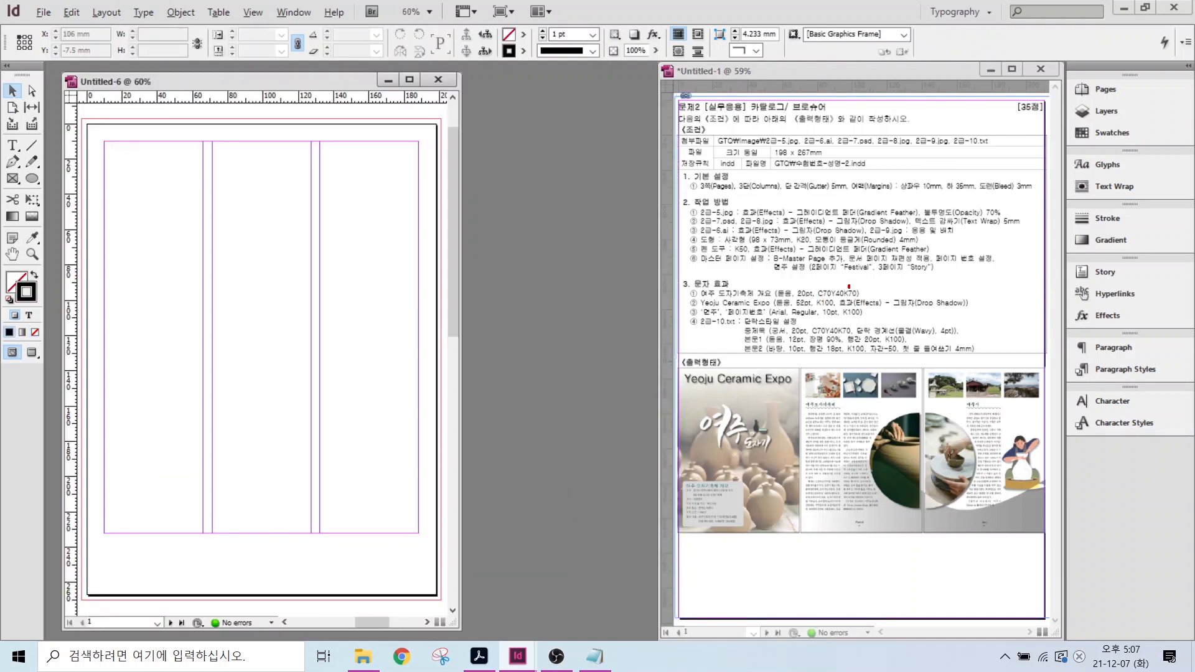
drag(820, 291, 857, 255)
click(1111, 133)
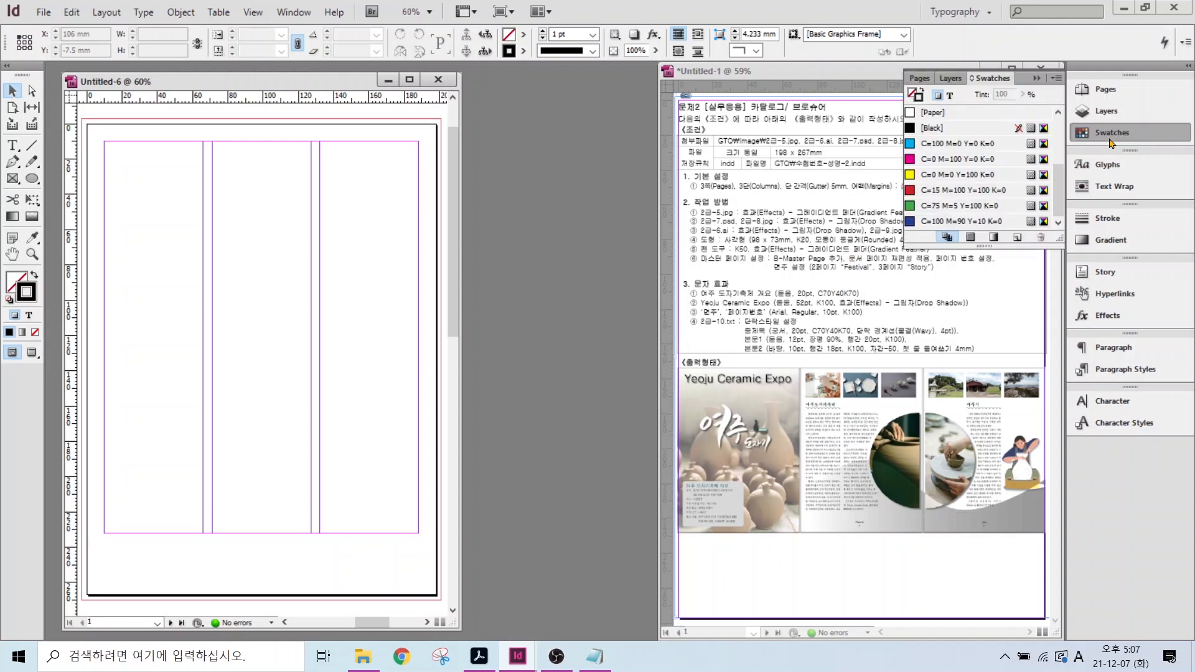
click(947, 222)
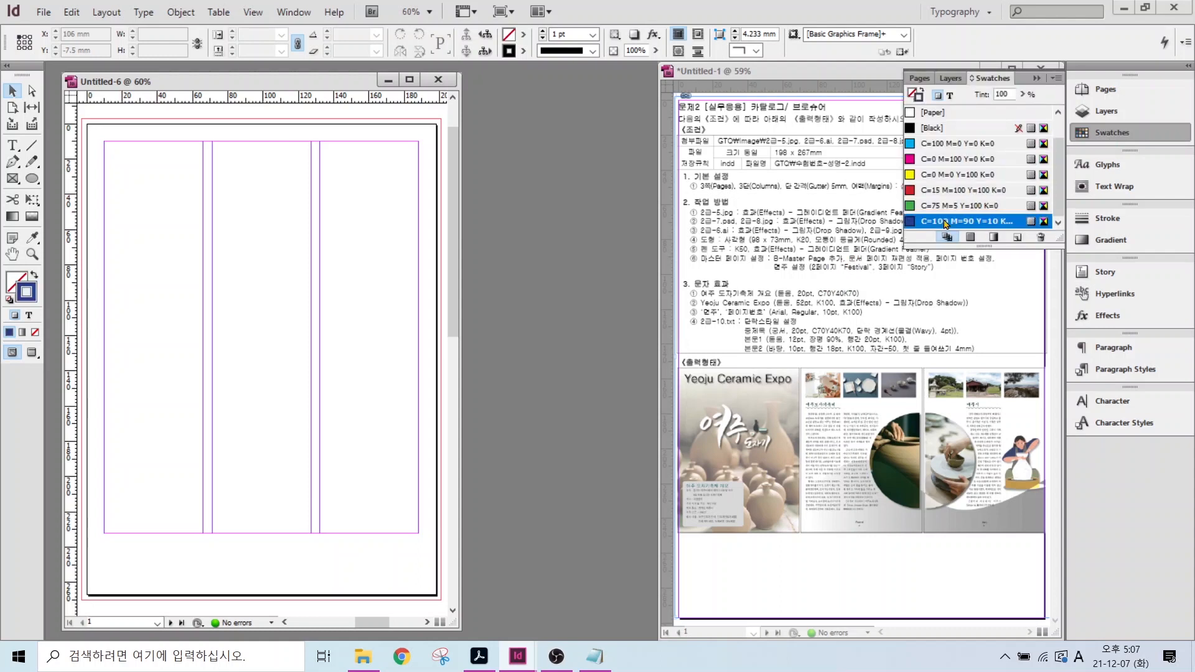
click(1017, 238)
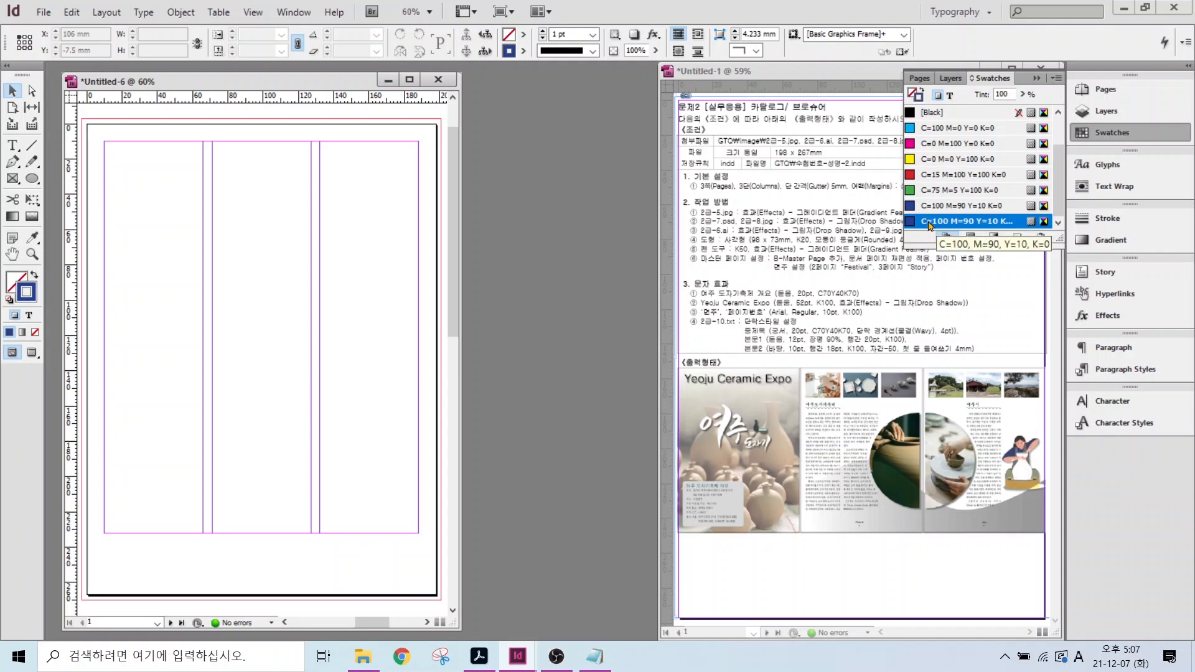
double_click(929, 222)
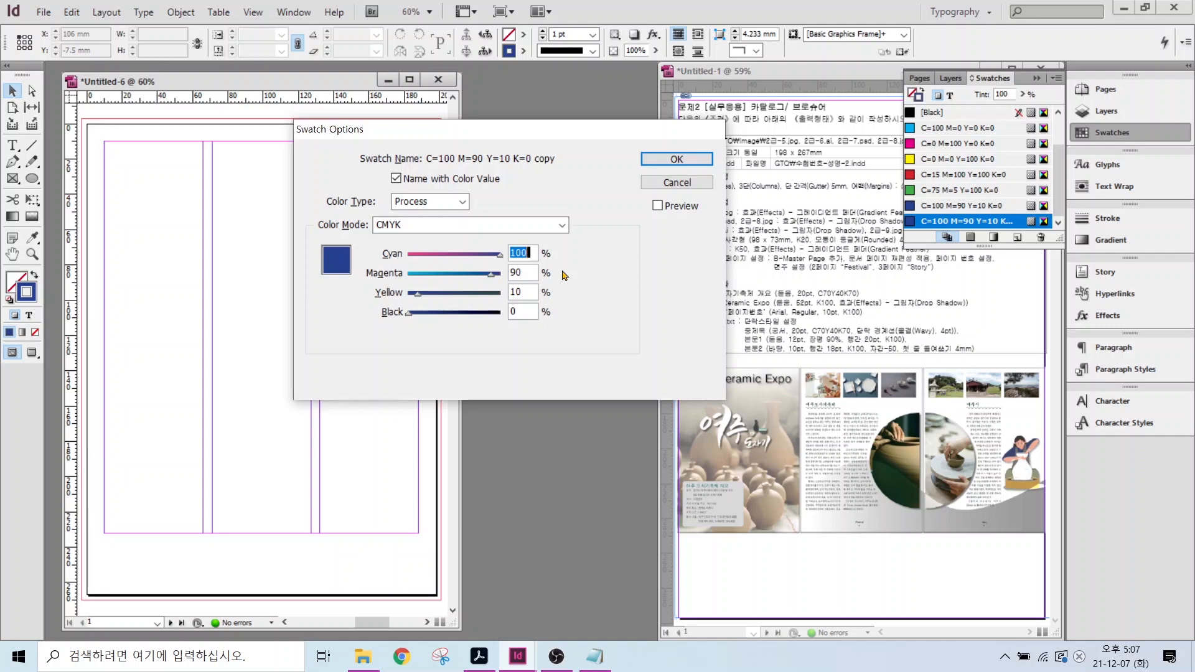
text(0)
key(Tab)
text(0)
key(Tab)
text(0)
key(Tab)
text(20)
key(Return)
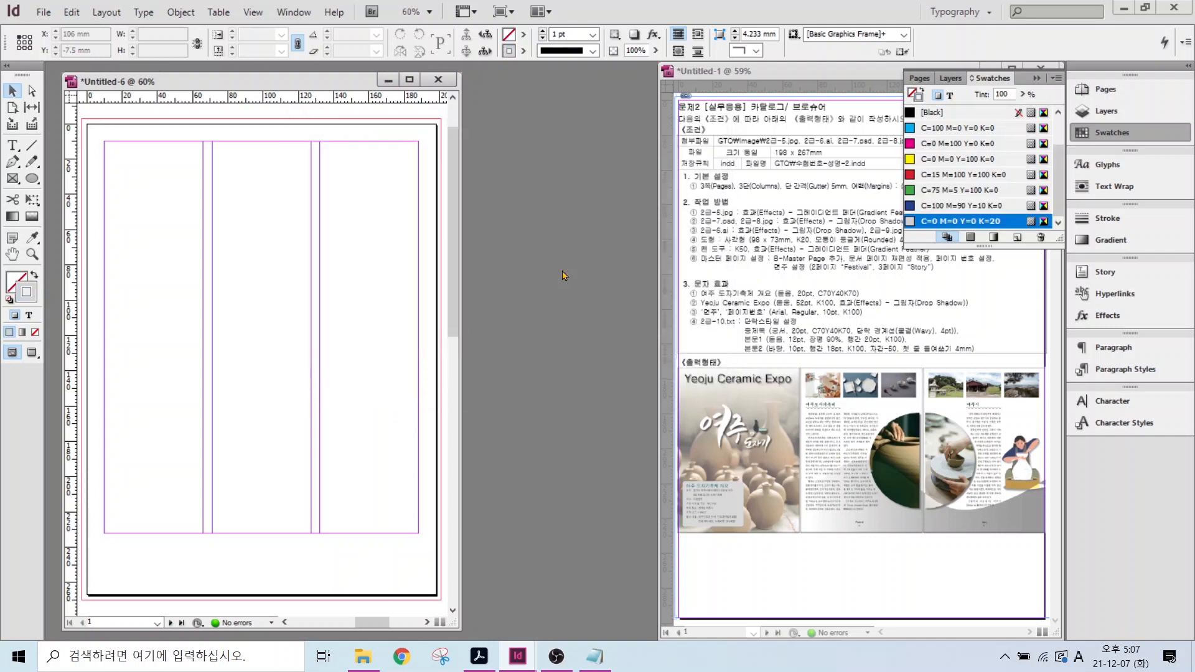
double_click(963, 222)
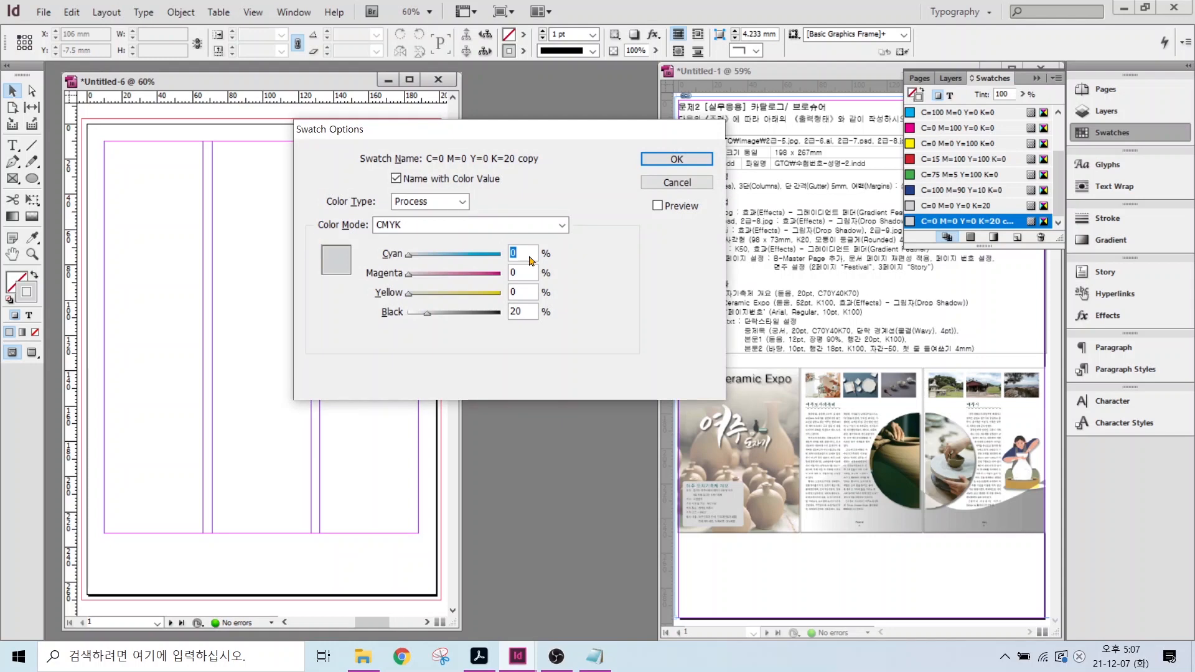
text(70)
key(Tab)
key(Tab)
text(40)
key(Tab)
text(70)
key(Return)
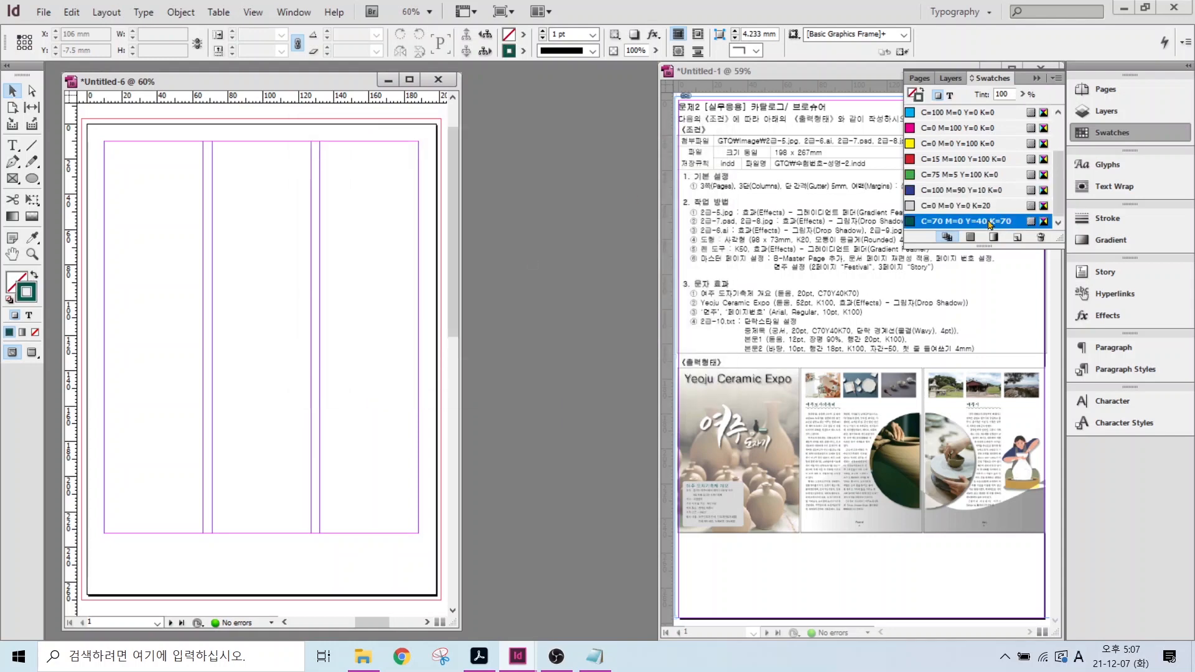
double_click(947, 222)
text(0)
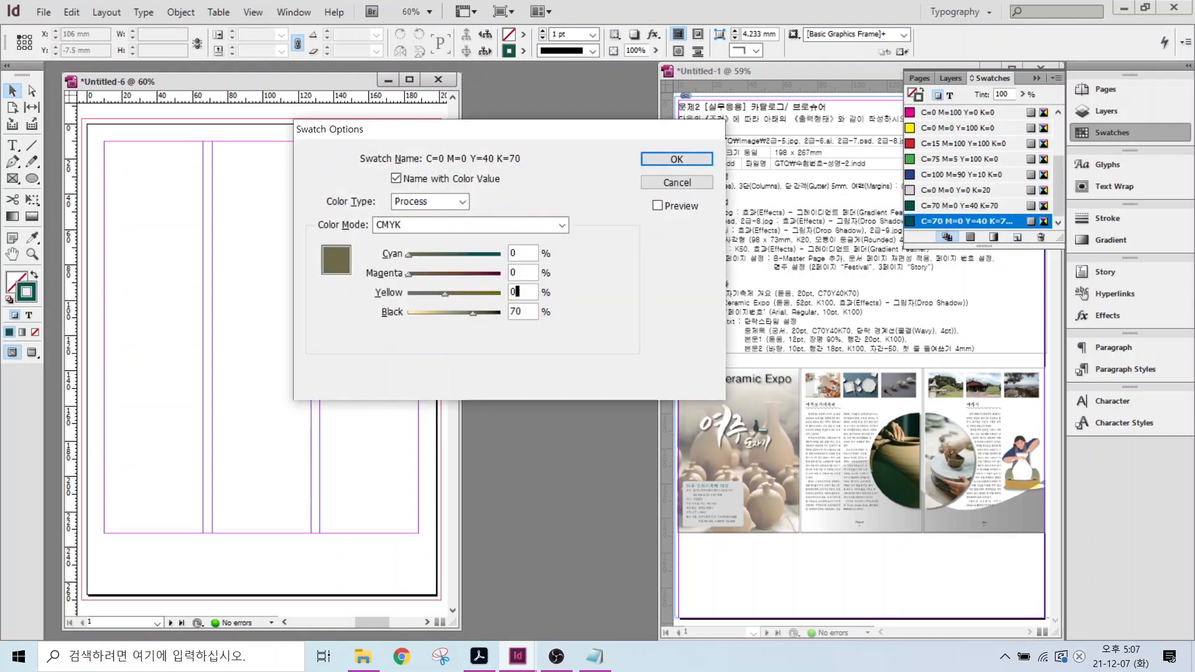
key(Tab)
key(Tab)
text(0)
key(Tab)
text(100)
key(Return)
double_click(933, 222)
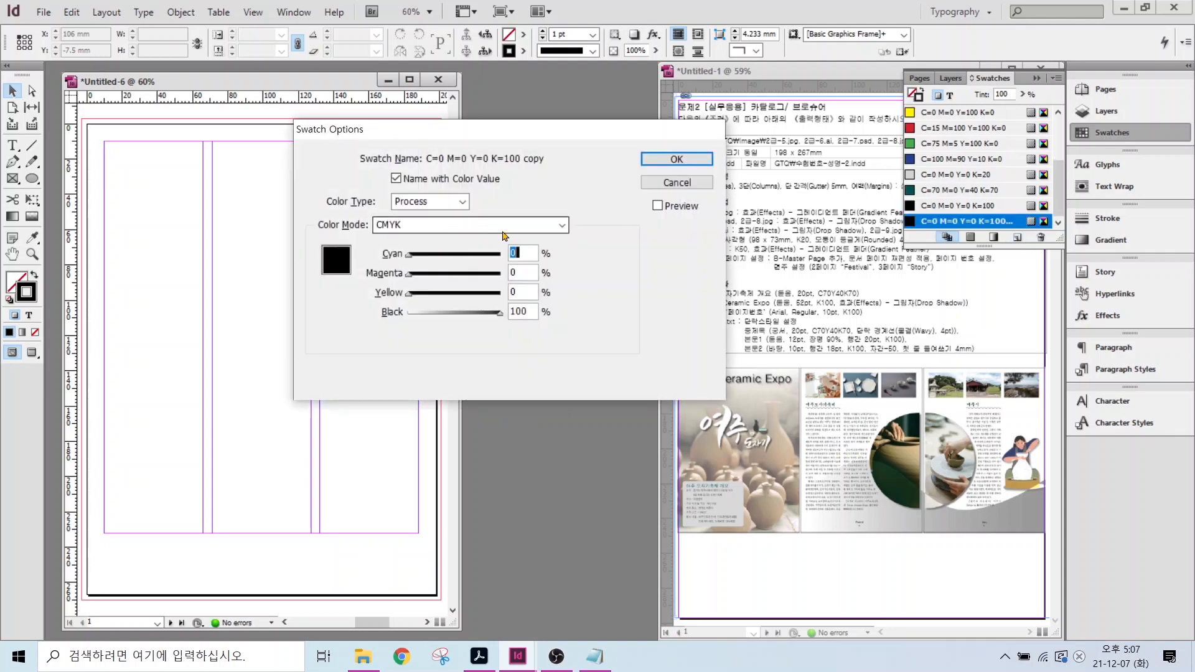
click(677, 183)
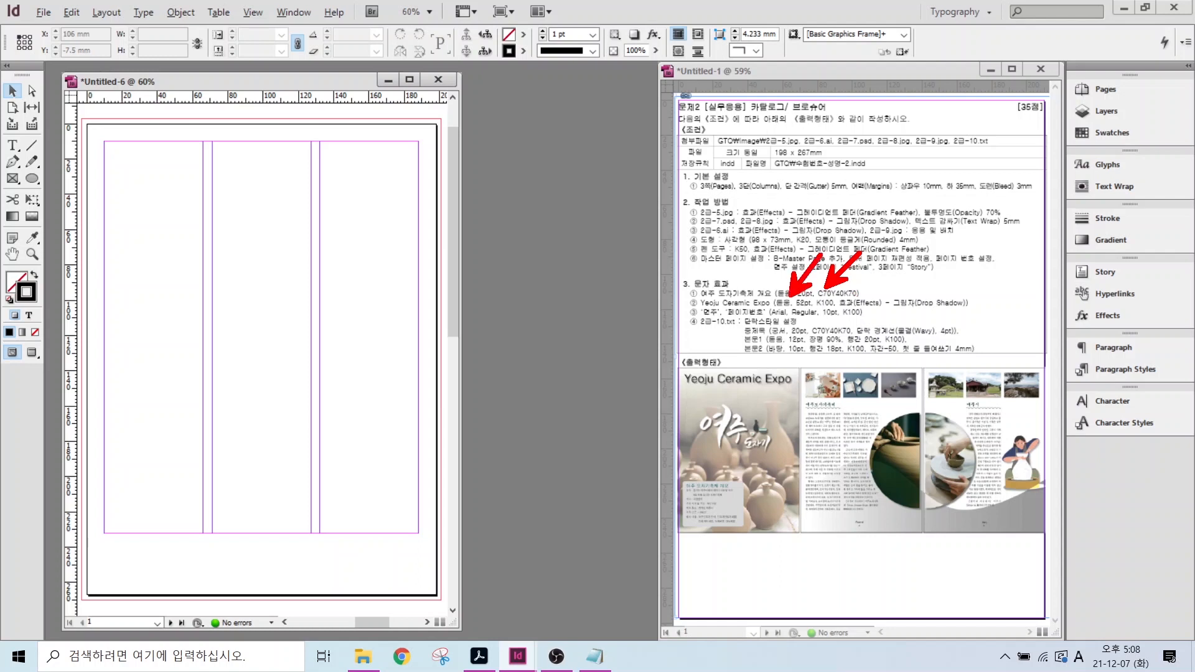
mouse_move(727, 313)
mouse_down()
mouse_move(777, 332)
mouse_move(1176, 384)
mouse_move(1092, 401)
mouse_move(1077, 420)
mouse_up()
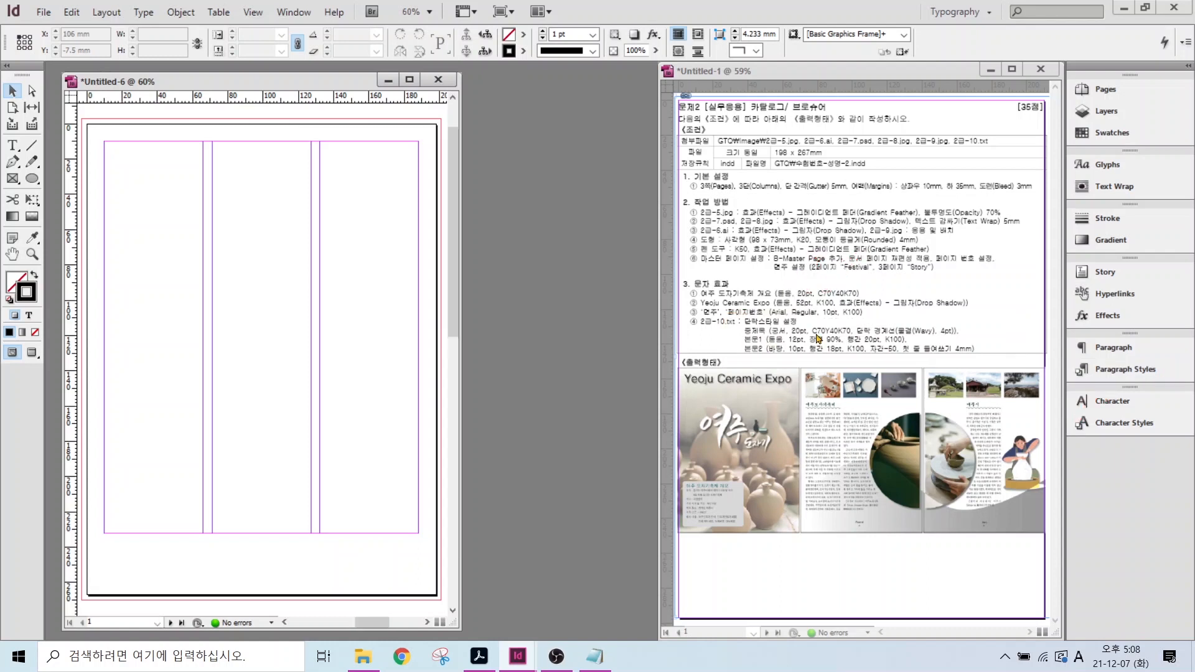
- Set the [Basic Paragraph] style's Basic Character Formats font family to Batang and confirm
click(1123, 372)
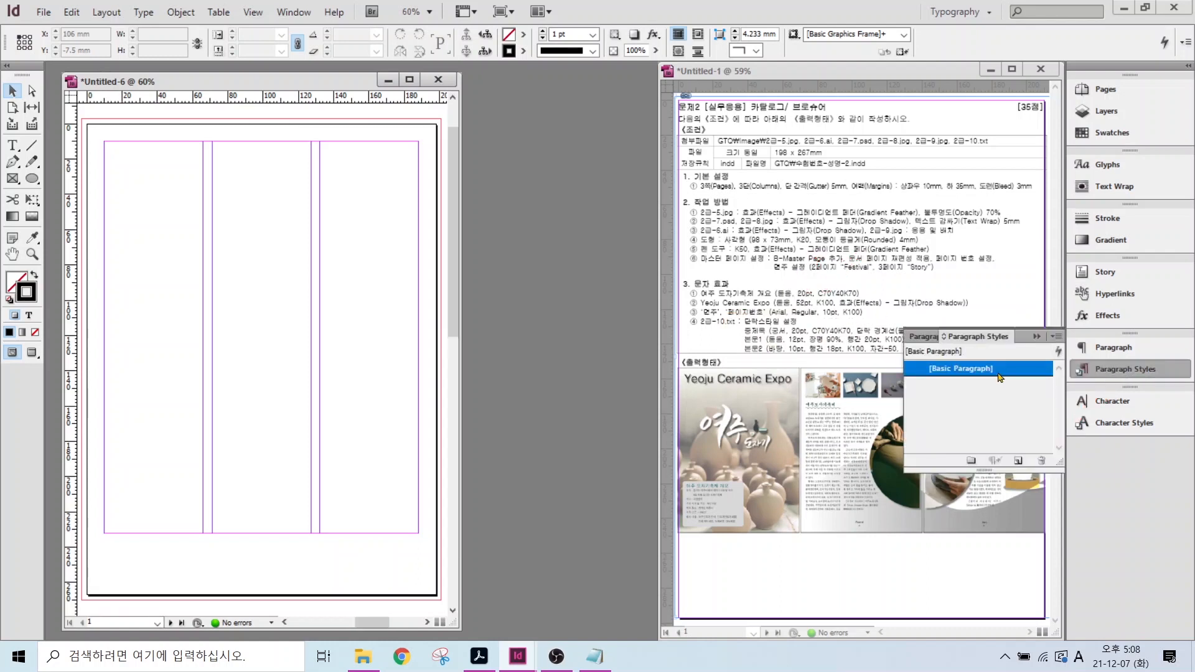
click(929, 374)
click(934, 374)
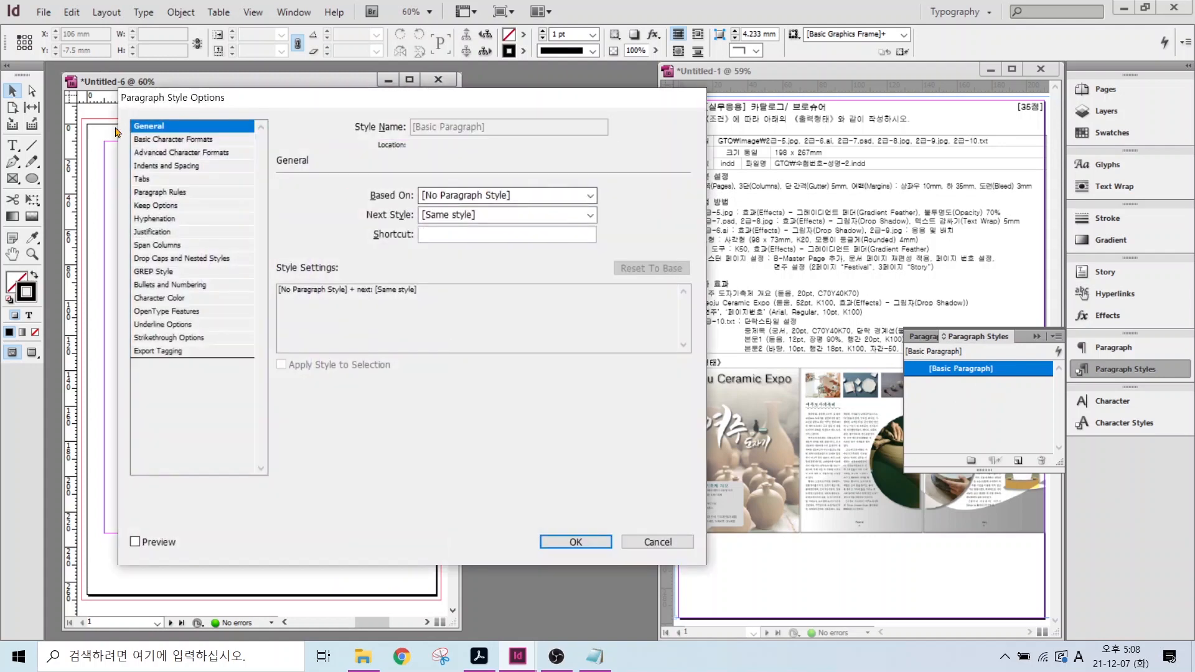
click(149, 140)
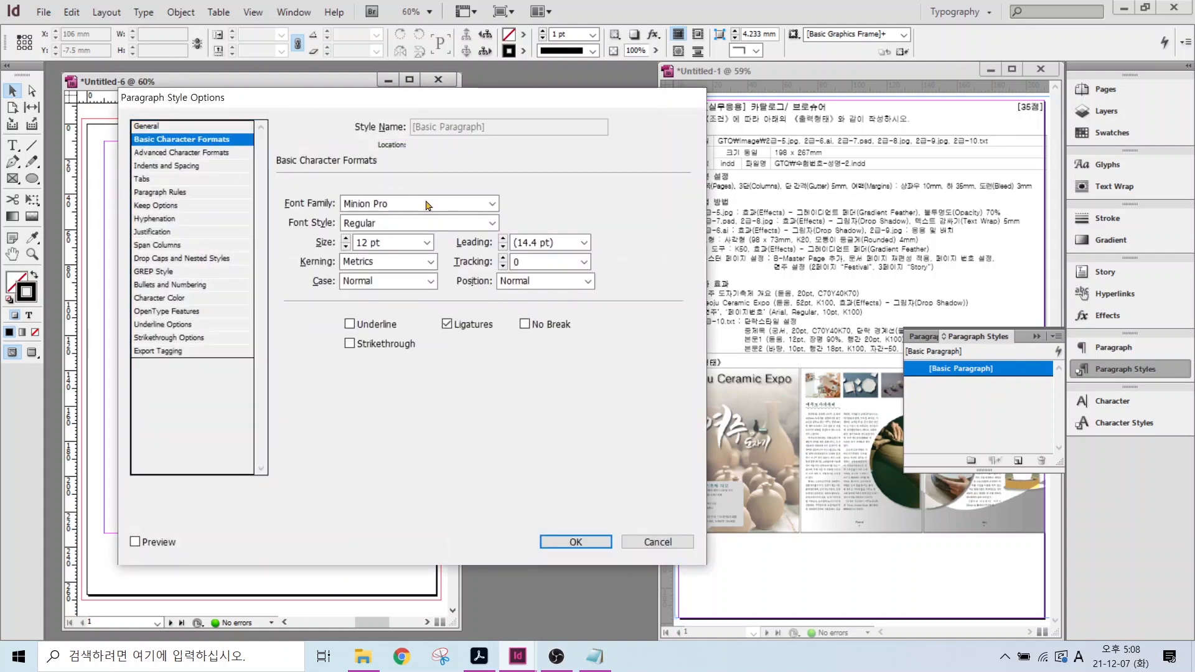
click(484, 204)
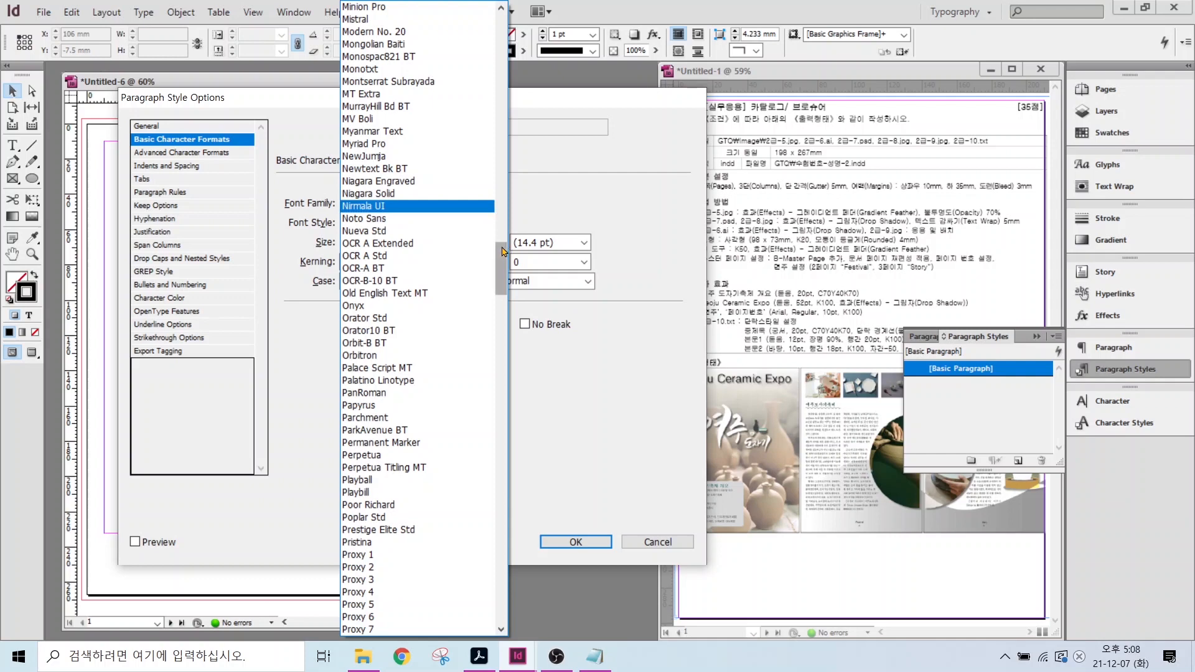
drag(501, 245, 501, 13)
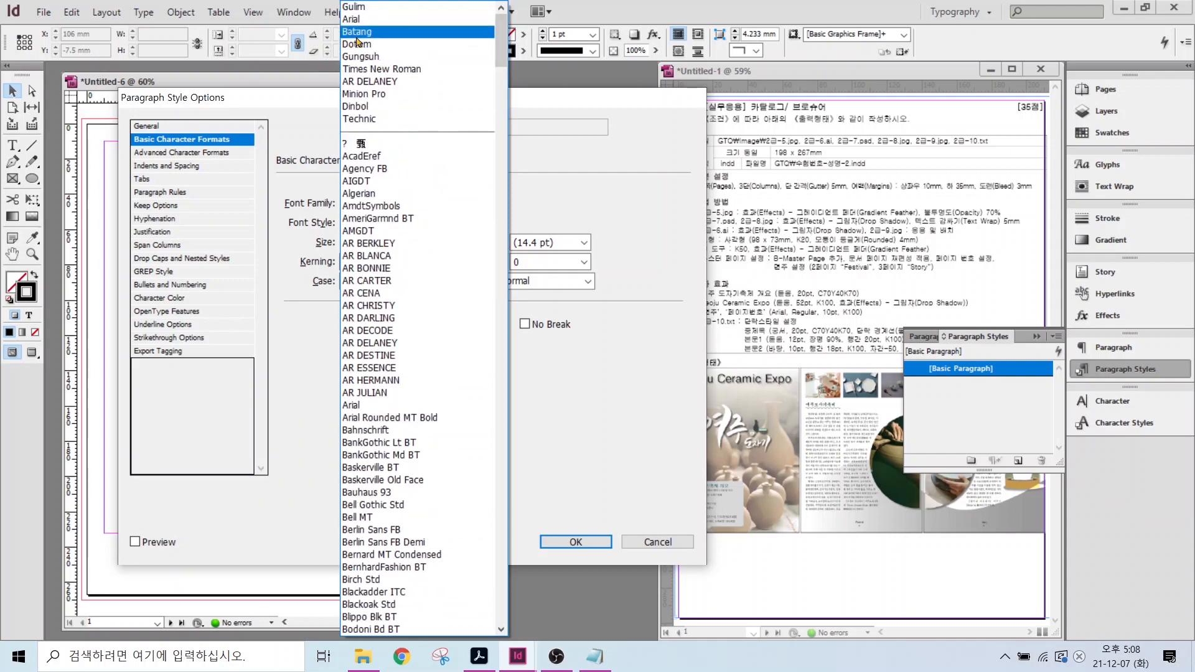
click(374, 32)
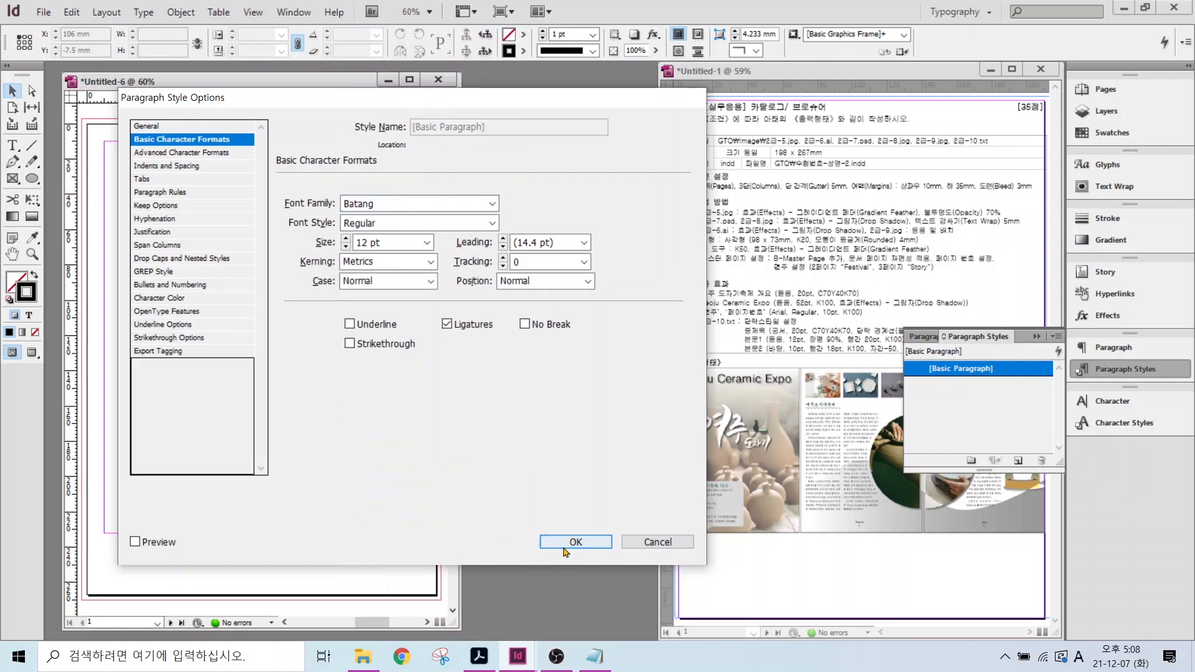
click(573, 542)
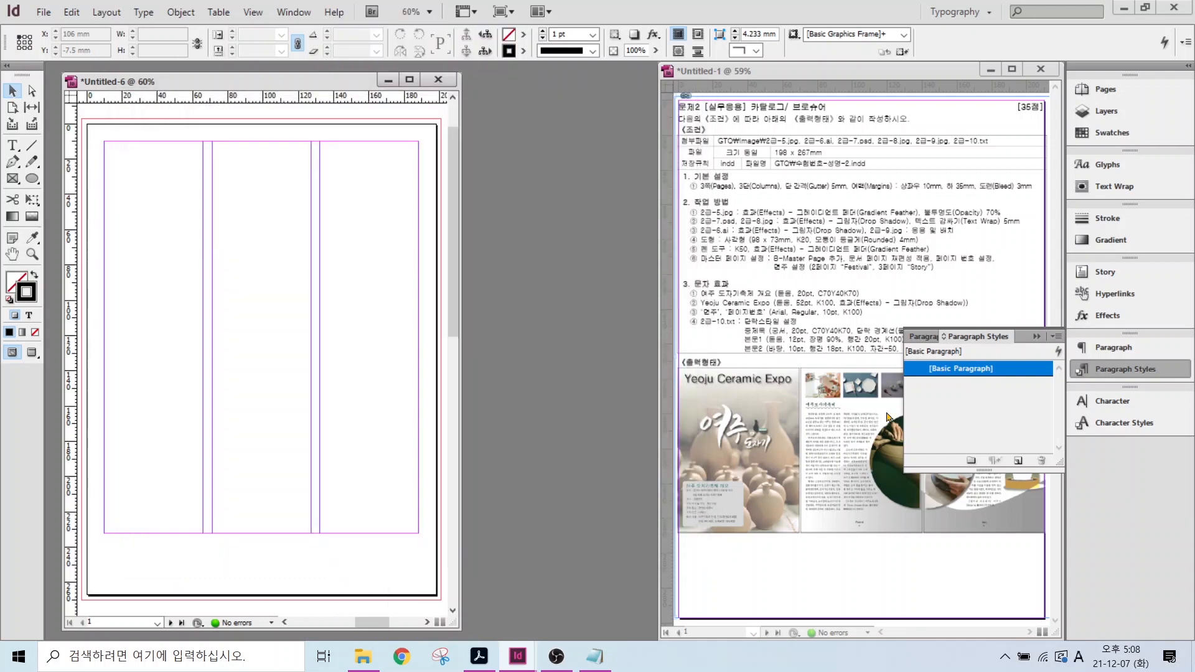
- Create a new paragraph style and rename it 중제목
click(1016, 461)
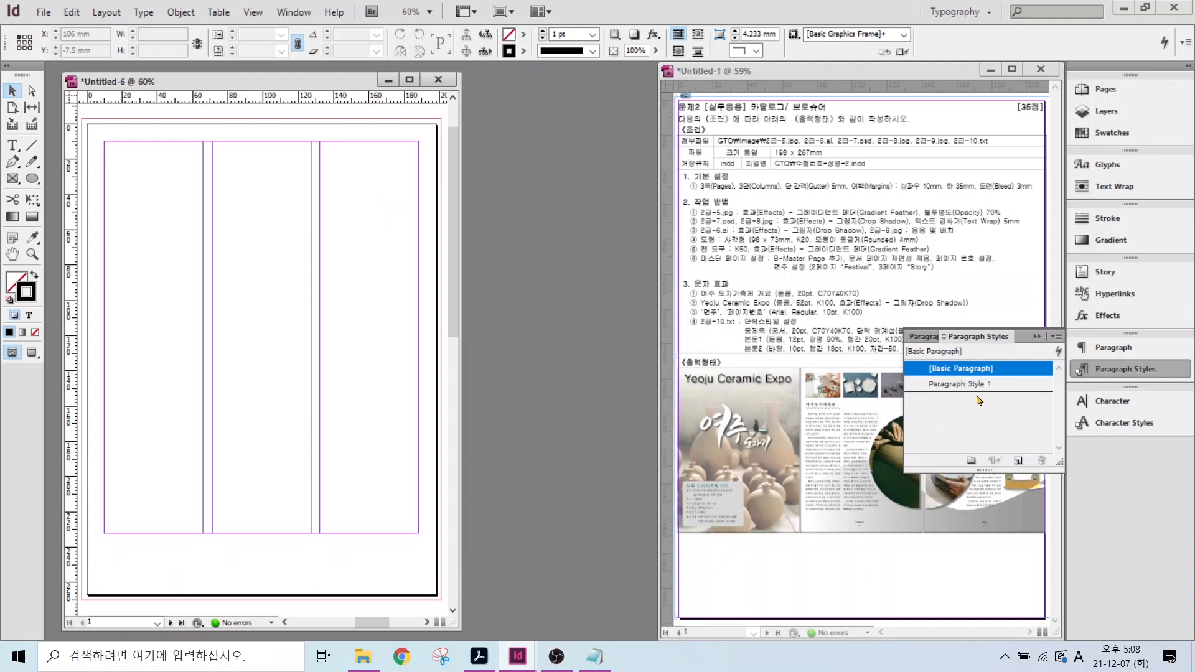
double_click(941, 386)
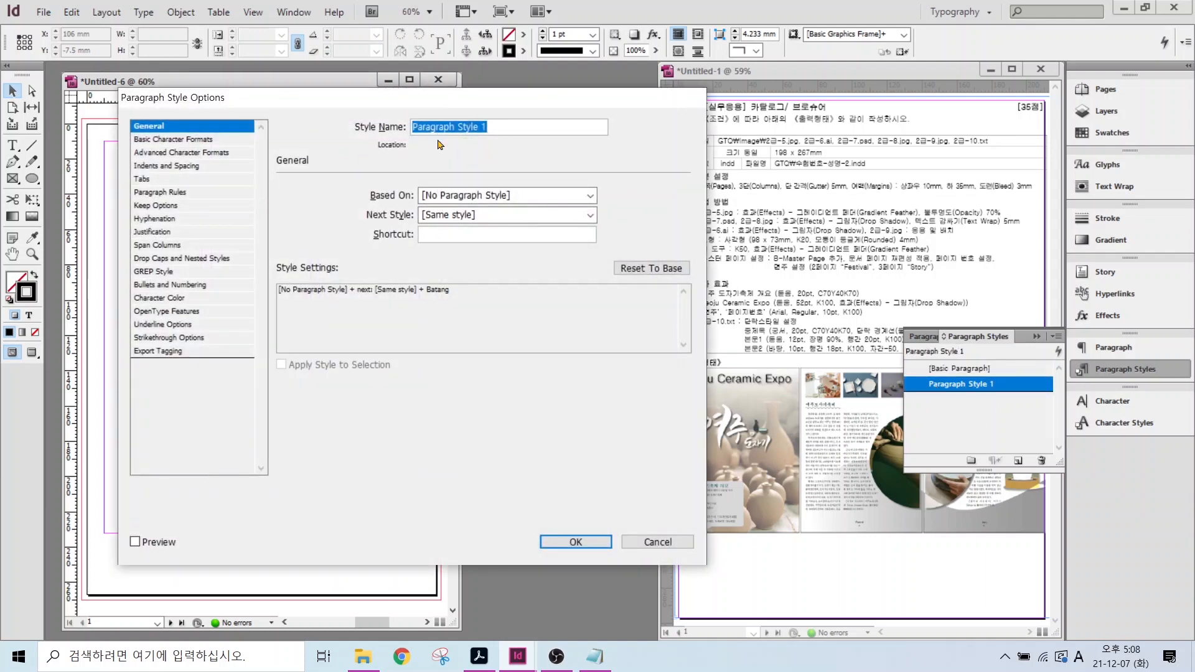
key(BackSpace)
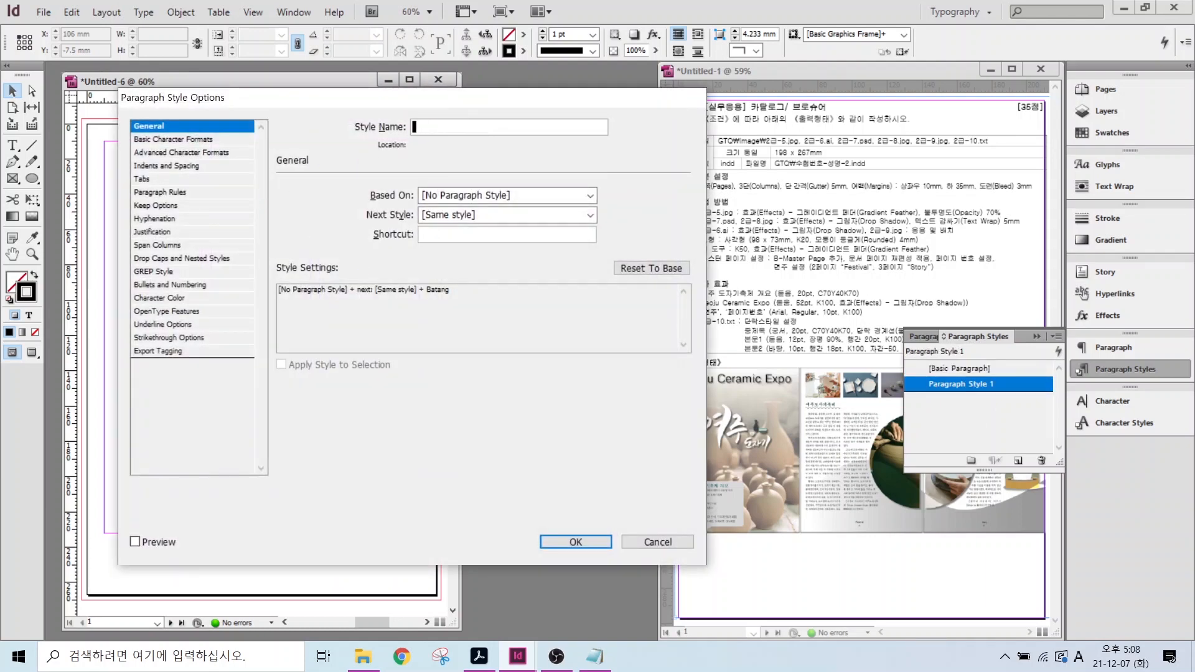
key(Hangul)
text(중제목)
- Give 중제목 the Gungsuh font at 20 pt with C=70 M=0 Y=40 K=70 character colour
click(239, 139)
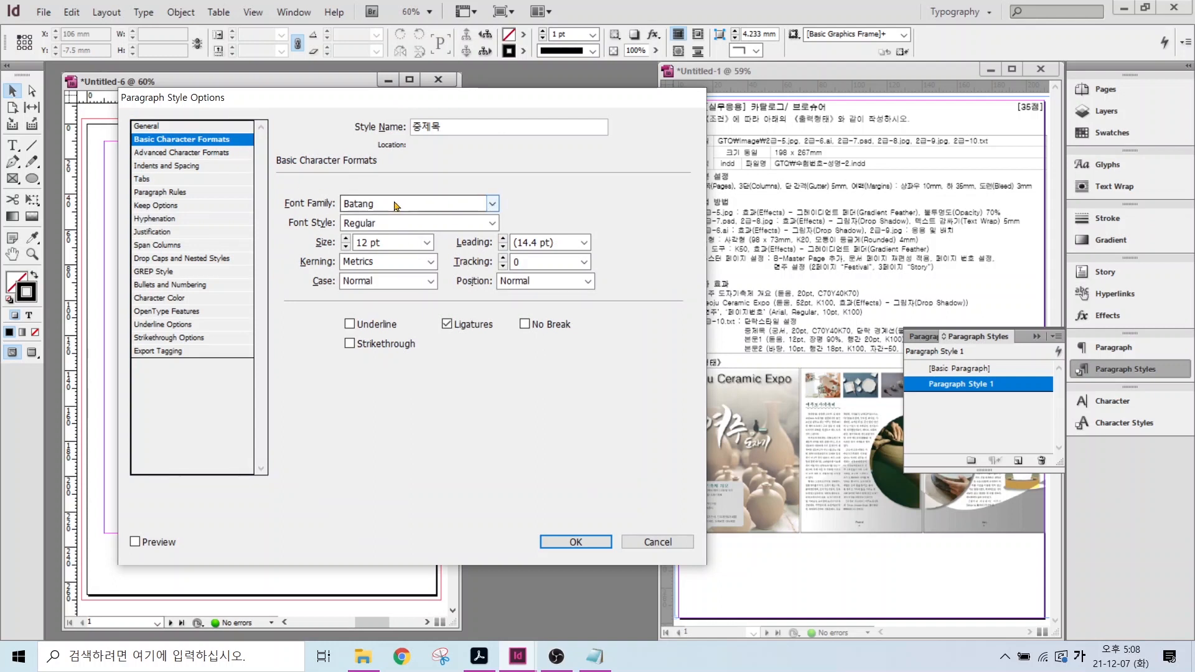
click(290, 210)
key(Hangul)
text(G)
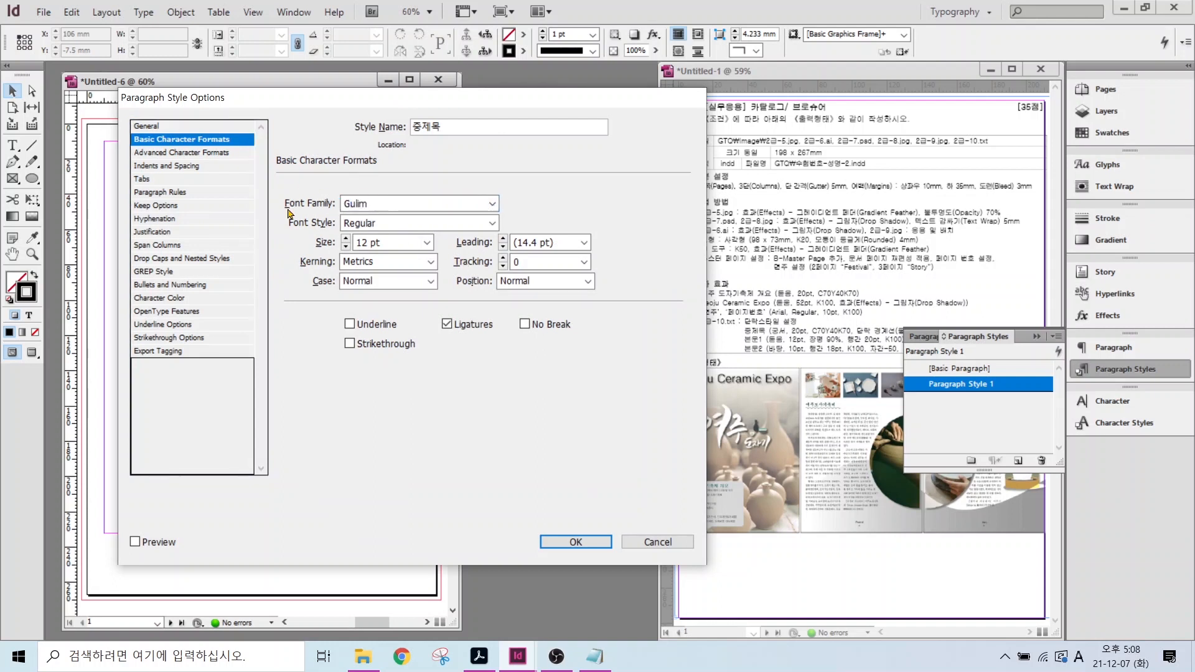
text(ungsuh)
drag(383, 247, 341, 249)
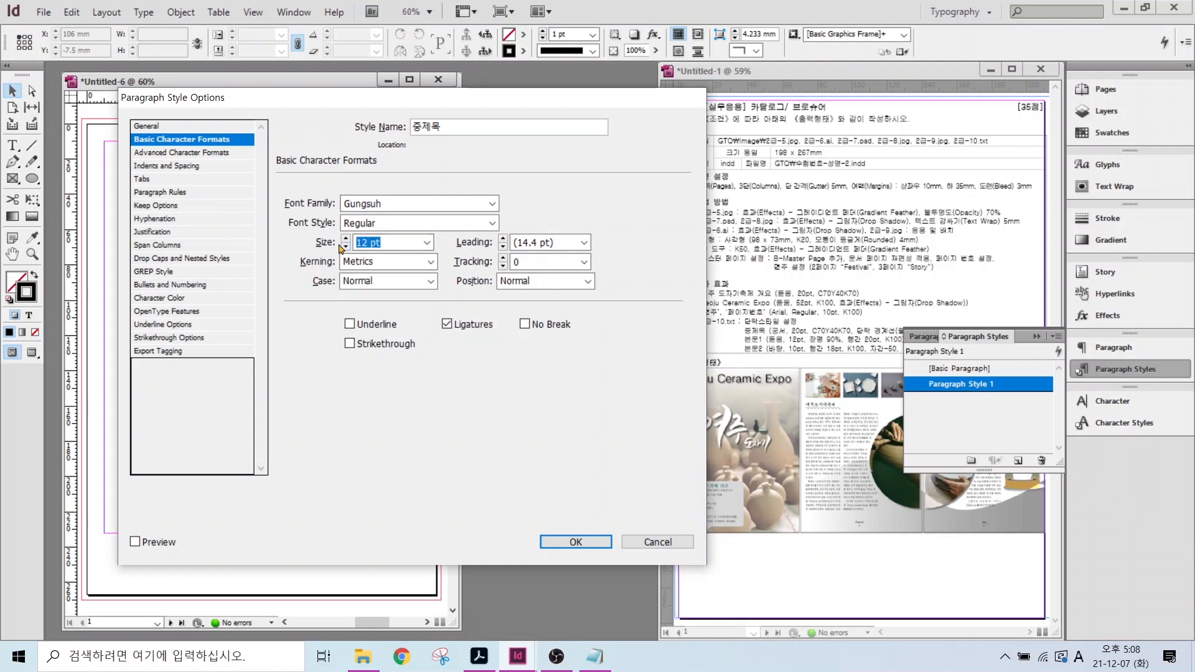
text(20)
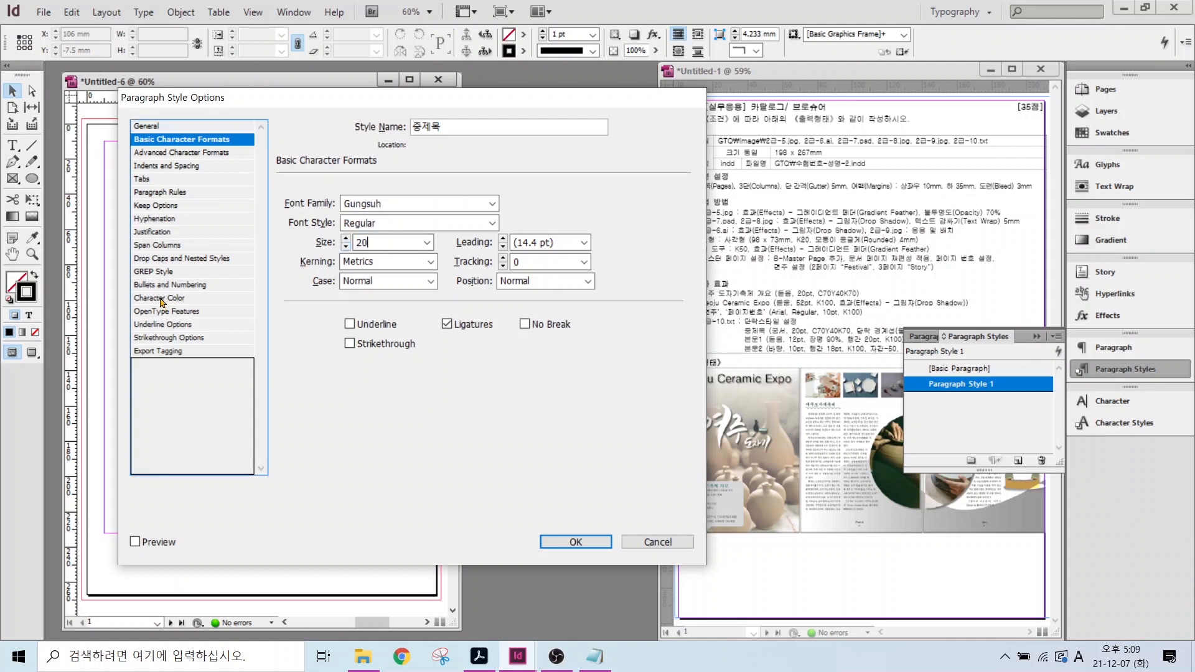
click(160, 298)
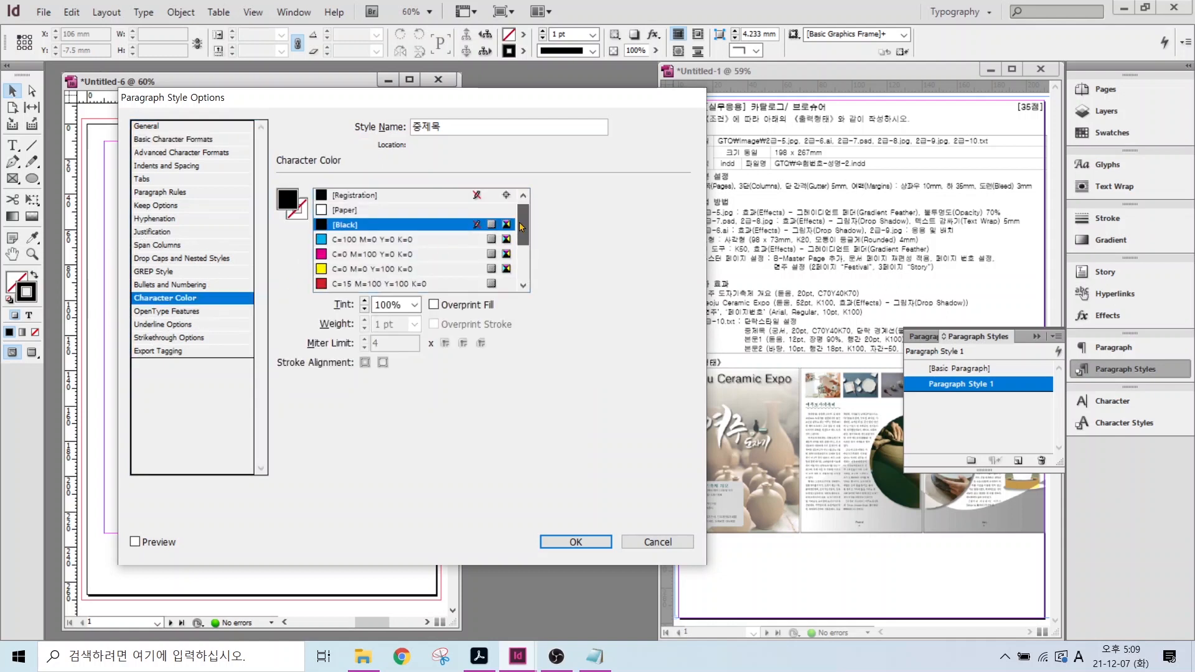
scroll(520, 227, down, 3)
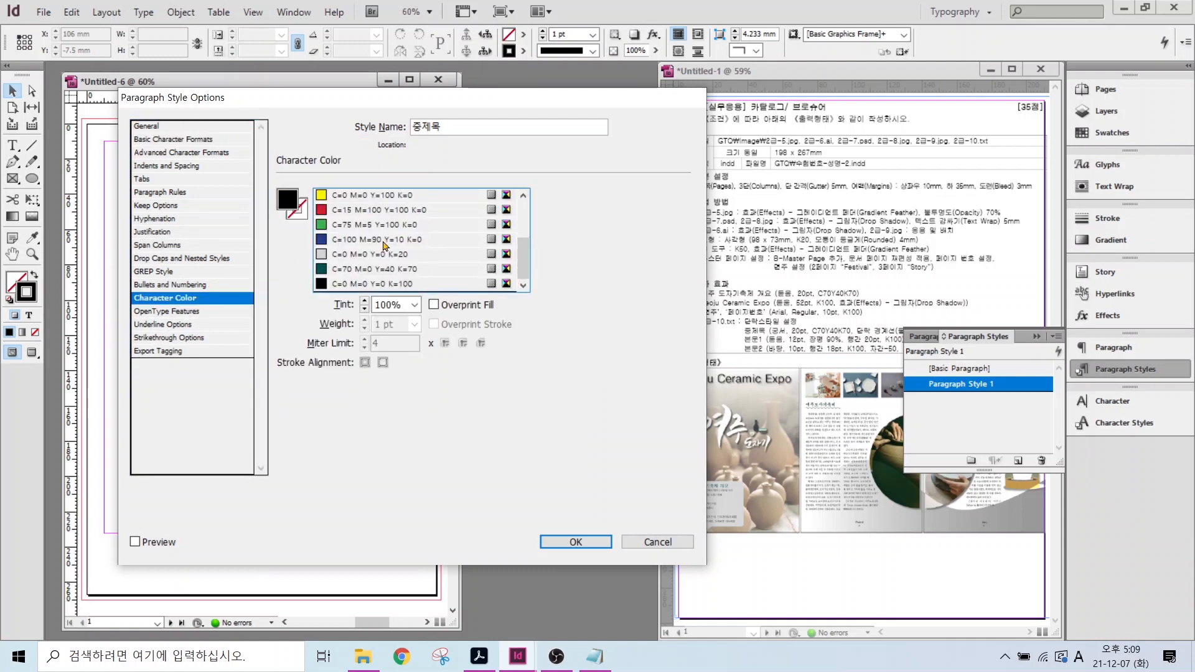
click(367, 269)
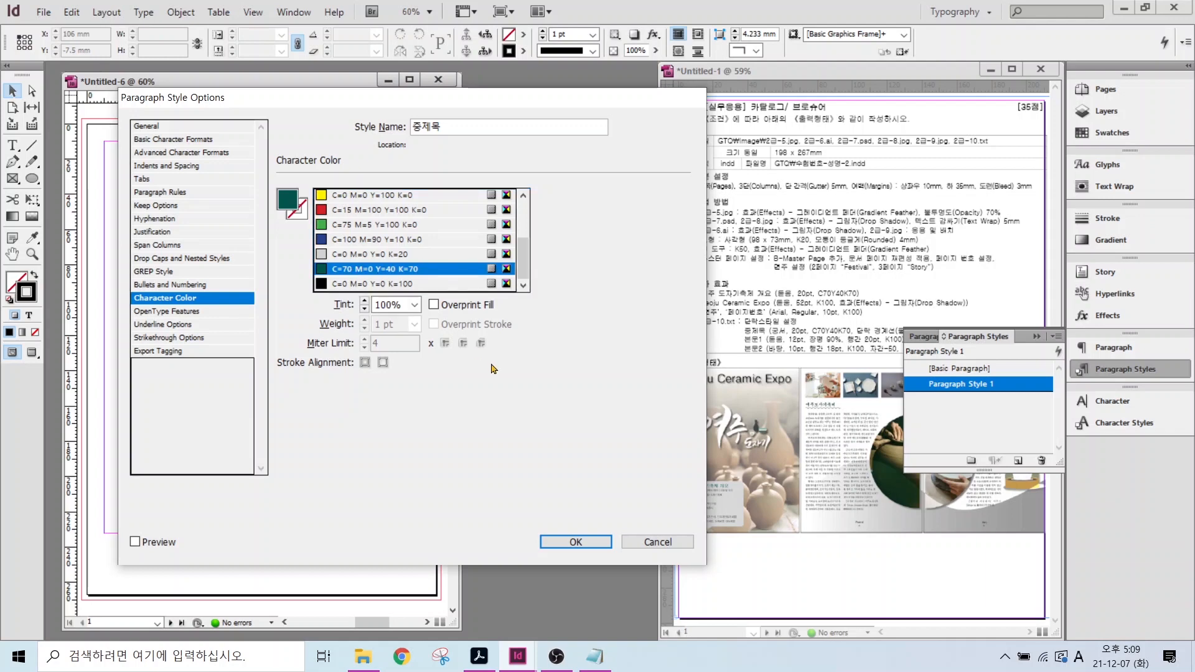
click(154, 193)
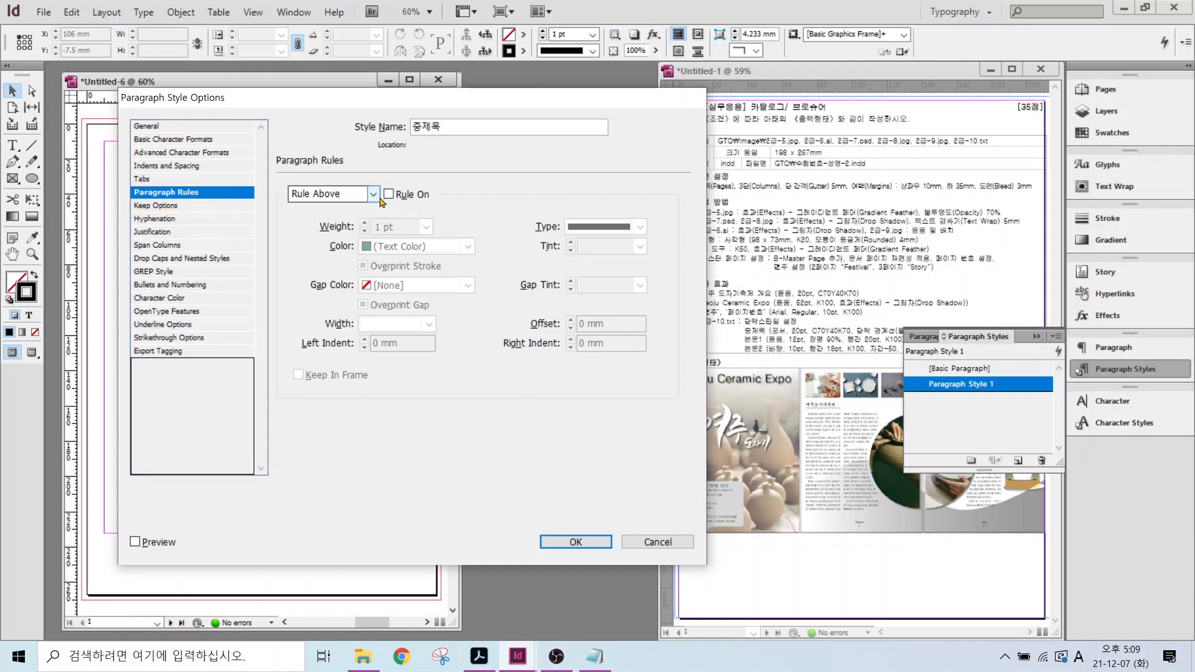
- Turn on a 4 pt wavy Rule Above in text colour, column width, and save 중제목
click(388, 193)
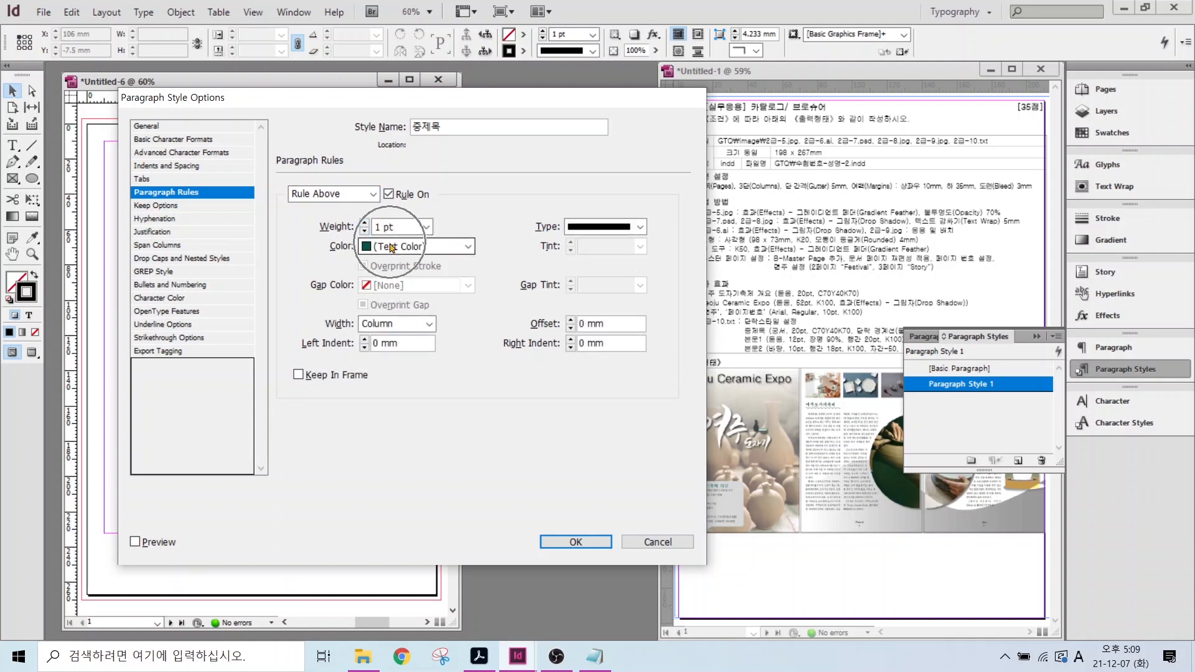
click(390, 247)
click(398, 247)
click(570, 229)
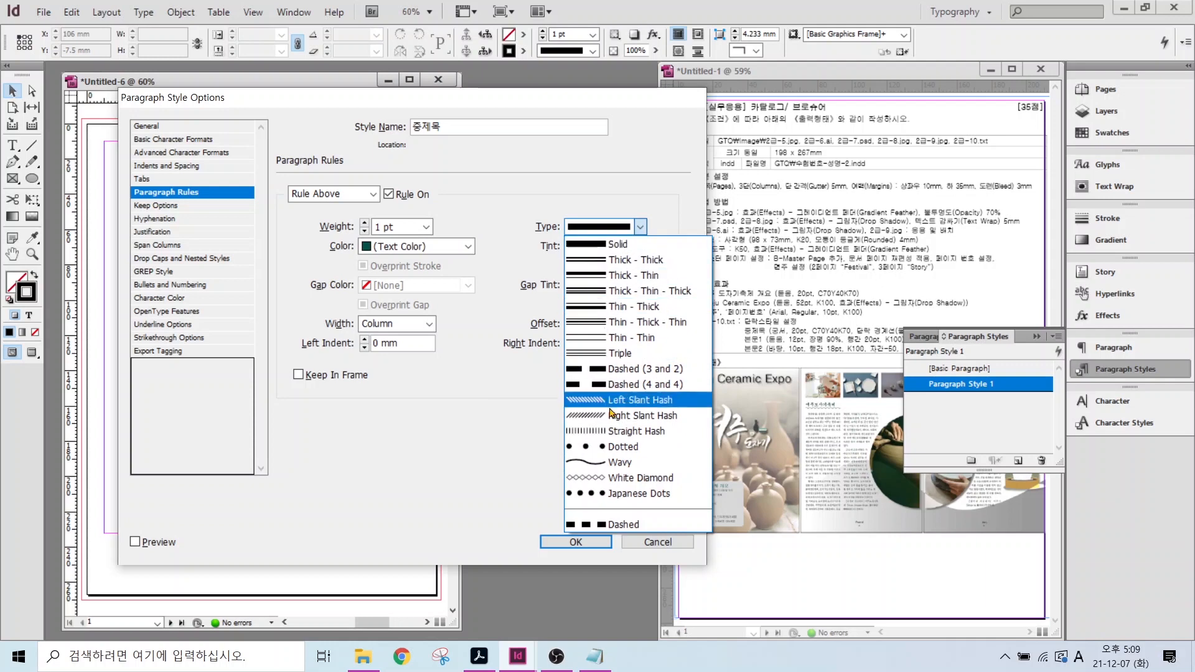
click(585, 464)
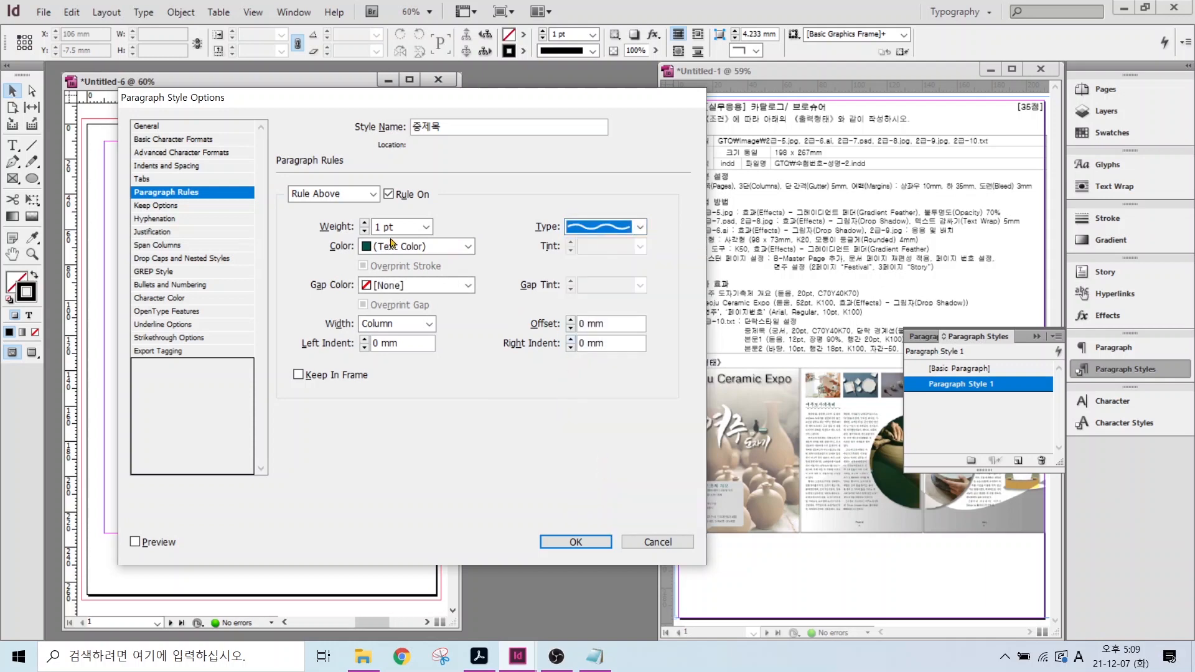
click(365, 223)
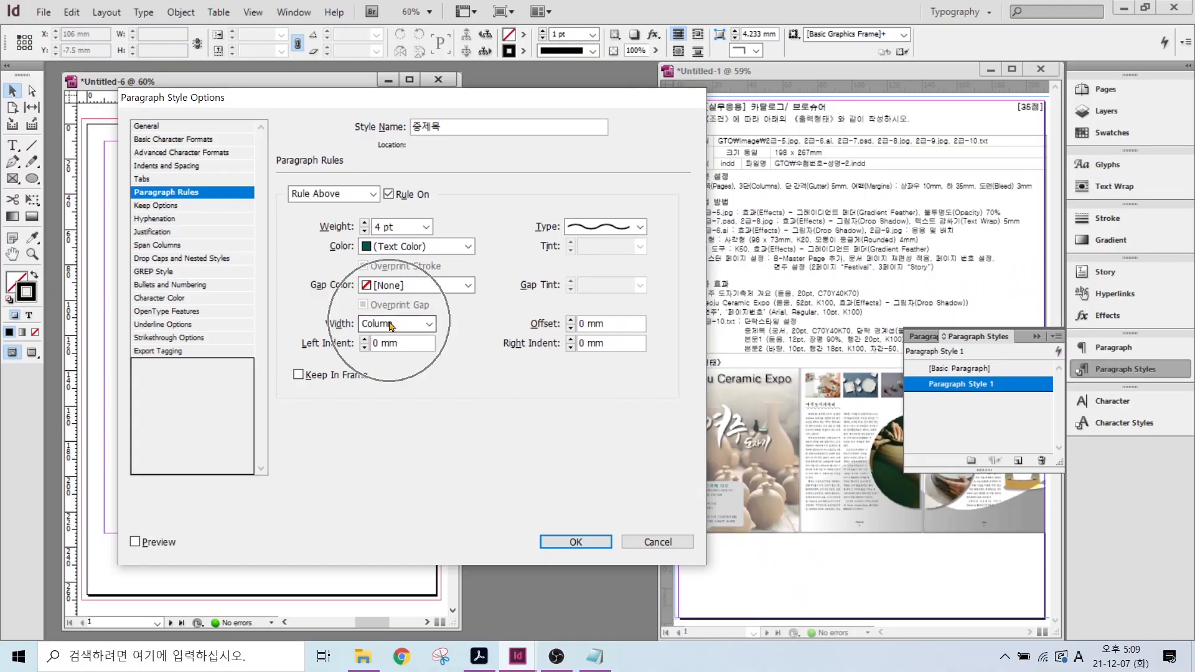
click(396, 325)
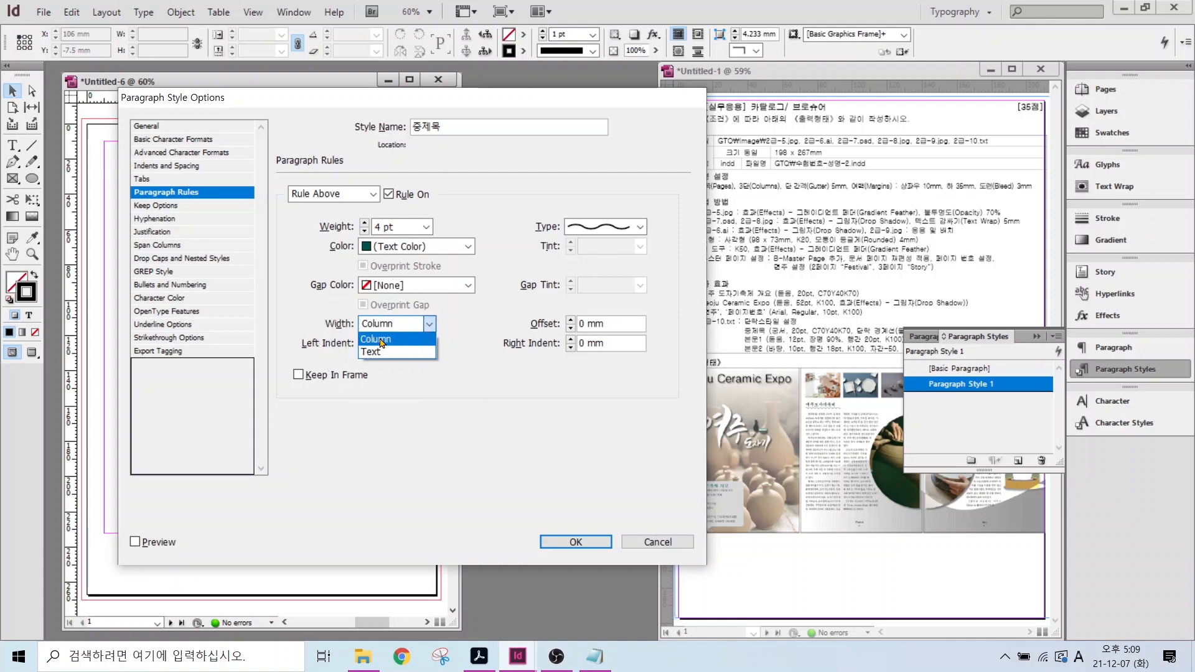
click(382, 341)
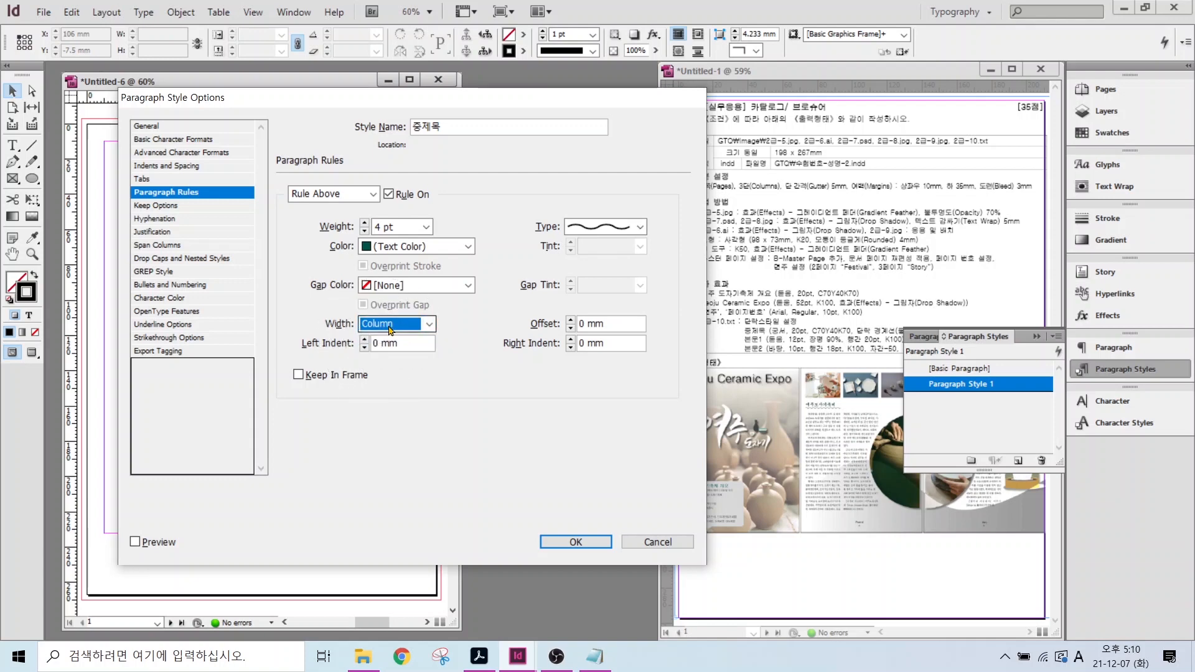
click(576, 541)
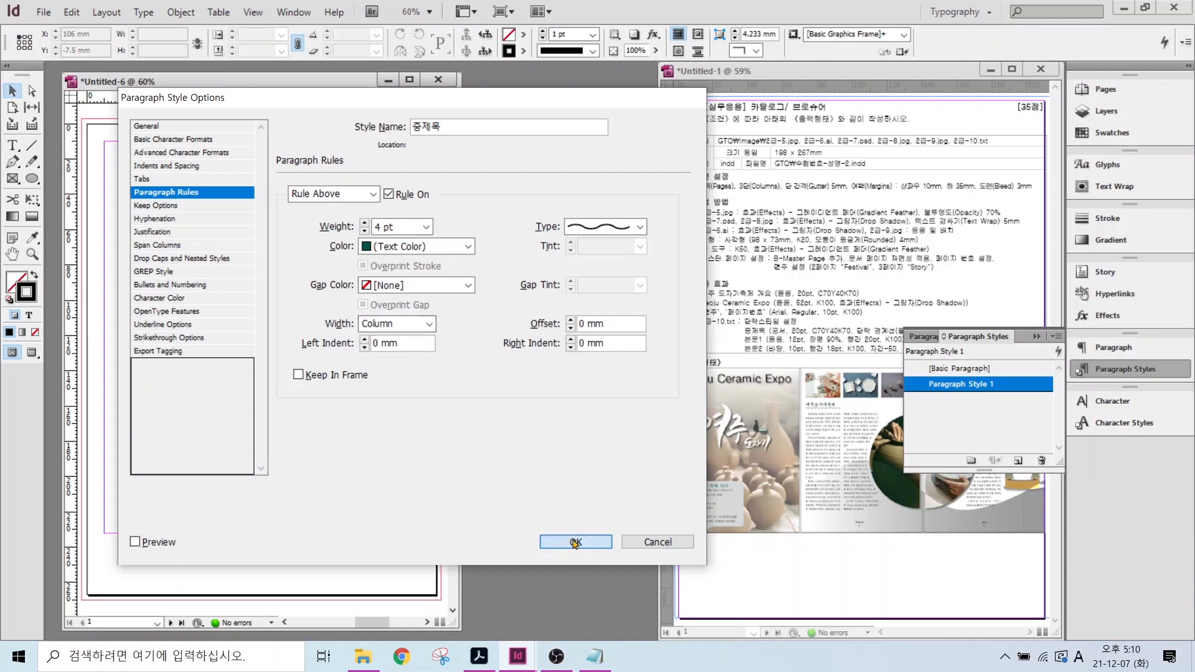
click(947, 371)
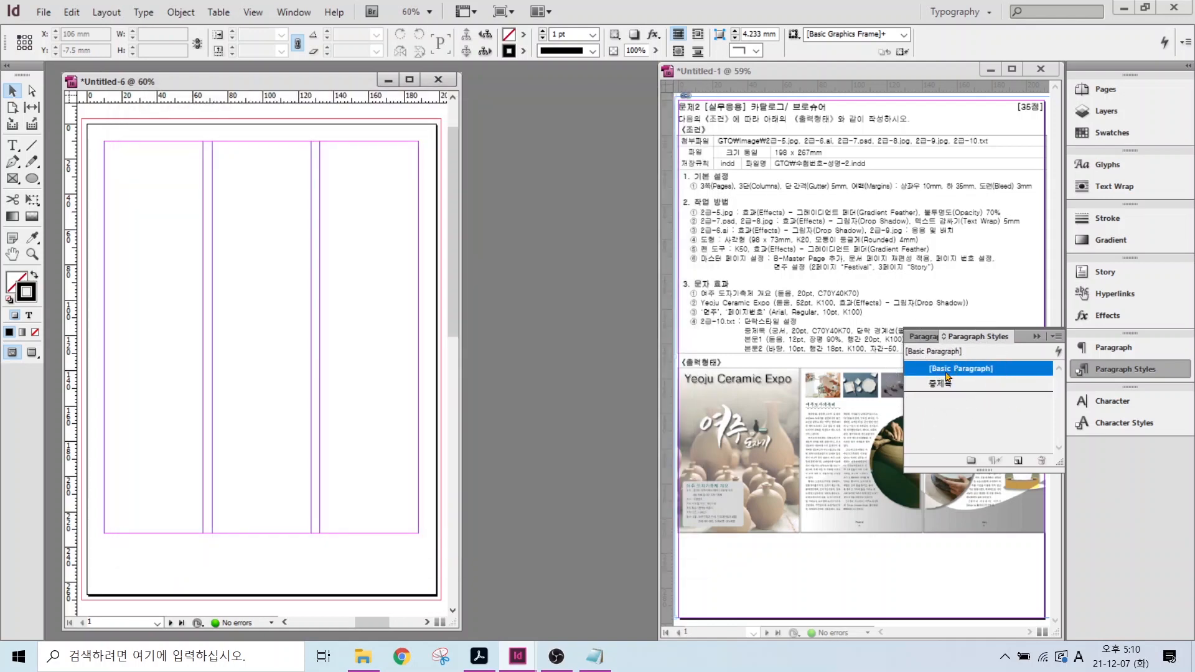
- Create a new paragraph style named 본문1 with 20 pt leading
click(1018, 461)
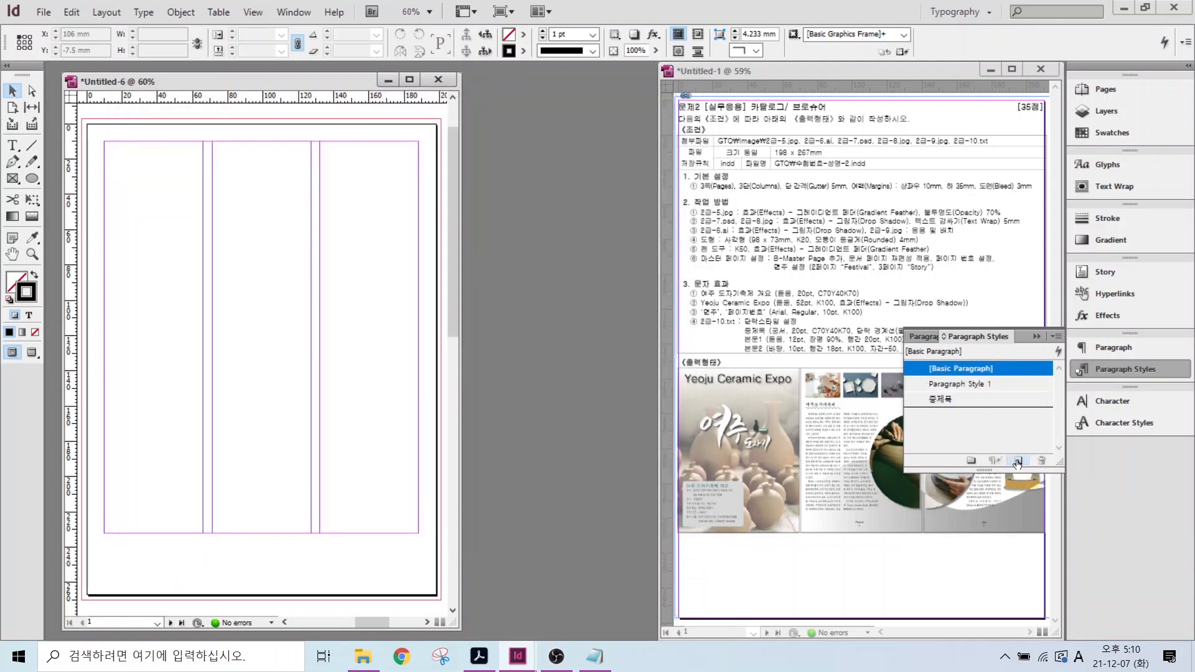
double_click(949, 385)
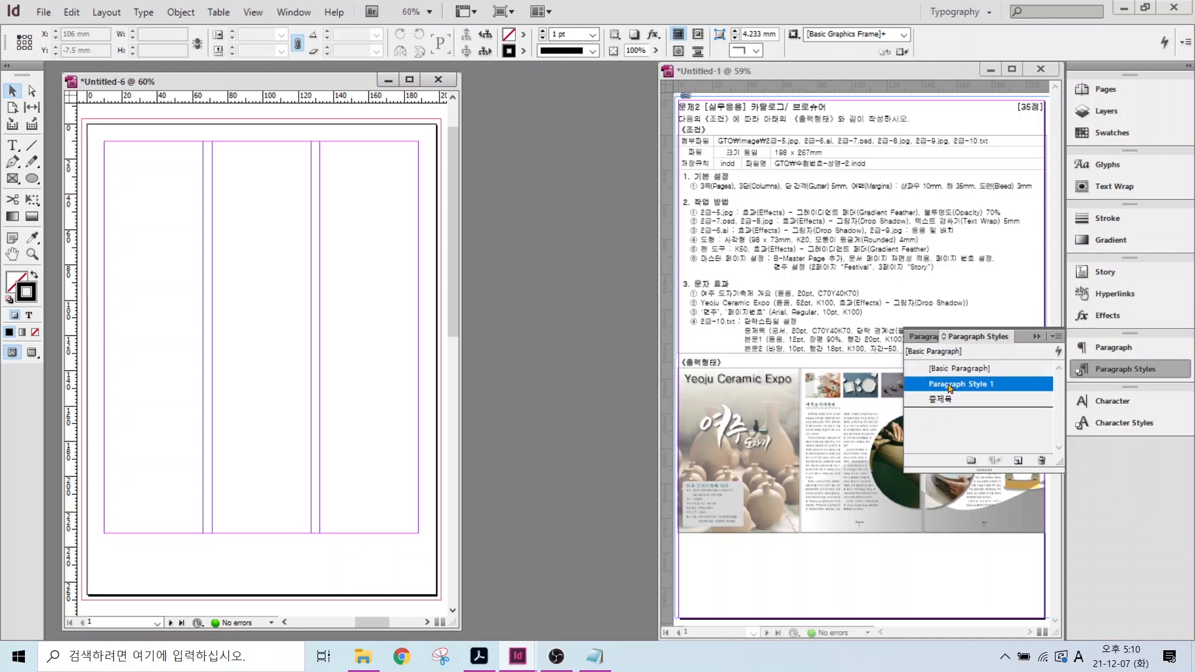
text(본문)
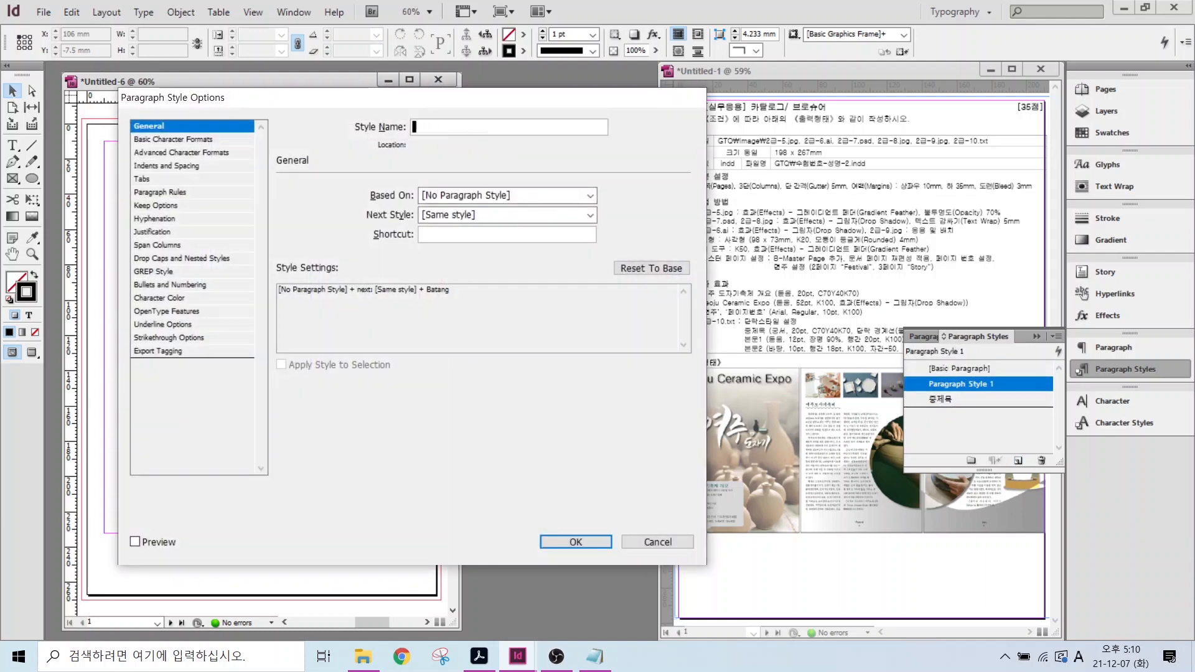
text(1)
click(182, 140)
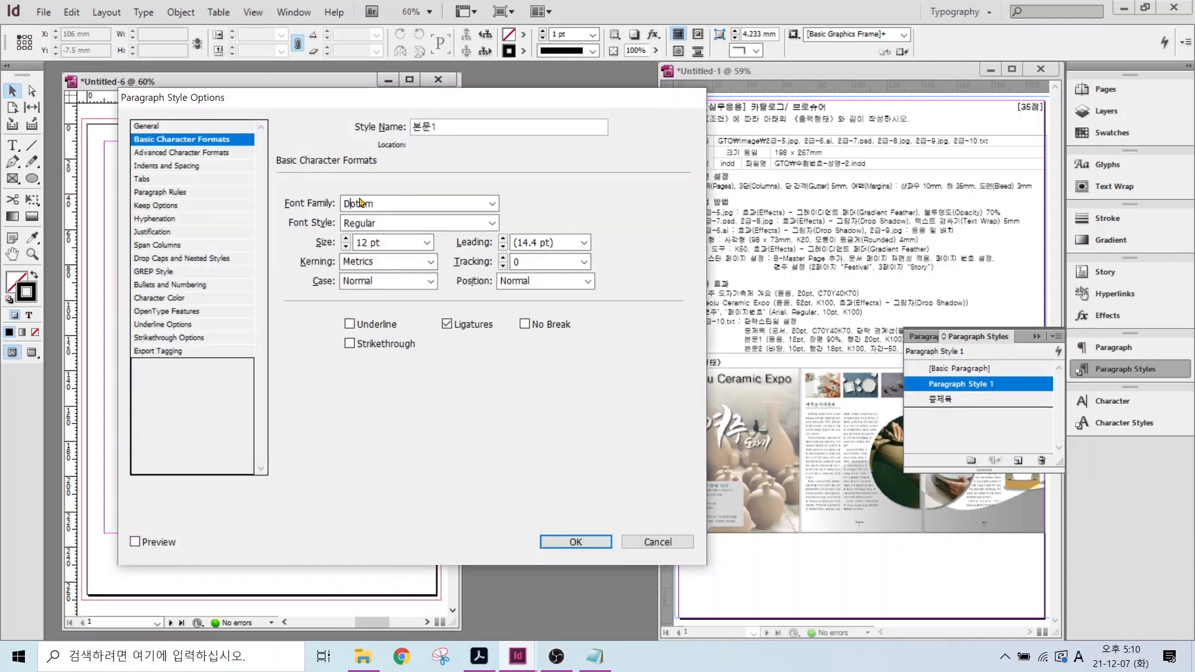
click(583, 243)
click(588, 243)
click(584, 244)
click(538, 358)
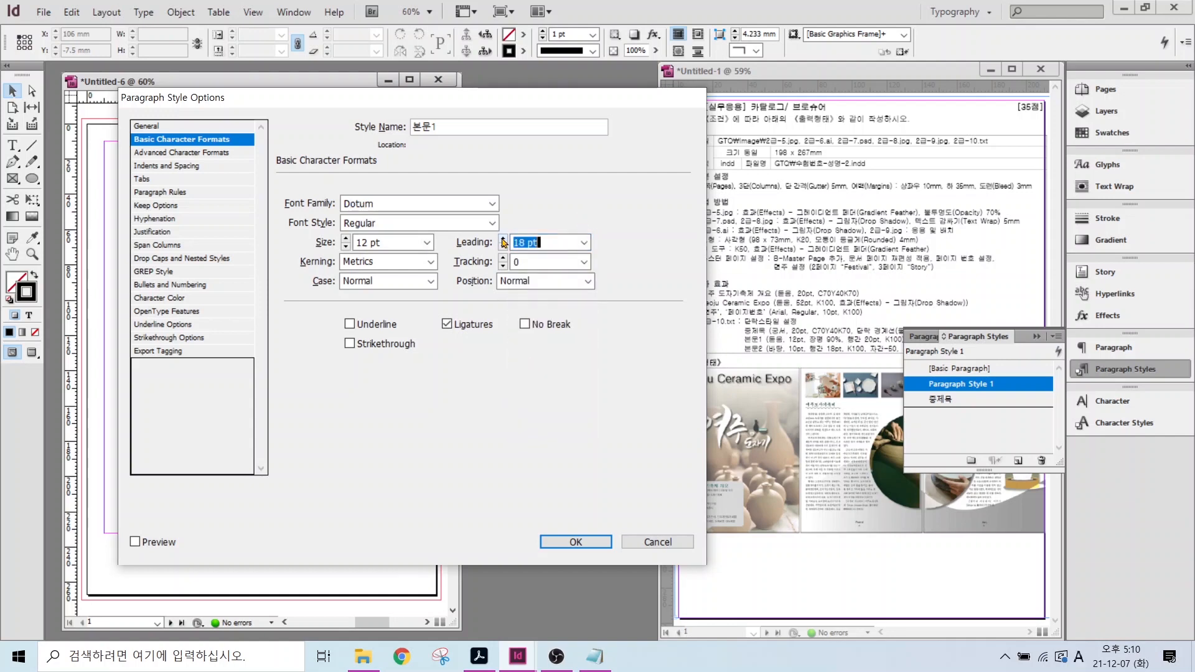
click(502, 238)
click(503, 238)
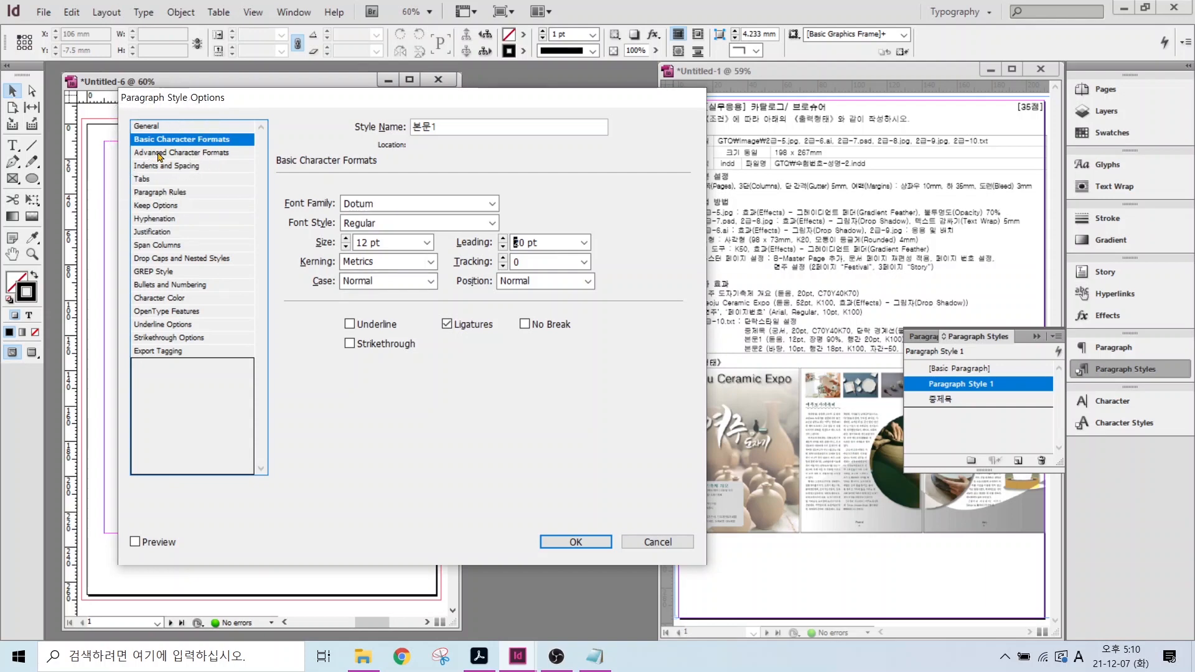
- Set 본문1's horizontal scale to 80%, enable character colour, and save the style
click(159, 153)
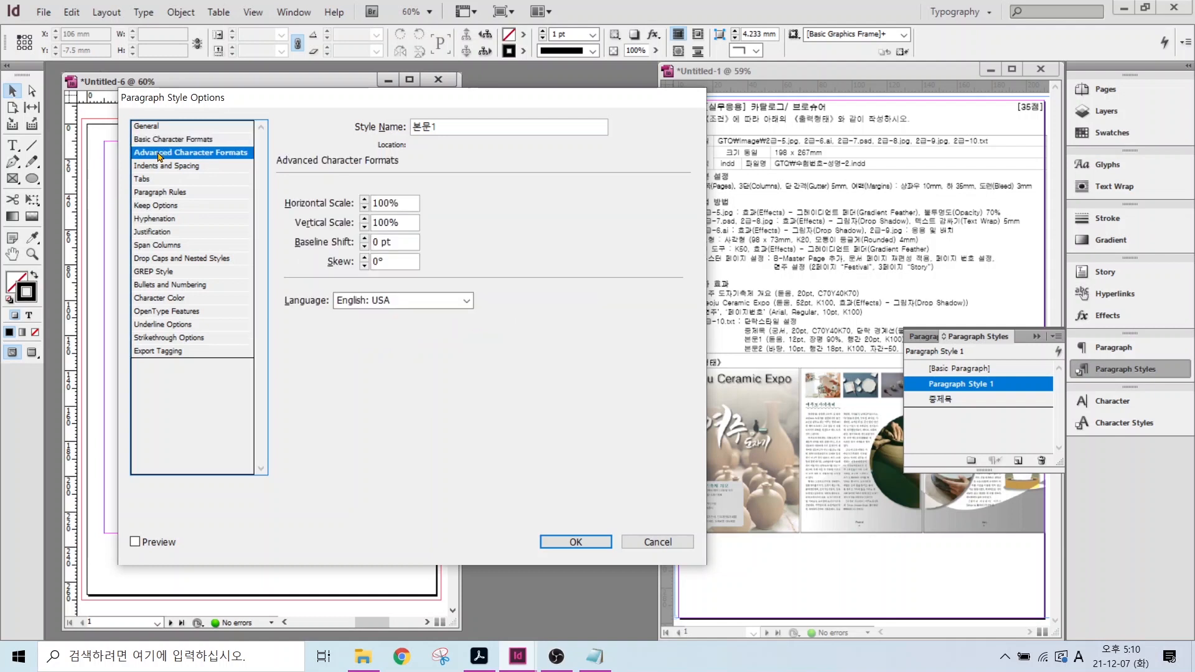
click(401, 203)
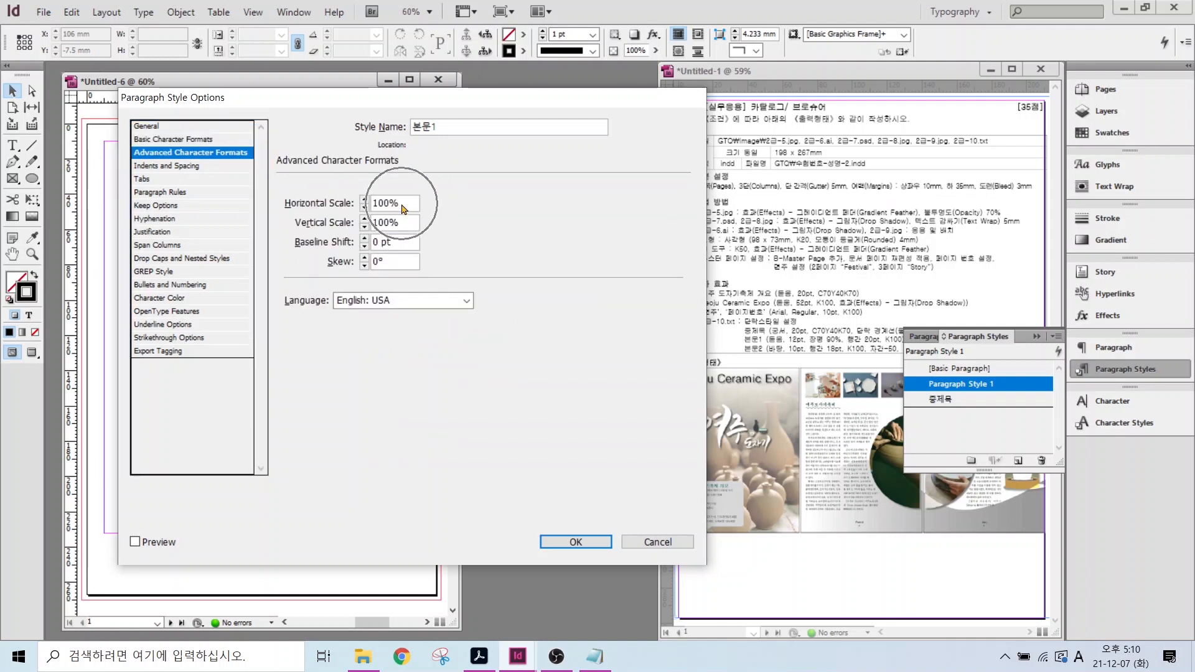
drag(402, 204, 333, 204)
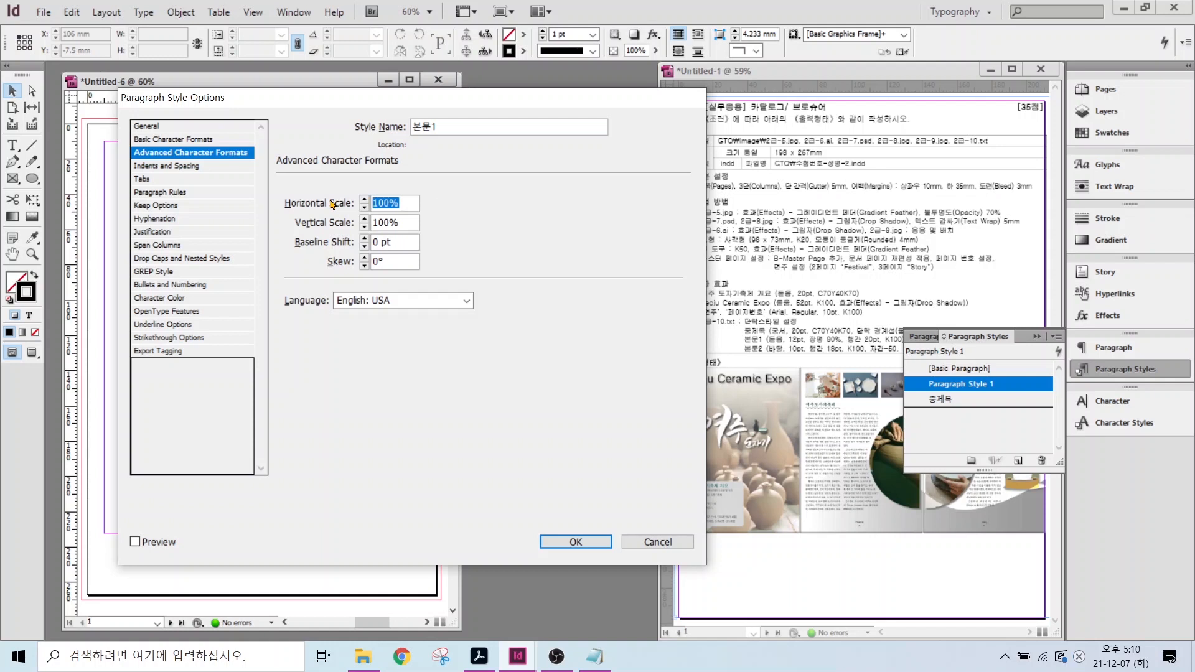
text(80)
click(153, 298)
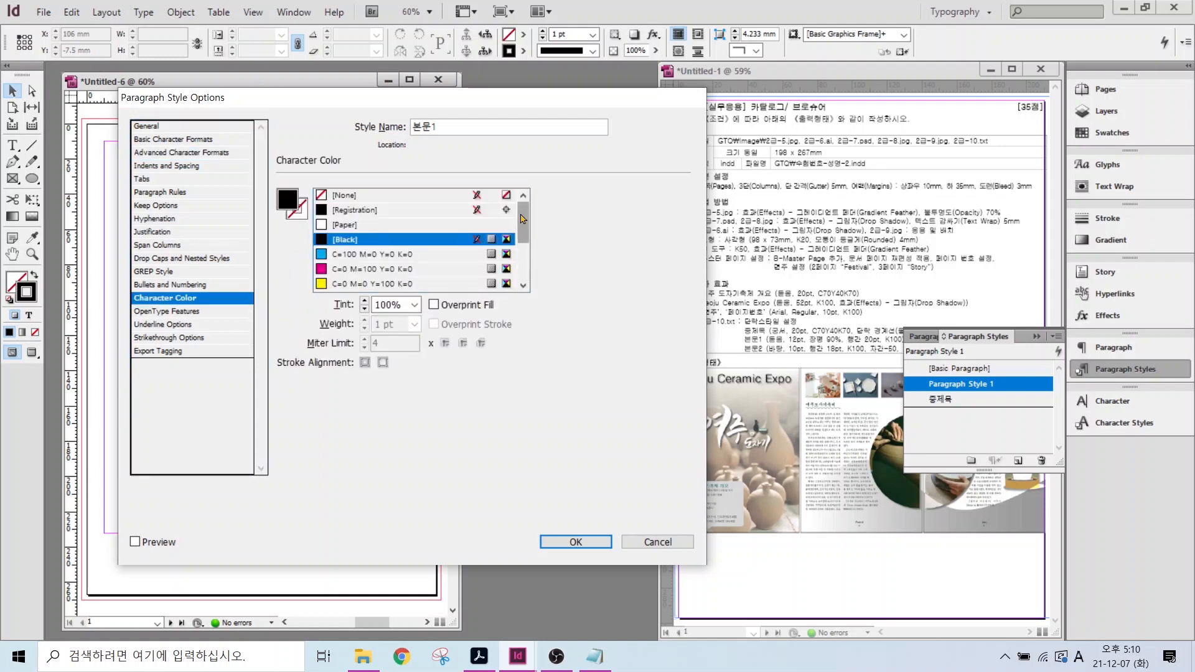
click(576, 542)
click(995, 461)
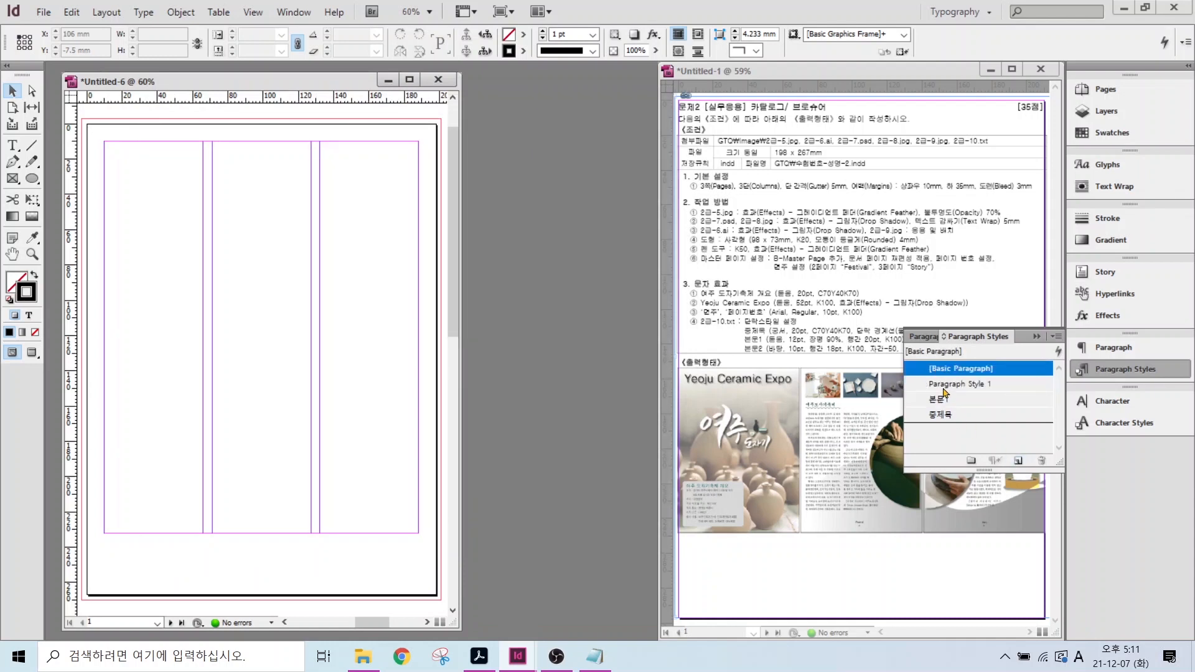
- Name the new style 본문2 and set 10 pt size with 18 pt leading
double_click(957, 384)
text(본문2)
click(173, 140)
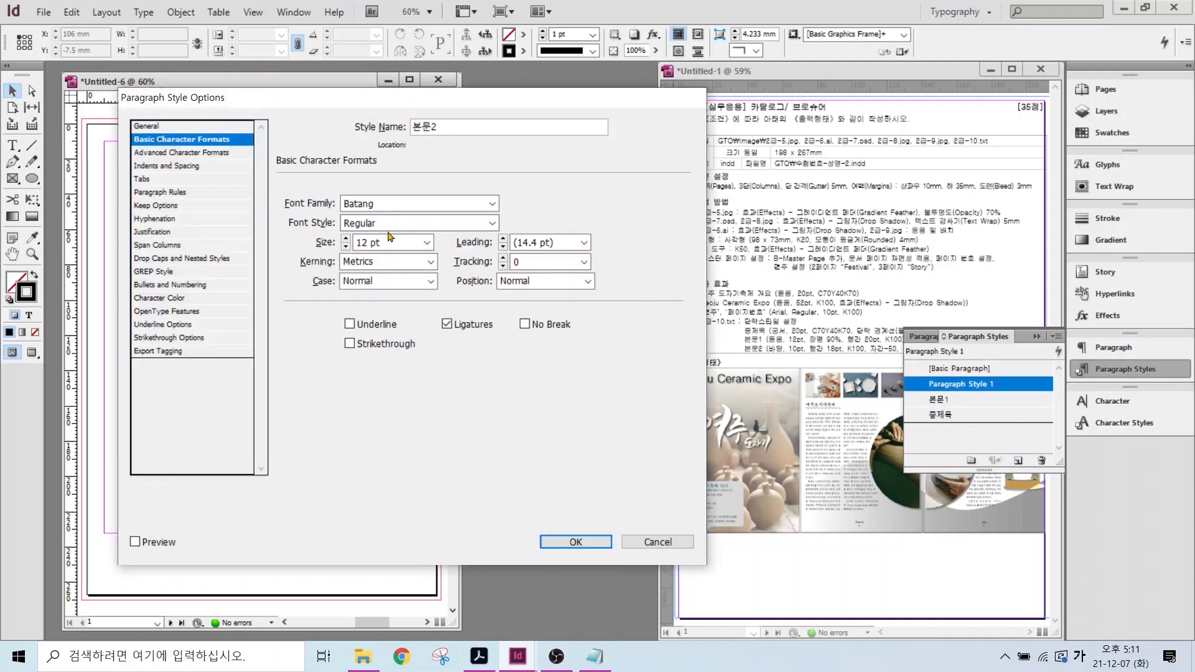
click(345, 247)
click(346, 247)
click(584, 243)
click(523, 357)
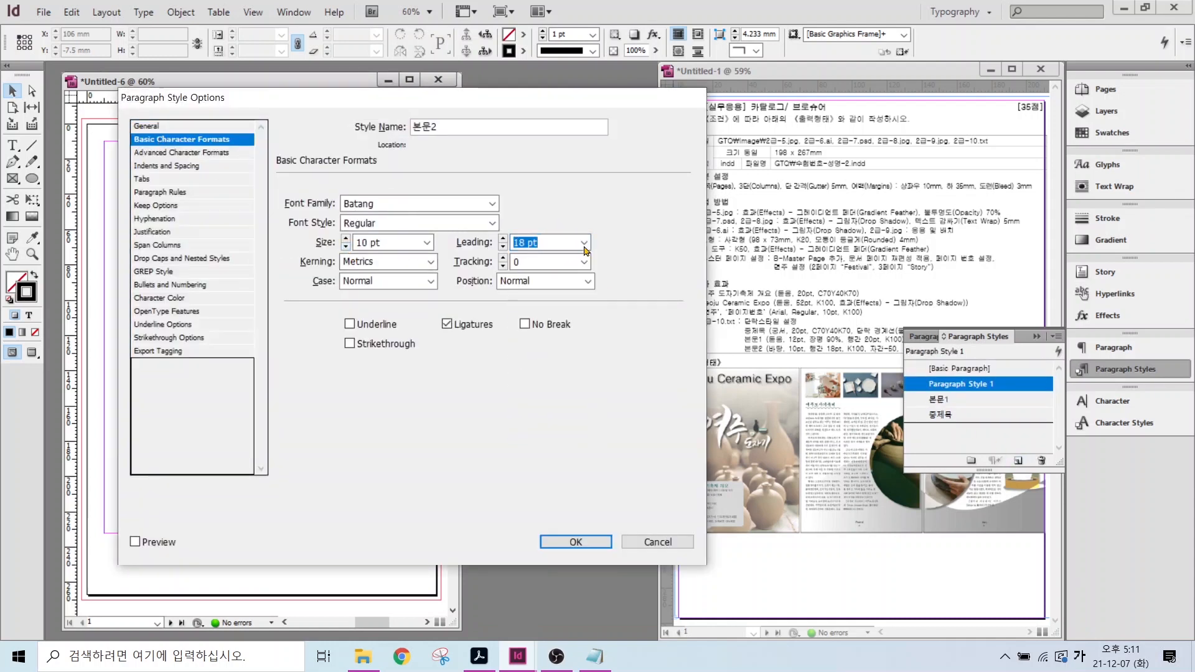
- Set tracking to -50, enable character colour, add a 4 mm first-line indent, and save
click(584, 262)
click(522, 295)
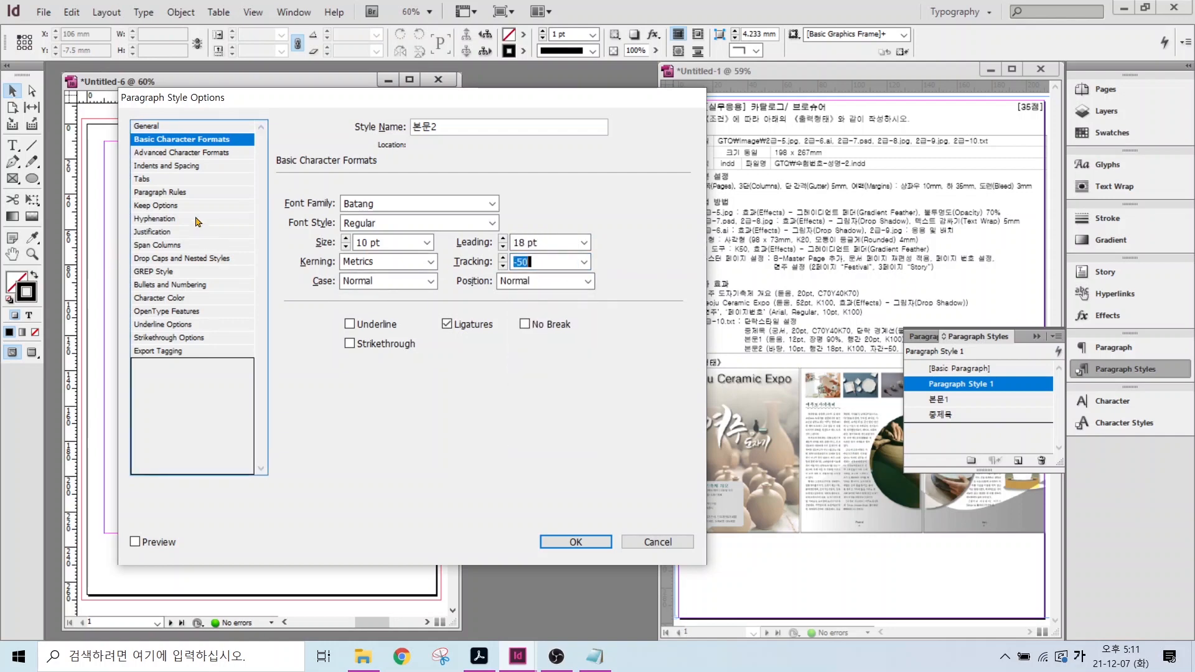
click(150, 300)
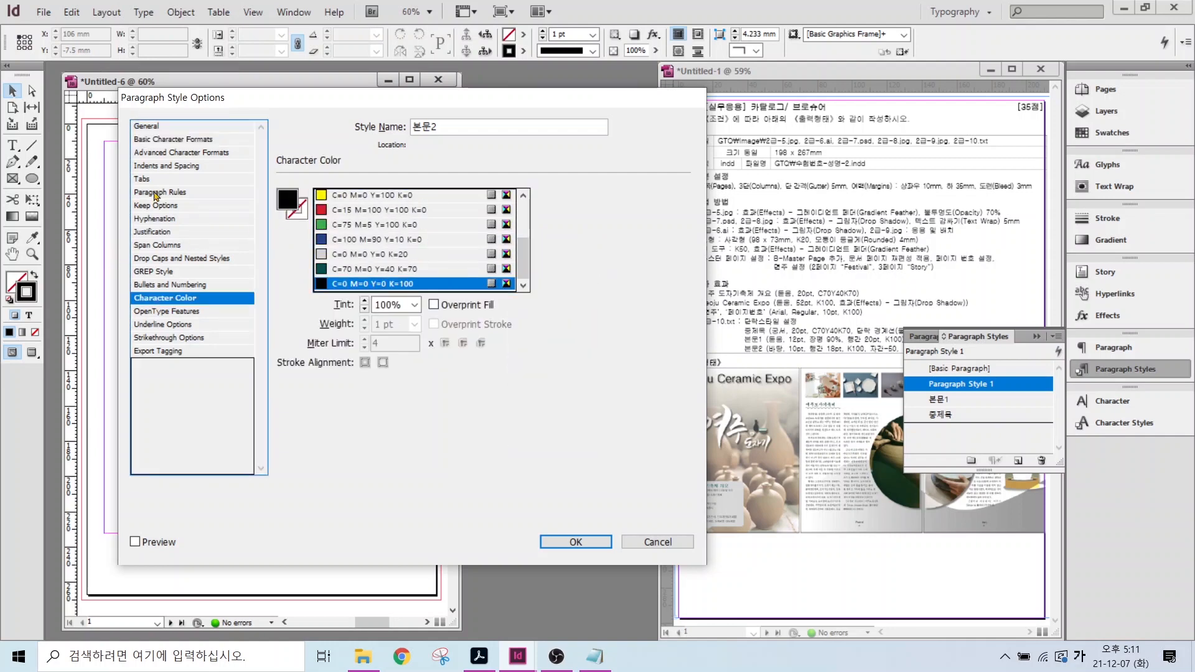
click(155, 166)
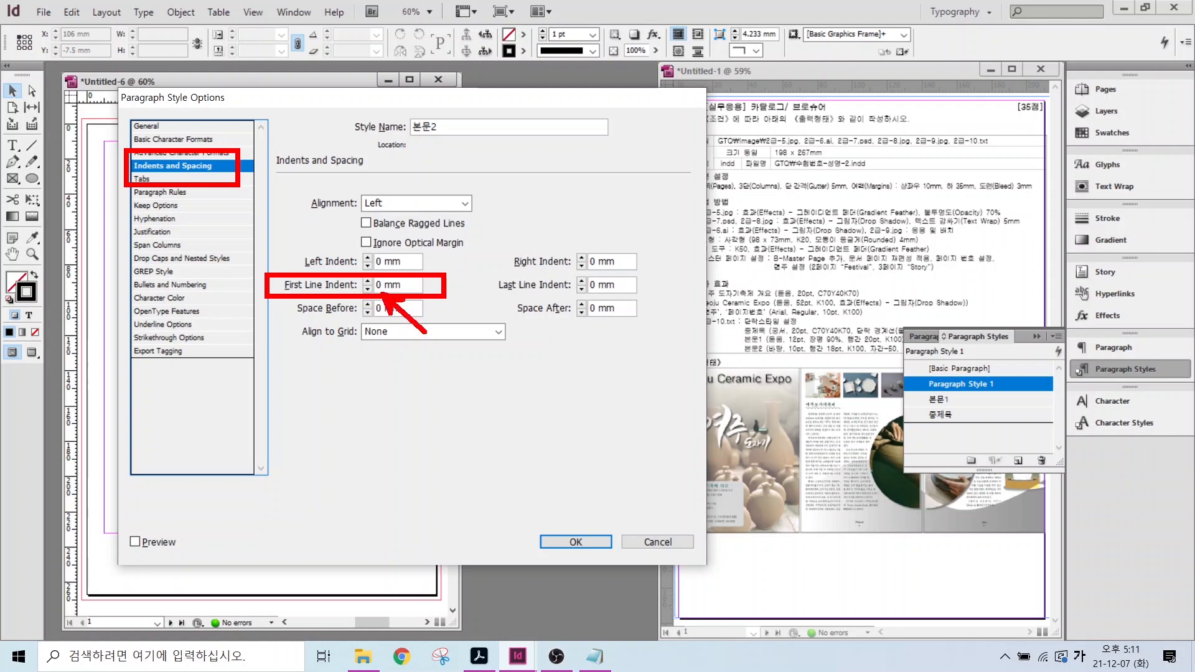
click(367, 281)
click(367, 281)
click(367, 281)
click(367, 281)
click(575, 542)
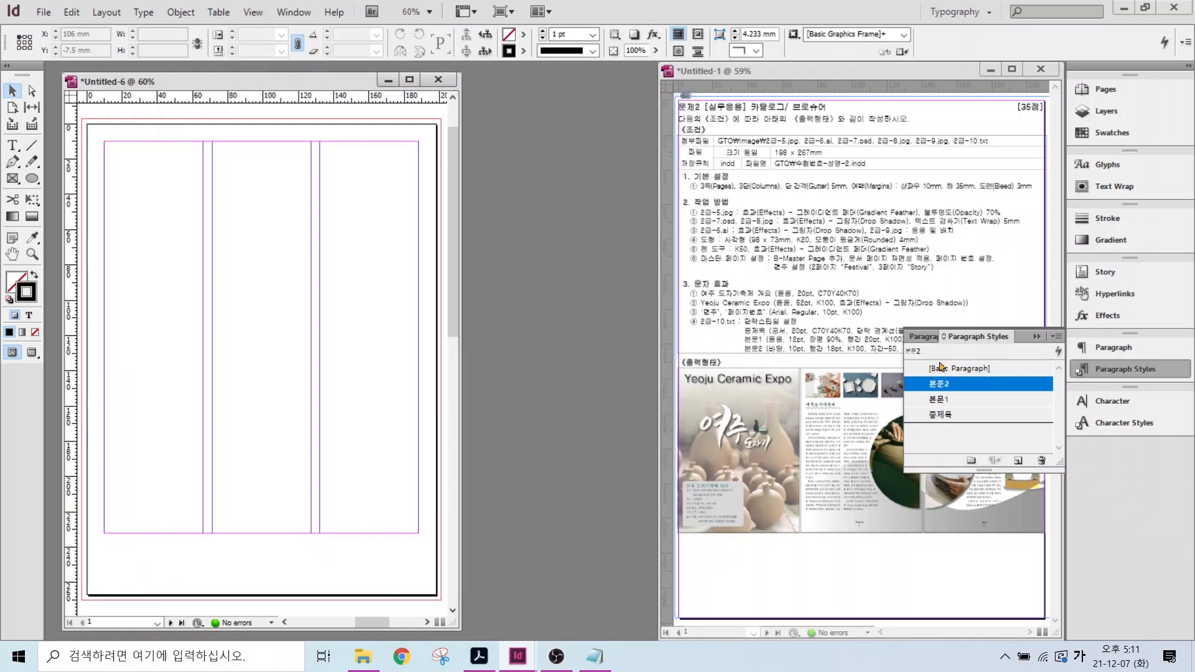
- Make [Basic Paragraph] the default style again and close the Paragraph Styles panel
click(946, 370)
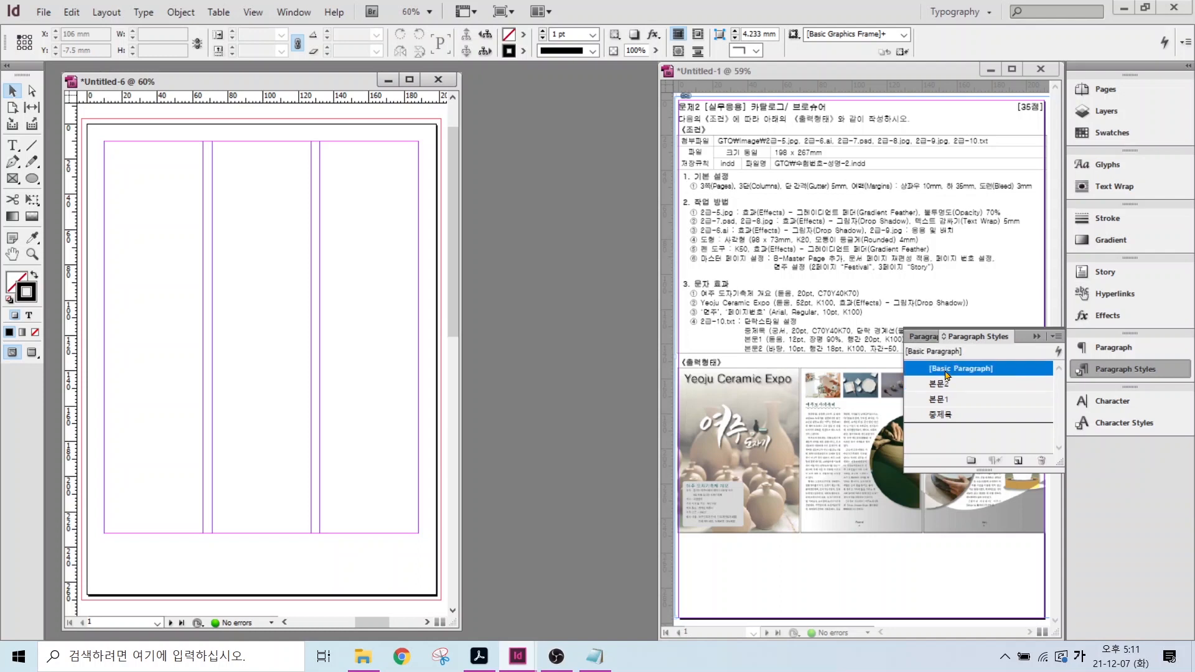
click(1133, 367)
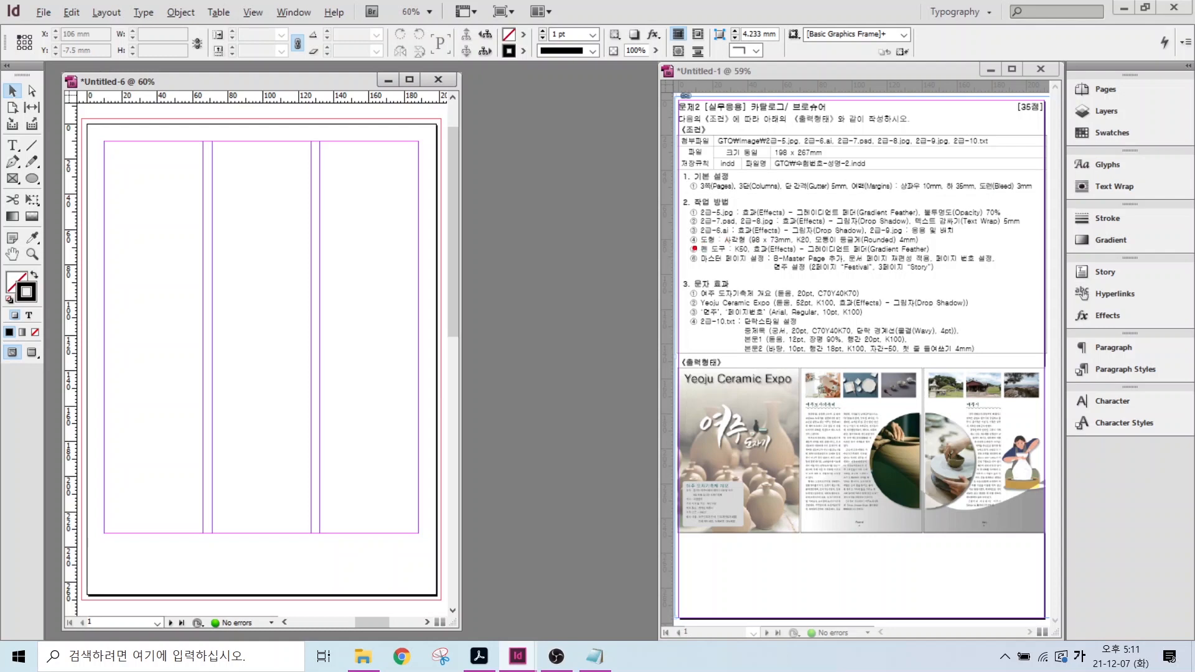
drag(693, 247, 960, 285)
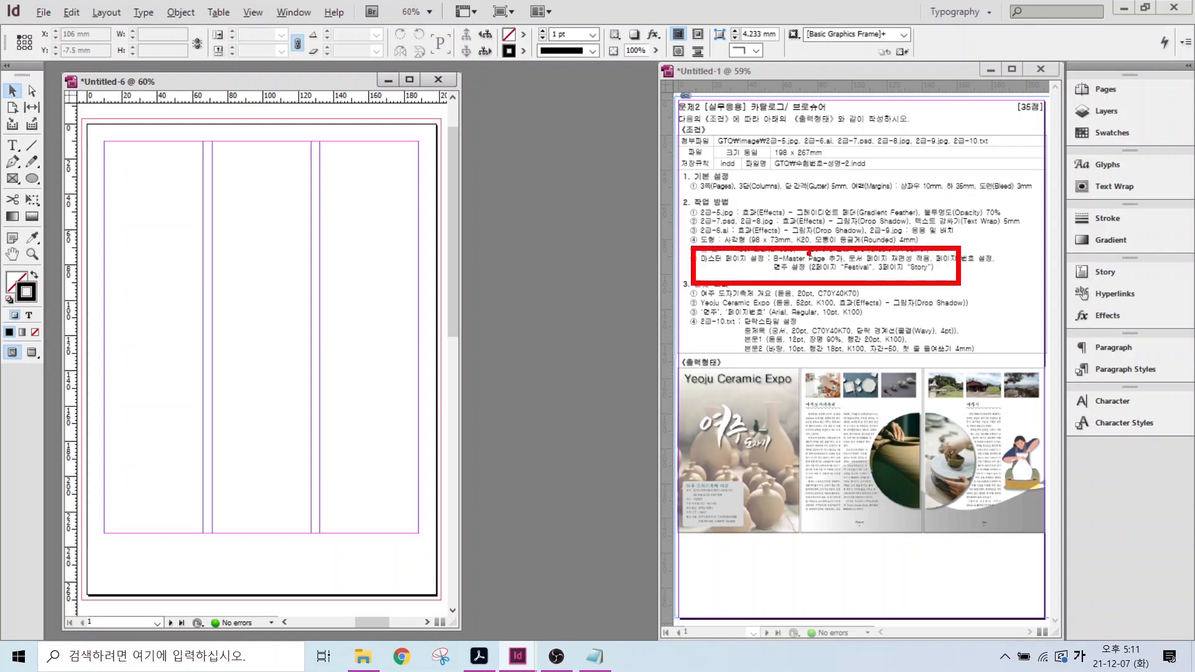
drag(808, 253, 847, 214)
drag(755, 503, 710, 571)
drag(859, 525, 858, 577)
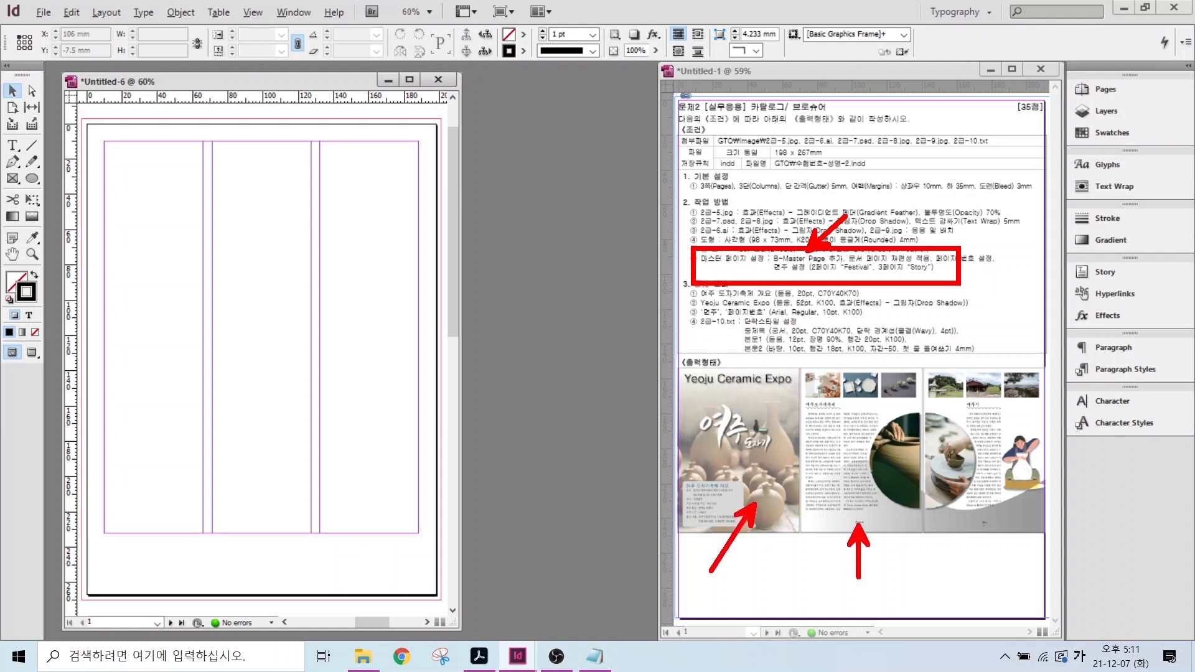
drag(989, 521, 1025, 554)
mouse_move(1103, 101)
mouse_down()
mouse_move(1060, 94)
mouse_move(1114, 113)
mouse_up()
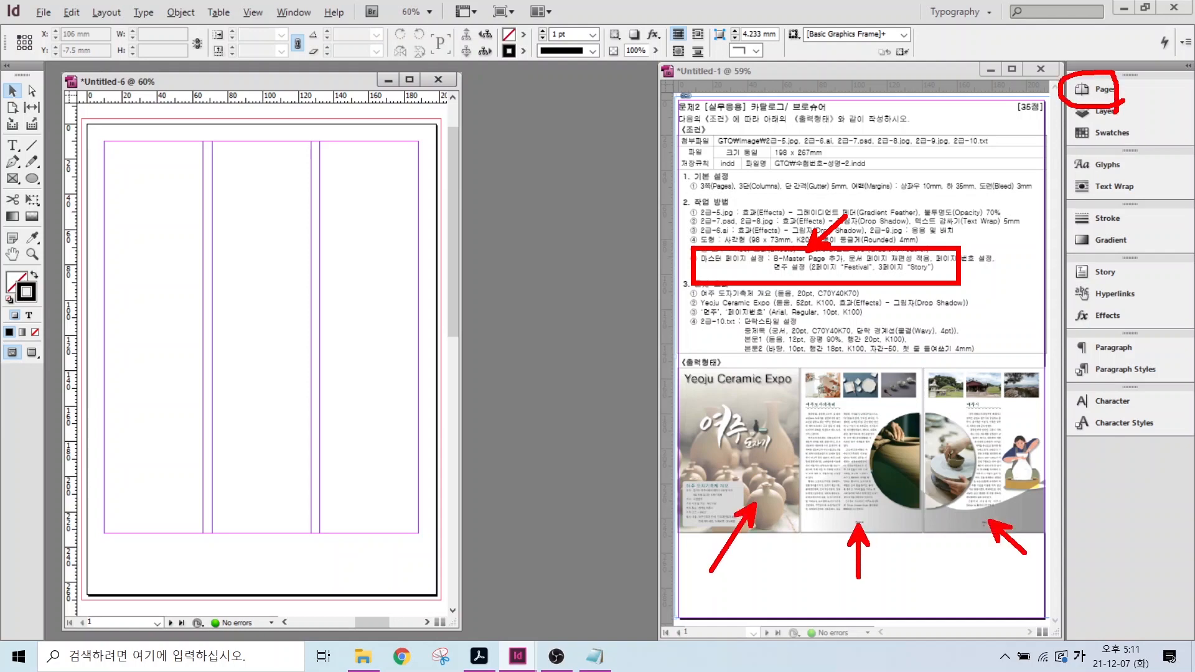
- From the A-Master, create a new master with prefix B and 3 pages
click(1098, 90)
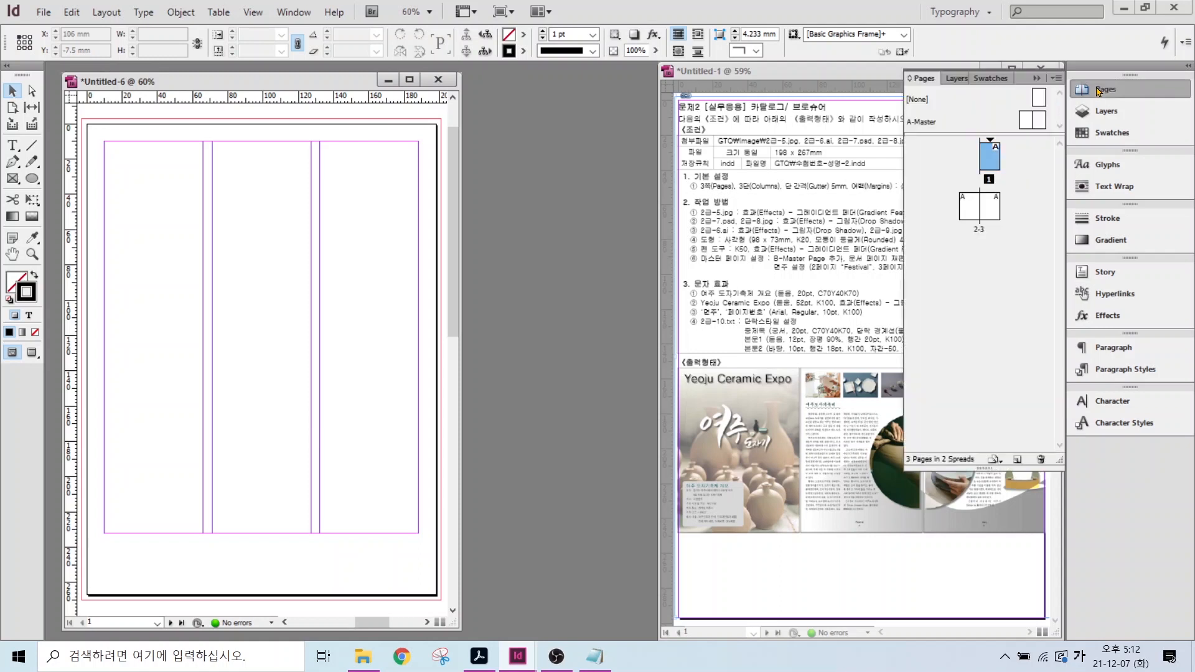
click(922, 123)
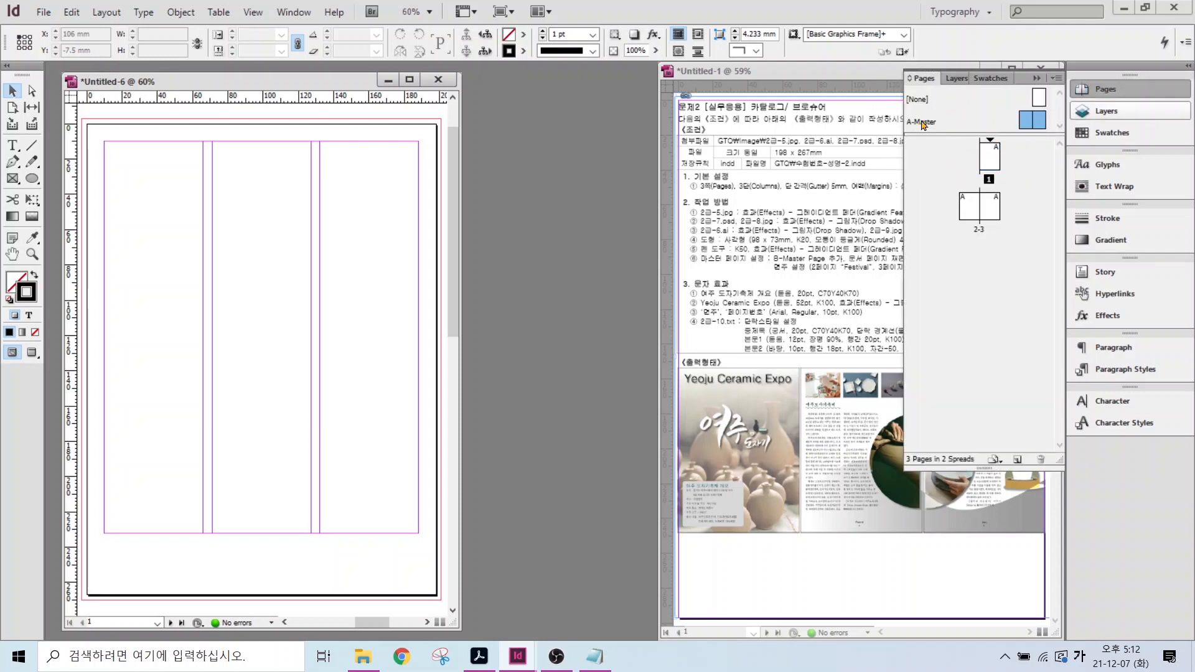
right_click(923, 124)
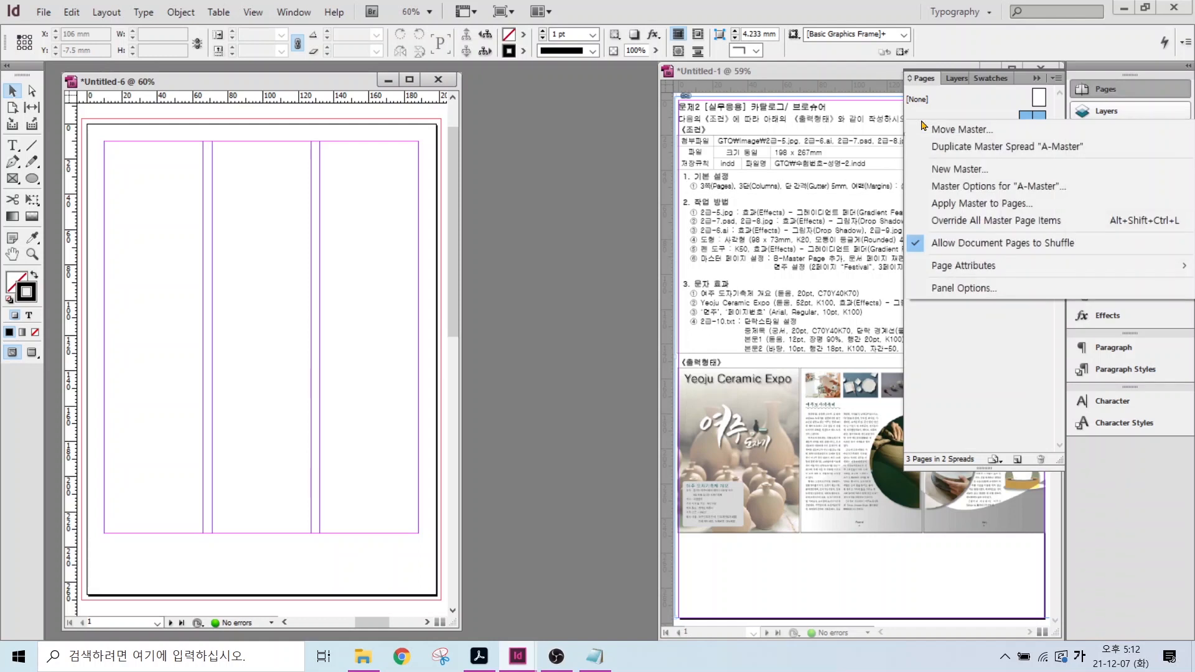
click(959, 173)
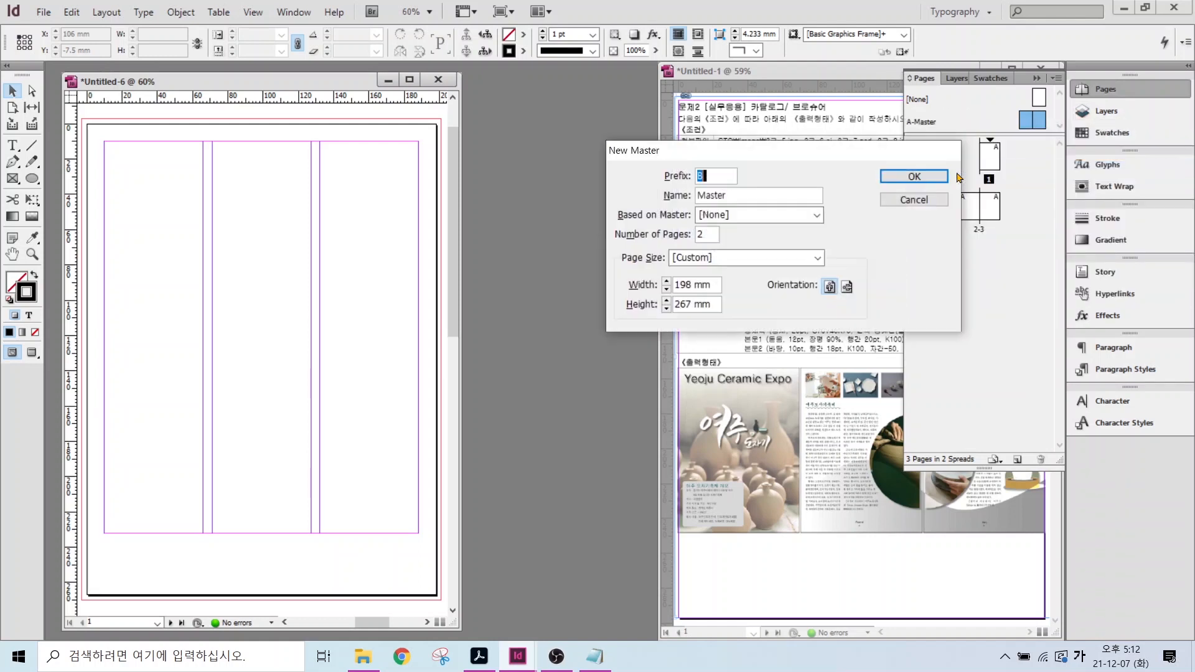
double_click(706, 181)
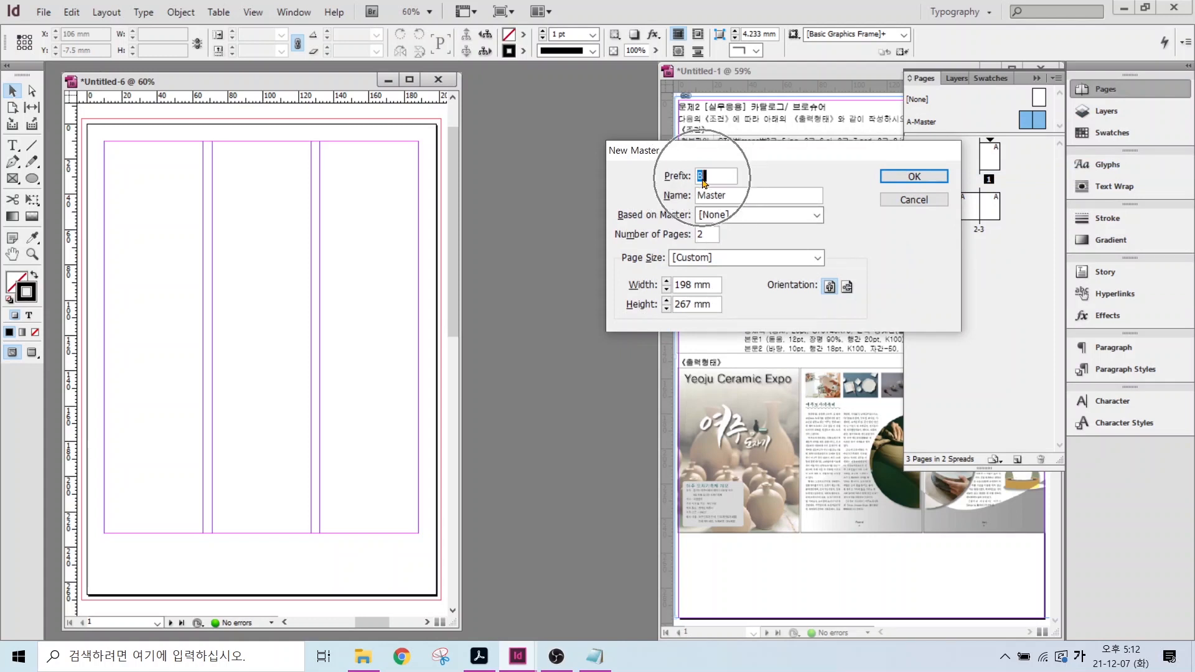
click(703, 234)
text(2)
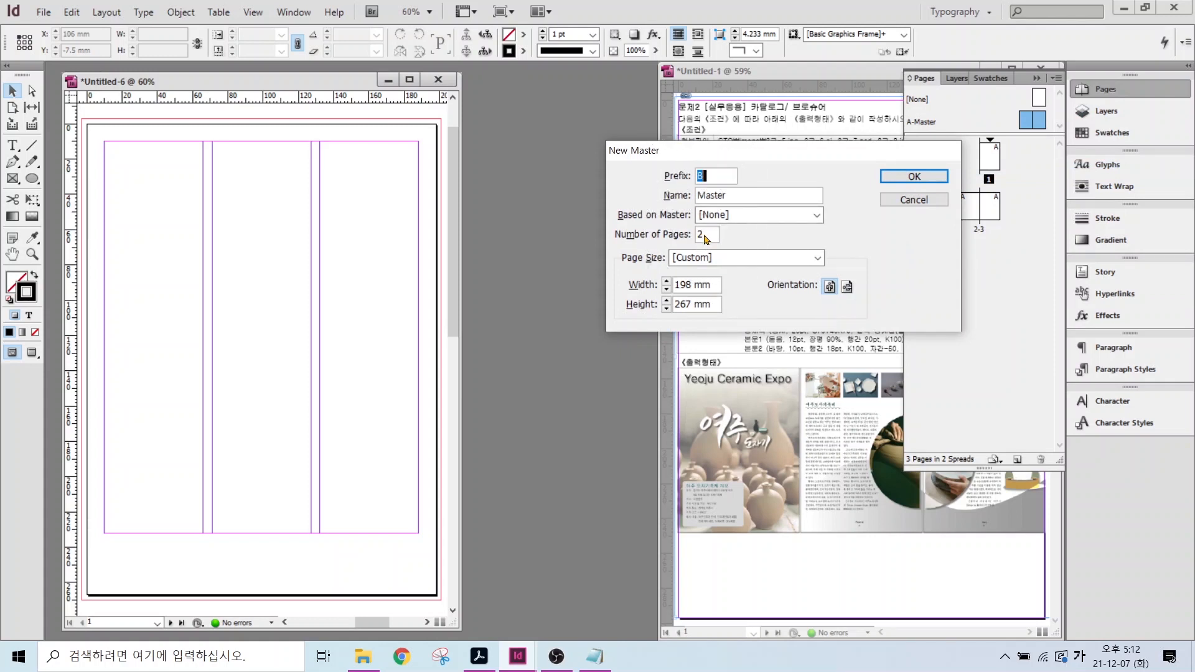
drag(705, 239, 690, 238)
text(3)
click(912, 177)
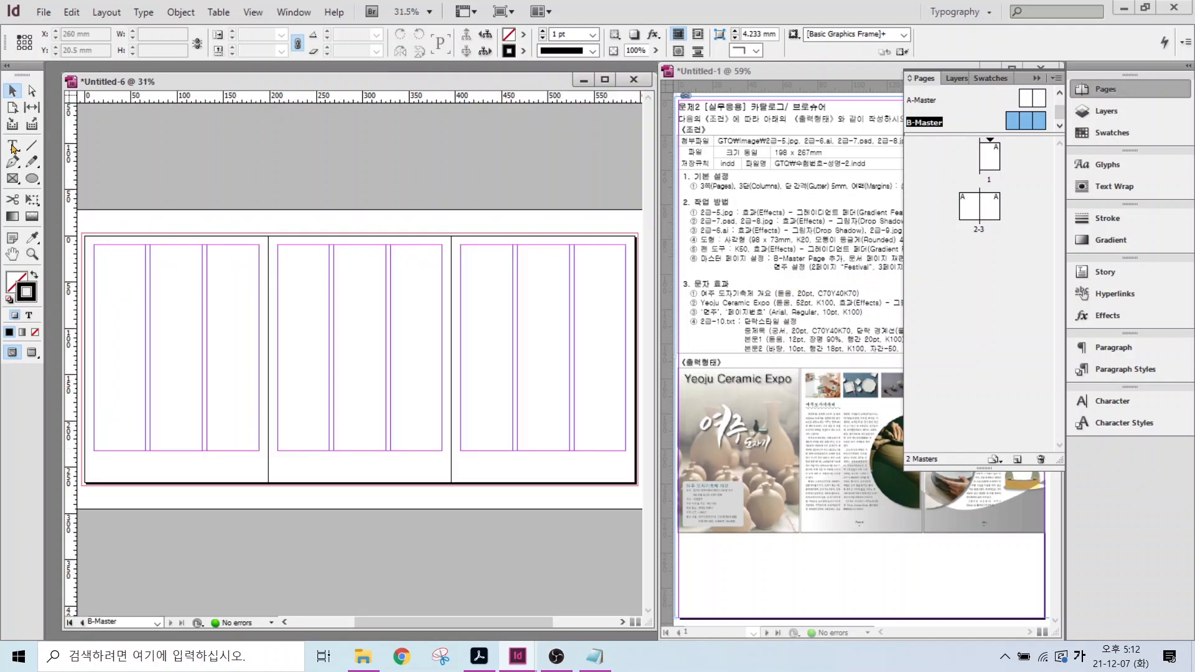
- Draw a small text frame at the middle page's bottom holding an automatic current page number
key(t)
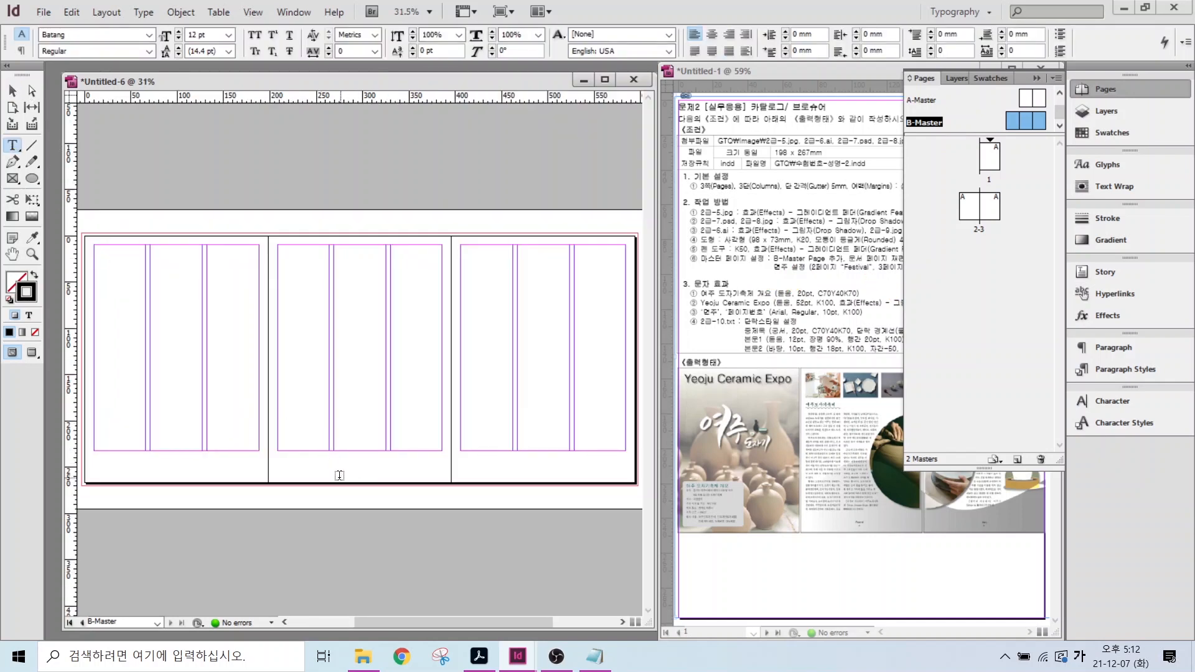
drag(349, 460, 367, 468)
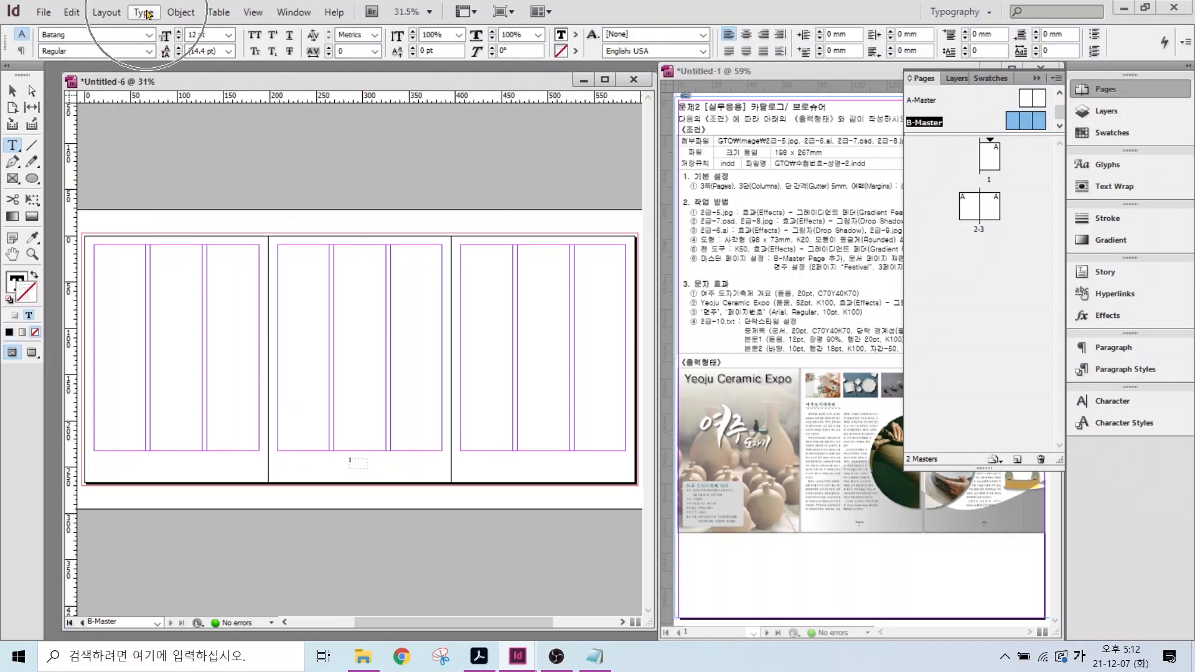
click(147, 14)
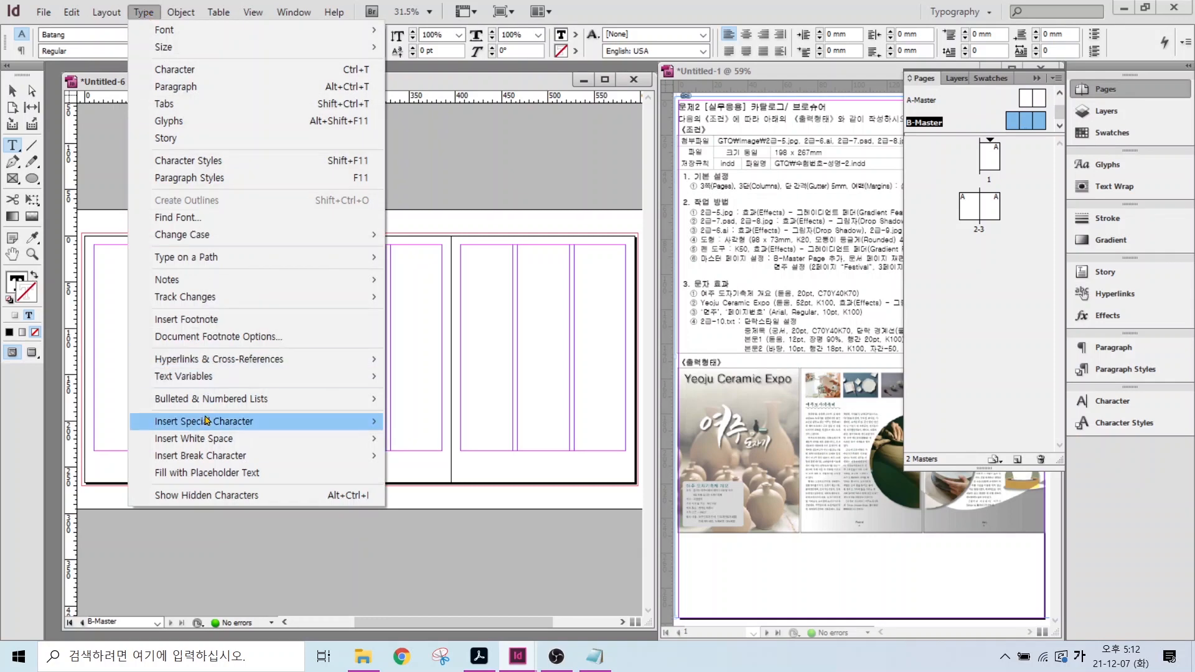
mouse_move(204, 422)
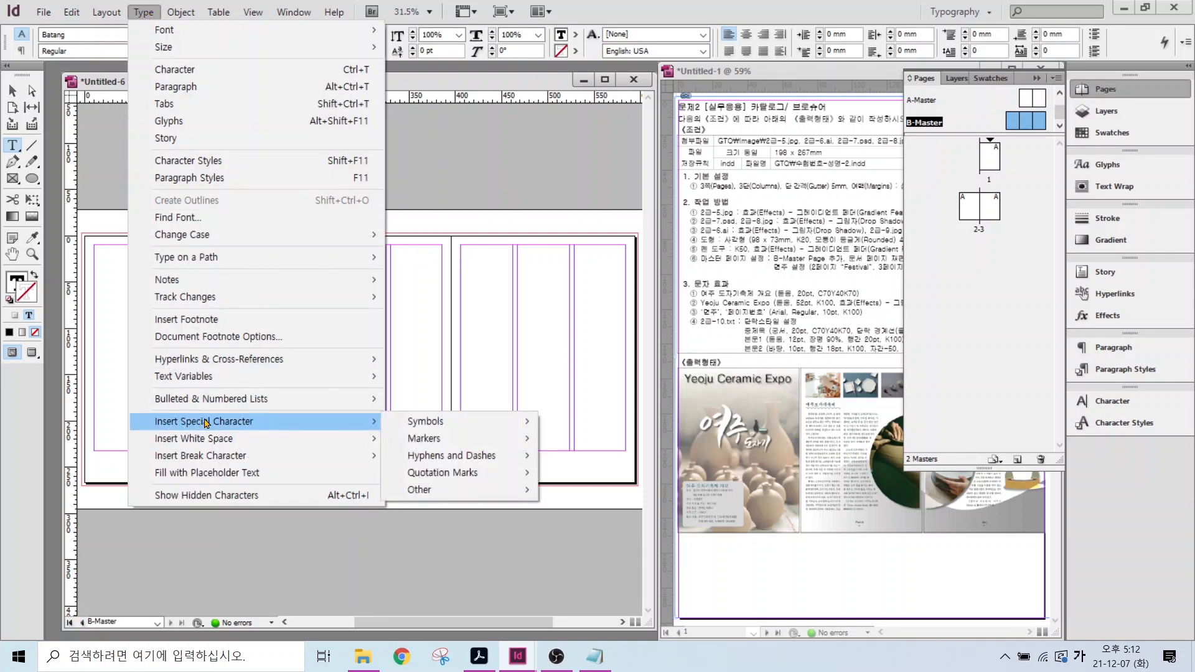
mouse_move(435, 440)
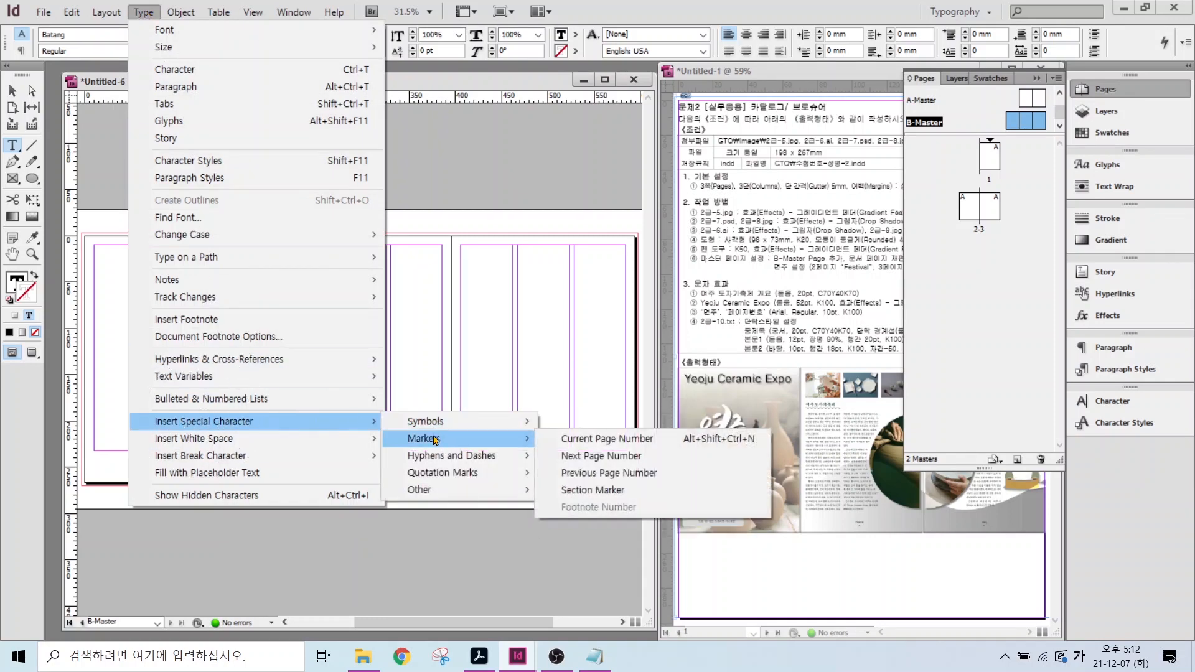
click(573, 443)
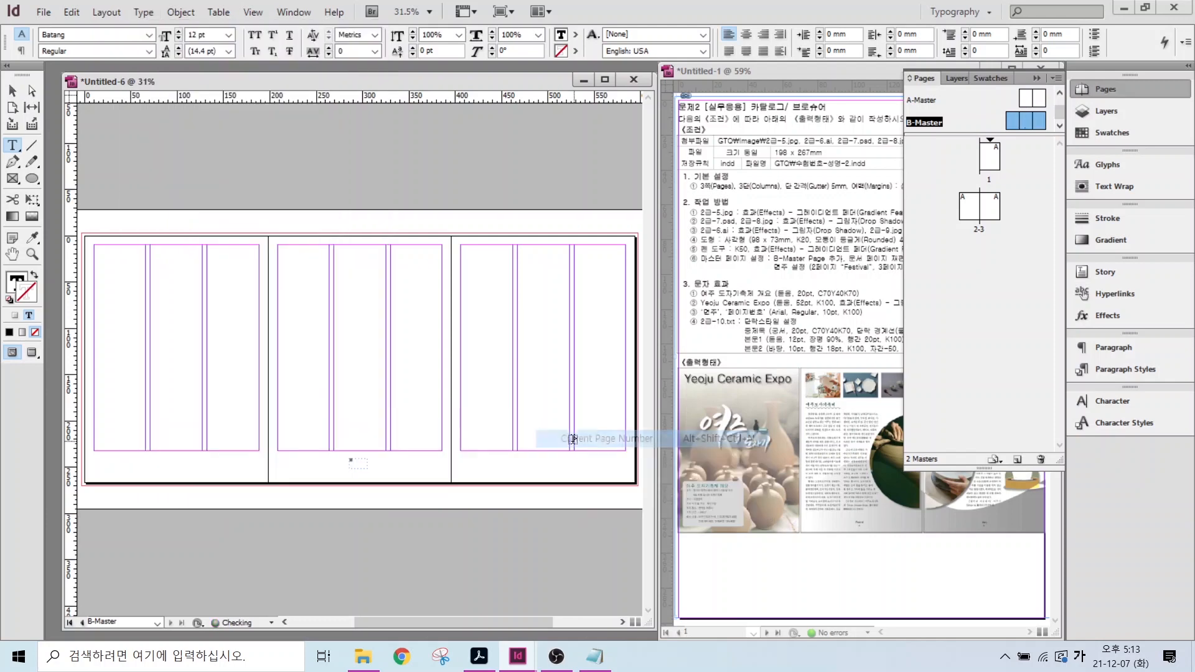
- Set the page-number marker B in Arial 11 pt, centred in its frame
scroll(369, 492, up, 1)
scroll(369, 492, up, 3)
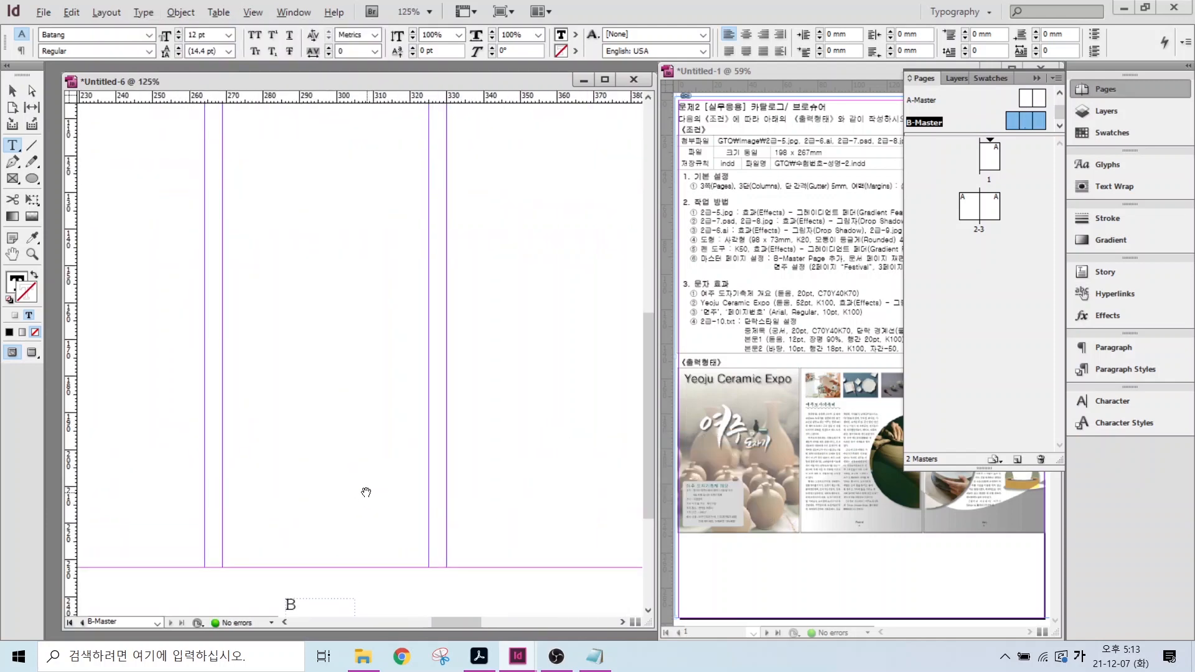
drag(648, 486, 651, 555)
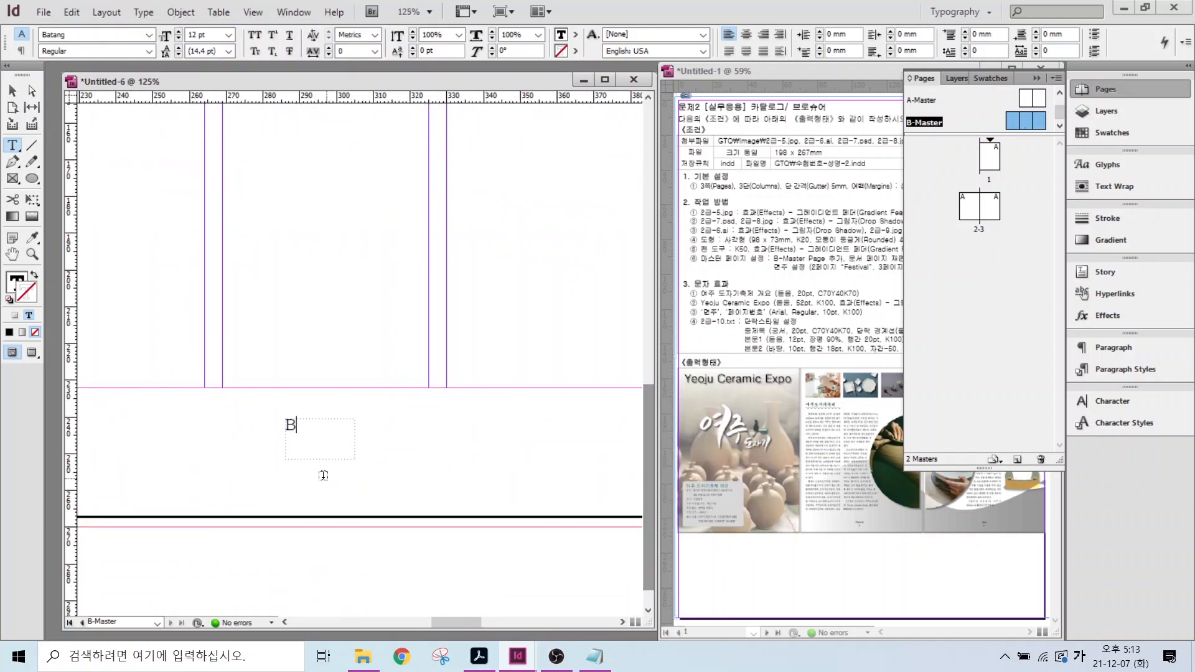
double_click(288, 425)
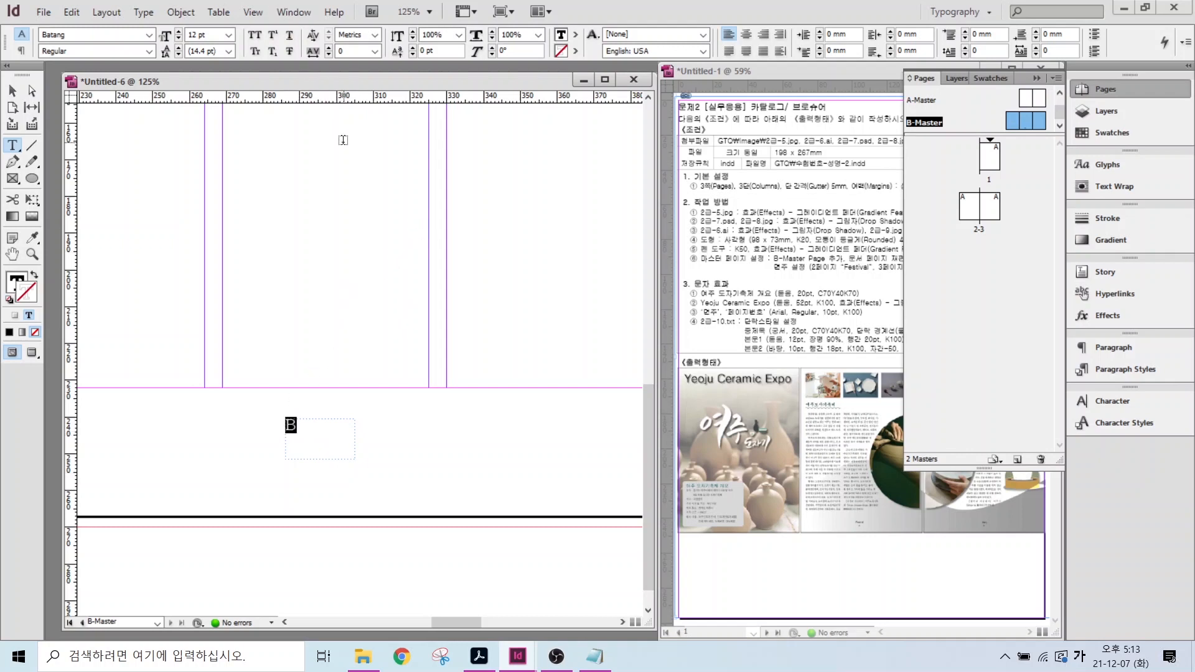
click(152, 39)
click(96, 55)
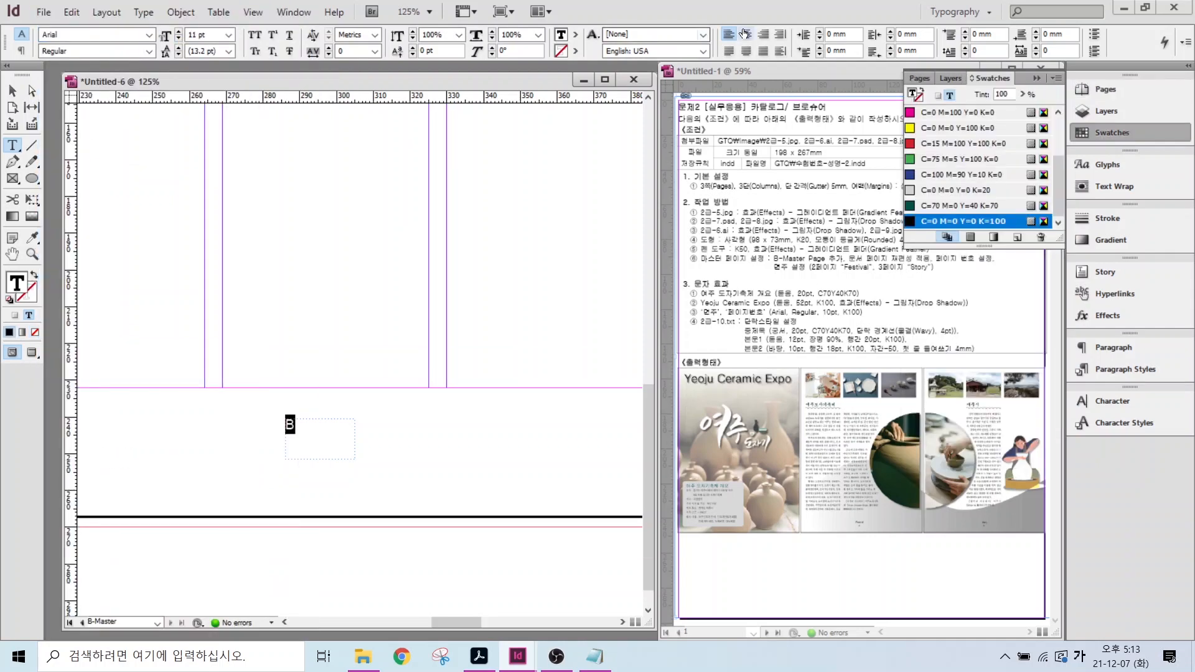
click(745, 34)
key(Escape)
click(319, 445)
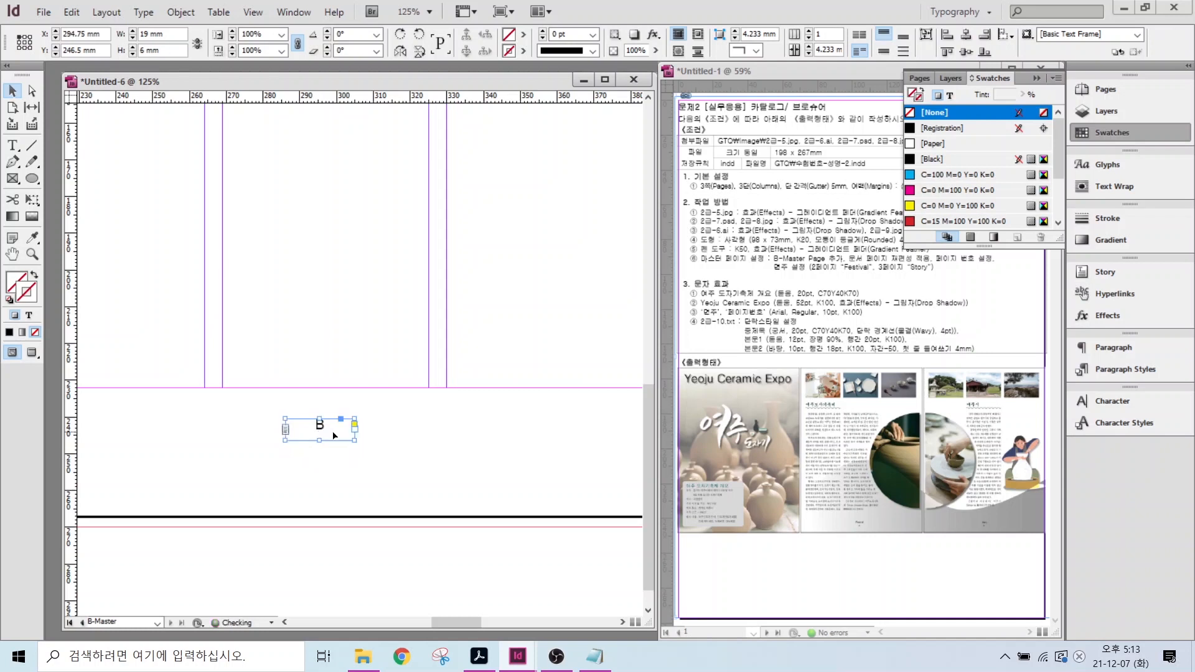
- Draw a new text frame above the page number and type 'Festival'
scroll(423, 431, down, 2)
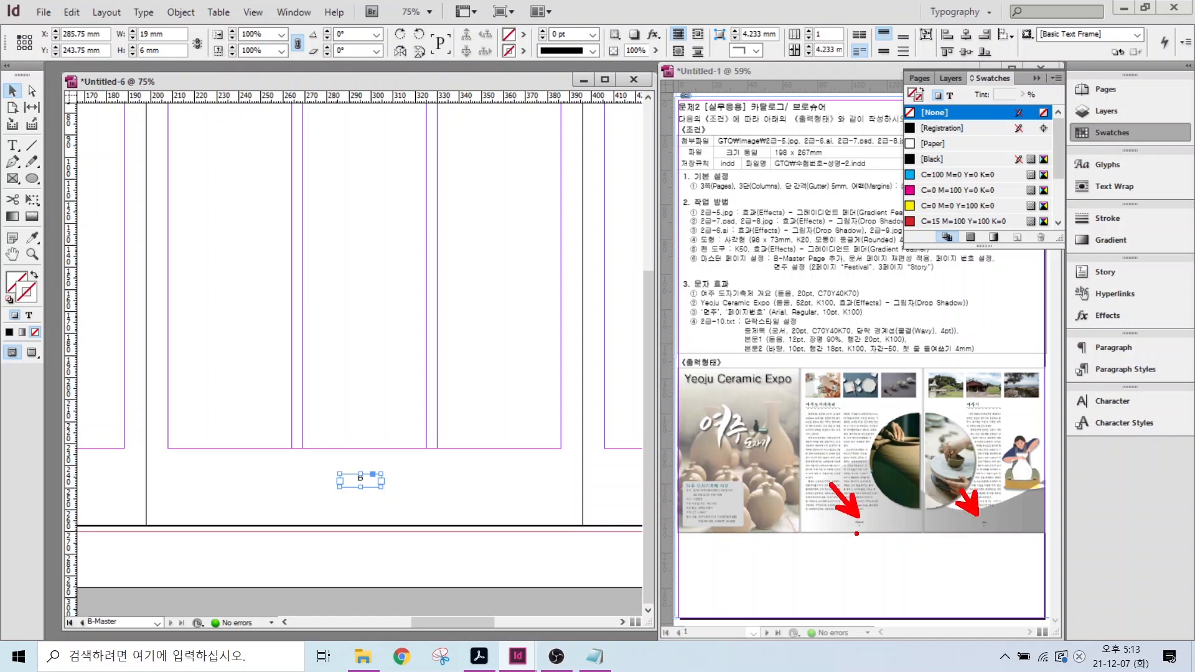
click(12, 147)
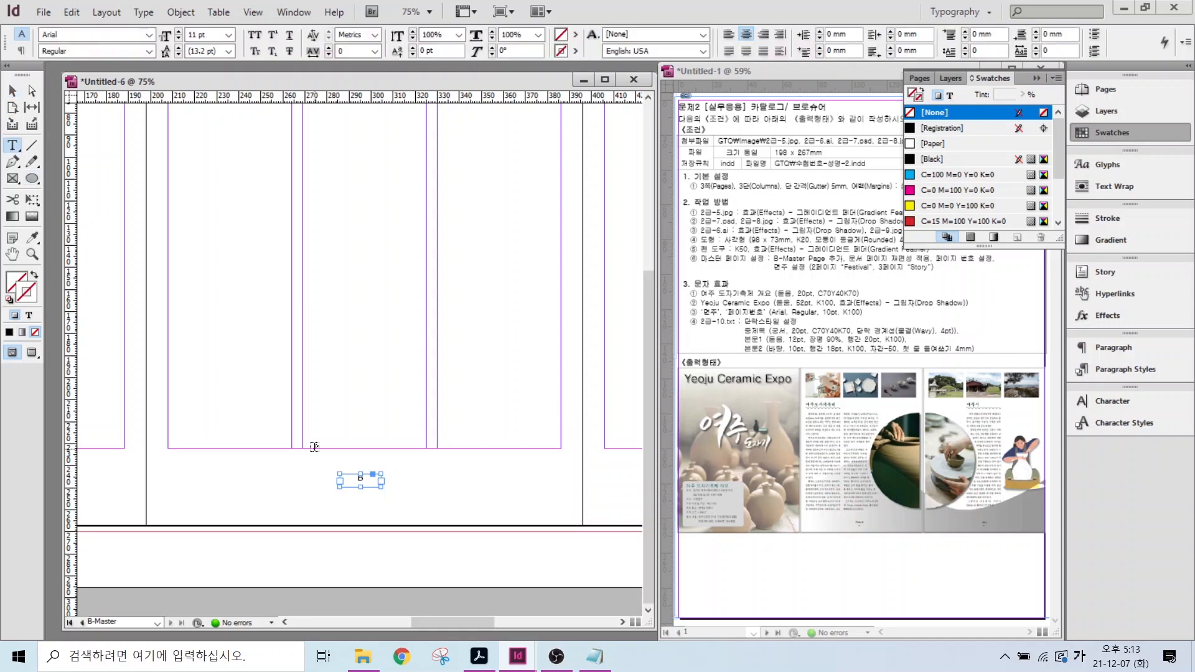
drag(321, 454, 397, 445)
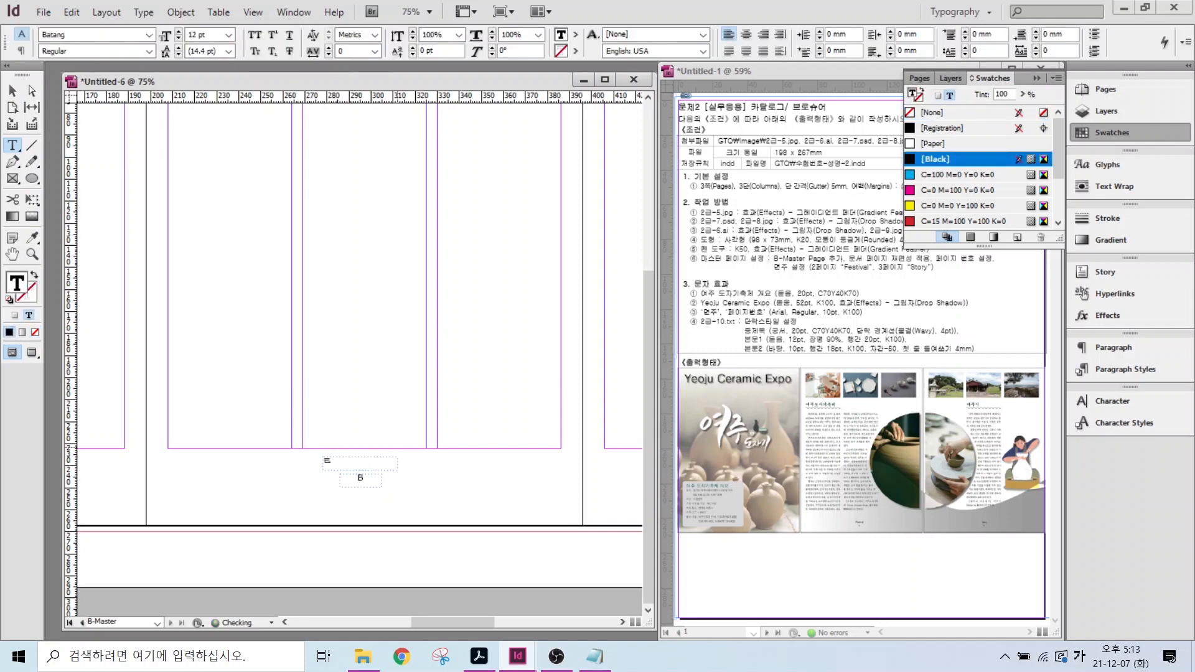
key(Hangul)
text(Festival)
- Format 'Festival' as Arial 11 pt, centred in its frame
double_click(365, 466)
click(149, 34)
scroll(166, 186, up, 2)
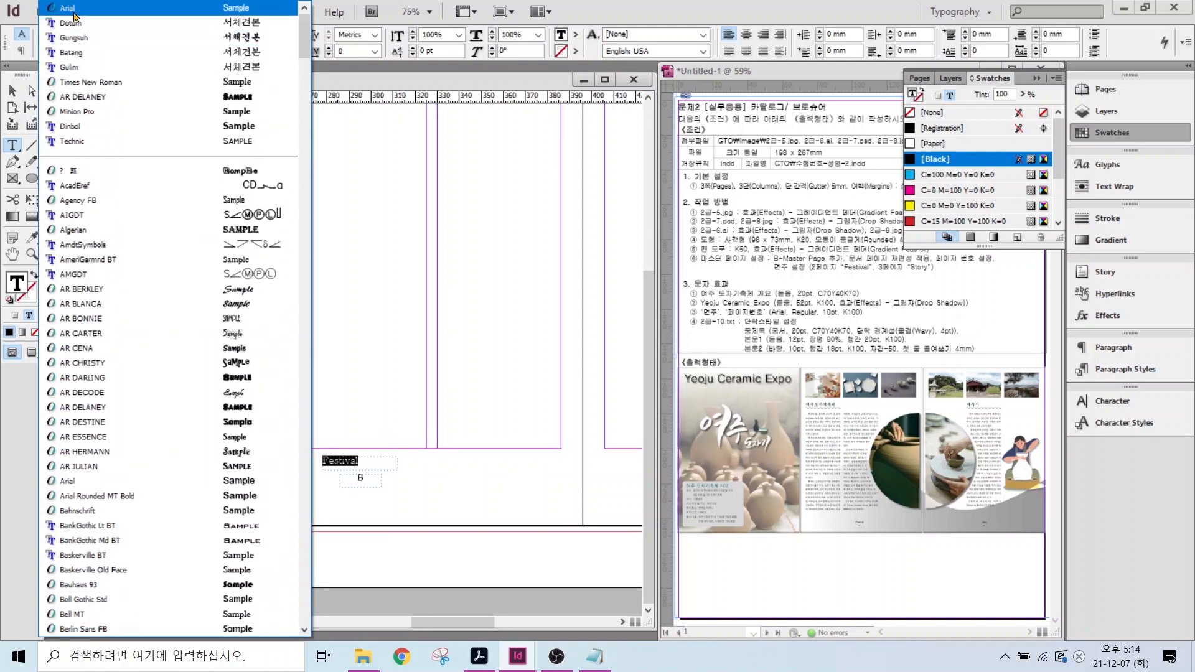
click(166, 56)
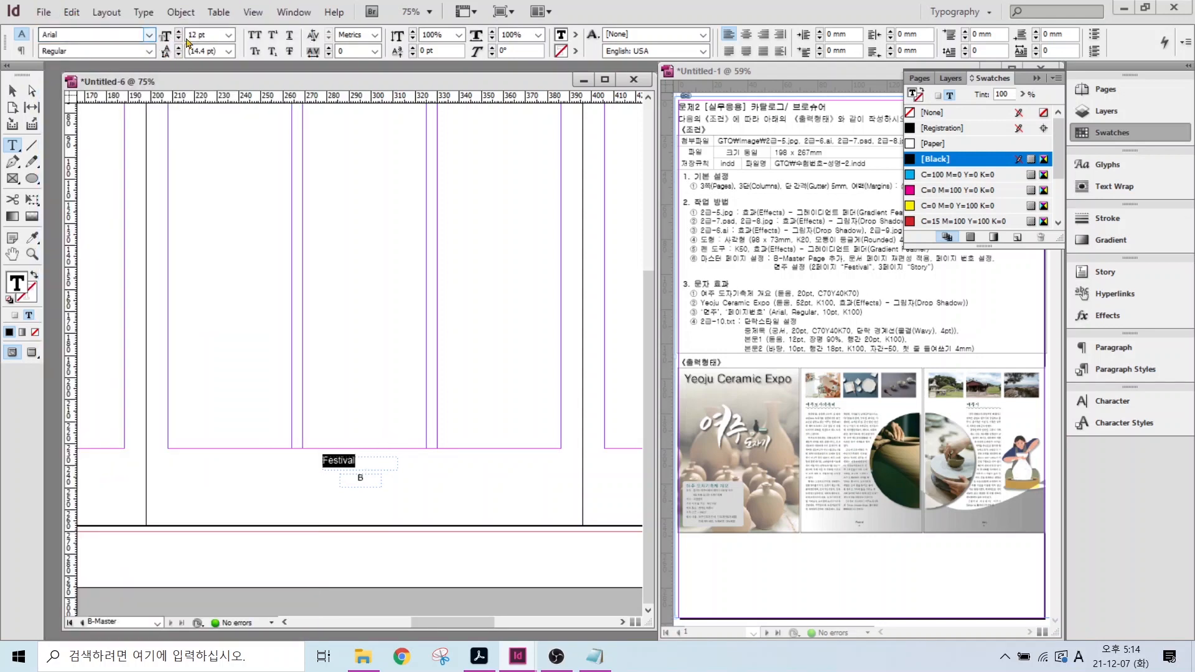
click(179, 38)
key(ctrl+shift+c)
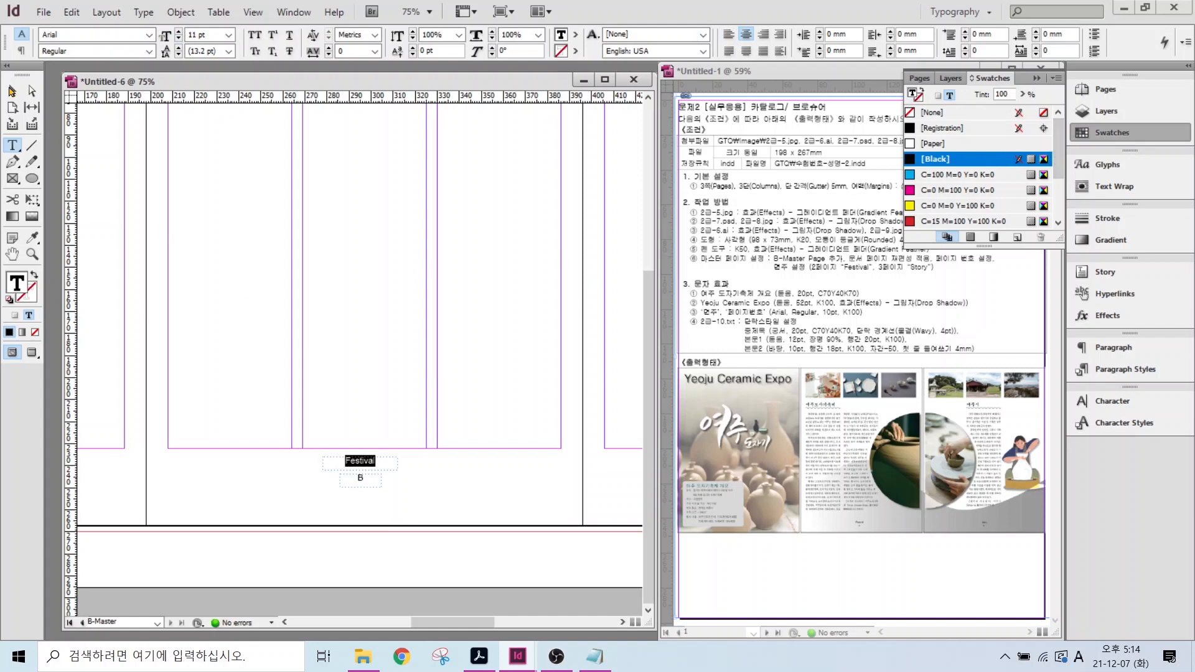
click(12, 91)
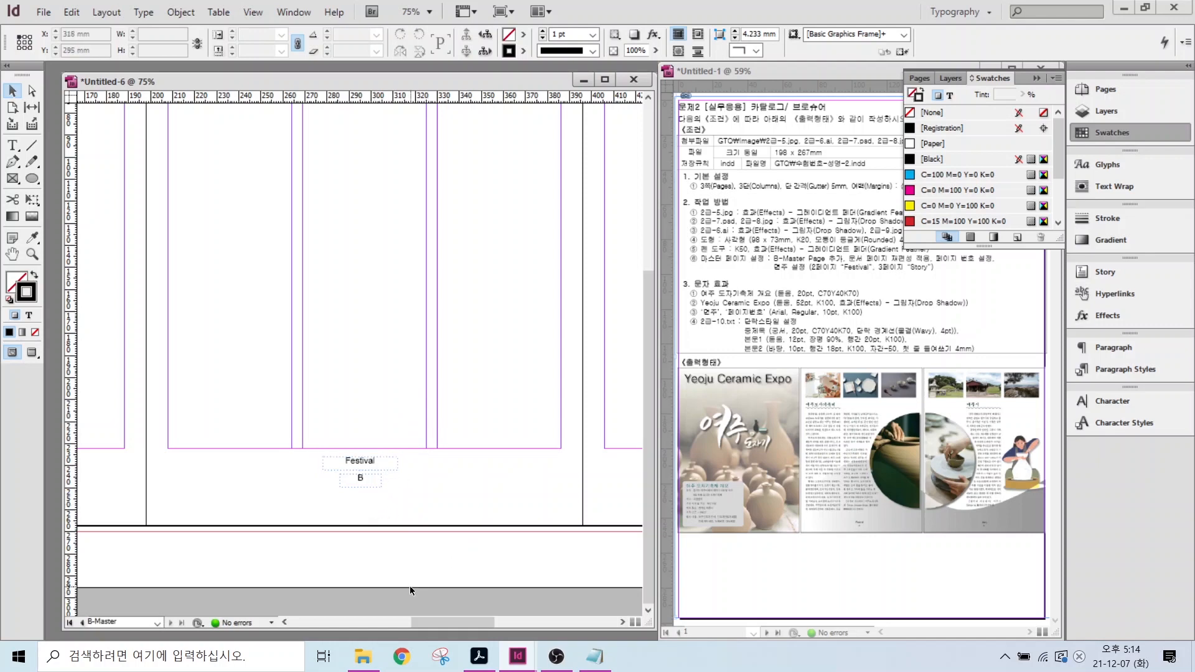
- Fit the spread in the window and copy the Festival and page-number frames under the right page
double_click(6, 257)
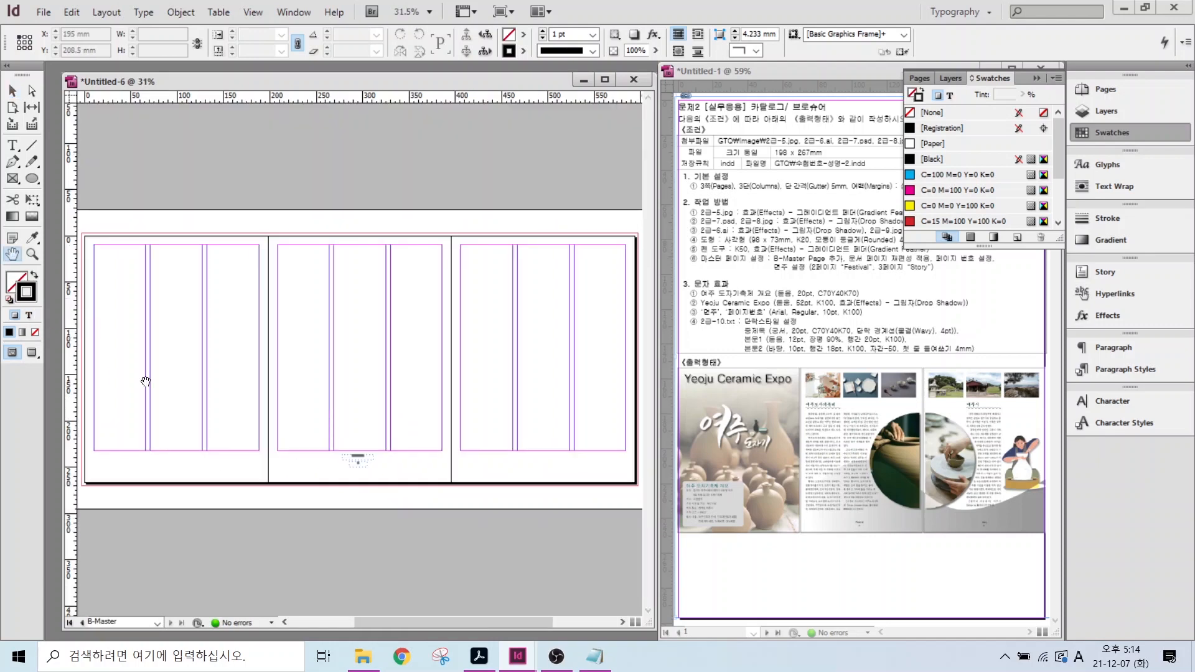
click(11, 92)
click(359, 459)
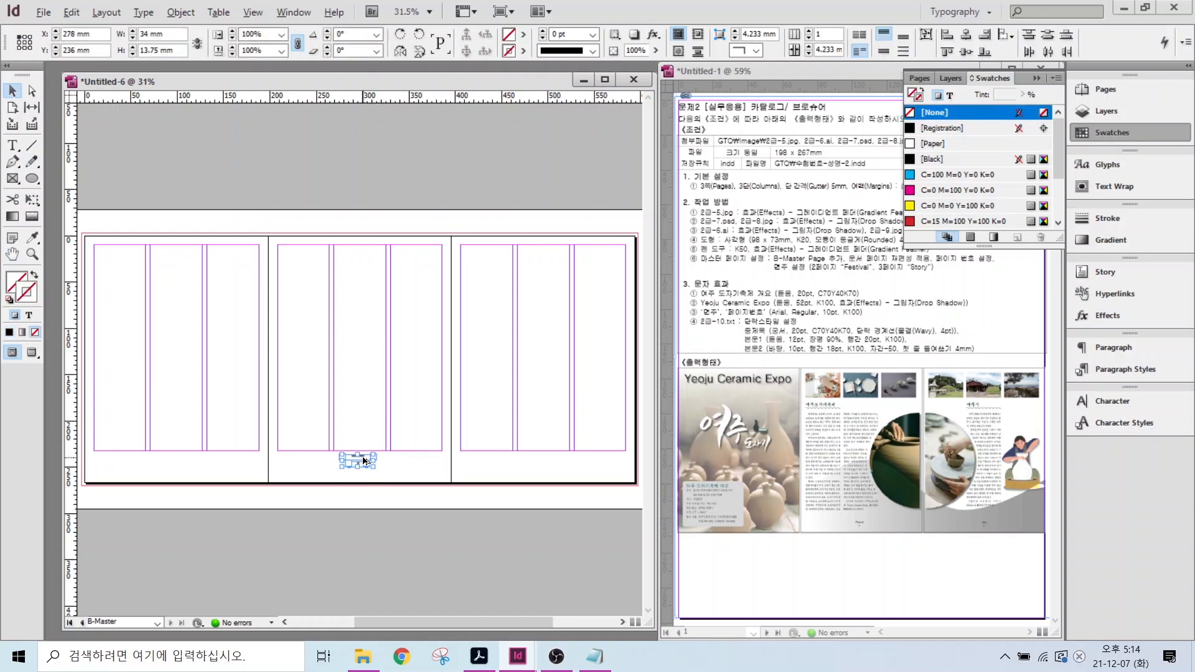
drag(365, 460, 553, 457)
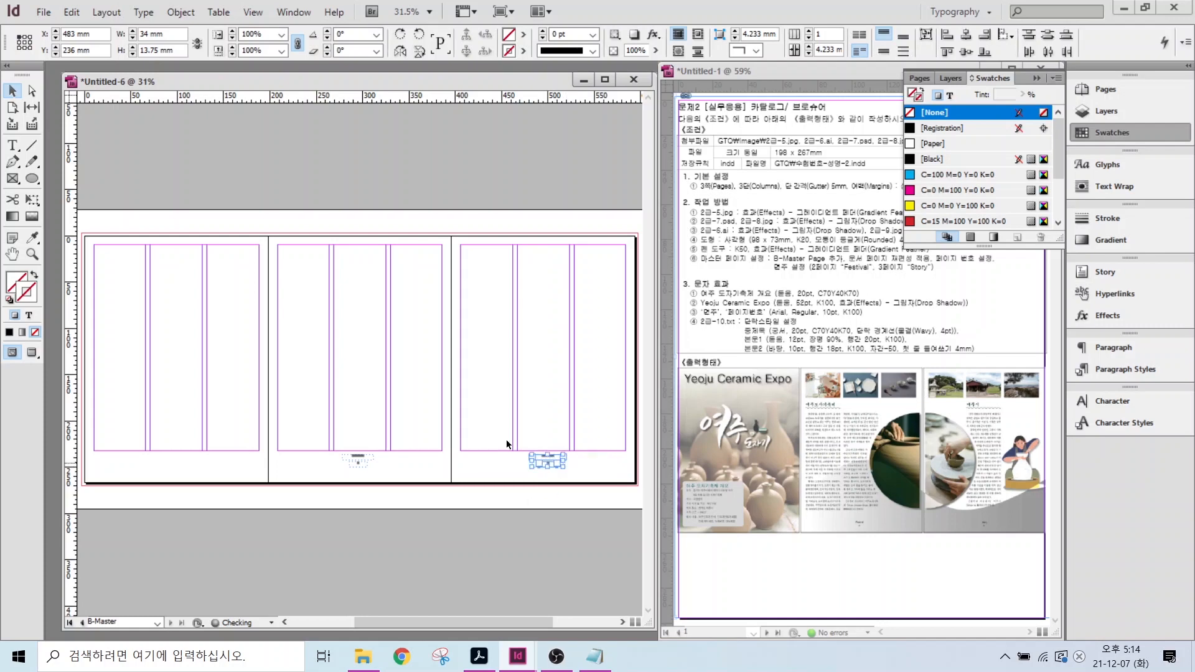
- Change the copied label's text from 'Festival' to 'Story'
scroll(578, 487, up, 5)
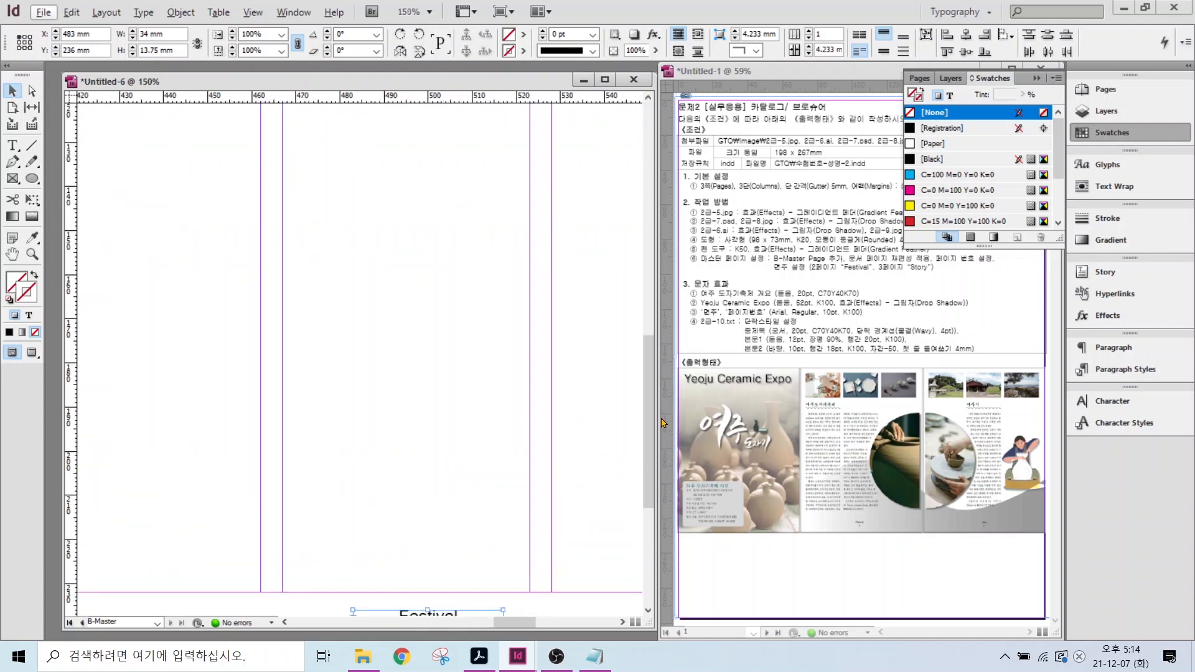
scroll(648, 435, down, 5)
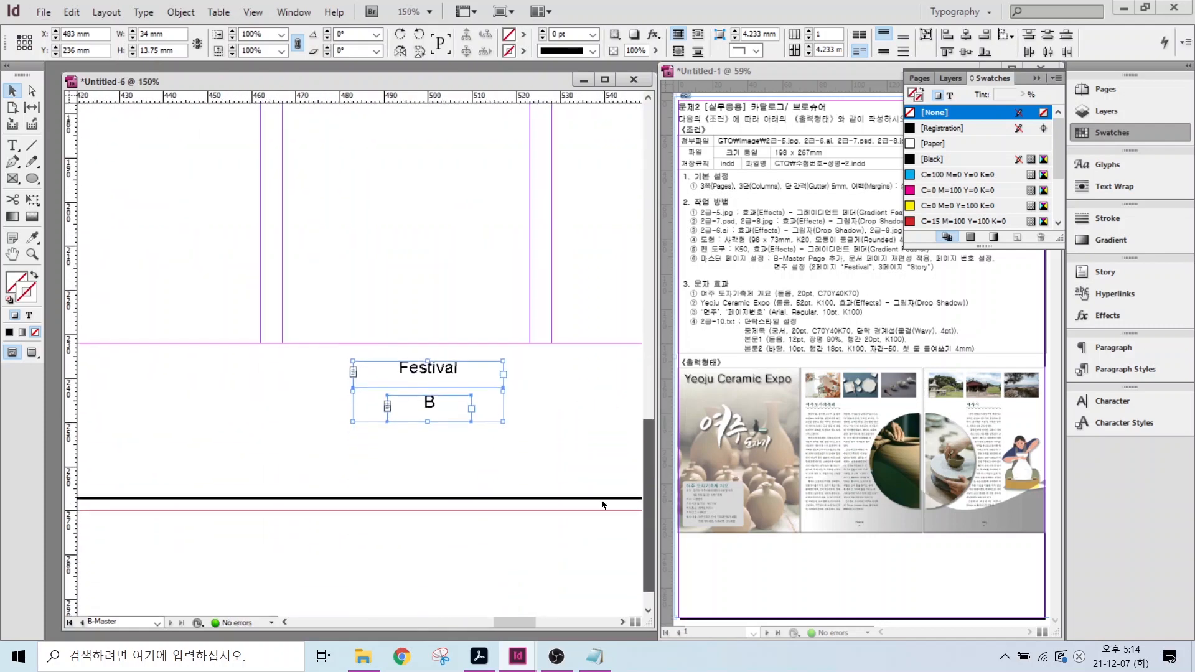
double_click(404, 369)
drag(399, 369, 475, 372)
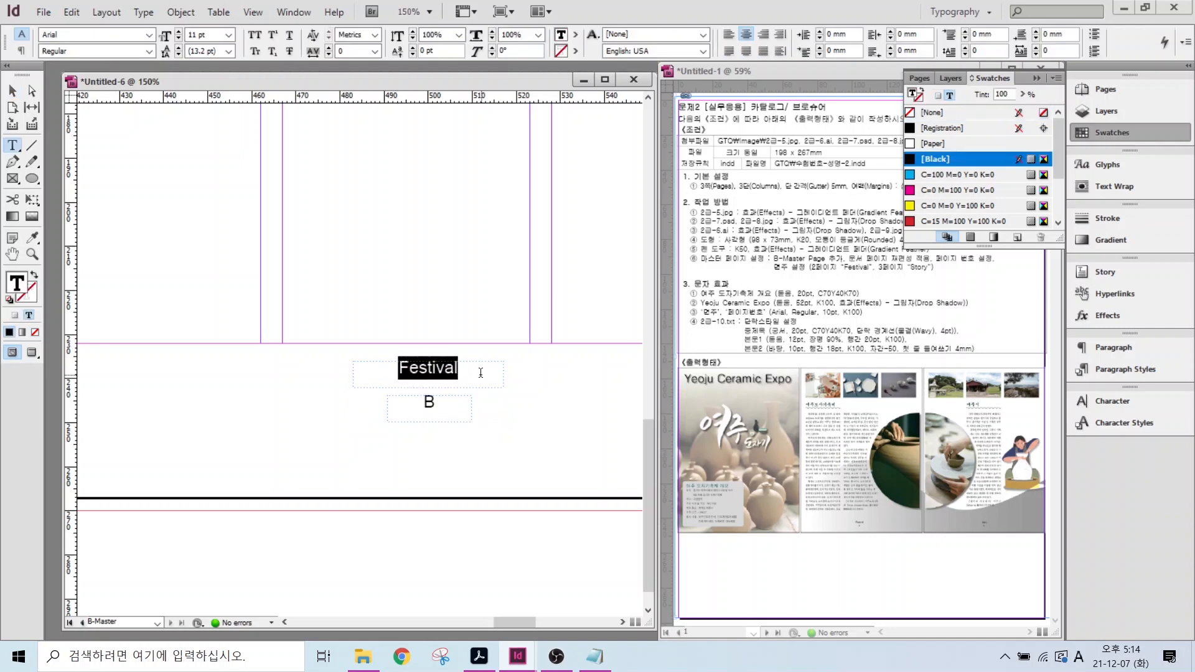
text(Story)
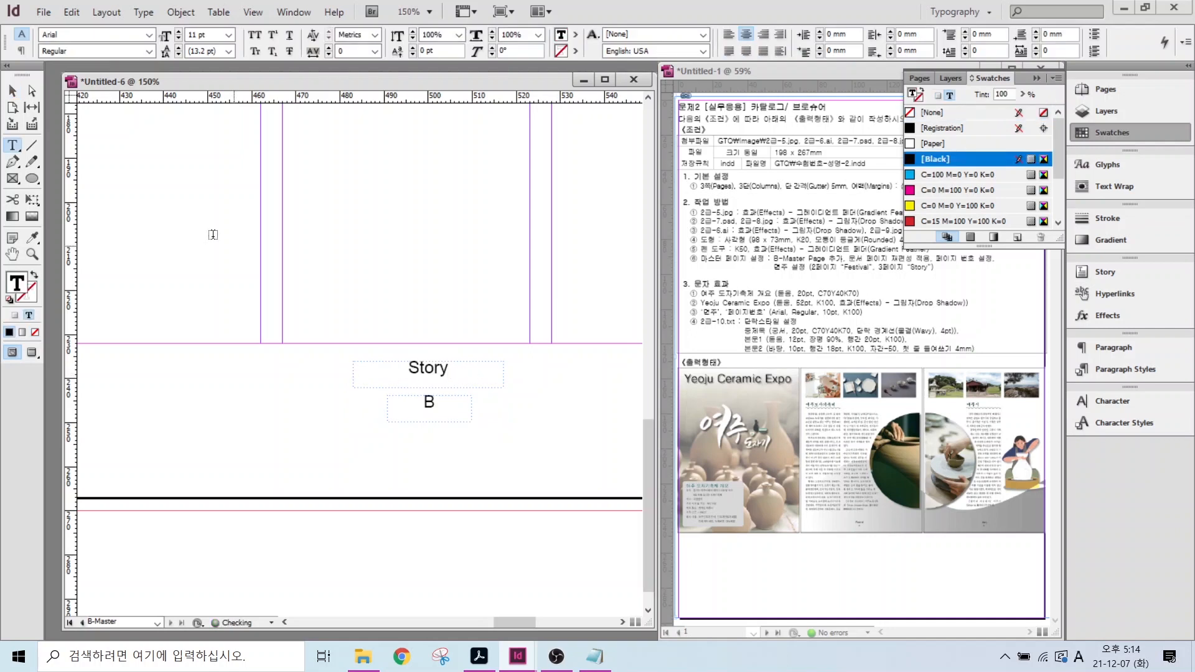
scroll(244, 225, down, 5)
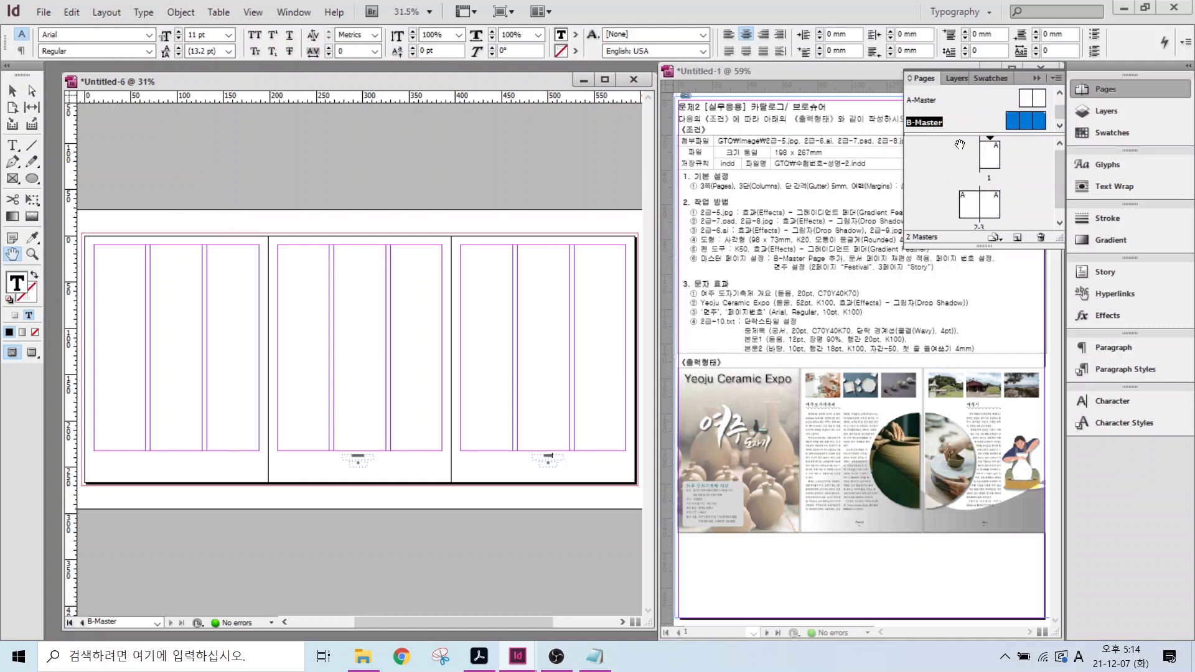
- Apply B-Master to All Pages through Apply Master to Pages on page 1
click(991, 163)
key(ctrl)
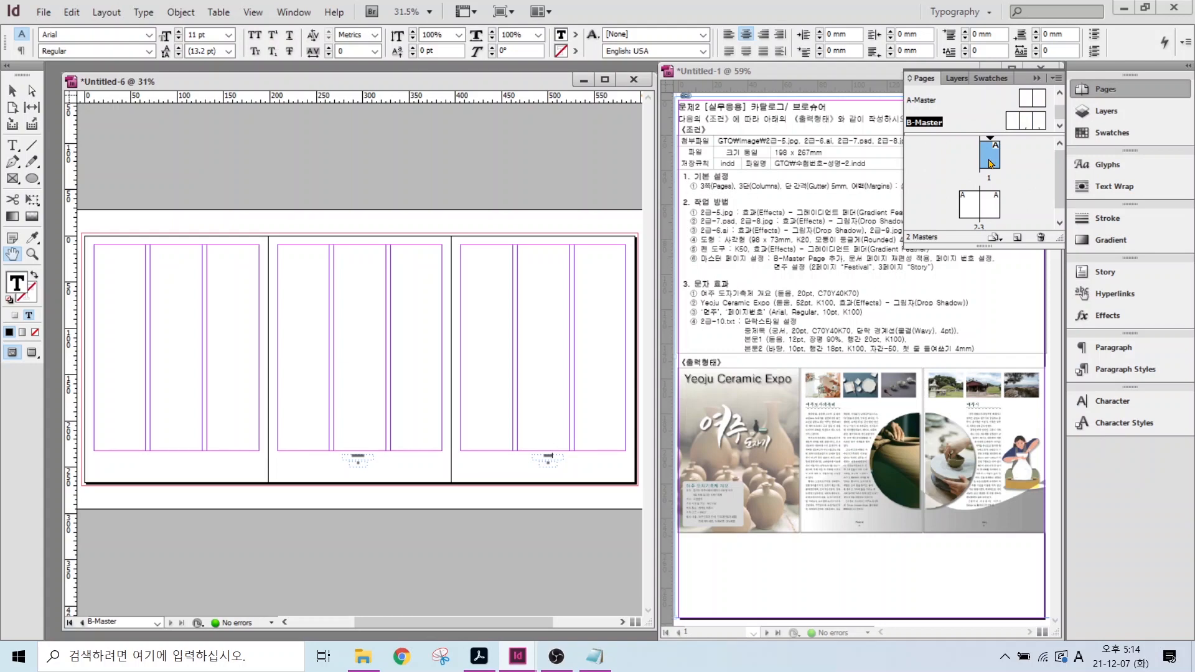
key(ctrl)
right_click(990, 163)
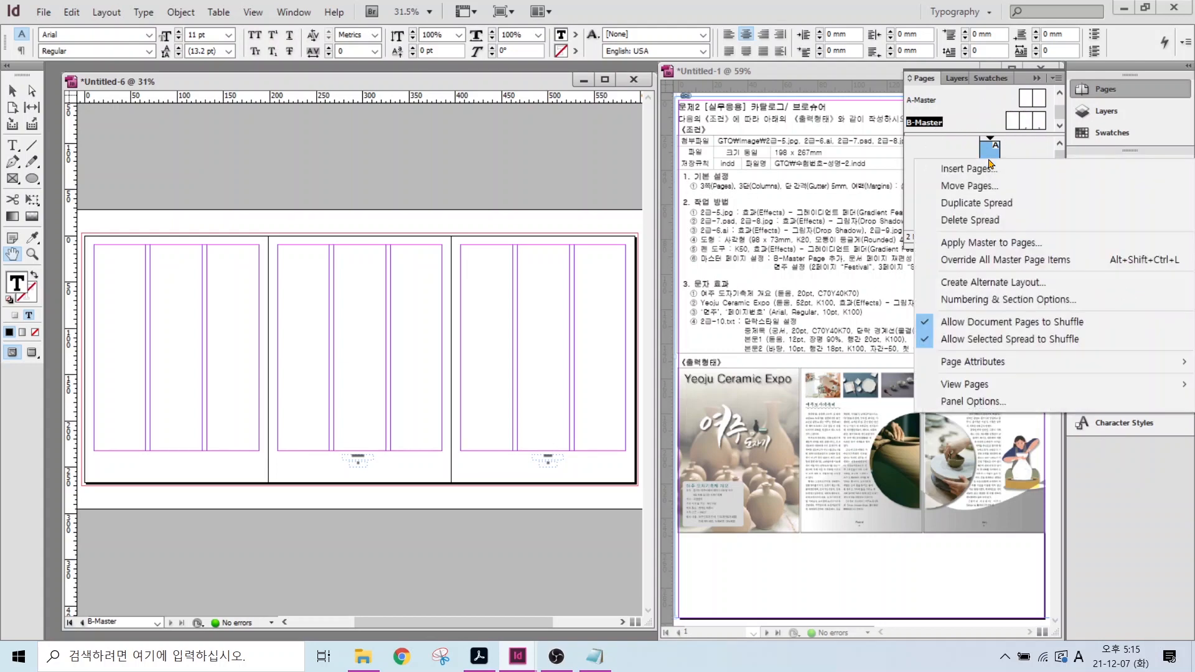
click(974, 249)
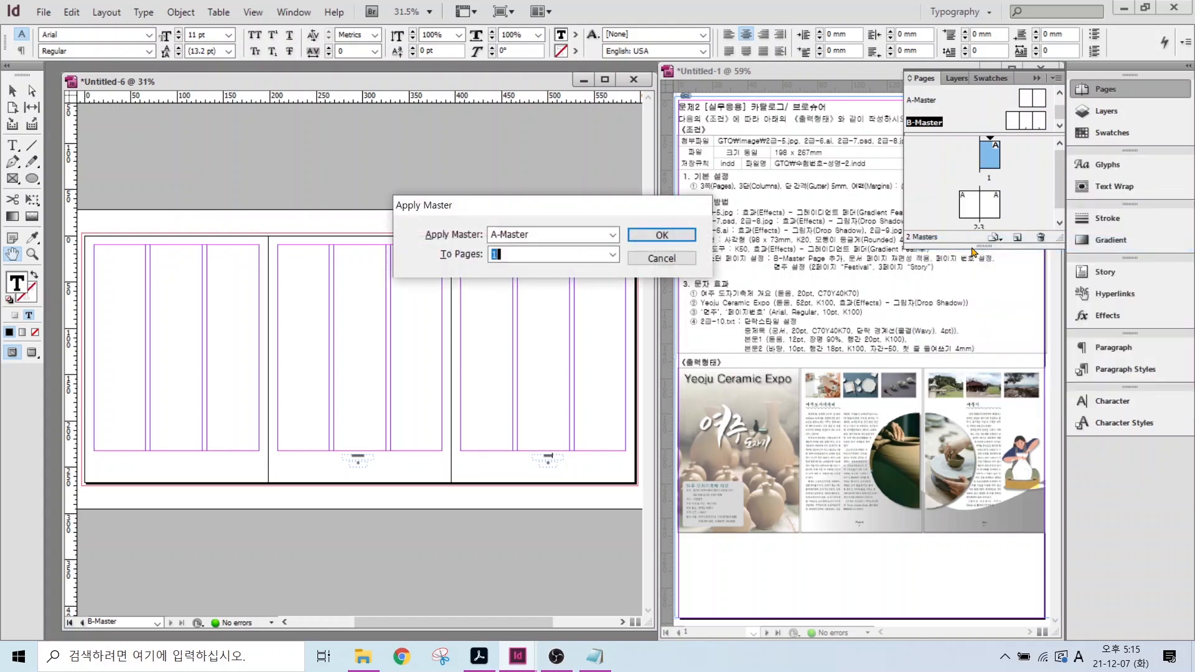
click(526, 236)
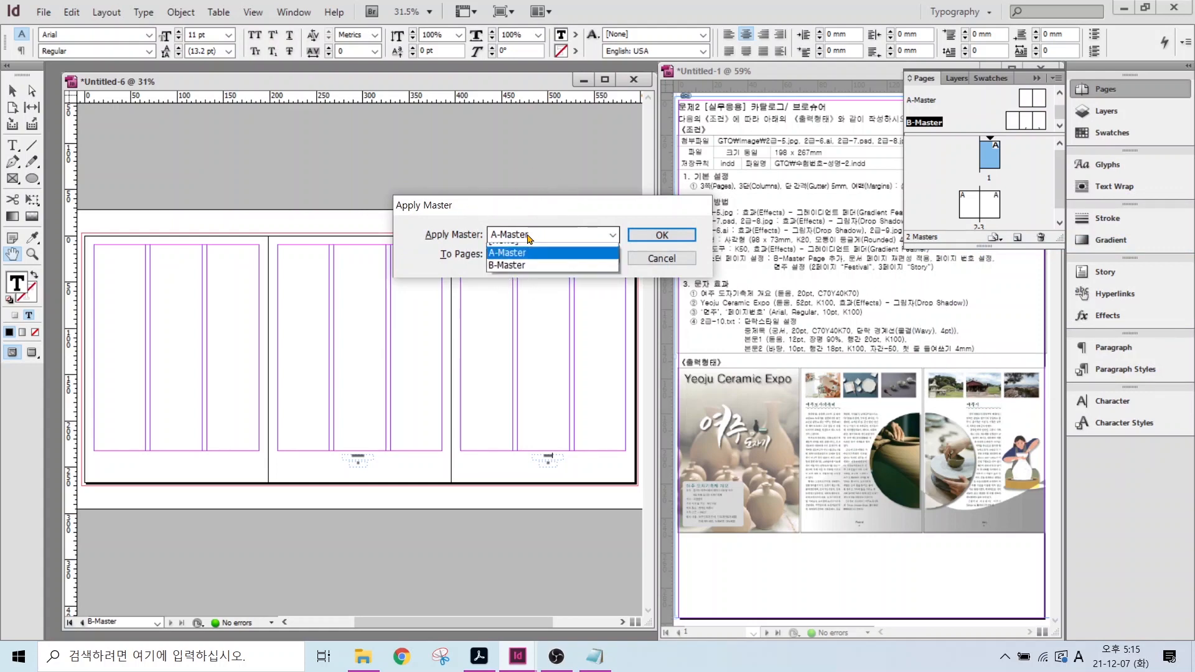
click(519, 272)
click(516, 256)
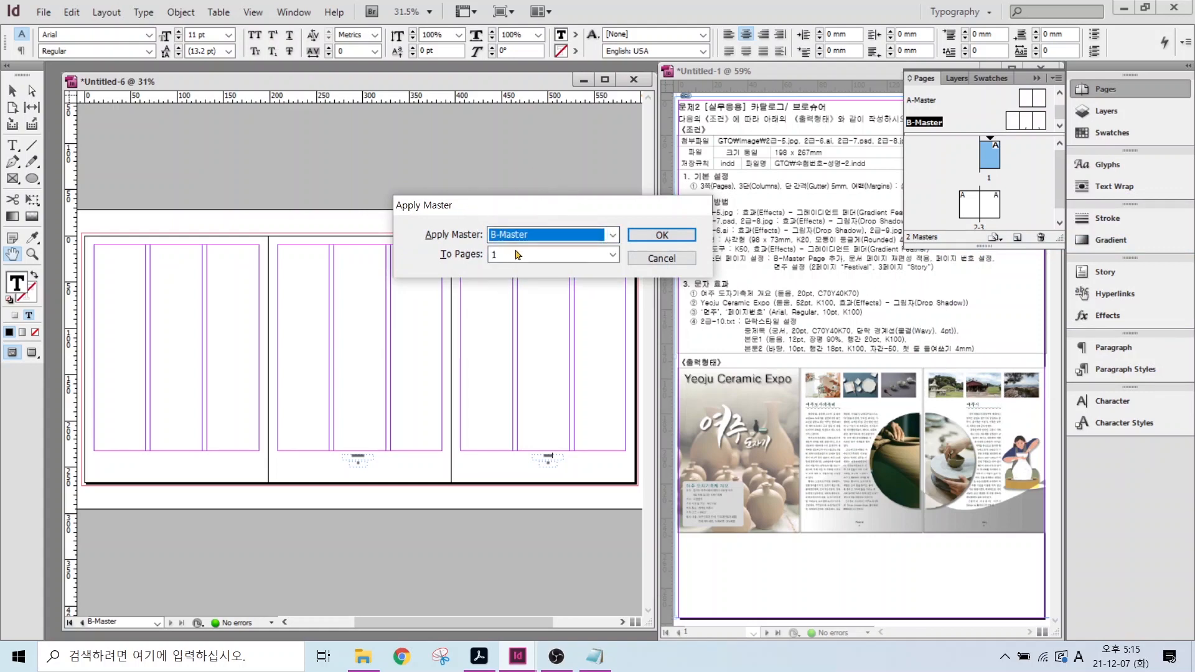
click(612, 255)
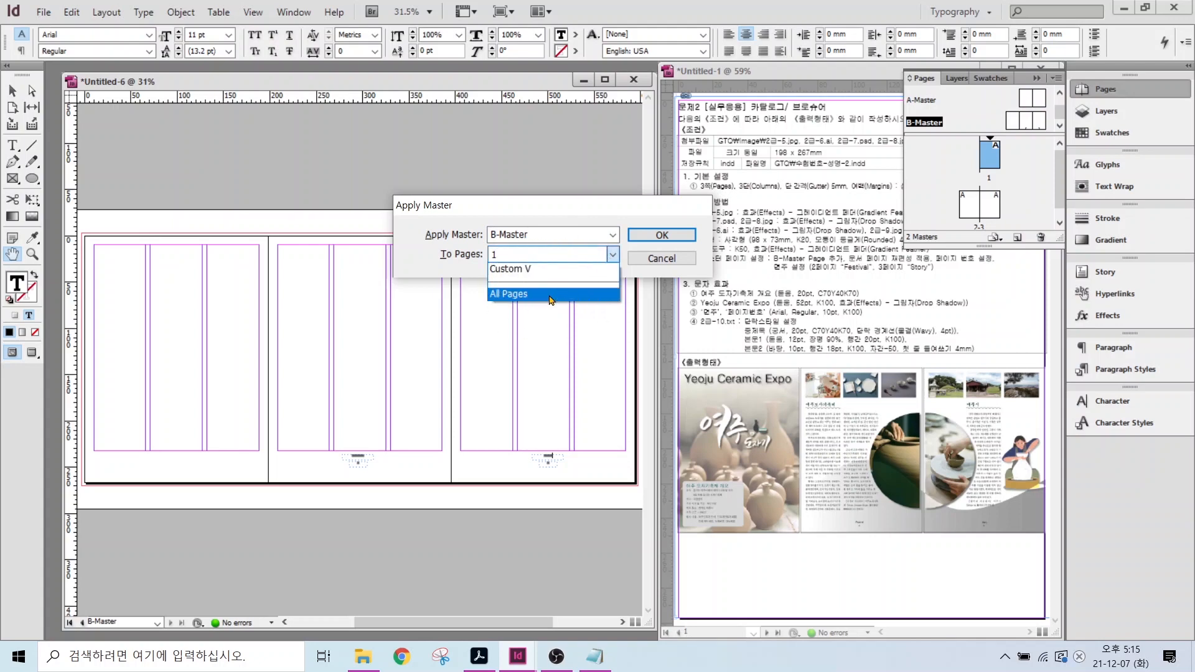
click(550, 293)
key(Return)
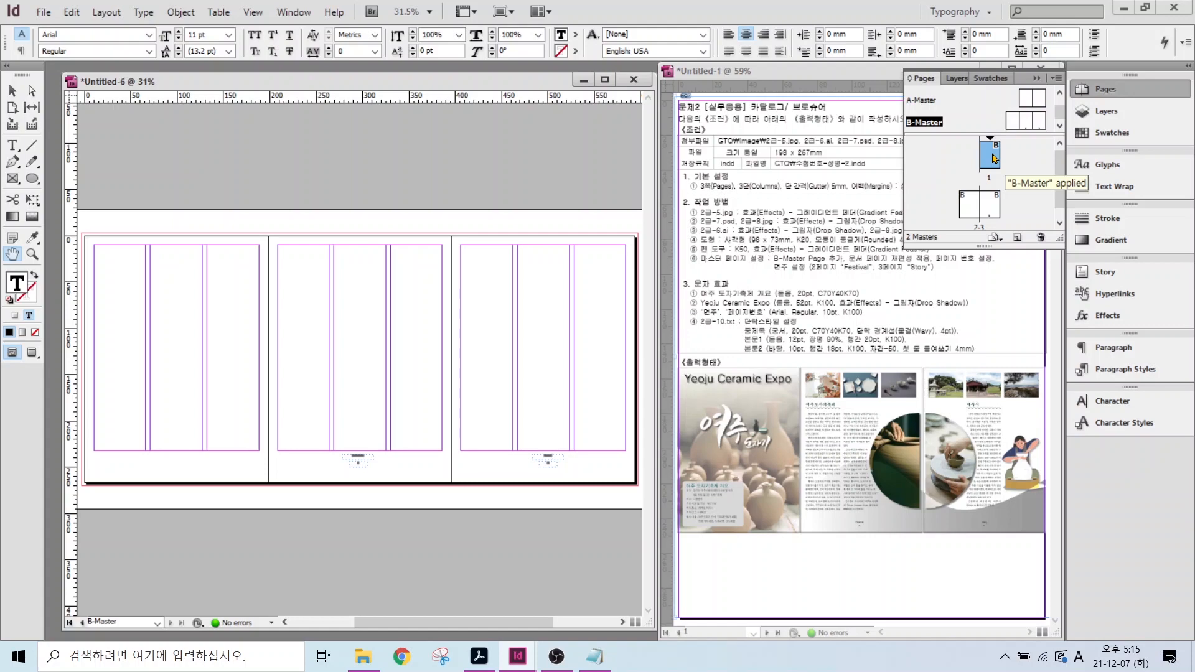
right_click(994, 158)
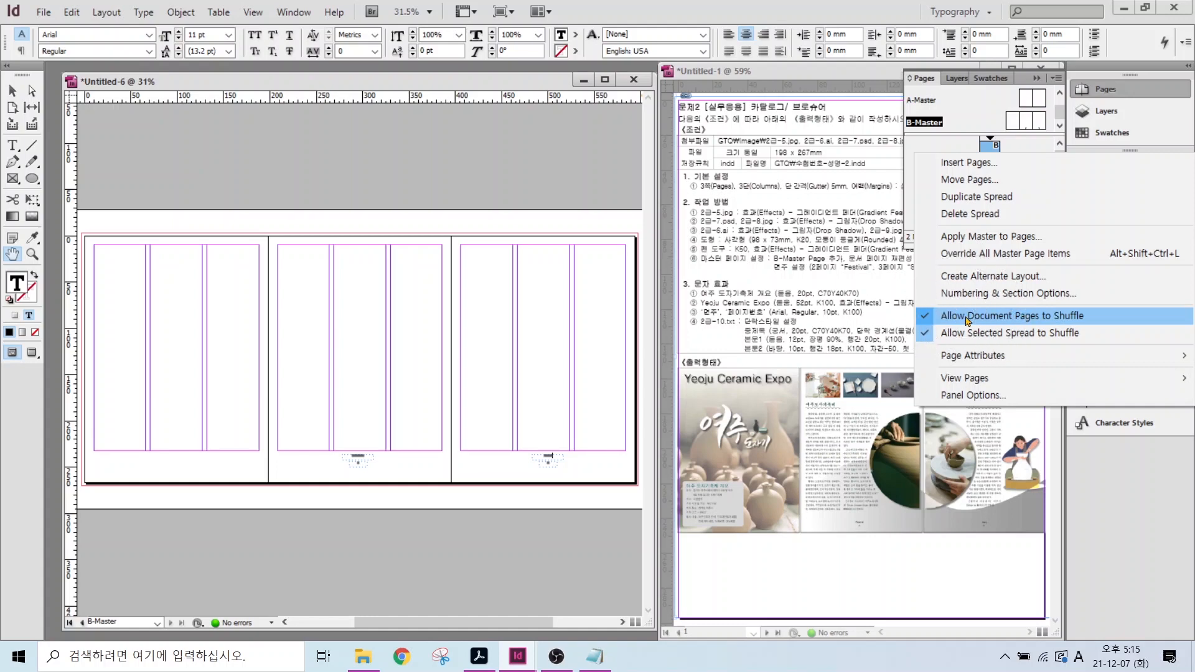
- Disable page shuffling, join page 2 onto page 1's spread, and display the three-page spread
click(967, 320)
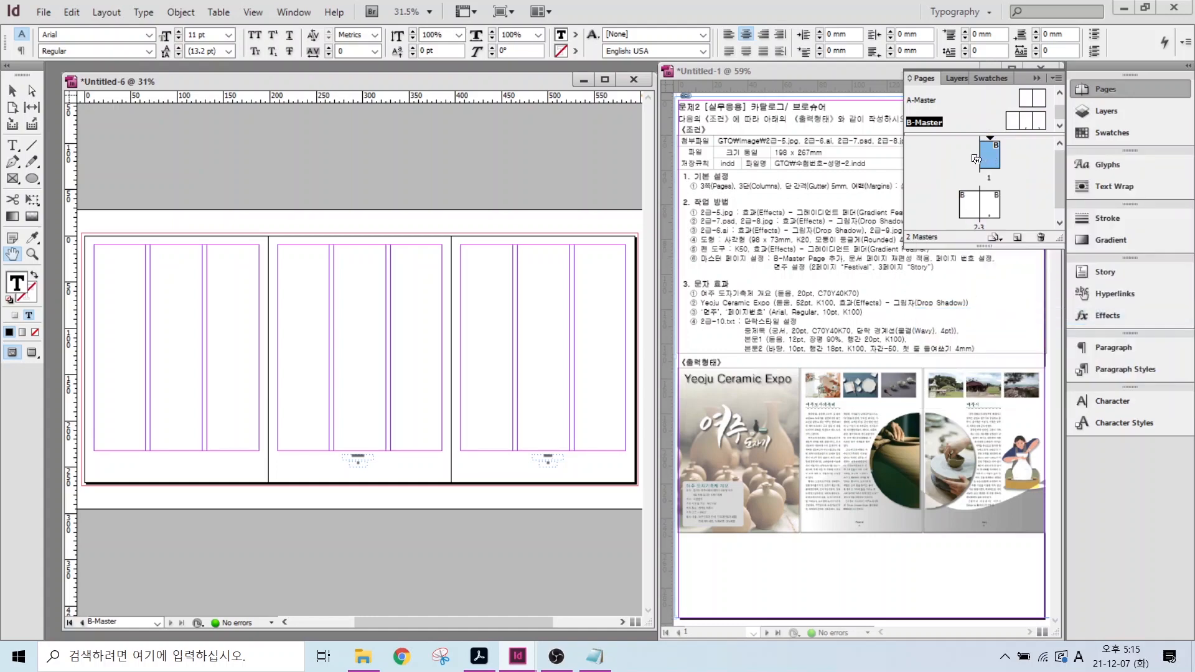
drag(971, 159, 982, 176)
click(972, 206)
mouse_move(973, 208)
mouse_down()
mouse_move(980, 167)
mouse_move(995, 167)
mouse_move(981, 167)
mouse_move(988, 211)
mouse_move(986, 194)
mouse_up()
mouse_move(974, 112)
mouse_down()
mouse_move(975, 202)
mouse_move(930, 194)
mouse_move(914, 205)
mouse_up()
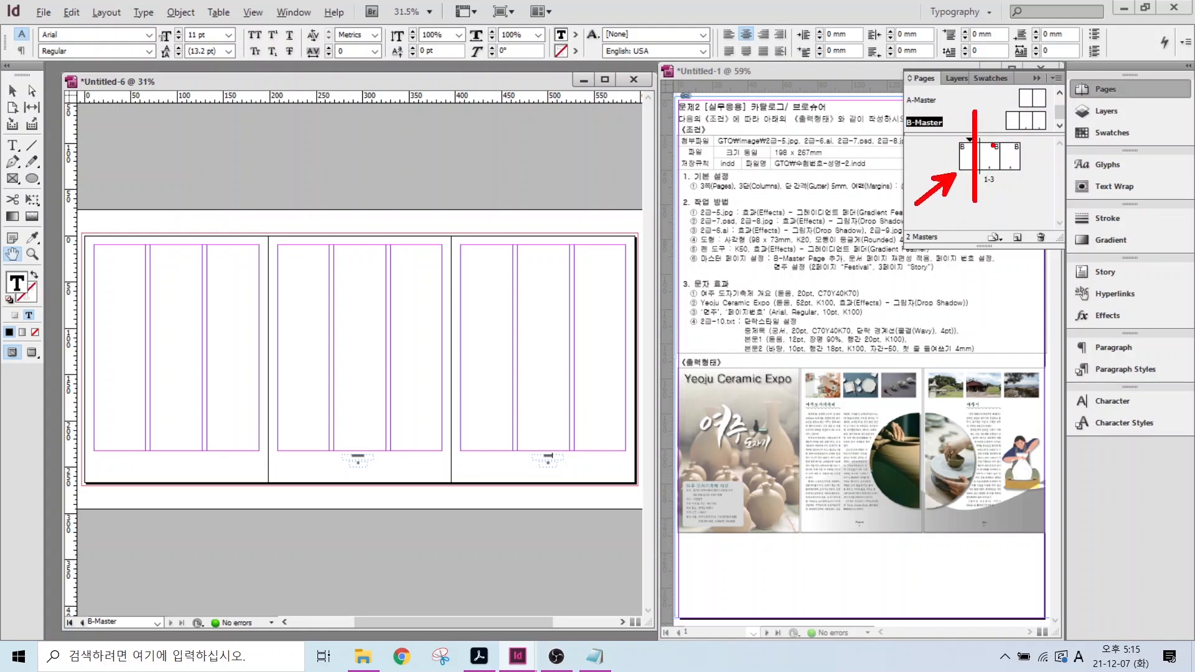
mouse_move(1012, 104)
mouse_down()
mouse_move(990, 134)
mouse_move(1033, 131)
mouse_up()
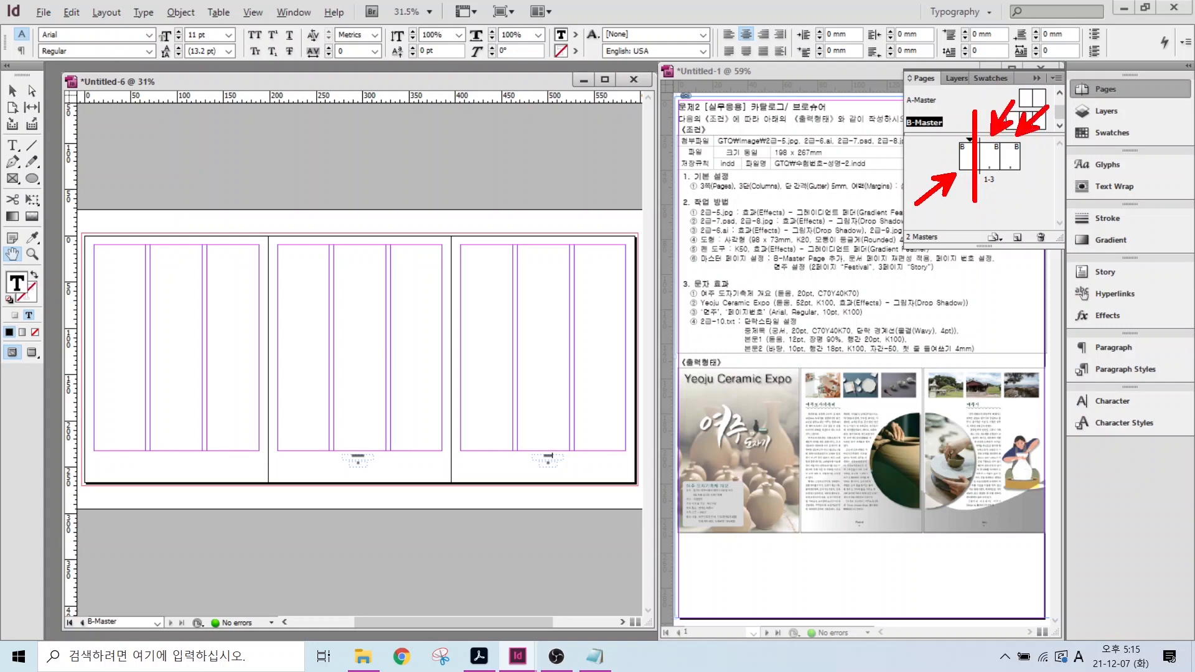
key(Escape)
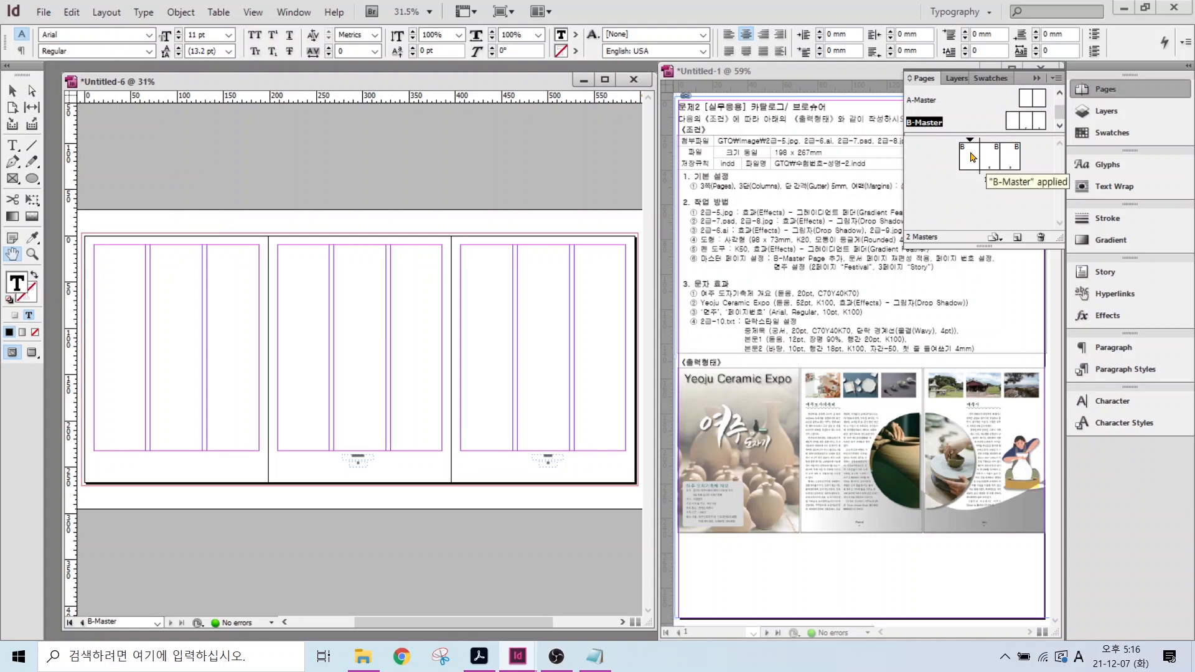
double_click(973, 160)
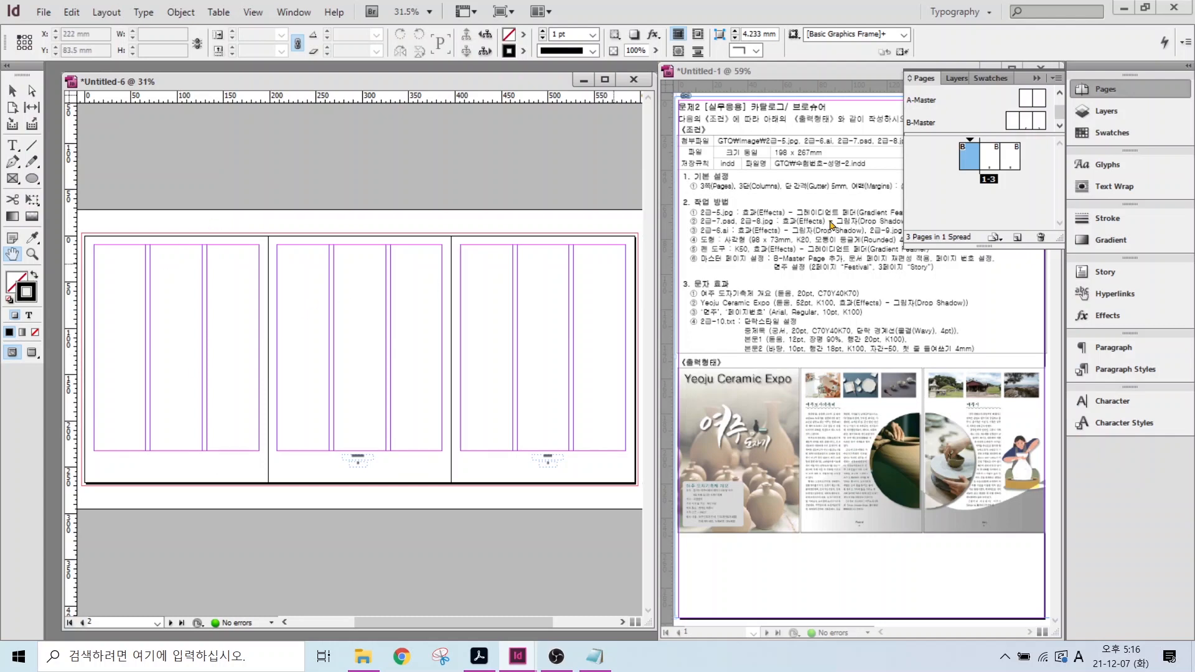
- Enlarge the document window and load the pottery photo 2급-5.jpg for placing
click(1100, 93)
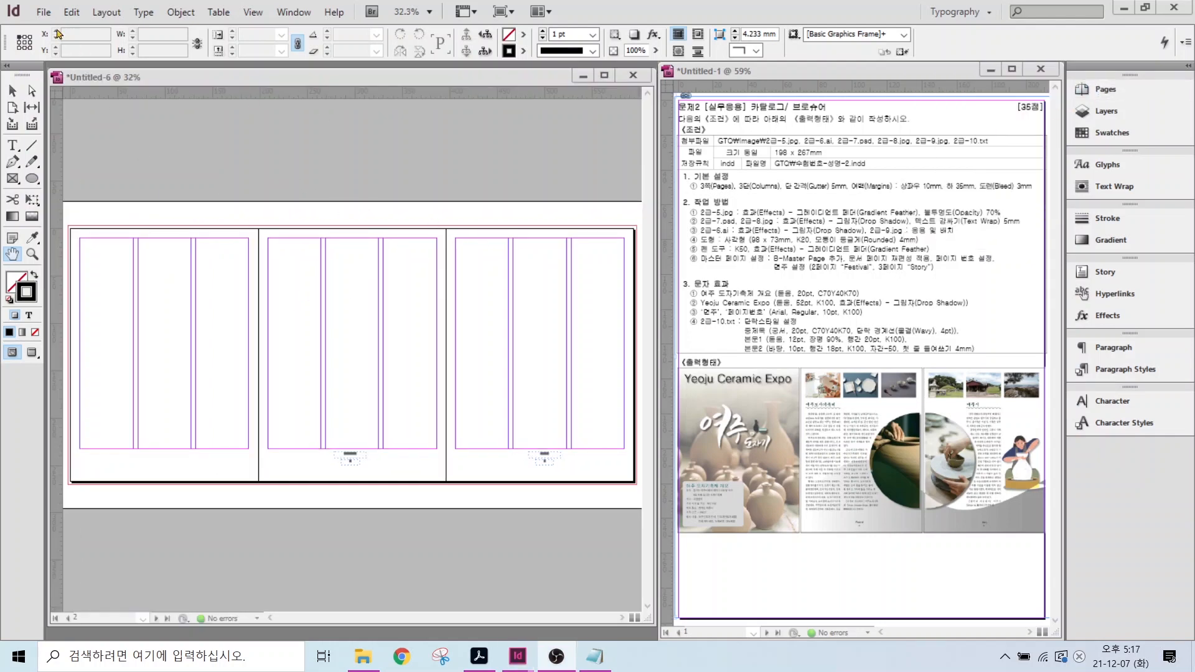
click(45, 14)
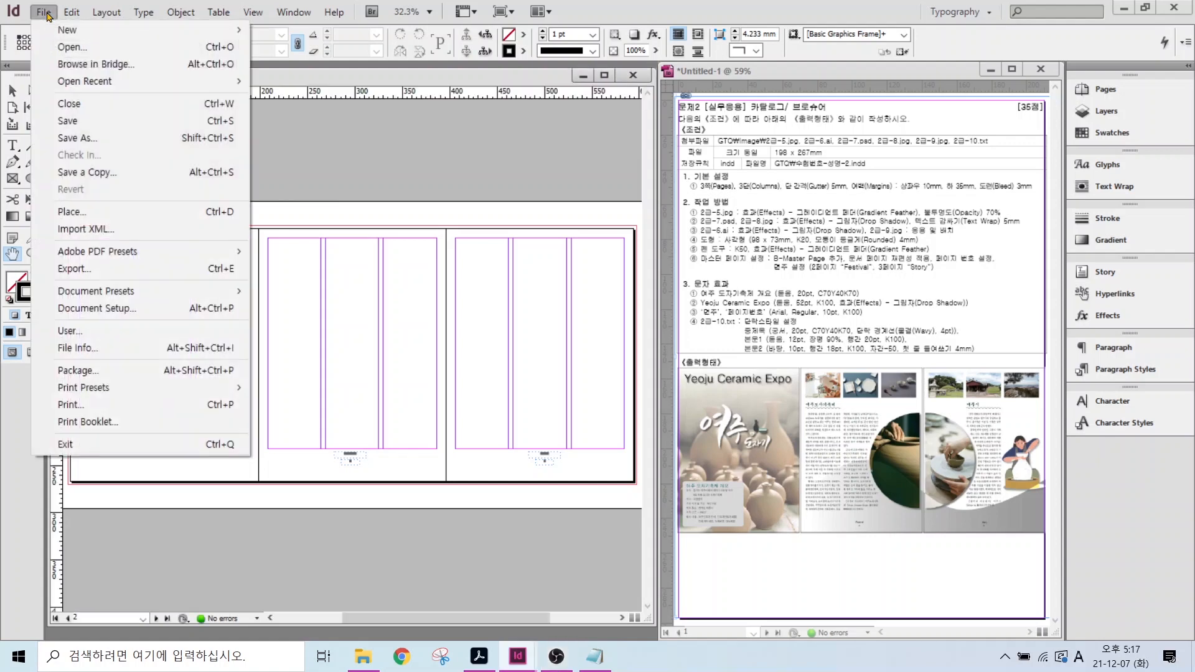
click(71, 213)
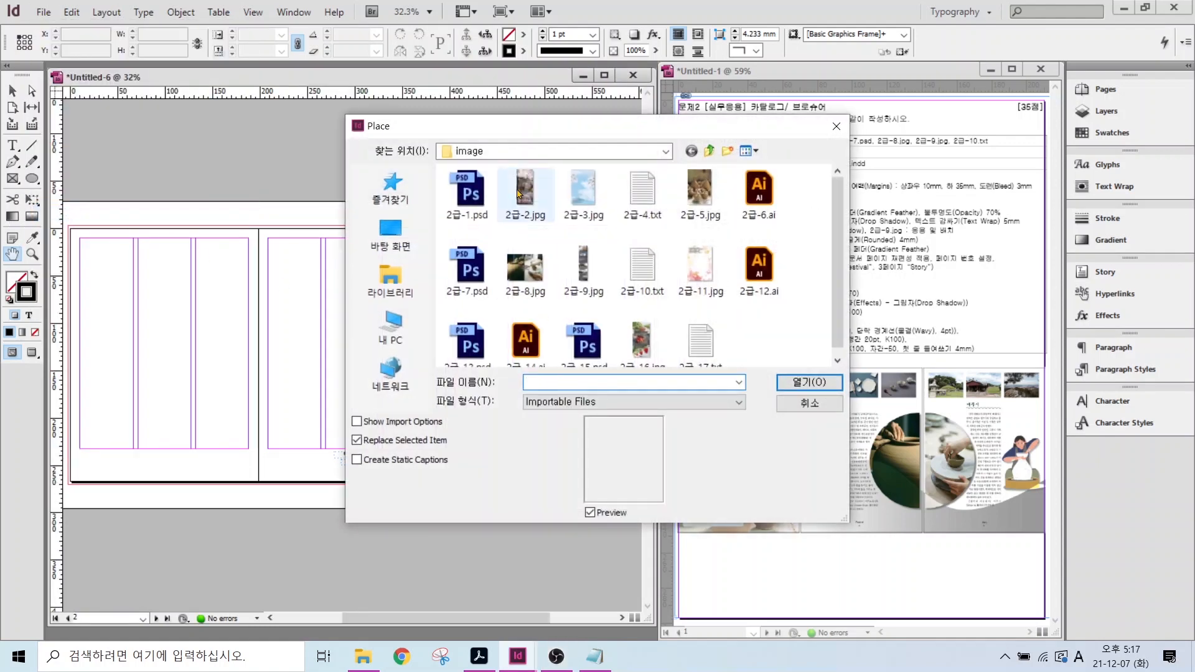
click(698, 204)
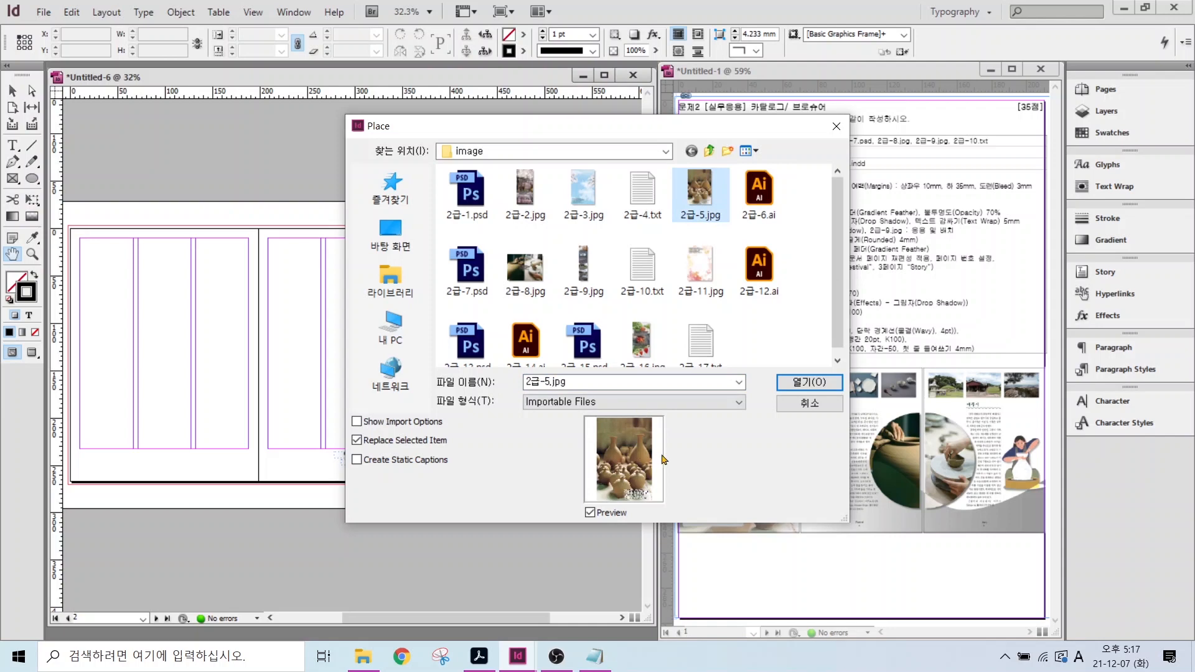
key(alt)
mouse_move(670, 483)
mouse_down()
mouse_move(616, 492)
mouse_move(603, 417)
mouse_move(690, 468)
mouse_move(650, 504)
mouse_up()
key(Escape)
click(809, 382)
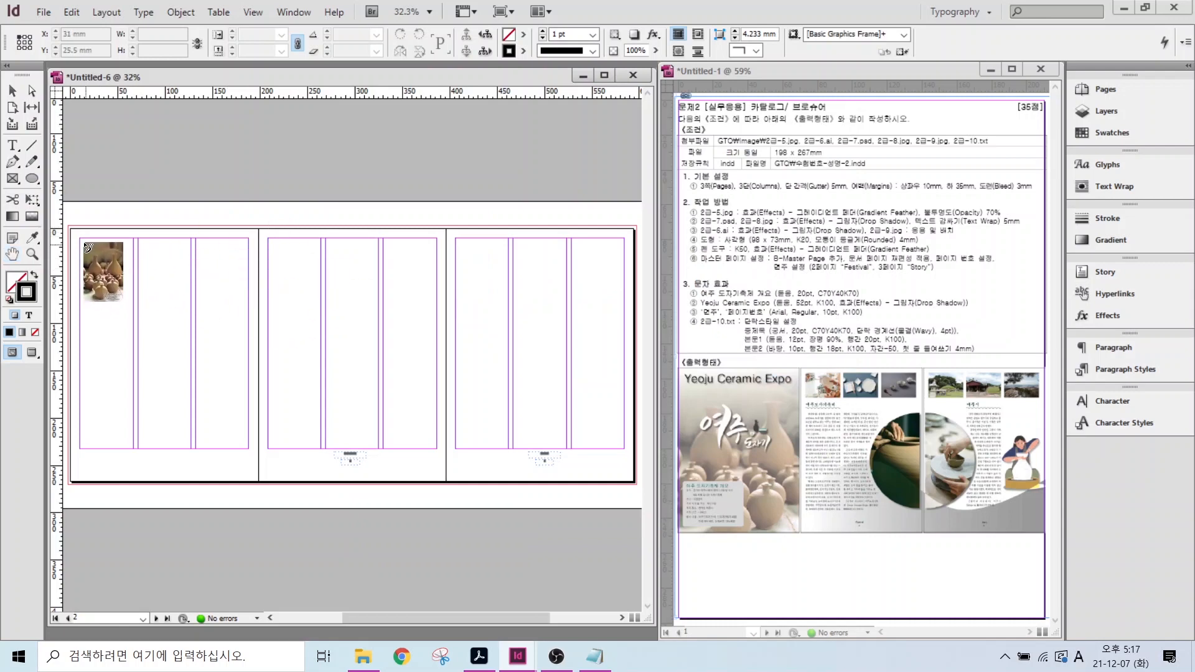
- Place the photo across page 1 and trim its frame bottom to 267 mm height
drag(71, 229, 312, 514)
key(h)
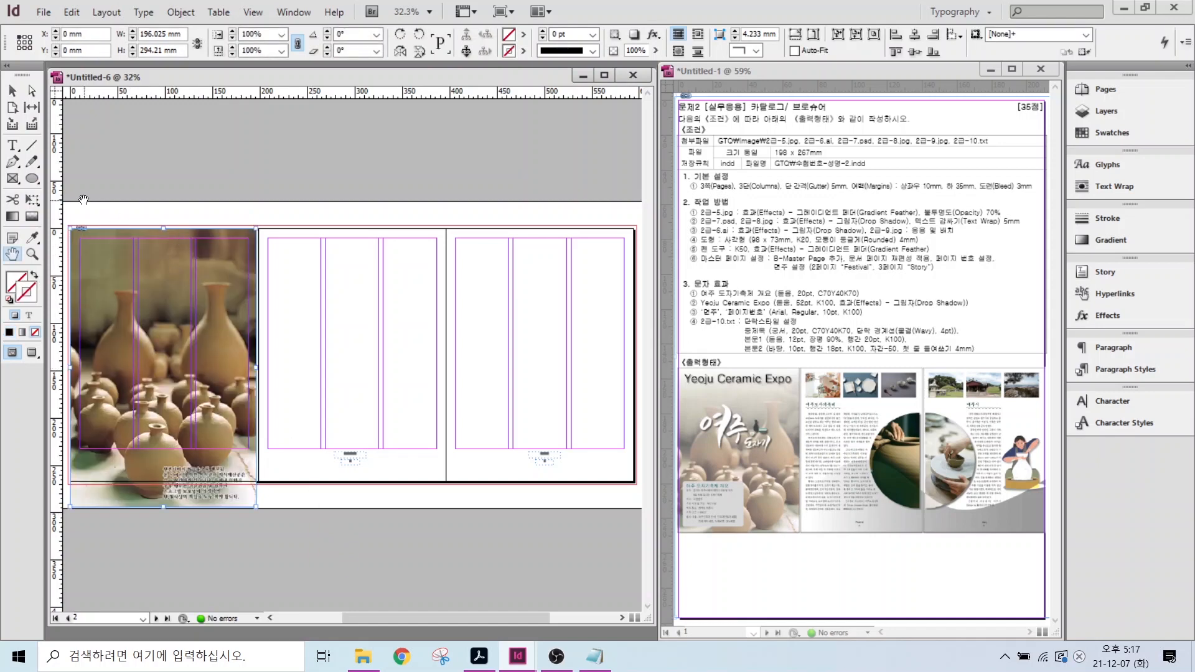
click(12, 90)
click(234, 280)
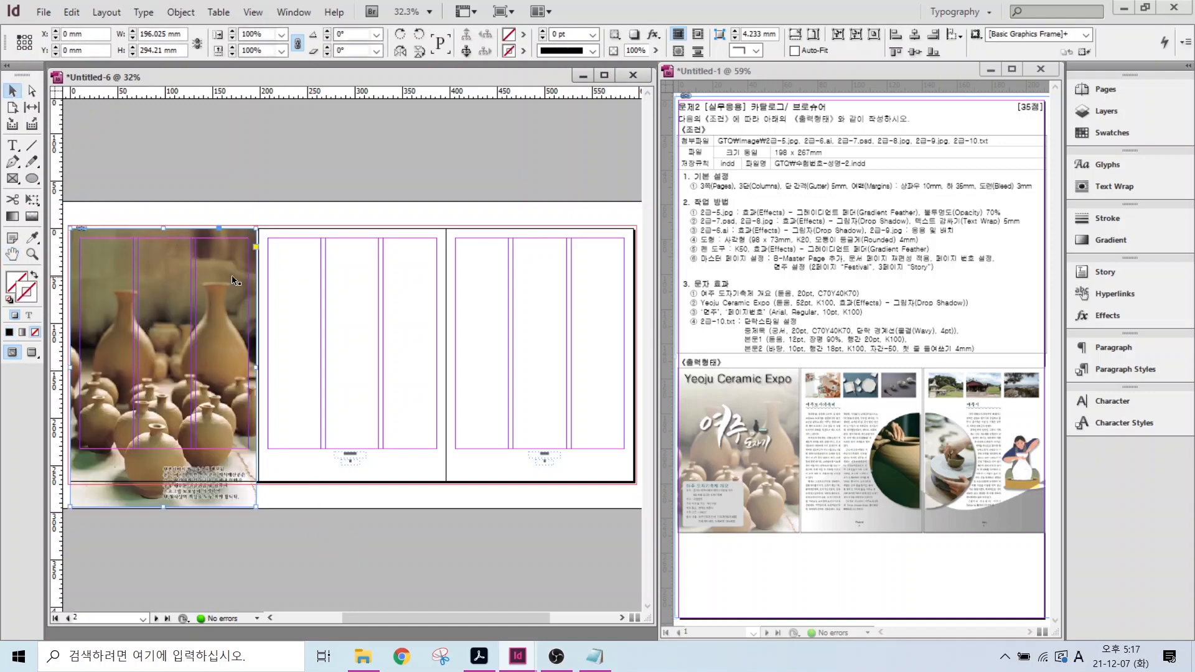
click(295, 311)
click(149, 418)
drag(163, 505, 163, 483)
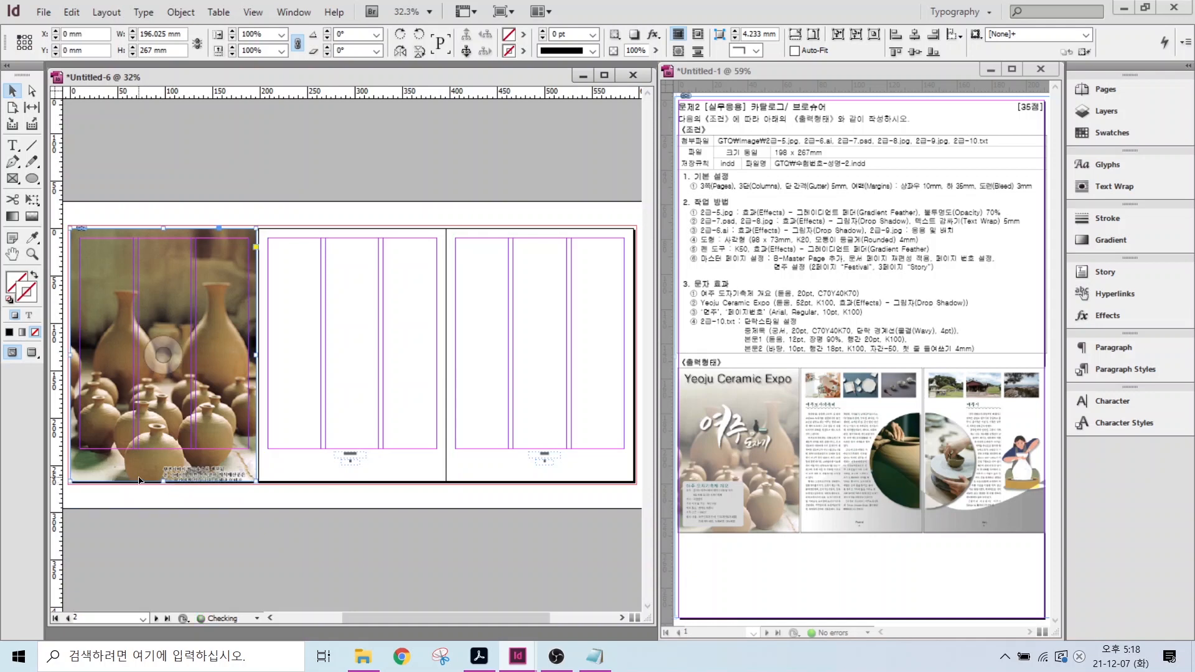
click(258, 207)
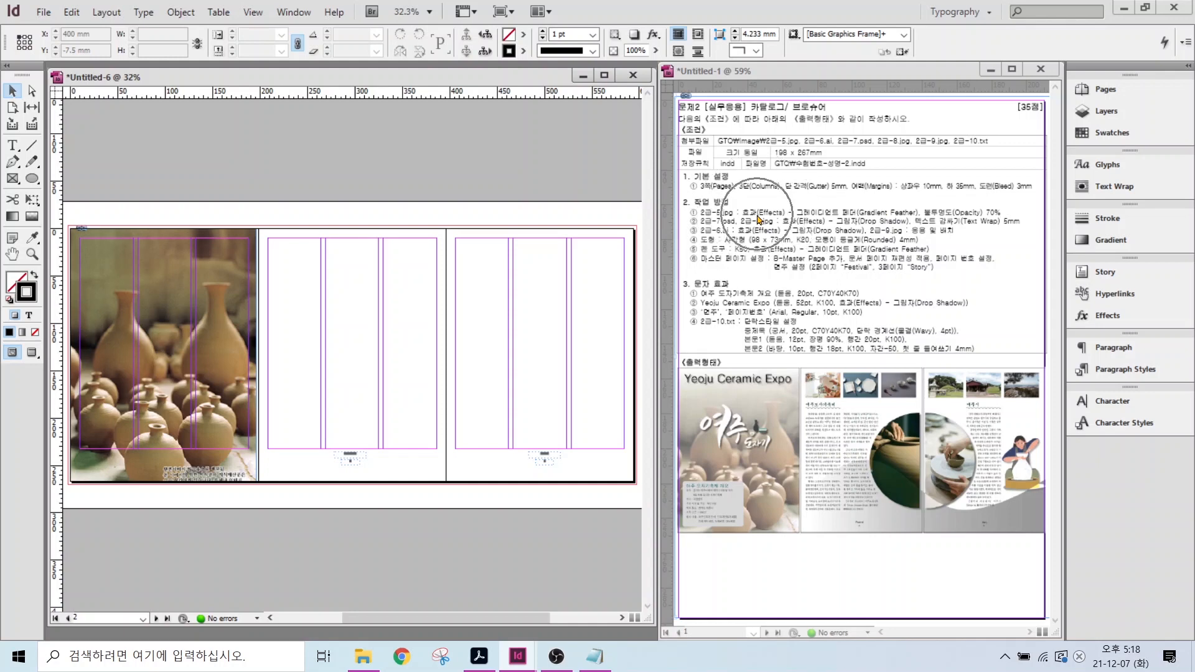
click(169, 272)
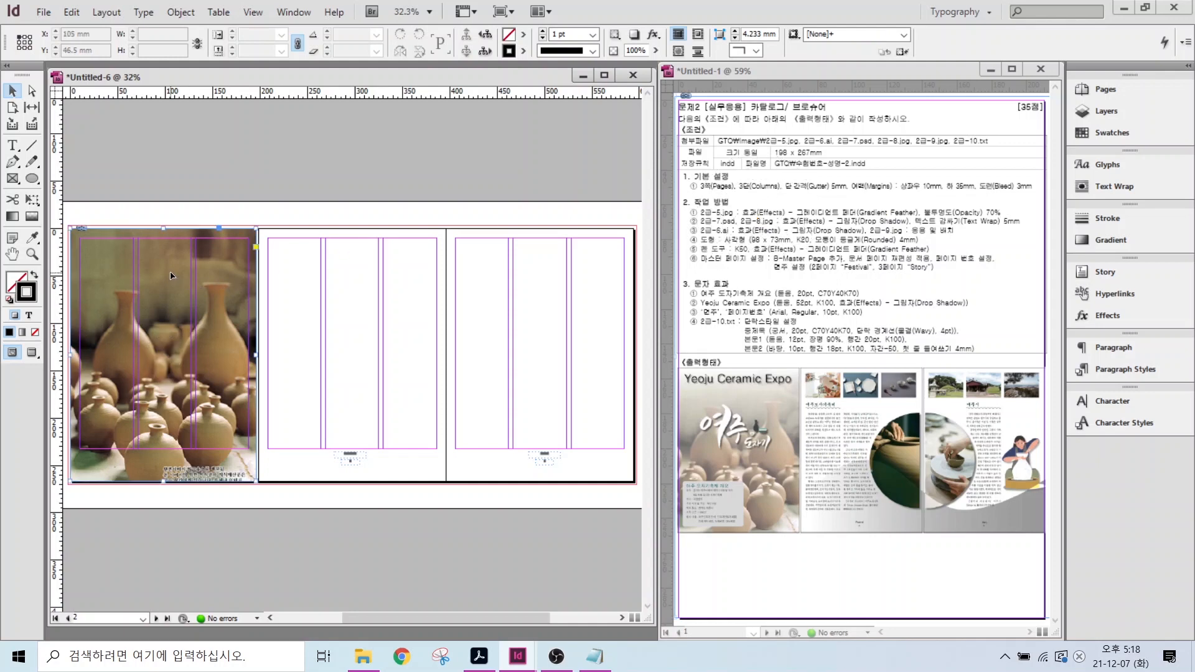
- Give the pottery photo a gradient feather at a 90° angle
right_click(171, 272)
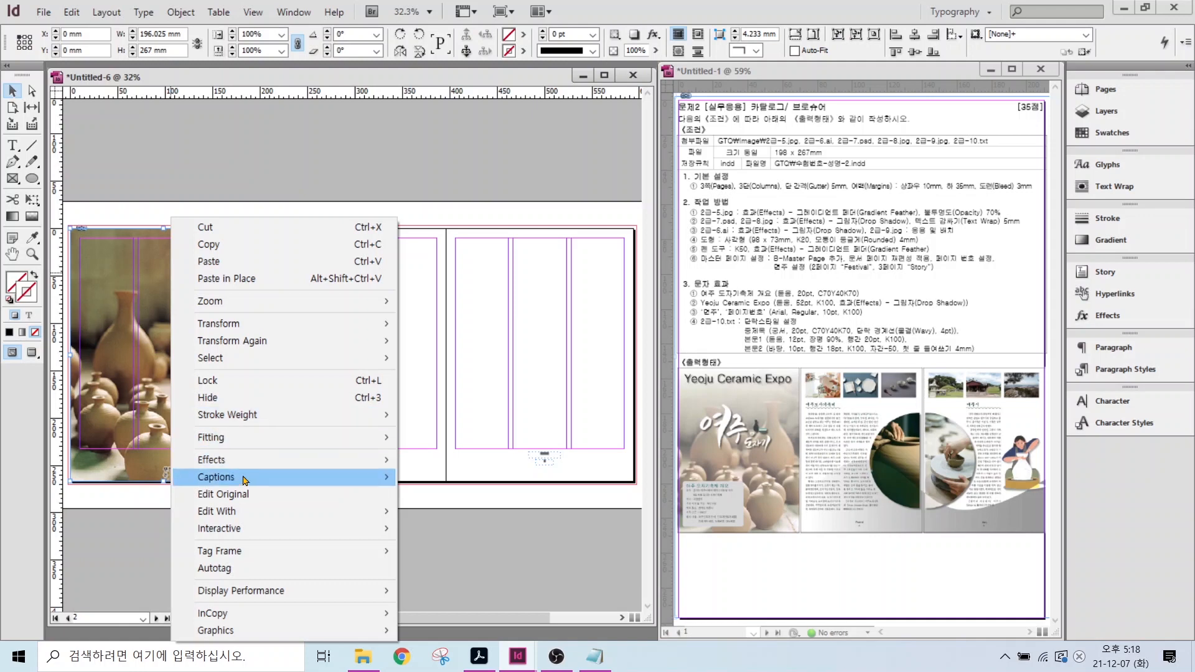
mouse_move(230, 465)
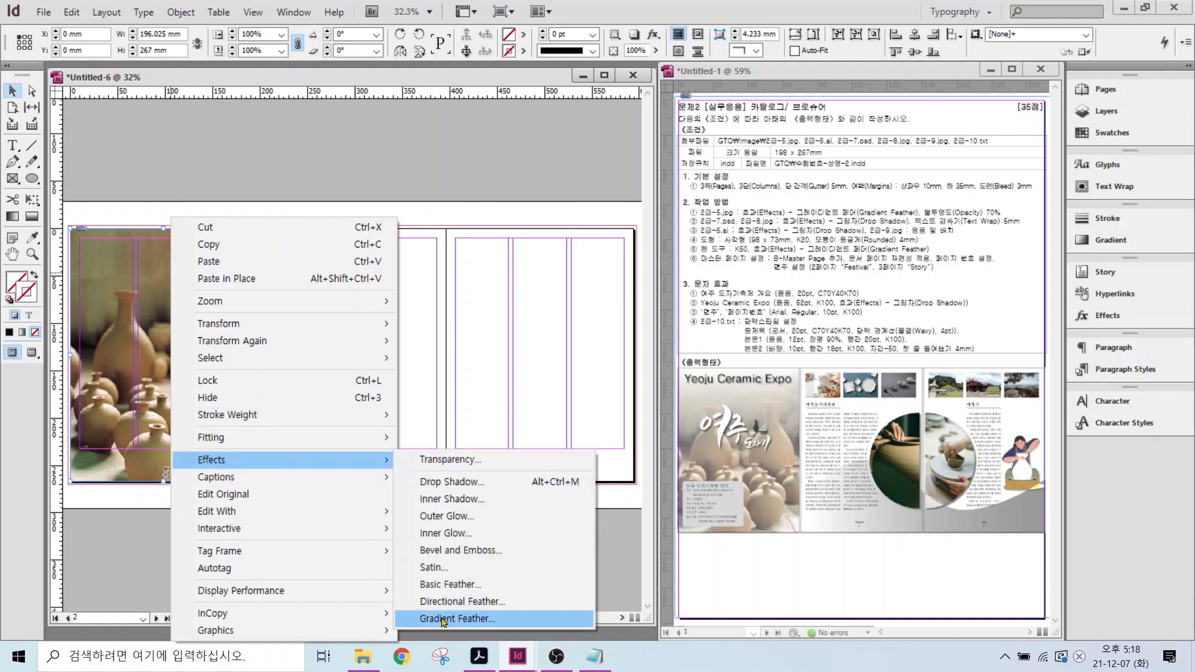
click(473, 618)
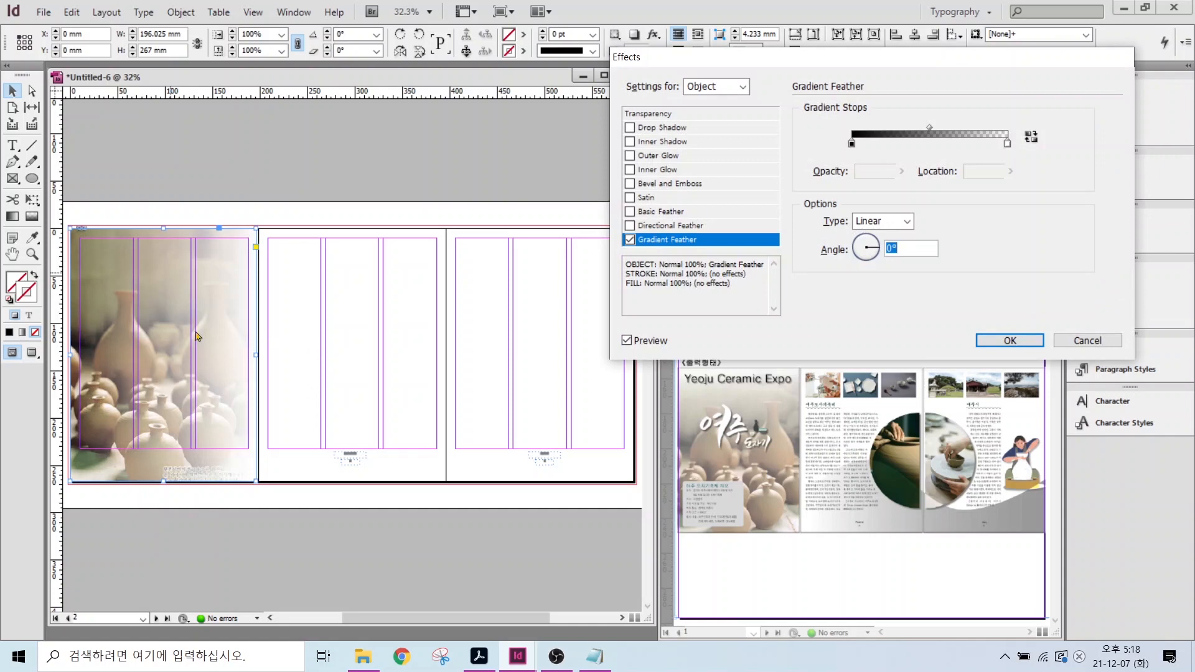
key(ctrl+2)
drag(106, 255, 84, 203)
drag(228, 257, 285, 186)
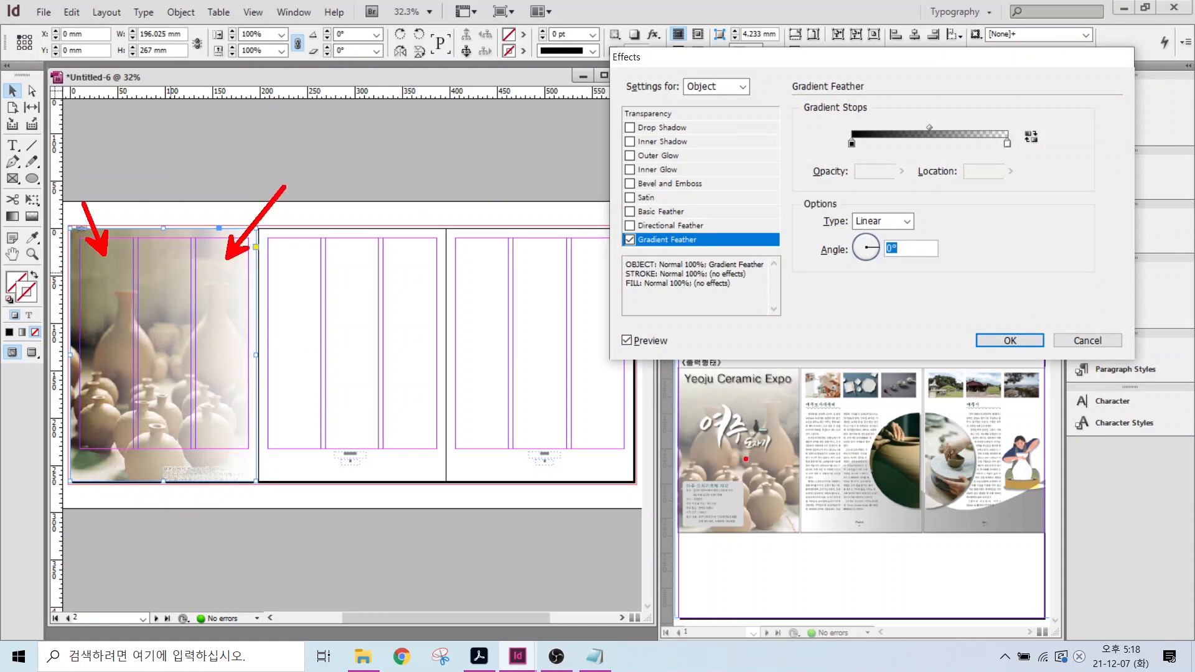
drag(682, 379, 652, 352)
drag(775, 518, 834, 565)
mouse_move(885, 231)
mouse_down()
mouse_move(862, 285)
mouse_move(851, 235)
mouse_move(892, 223)
mouse_move(900, 277)
mouse_up()
drag(891, 225, 920, 210)
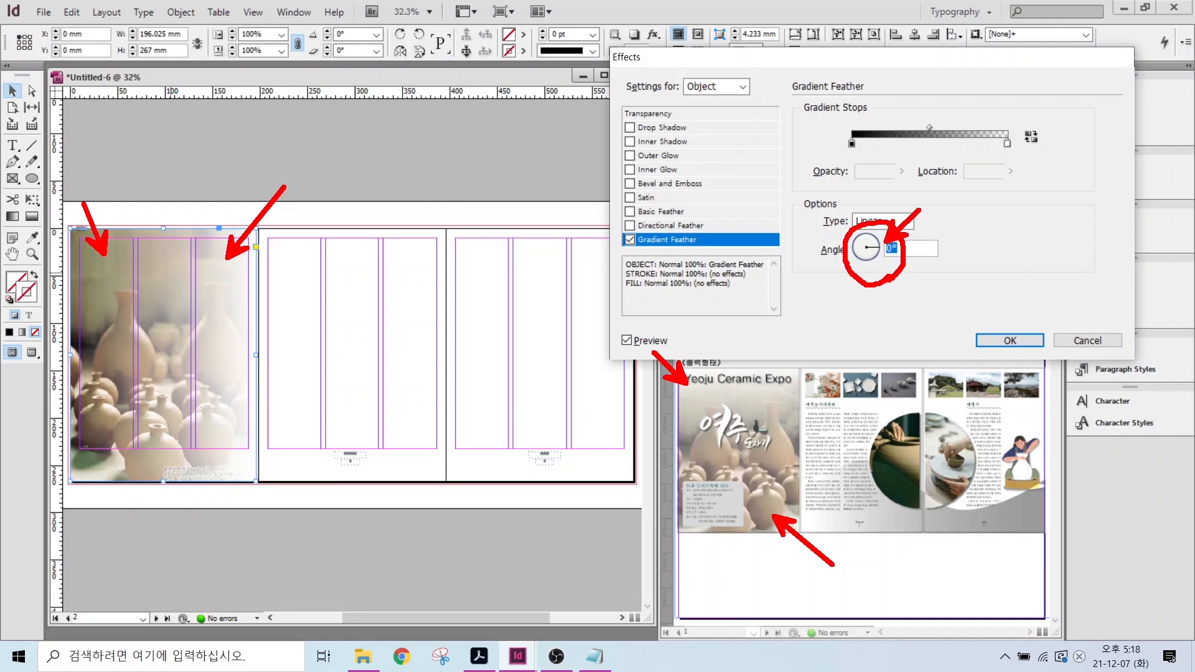
key(Escape)
drag(853, 258, 867, 235)
double_click(889, 248)
text(96.0)
key(Return)
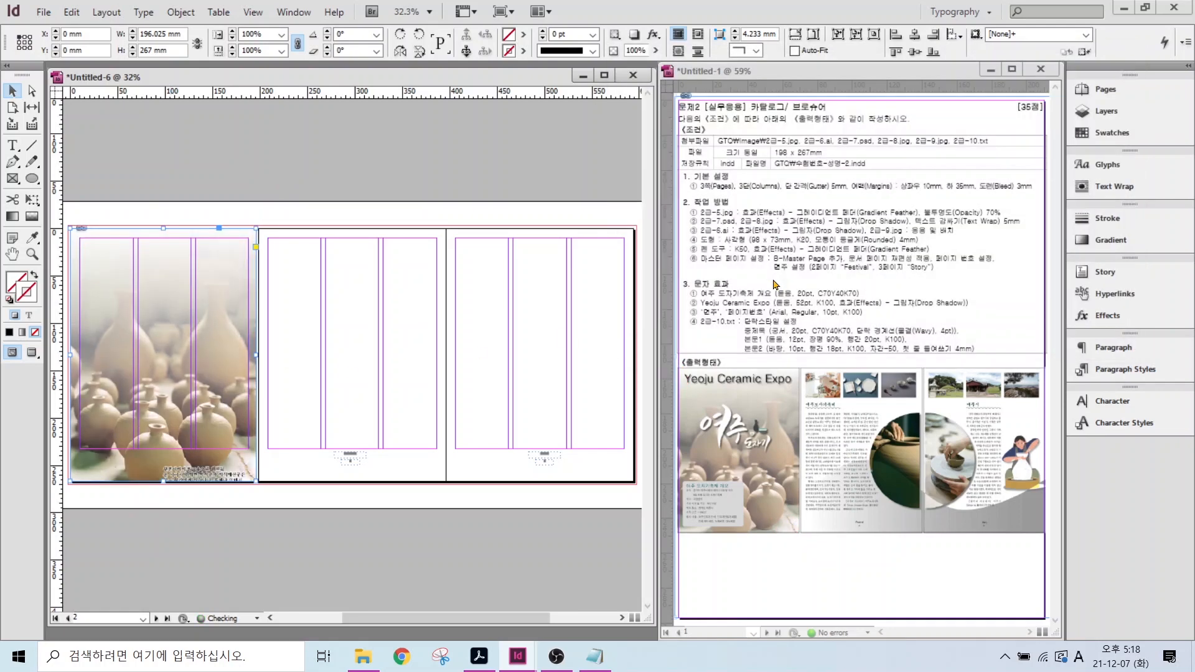
- Lower the pottery photo's opacity to 70% and deselect it
drag(963, 207, 999, 179)
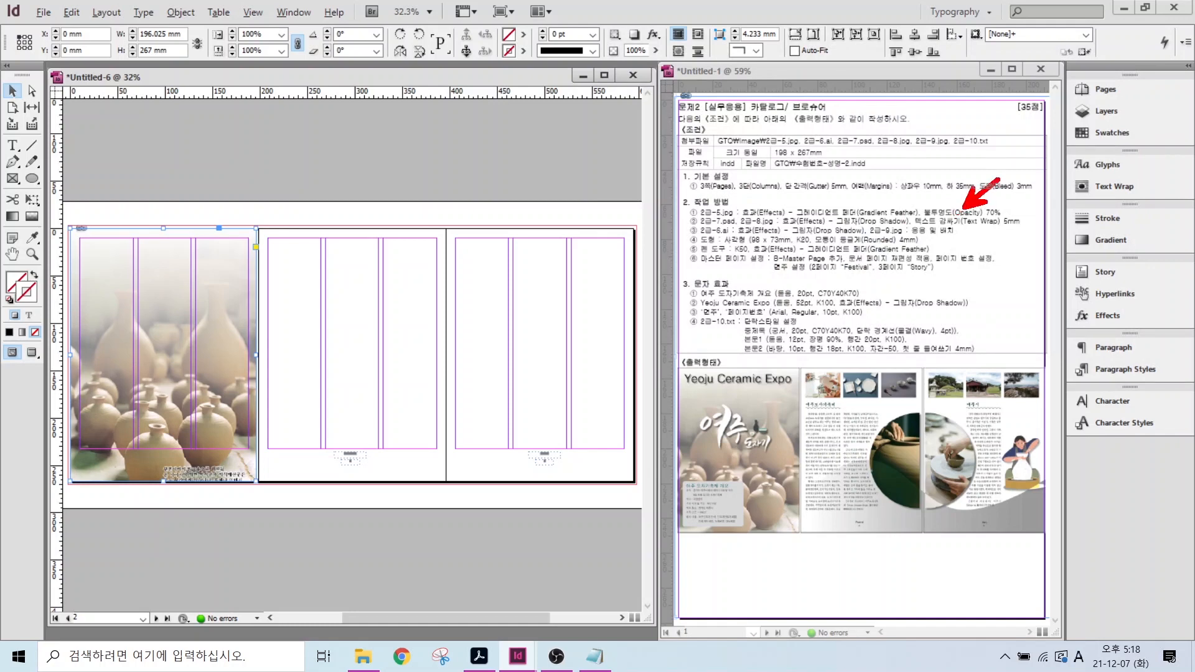
drag(923, 224, 1030, 222)
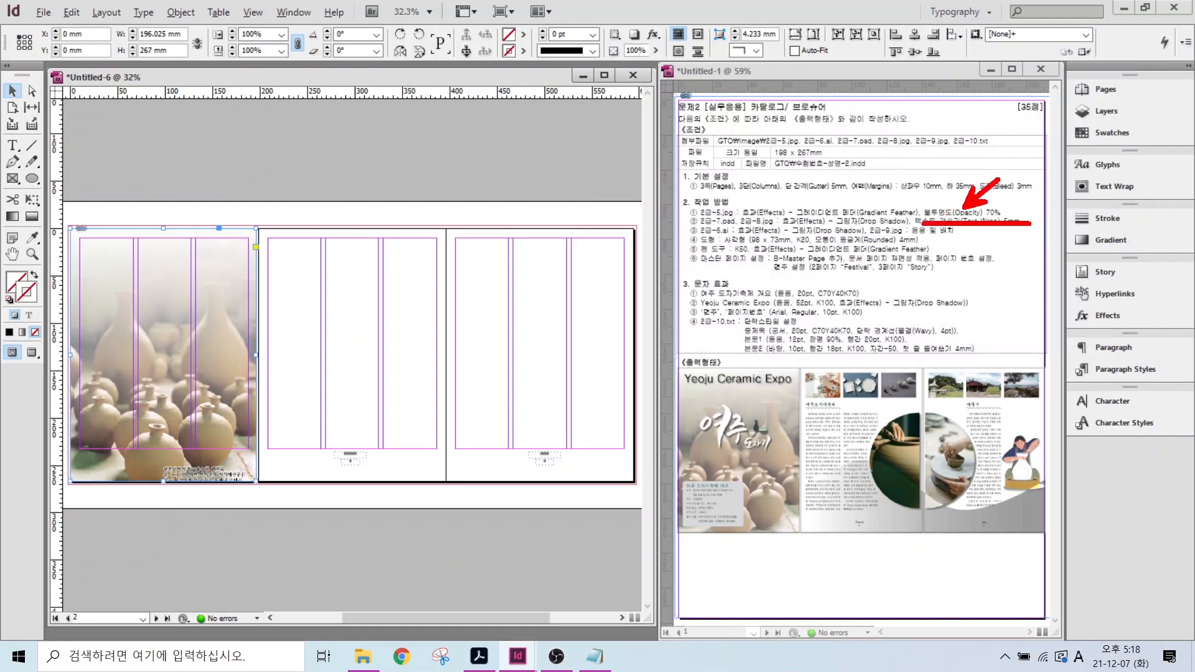
mouse_move(28, 22)
mouse_down()
mouse_move(90, 35)
mouse_move(1107, 80)
mouse_up()
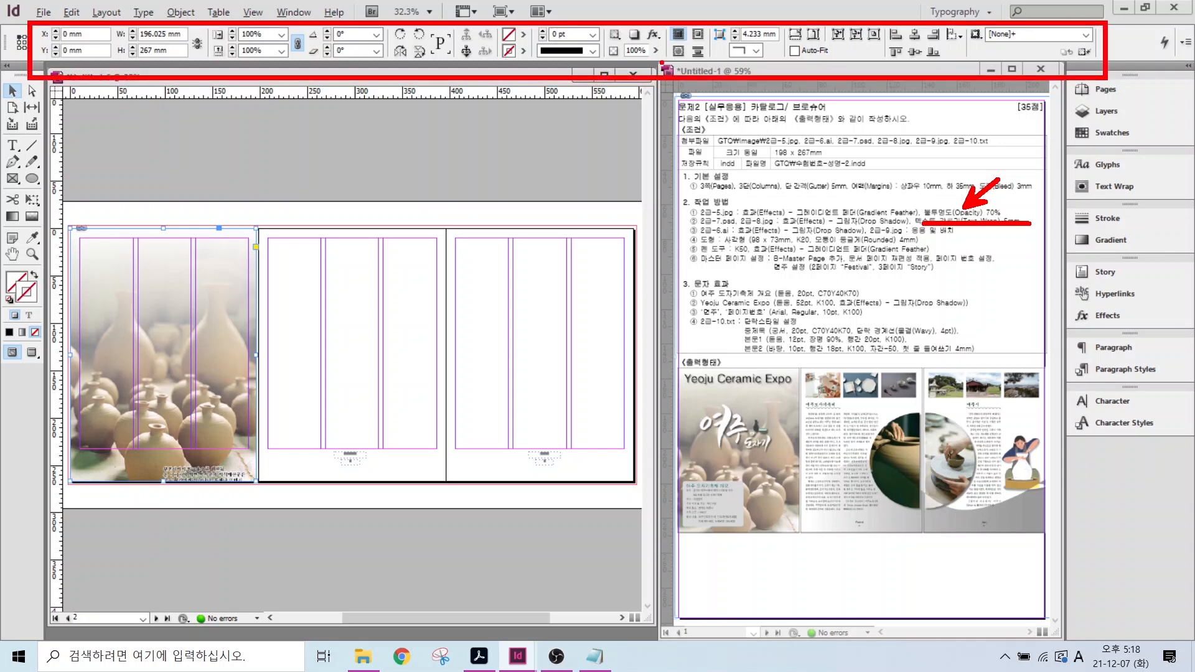
mouse_move(662, 70)
mouse_down()
mouse_move(610, 59)
mouse_move(659, 44)
mouse_up()
drag(700, 114, 660, 61)
key(Escape)
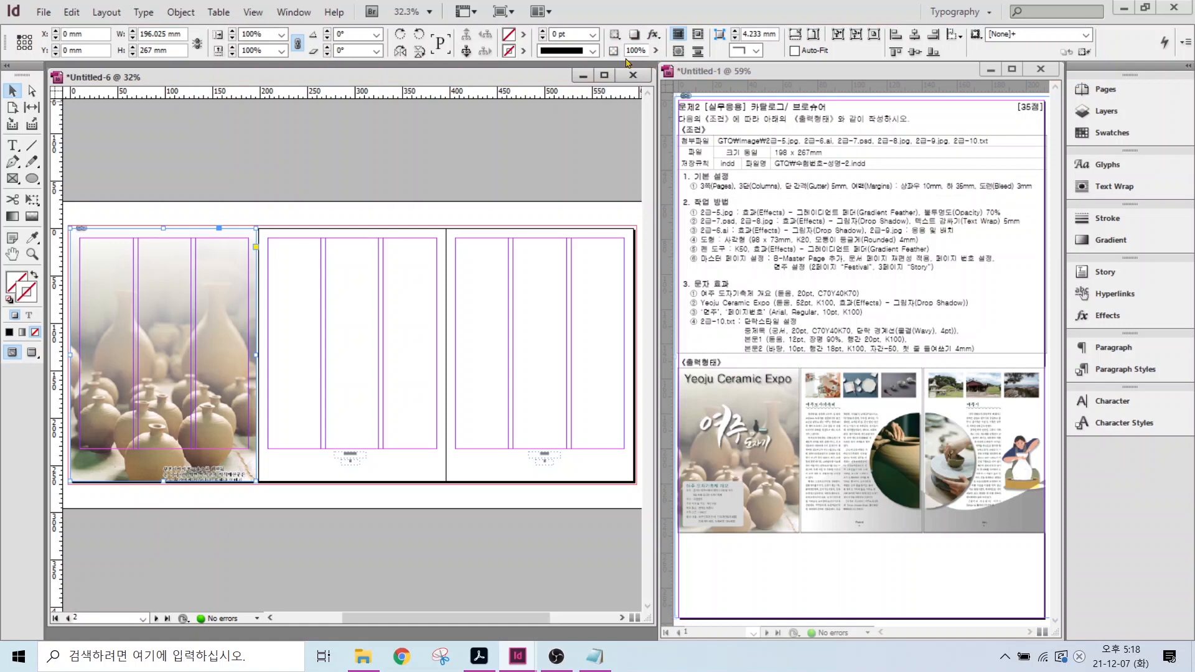
double_click(634, 51)
text(70)
key(Return)
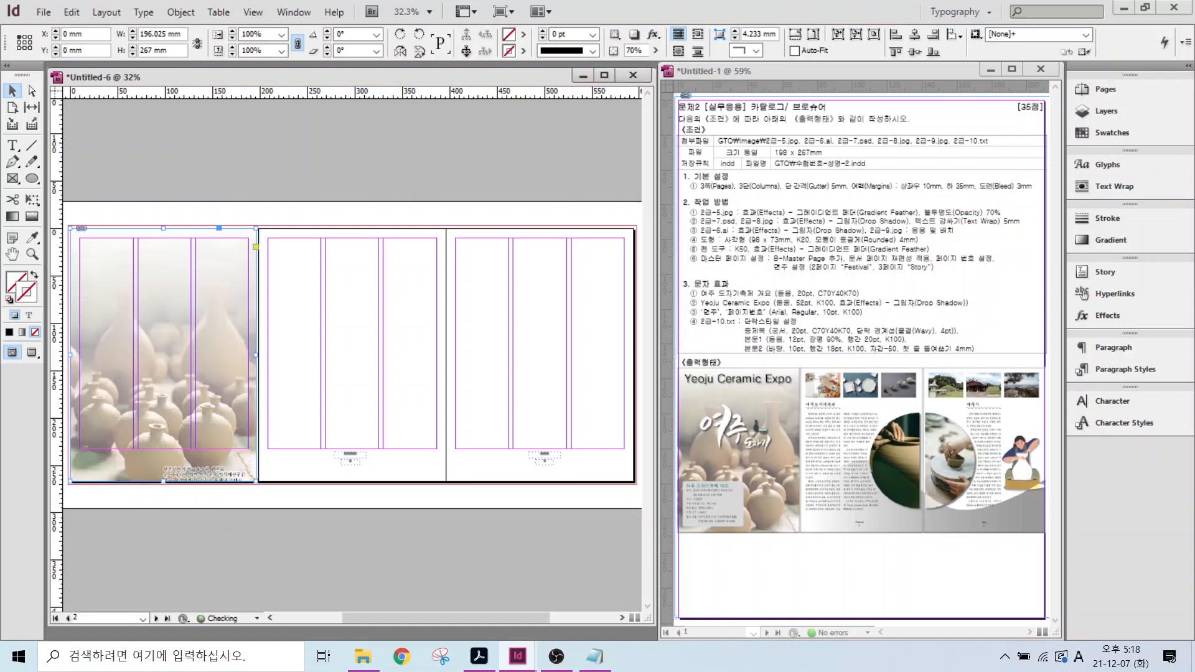
click(266, 192)
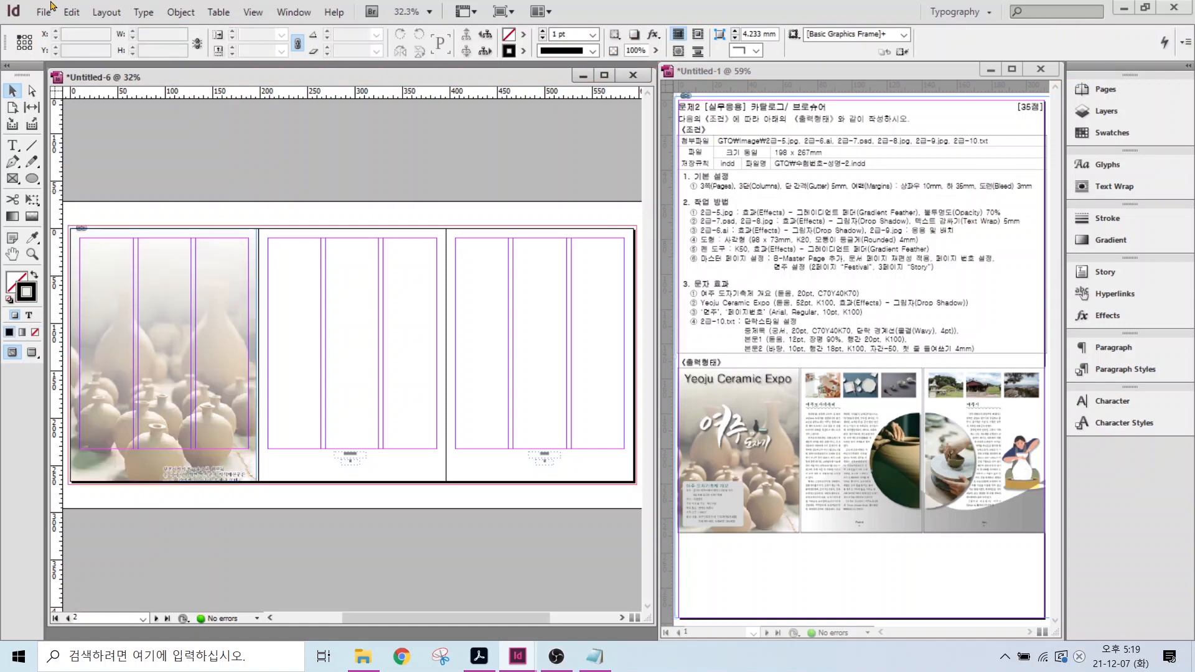
- Place the illustration 2급-6.ai at page 3's right edge
click(41, 12)
click(74, 211)
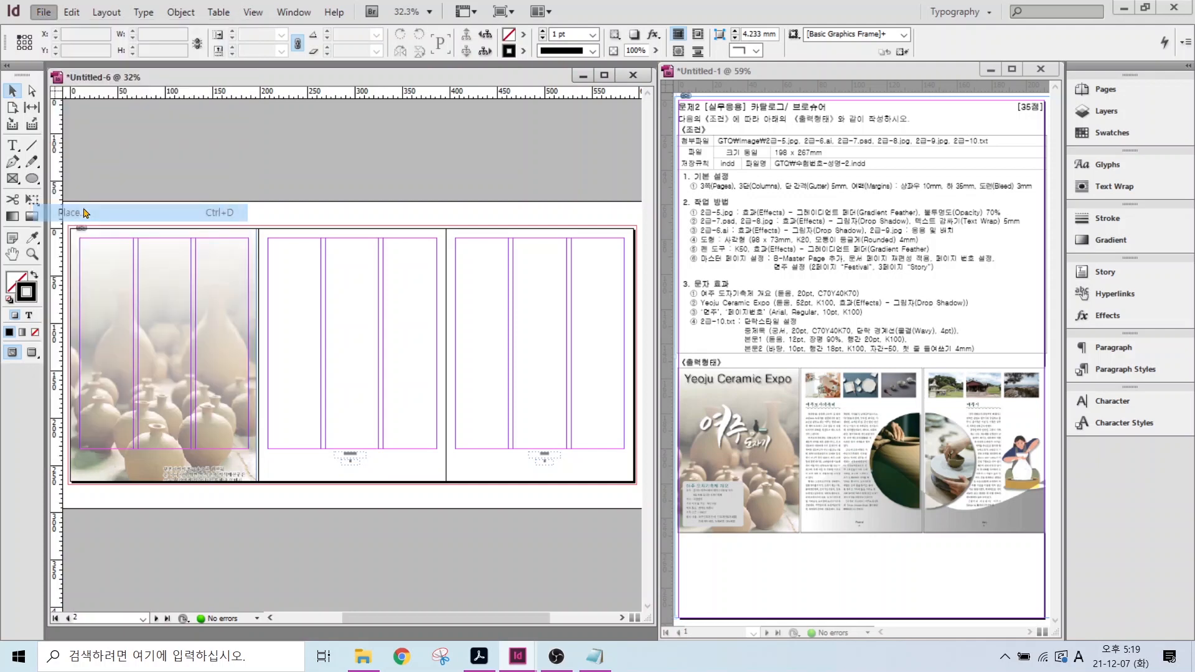
click(759, 199)
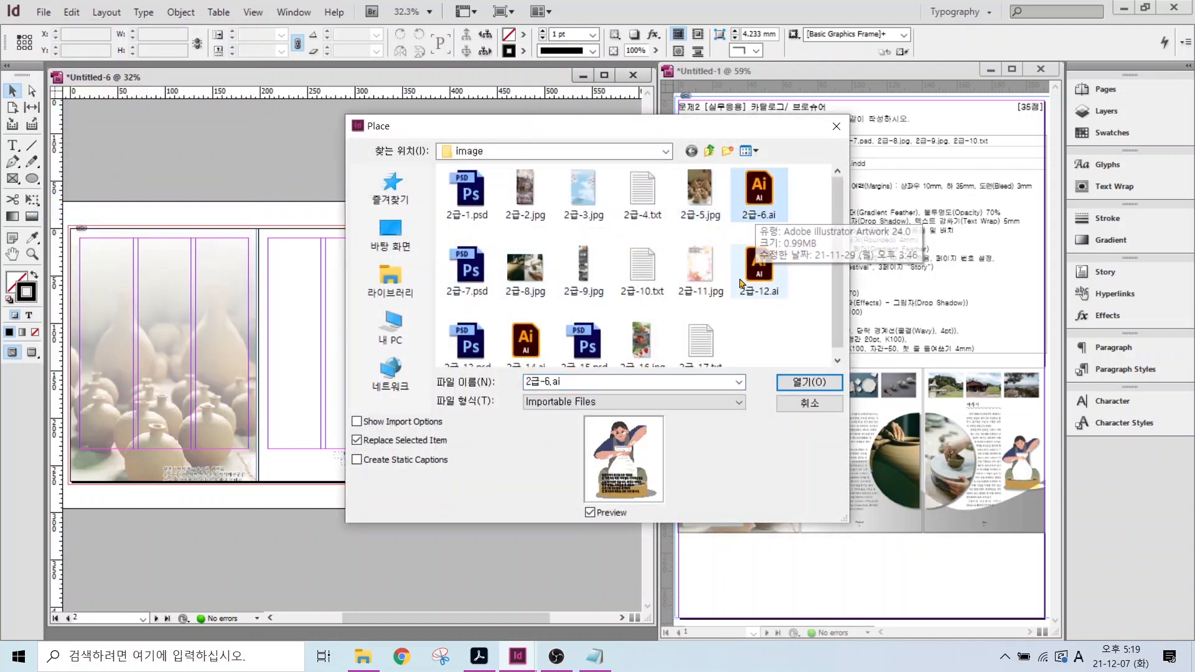
click(809, 381)
drag(566, 301, 632, 383)
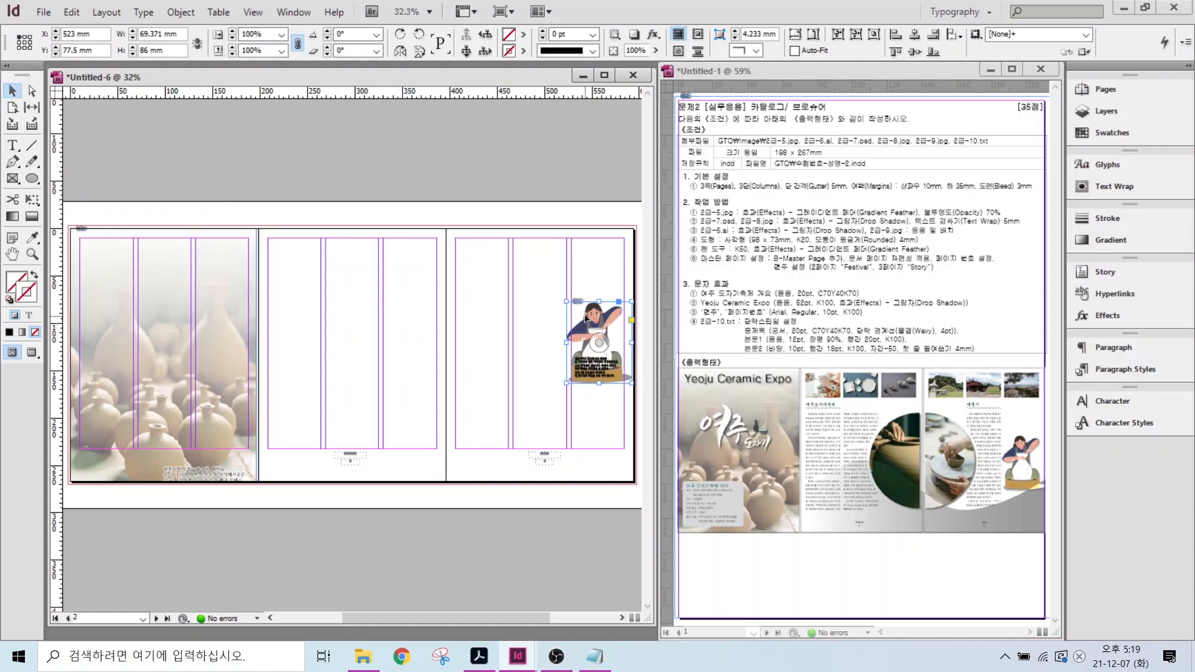
- Add a drop shadow at 50% opacity to the illustration
right_click(586, 318)
mouse_move(625, 443)
click(882, 462)
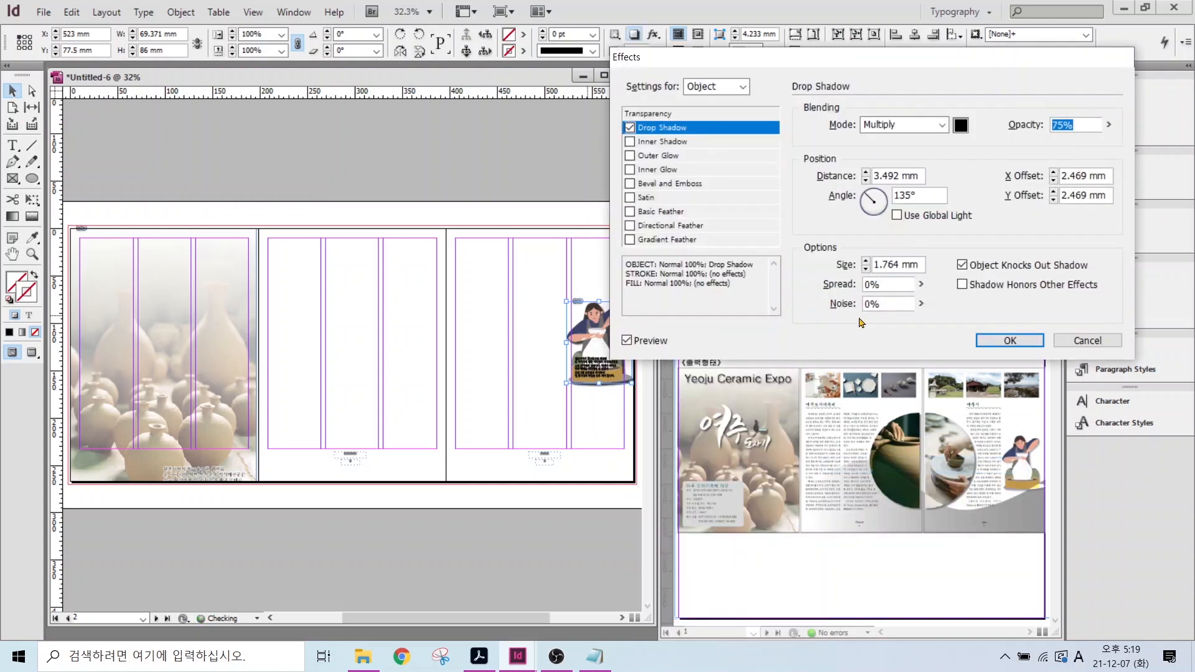
text(50)
key(Return)
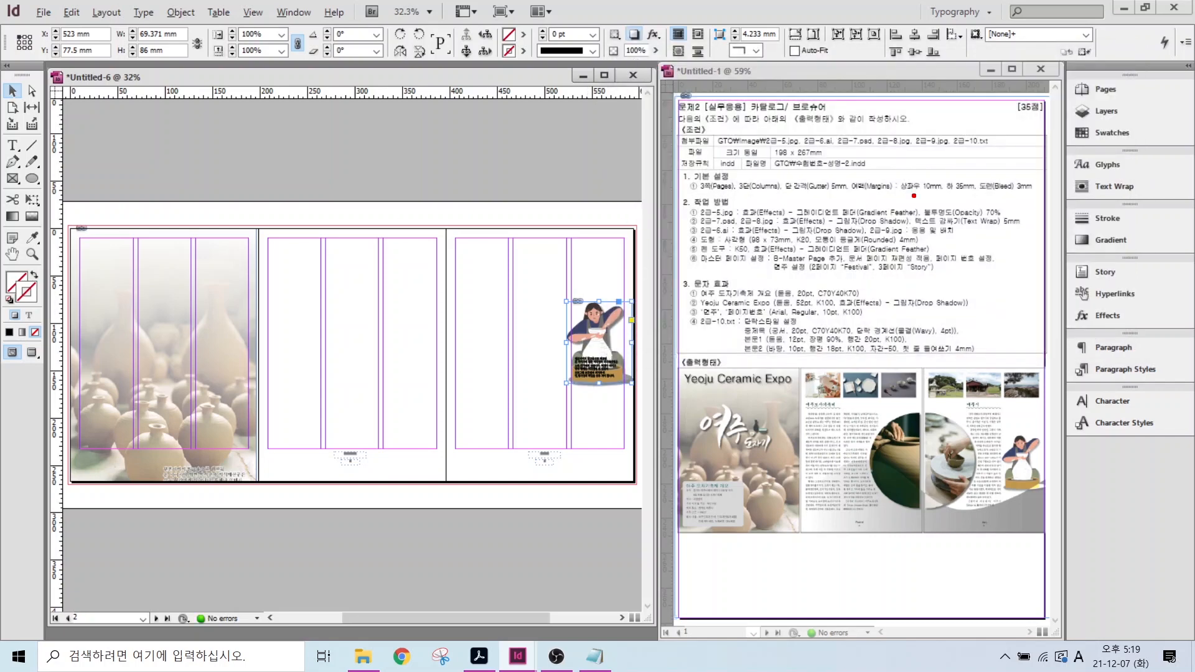
drag(933, 230, 1039, 229)
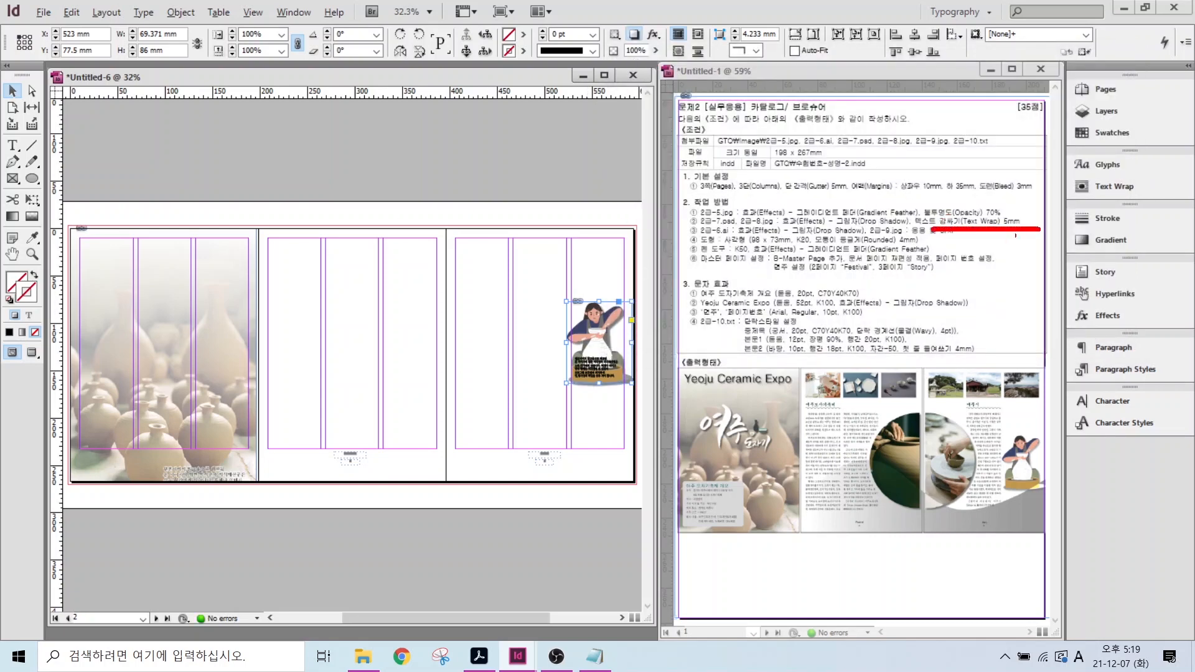
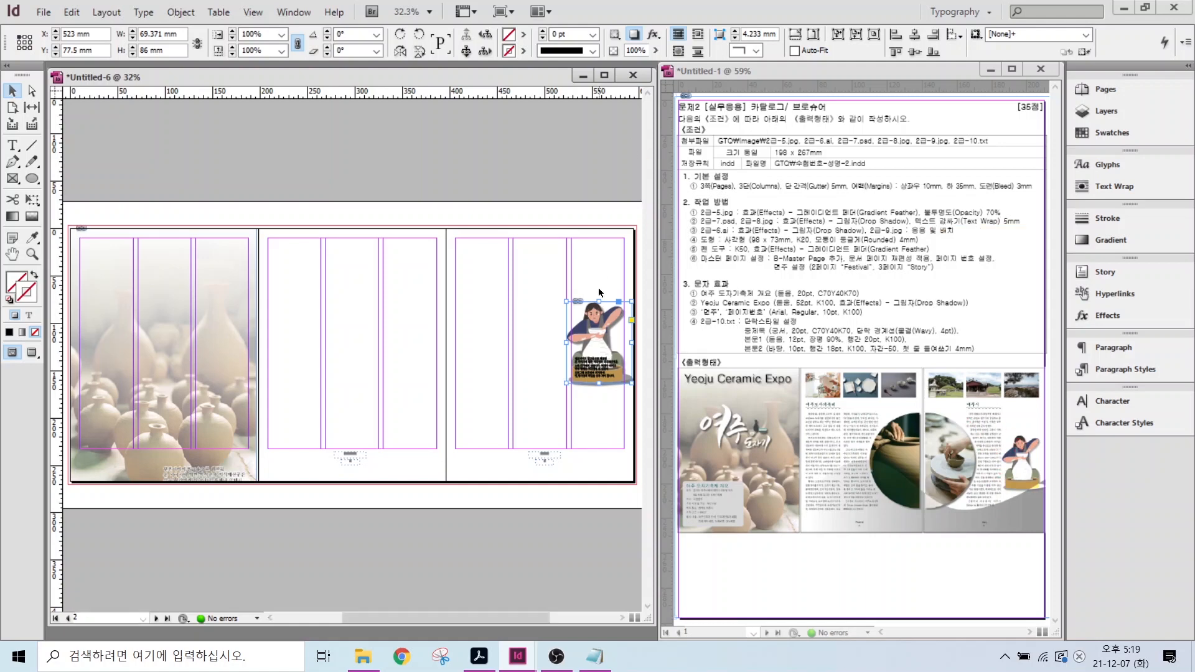
- Wrap text around the potter illustration's object shape with a 5 mm offset, then deselect it
click(1106, 187)
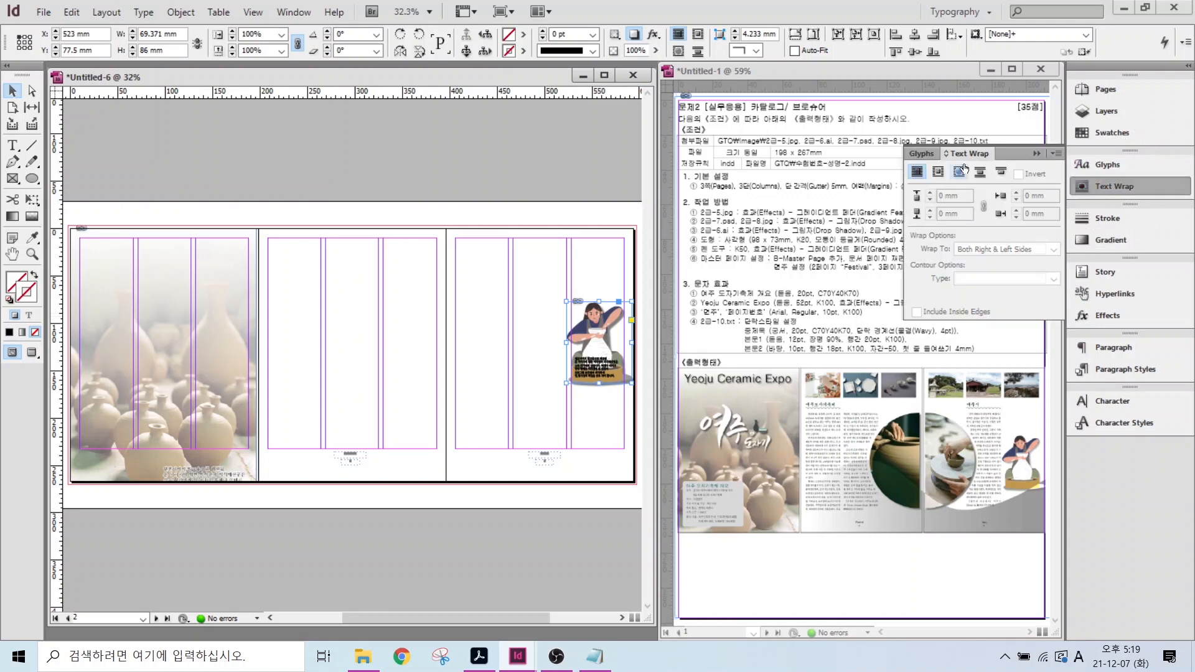
click(958, 171)
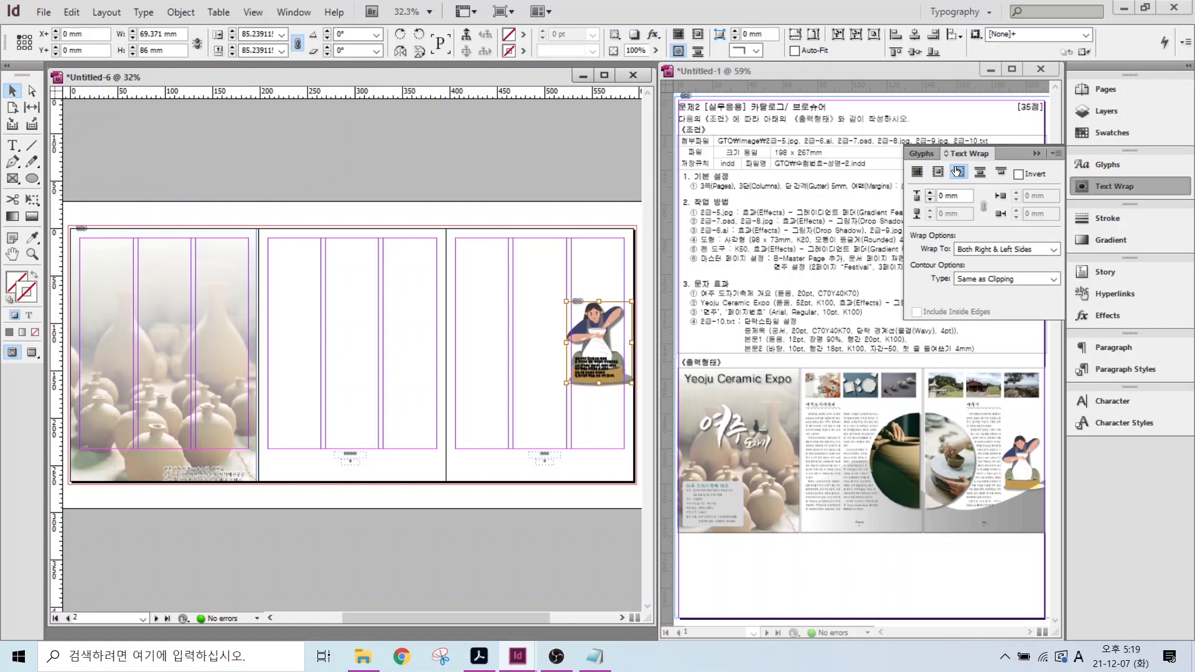
click(930, 195)
click(930, 194)
click(930, 195)
click(930, 195)
click(929, 195)
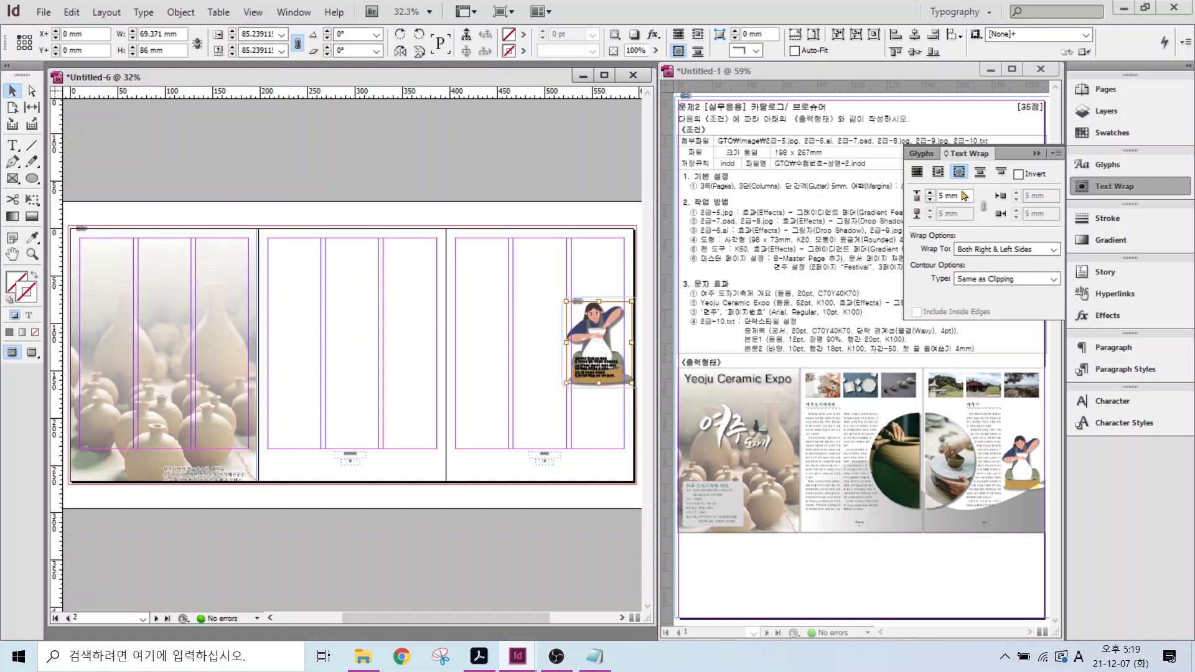
click(590, 268)
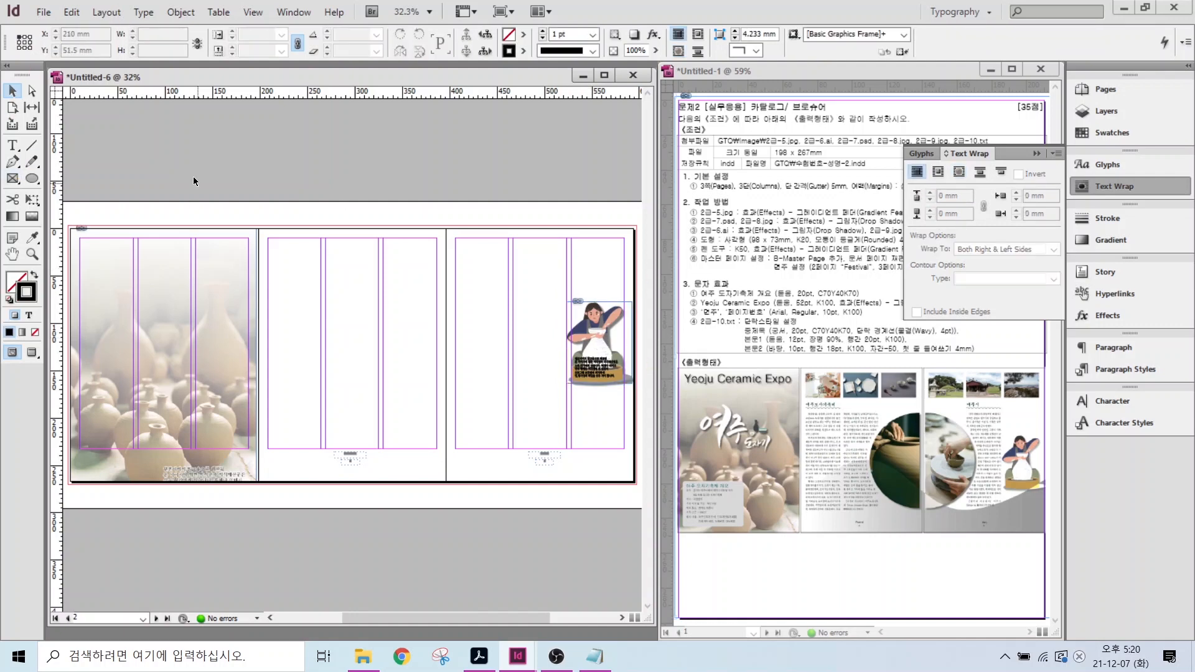
- Place the 2급-7.psd calligraphy title at the top-left of the first panel
click(43, 12)
click(68, 211)
click(467, 269)
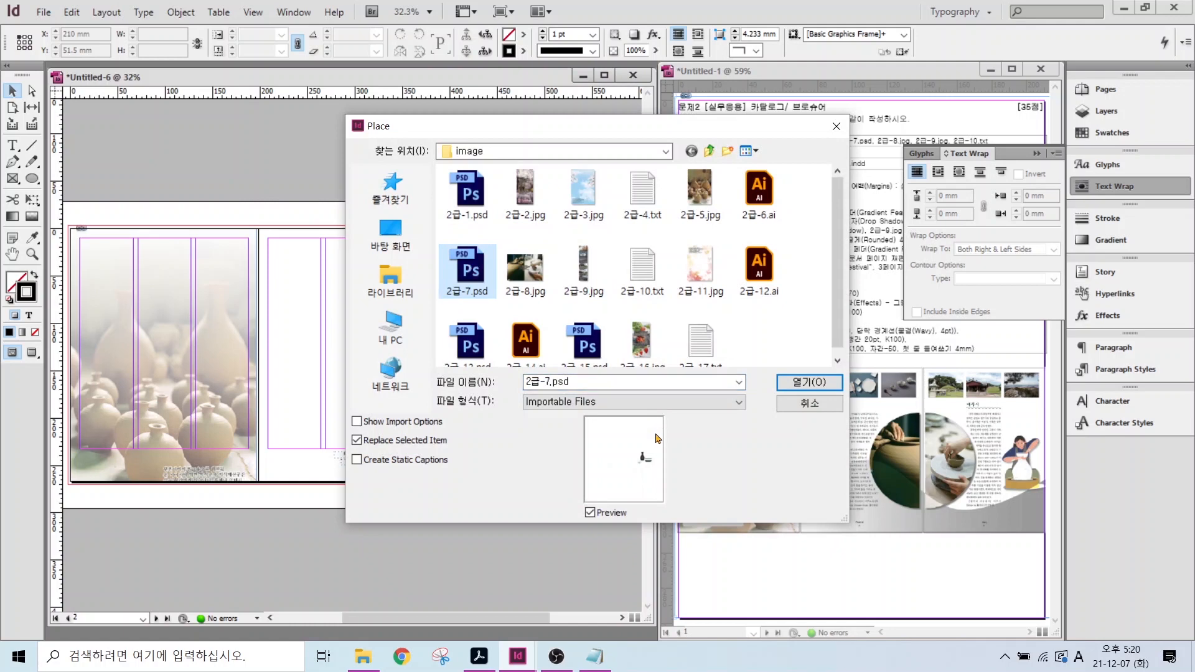
click(809, 381)
click(174, 290)
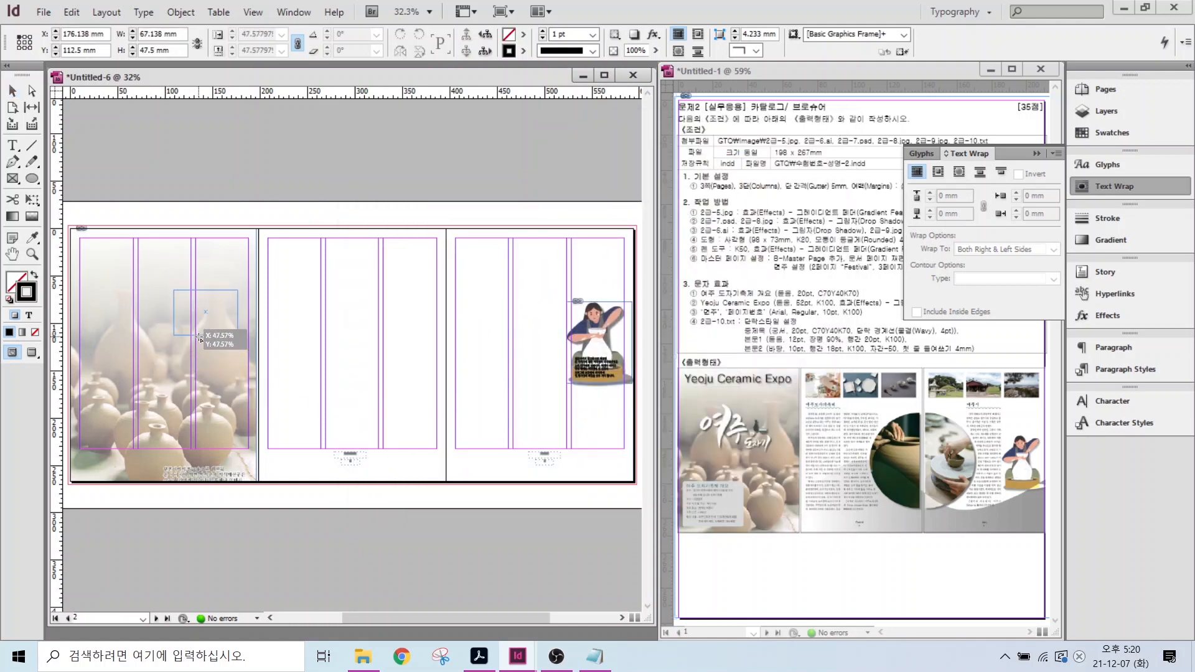
drag(205, 309, 134, 290)
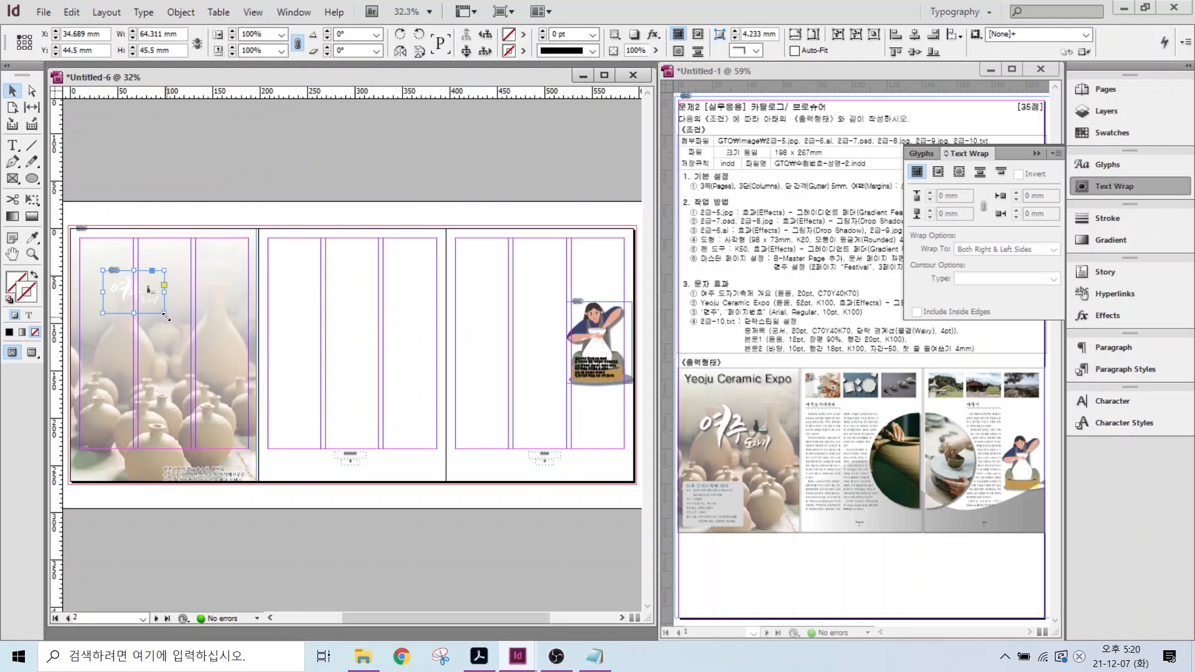
- With Auto-Fit on, enlarge the title proportionally to about 131 × 93 mm
drag(173, 319, 223, 352)
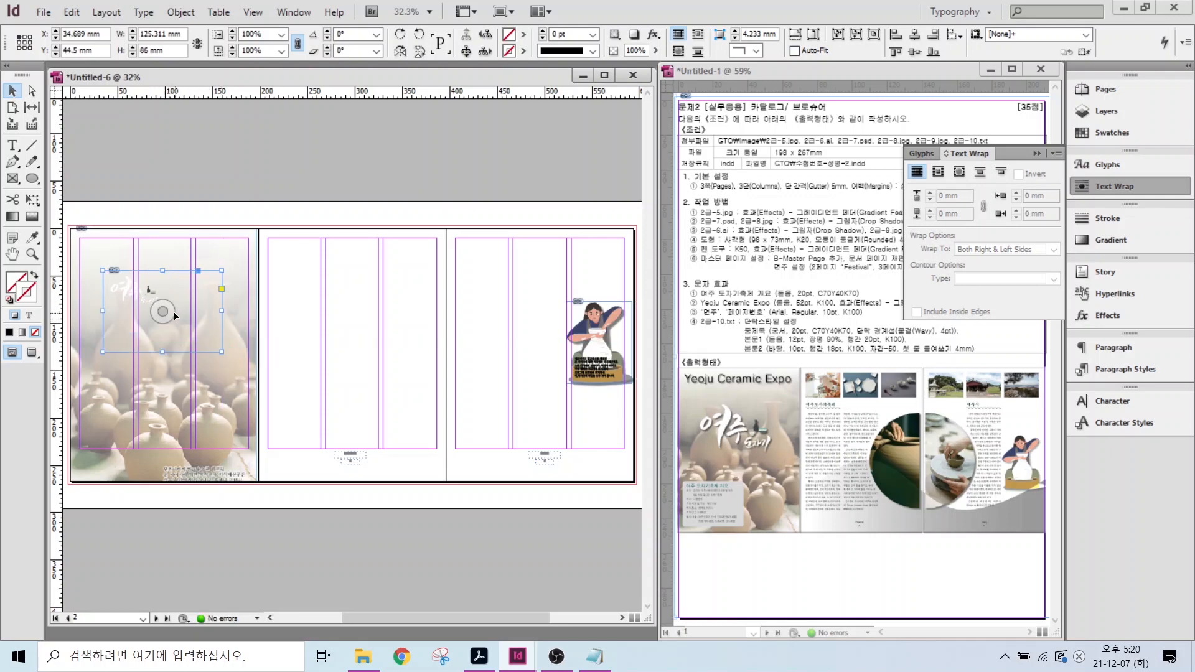
key(ctrl+z)
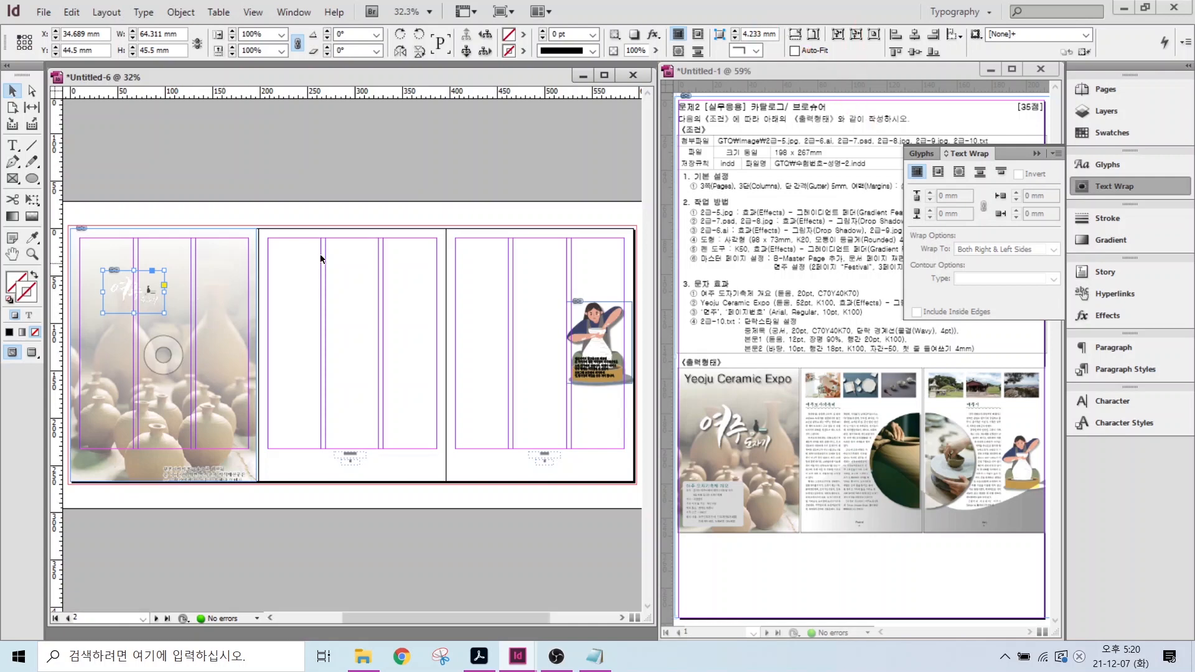
click(796, 51)
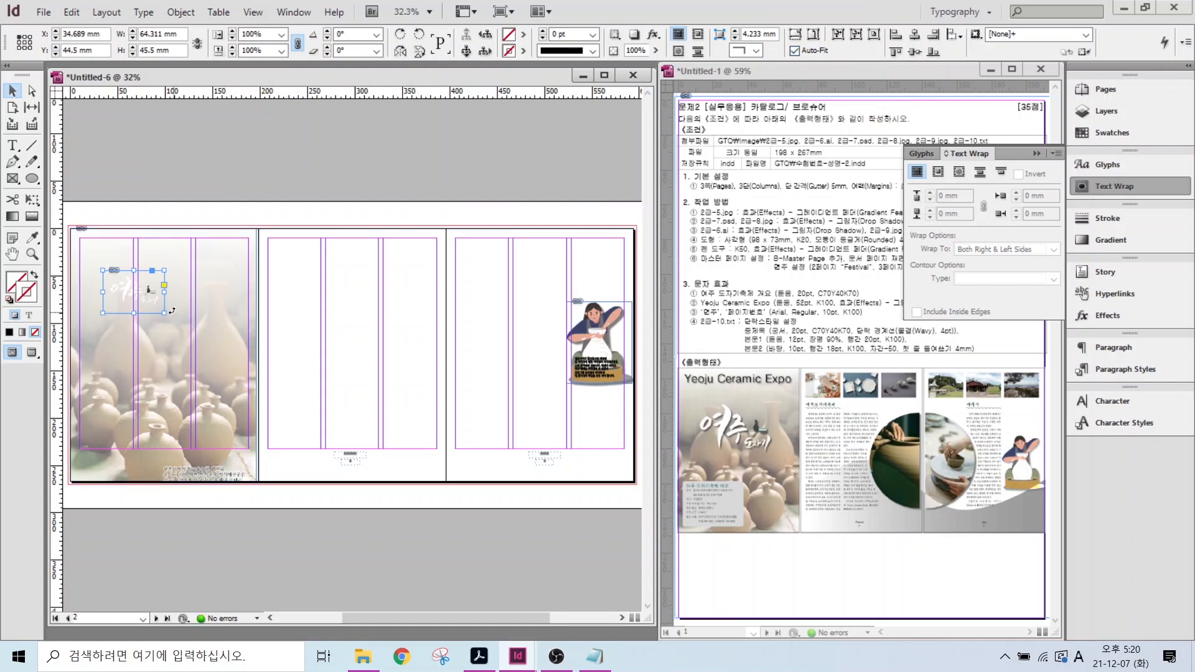
drag(164, 313, 228, 358)
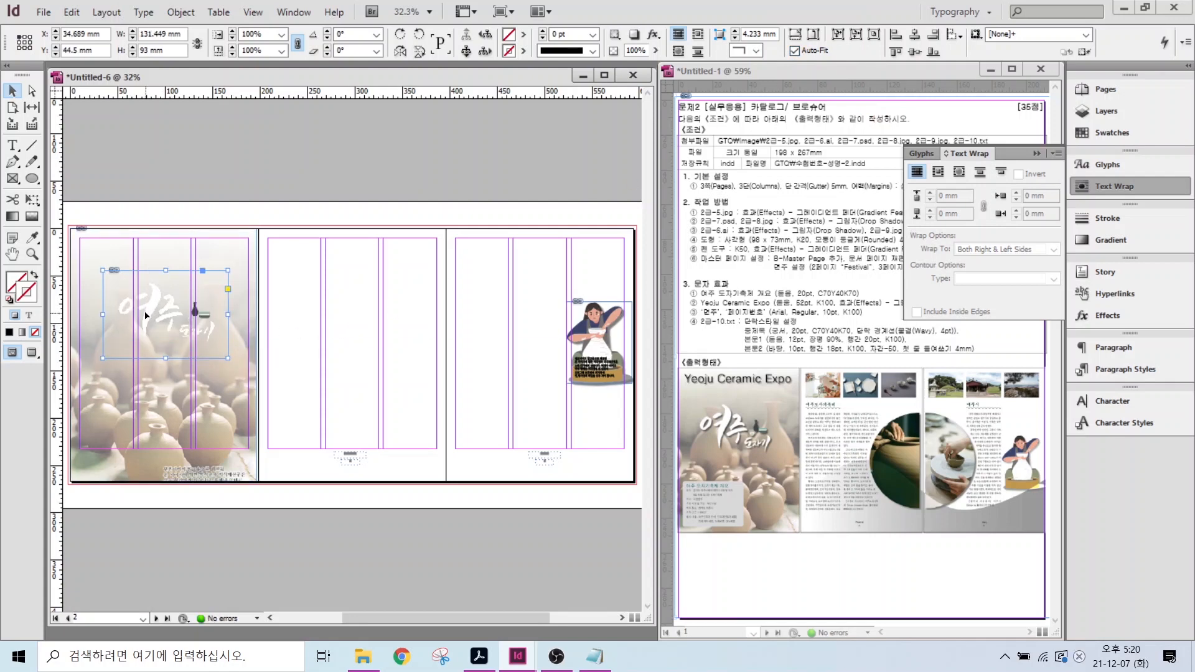
- Add a drop shadow to the calligraphy title
right_click(196, 343)
mouse_move(249, 440)
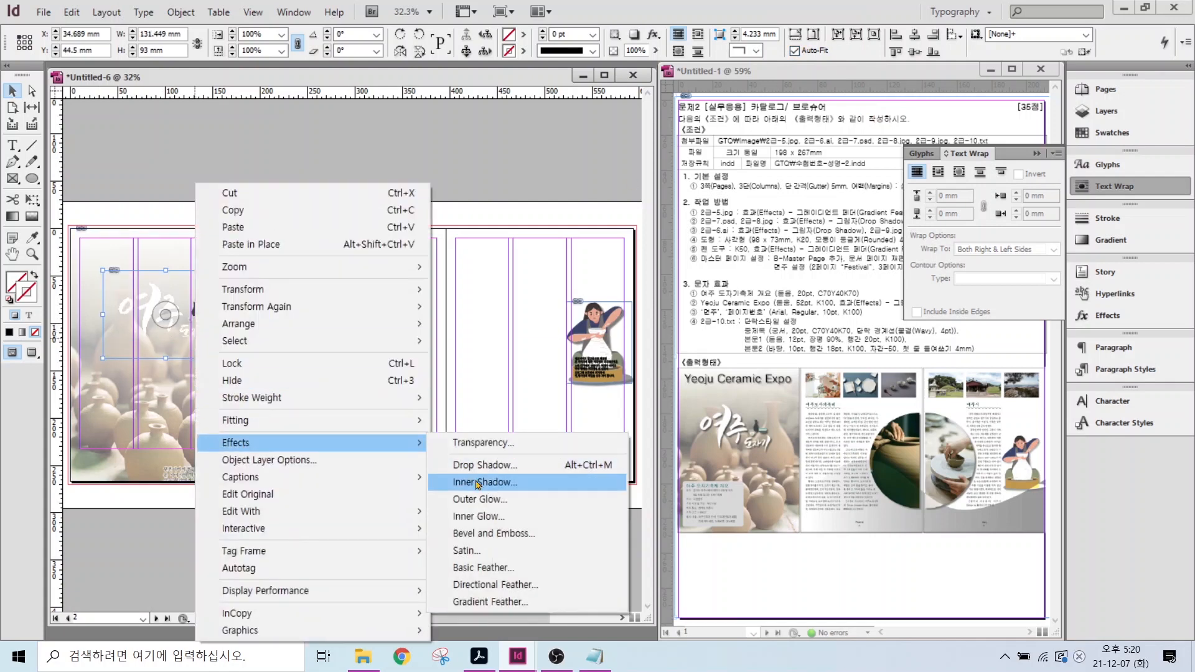
click(498, 398)
click(650, 341)
click(1008, 340)
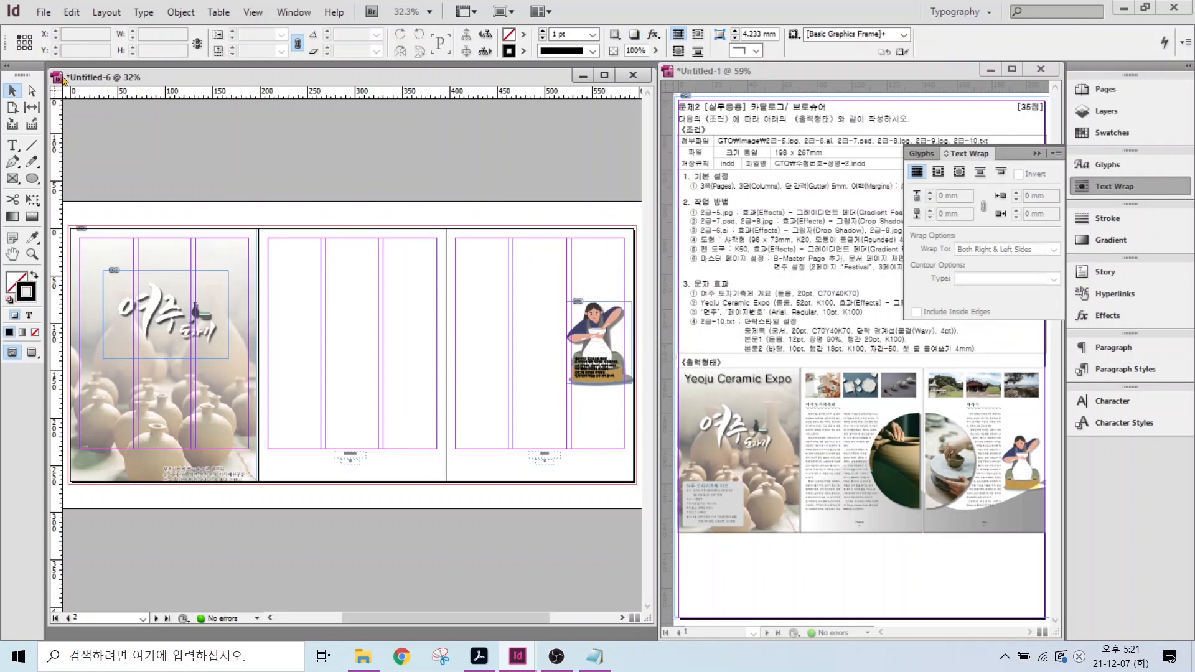
- Start placing the 2급-8.jpg photo, then abandon the placement
click(43, 11)
click(93, 169)
click(520, 273)
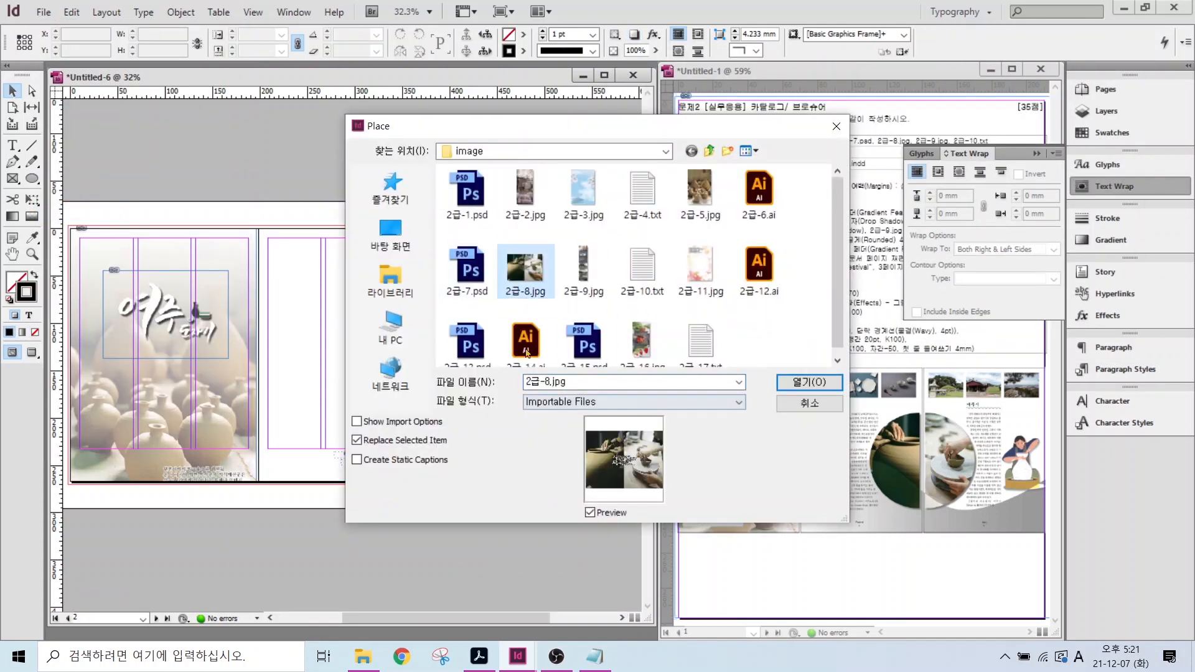
key(alt+2)
drag(605, 440, 573, 384)
drag(649, 430, 680, 387)
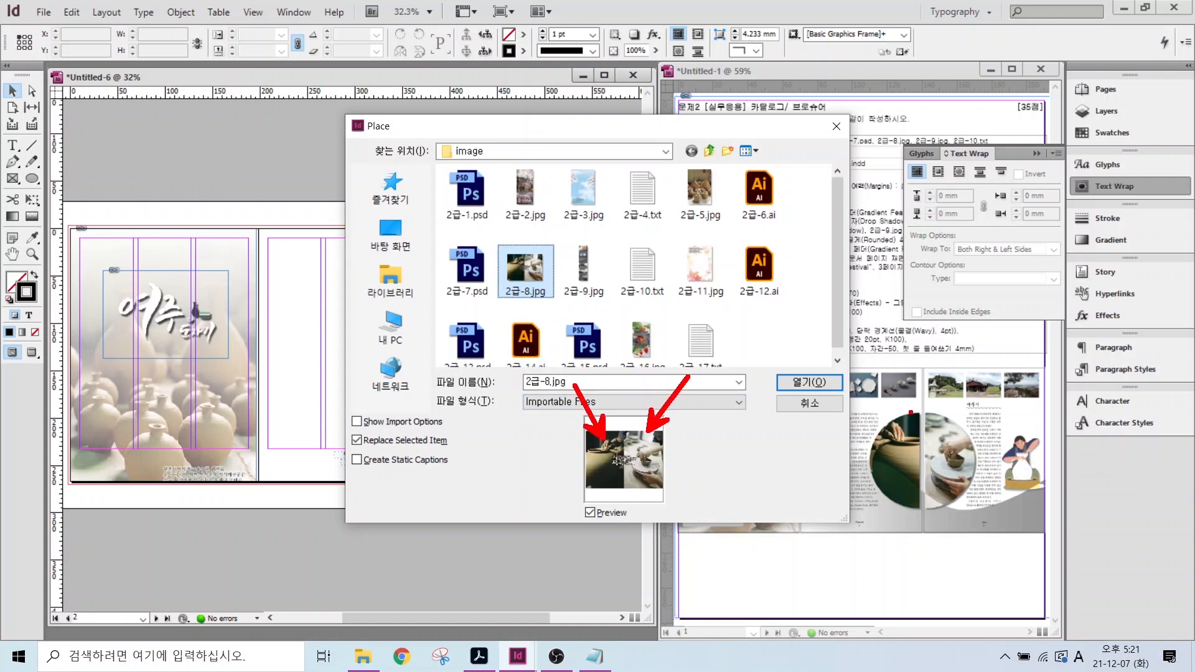
drag(900, 420, 860, 395)
drag(952, 421, 980, 390)
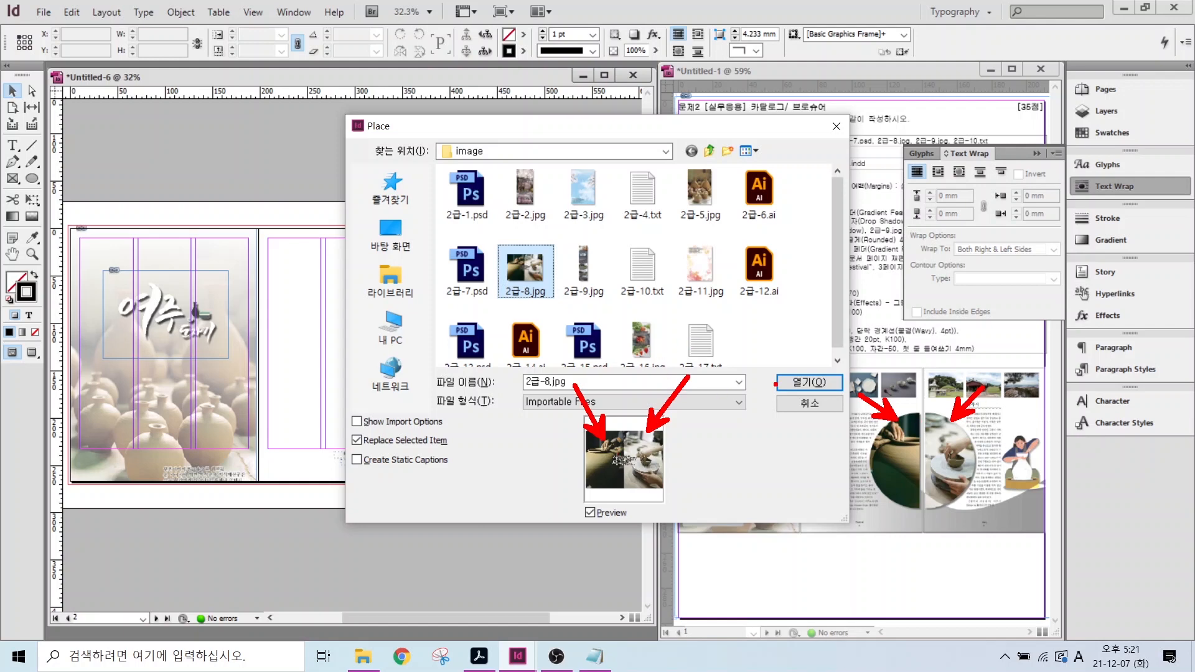
- Draw a 165 mm circular frame spanning the middle and right panels
click(12, 178)
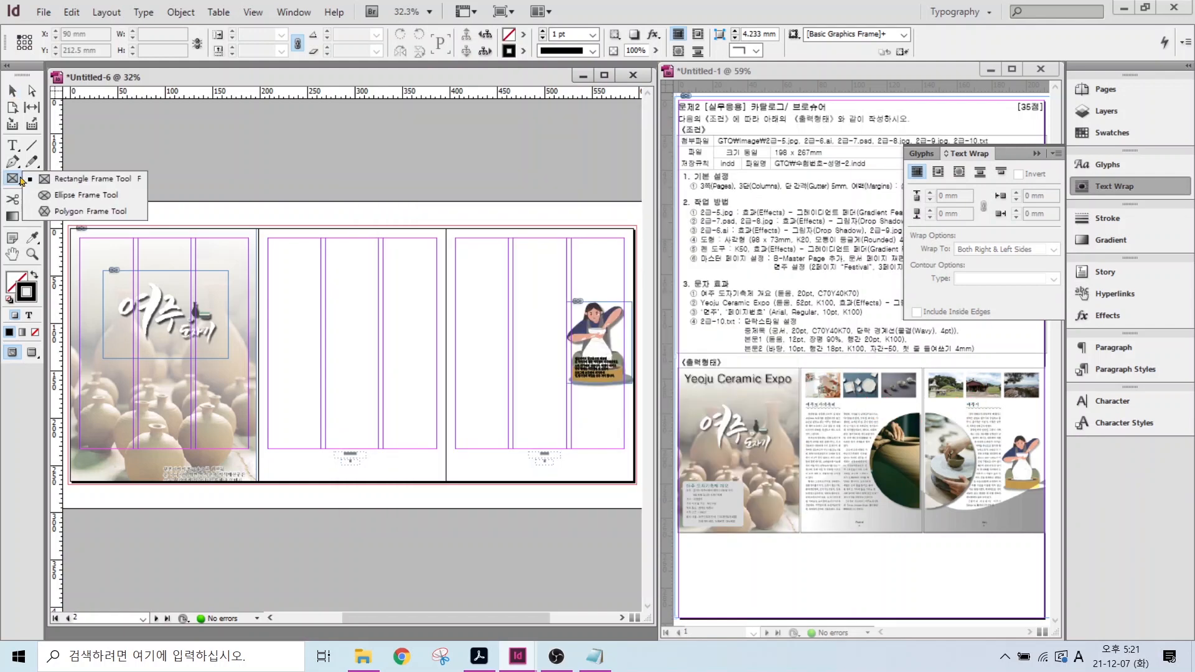
click(81, 194)
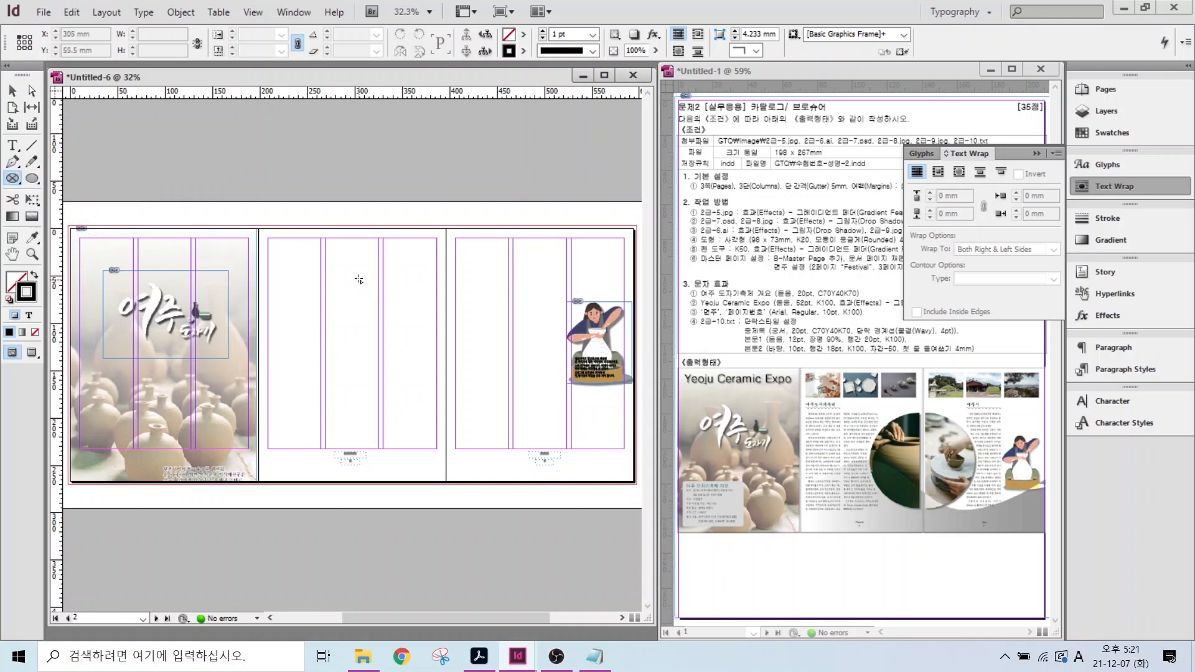
drag(365, 270, 522, 427)
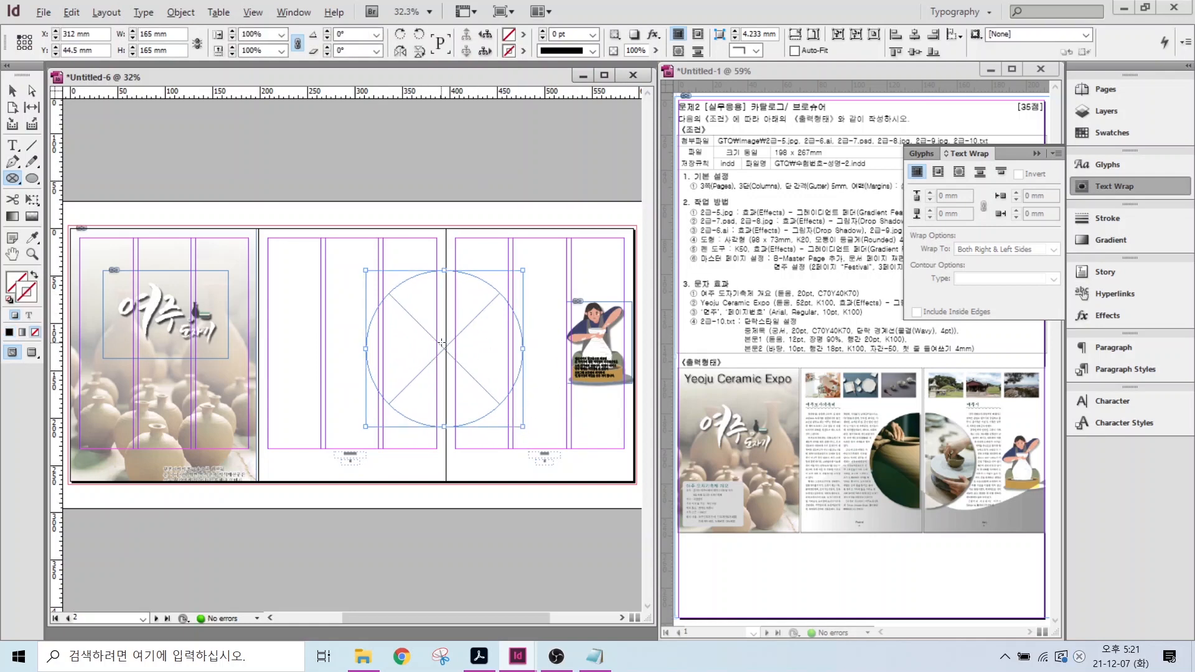
drag(414, 288, 387, 250)
drag(502, 303, 555, 263)
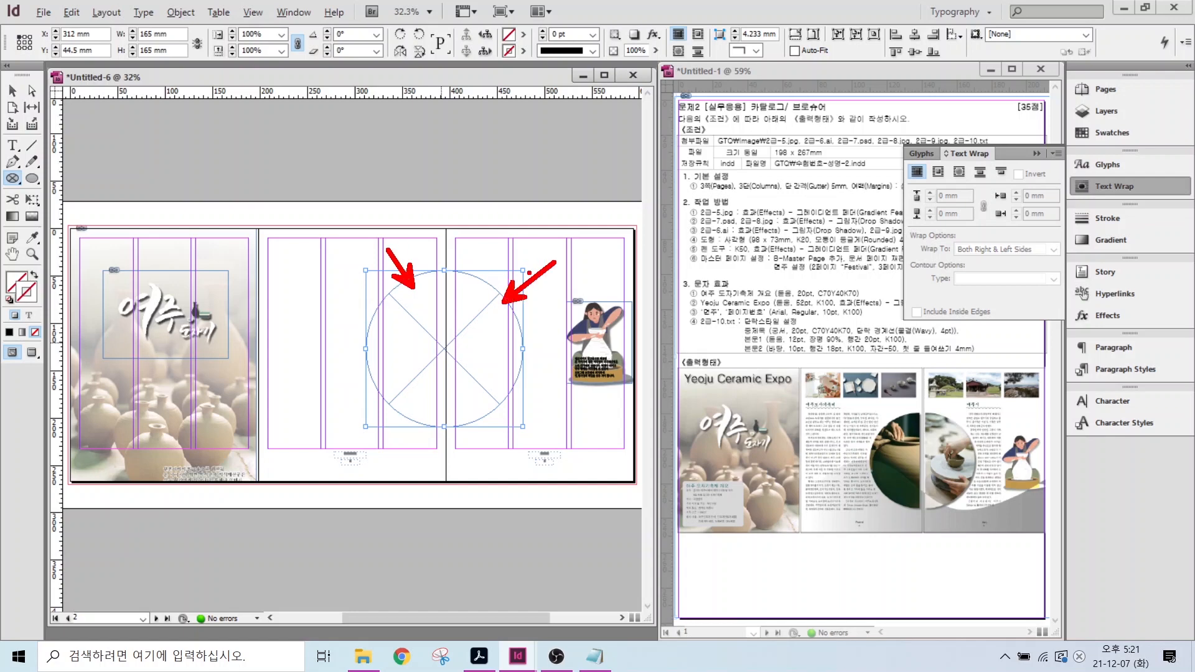
key(Escape)
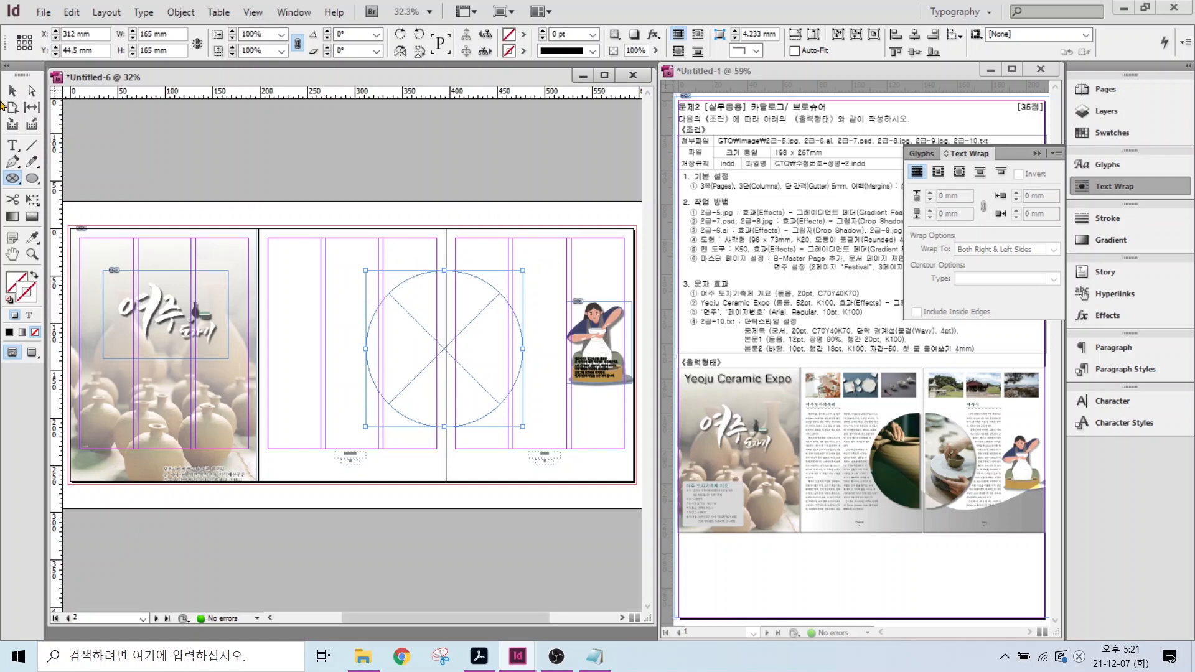
- Draw a tall 104 × 241.5 mm rectangular frame overlapping the circle and select both
click(13, 180)
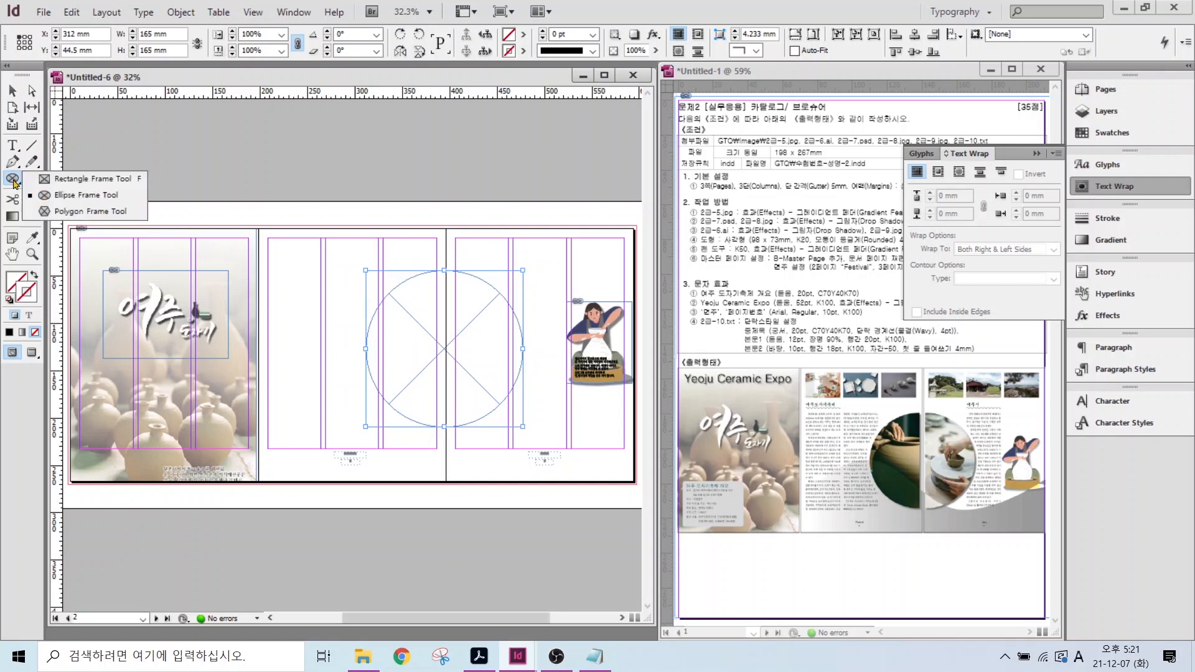
click(70, 181)
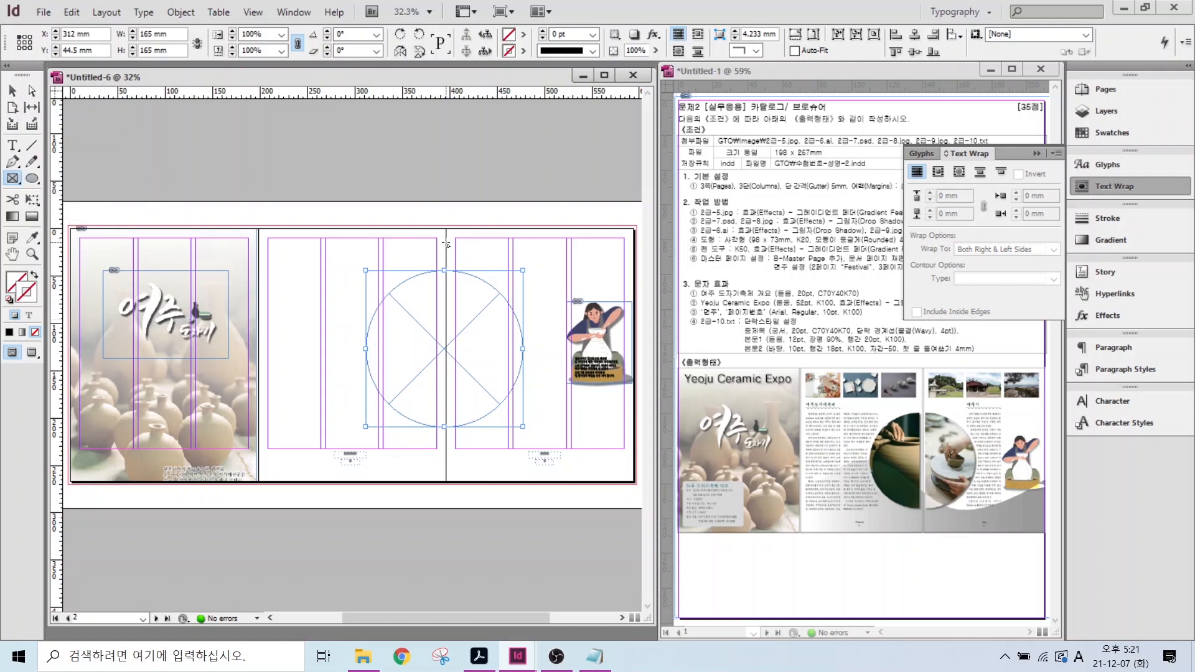
mouse_move(446, 241)
mouse_down()
mouse_move(594, 463)
mouse_move(544, 470)
mouse_up()
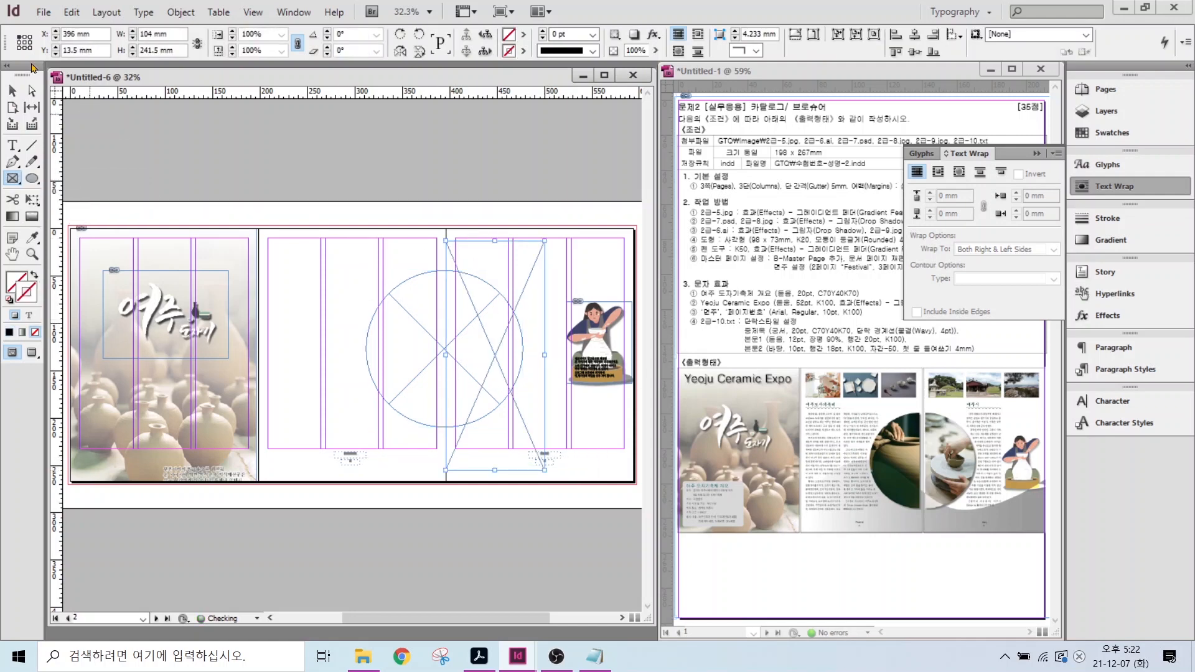
click(12, 91)
shift+click(403, 306)
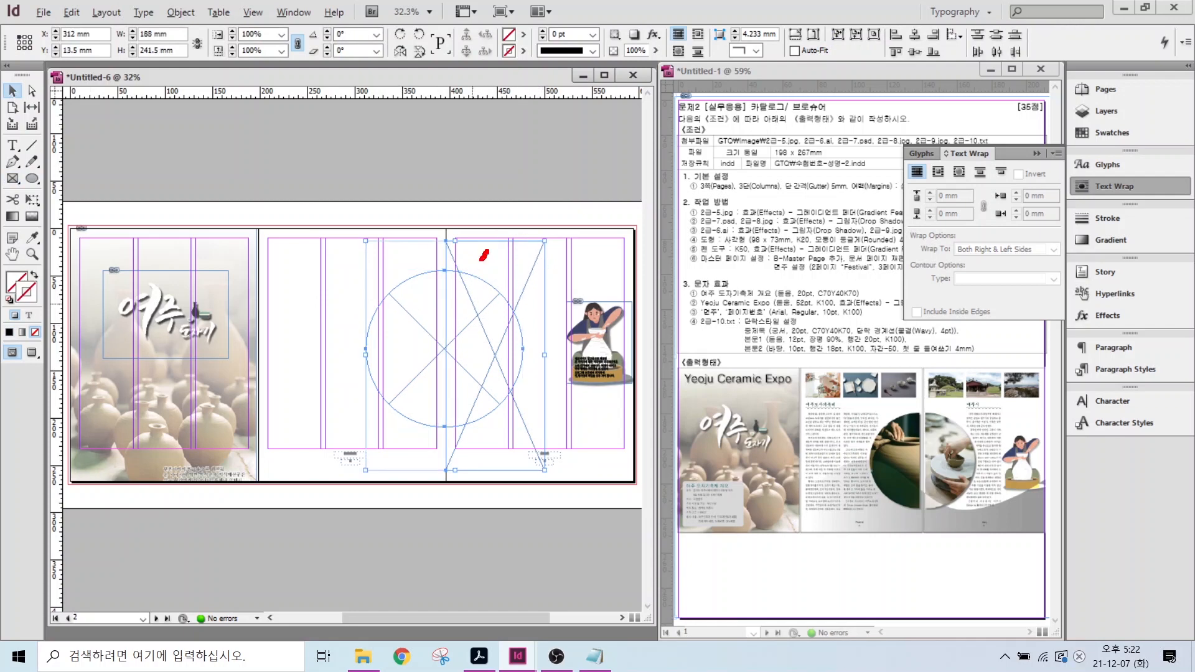
mouse_move(483, 255)
mouse_down()
mouse_move(450, 360)
mouse_move(505, 335)
mouse_move(452, 397)
mouse_move(458, 447)
mouse_up()
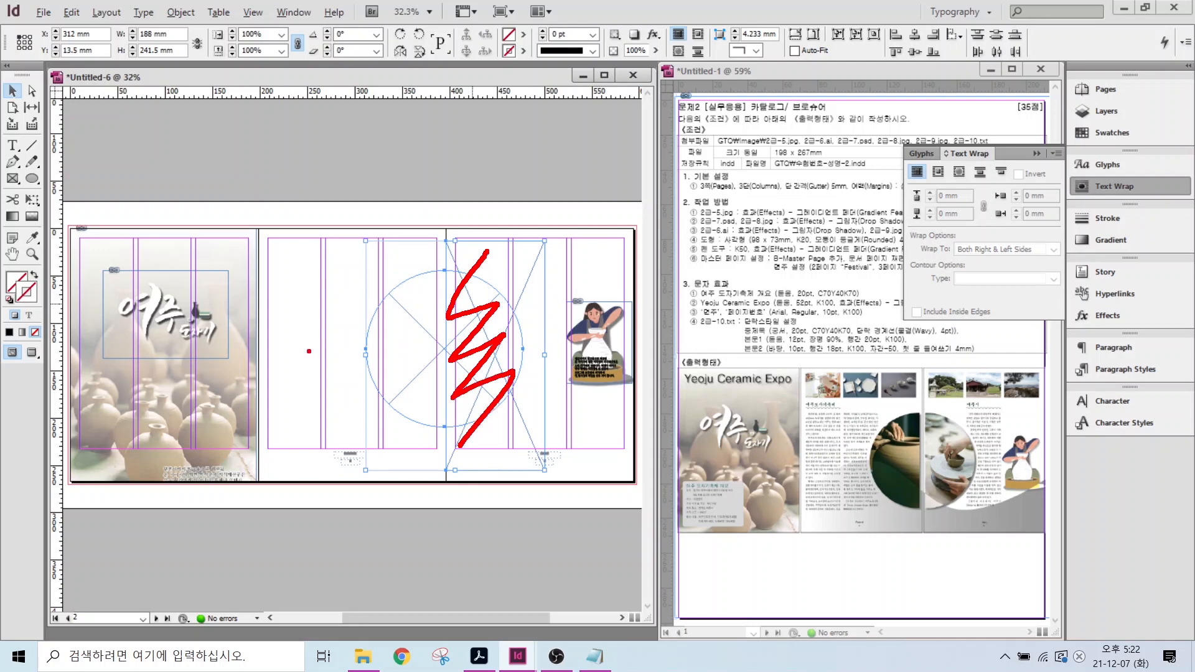
key(Escape)
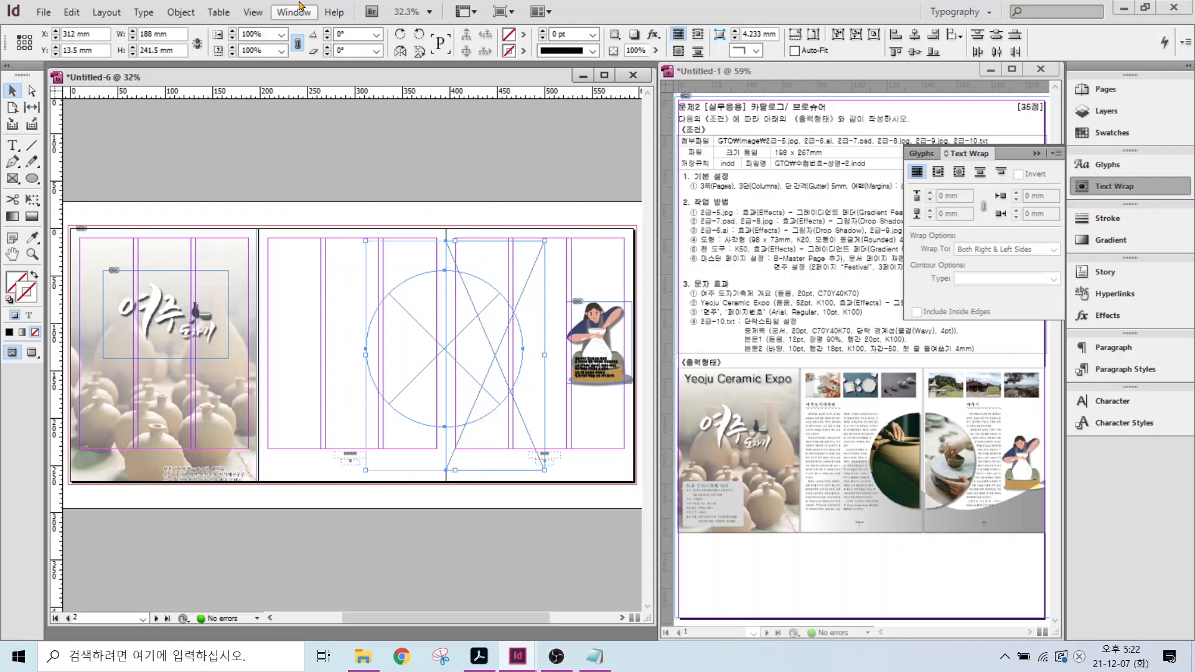
- Use Pathfinder Subtract to cut the circle into an 84 × 165 mm left half-circle
click(280, 14)
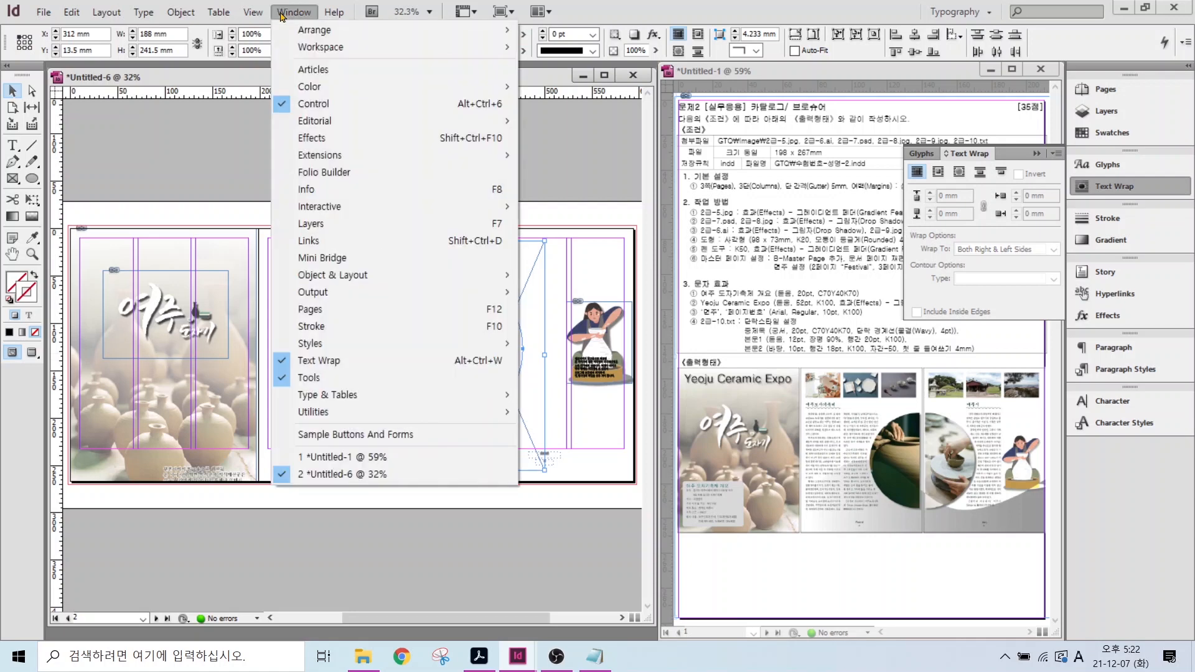
mouse_move(314, 280)
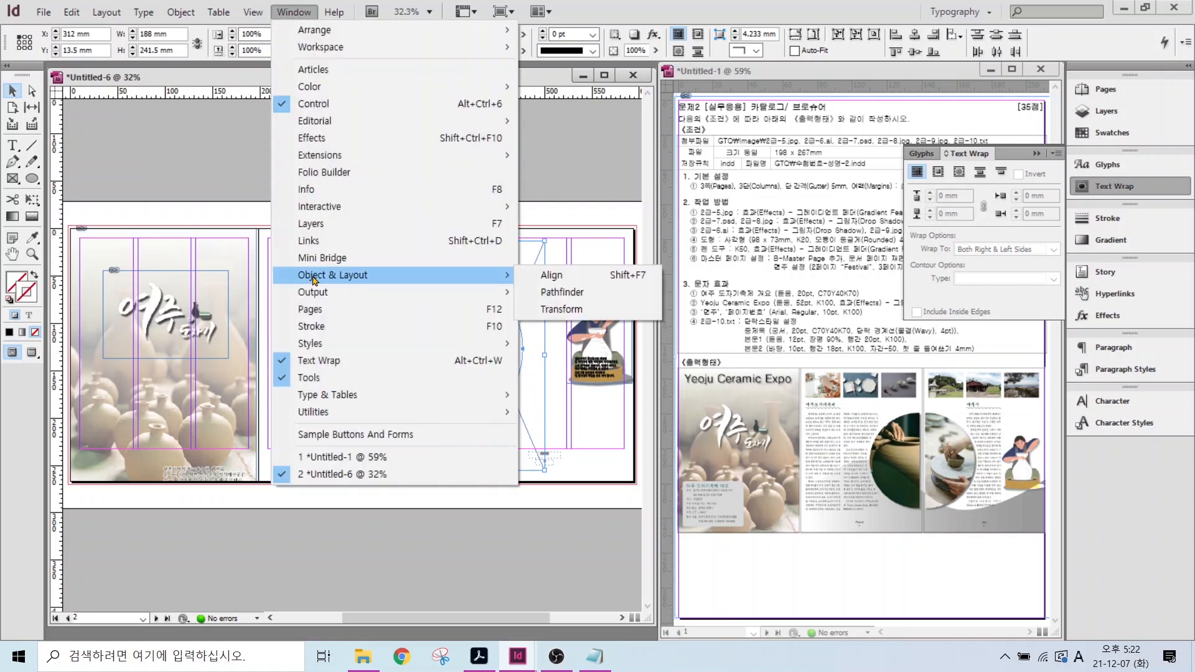
key(ctrl)
key(ctrl)
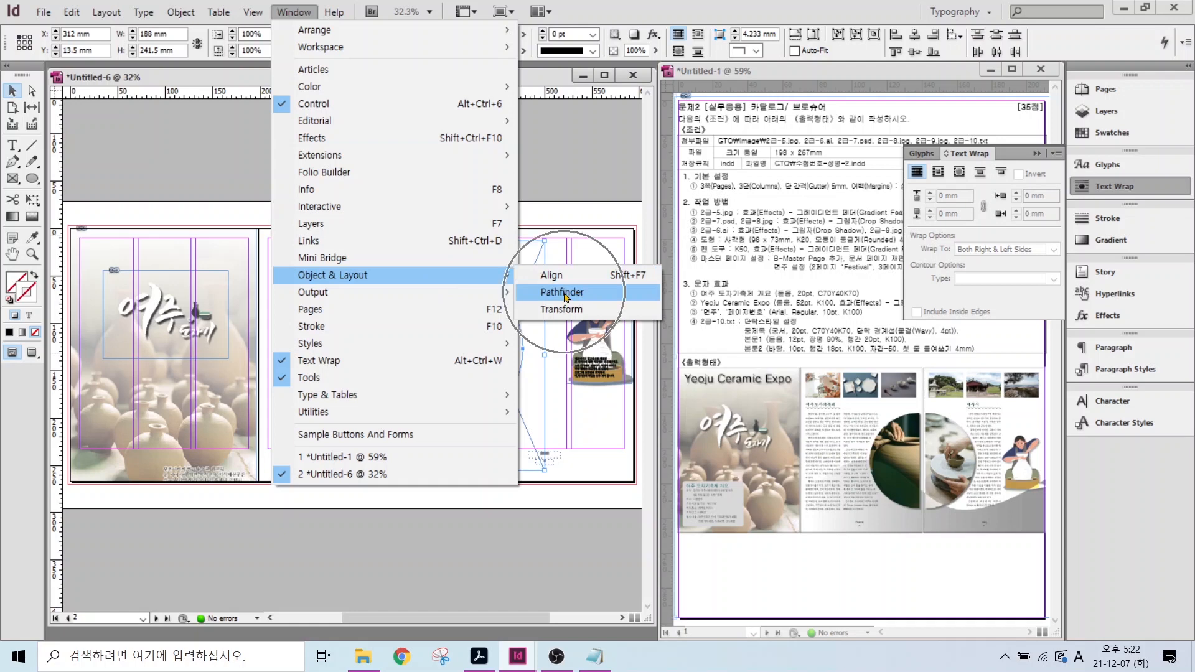
click(563, 293)
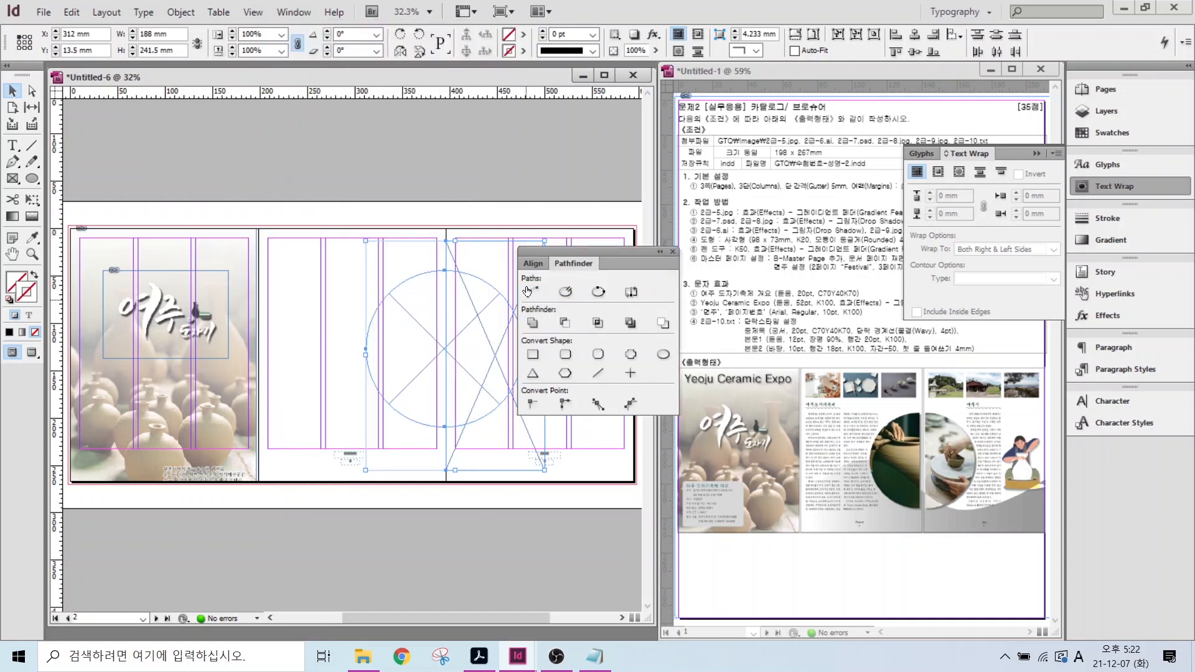
drag(572, 255, 487, 77)
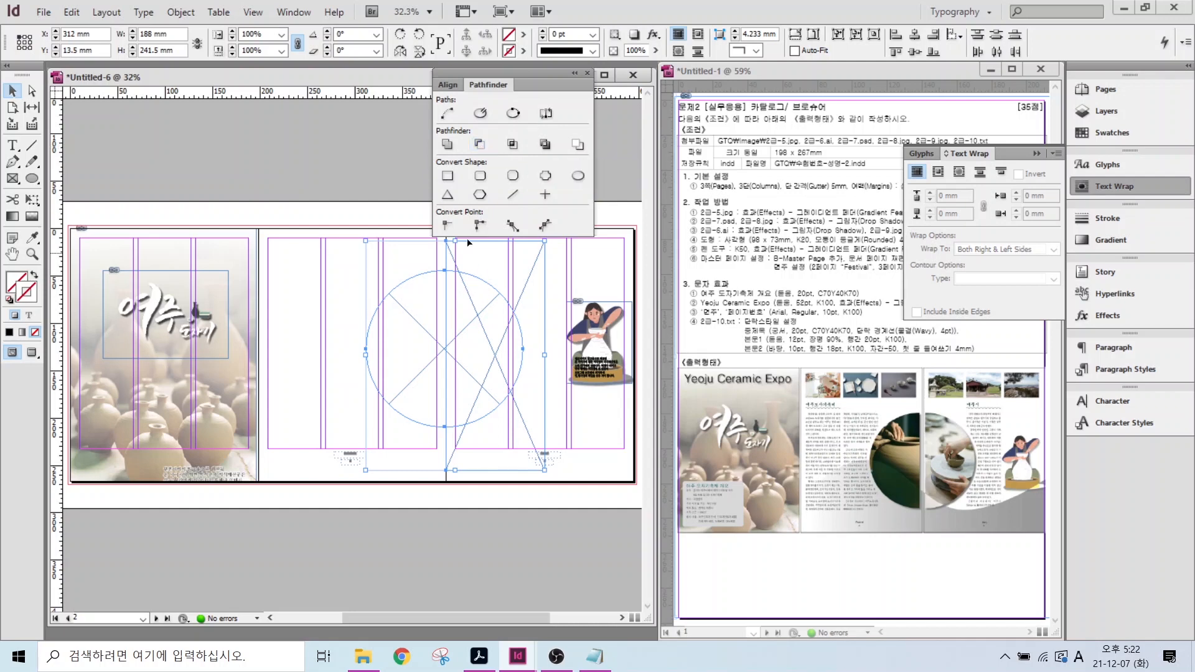
click(481, 144)
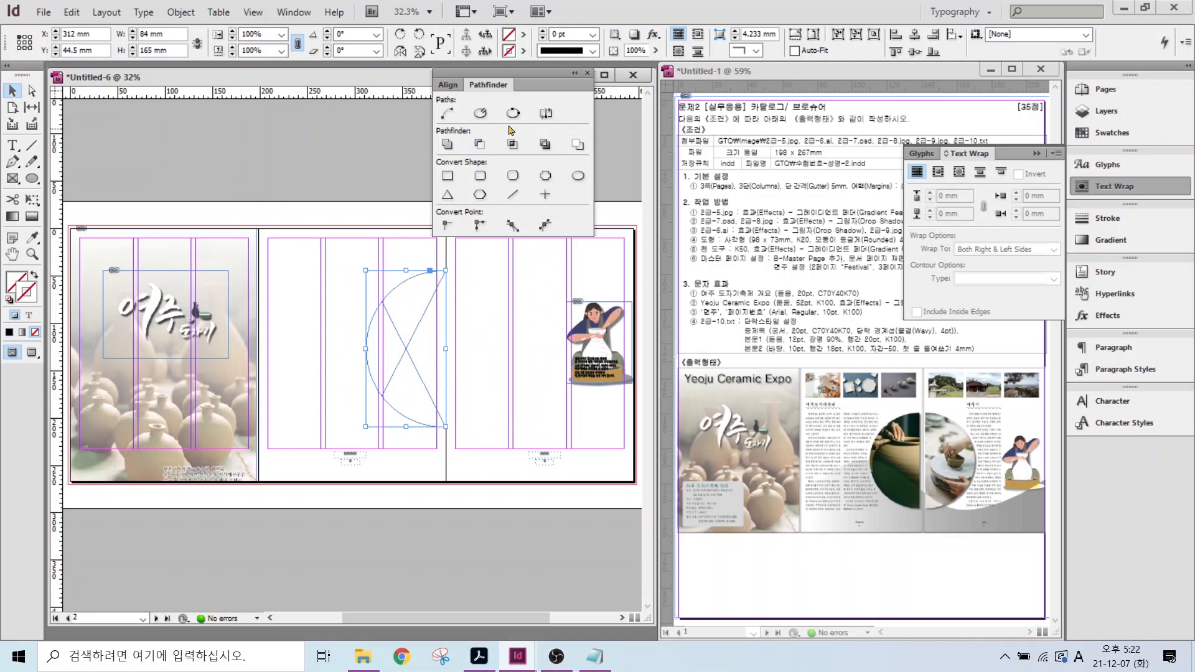
click(354, 208)
click(395, 302)
click(44, 12)
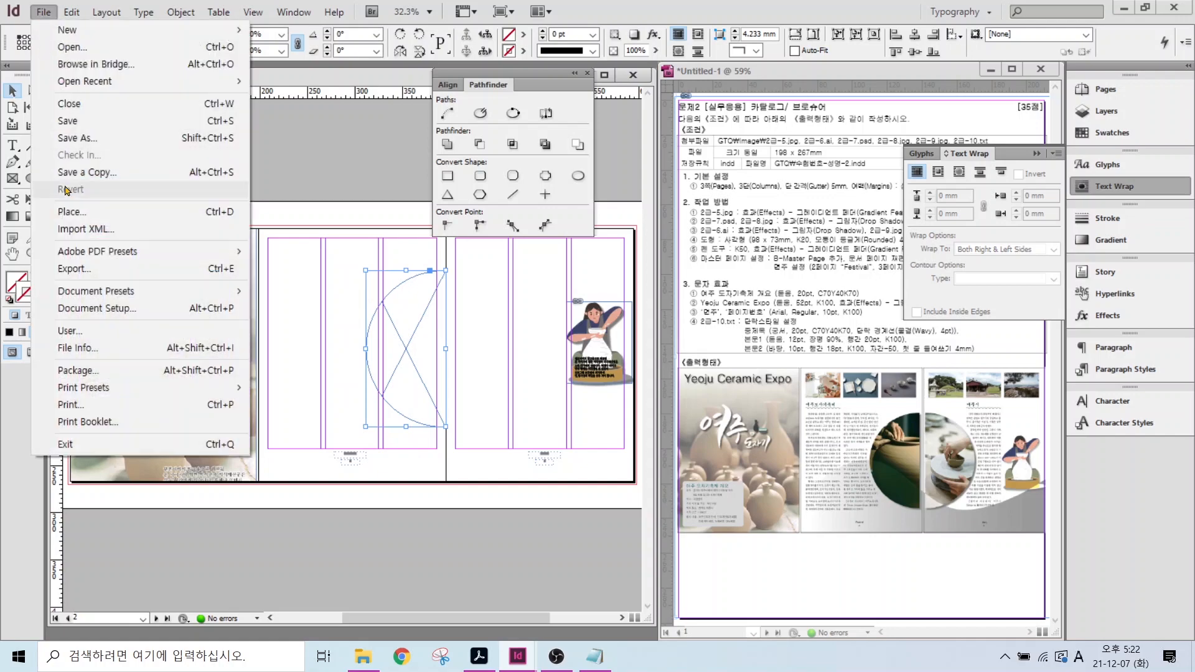
- Place 2급-8.jpg into the half-circle and enlarge the photo to 220 × 165 mm
click(69, 212)
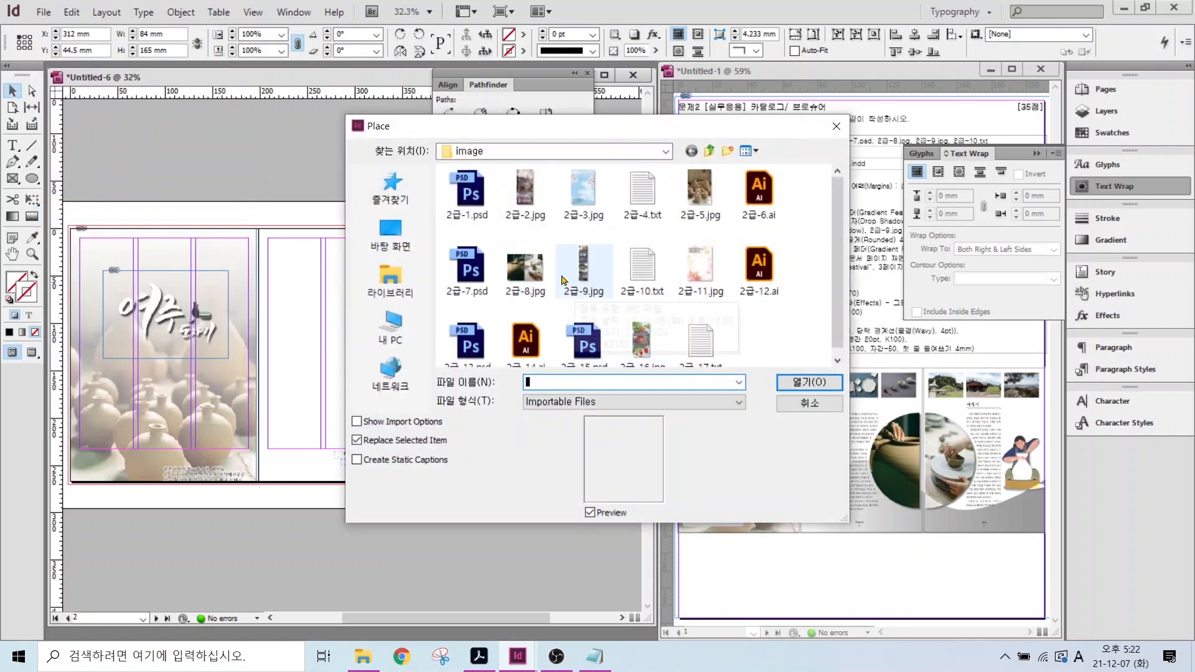
click(525, 268)
click(809, 381)
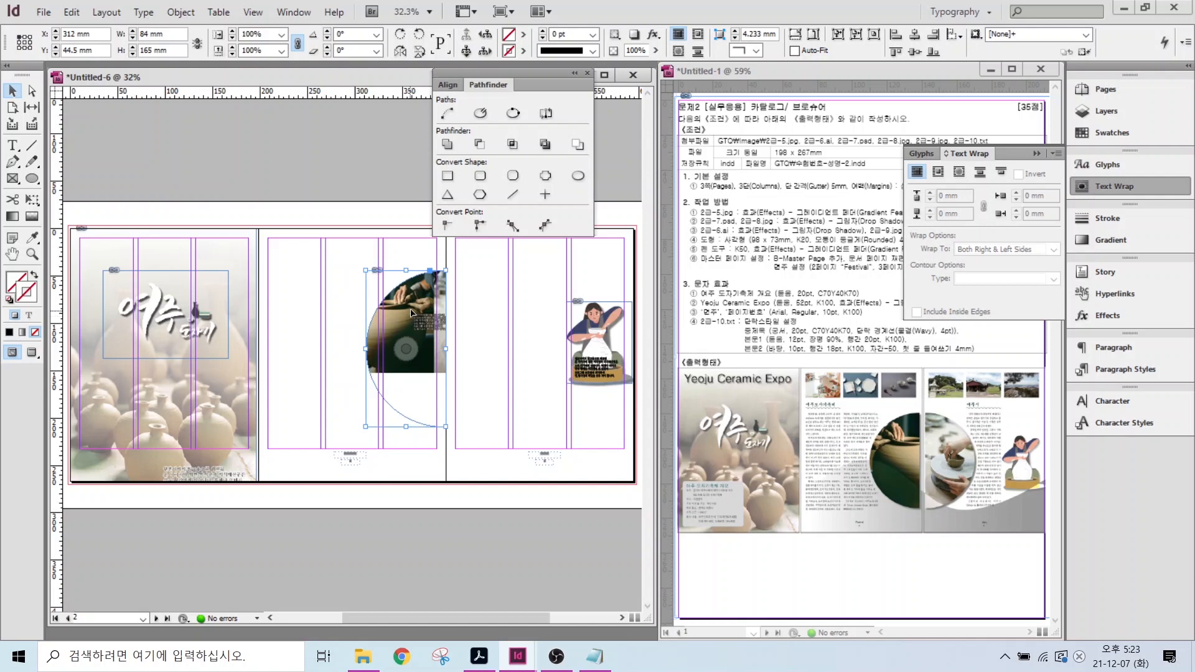
double_click(410, 313)
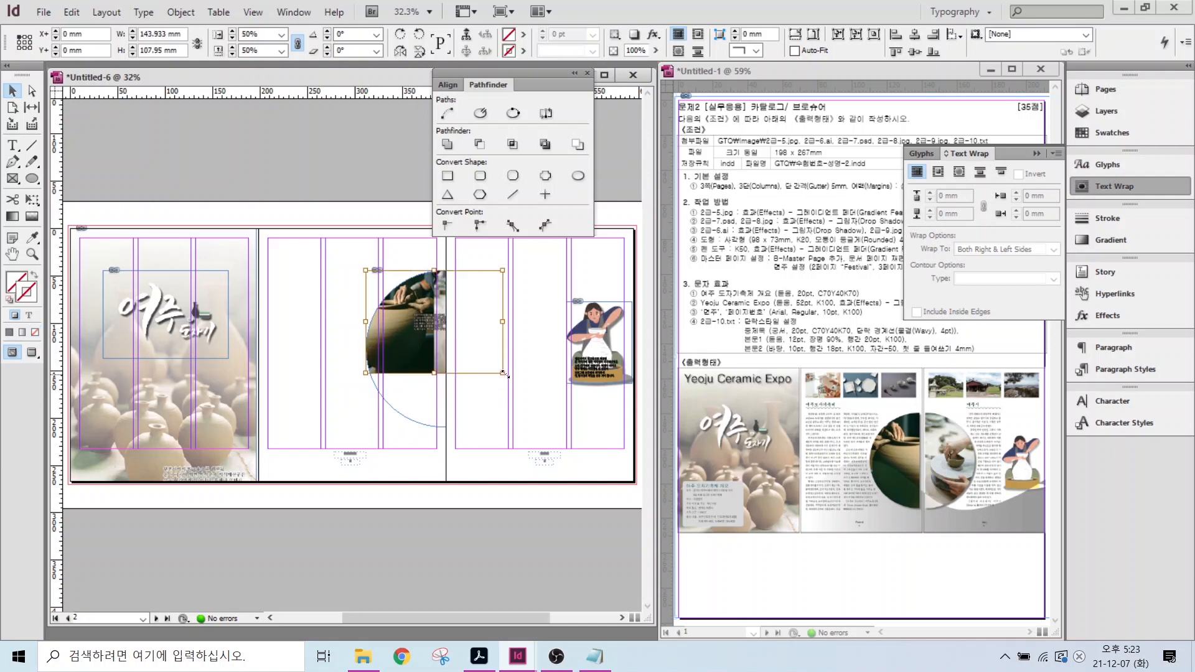
drag(503, 374, 546, 429)
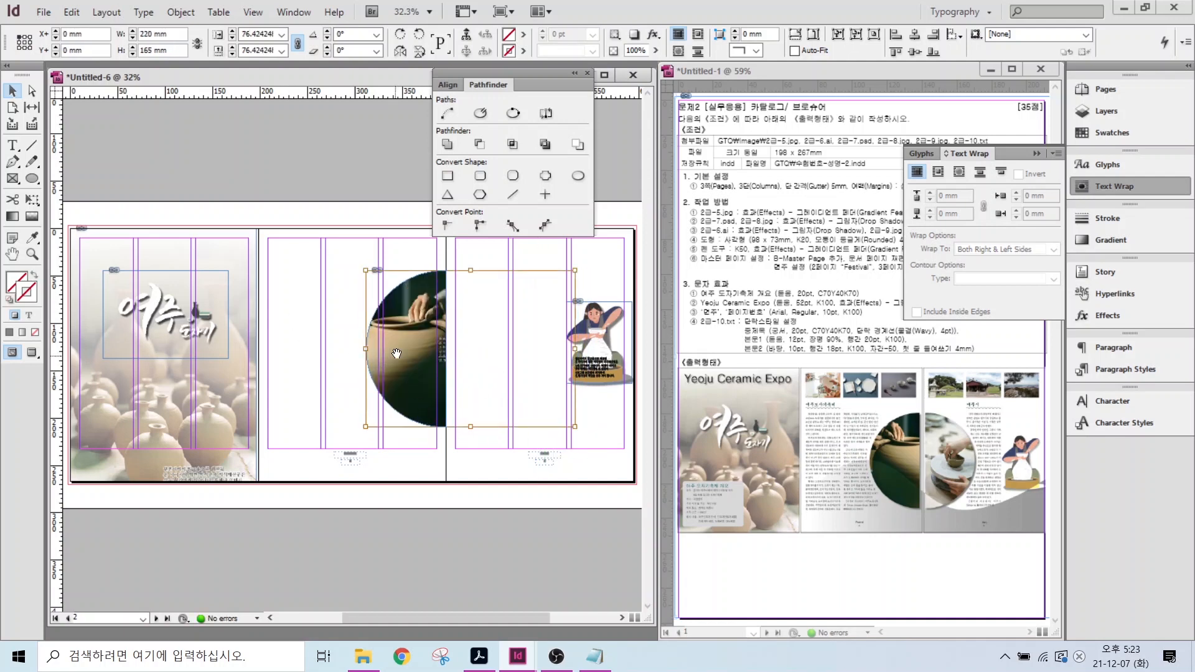
- Duplicate the half-circle, flip the copy horizontally and butt it against the left half
click(394, 317)
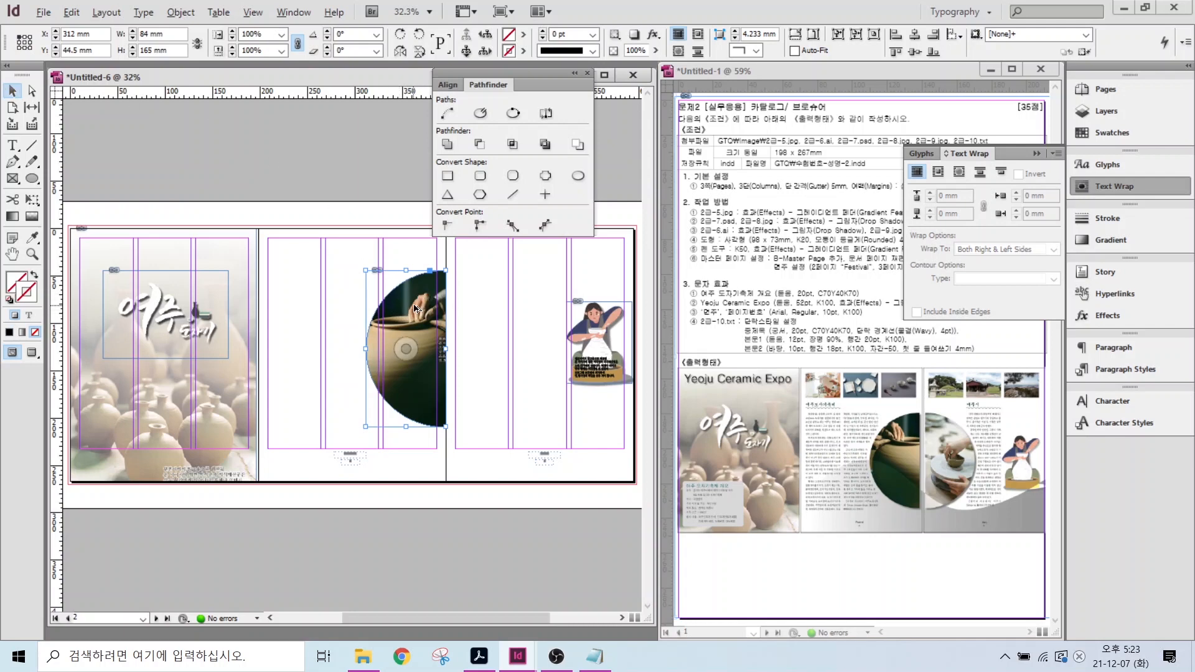
drag(415, 308, 494, 313)
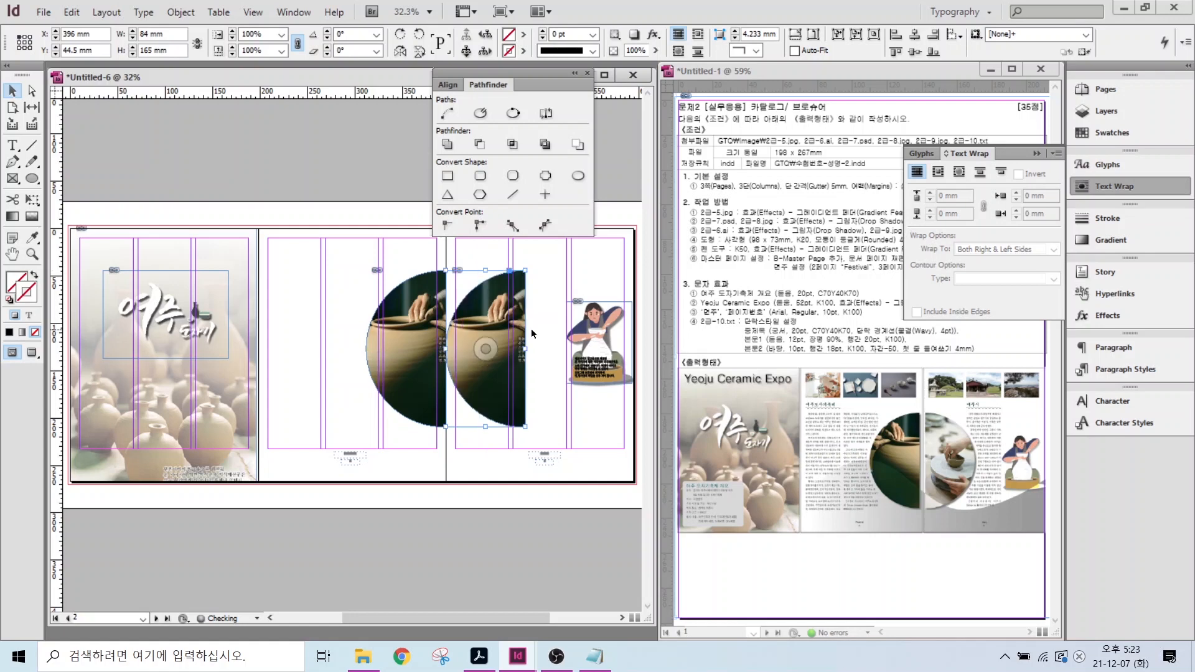
right_click(492, 306)
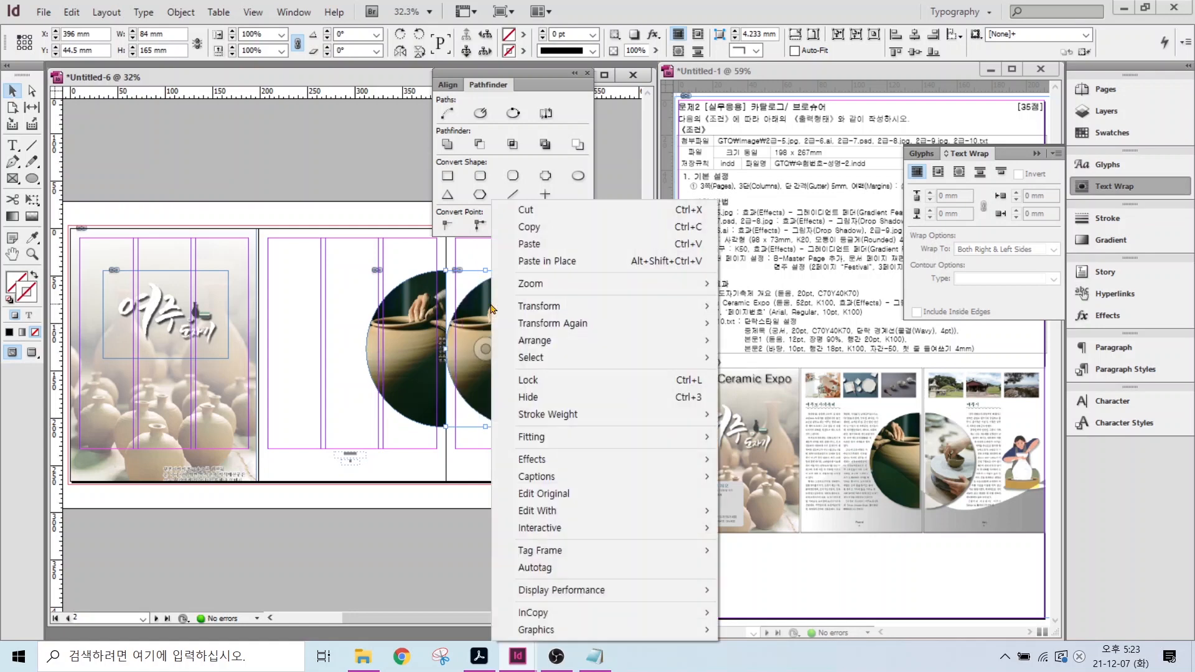
mouse_move(553, 311)
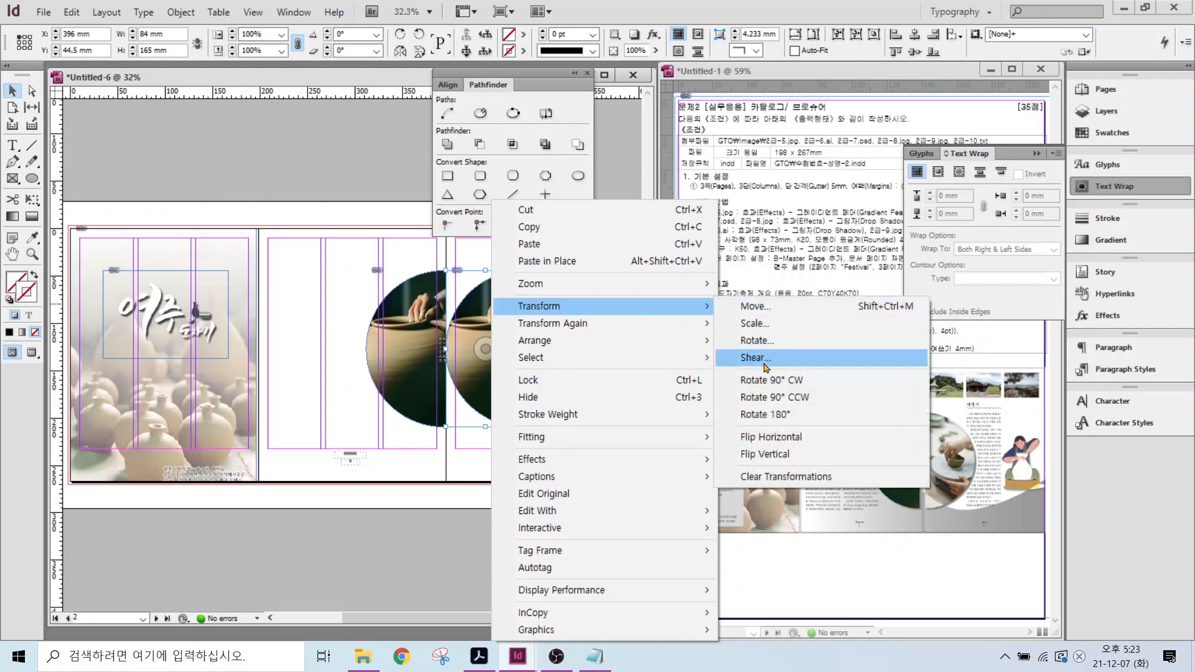
click(751, 438)
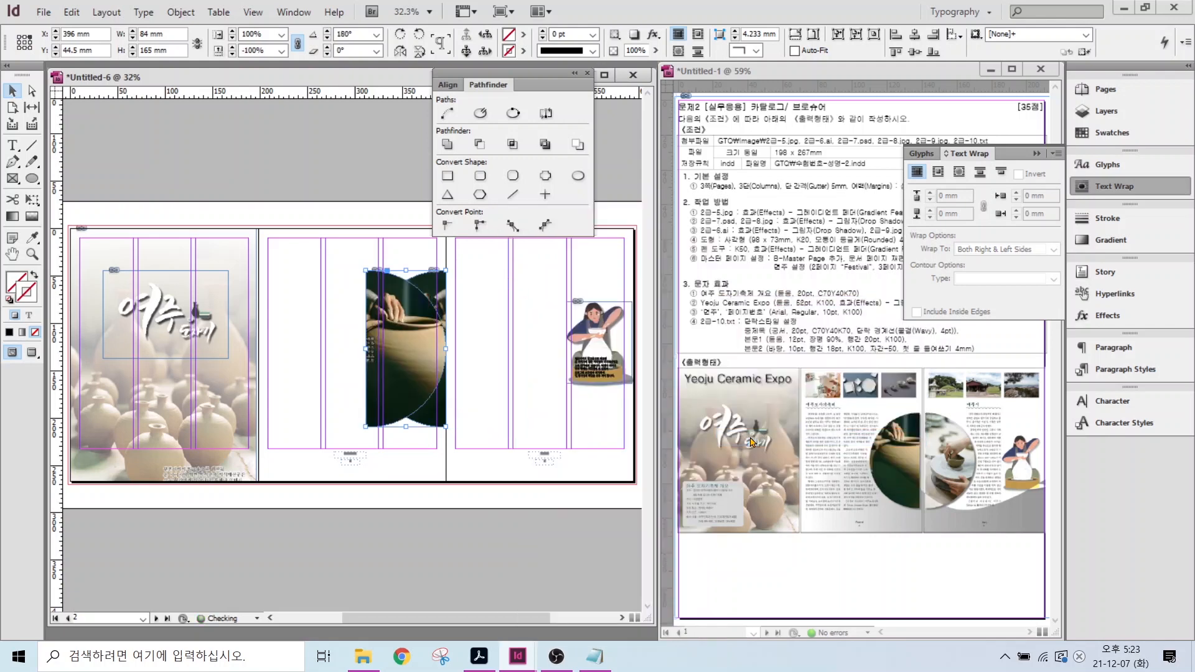
drag(393, 369, 478, 380)
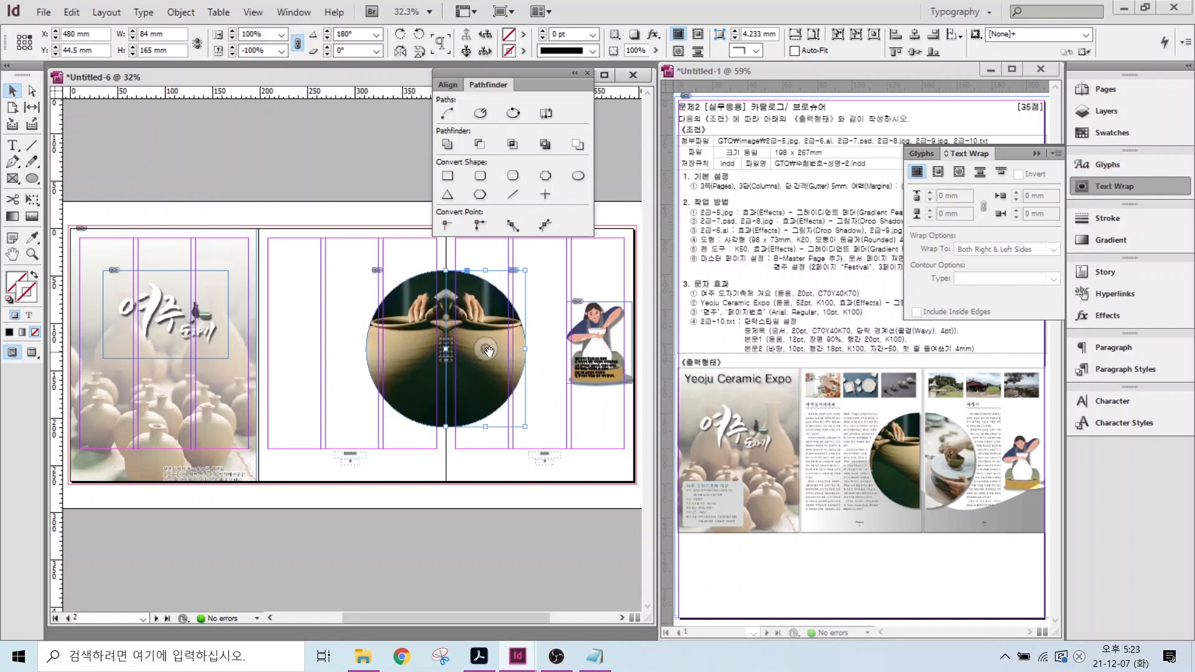
- Reposition the photo in the right half and flip that image horizontally
drag(487, 352, 566, 346)
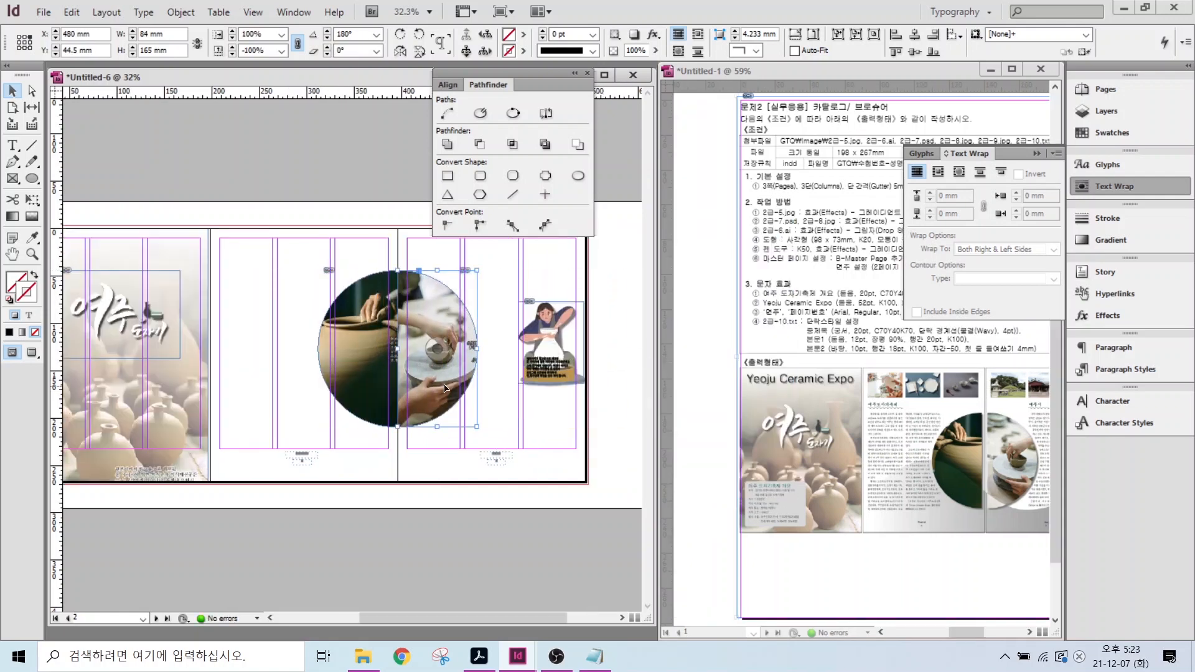
click(330, 218)
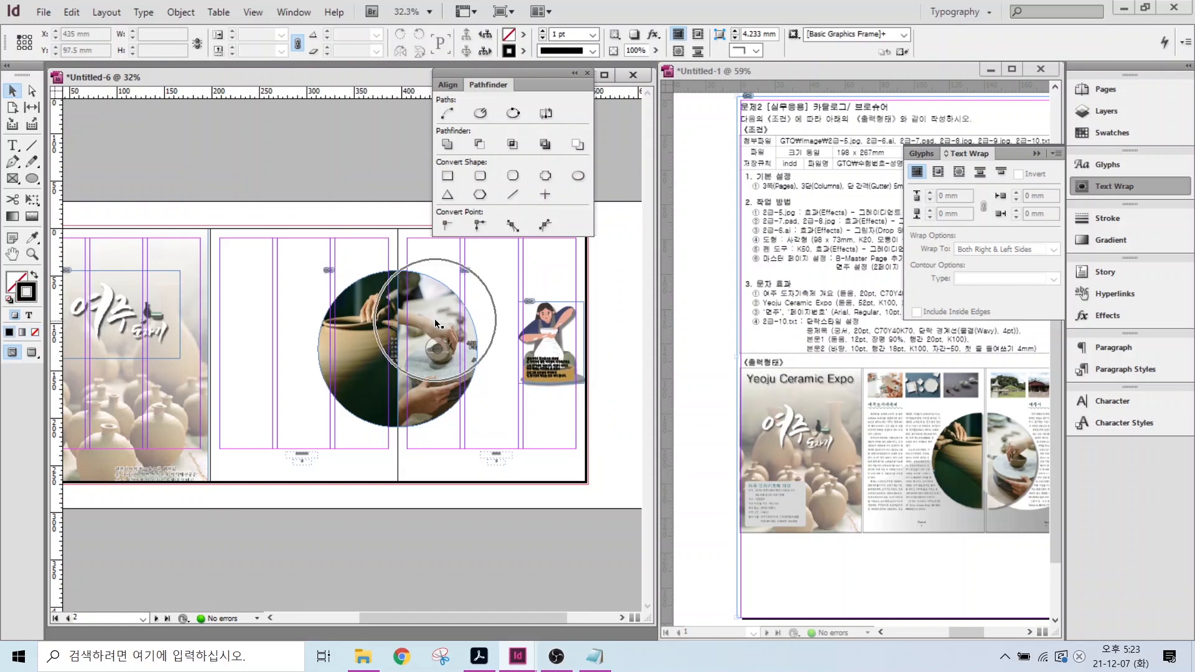
click(439, 350)
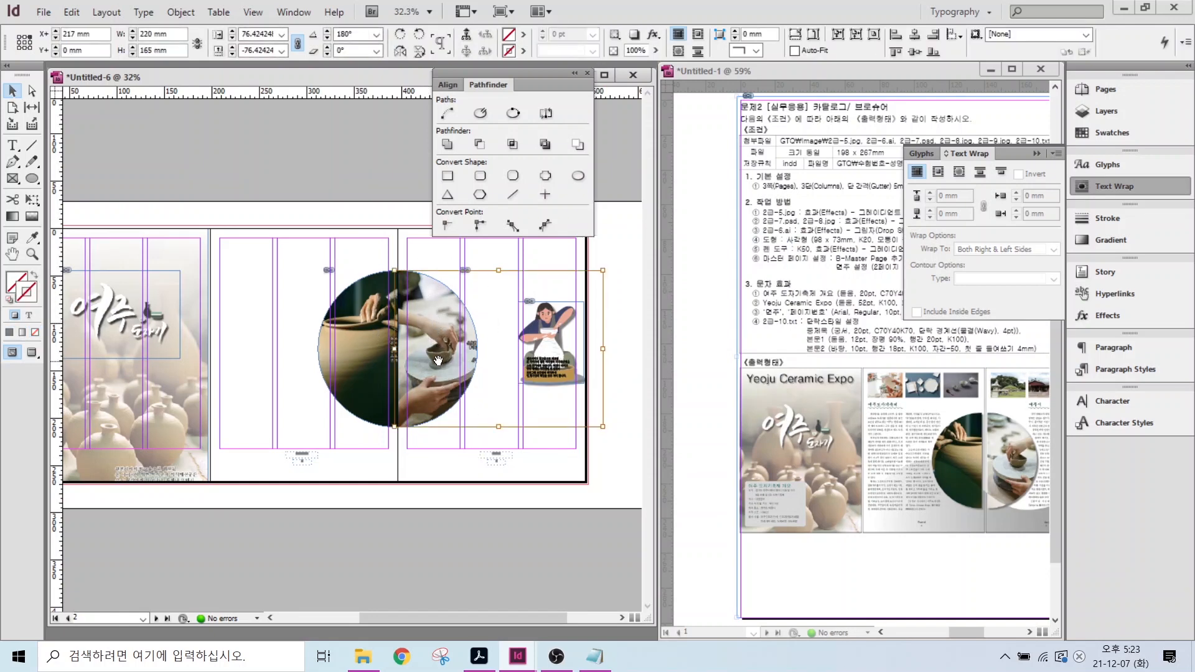
right_click(439, 360)
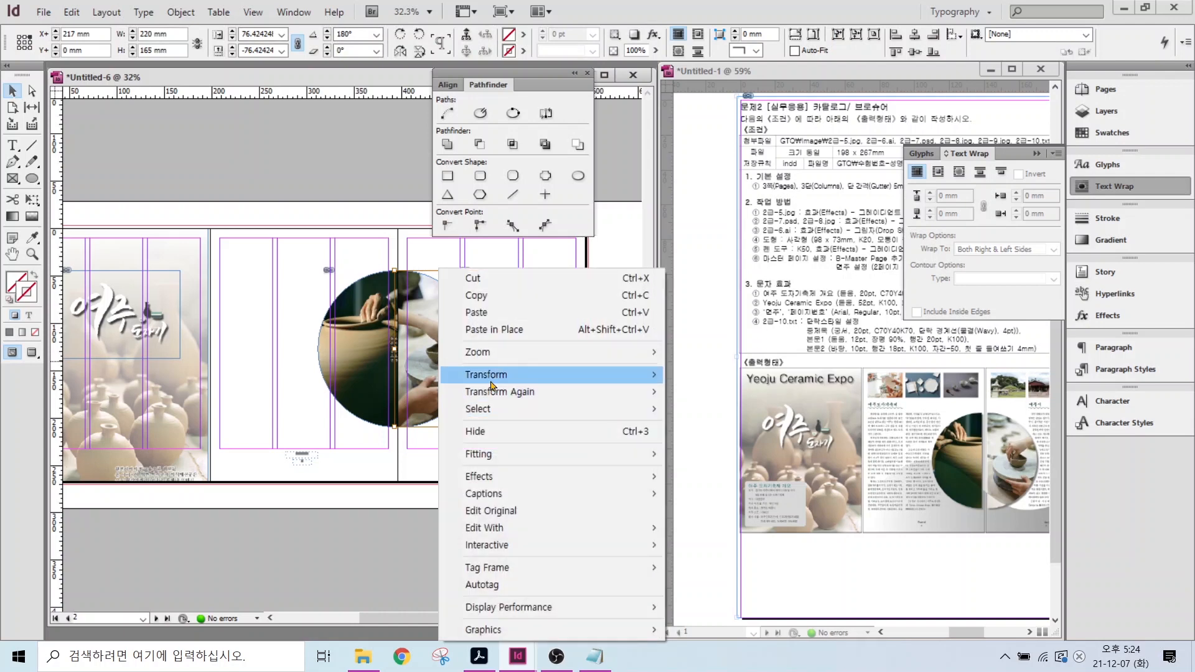
mouse_move(489, 382)
click(718, 506)
click(442, 492)
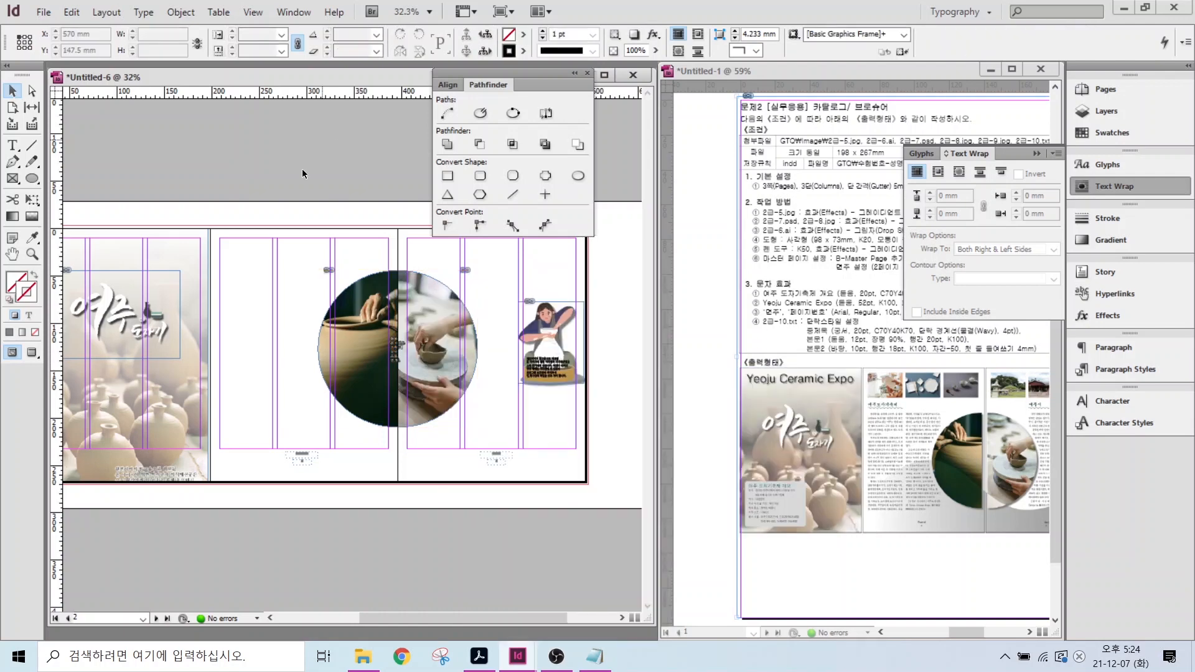
click(361, 305)
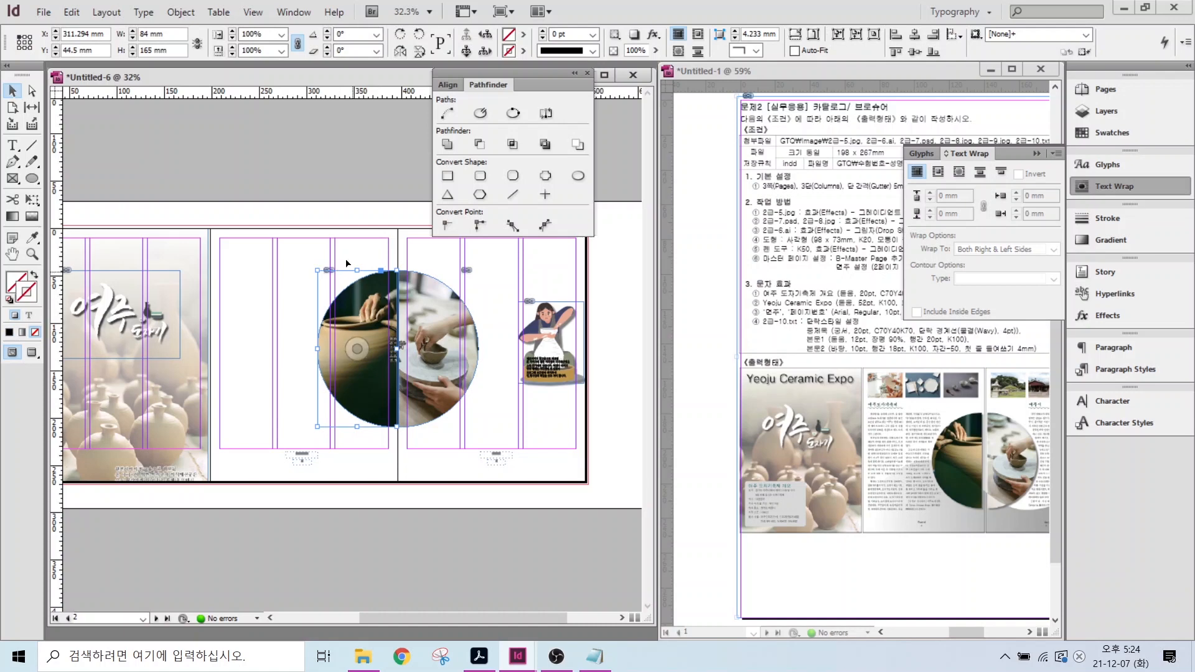
- Add a drop shadow to each photo half-circle
right_click(356, 301)
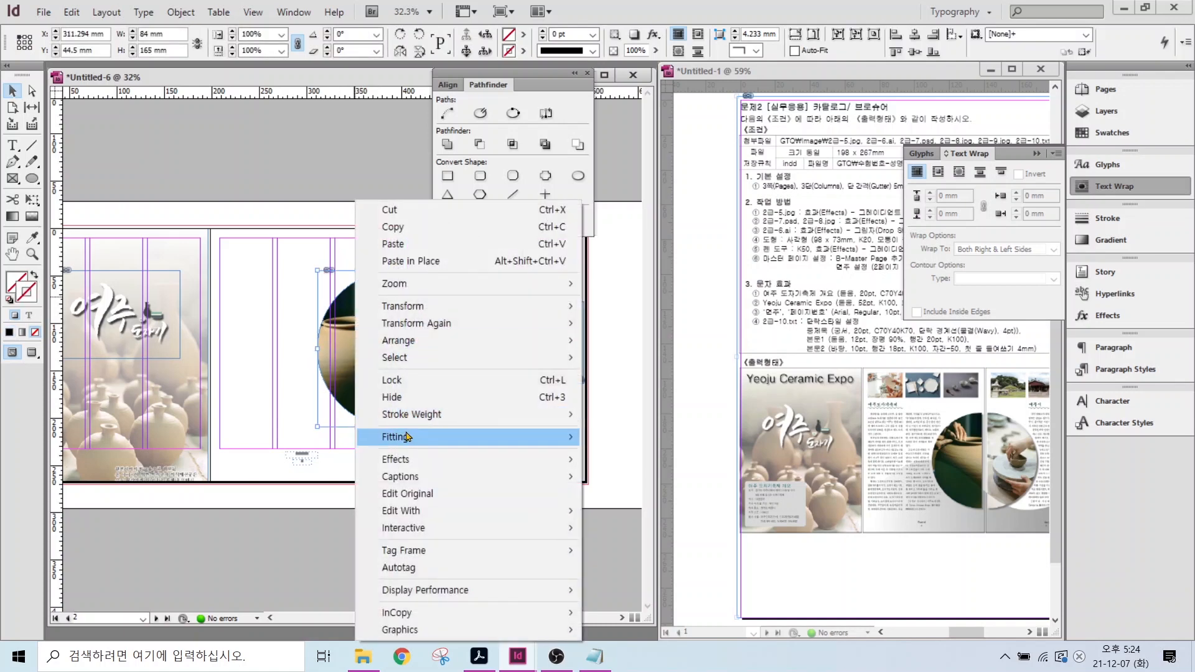
mouse_move(411, 459)
click(613, 482)
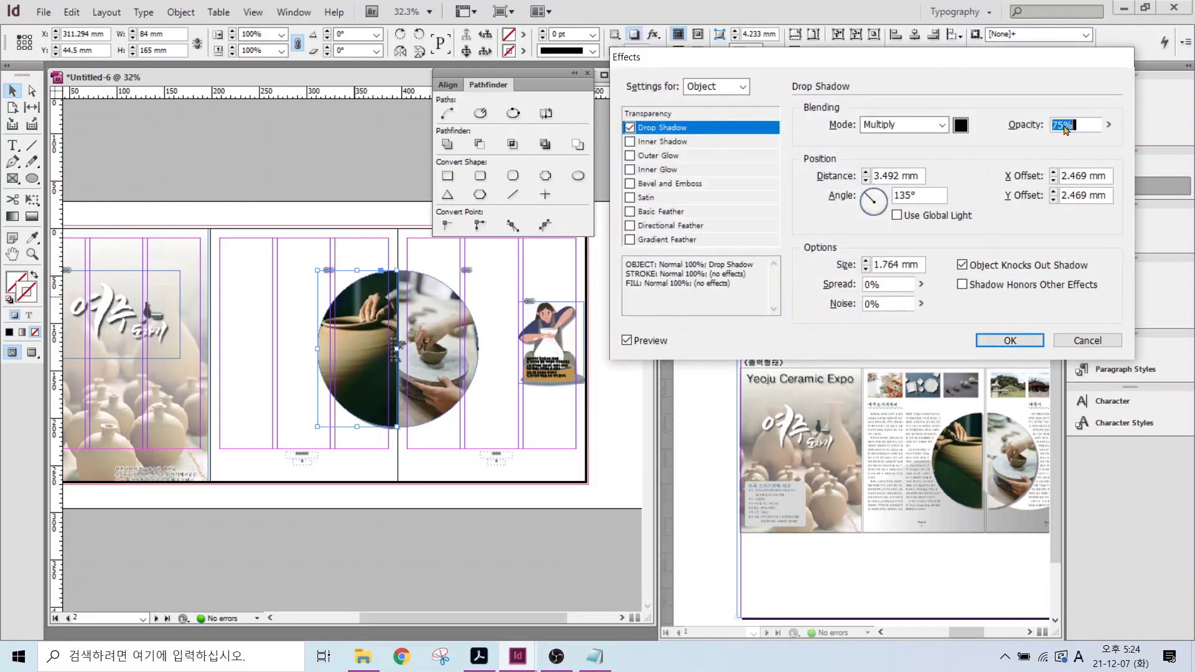
text(50)
key(Return)
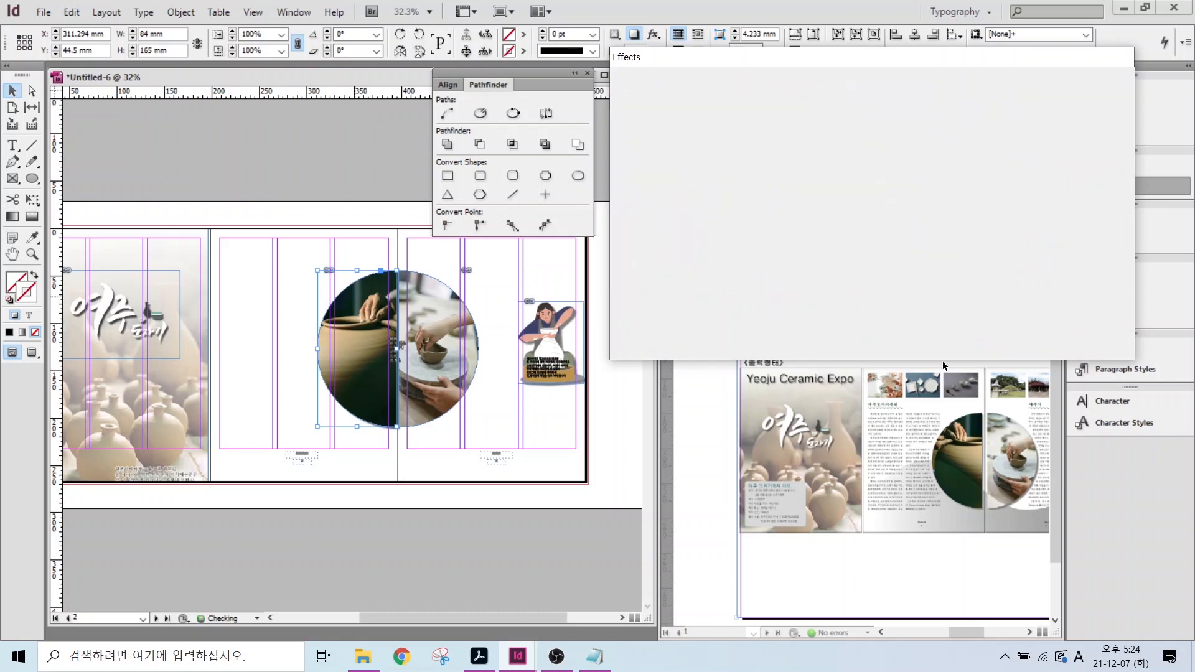
click(434, 348)
right_click(433, 349)
mouse_move(491, 459)
click(710, 482)
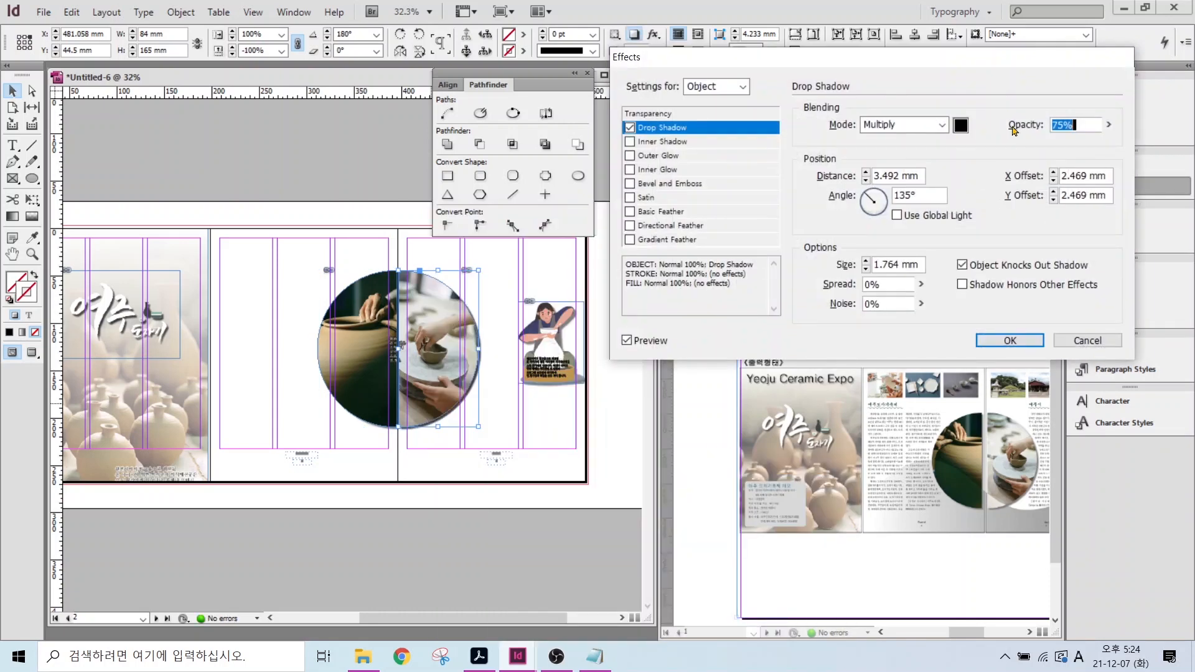
key(Return)
- Nudge the right half to leave a gap, move both halves down, and close Text Wrap
click(438, 349)
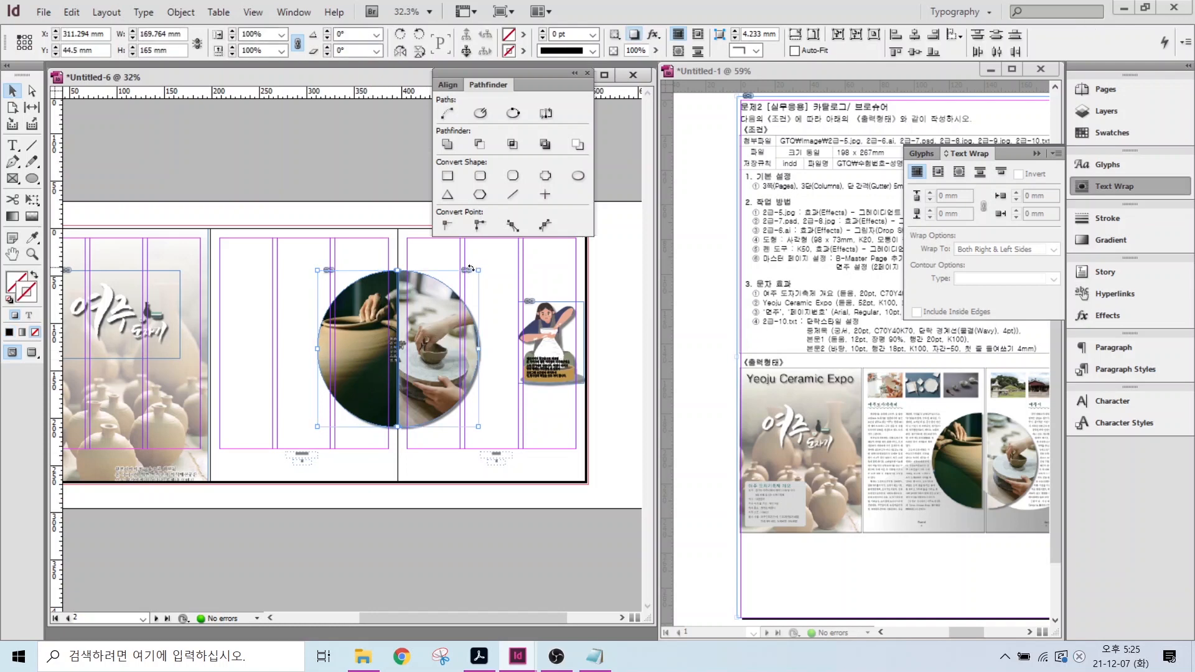
drag(458, 331, 468, 330)
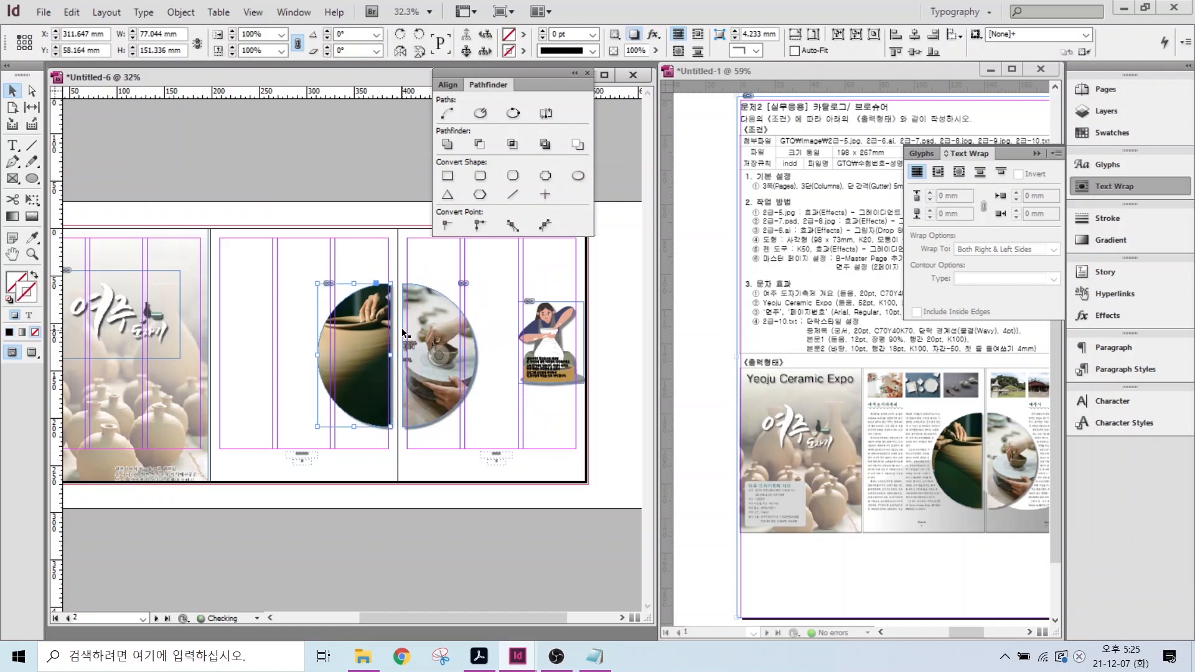
click(360, 139)
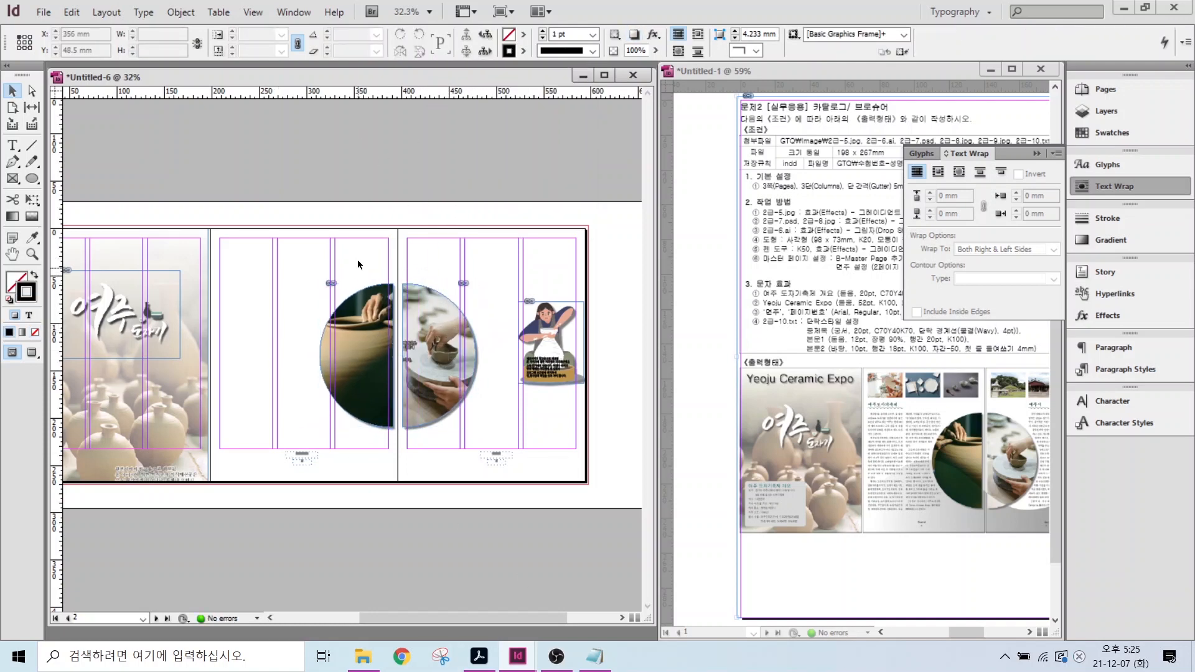
drag(357, 259, 427, 308)
click(393, 269)
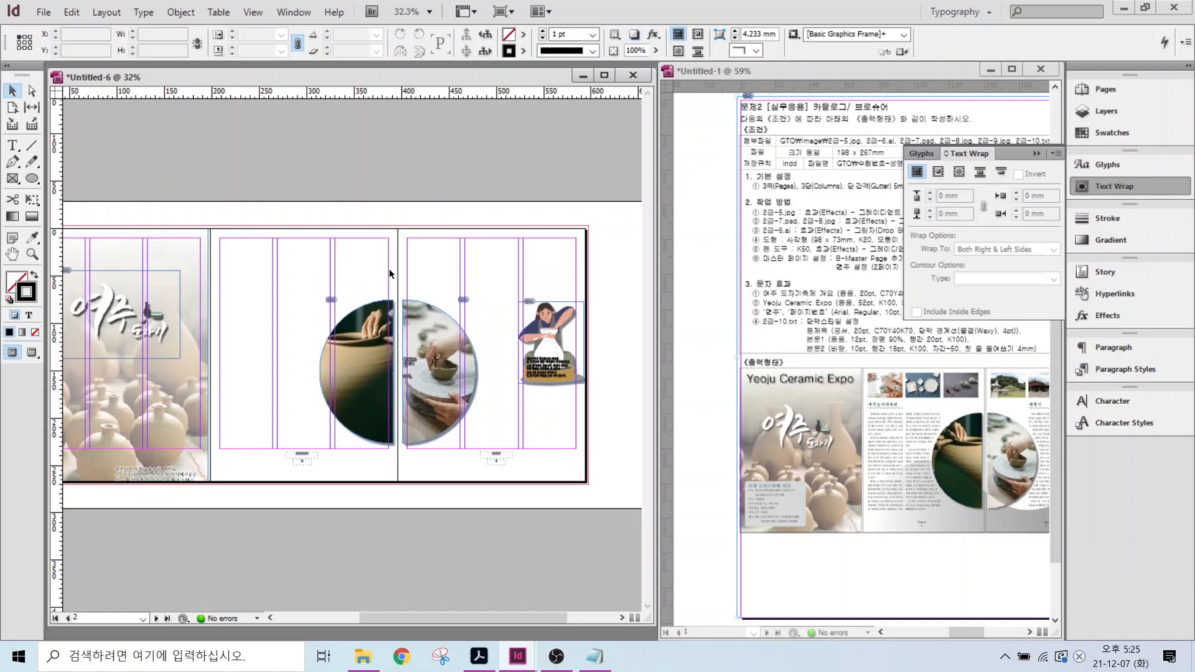
click(1078, 184)
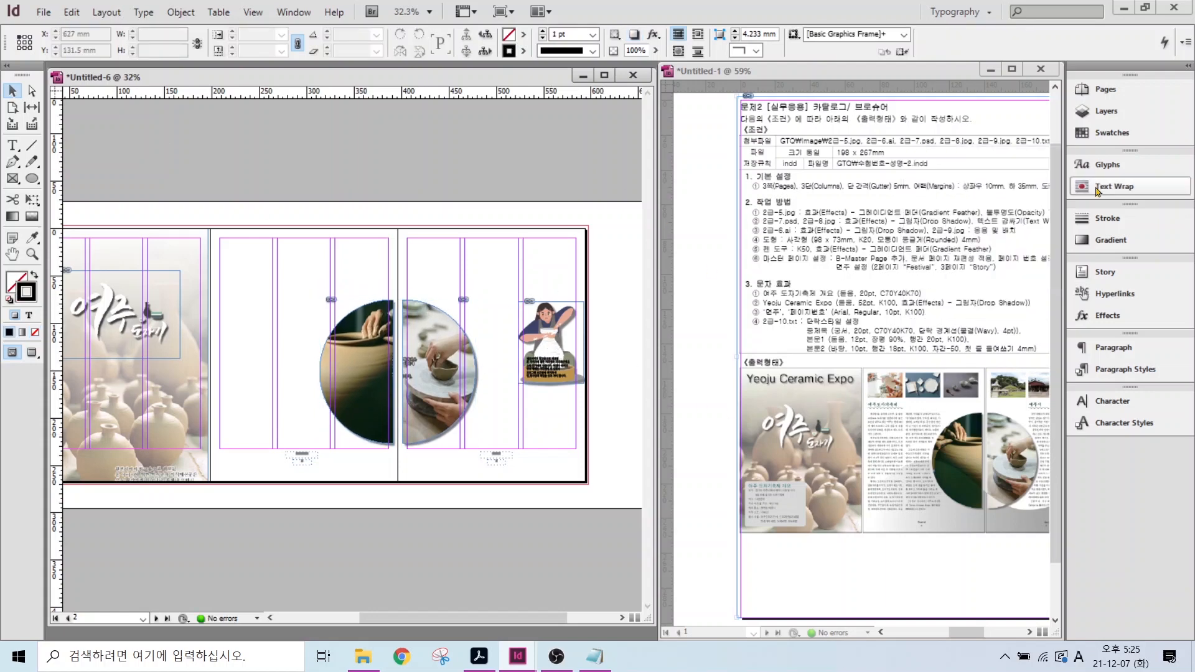
- Start placing 2급-9.jpg, then cancel out of the Place dialog
click(34, 13)
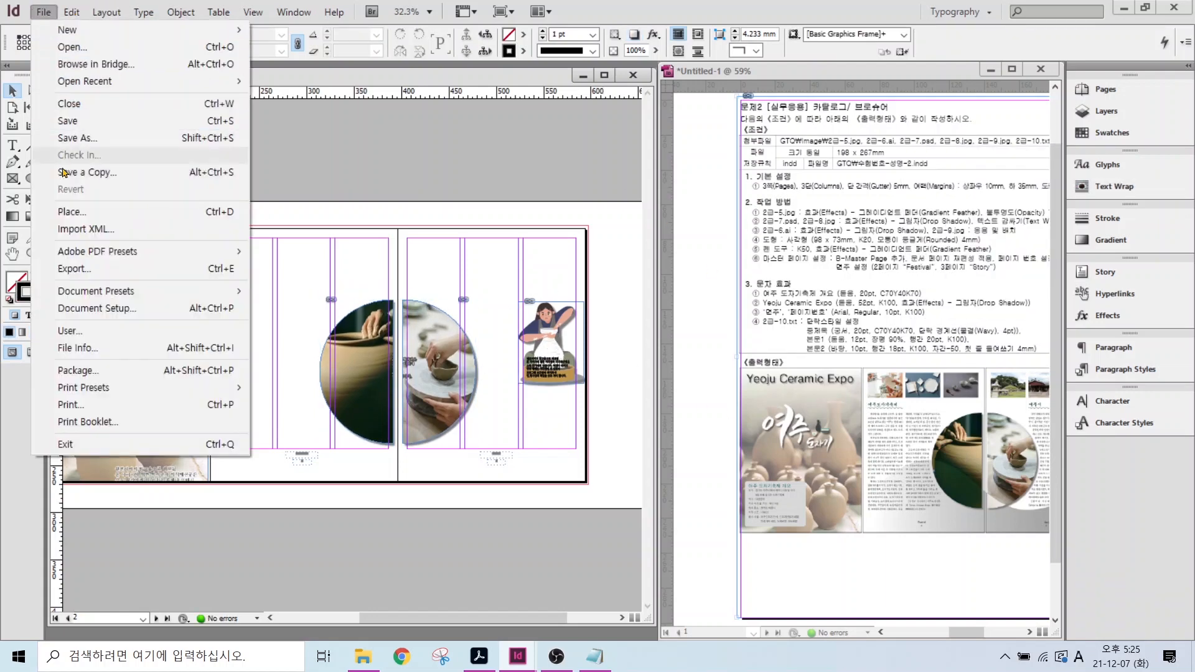
click(70, 211)
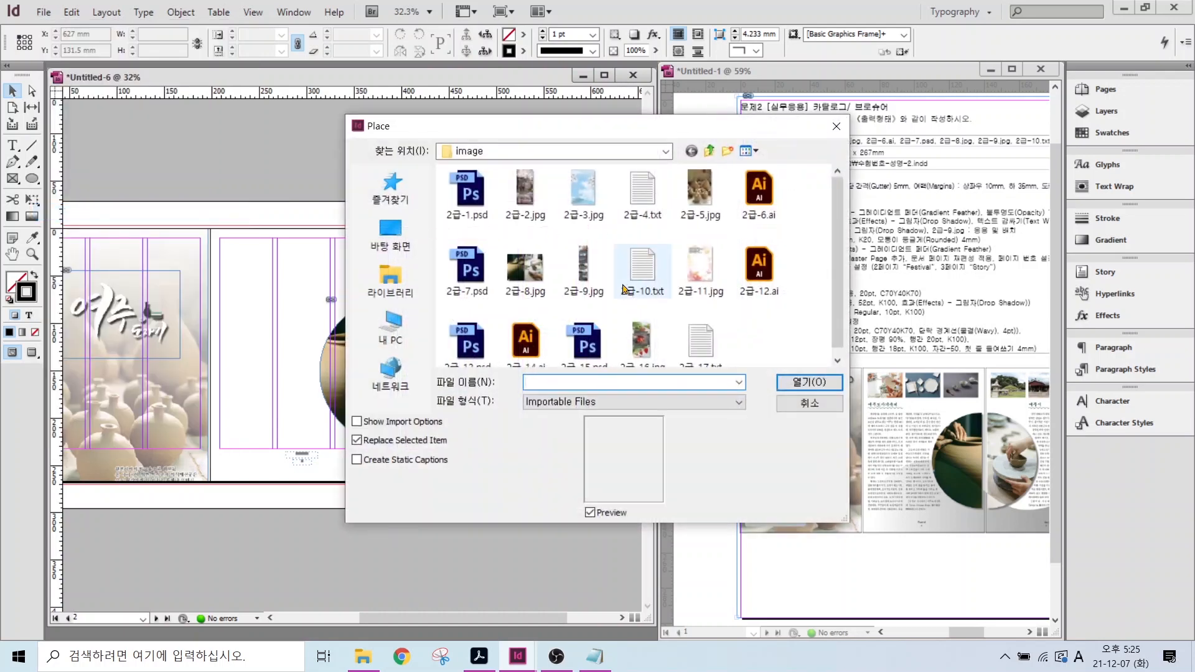
click(583, 269)
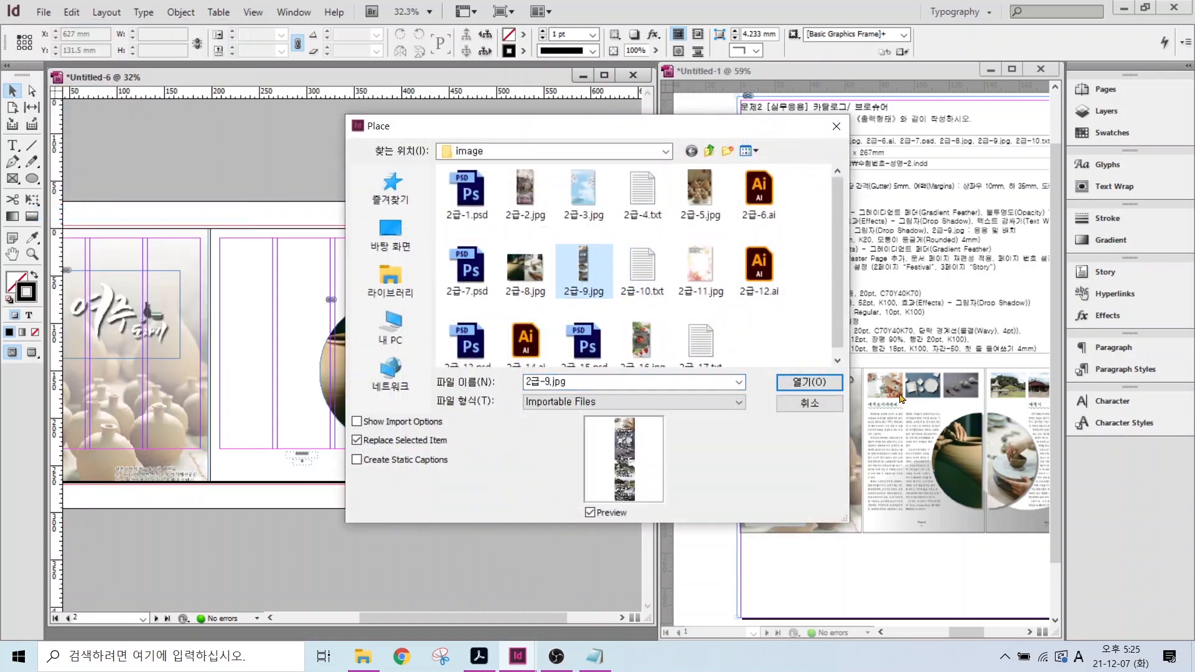
key(ctrl+2)
mouse_move(890, 370)
mouse_down()
mouse_move(908, 365)
mouse_move(868, 325)
mouse_up()
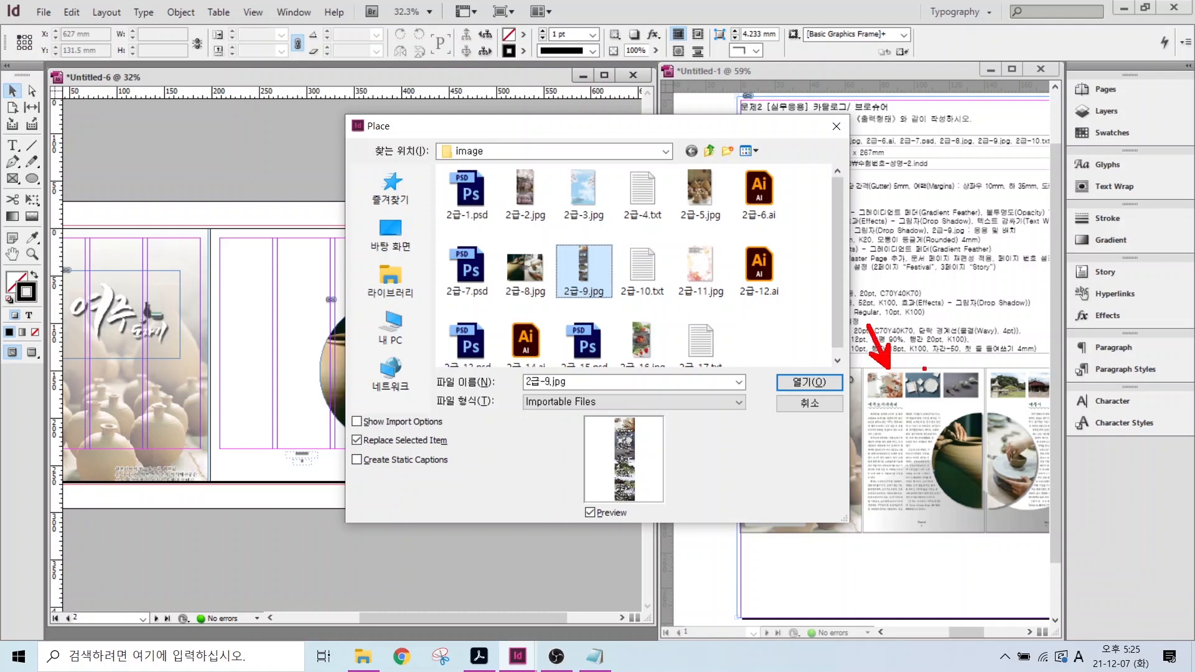
mouse_move(929, 378)
mouse_down()
mouse_move(941, 340)
mouse_move(964, 369)
mouse_move(1012, 376)
mouse_up()
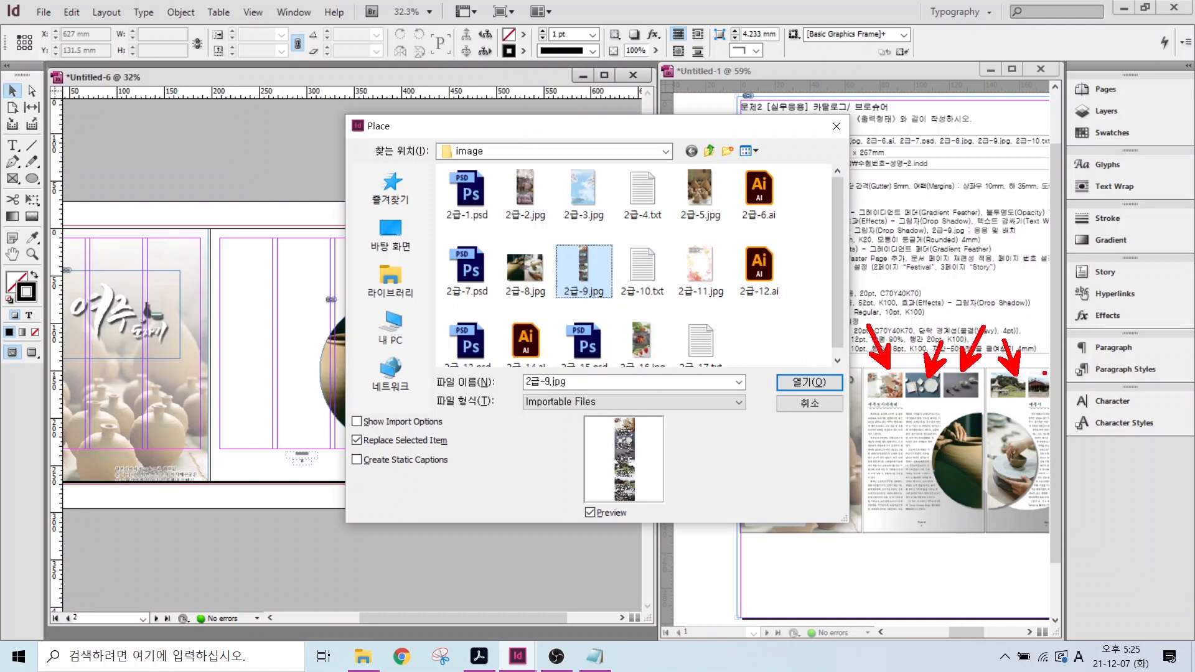
drag(1054, 338, 1043, 373)
key(Escape)
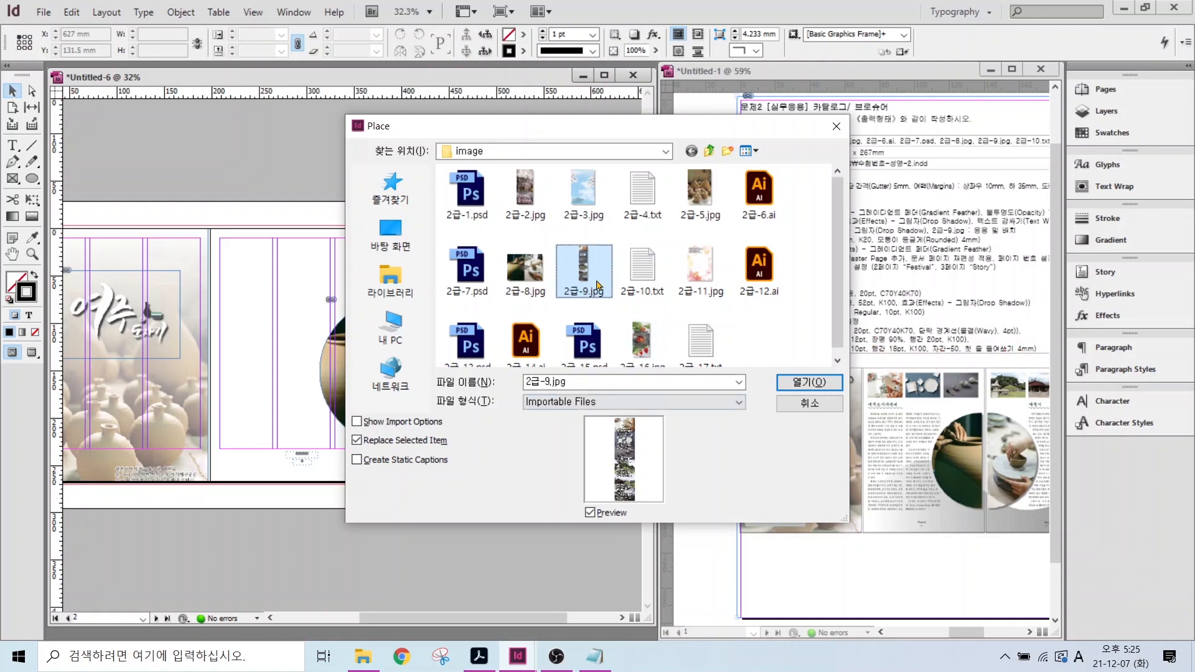
click(788, 400)
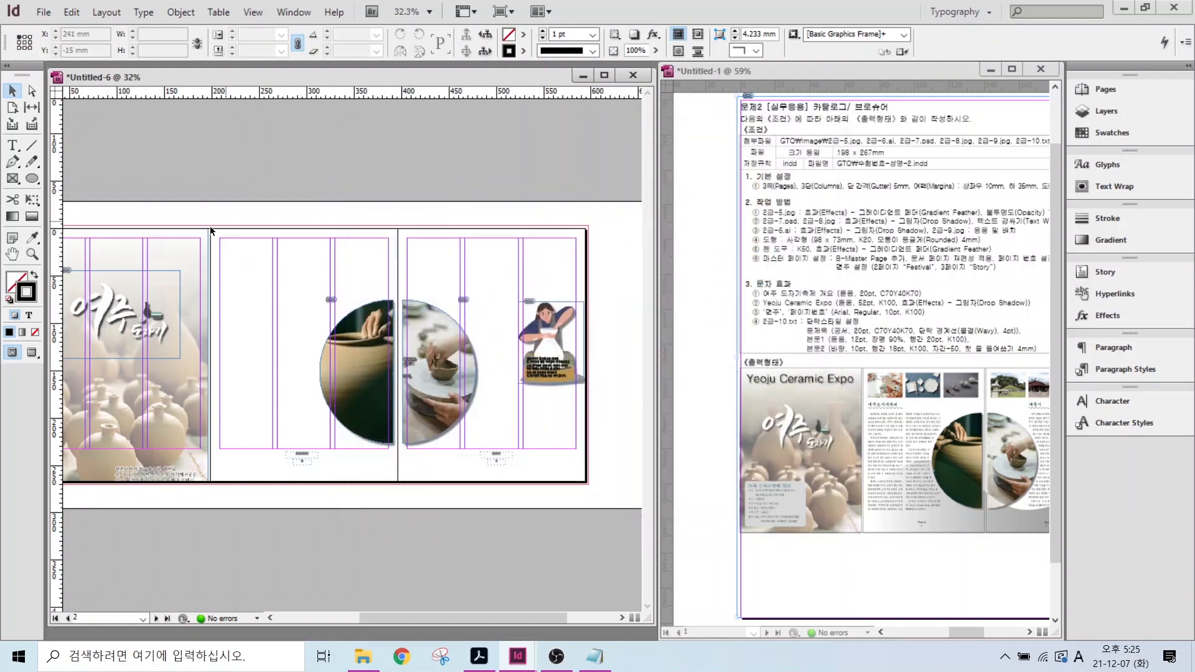
- Draw a 56 × 40 mm frame at page 2's top-left margin and place 2급-9.jpg in it
click(14, 178)
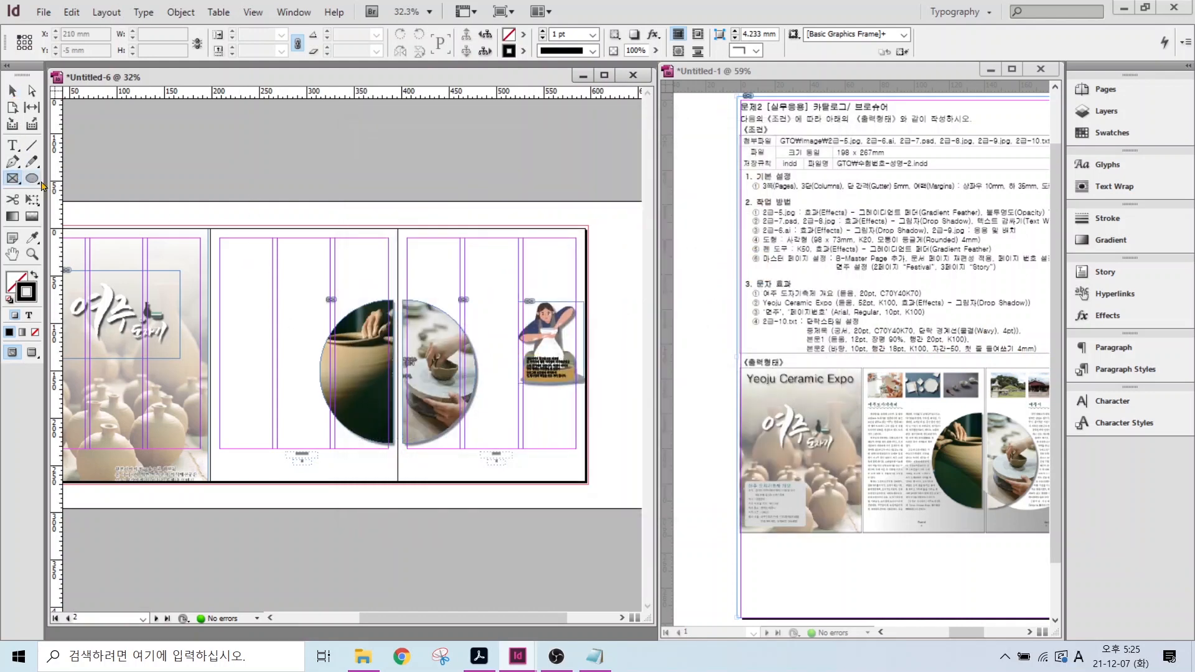
drag(219, 238, 273, 275)
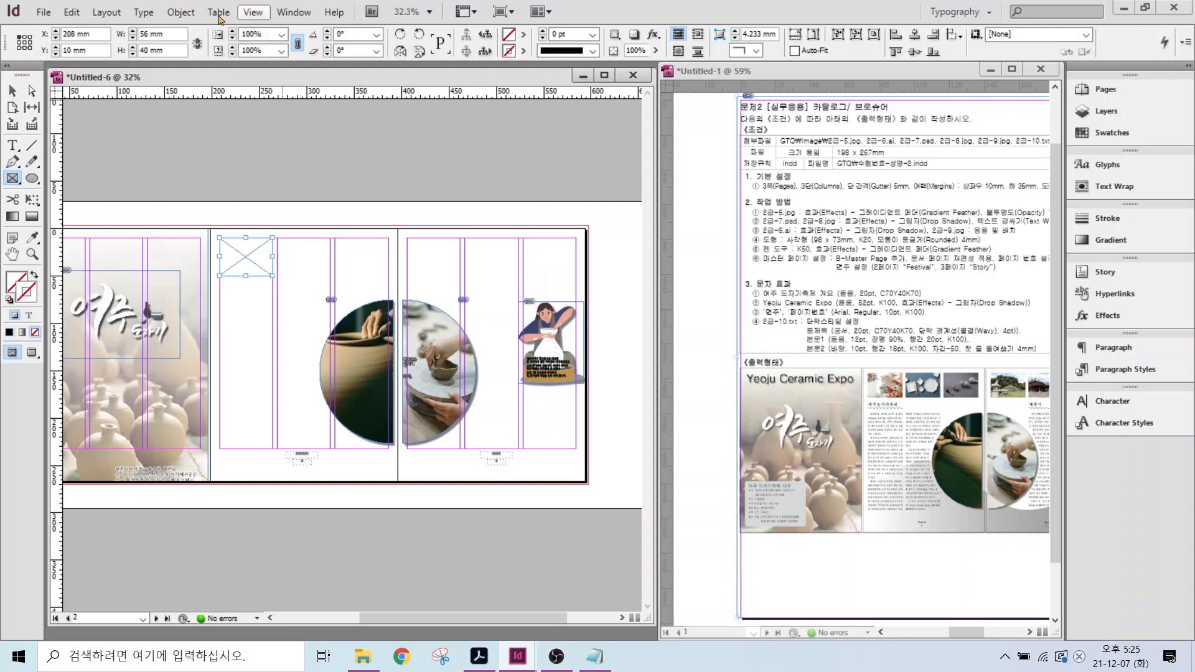
click(44, 13)
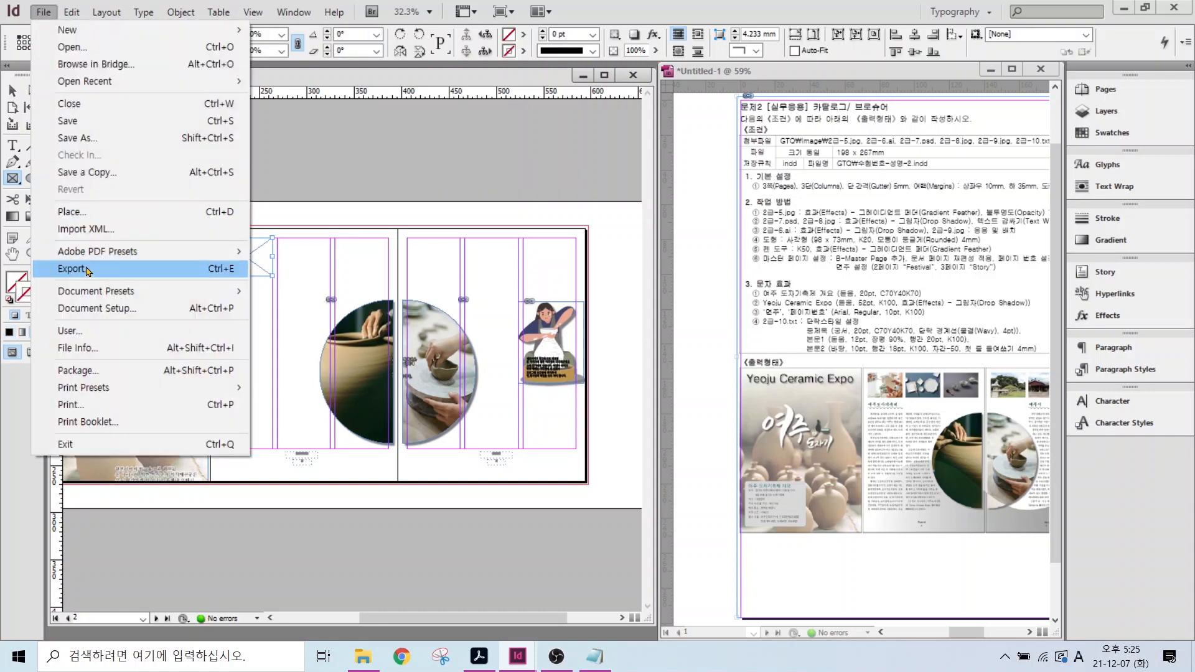
click(73, 212)
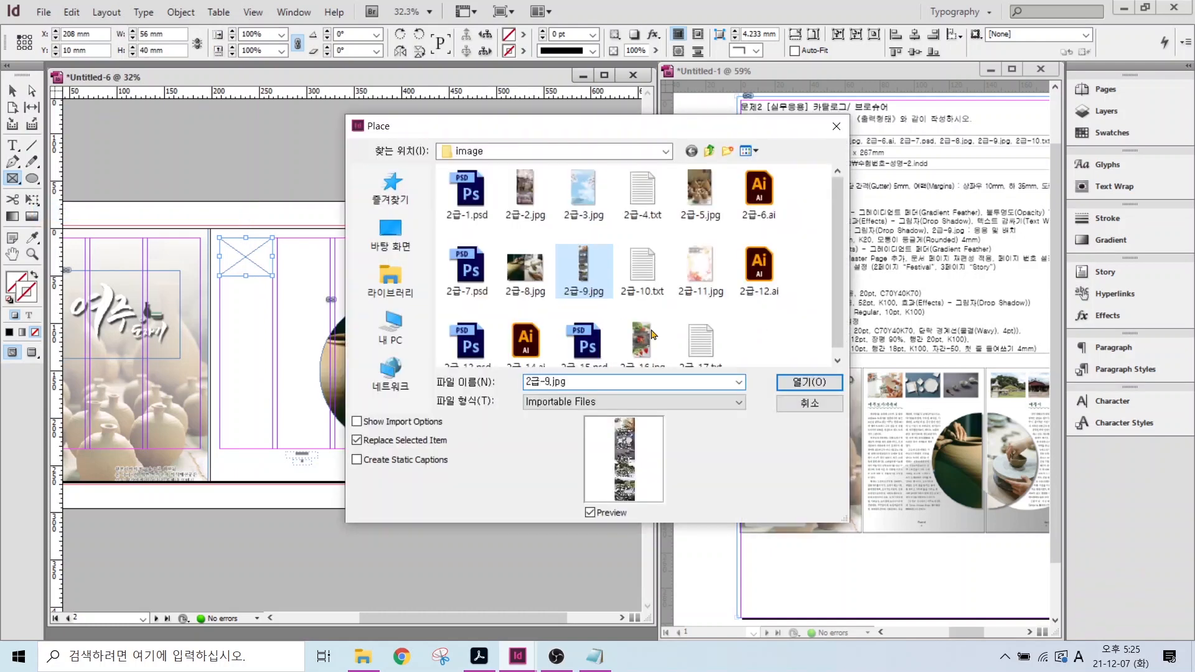
click(809, 385)
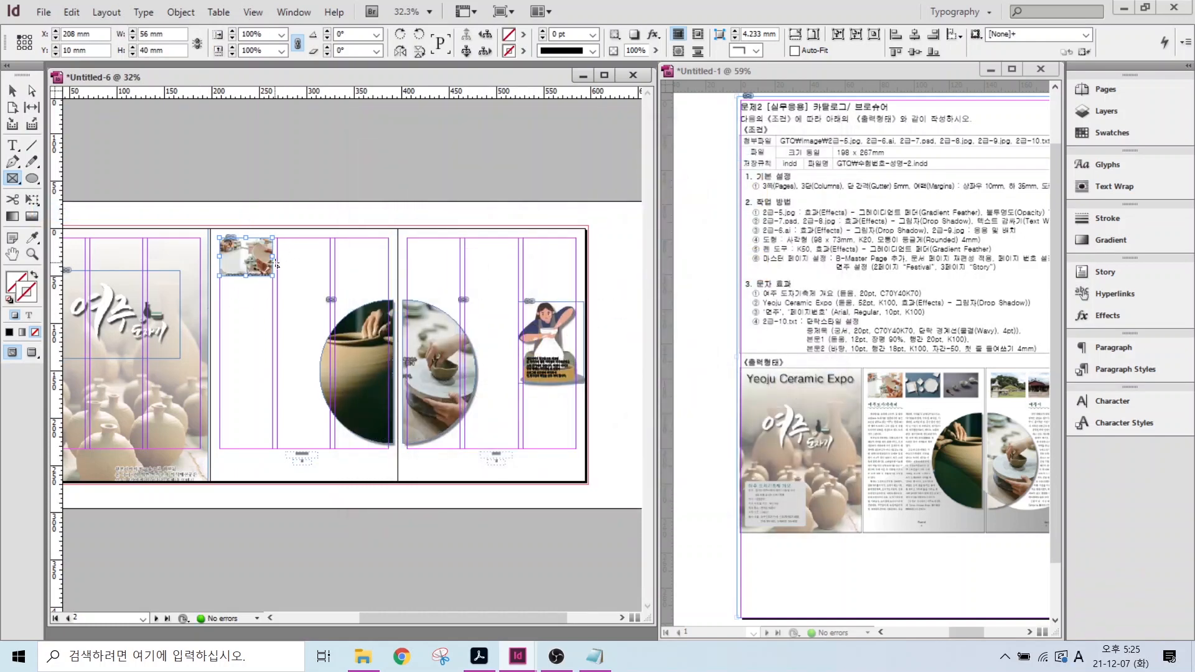
- Alt-drag copies of the image frame into the remaining columns of pages 2 and 3
scroll(375, 329, up, 3)
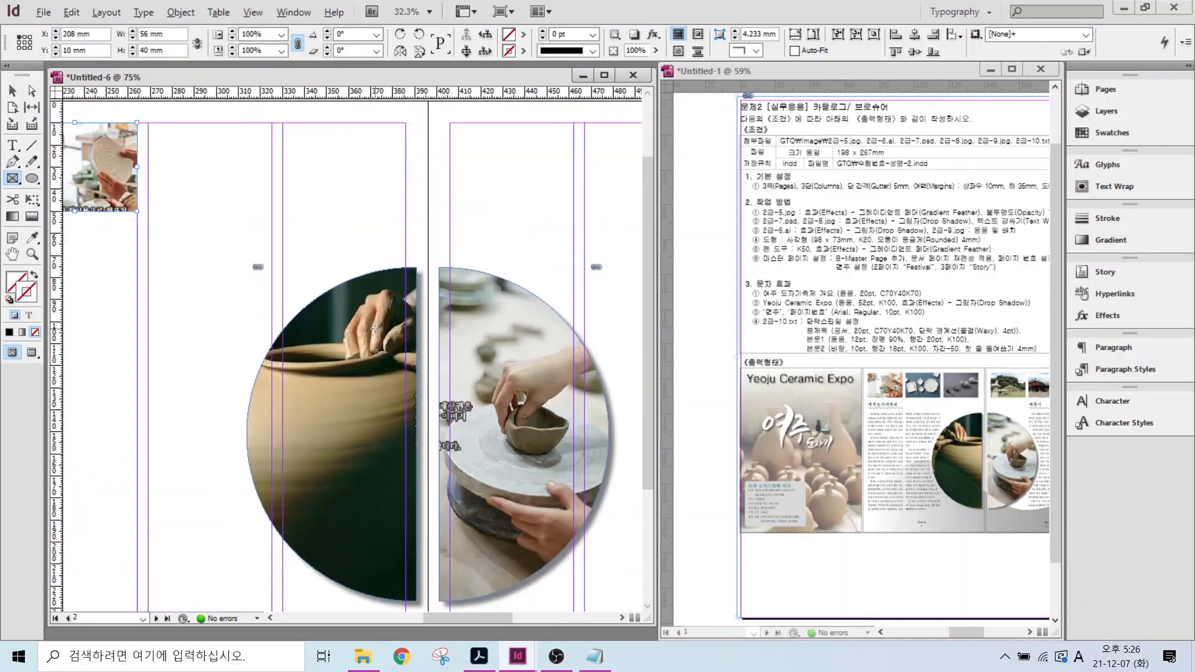
scroll(375, 328, down, 1)
key(alt)
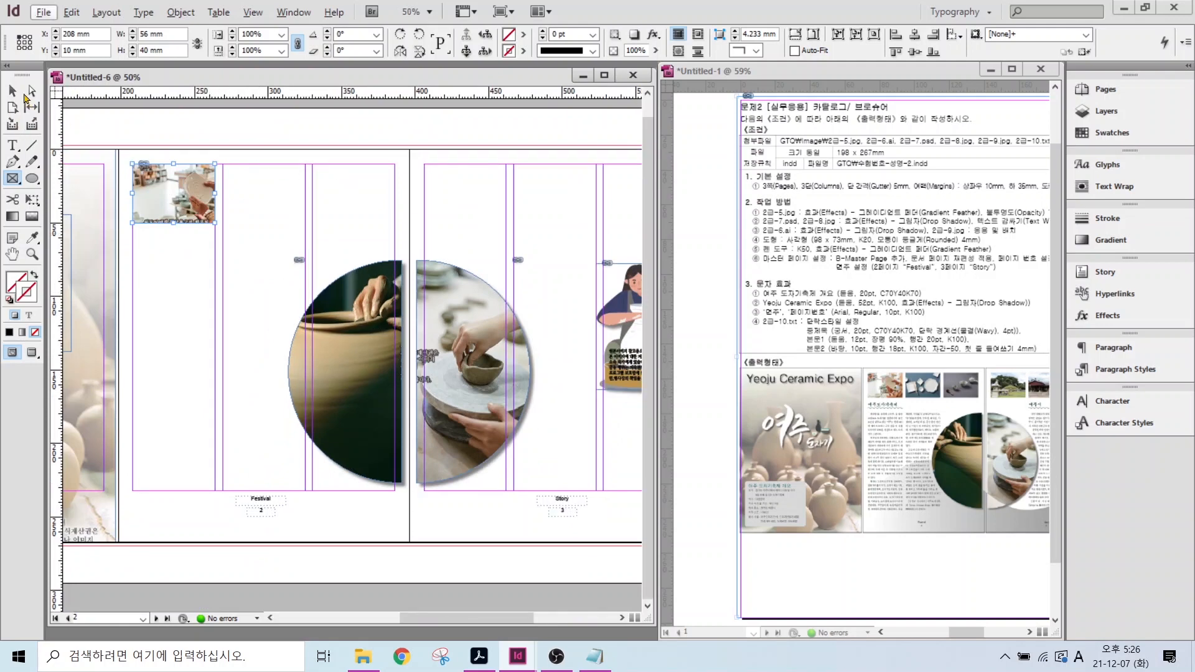
click(12, 91)
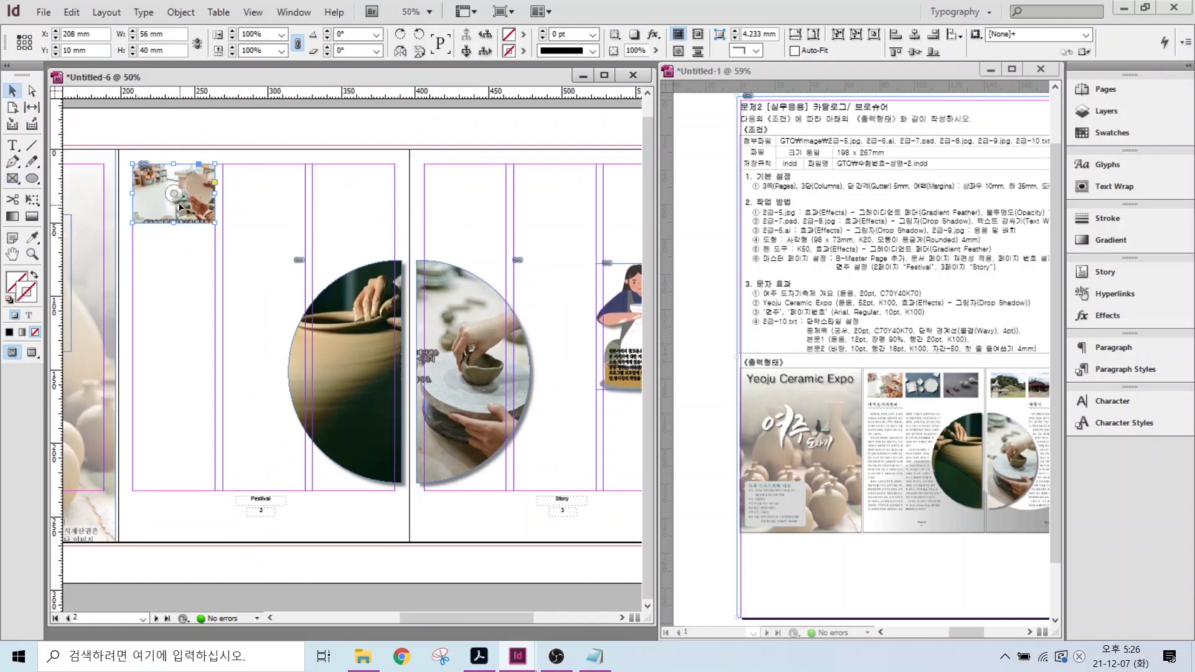
drag(189, 215, 331, 225)
drag(330, 225, 421, 226)
drag(420, 226, 453, 225)
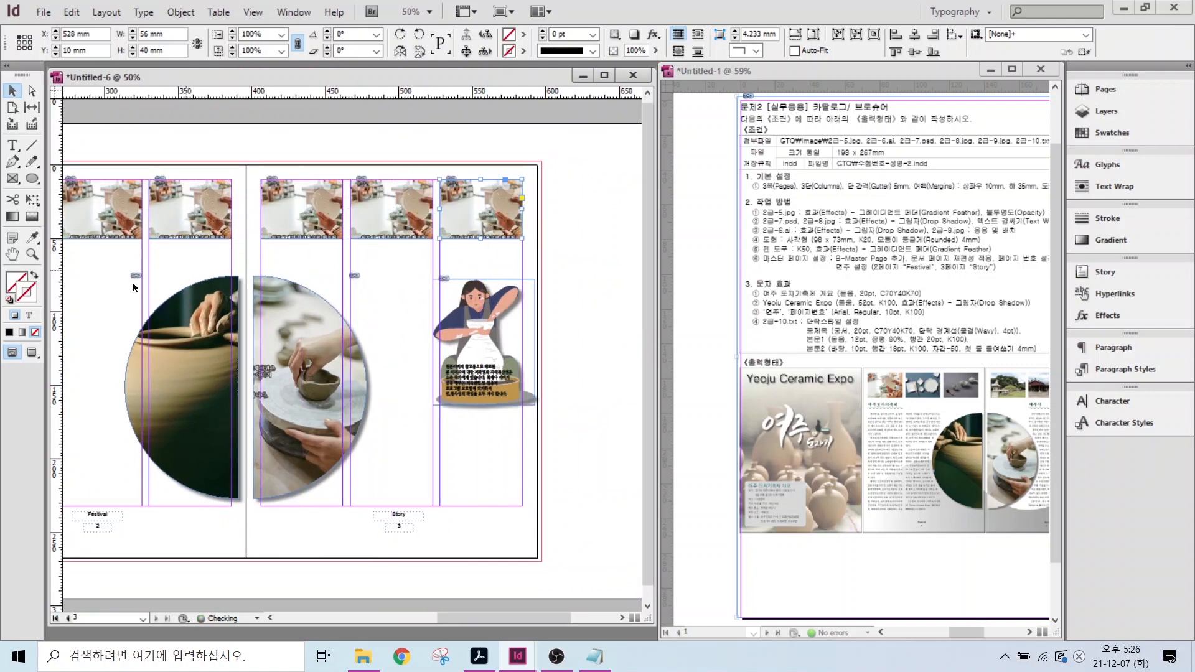
drag(132, 283, 269, 284)
- Shift each copy's content to show a different photo, including the pagoda
click(243, 225)
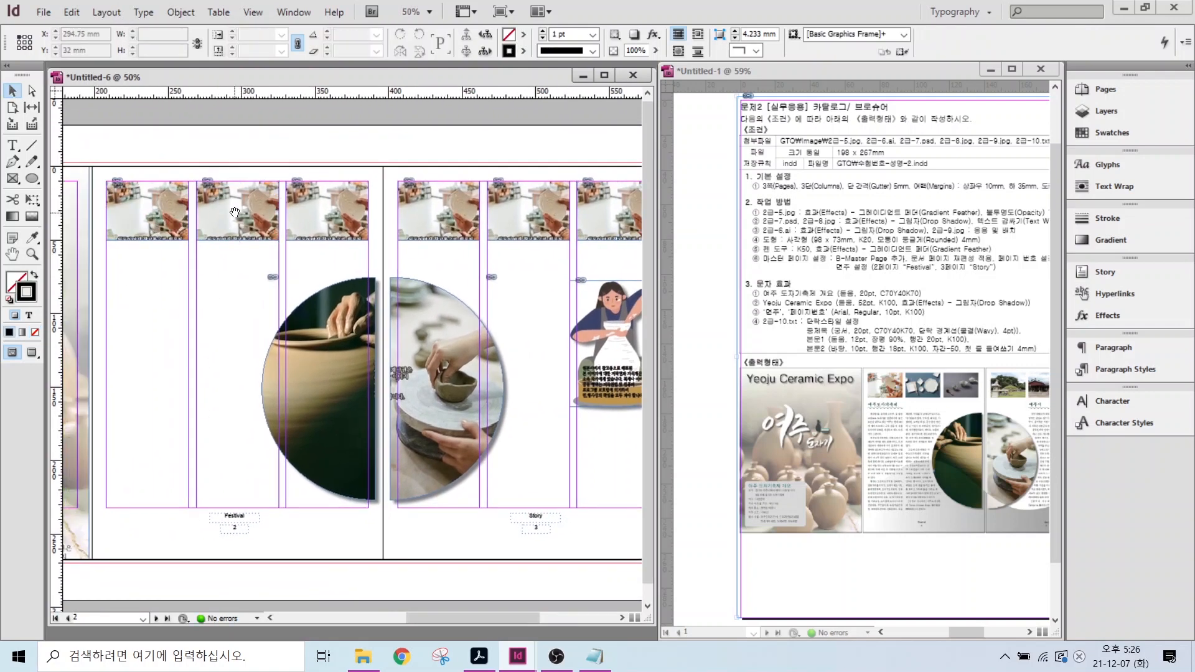
drag(237, 212, 321, 156)
drag(438, 208, 520, 141)
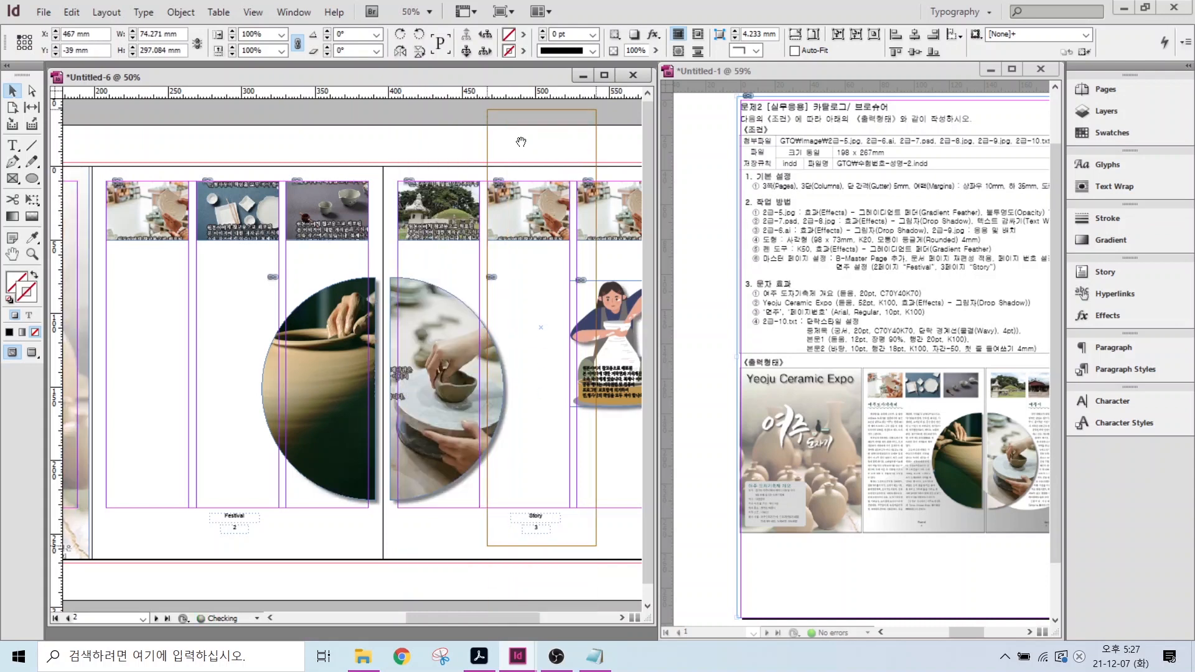
drag(527, 390, 529, 157)
scroll(527, 279, right, 3)
drag(543, 241, 509, 210)
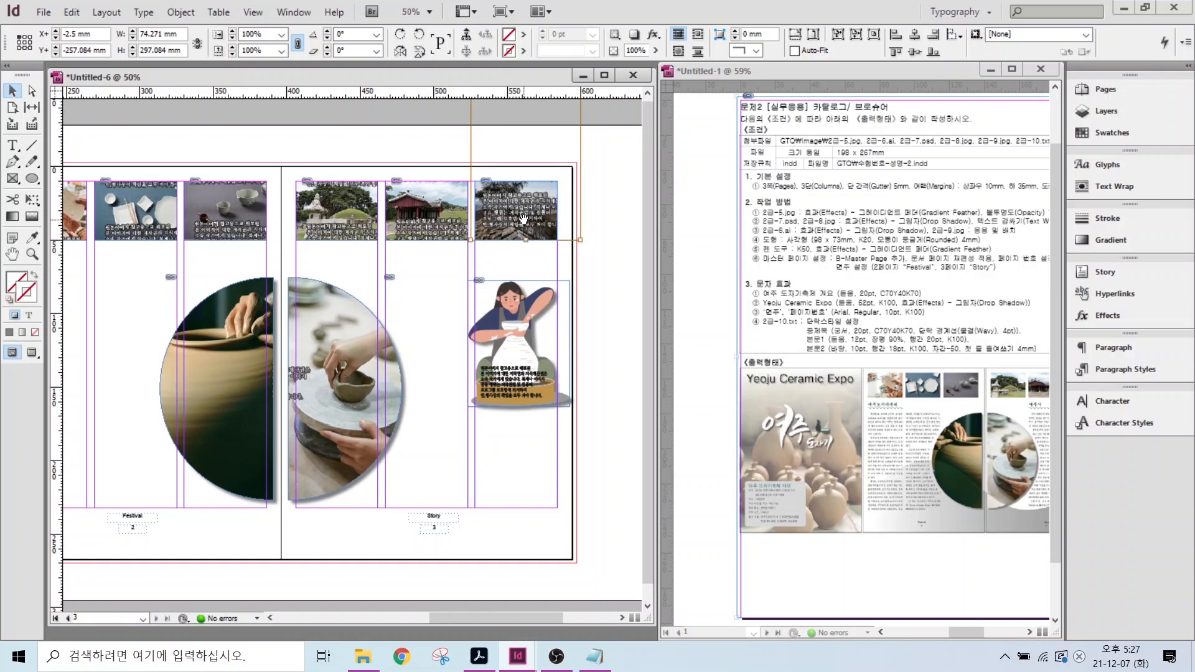
key(Down)
key(Down)
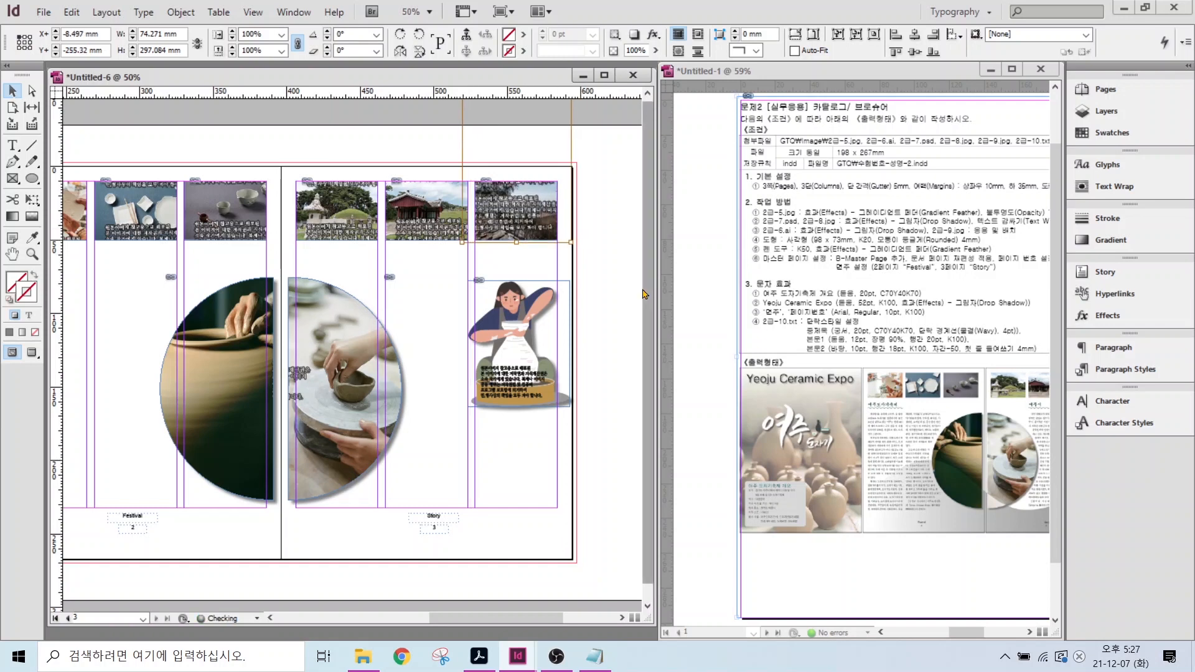
click(496, 546)
drag(228, 442, 304, 444)
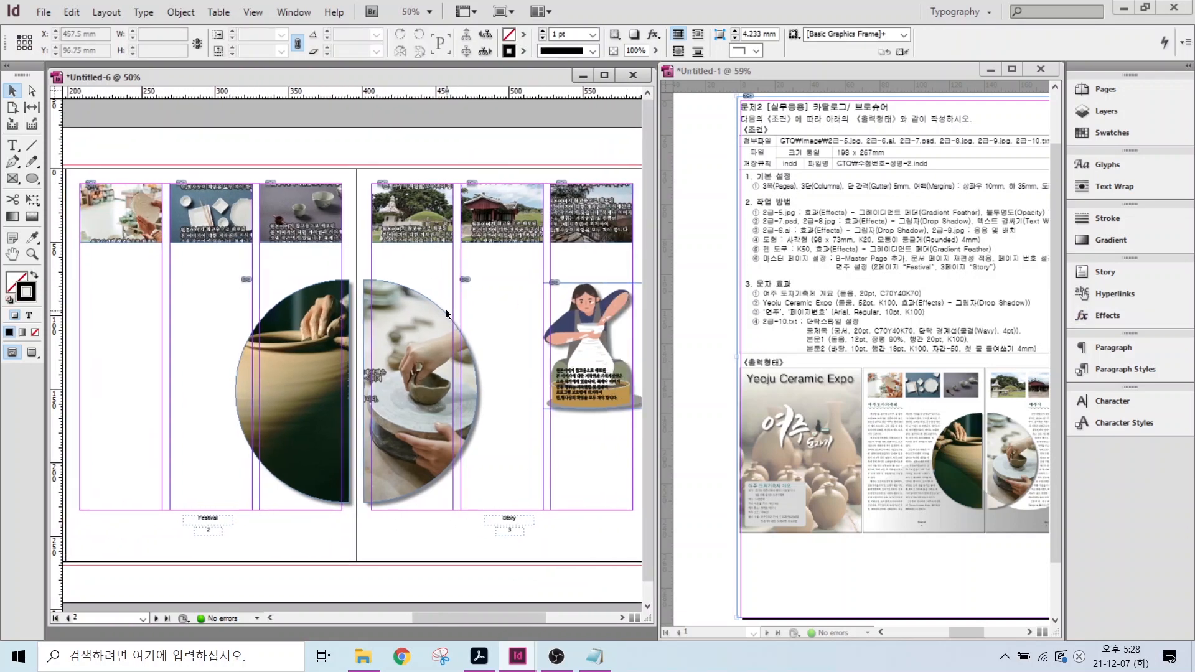
click(585, 328)
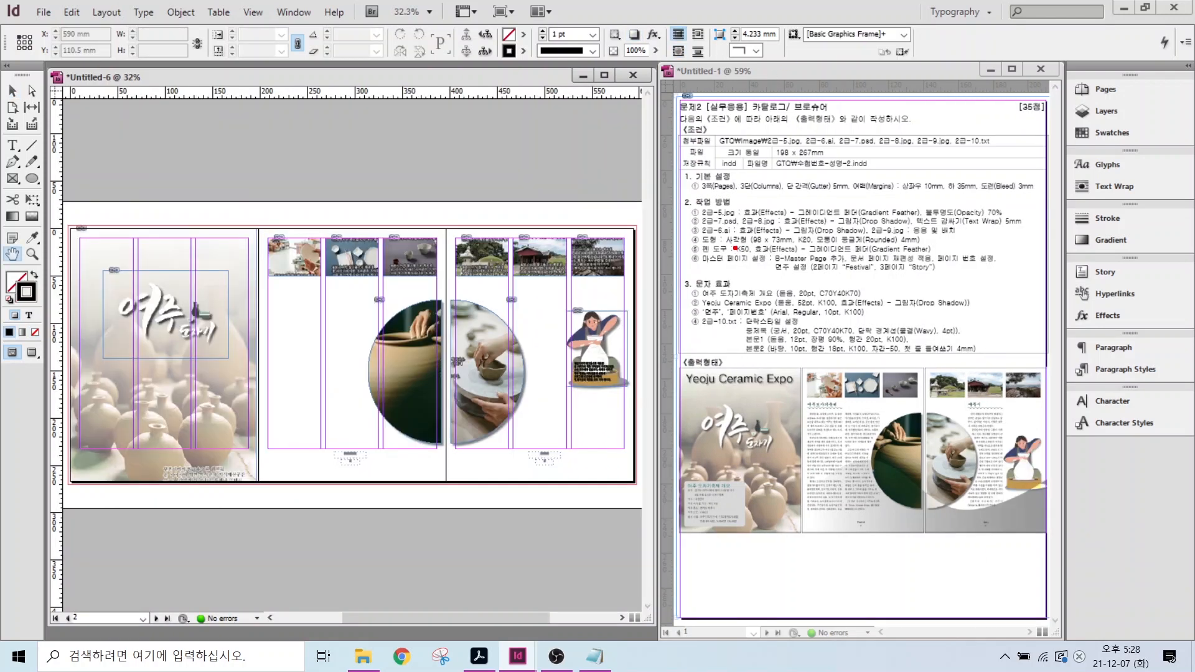
- Draw a curved wave path with the Pen from page 2's left edge to the spread's right edge
drag(735, 248, 789, 183)
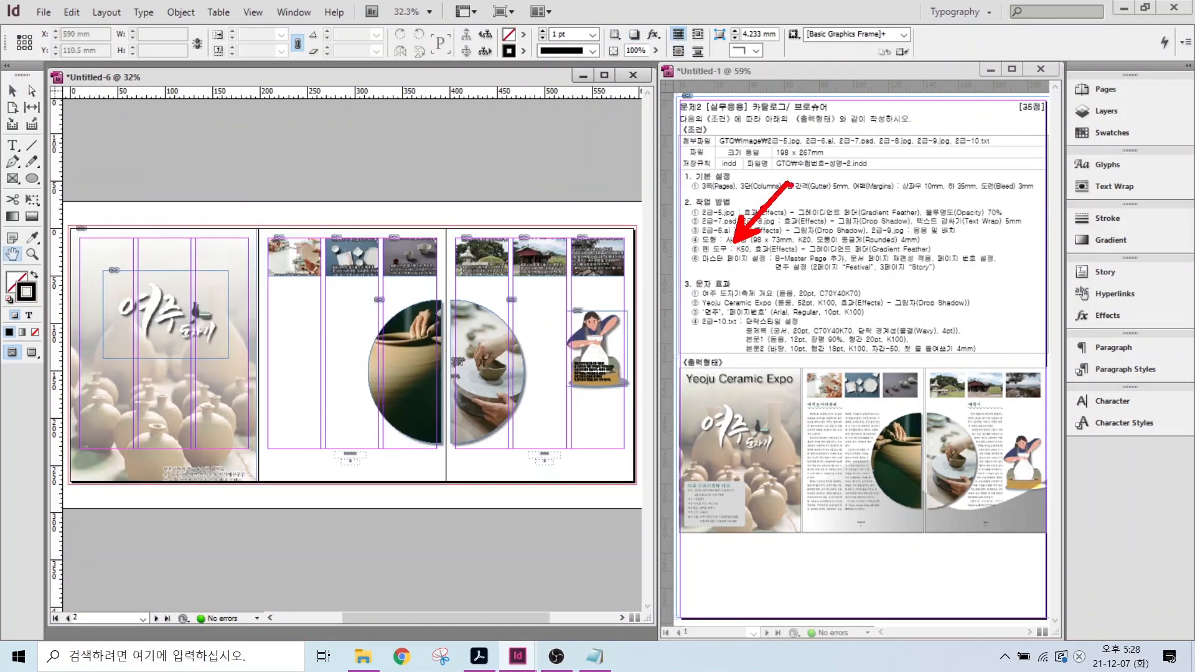
mouse_move(803, 492)
mouse_down()
mouse_move(839, 454)
mouse_move(887, 464)
mouse_up()
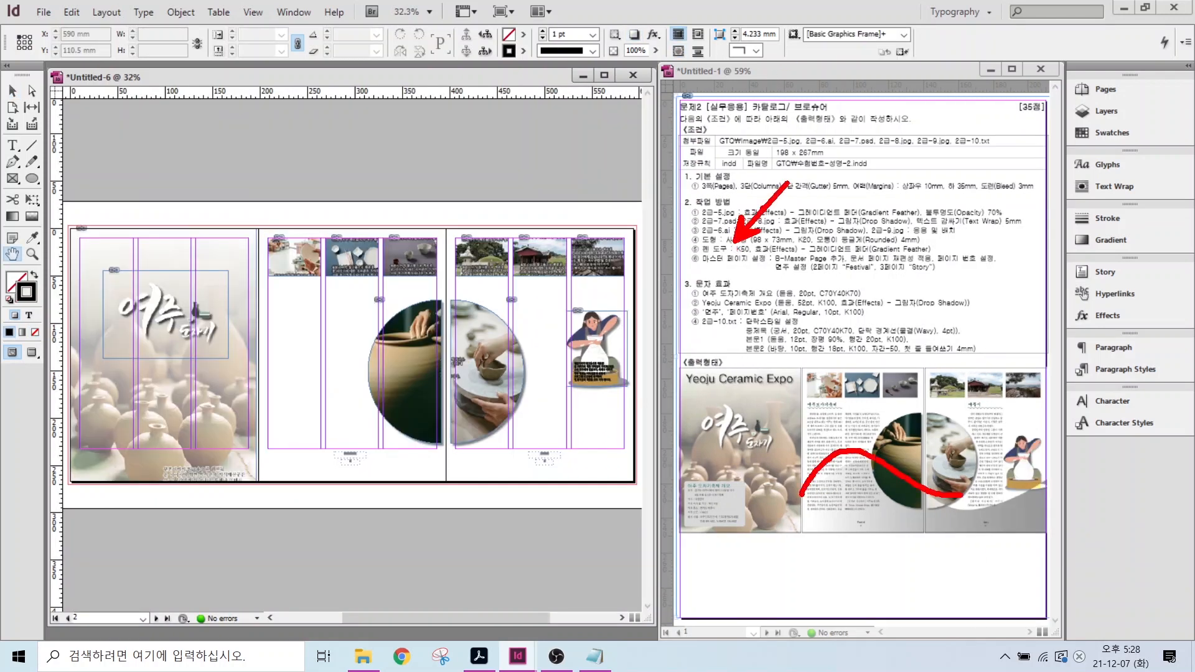
mouse_move(961, 495)
mouse_down()
mouse_move(1054, 465)
mouse_move(1056, 530)
mouse_move(806, 531)
mouse_up()
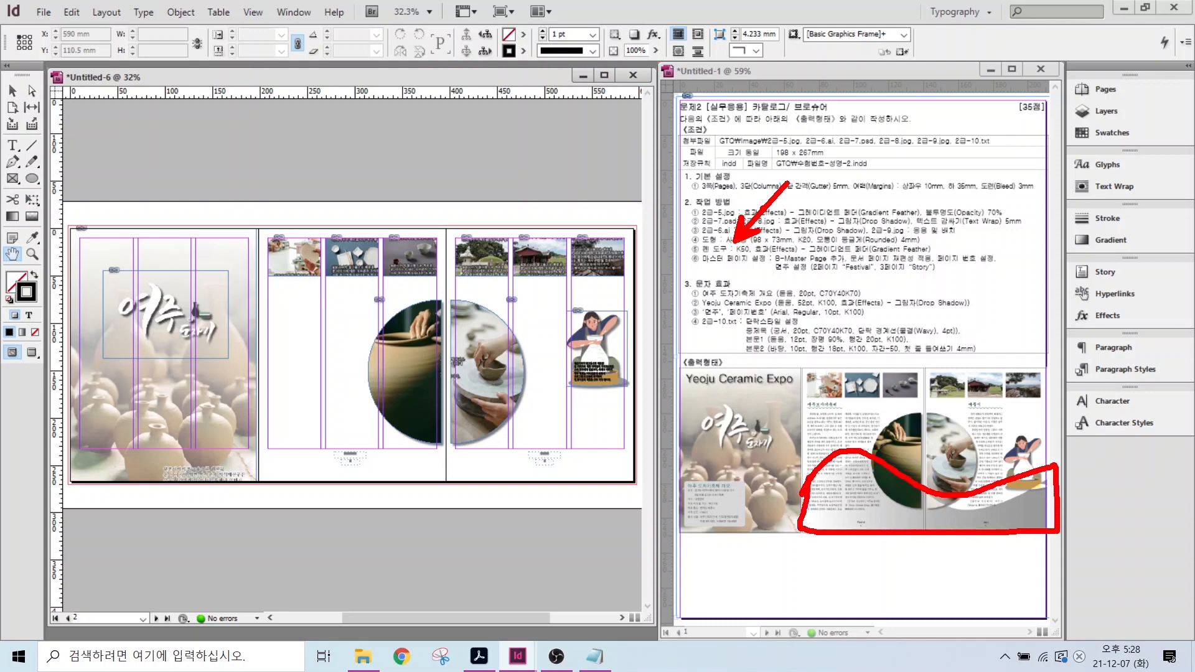
key(Escape)
key(p)
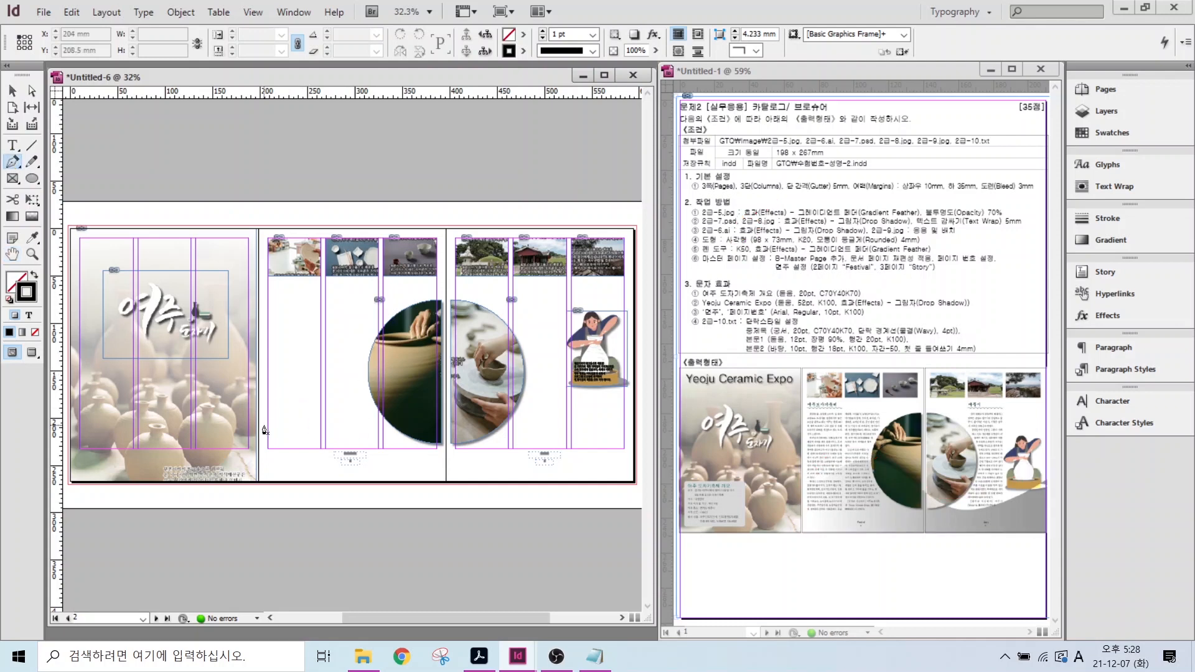
click(258, 406)
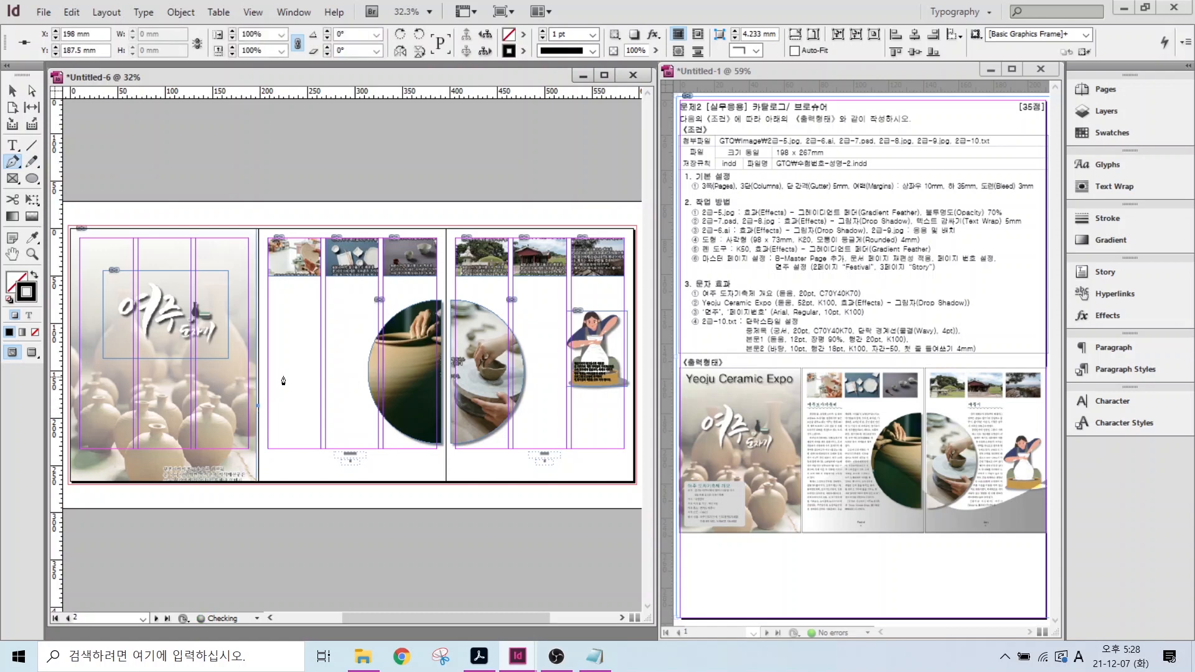
drag(352, 365, 393, 371)
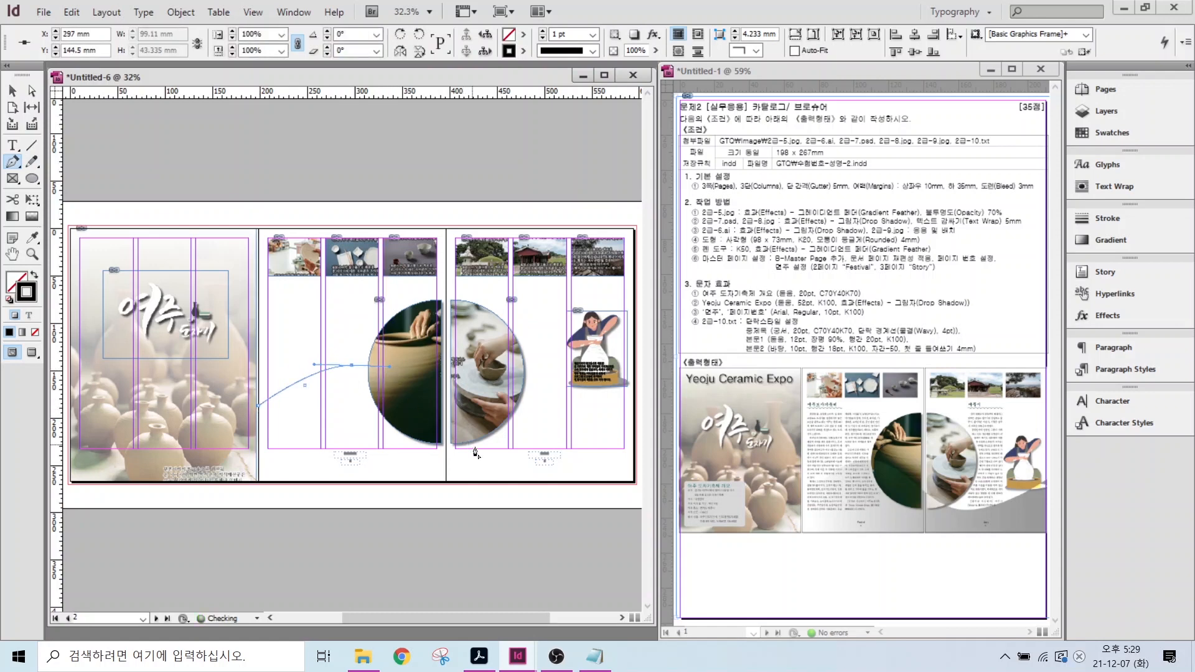
drag(498, 444, 554, 448)
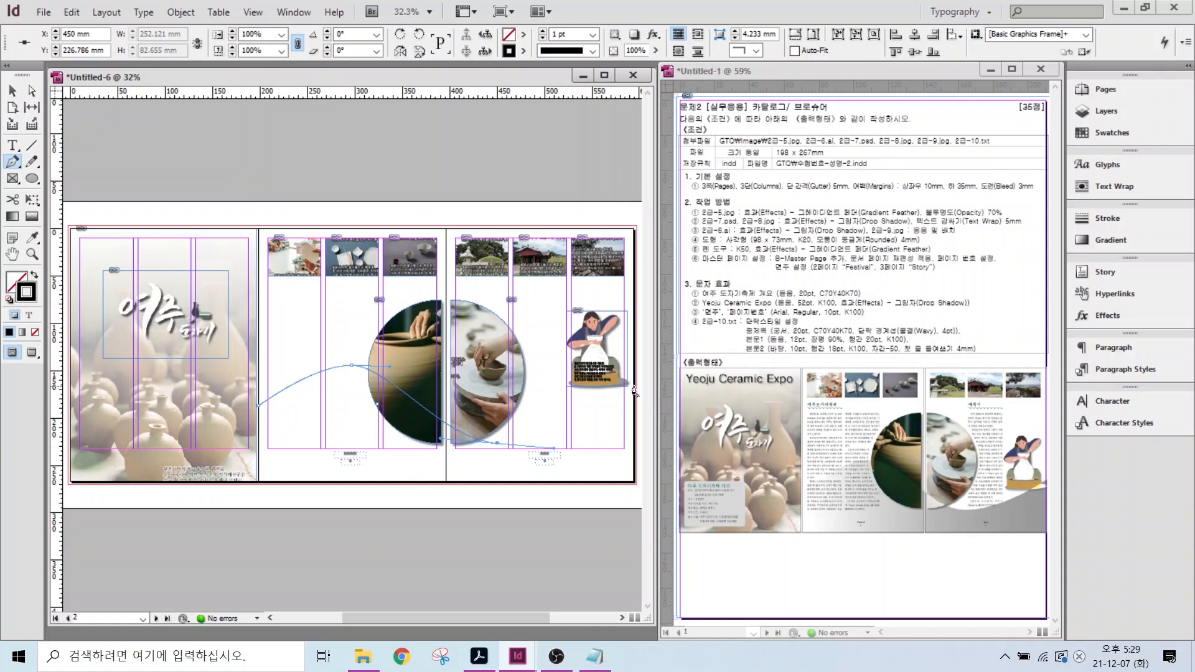
drag(635, 391, 580, 353)
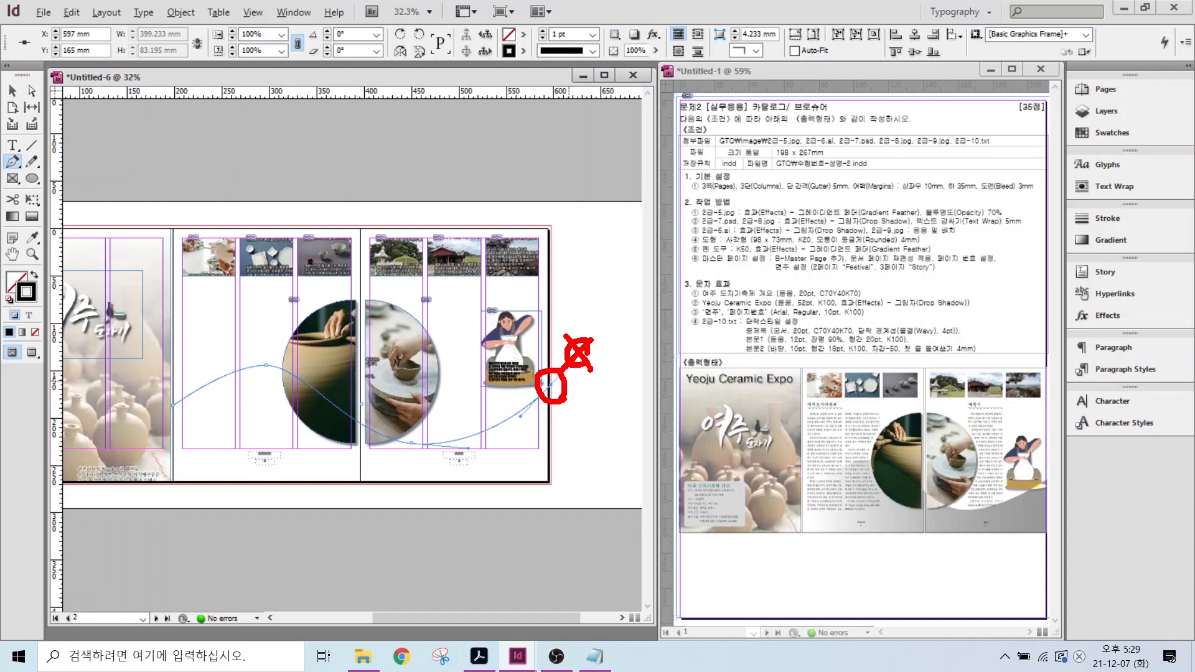
- Close the wave through both bottom corners and fill it with 50% grey (K=50)
key(Escape)
click(550, 385)
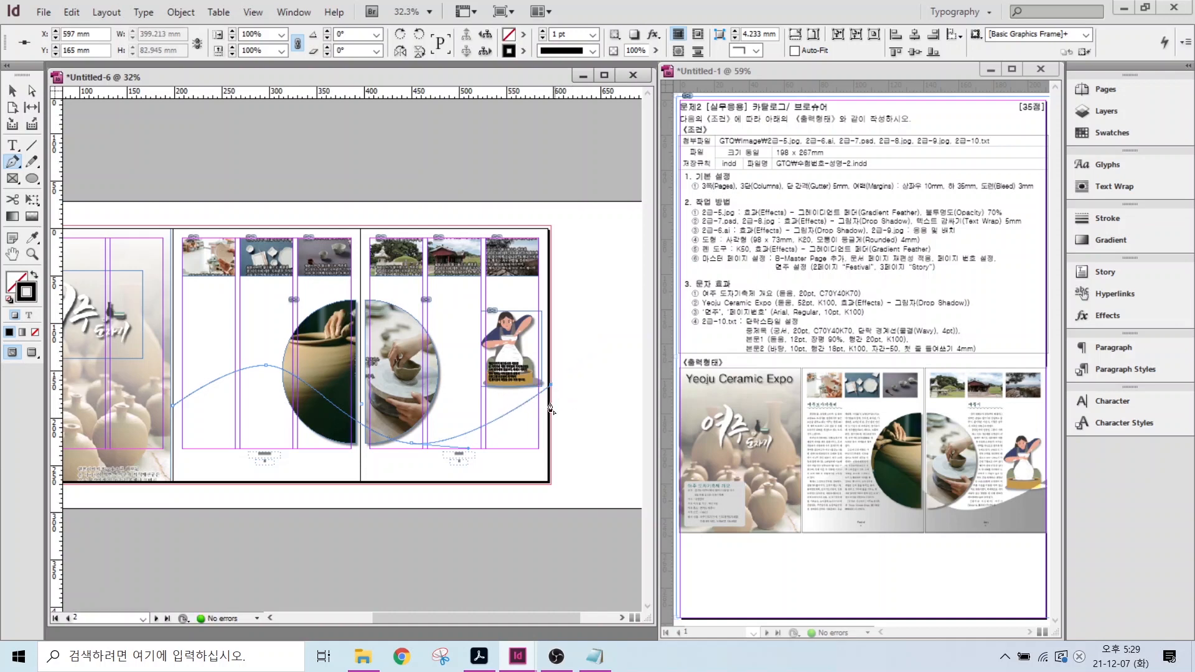
click(551, 484)
click(171, 484)
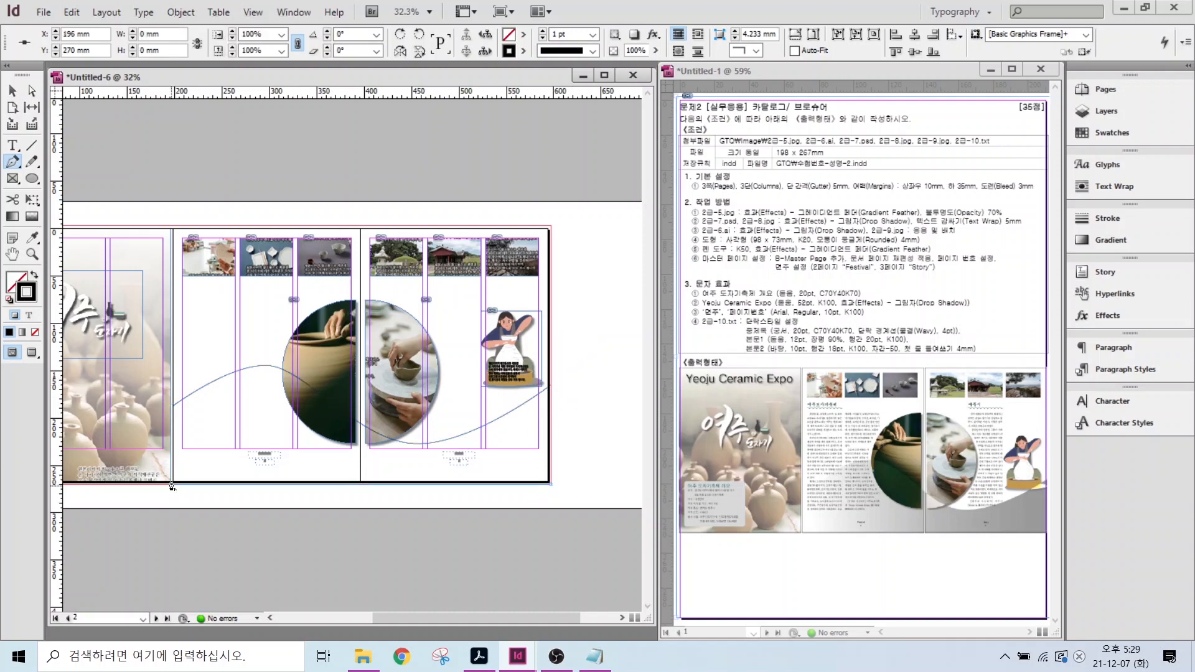
click(173, 406)
click(34, 275)
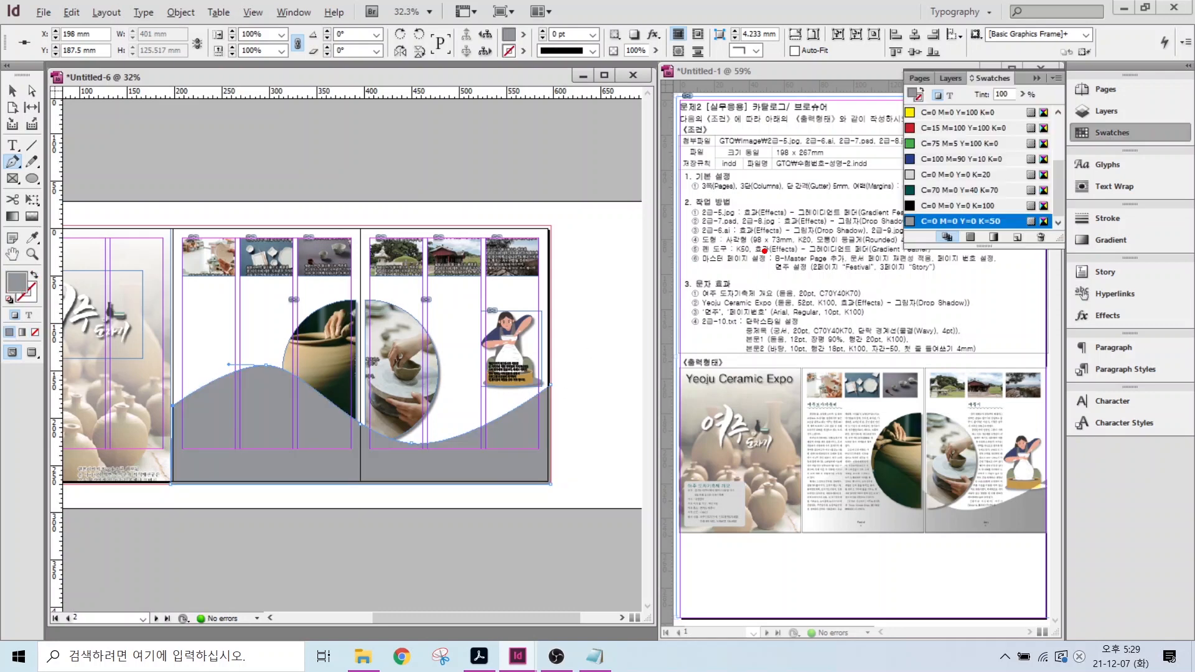
drag(775, 255, 818, 308)
drag(854, 250, 896, 305)
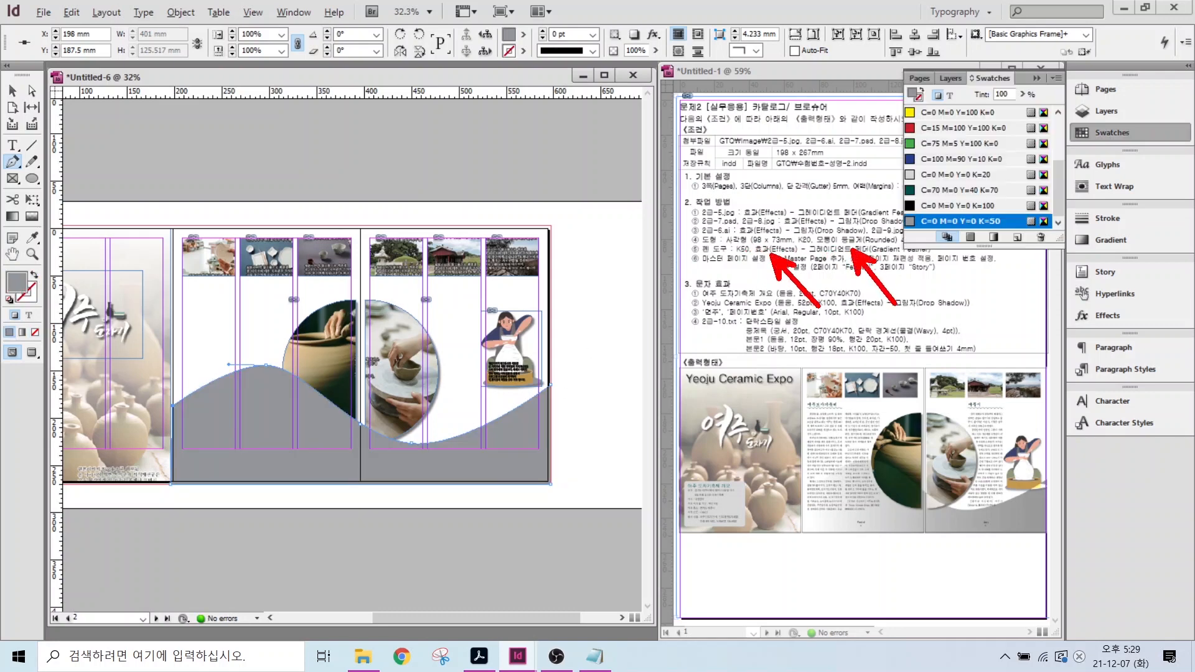
key(Escape)
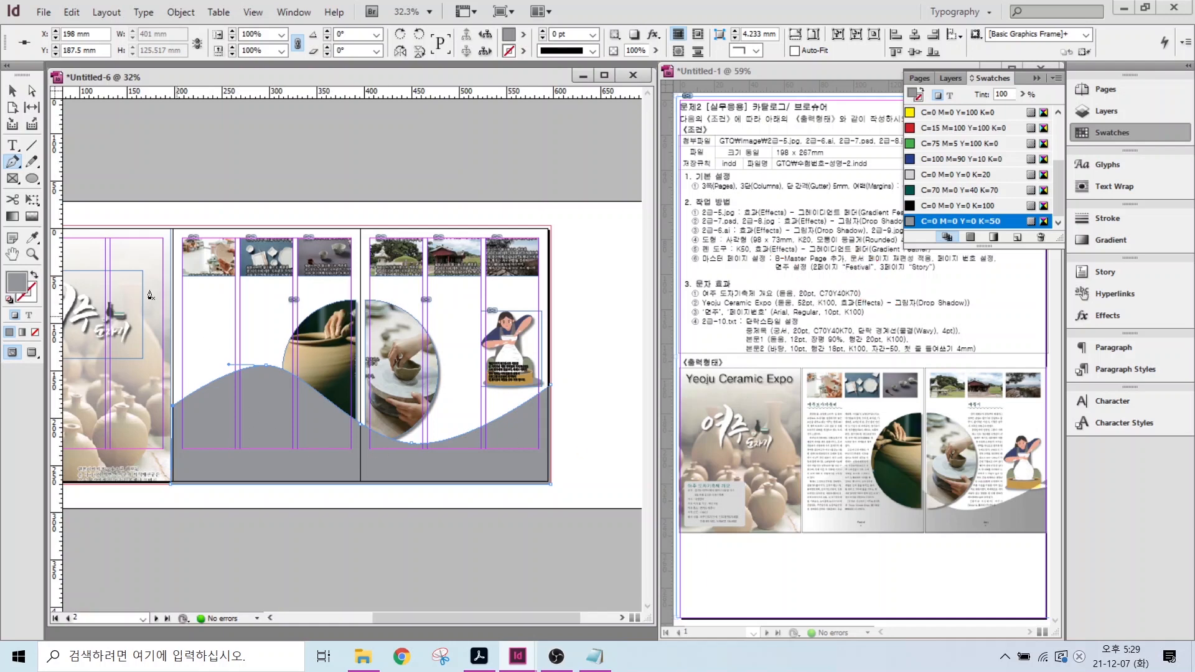
click(12, 91)
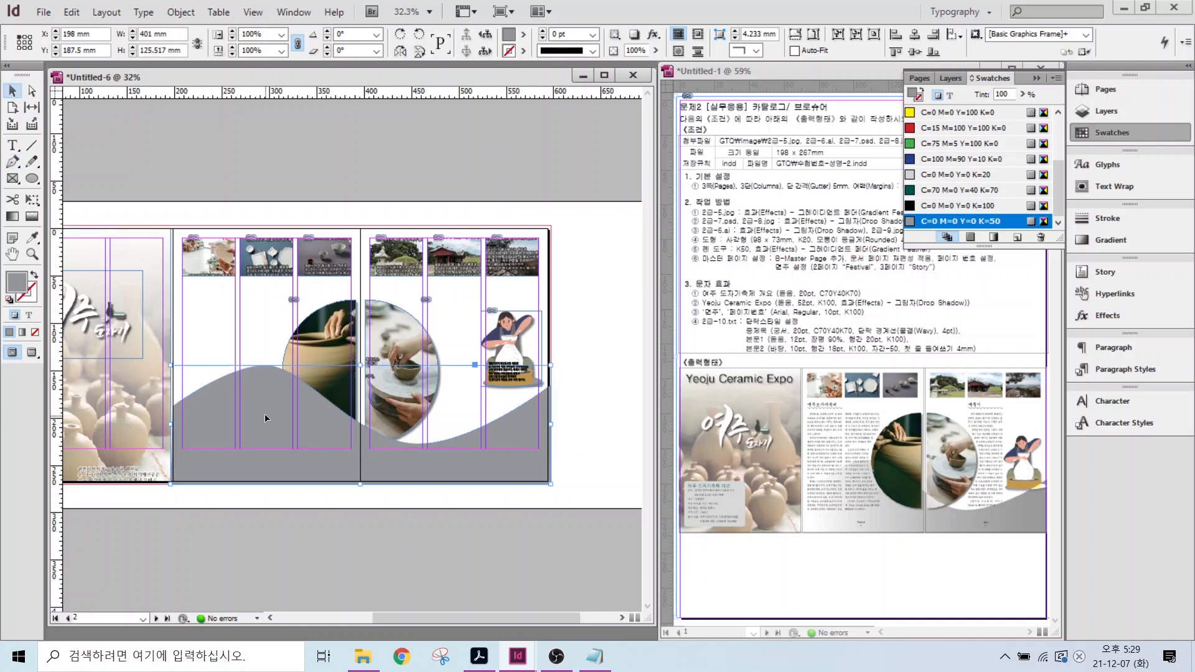
- Apply a Gradient Feather with its angle reversed (about 180°) to the grey wave so it fades toward white
right_click(266, 419)
mouse_move(320, 286)
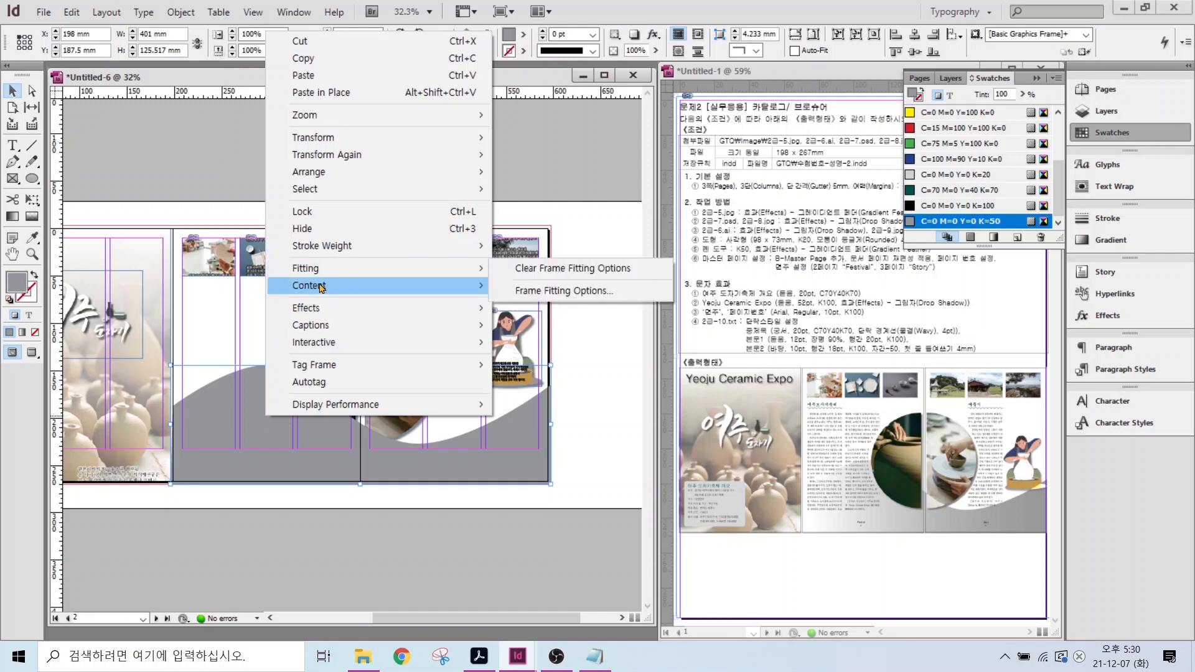
mouse_move(405, 309)
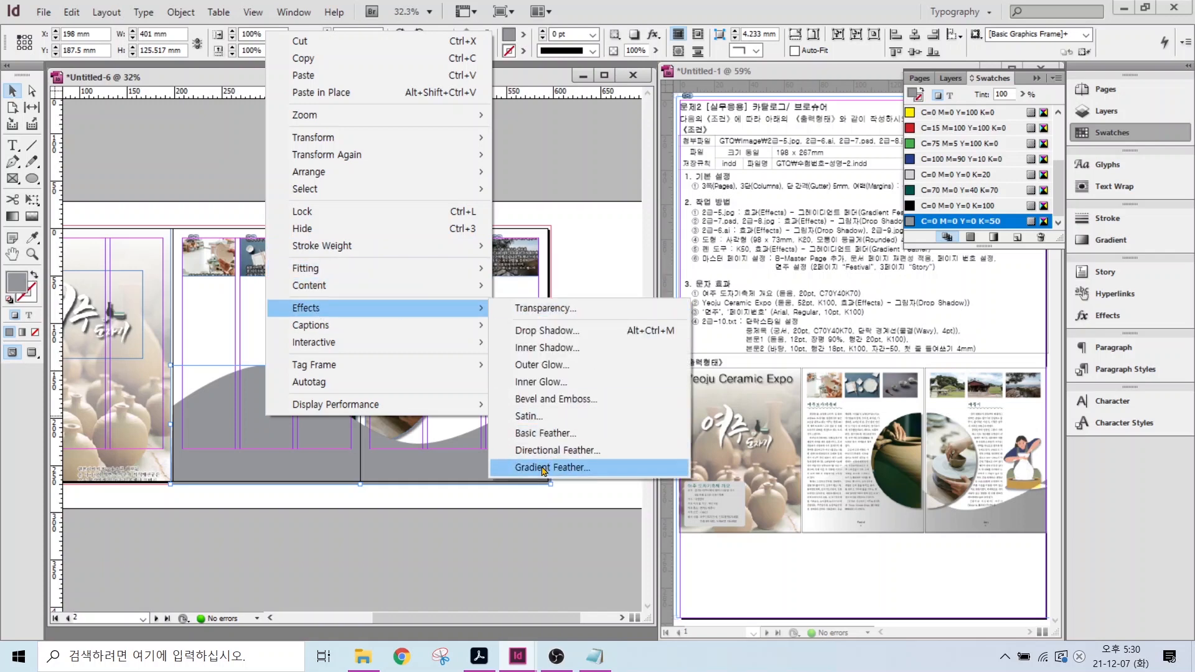
click(544, 467)
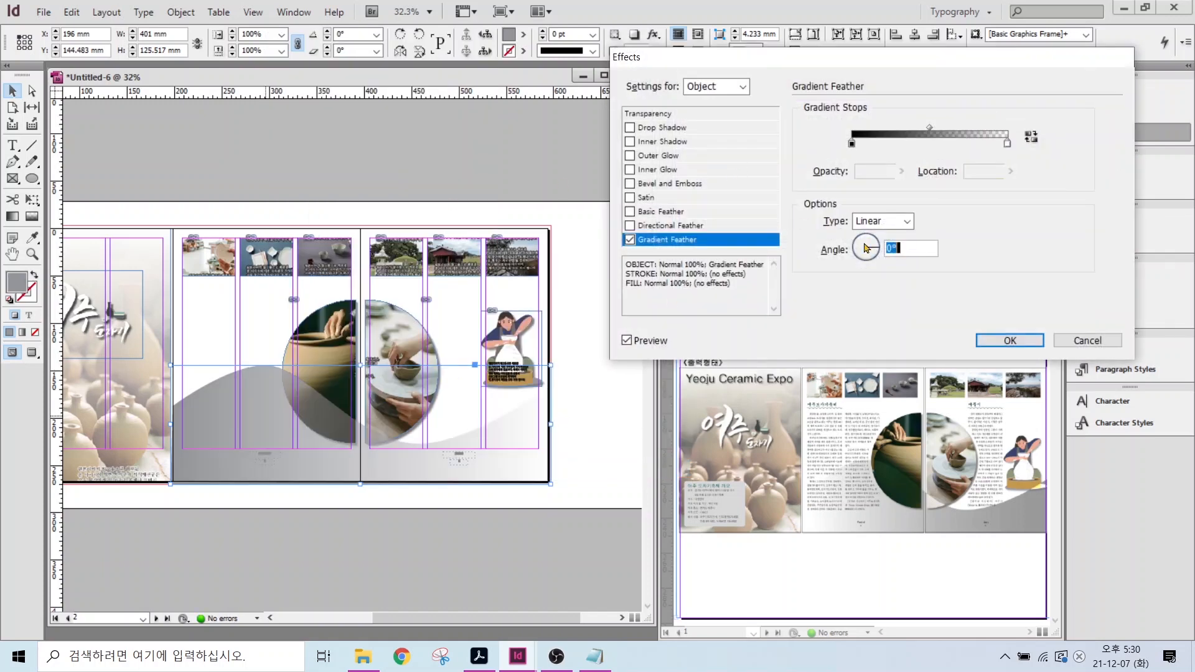
click(856, 251)
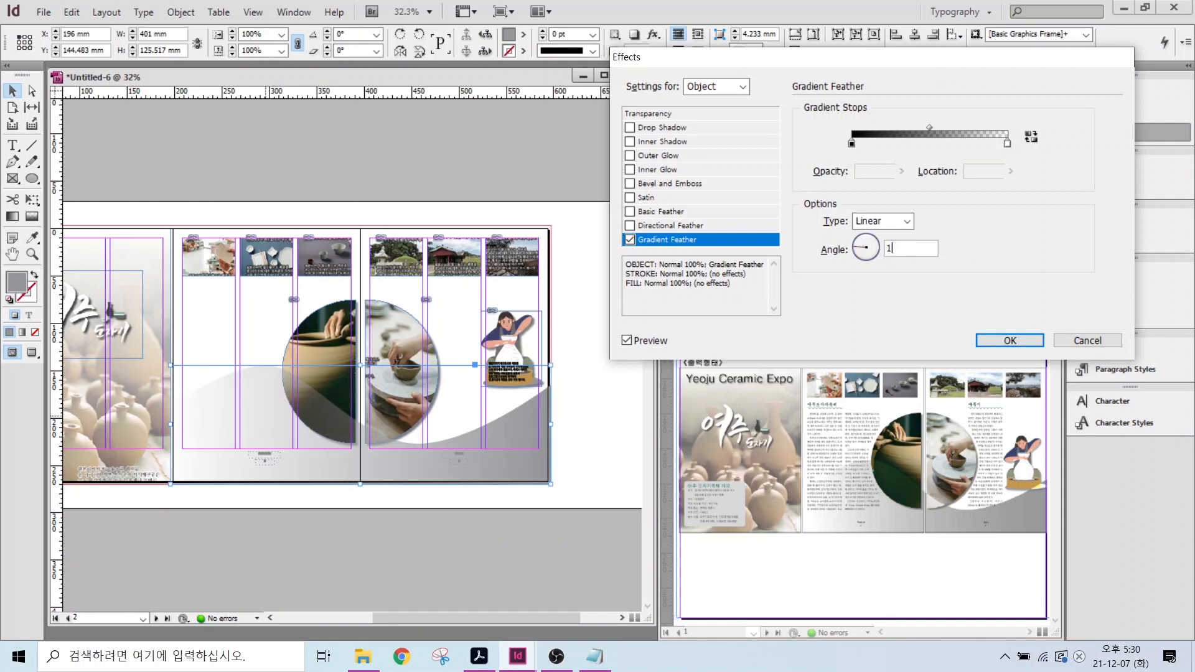
key(Return)
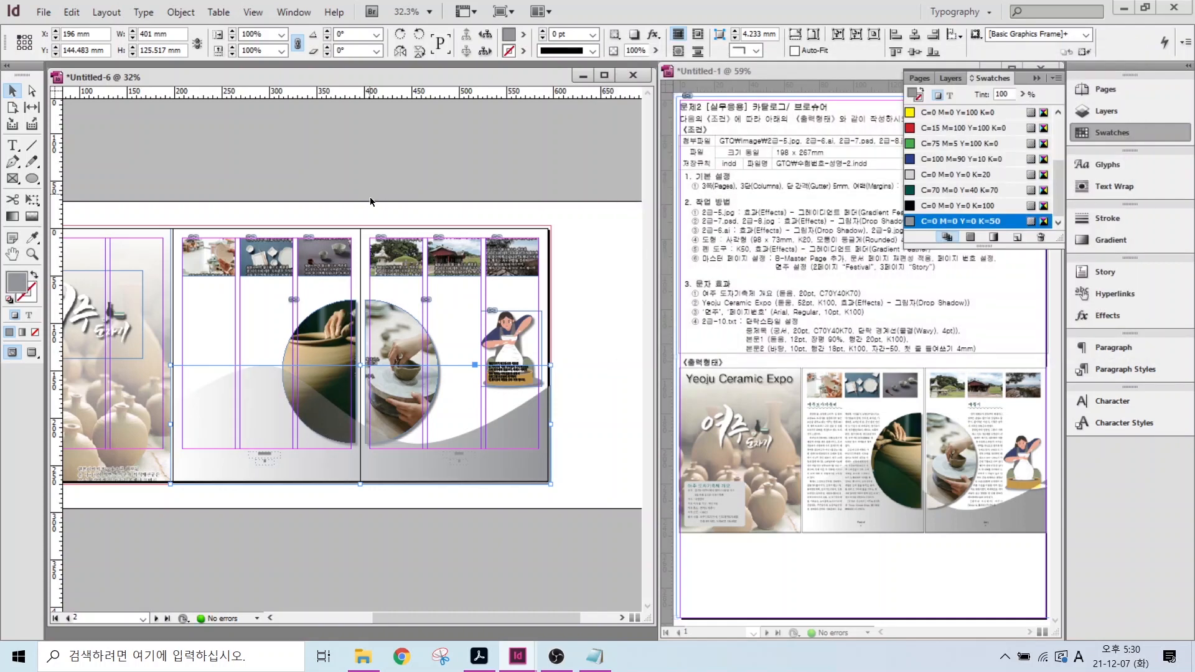
scroll(299, 364, left, 2)
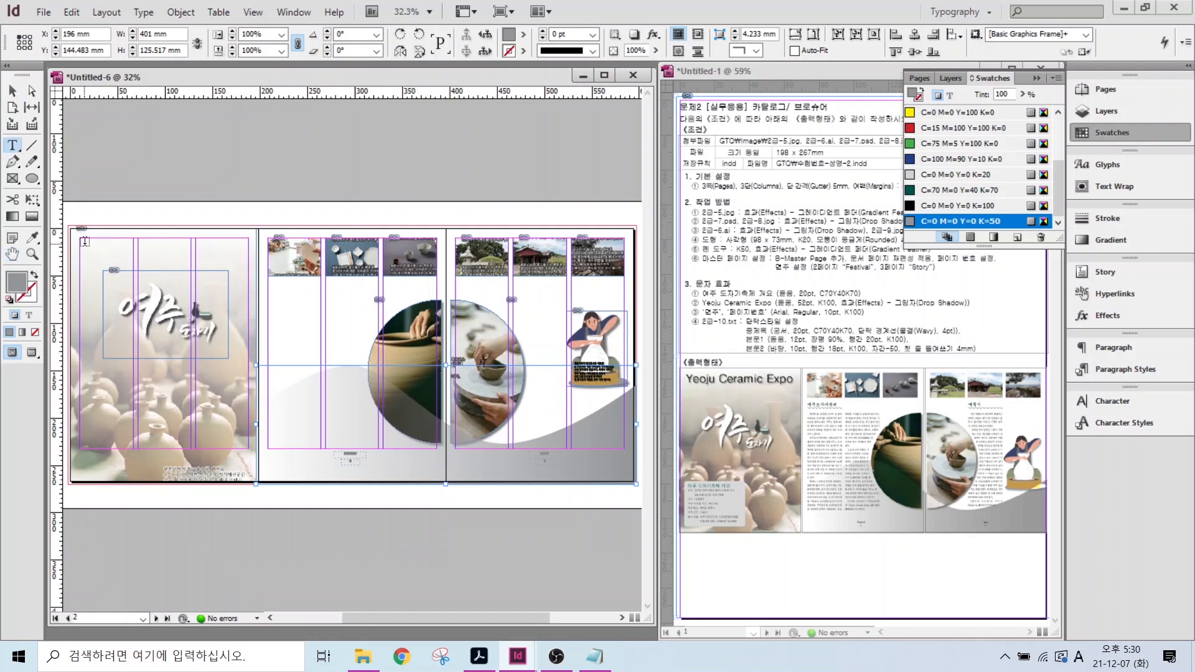
- Add a 'Yeoju Ceramic Expo' title frame atop the front page in Dotum 52 pt, widened
drag(85, 242, 242, 266)
key(ctrl+1)
text(Yeoju Ceramic Expo)
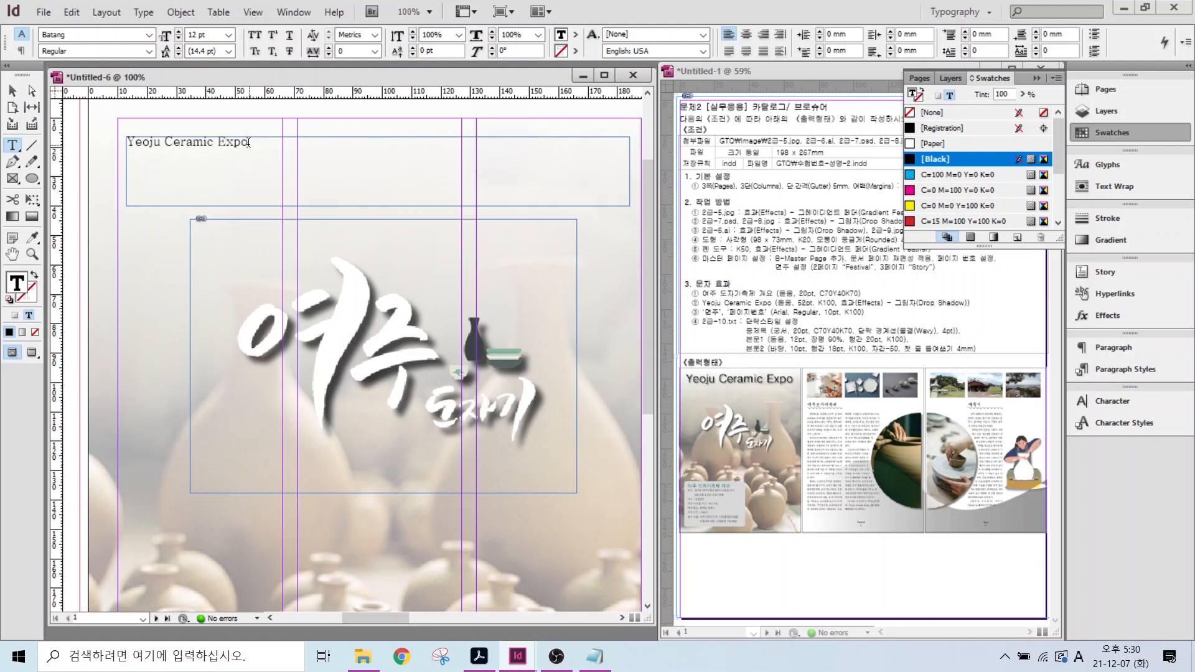
key(ctrl+a)
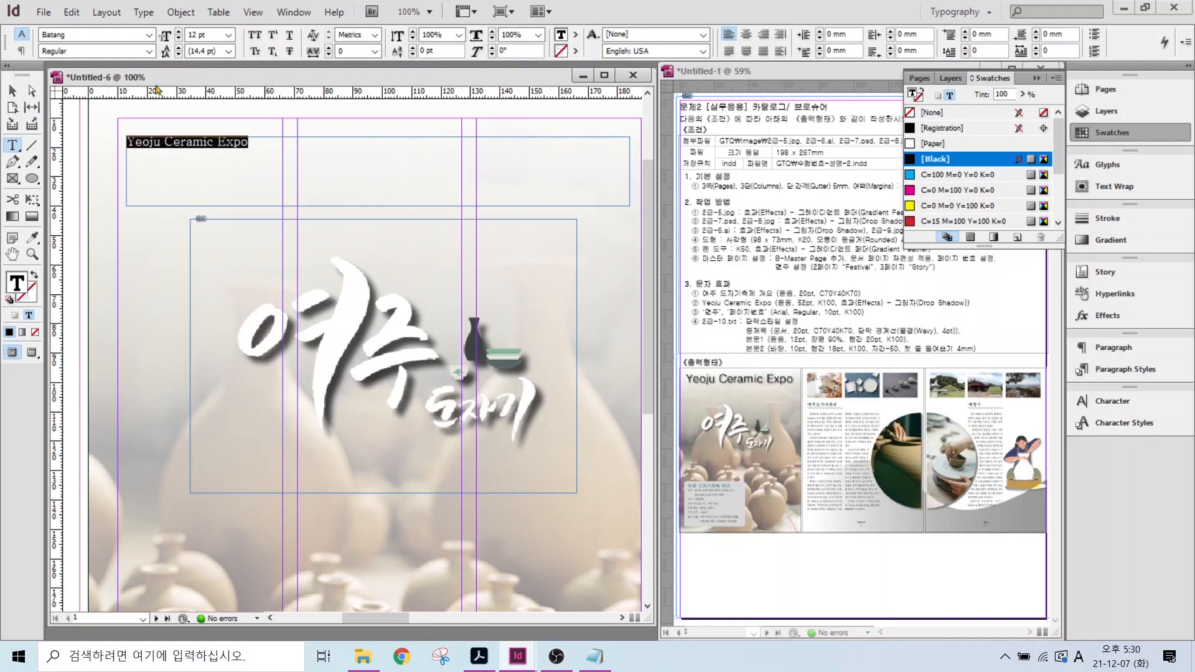
click(148, 34)
scroll(124, 187, up, 2)
click(146, 51)
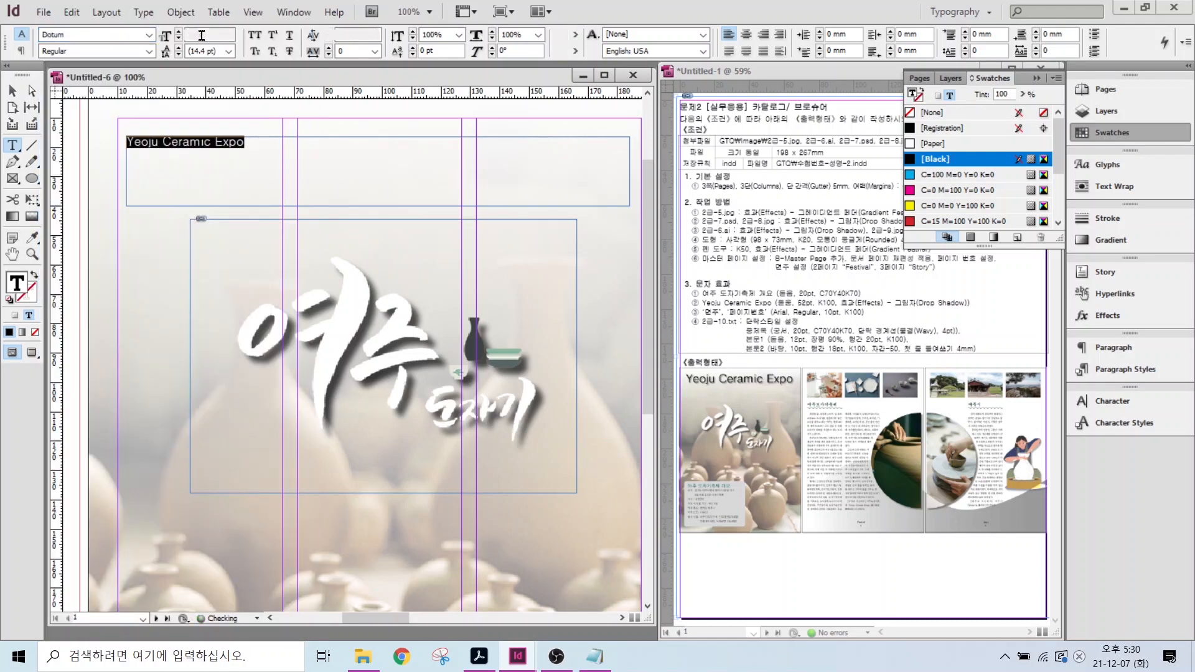
text(52)
key(Return)
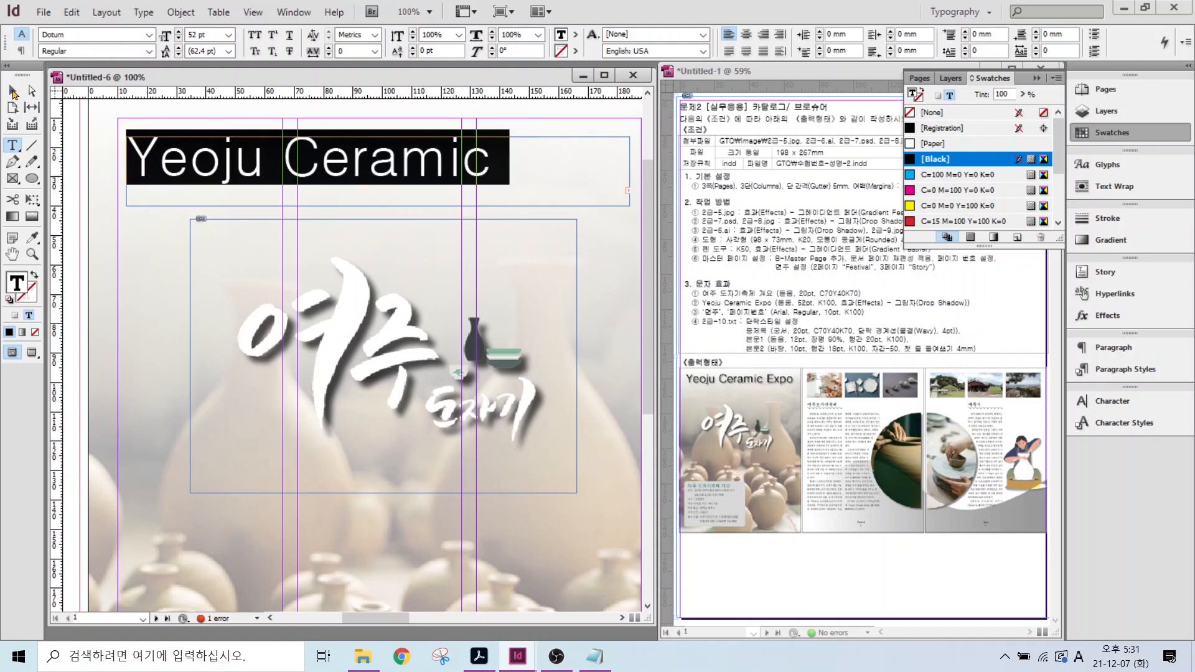
key(Escape)
drag(126, 171, 101, 172)
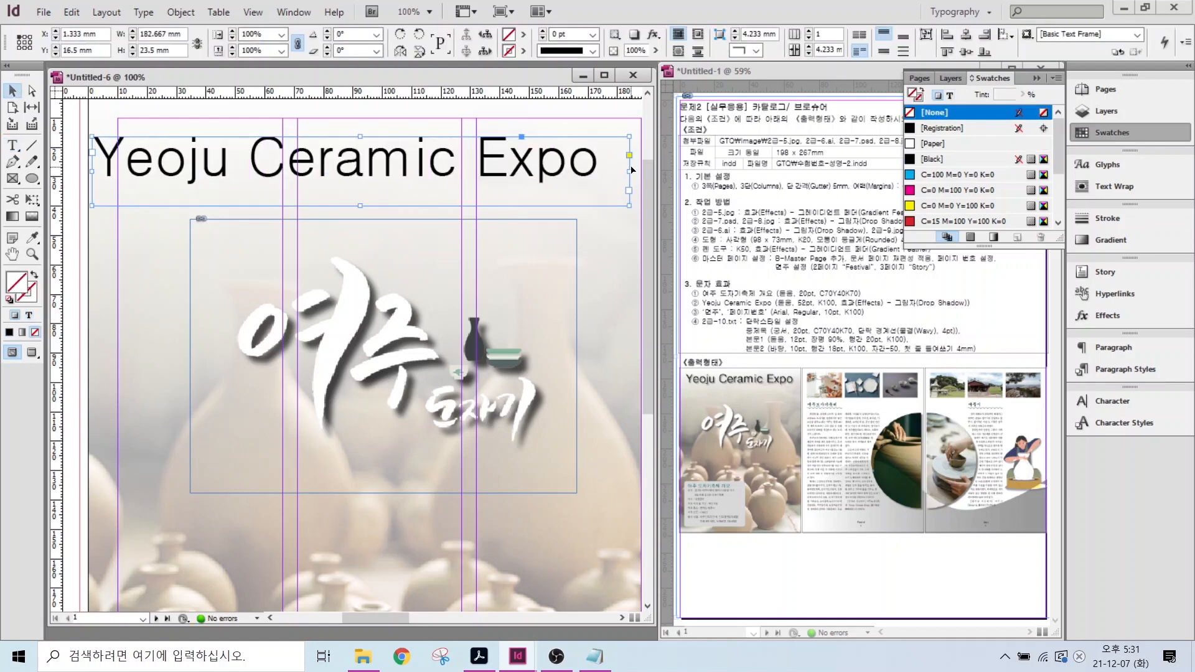
drag(629, 172, 645, 172)
- Give the title a drop shadow with 1 mm X and Y offsets and nudge it into place
right_click(294, 157)
mouse_move(336, 473)
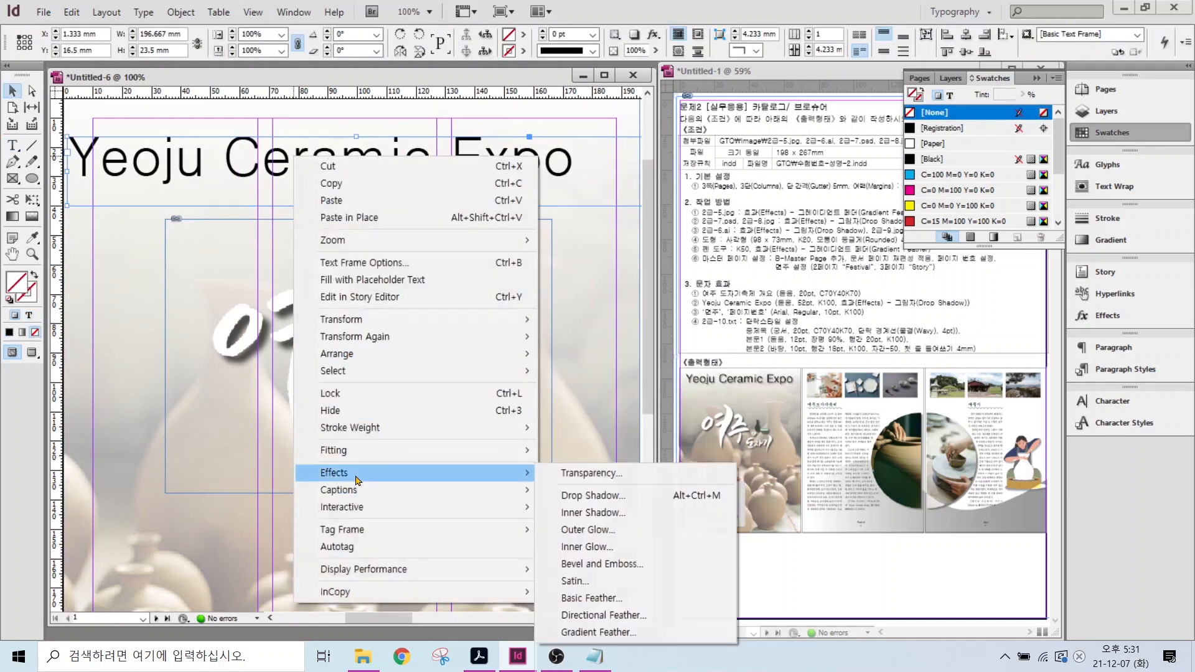
click(573, 496)
double_click(1053, 181)
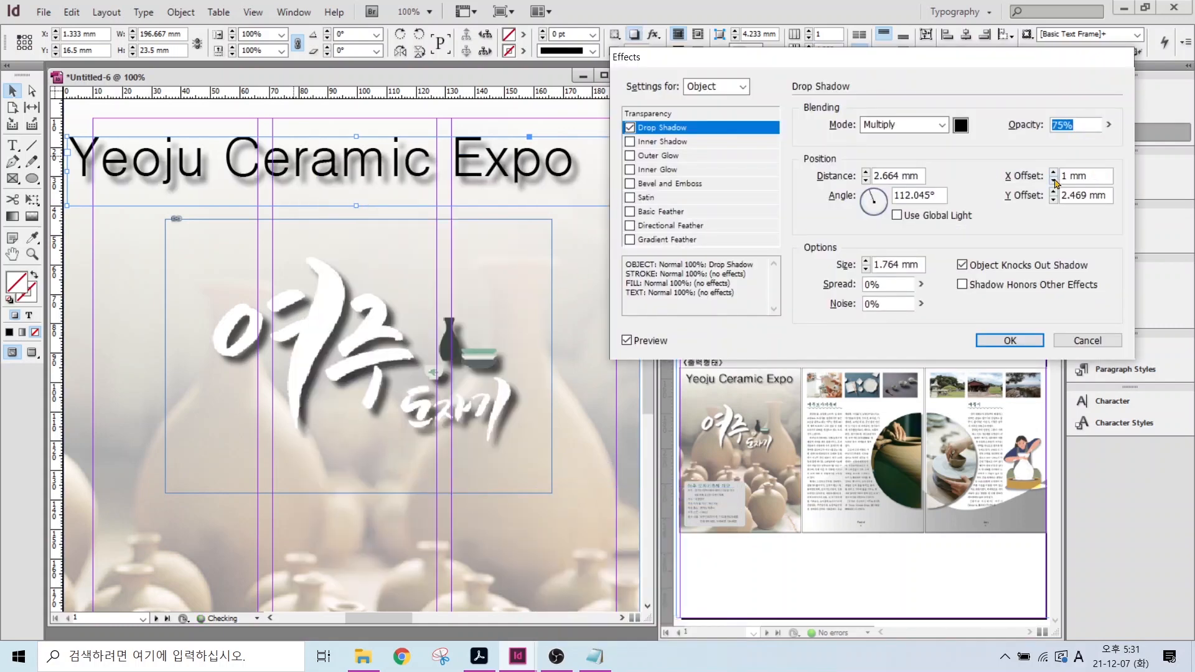
double_click(1053, 200)
click(1010, 340)
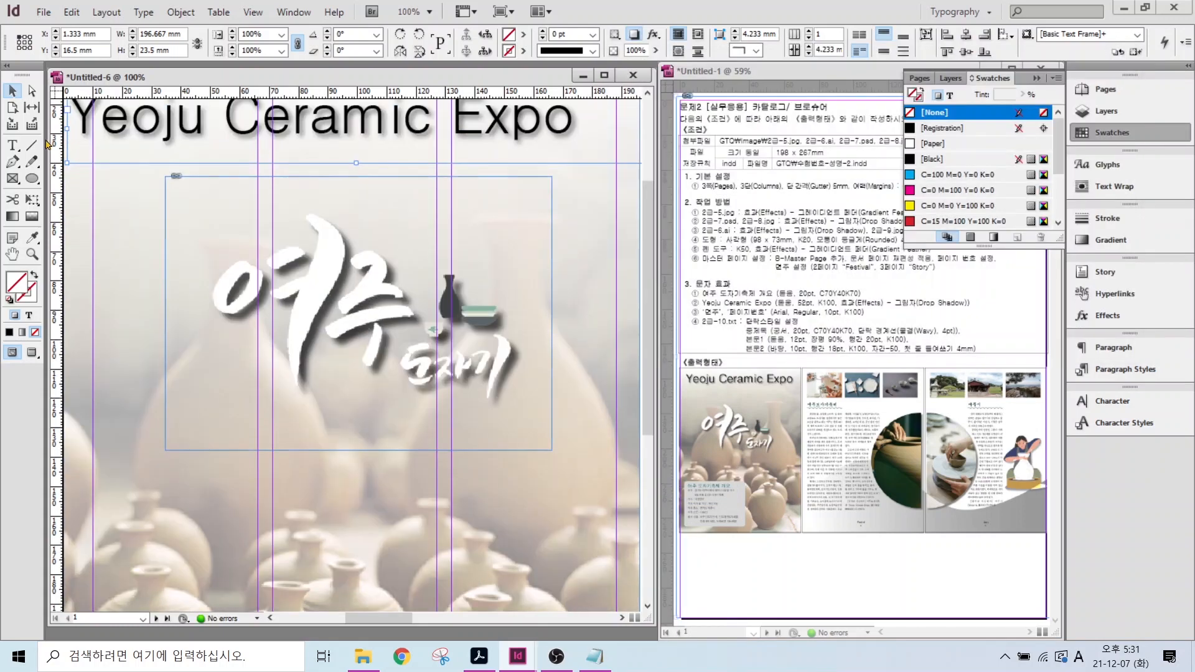
drag(307, 179, 341, 170)
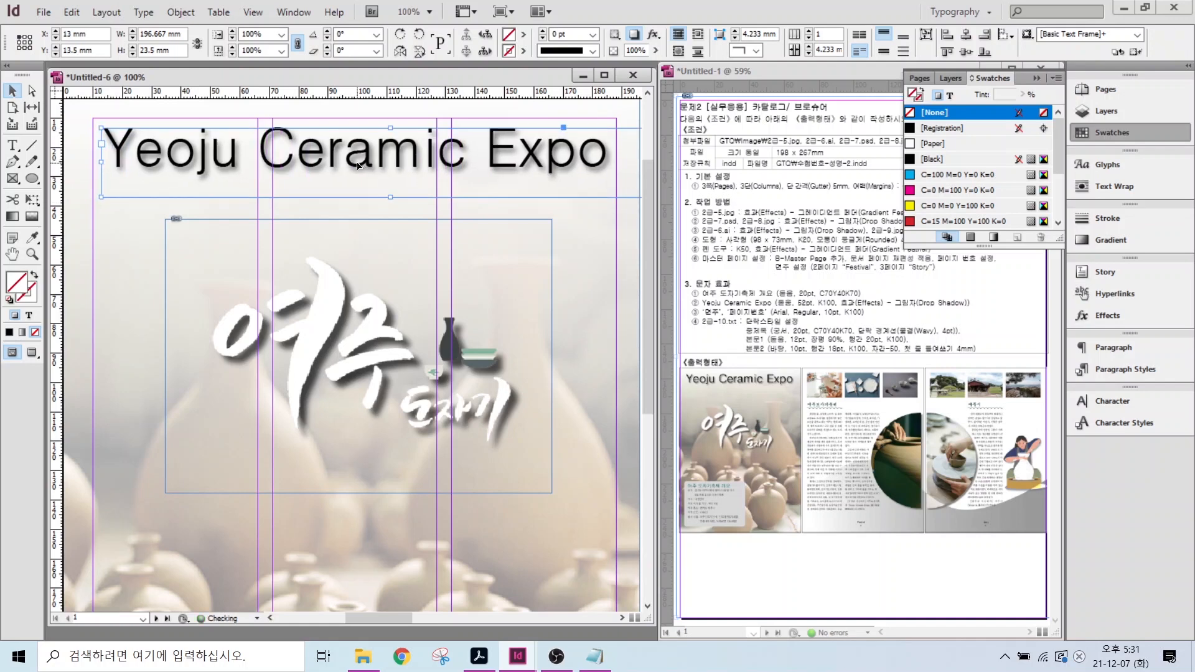
scroll(352, 355, down, 5)
scroll(492, 397, down, 2)
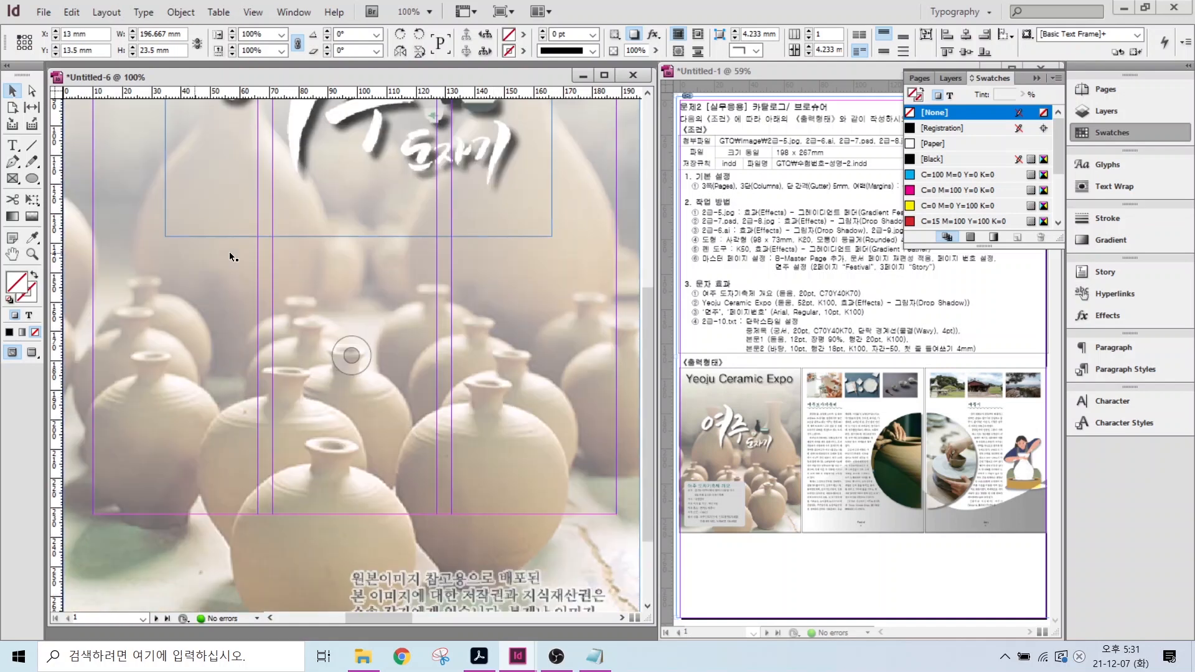
- Draw a black-filled rectangle on the front page sized 98 × 73 mm
drag(31, 179, 78, 185)
click(79, 185)
mouse_move(100, 276)
mouse_down()
mouse_move(297, 435)
mouse_move(296, 475)
mouse_up()
click(33, 276)
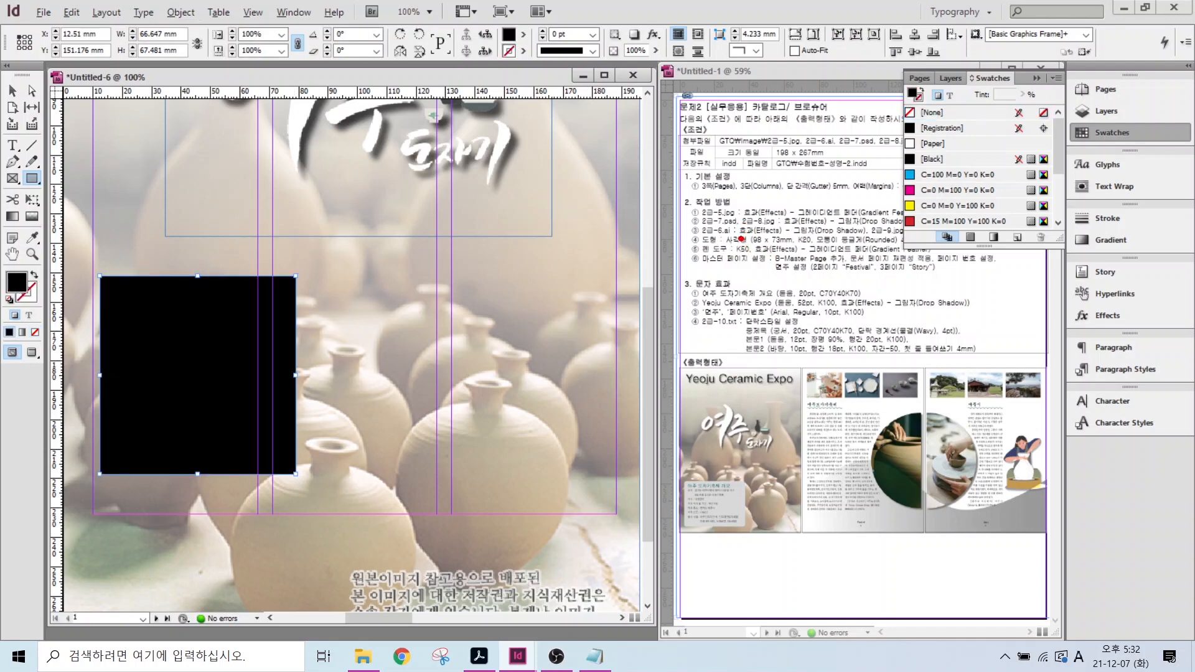
drag(761, 231, 674, 163)
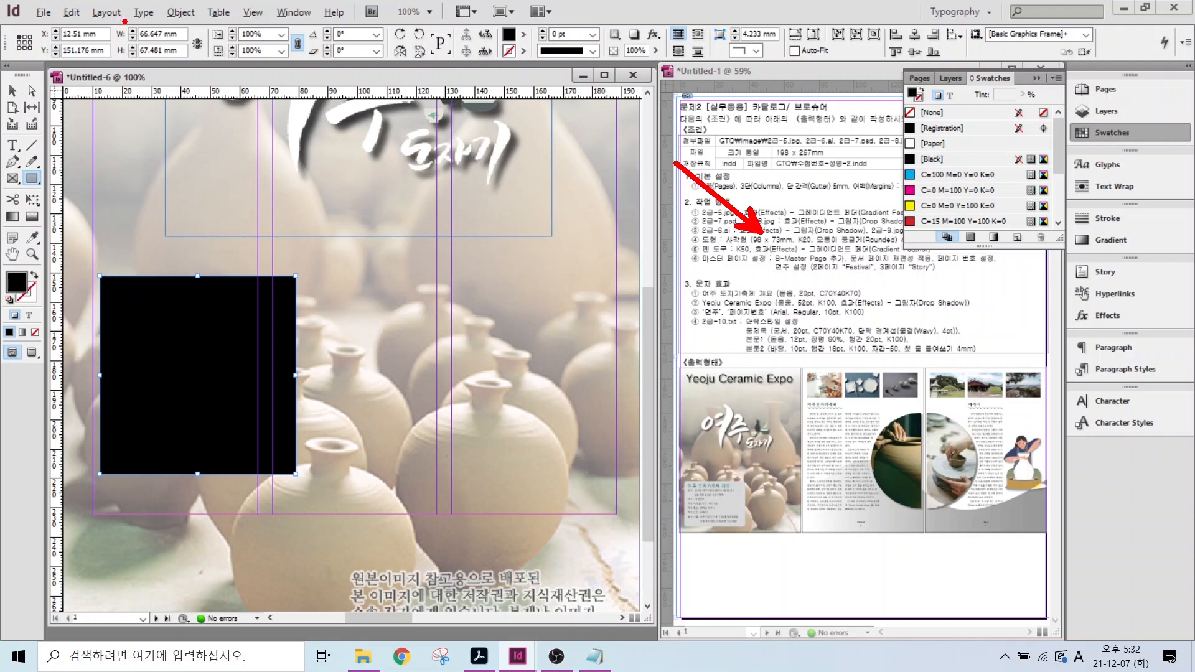
drag(120, 14, 219, 95)
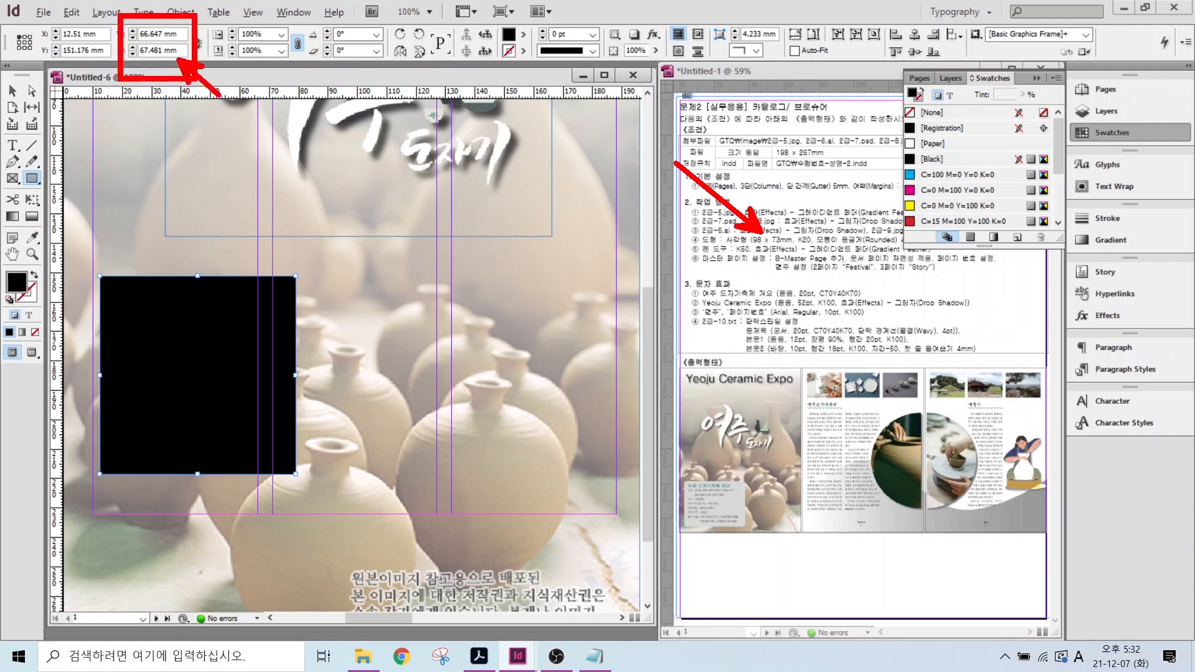
double_click(161, 36)
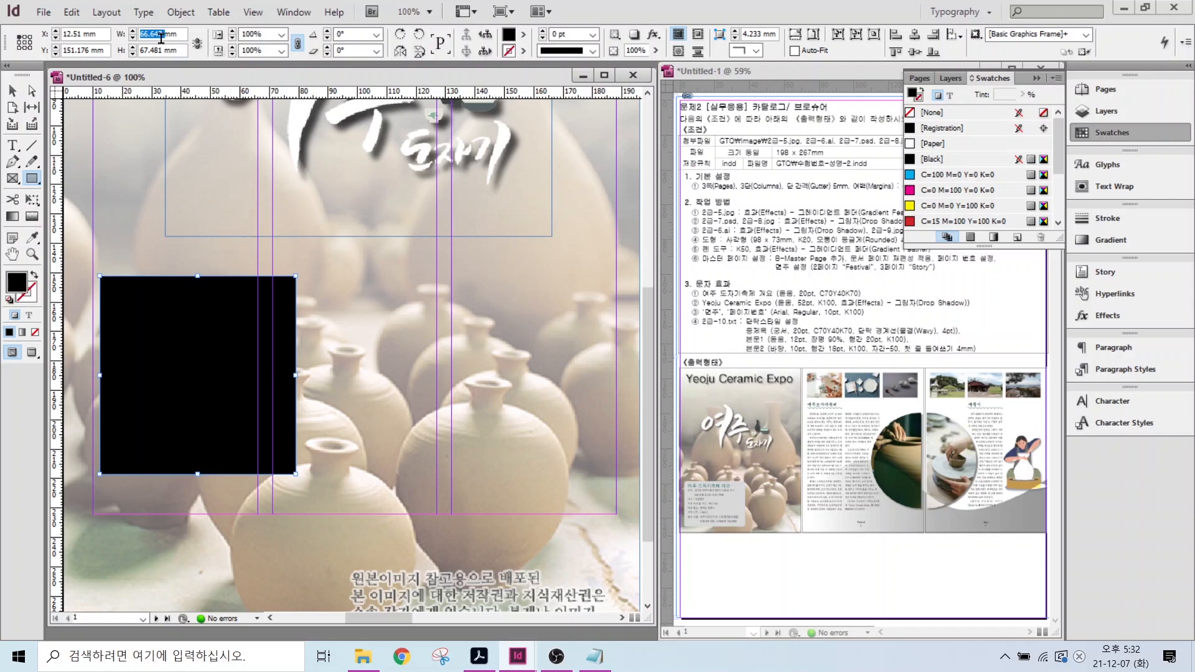
text(98)
key(Tab)
text(73)
key(Return)
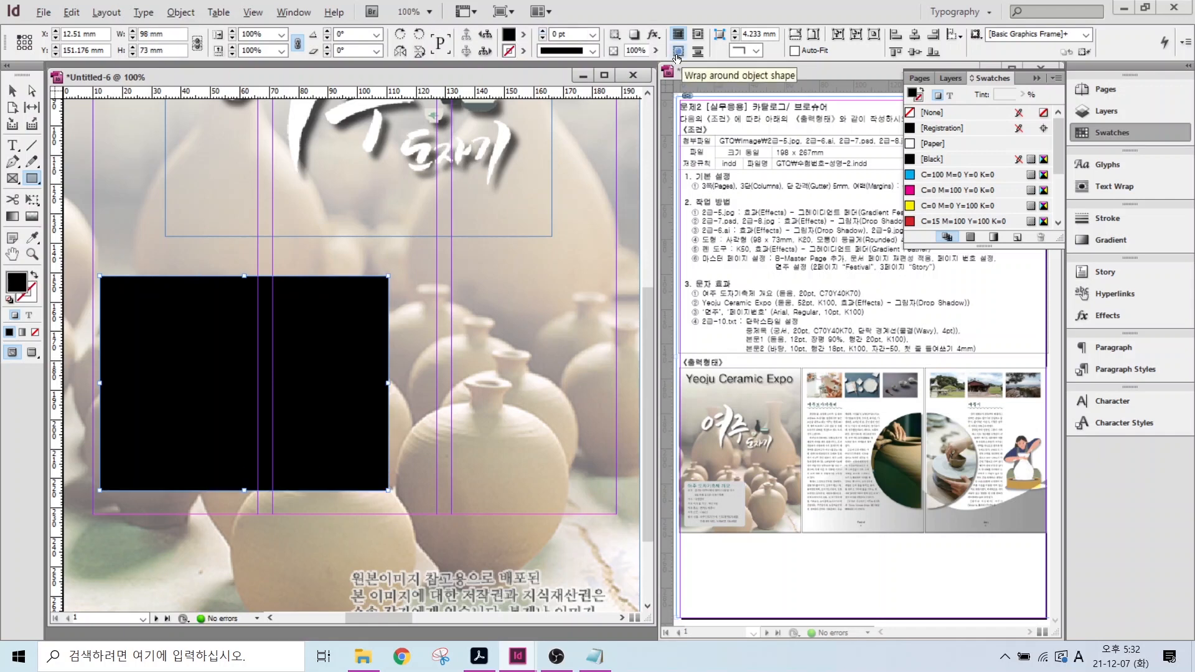
- Round the box's corners, fill it with the K=20 grey swatch, and move it lower on the page
mouse_move(763, 68)
mouse_down()
mouse_move(723, 61)
mouse_move(738, 30)
mouse_up()
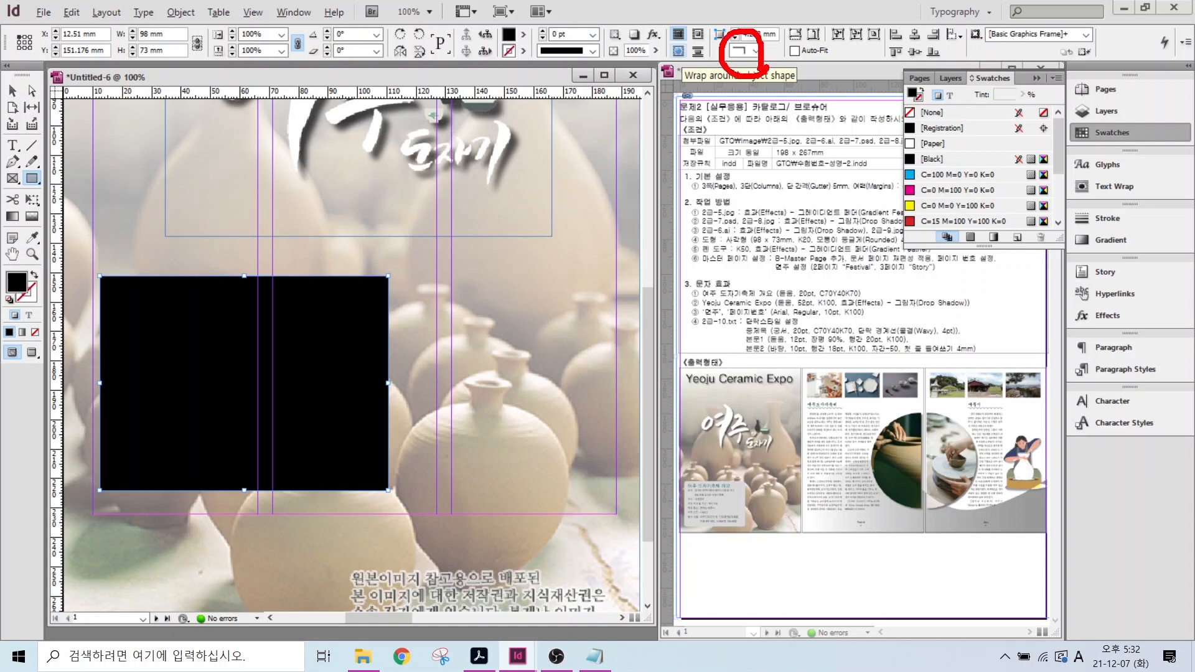
drag(806, 107, 762, 57)
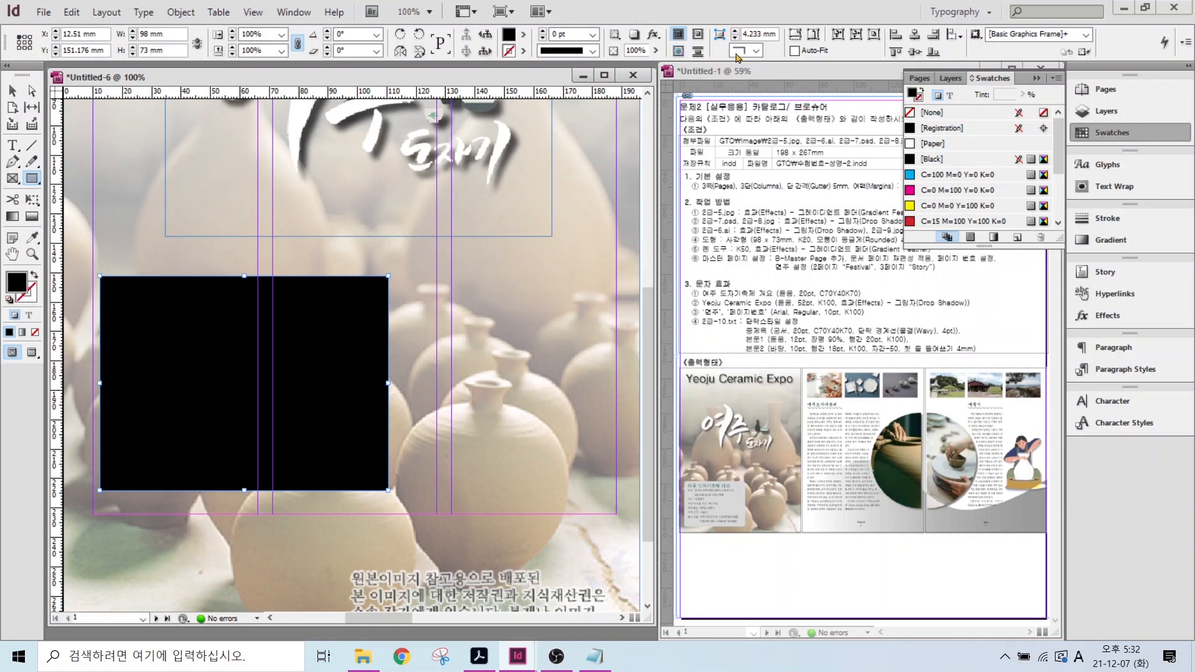
click(756, 50)
click(751, 132)
scroll(1059, 150, down, 2)
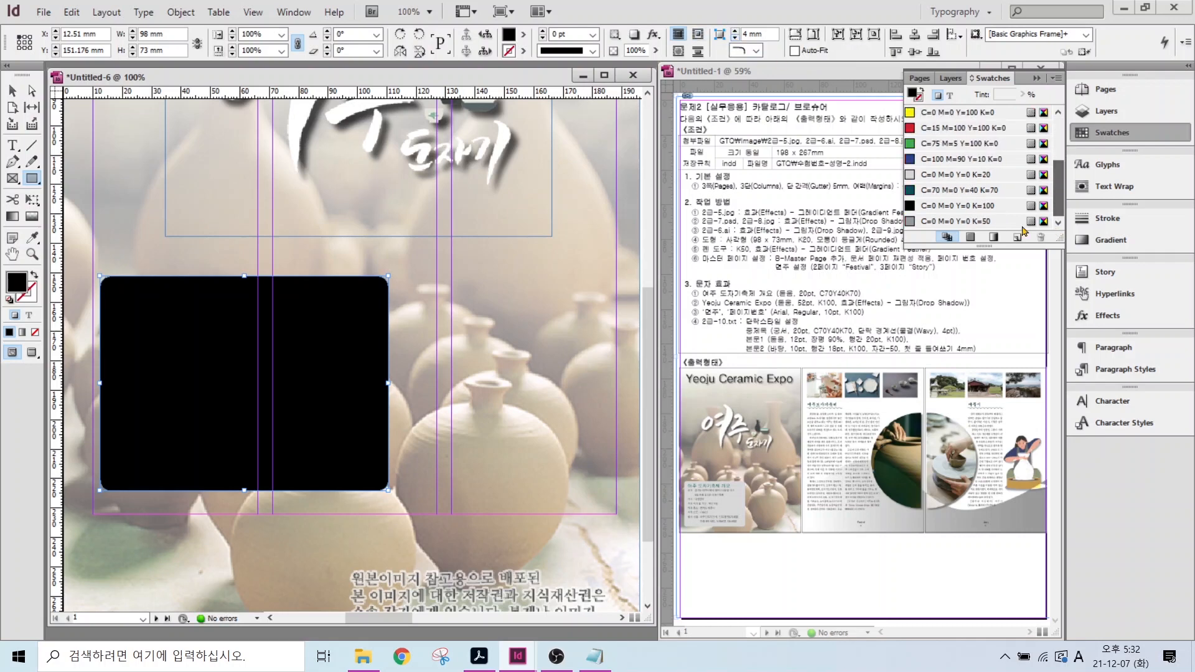
click(959, 174)
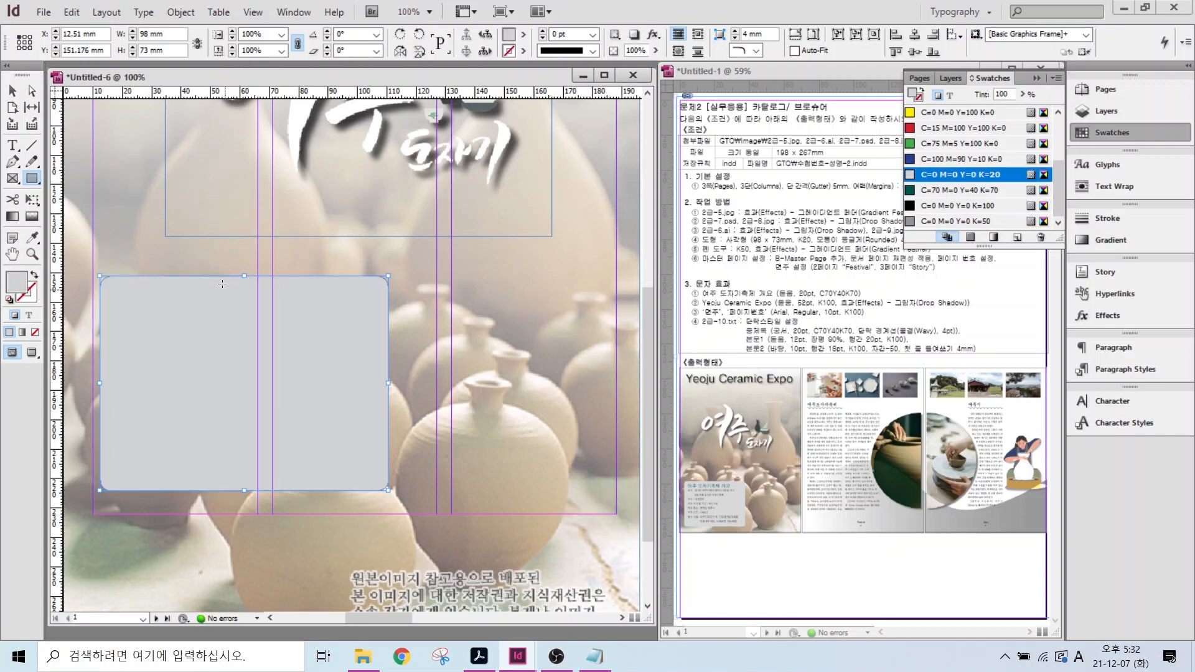
key(v)
drag(183, 348, 176, 414)
key(alt+Tab)
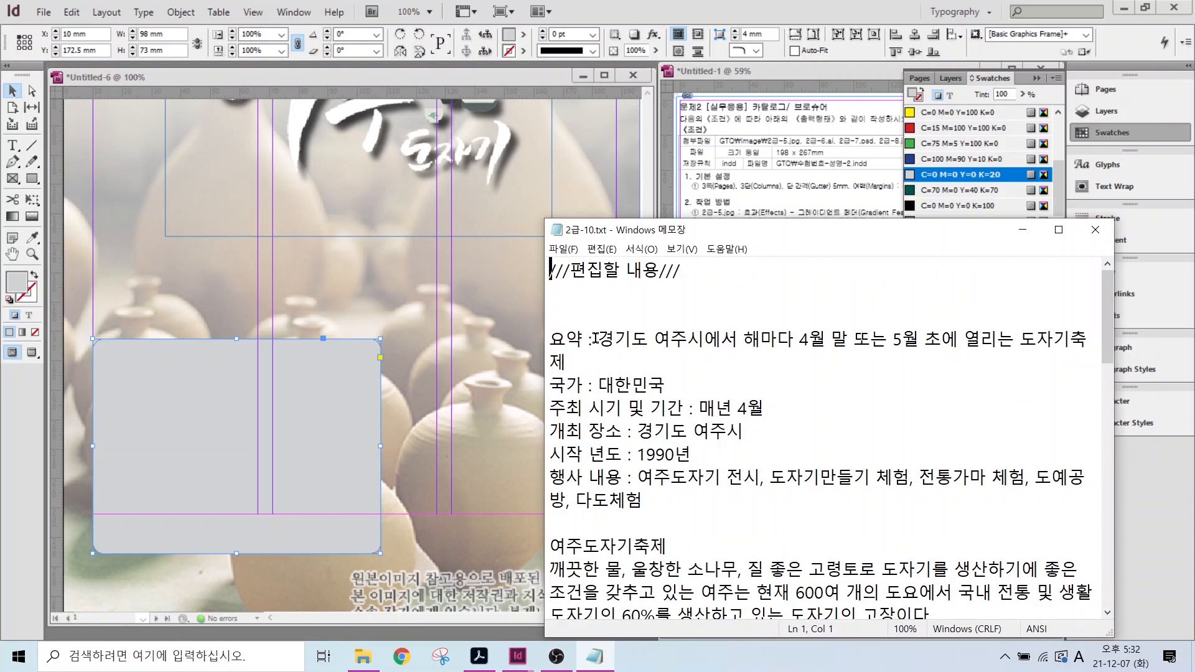
- Paste the notes' summary into a frame in the grey box, style it 본문1, and break before 전통가마 체험
drag(550, 339, 676, 500)
key(ctrl+c)
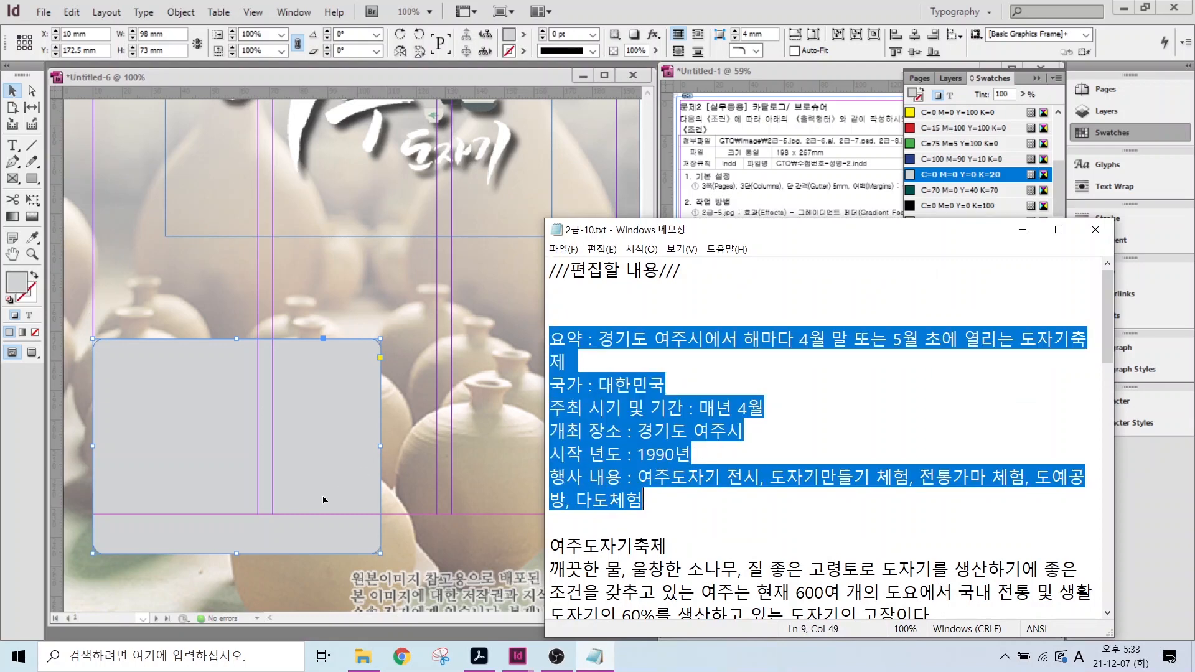
click(8, 146)
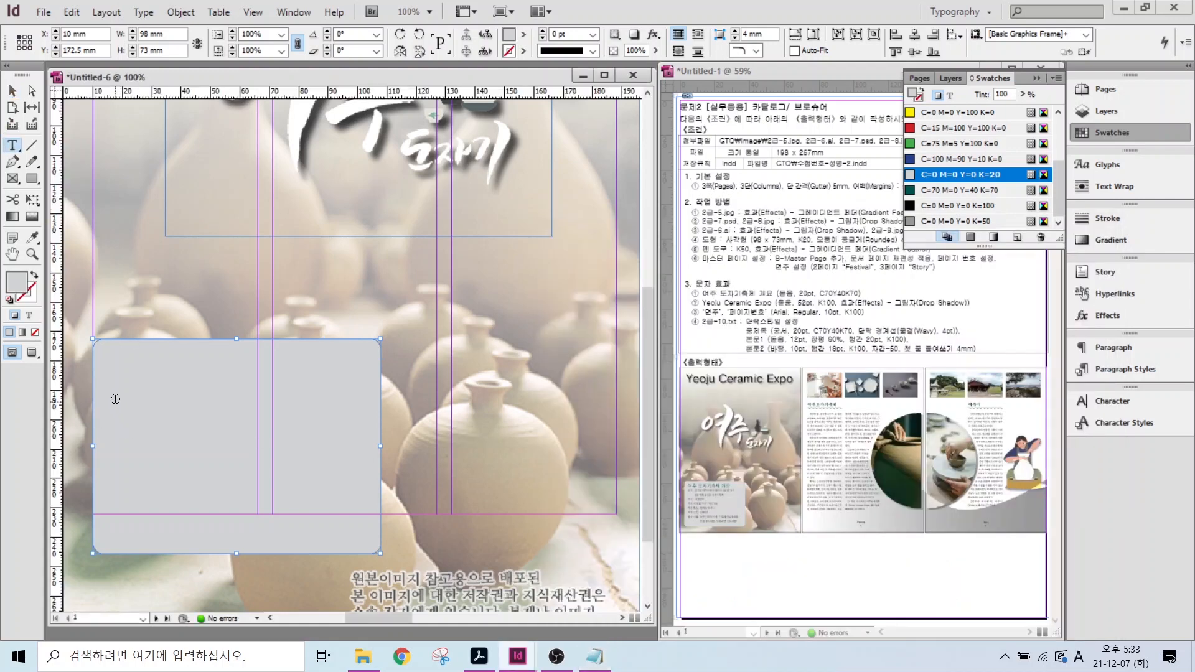
drag(105, 383, 370, 541)
key(ctrl+v)
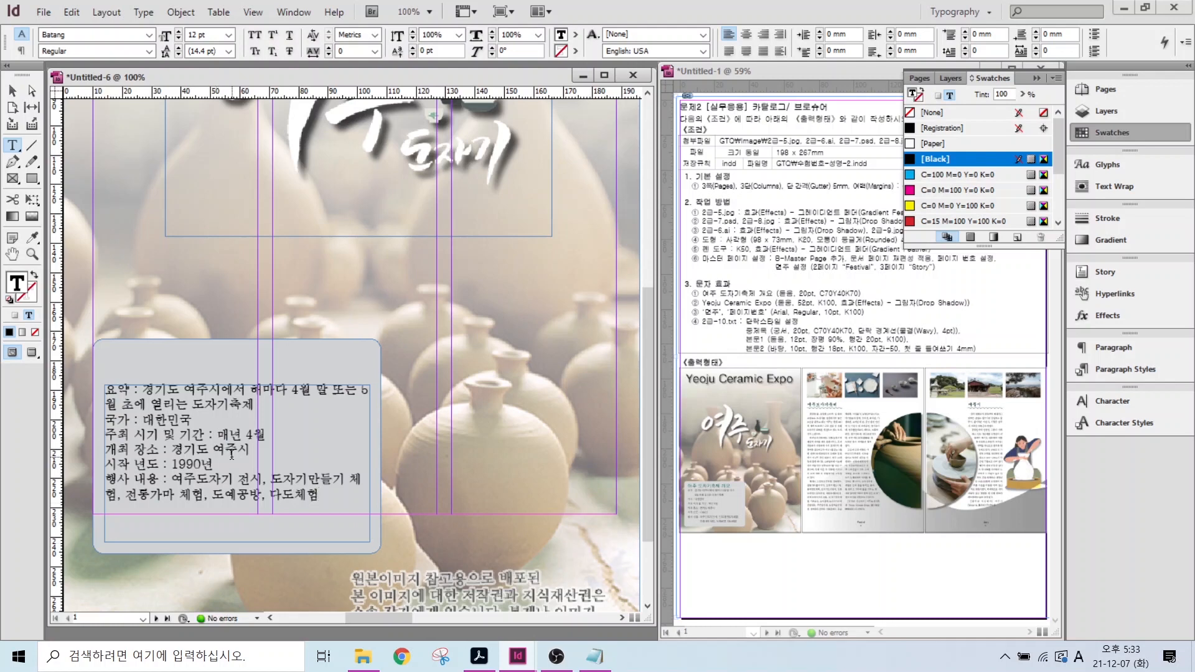
key(ctrl+a)
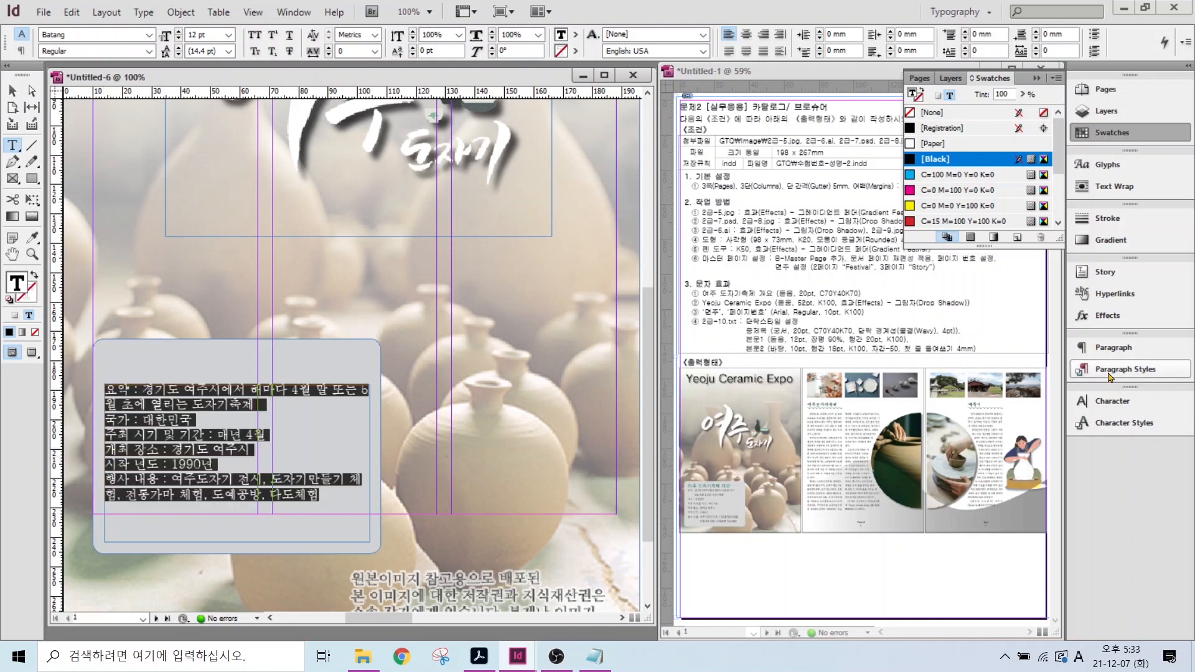
click(1112, 369)
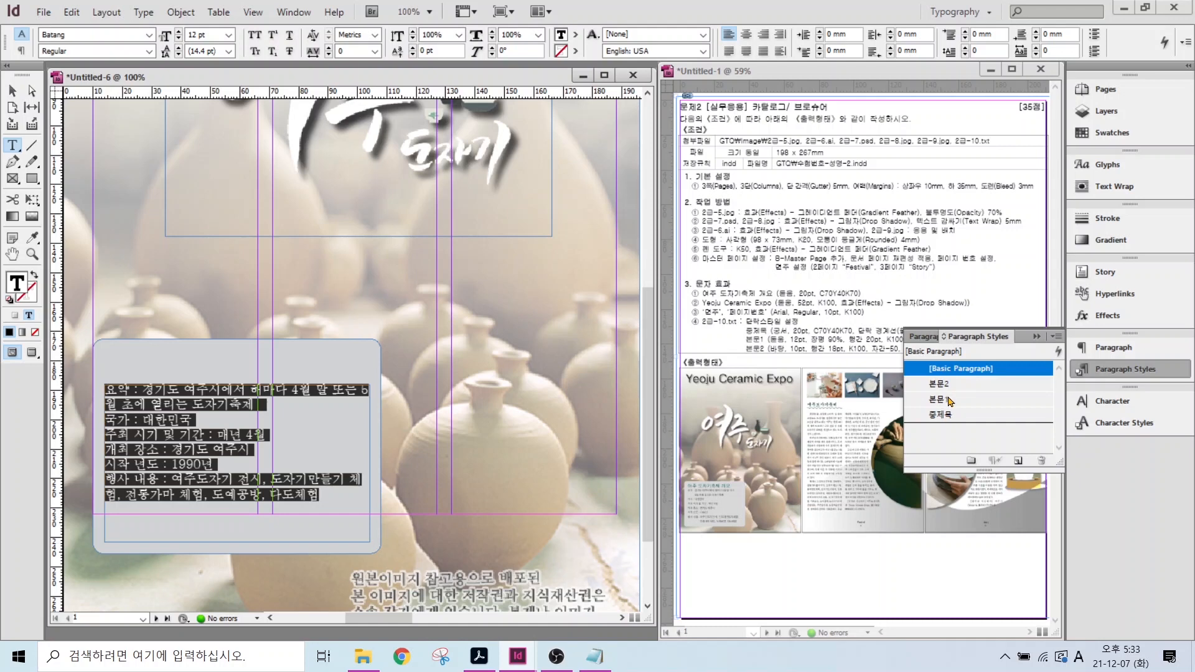
click(950, 401)
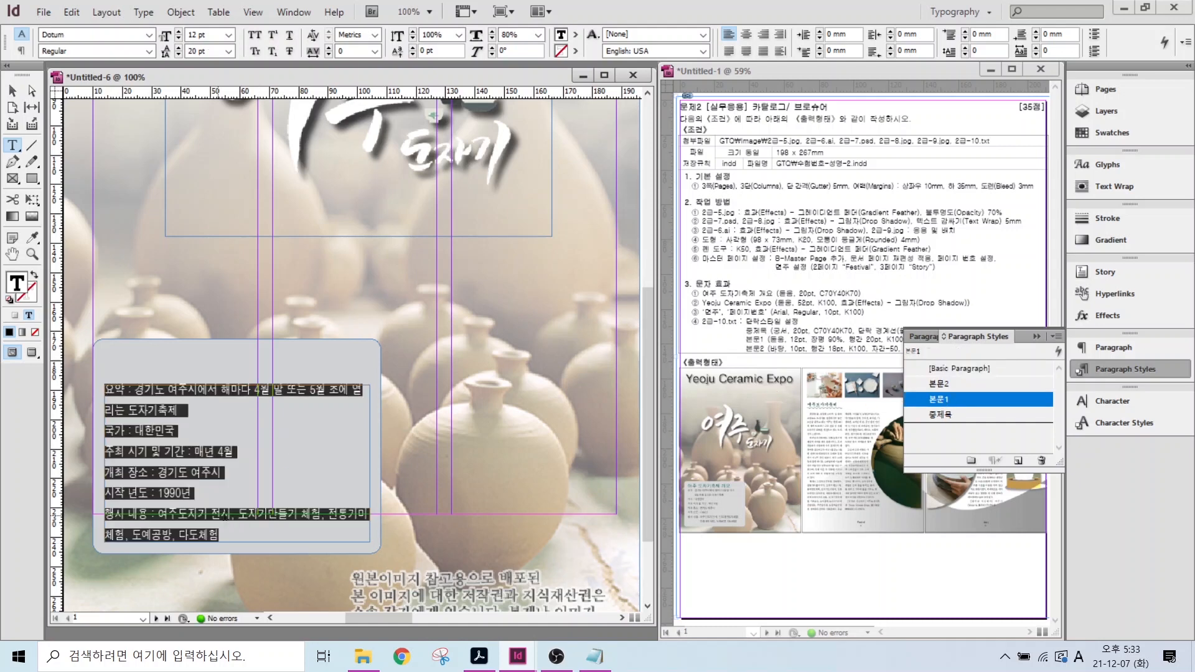
click(329, 514)
key(Return)
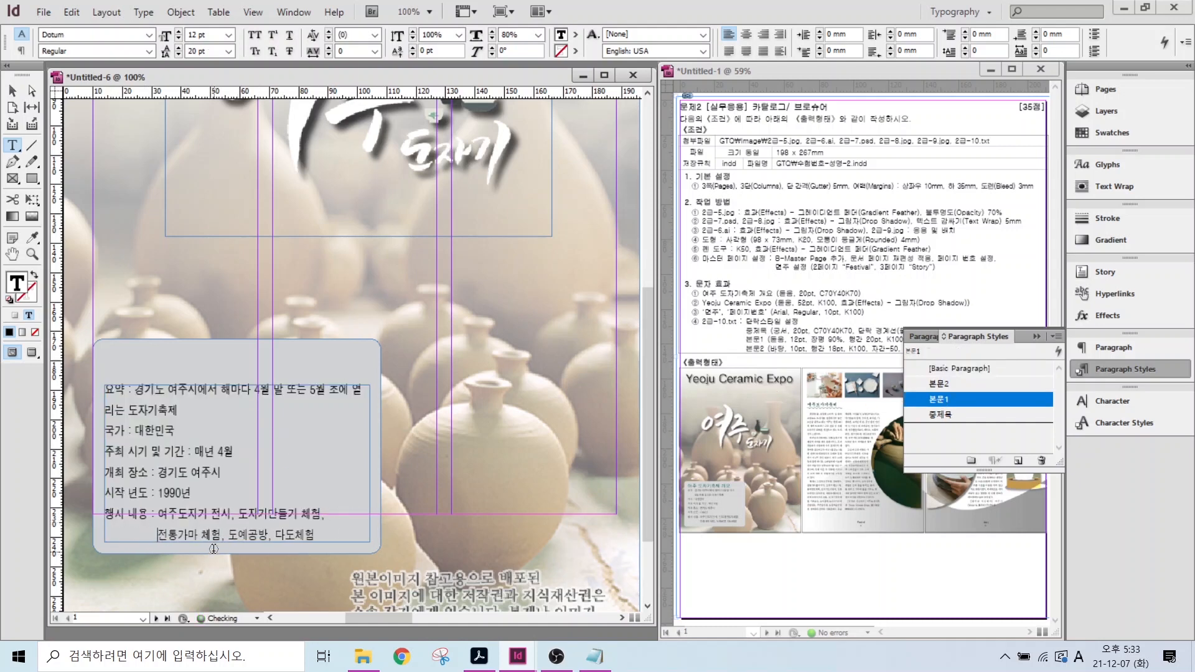
- Add the heading '여주 도자기축제 개요' above the summary in Dotum 20 pt
drag(113, 343, 348, 374)
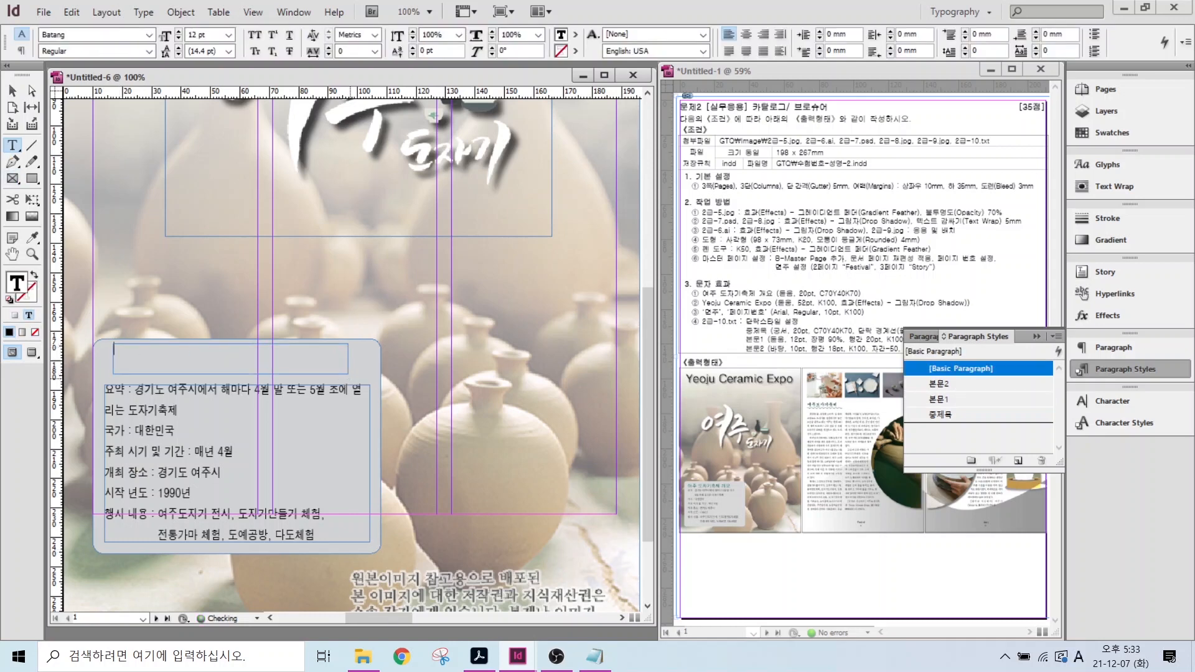
text(여주 도자기축제 개요)
key(ctrl+shift+Left)
key(ctrl+shift+Left)
key(ctrl+shift+Left)
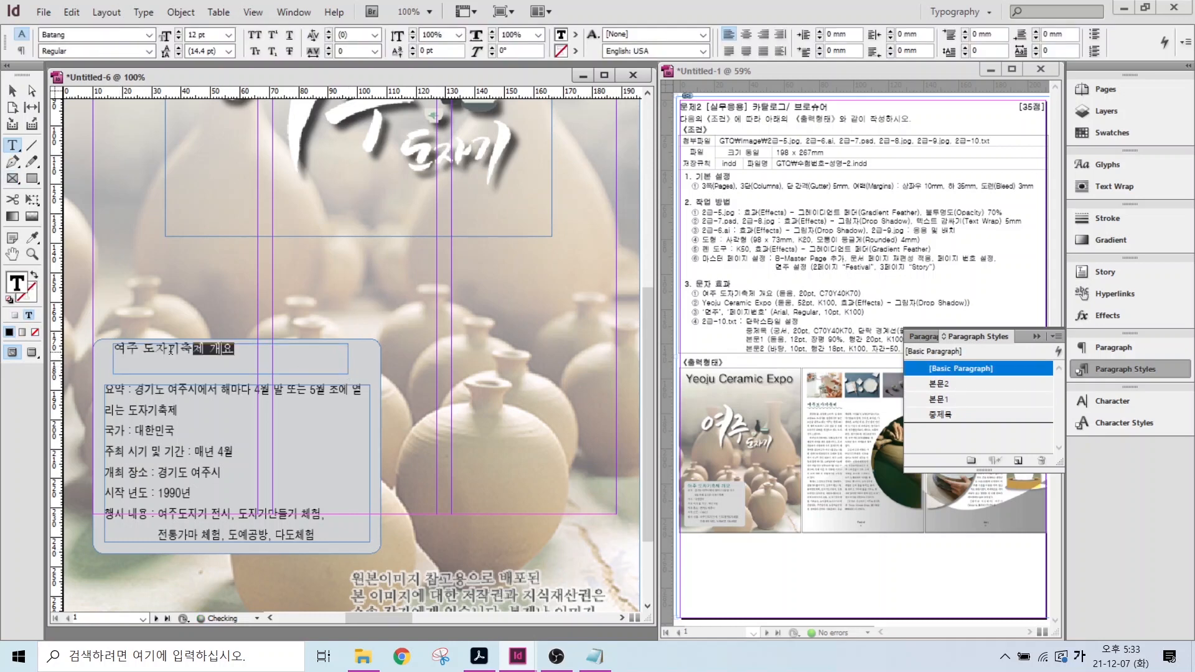
click(136, 35)
text(Dotum)
key(Tab)
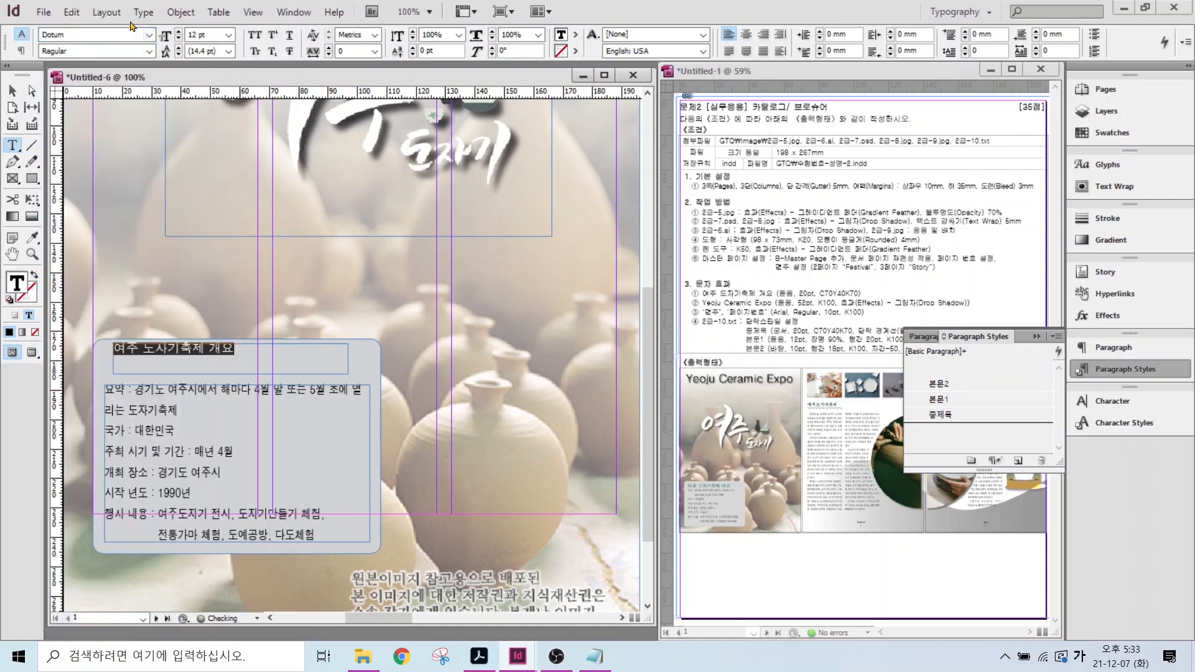
text(20)
key(Return)
- Colour the heading with the C=70 M=0 Y=40 K=70 swatch and align it with the summary's left edge
click(1112, 133)
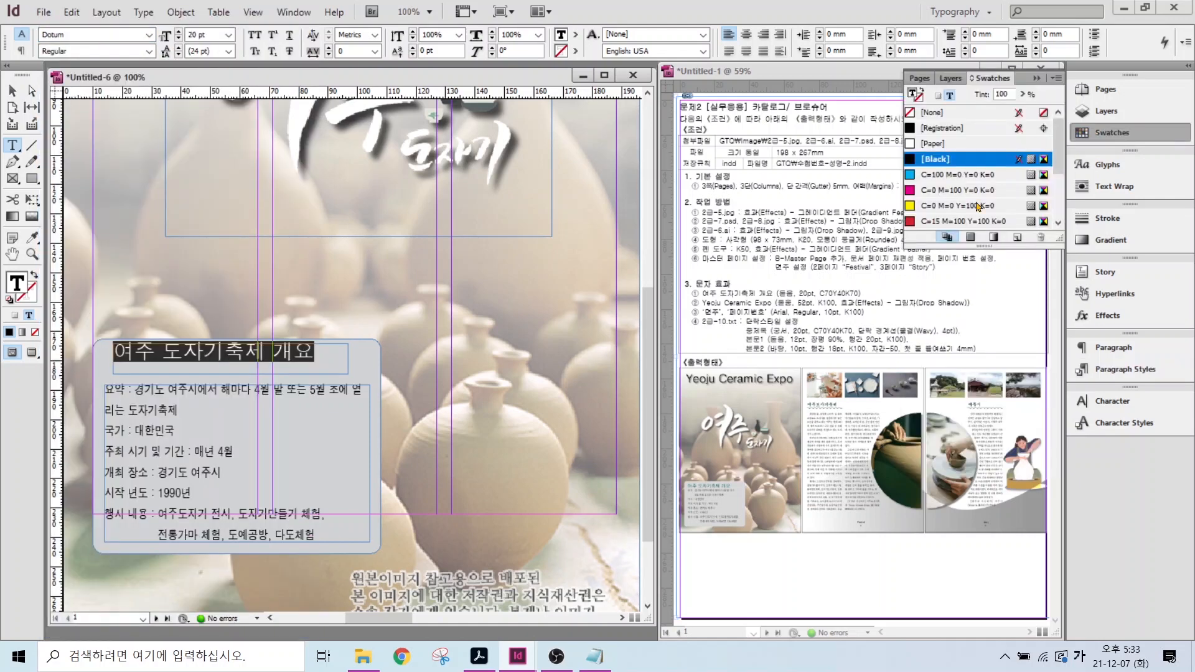
scroll(941, 207, down, 2)
click(940, 189)
click(12, 91)
drag(205, 358, 198, 365)
click(351, 355)
key(ctrl+alt+0)
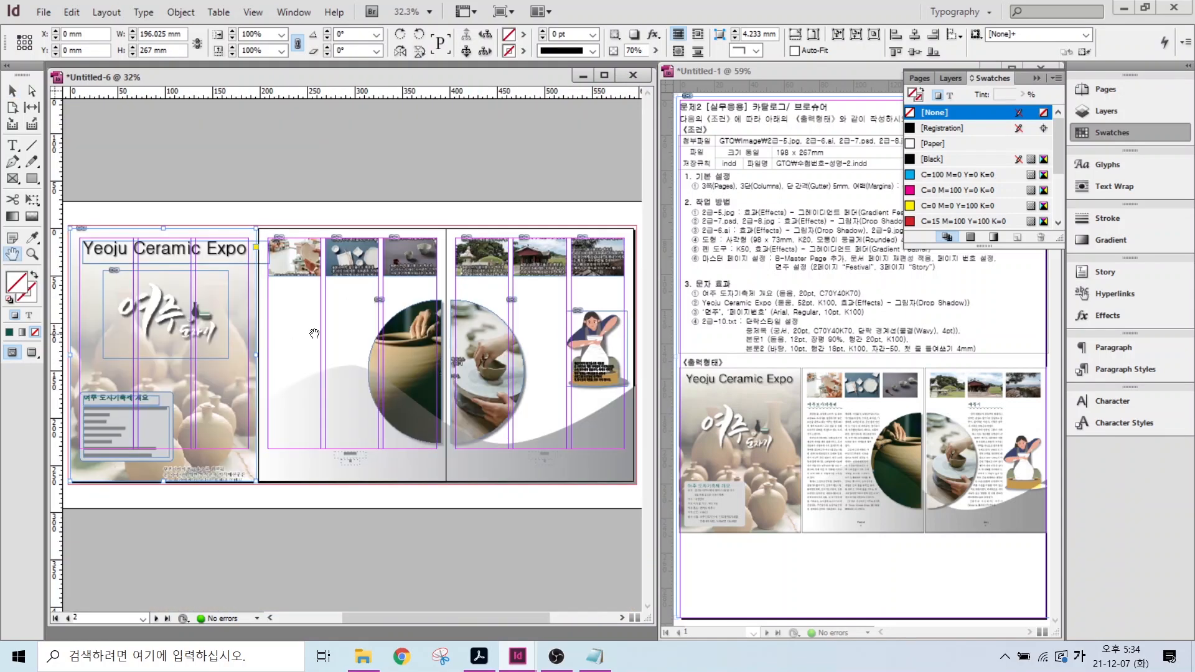
- Paste the copied 여주도자기축제 article into a tall 117 × 164.286 mm text frame on page 2
click(594, 656)
drag(551, 269, 655, 409)
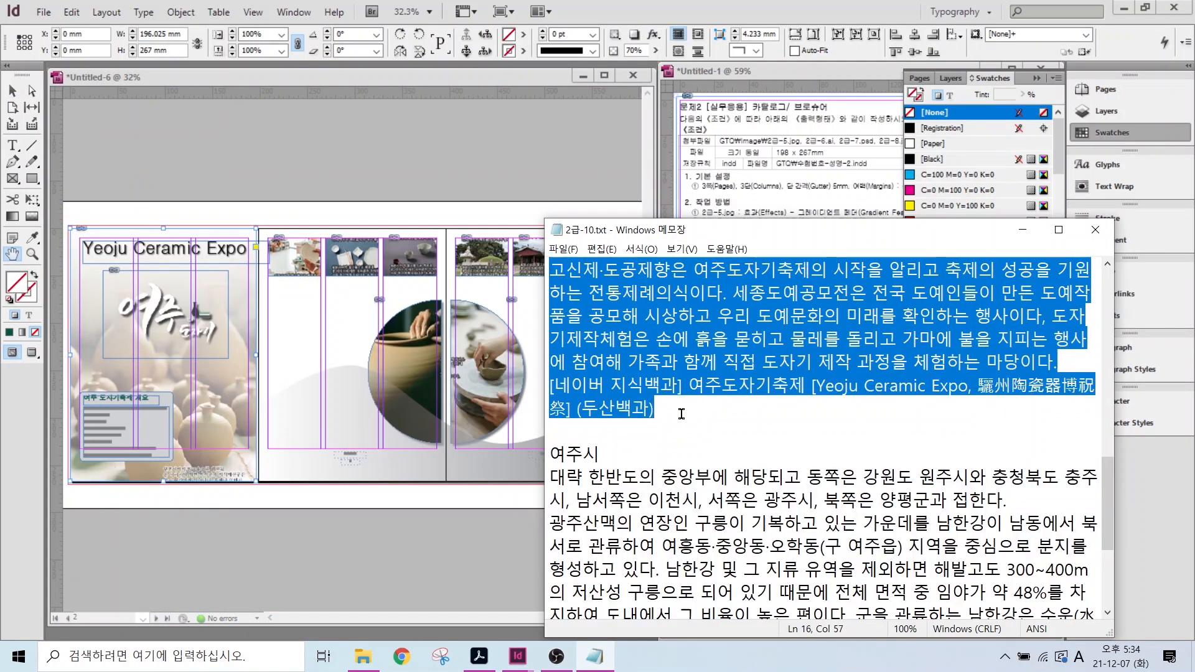
click(12, 145)
drag(268, 287, 379, 443)
key(ctrl+v)
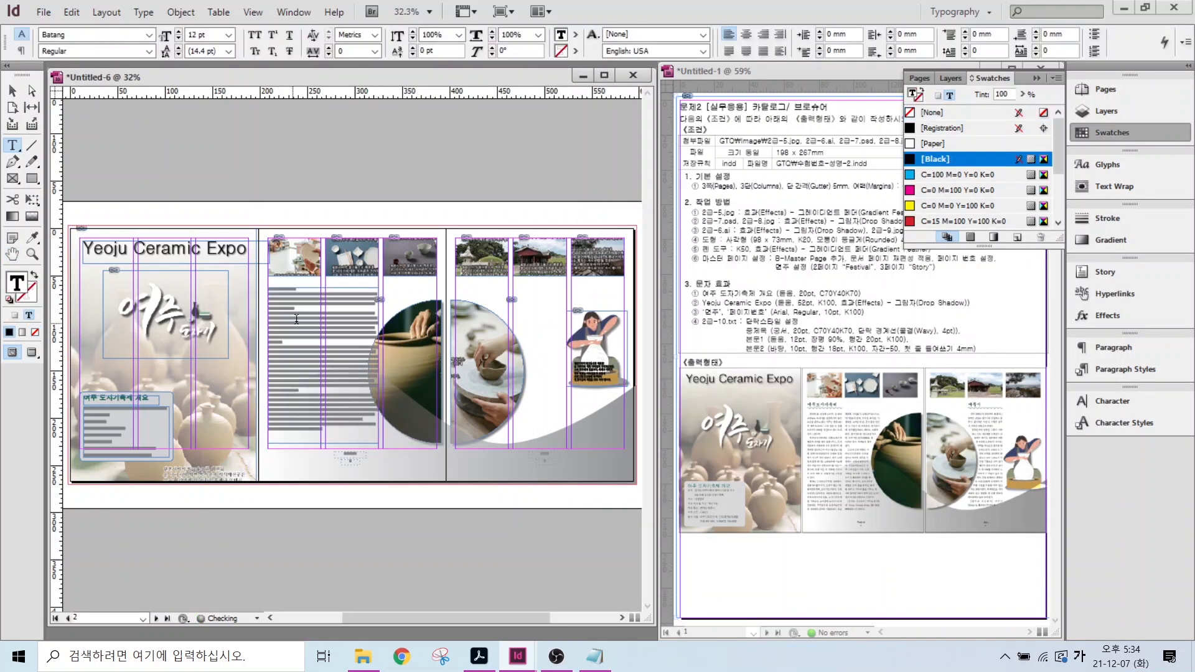
key(ctrl+1)
key(Escape)
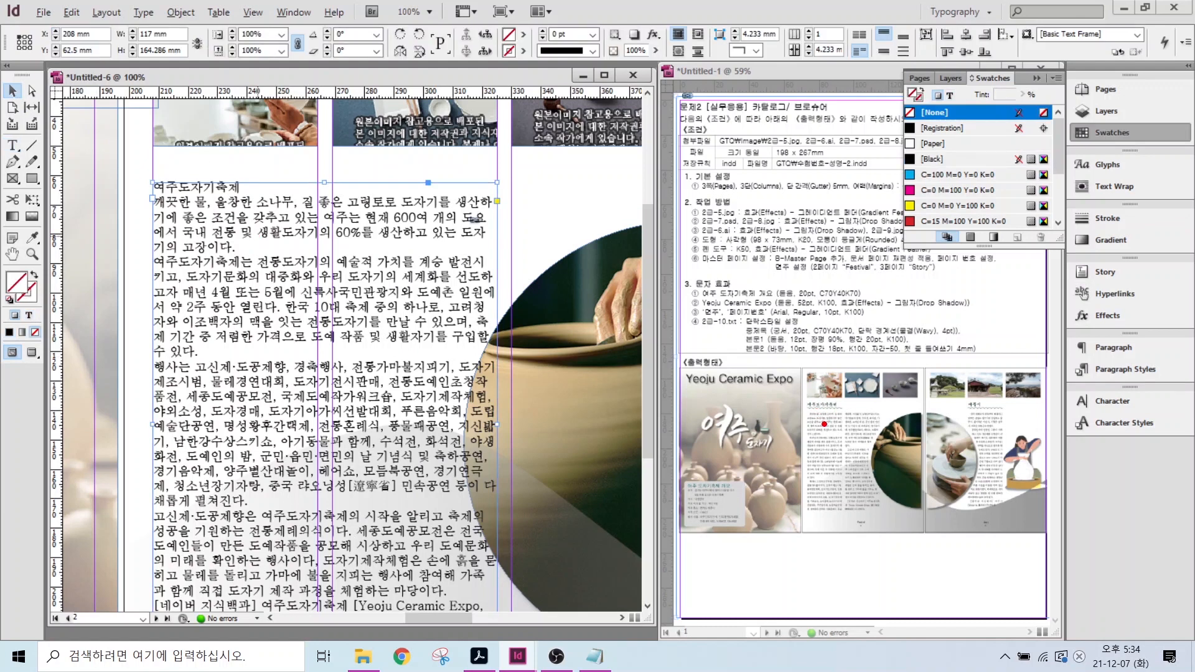
drag(825, 423, 785, 367)
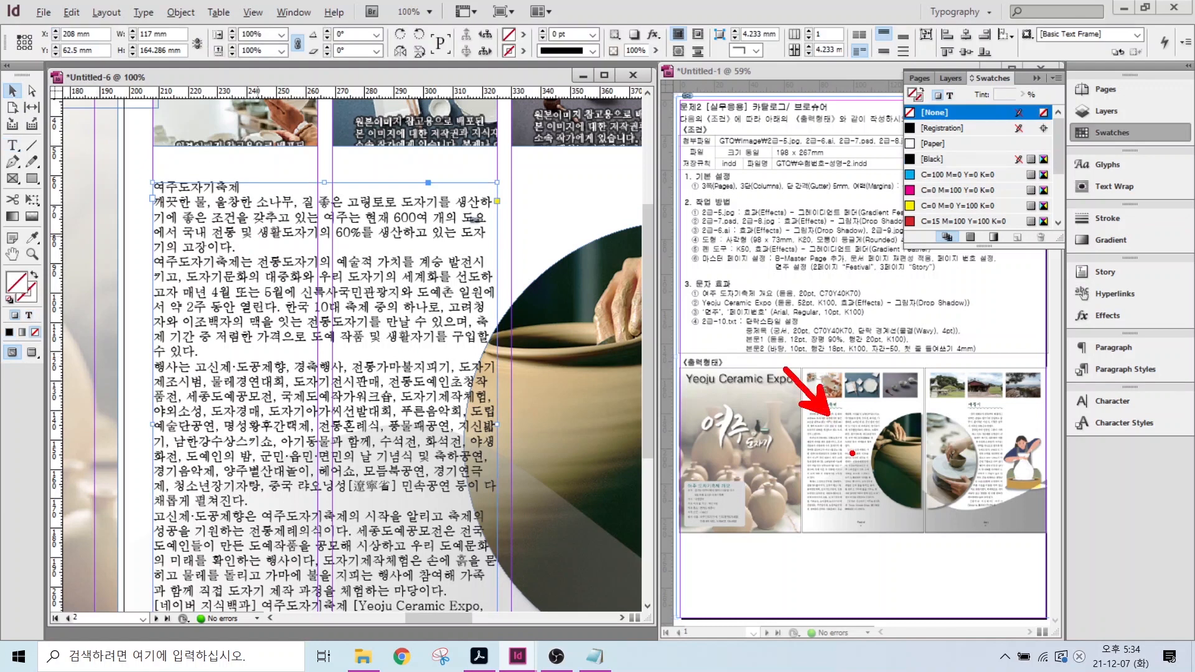
drag(840, 442, 812, 449)
mouse_move(880, 483)
mouse_down()
mouse_move(858, 467)
mouse_move(879, 431)
mouse_move(865, 495)
mouse_up()
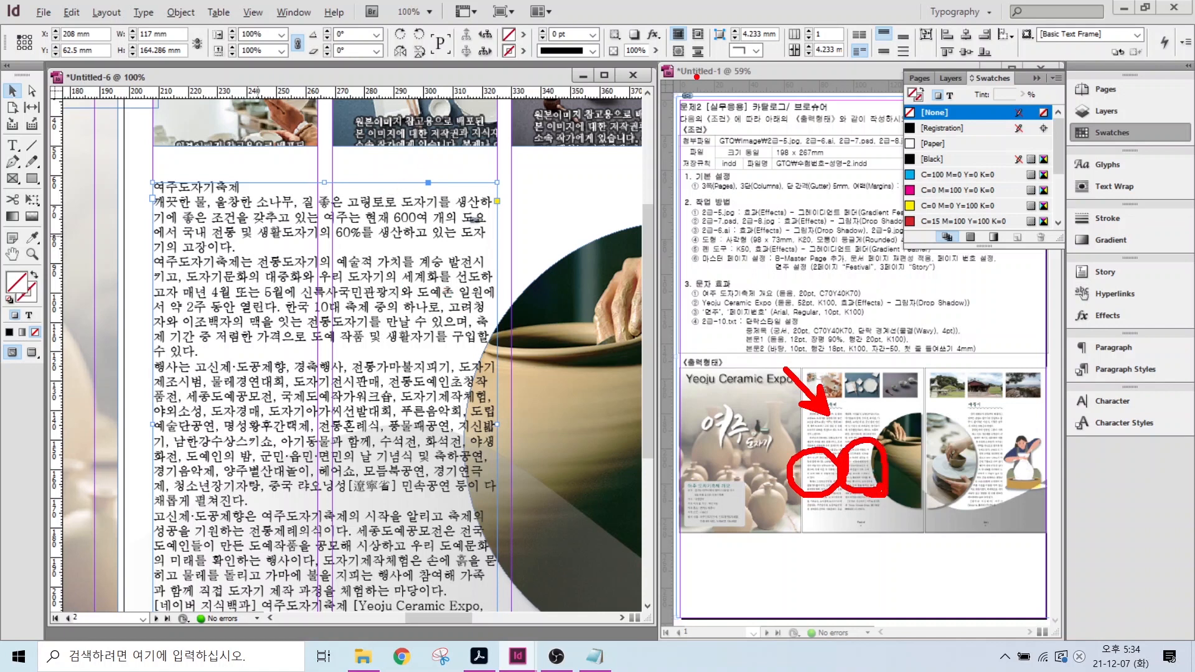
- Split the article frame into two columns with a 5 mm gutter
mouse_move(817, 41)
mouse_down()
mouse_move(783, 51)
mouse_move(793, 24)
mouse_move(847, 51)
mouse_move(822, 58)
mouse_up()
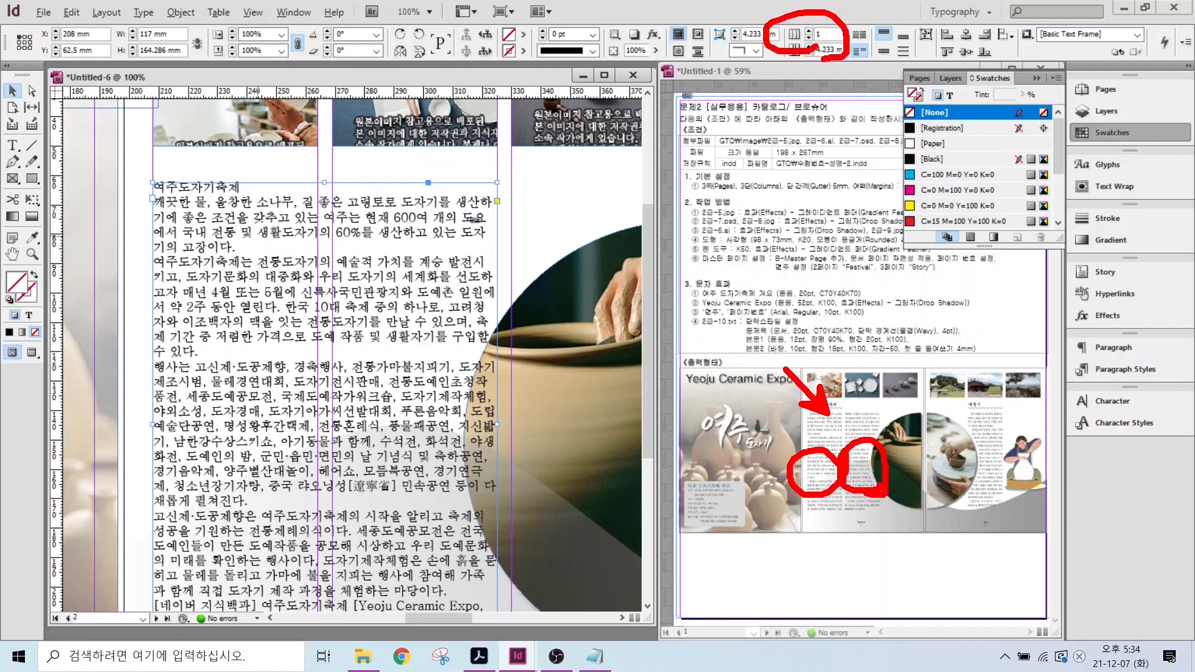
key(Escape)
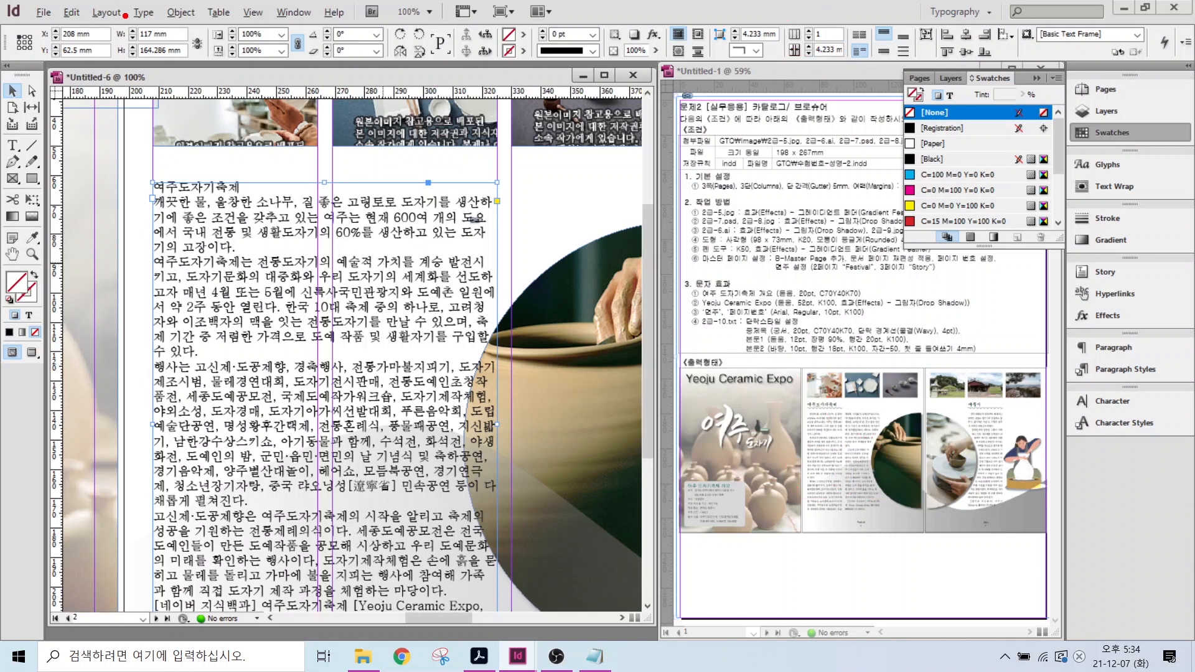
mouse_move(122, 14)
mouse_down()
mouse_move(435, 60)
mouse_move(946, 78)
mouse_up()
mouse_move(834, 59)
mouse_down()
mouse_move(772, 58)
mouse_move(790, 25)
mouse_move(851, 23)
mouse_up()
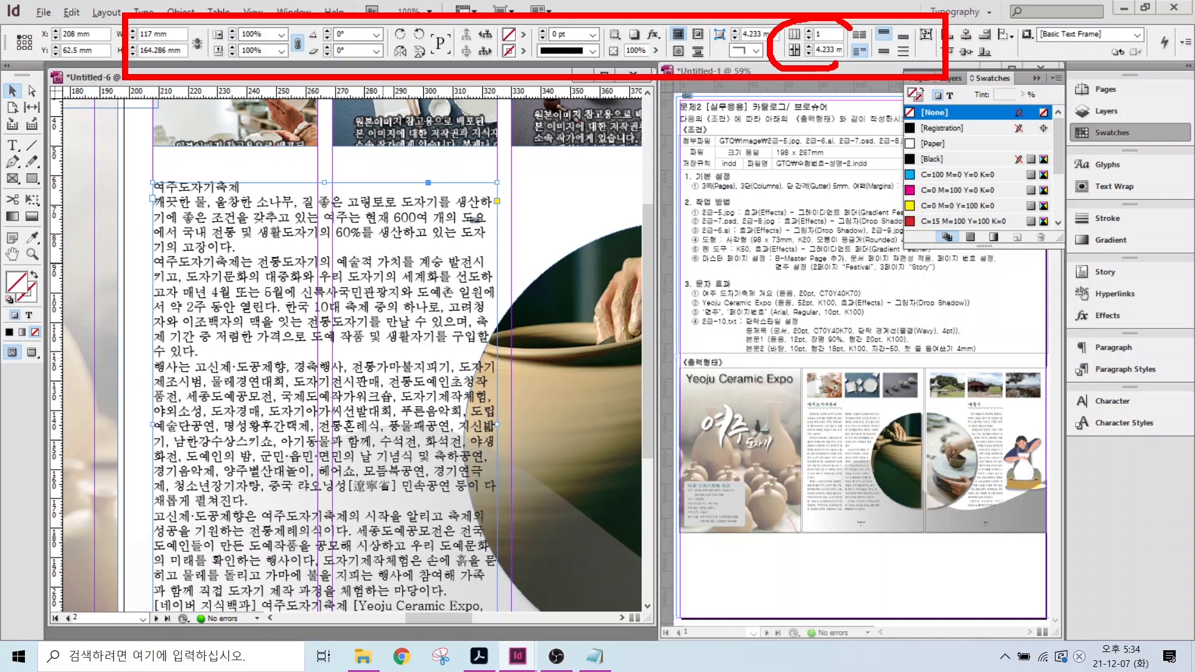
drag(874, 106, 839, 57)
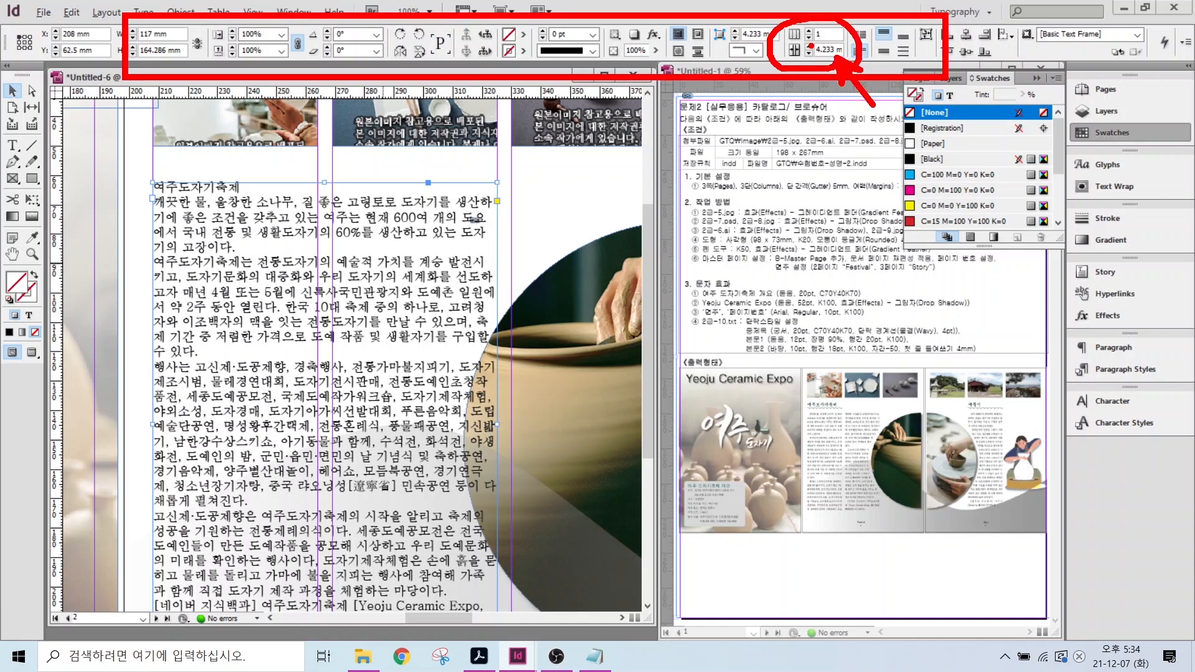
key(Escape)
click(810, 31)
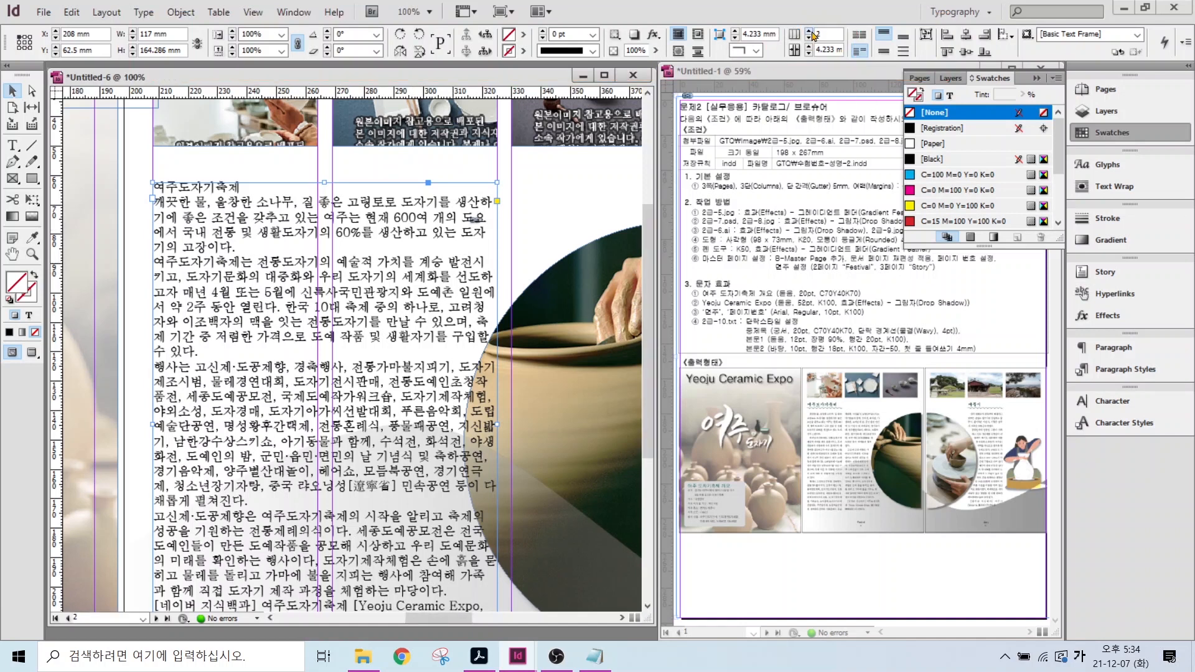
click(810, 47)
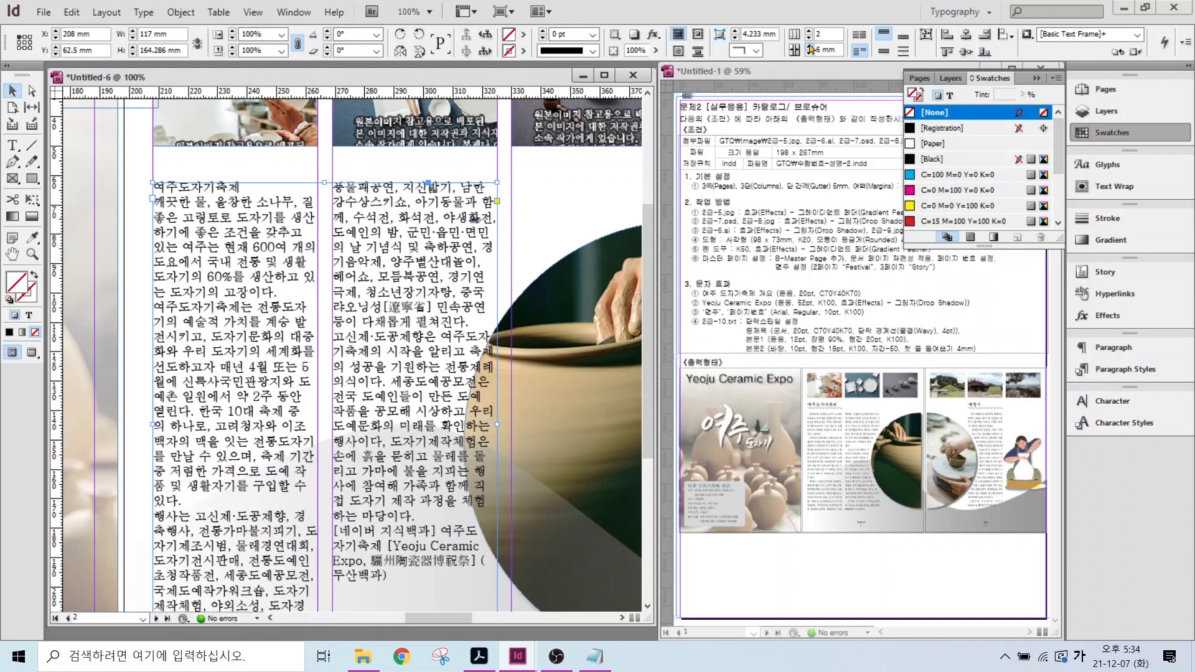
- Style the whole story 본문1 and its 여주도자기축제 title 중제목
key(t)
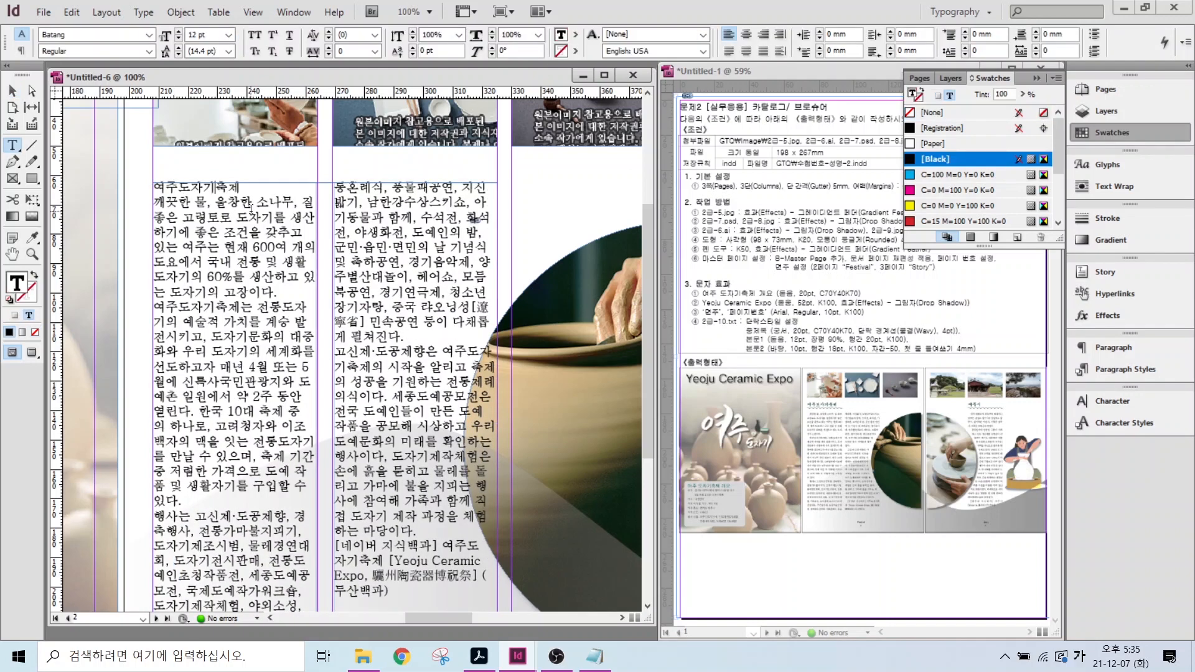
key(ctrl+a)
click(1120, 369)
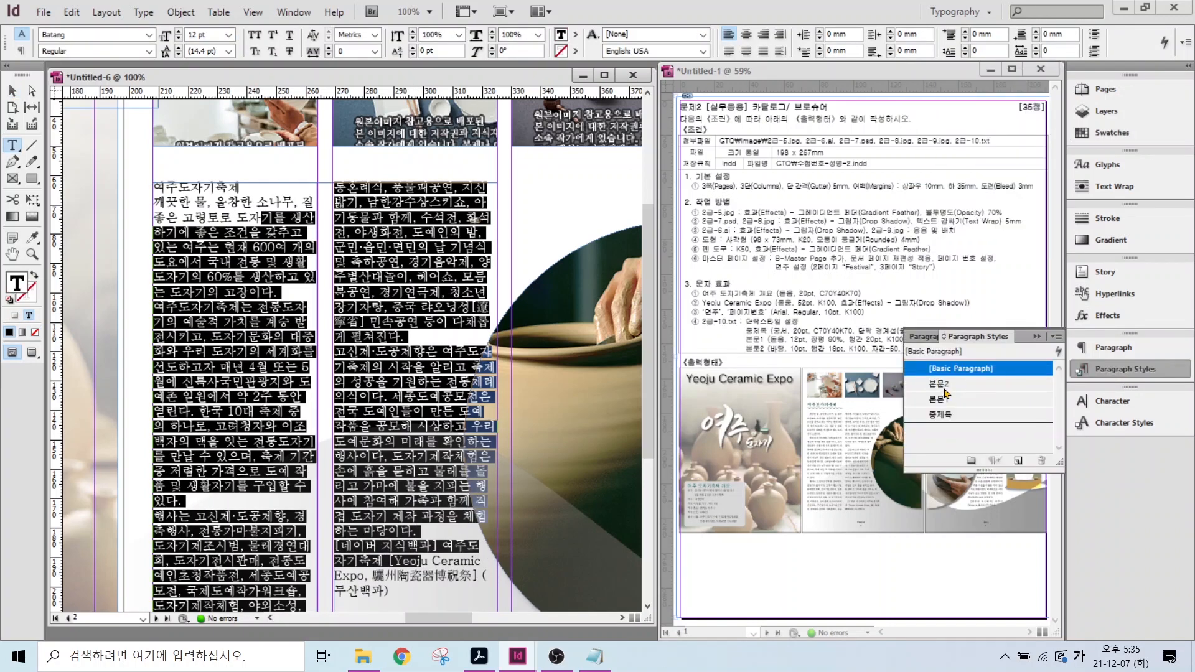
click(945, 393)
key(ctrl+shift+a)
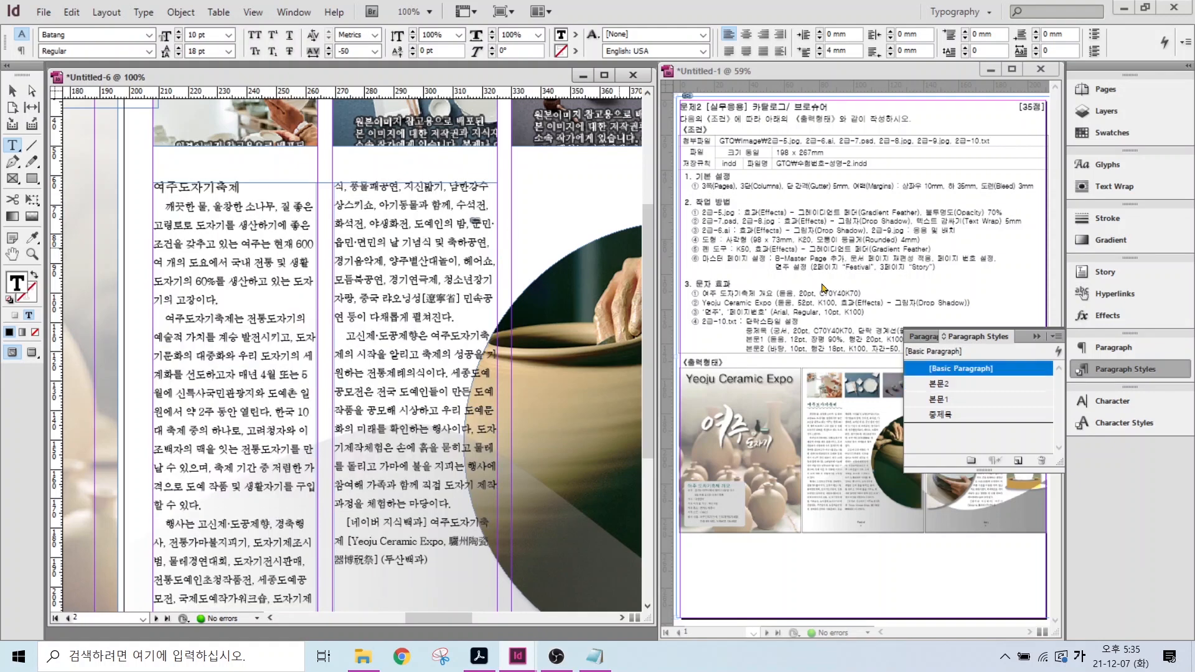
click(939, 415)
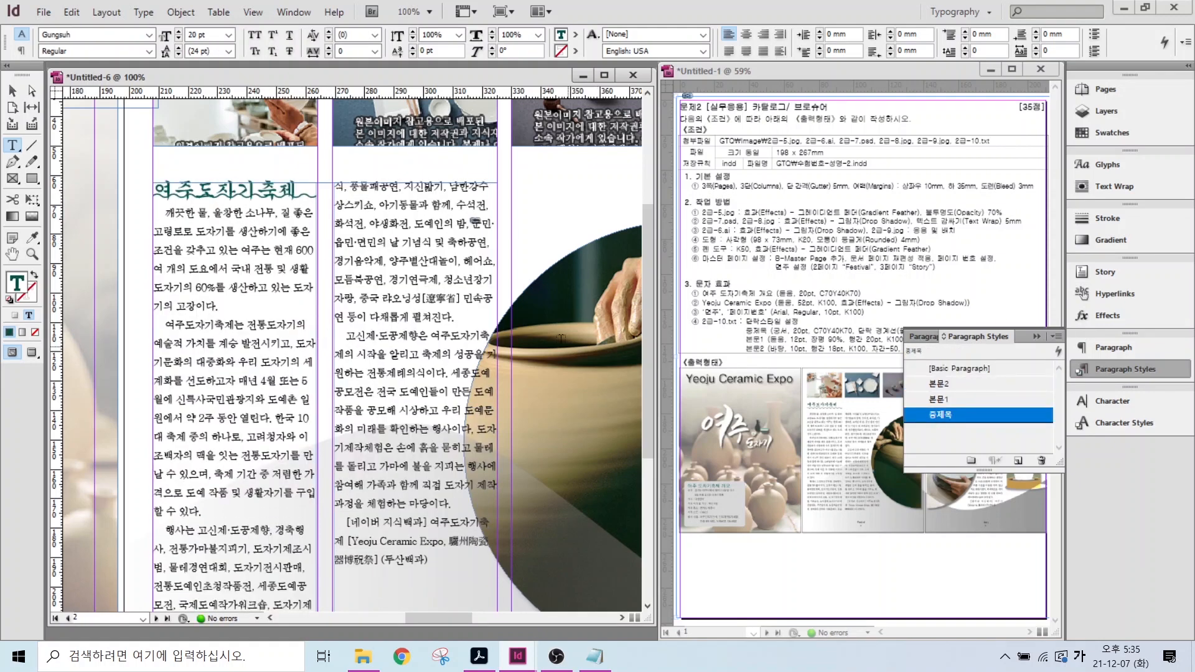
double_click(12, 254)
click(12, 91)
click(412, 363)
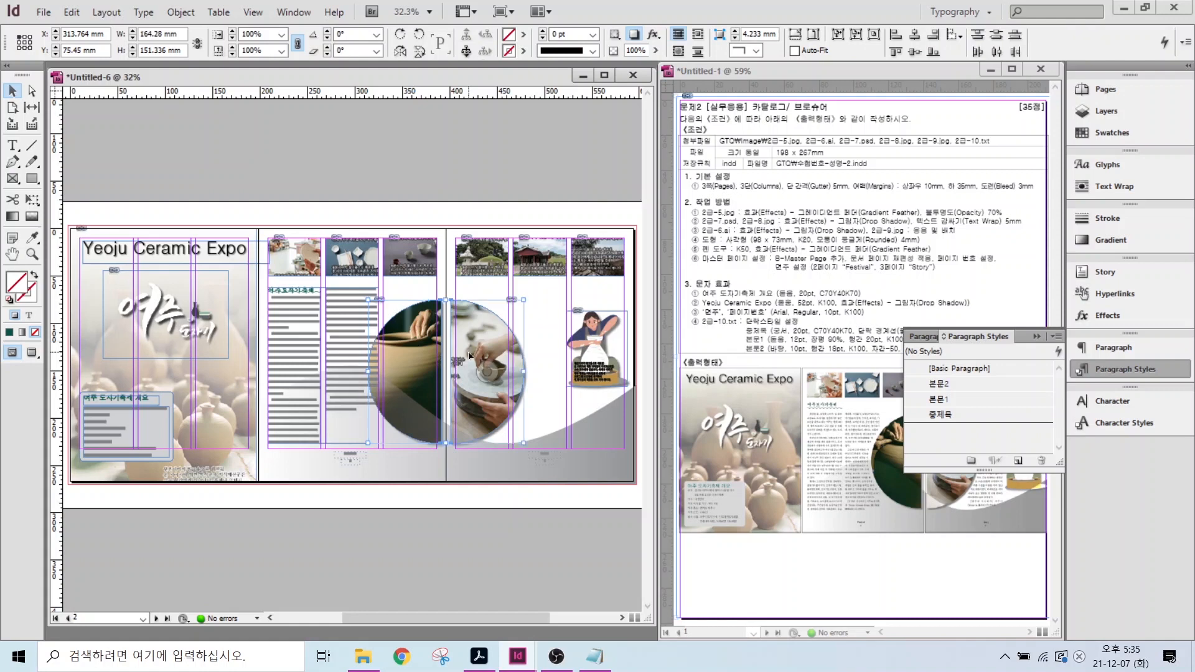
- Set the circular pottery image to wrap text around its object shape with a 5 mm offset
click(1108, 188)
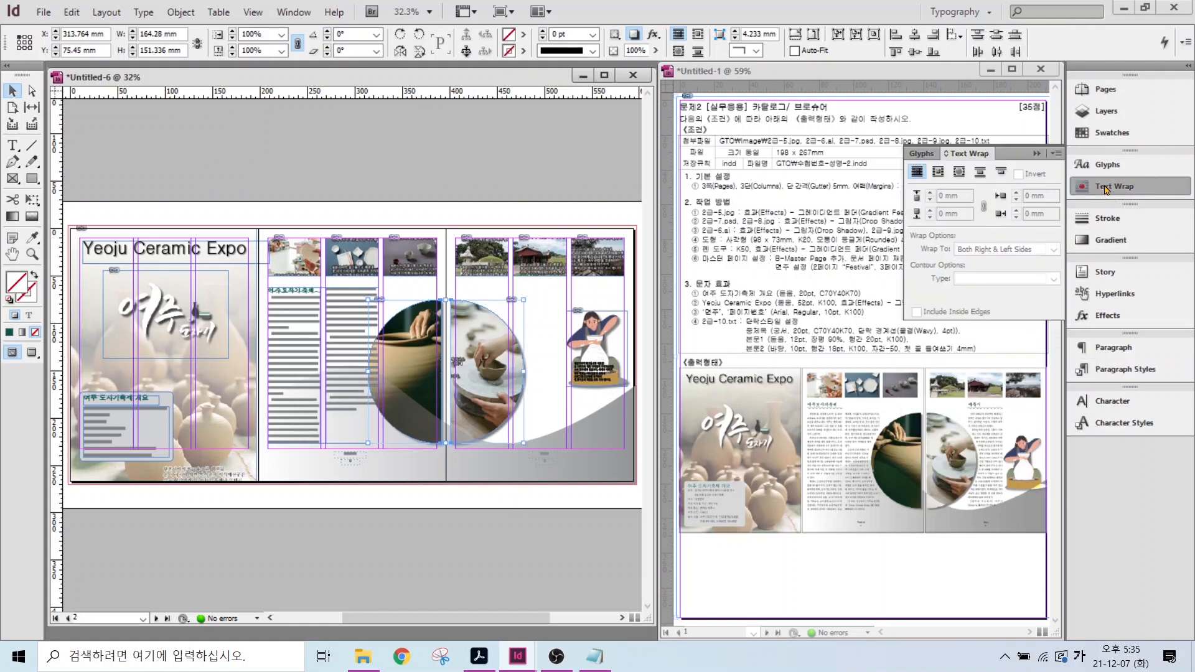
click(959, 173)
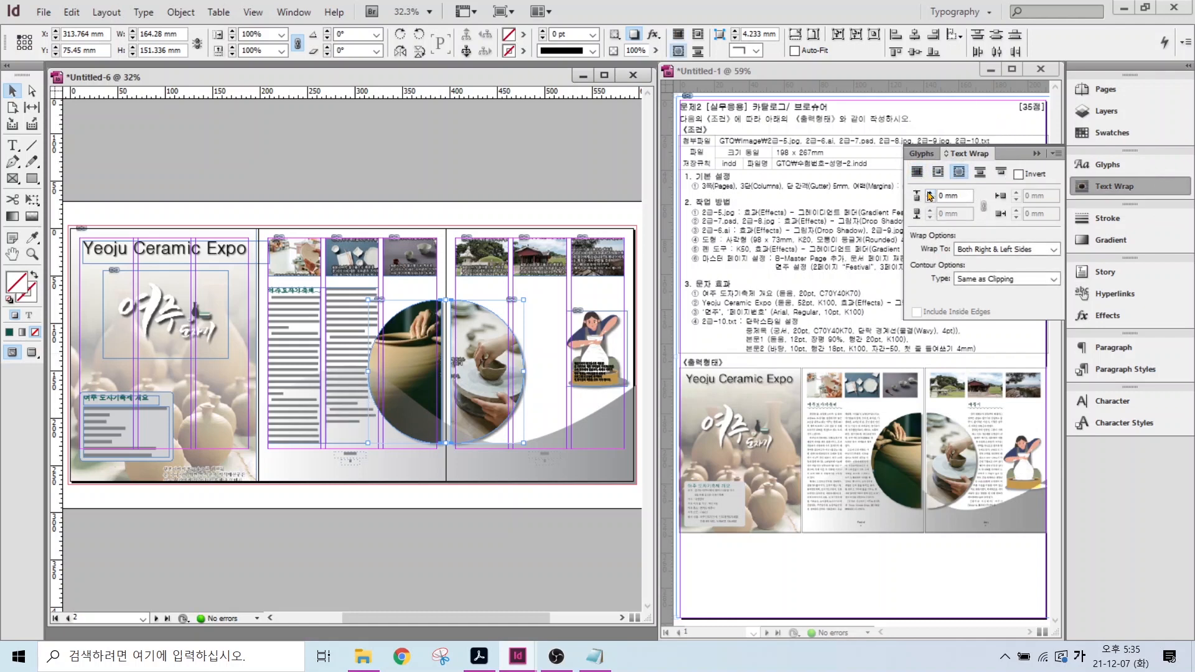
click(930, 194)
click(929, 194)
click(929, 193)
click(930, 194)
click(930, 194)
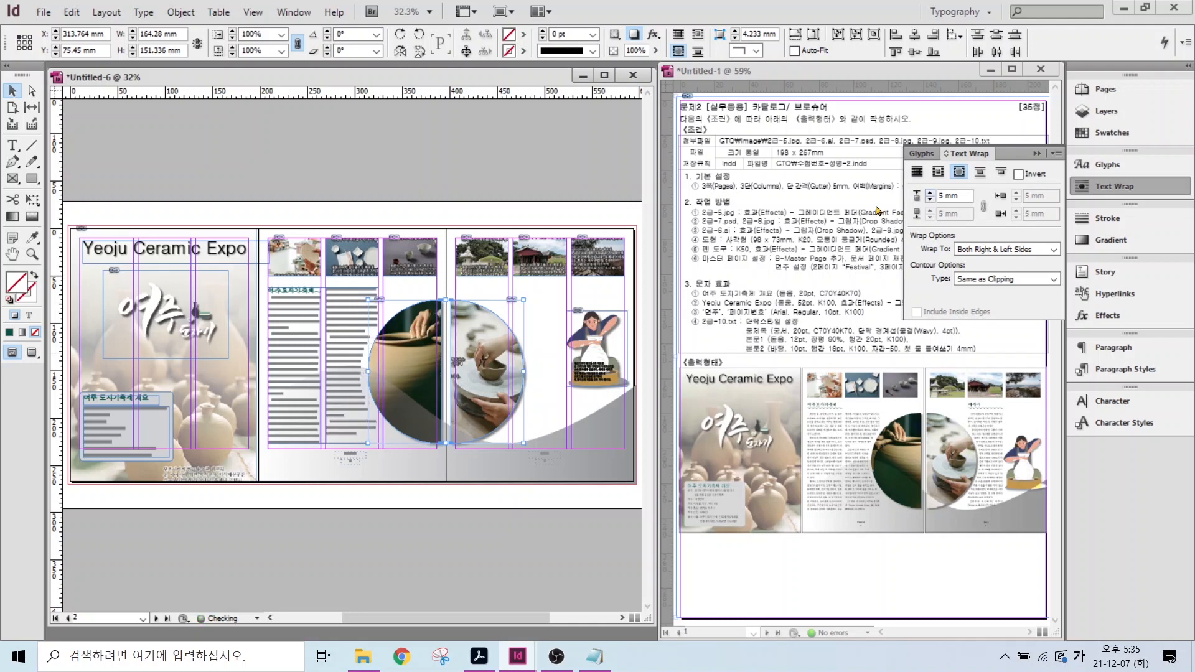
click(290, 466)
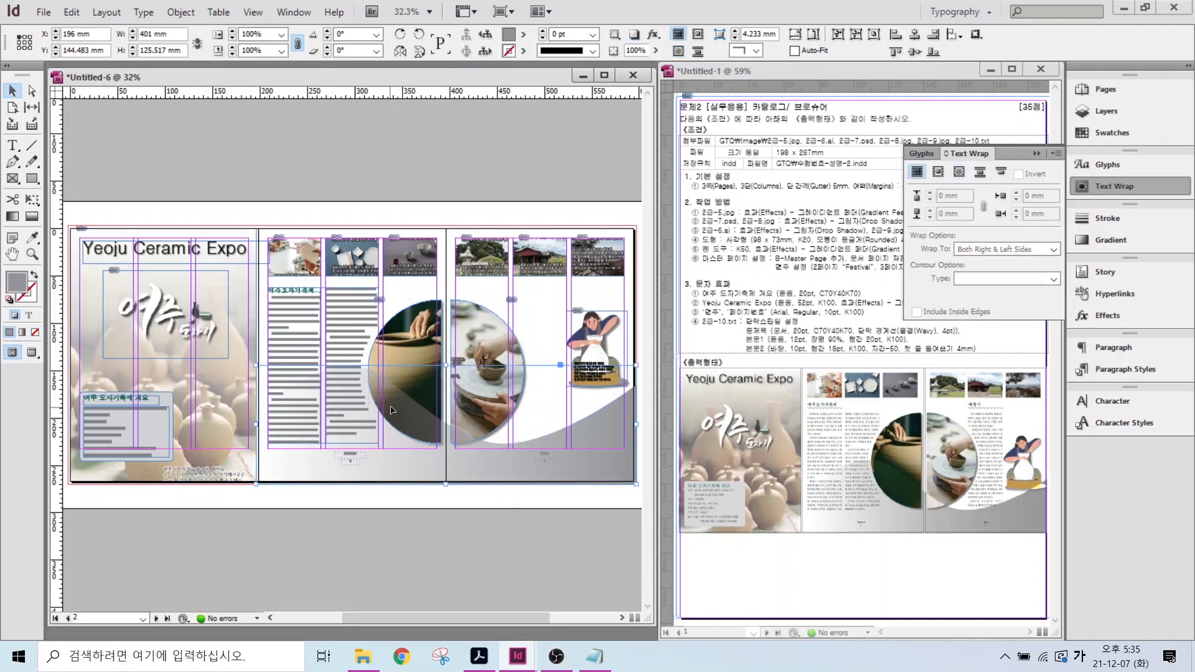
- Paste the 여주시 text from the notes into the empty page-3 column frame
scroll(377, 384, up, 3)
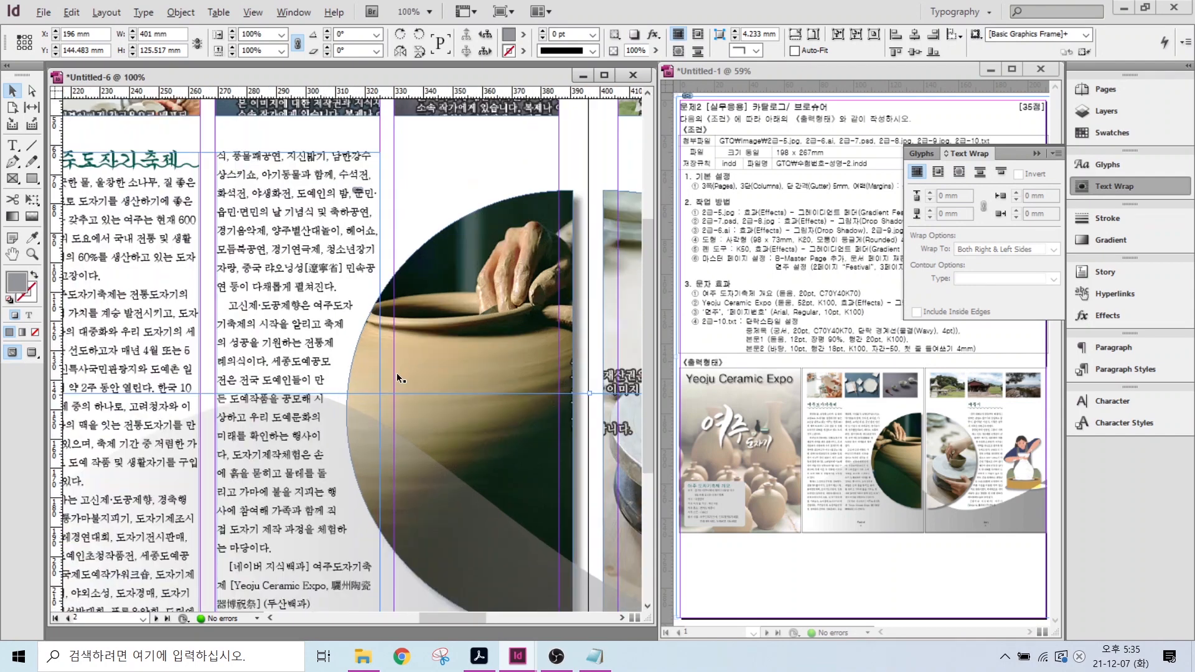
scroll(397, 372, down, 3)
double_click(13, 254)
click(595, 656)
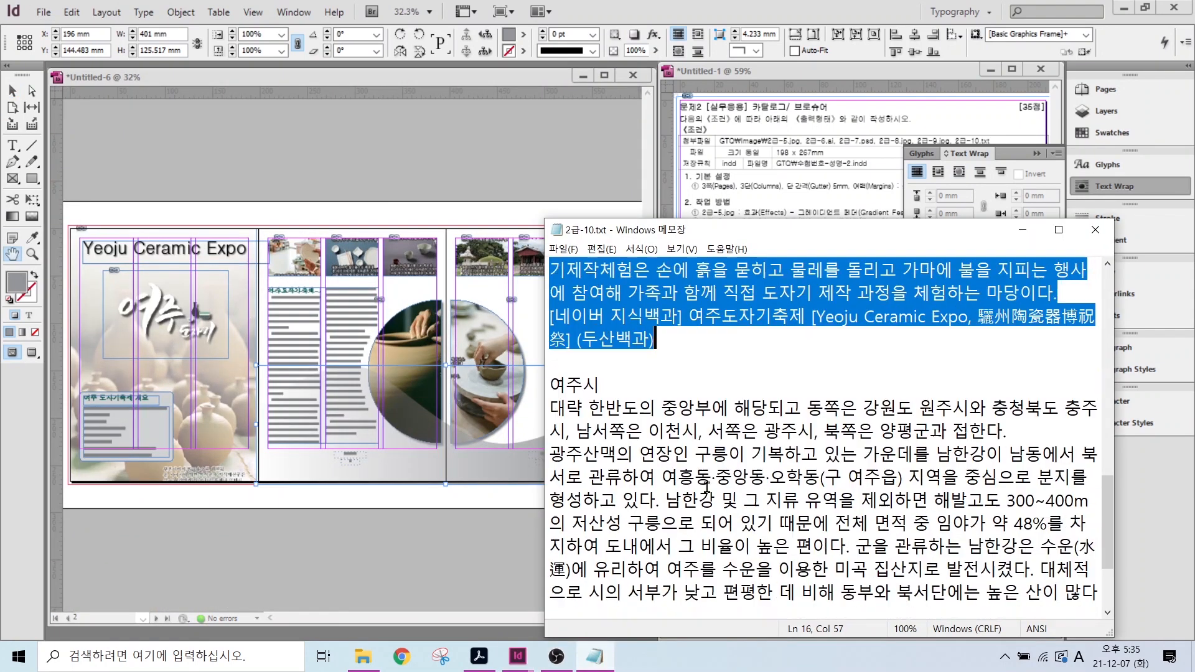
scroll(821, 436, down, 2)
drag(550, 315, 985, 572)
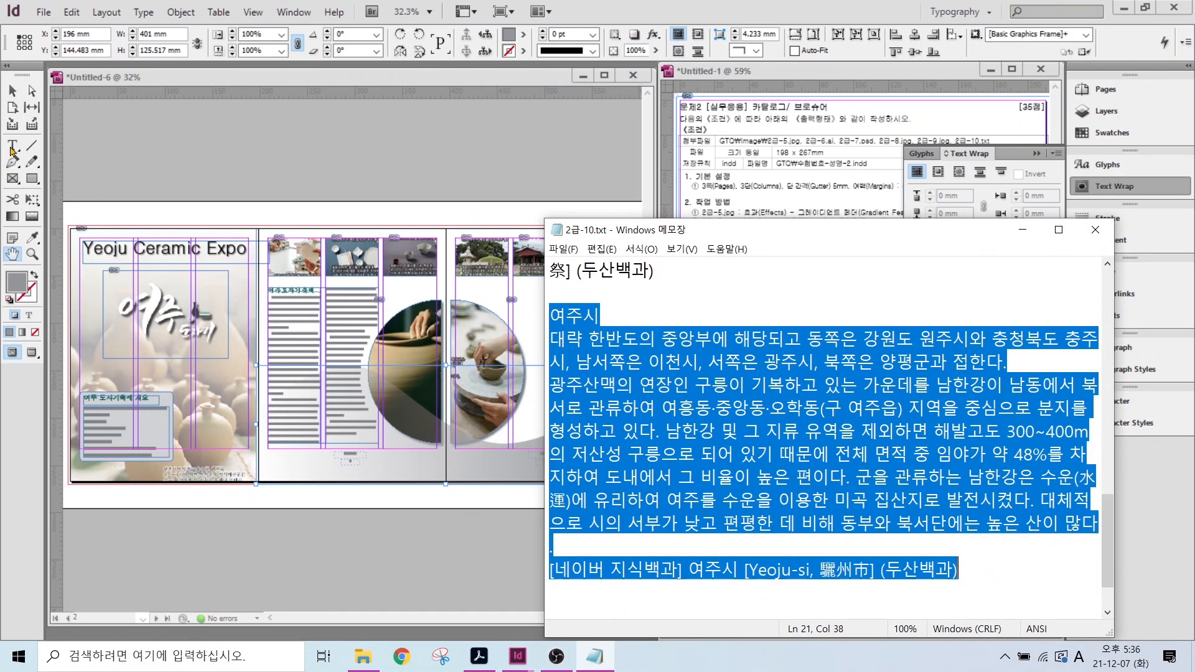
click(13, 147)
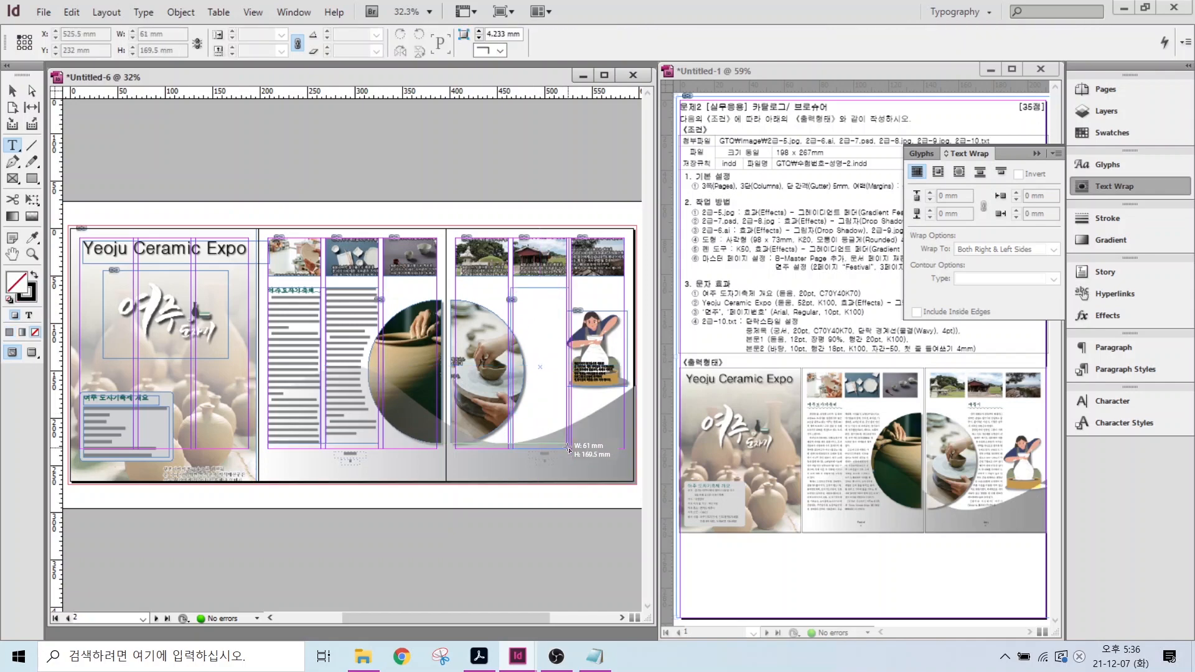
click(550, 334)
key(ctrl+v)
key(ctrl+1)
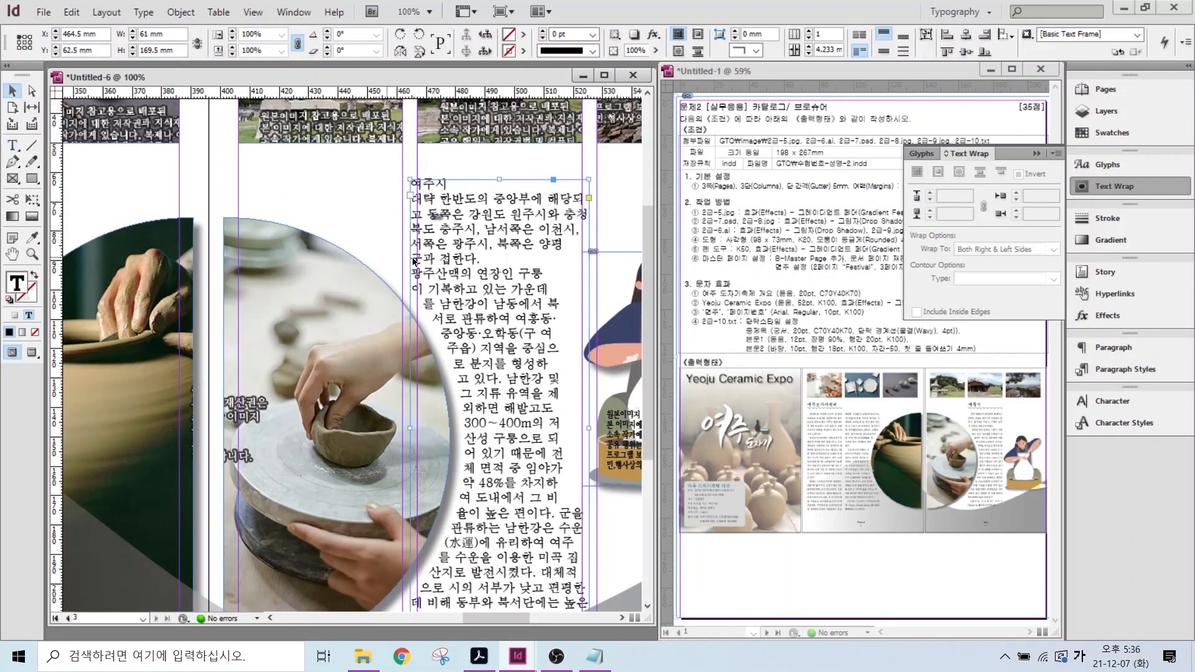
- Style the 여주시 title 중제목 and its body 본문2
click(1125, 369)
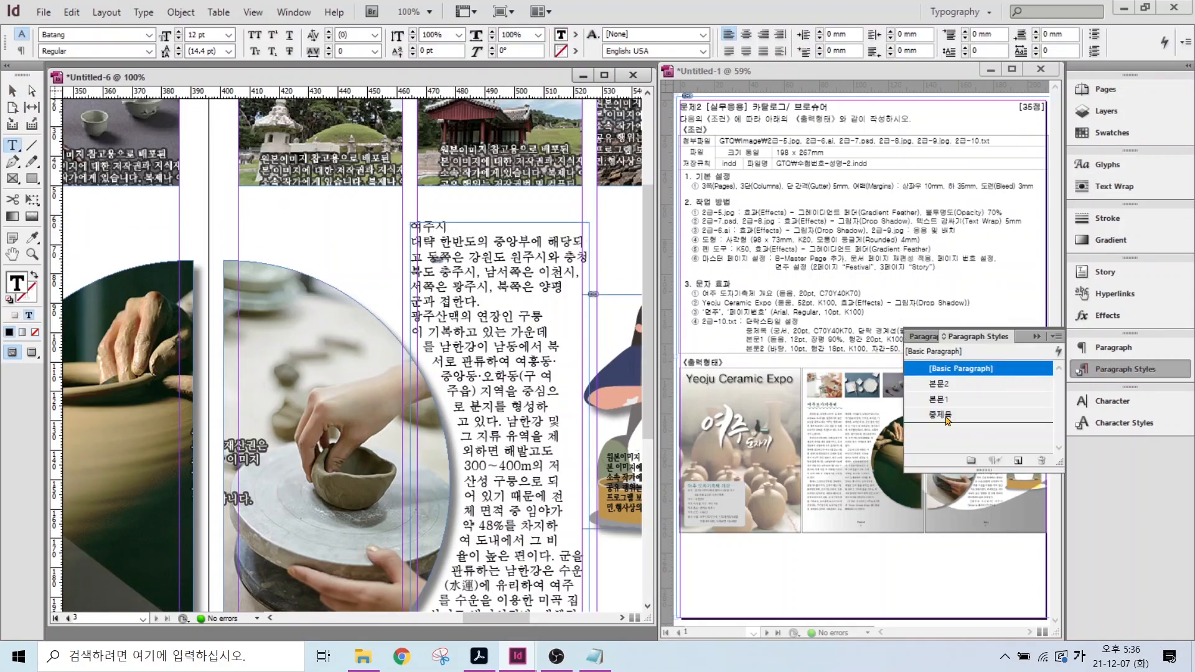
click(940, 414)
click(938, 384)
scroll(426, 467, down, 2)
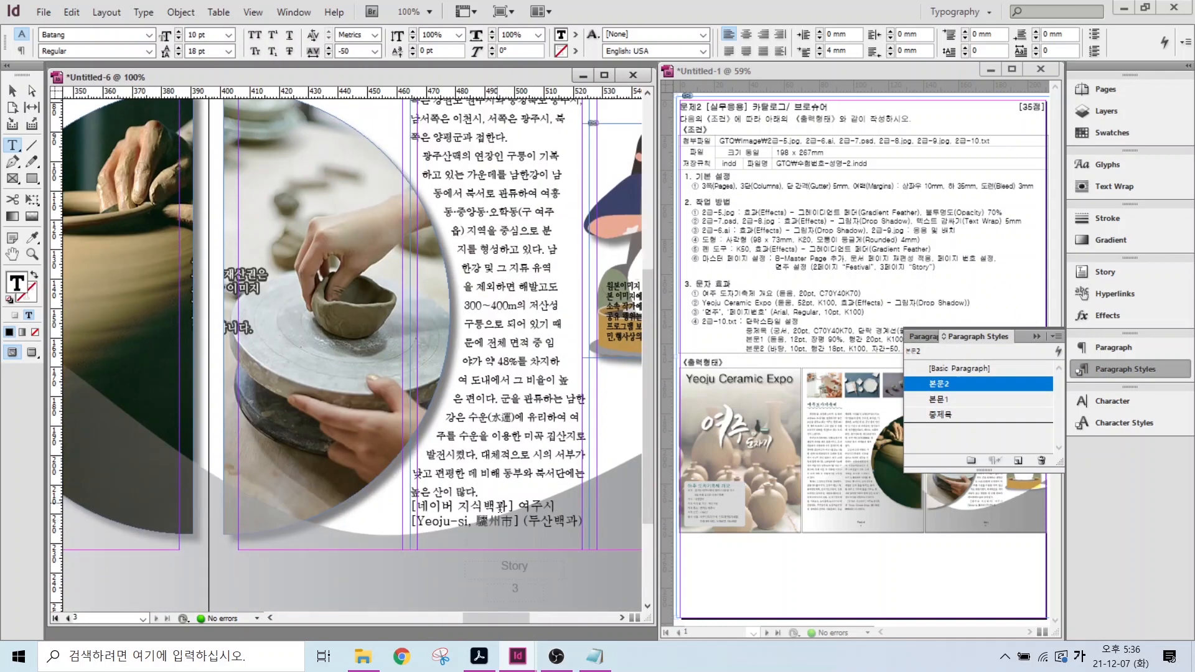
scroll(427, 467, up, 3)
key(ctrl+alt+0)
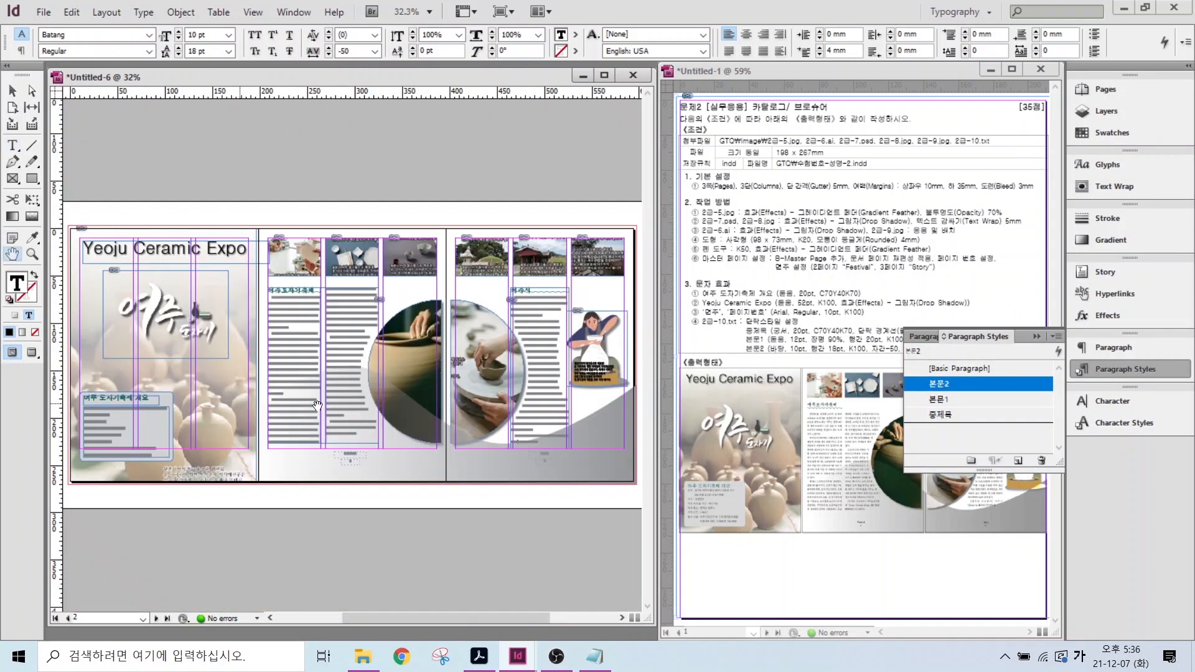
scroll(440, 346, up, 5)
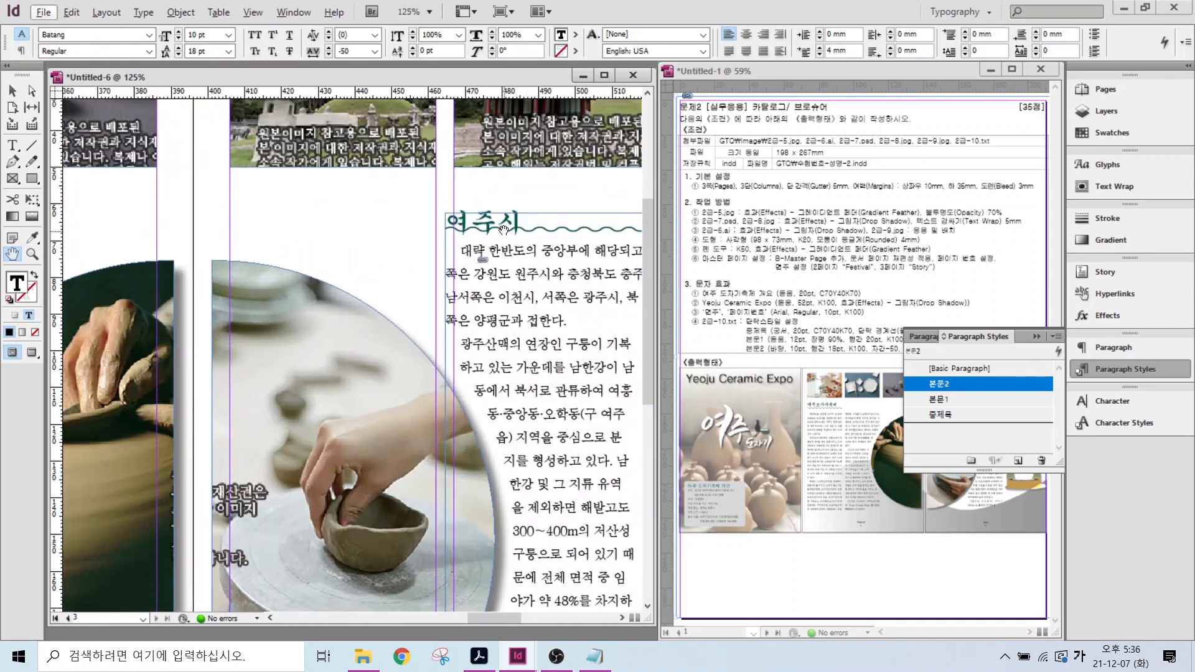
click(12, 91)
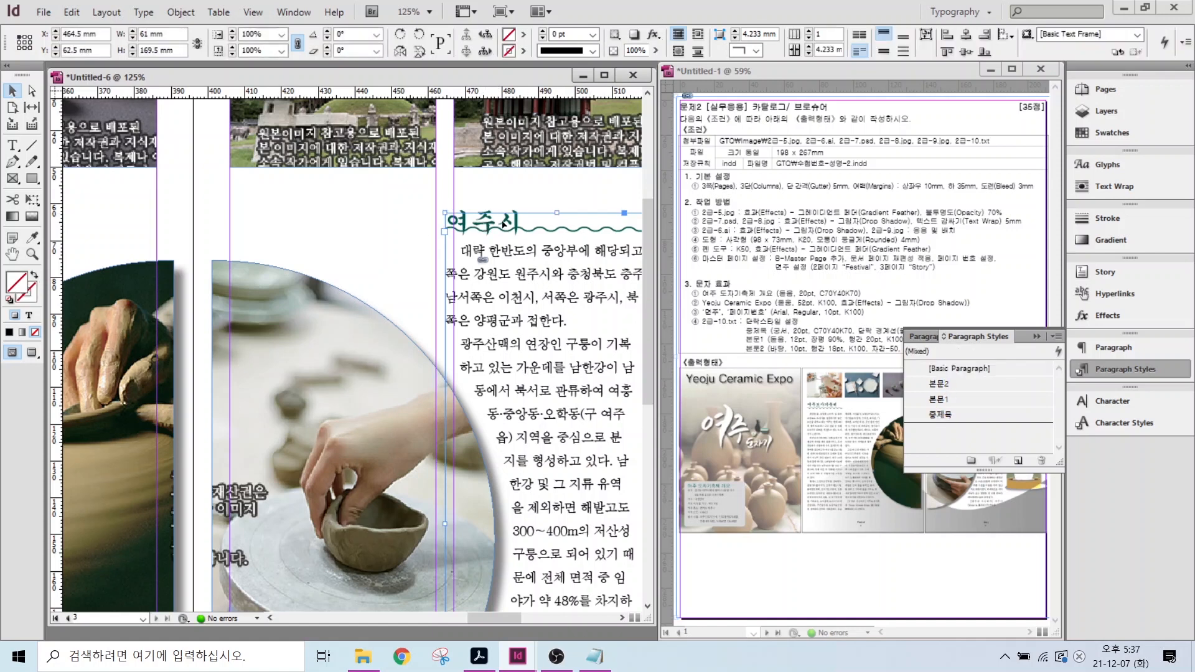
- Set the 중제목 style's 4 pt wavy rule-above offset to -2 mm, checking it with Preview
double_click(493, 222)
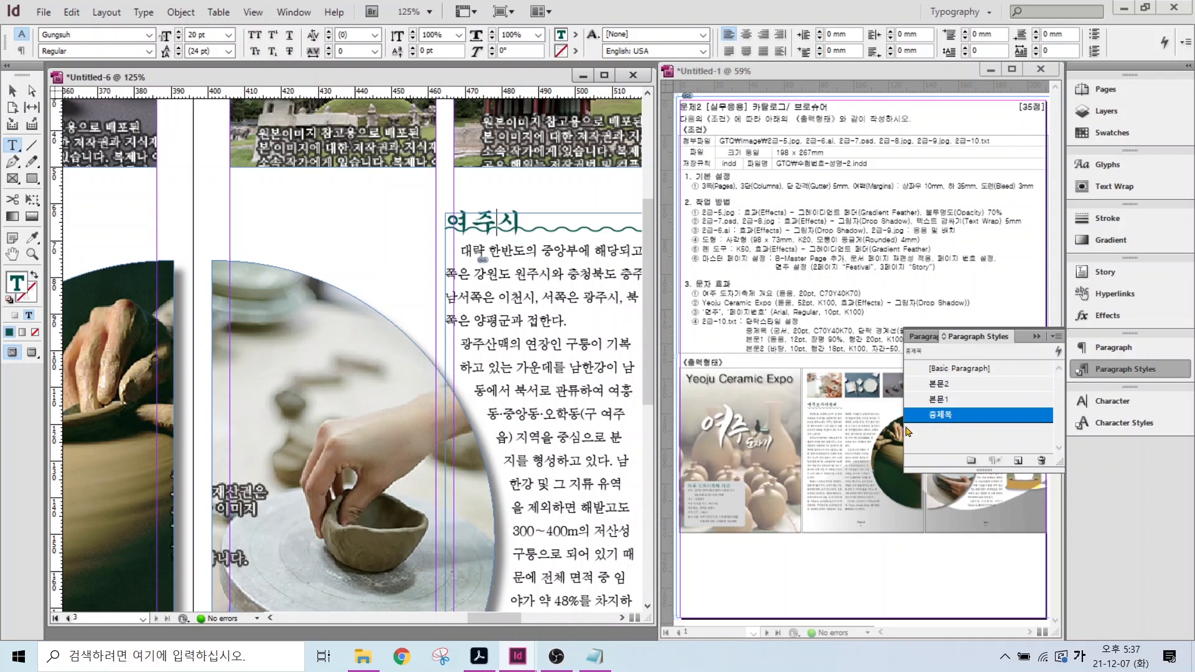
double_click(962, 418)
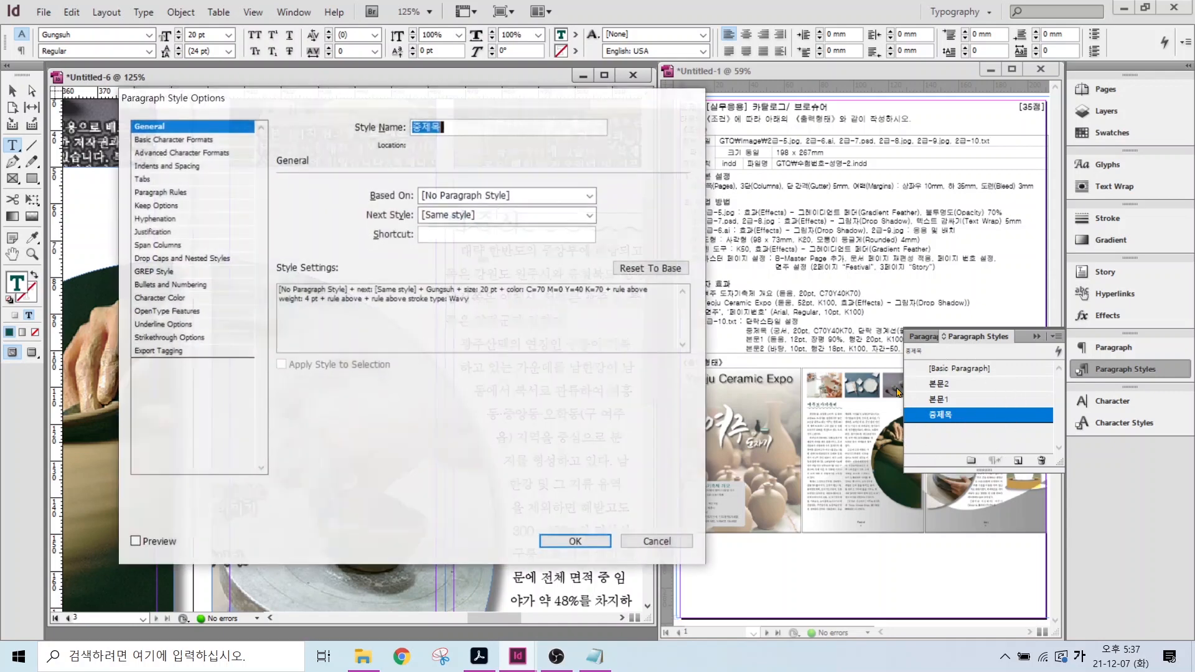
drag(258, 97, 701, 103)
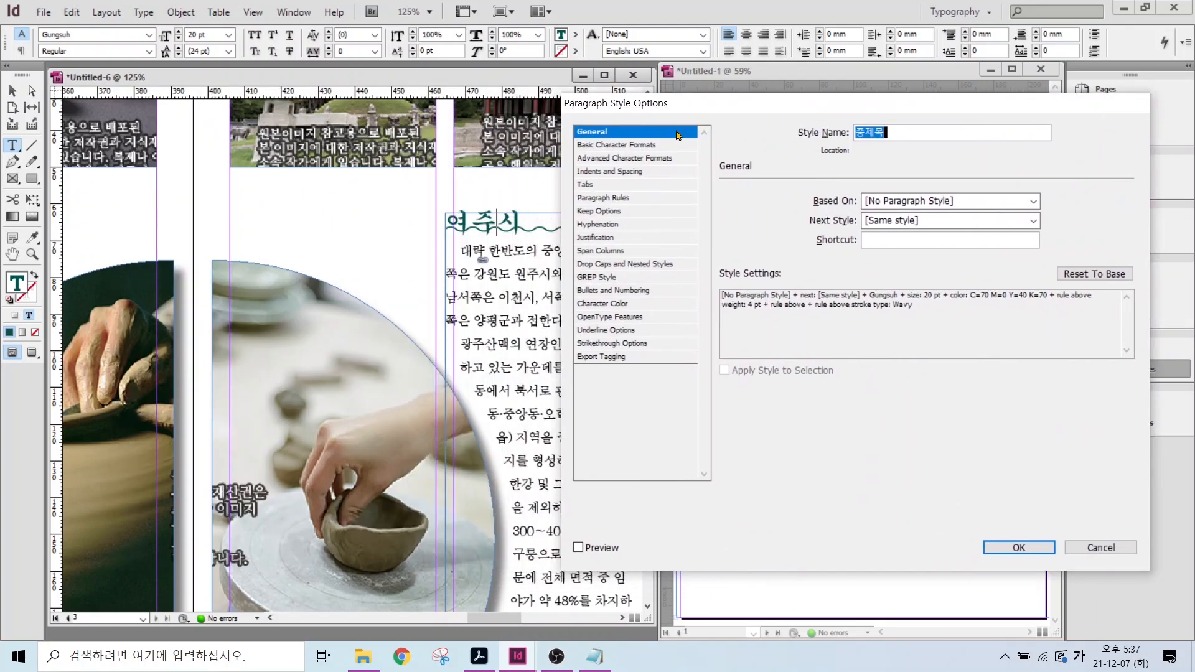
click(580, 198)
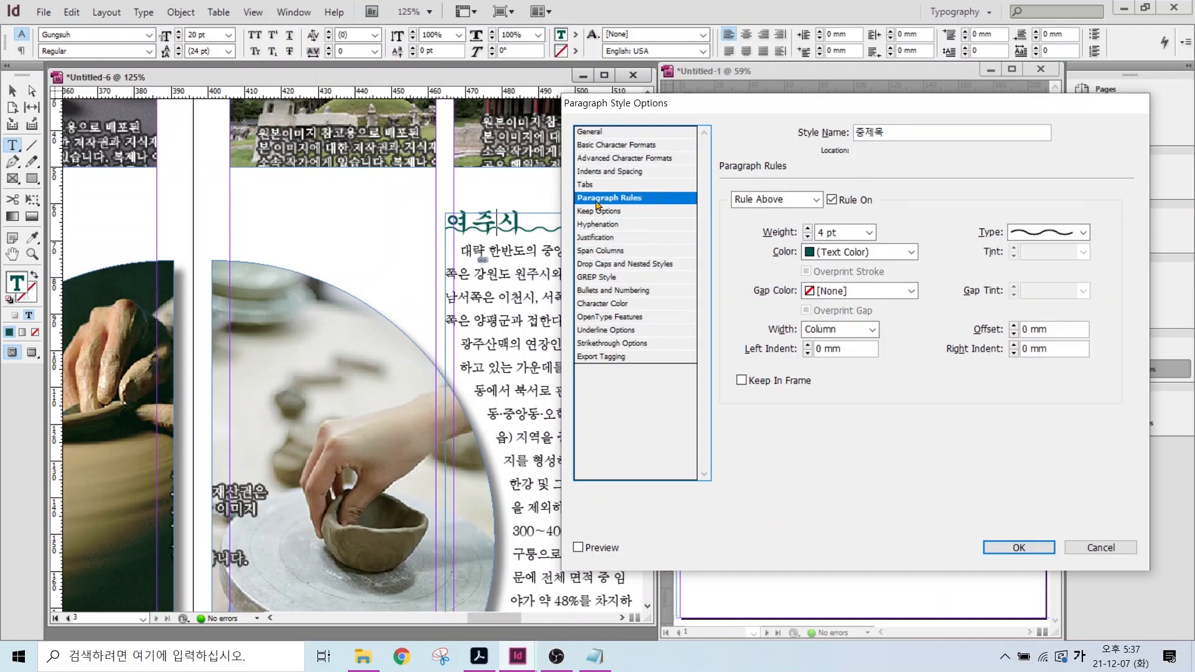
drag(837, 231, 920, 190)
drag(1031, 223, 1085, 195)
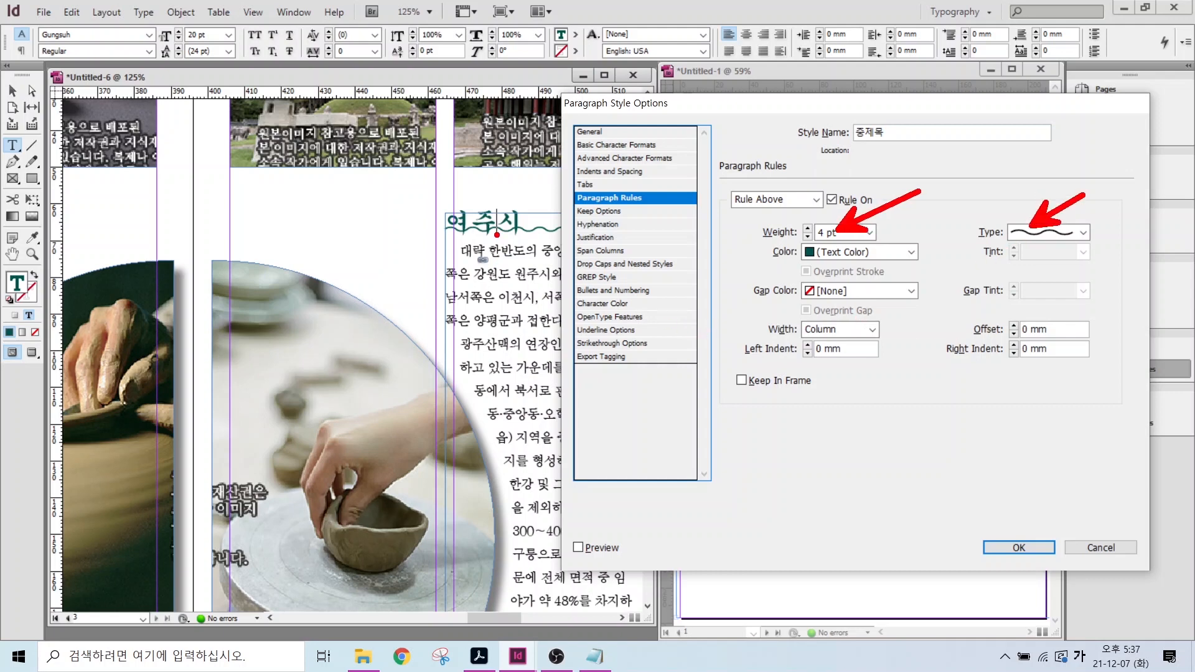
drag(1043, 329, 1128, 300)
key(Escape)
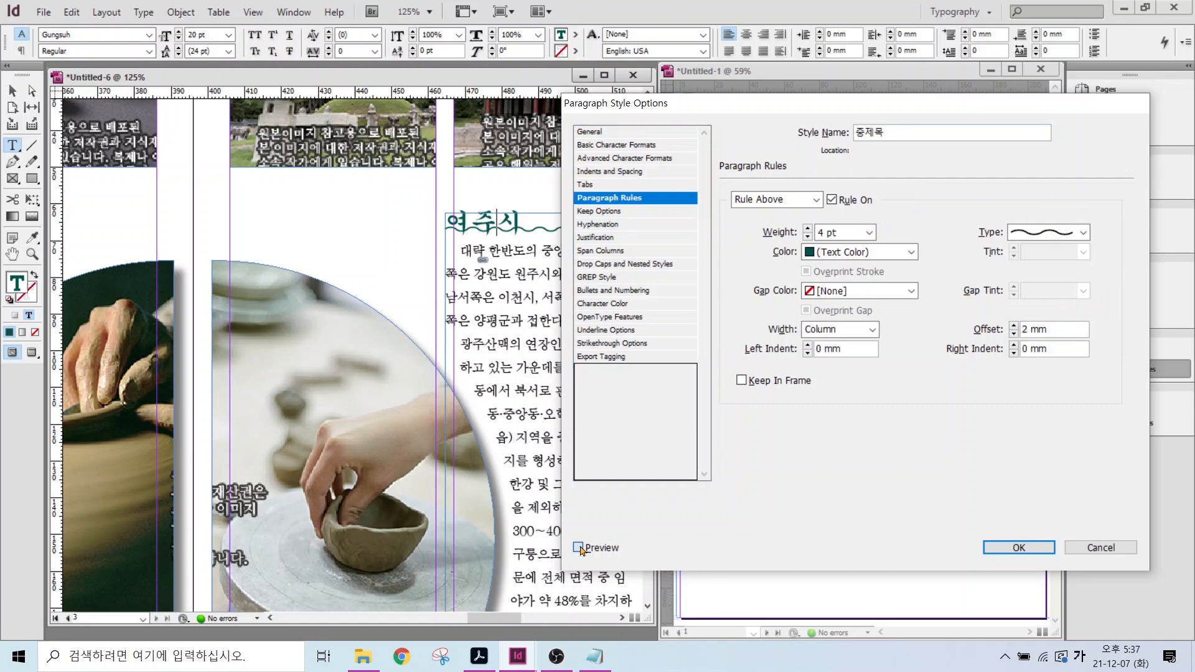
click(578, 547)
click(1013, 334)
click(1013, 334)
click(1013, 335)
click(1013, 335)
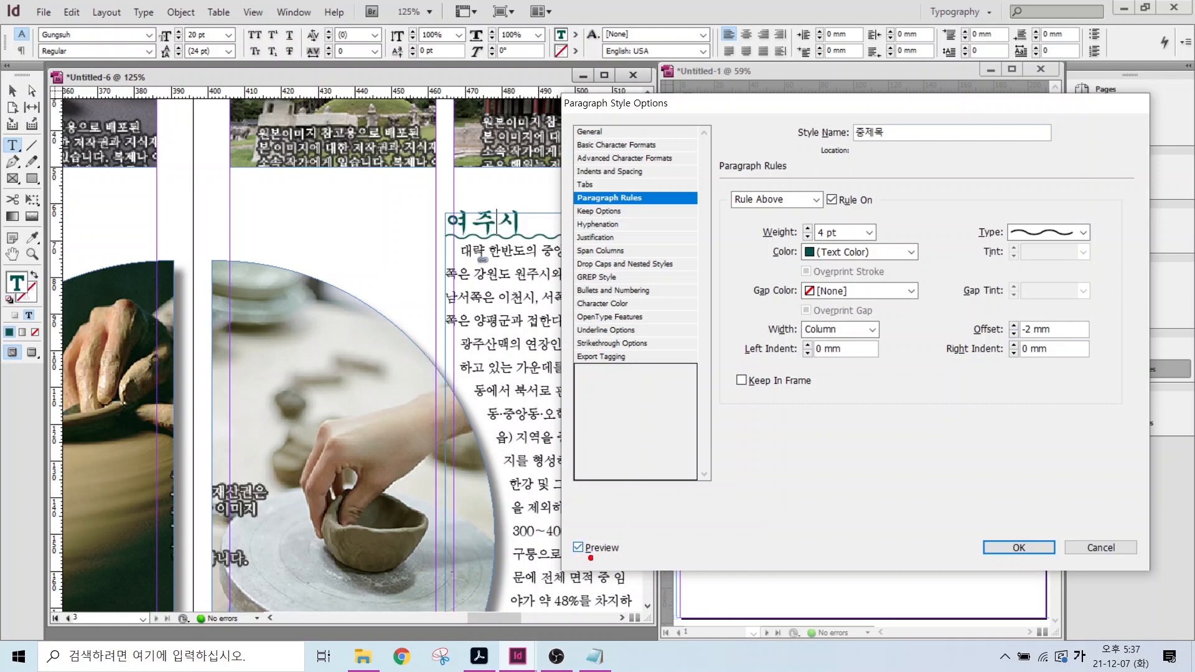
mouse_move(634, 568)
mouse_down()
mouse_move(654, 532)
mouse_move(637, 585)
mouse_up()
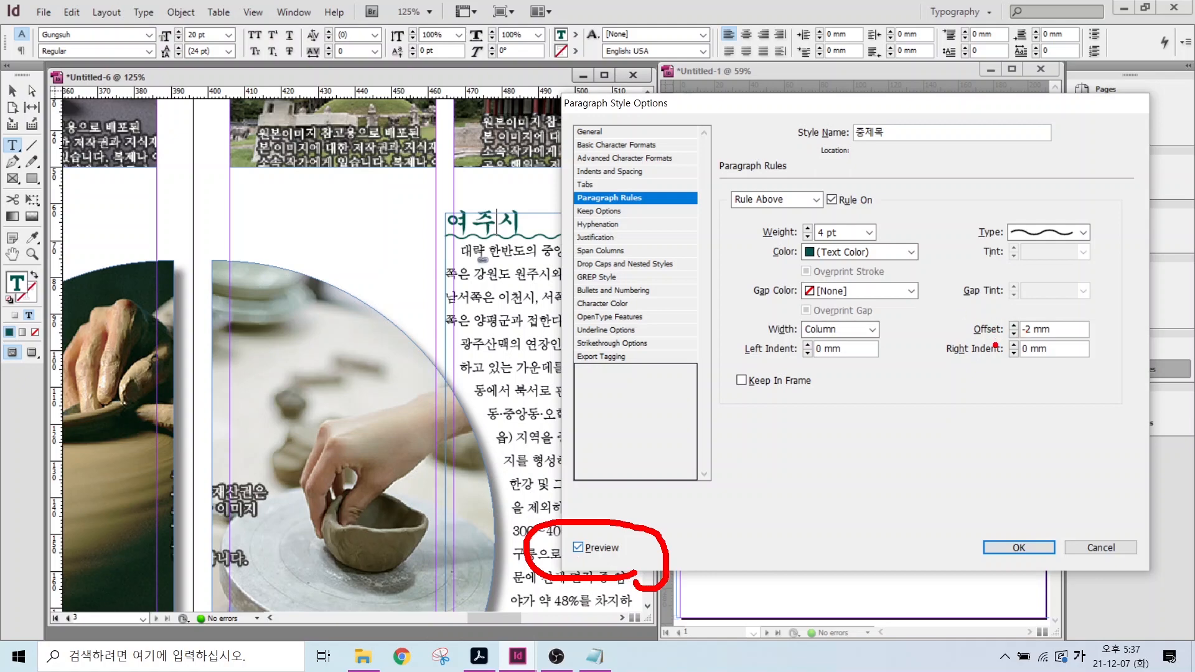
click(1019, 547)
key(Escape)
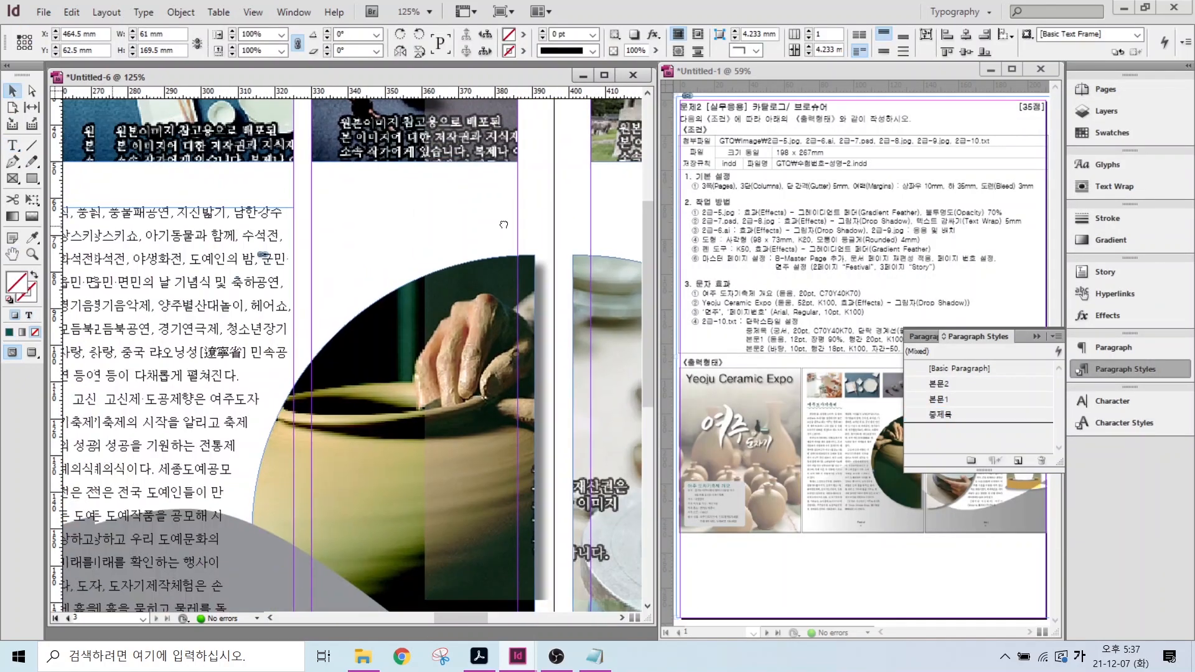
- Insert a blank line before the first body paragraphs on pages 2 and 3
drag(504, 224, 620, 243)
double_click(12, 254)
scroll(303, 372, up, 2)
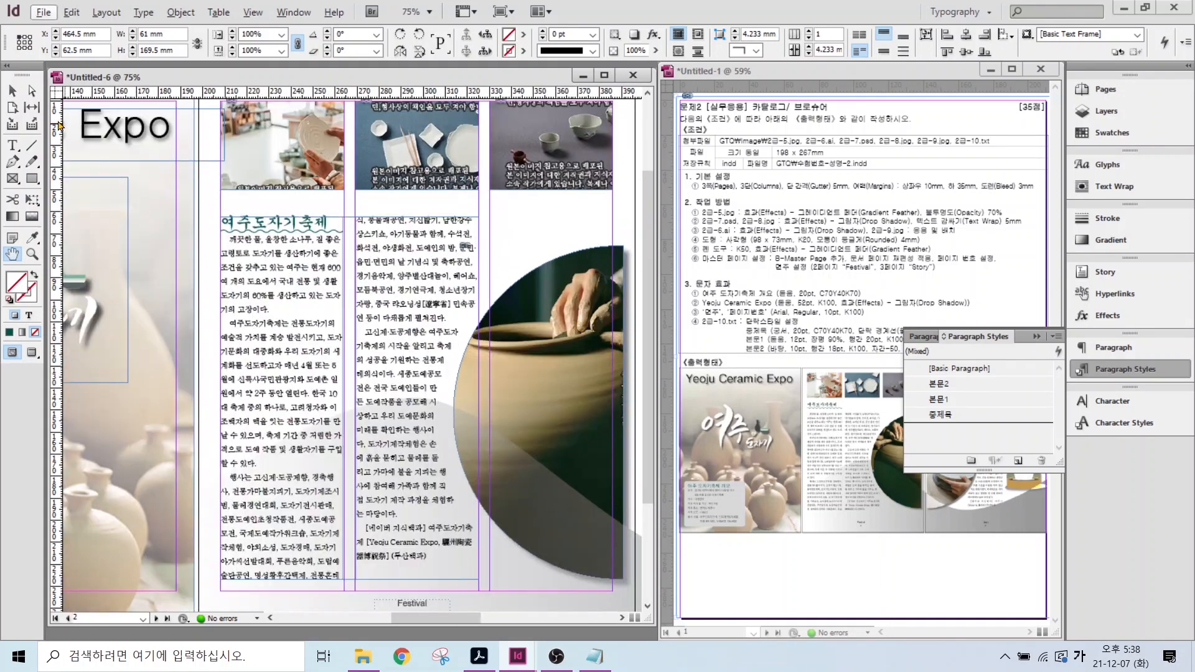
scroll(321, 334, up, 1)
key(t)
click(321, 334)
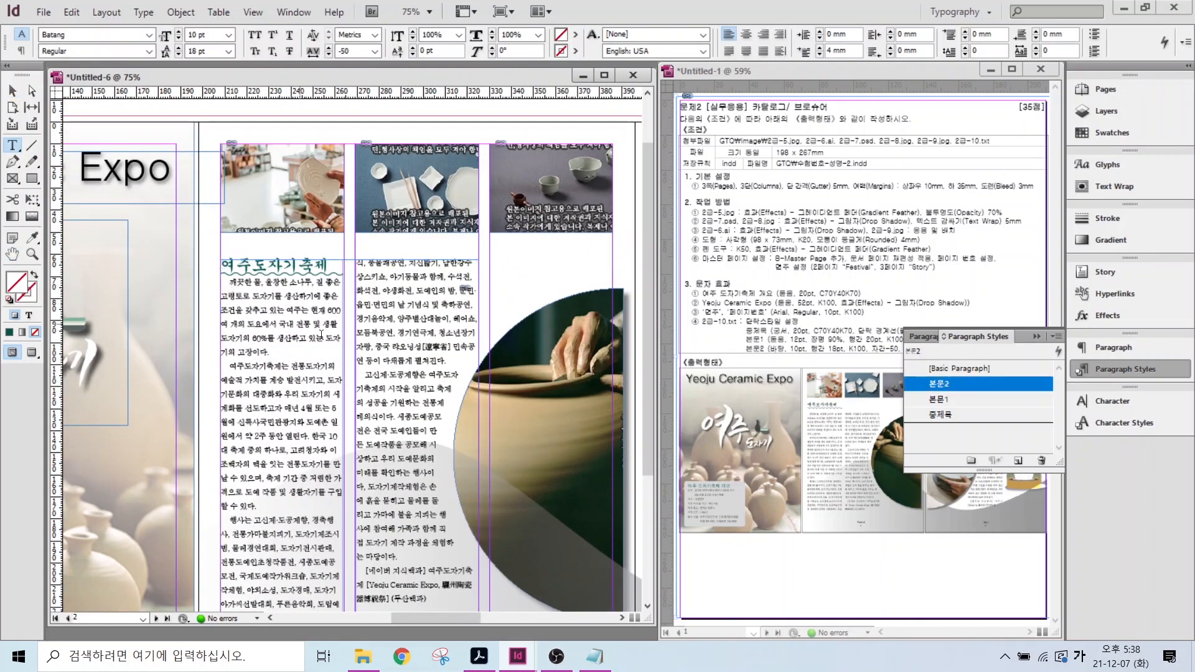
key(Return)
scroll(391, 547, down, 2)
scroll(593, 280, right, 10)
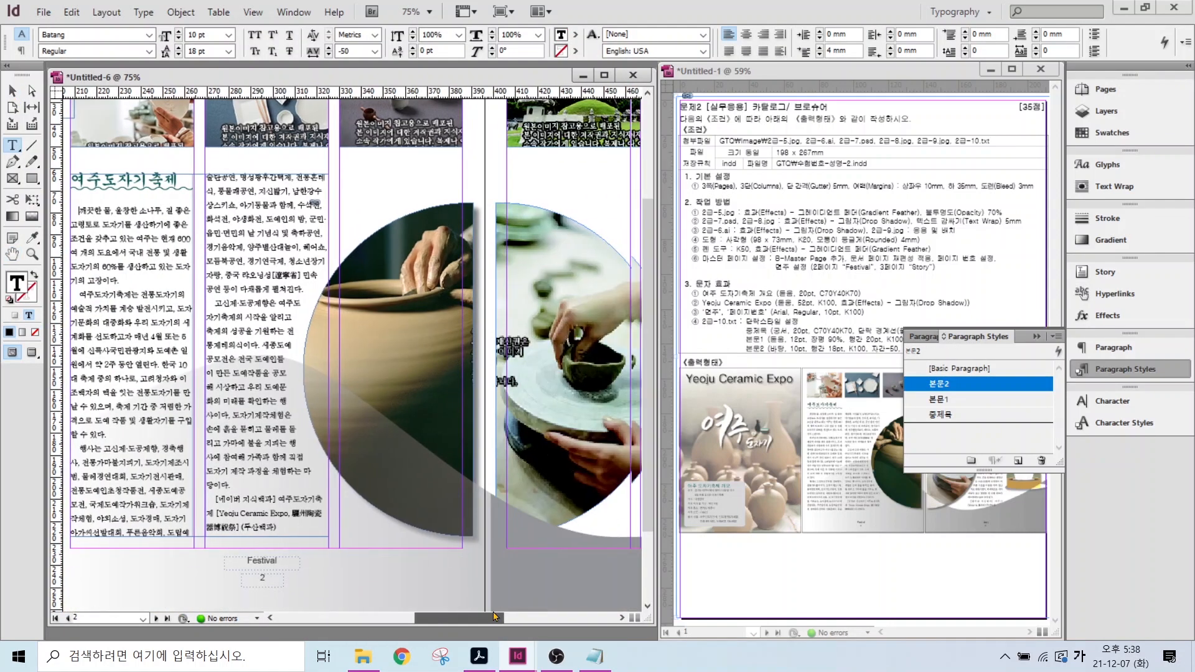
click(235, 208)
key(Return)
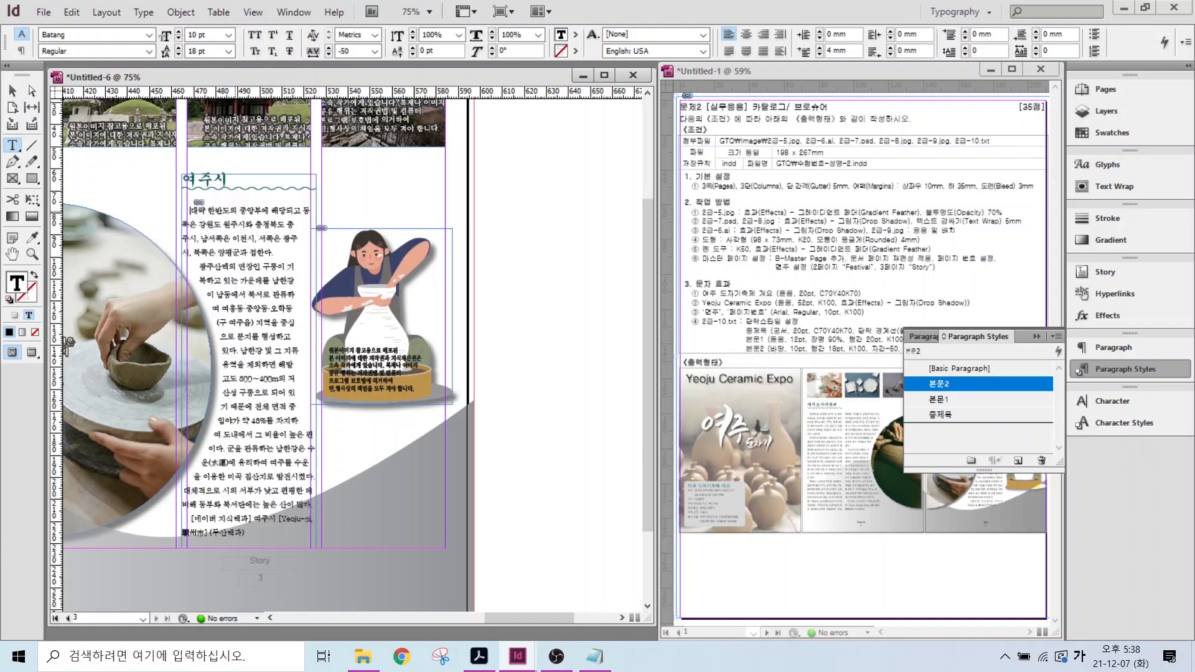
- Fit the spread in Preview mode and move the cover calligraphy image down and left
key(ctrl+alt+0)
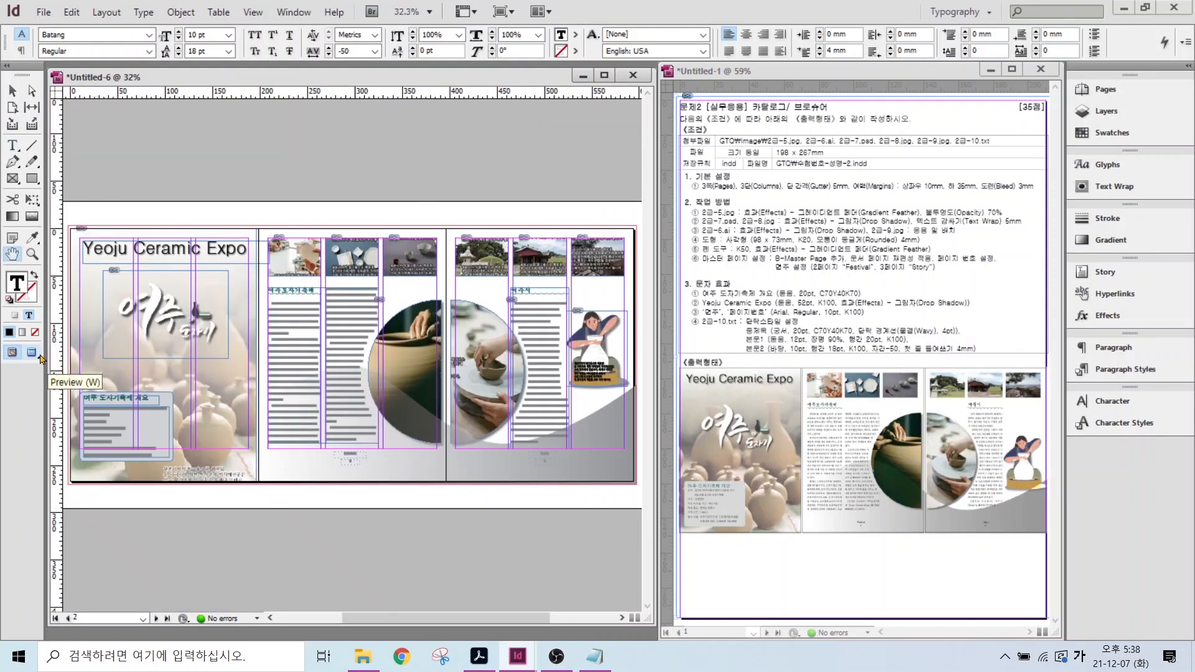
click(33, 353)
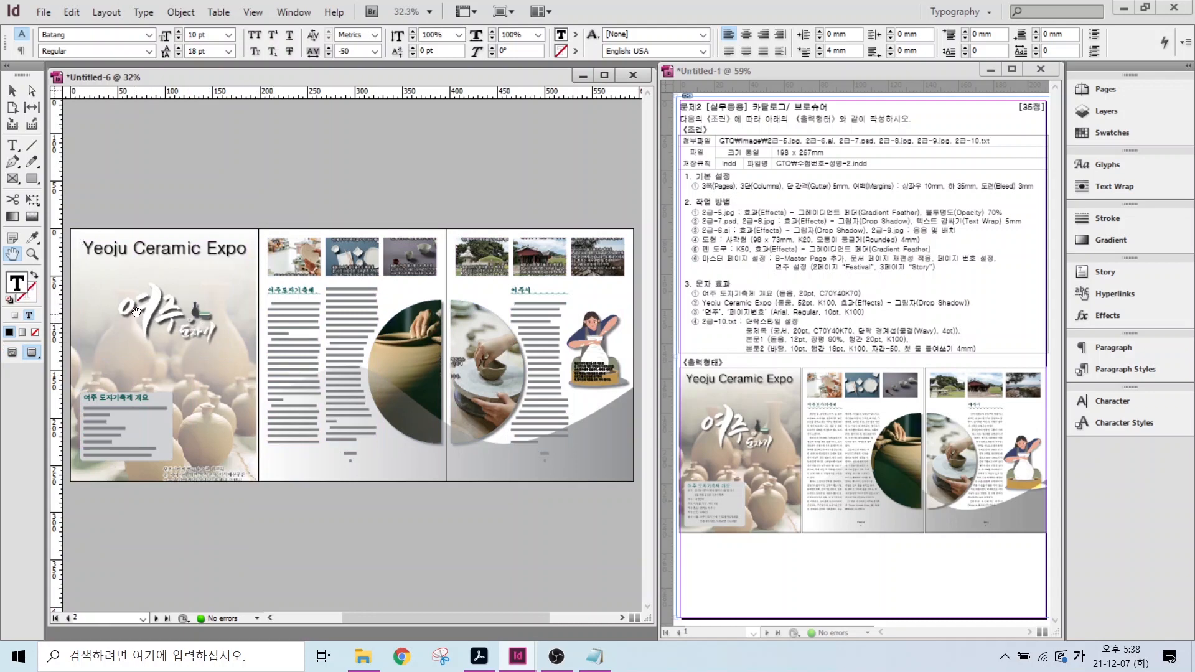
click(13, 92)
click(150, 308)
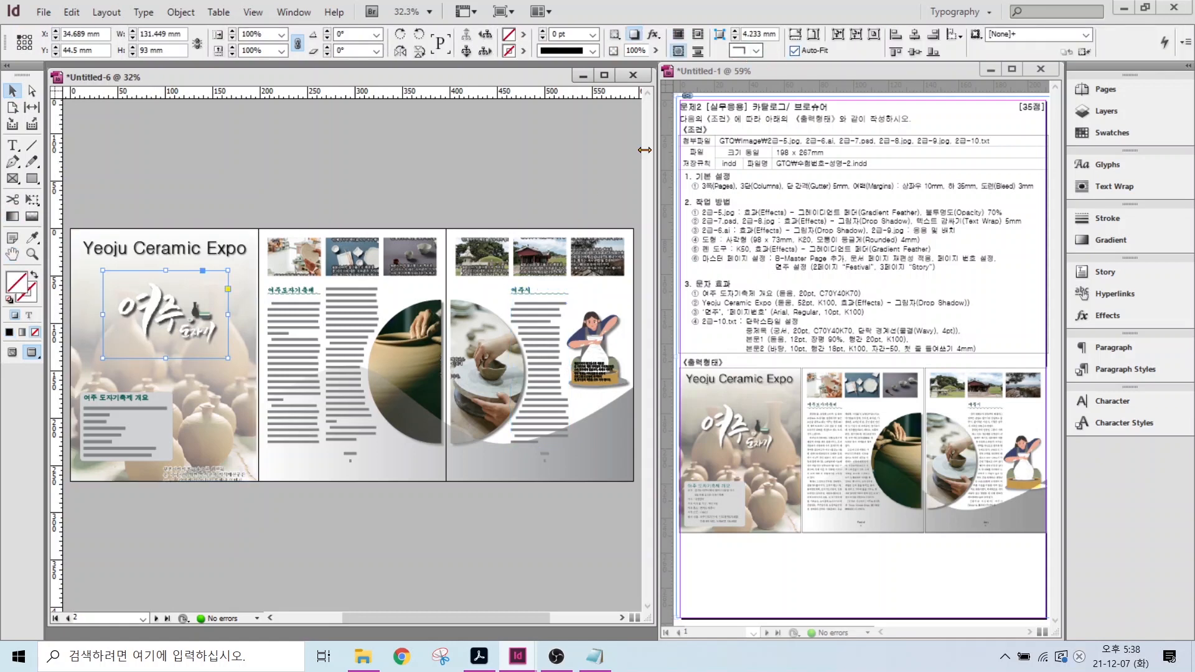
drag(166, 311, 153, 327)
click(169, 122)
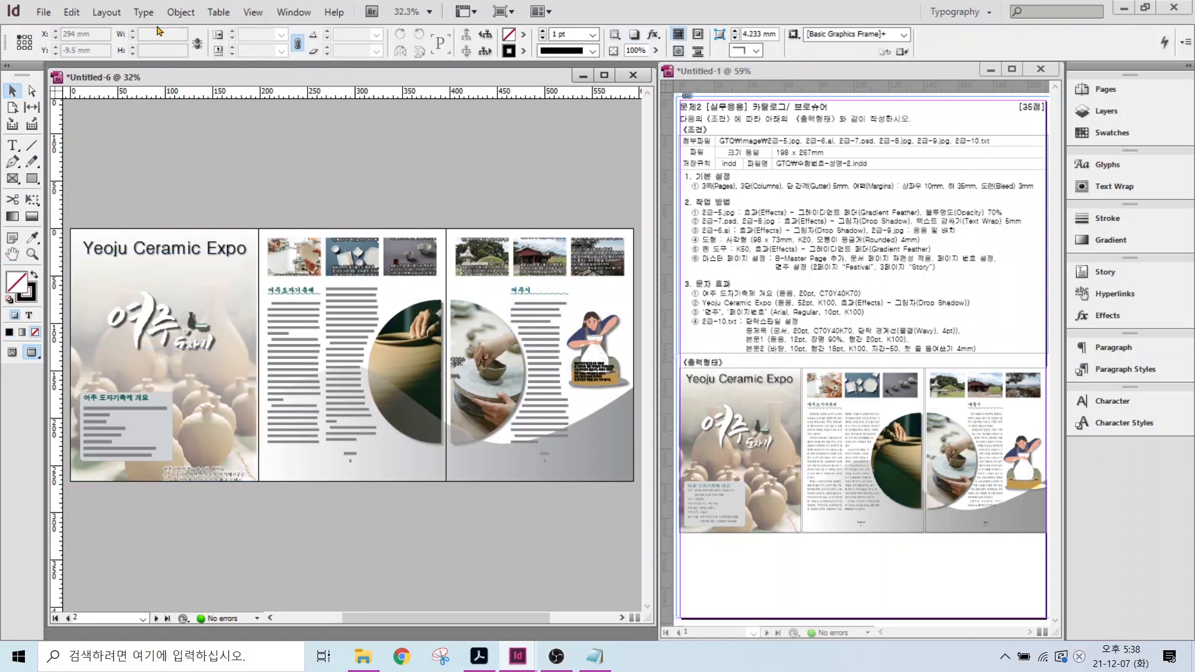
- Save the brochure as an INDD under the exam-number file name ending in -2, then close it
click(45, 13)
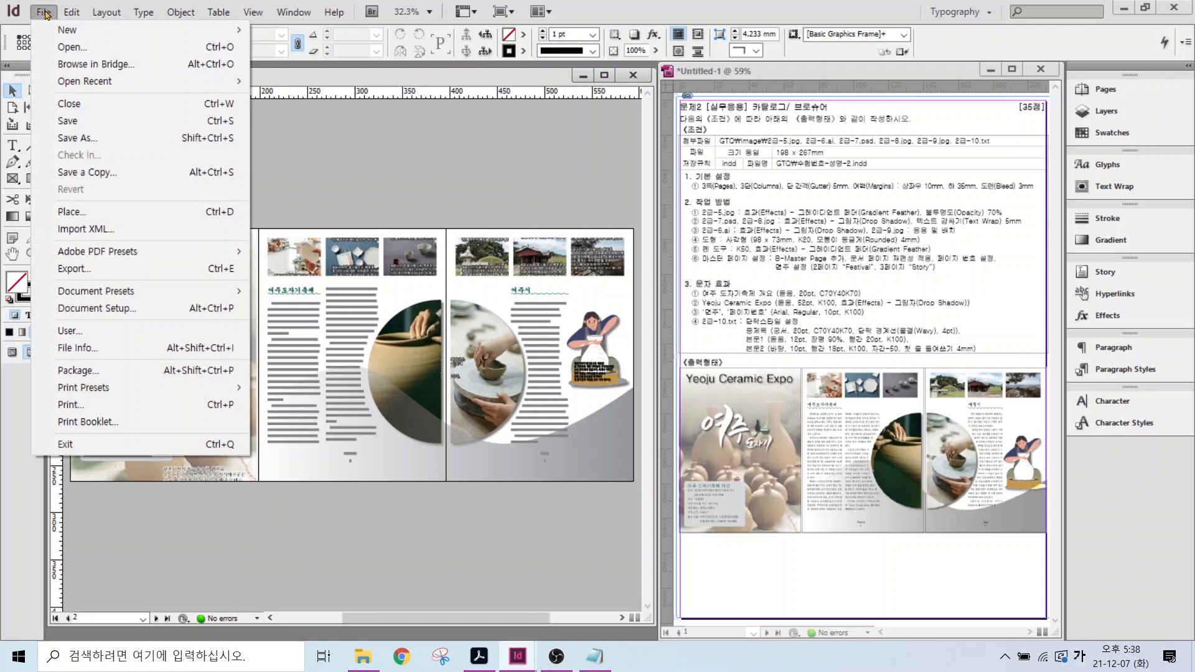
click(78, 120)
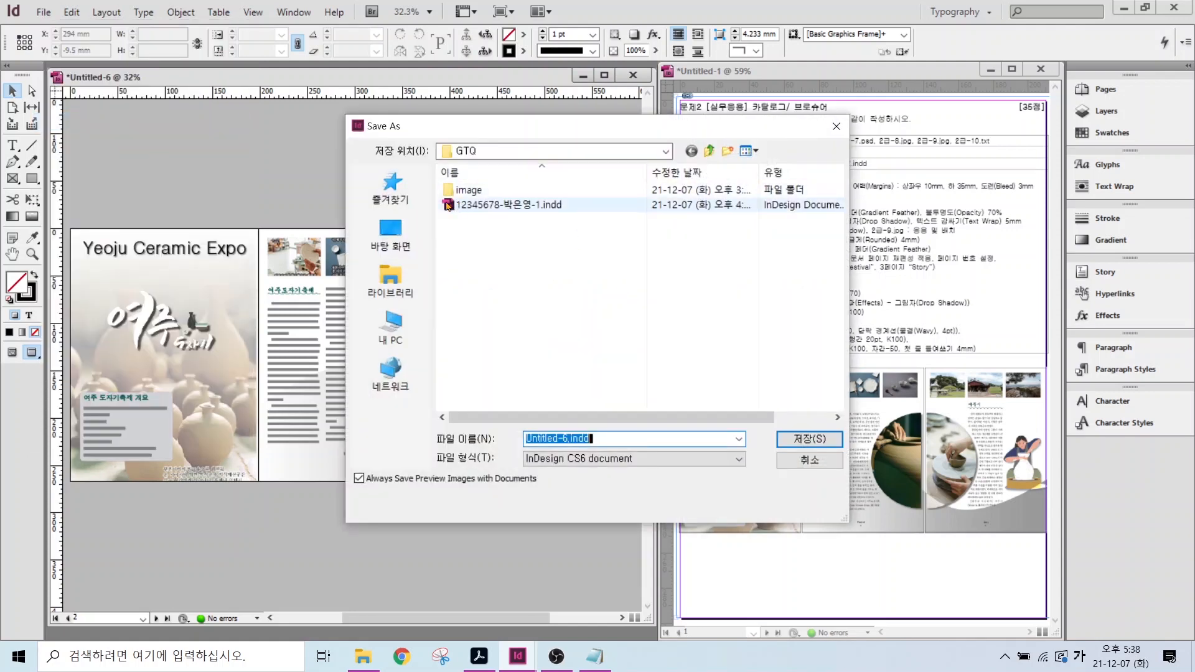
text(12345678)
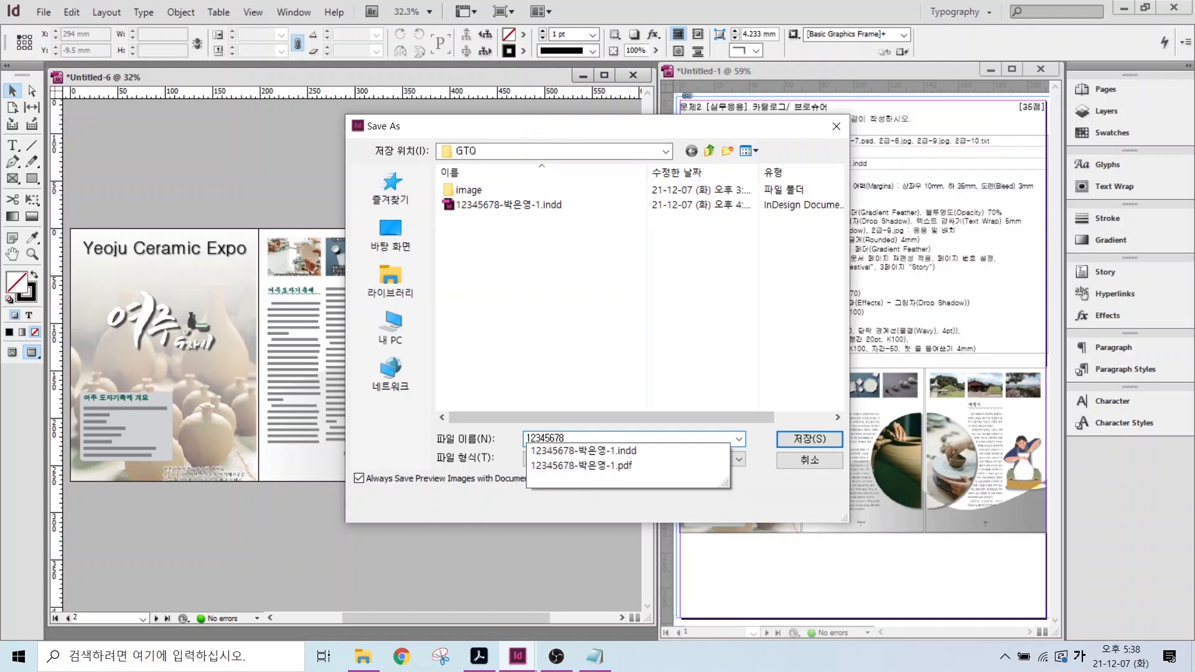
key(Hangul)
text(-2)
key(Return)
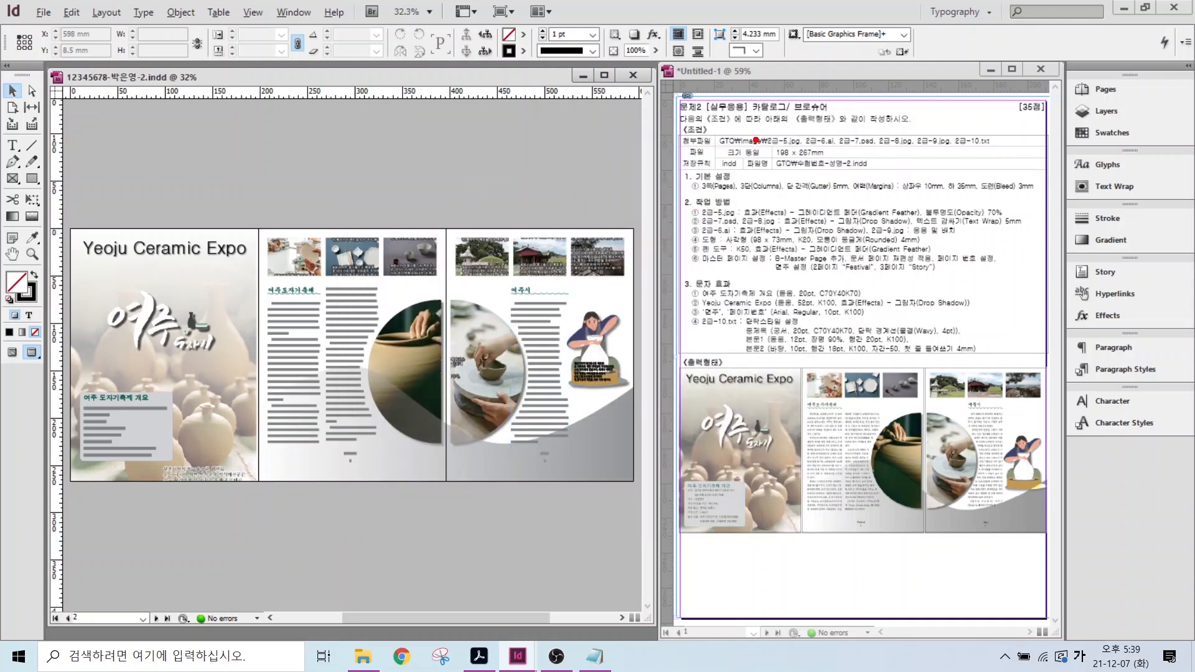
drag(747, 152, 781, 110)
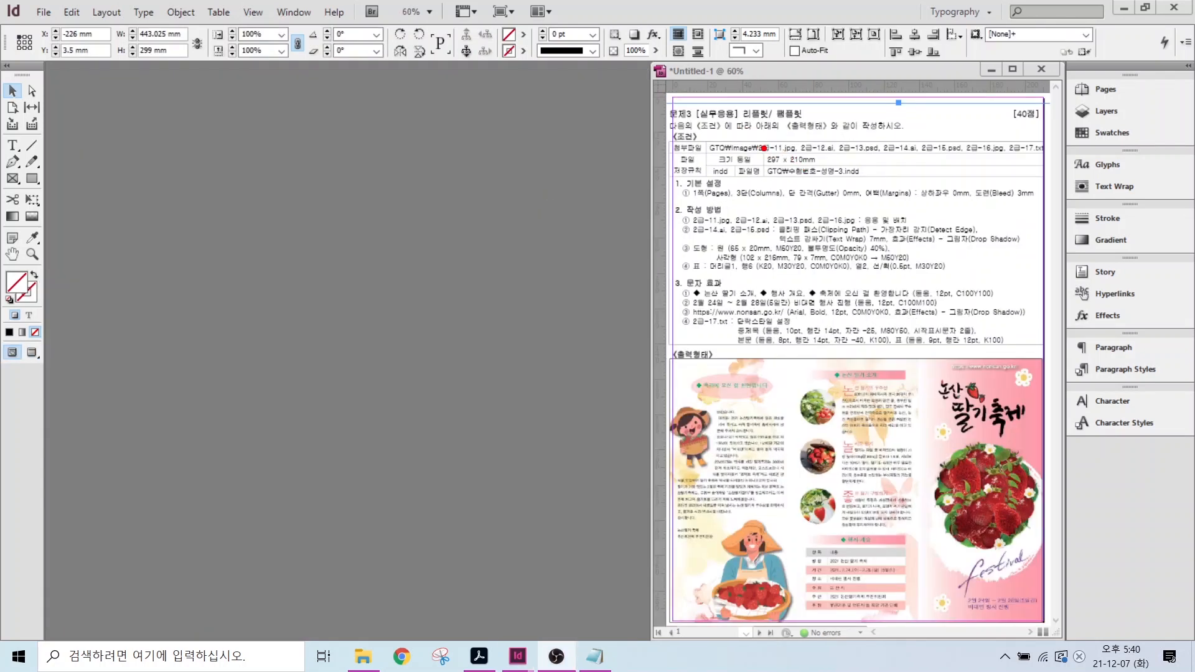
drag(763, 148, 834, 165)
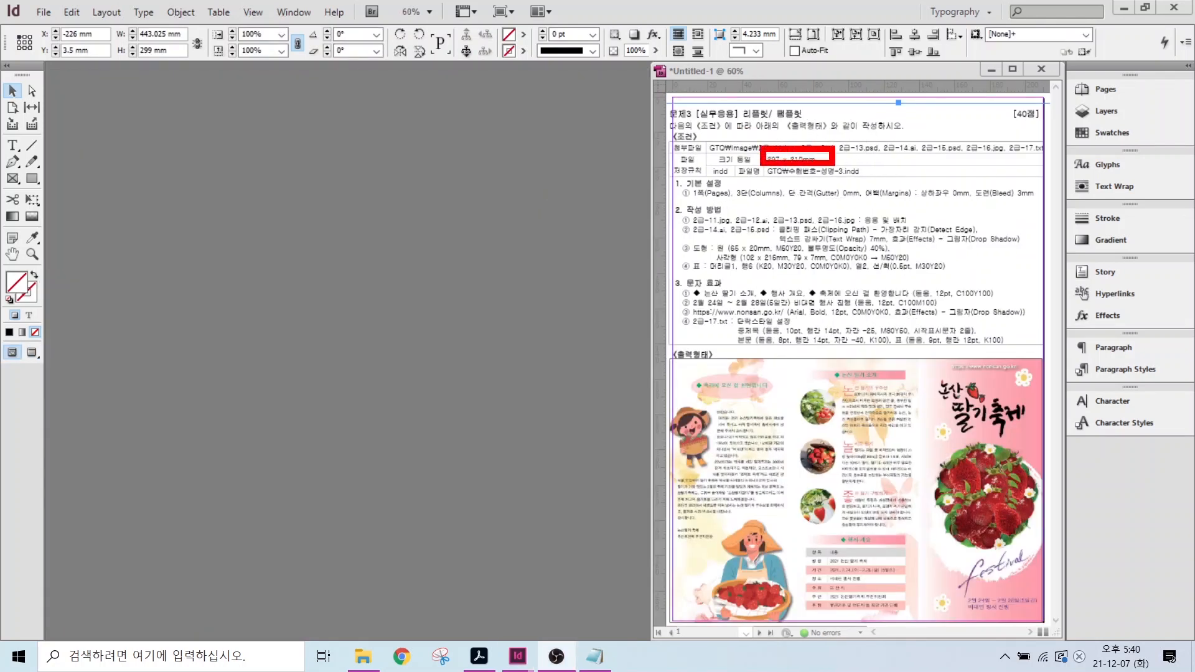
- Start a new document sized 297 × 210 mm (A4 landscape)
key(Escape)
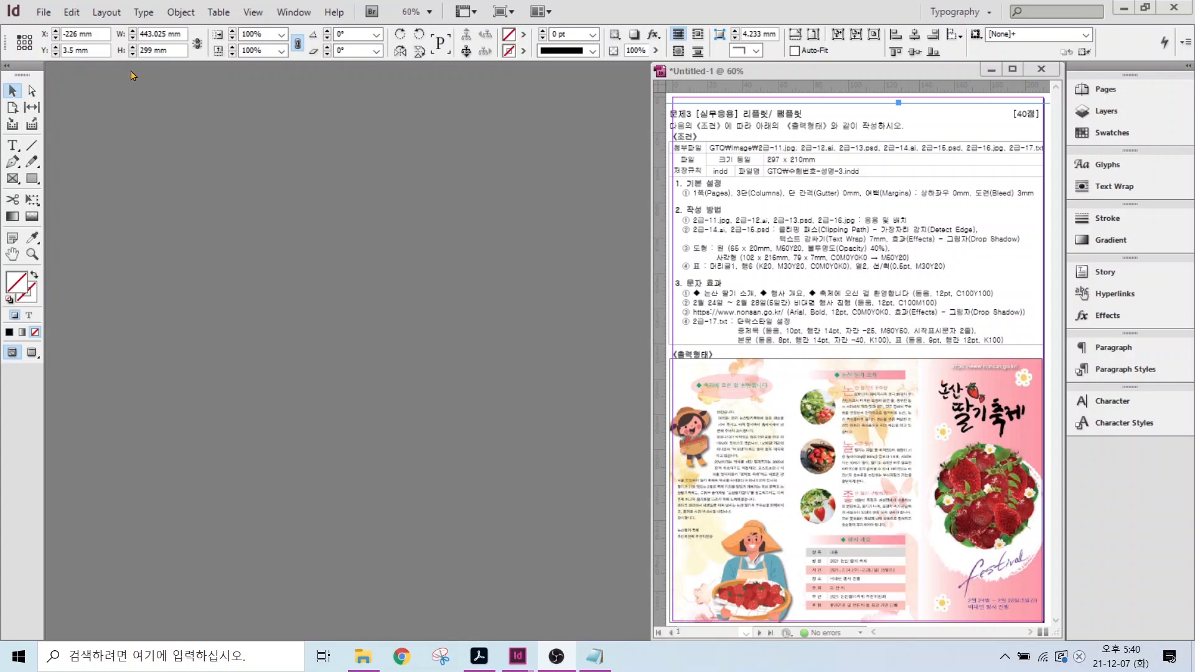
click(43, 12)
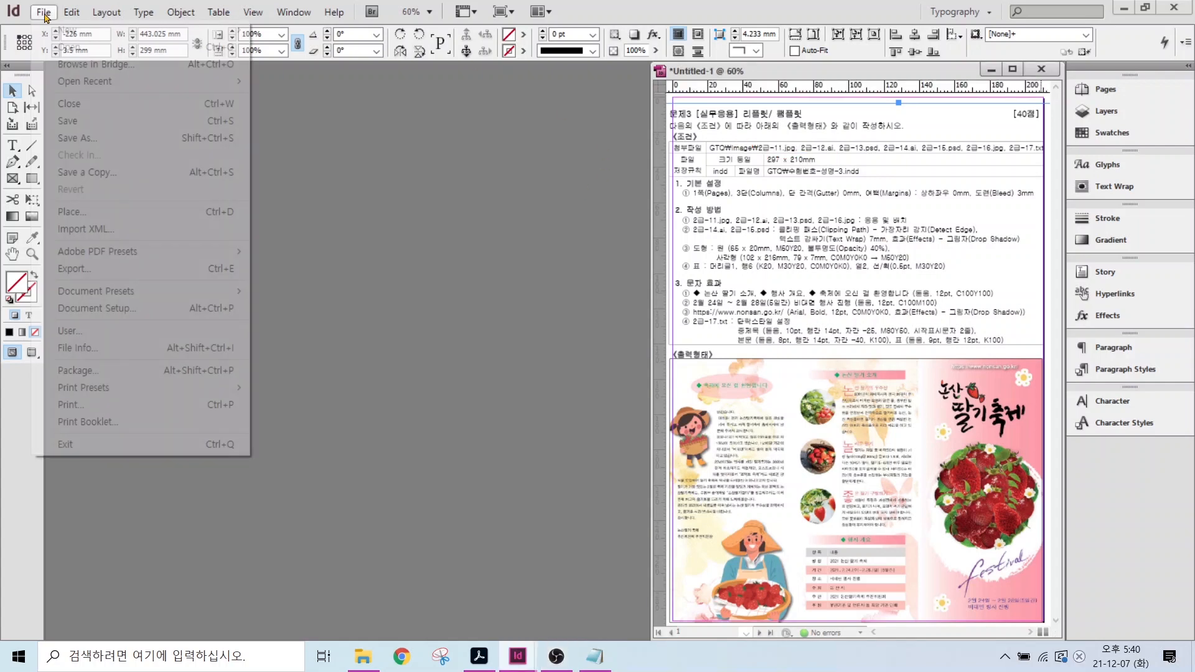
mouse_move(70, 38)
click(292, 29)
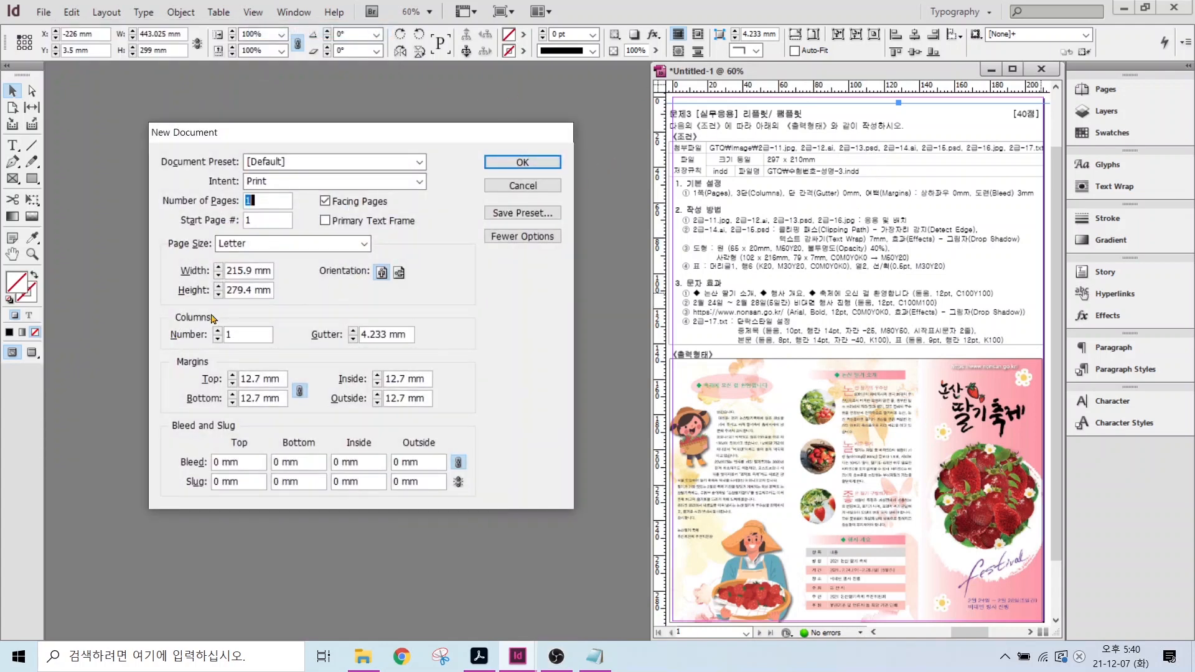
double_click(240, 270)
text(297)
key(Tab)
text(210)
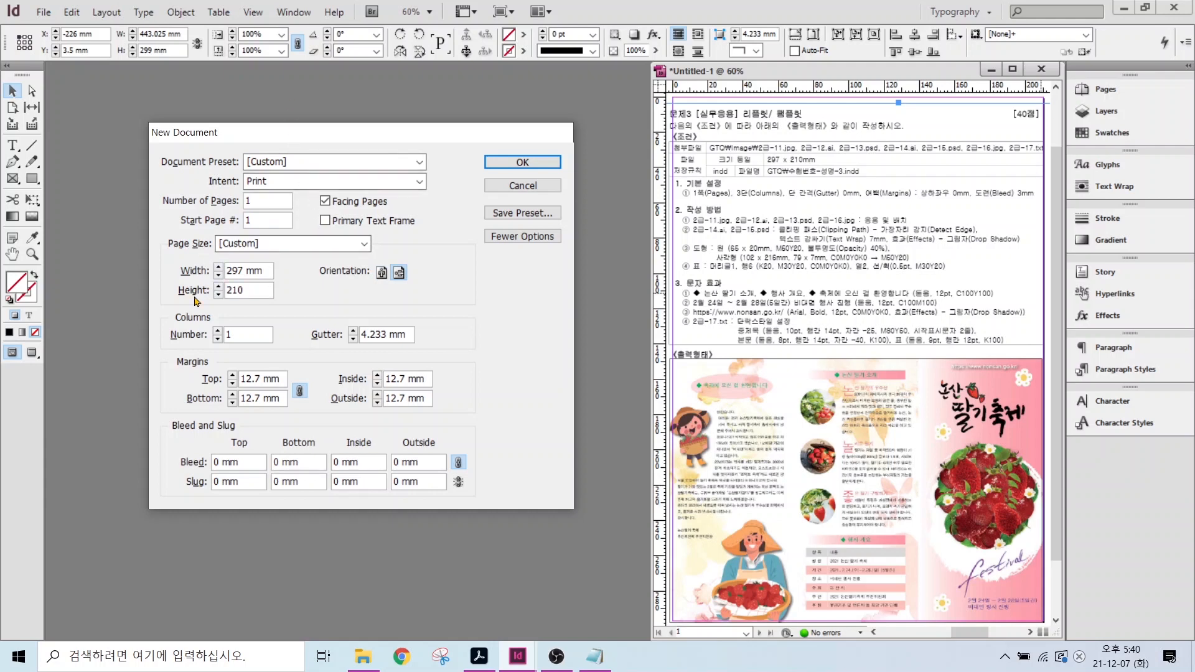
- Set 3 columns, 0 gutter, all margins 0 and a 3 mm bleed, and create the document
click(218, 331)
click(217, 330)
click(353, 339)
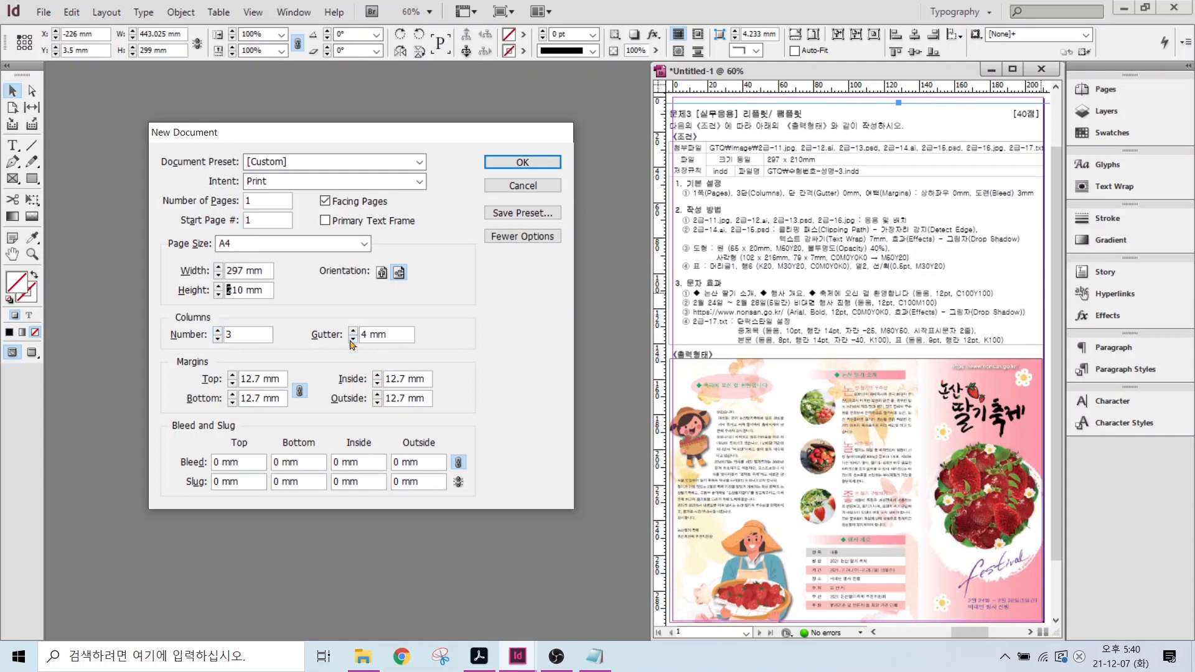
click(353, 340)
drag(262, 383, 221, 376)
text(0)
click(249, 399)
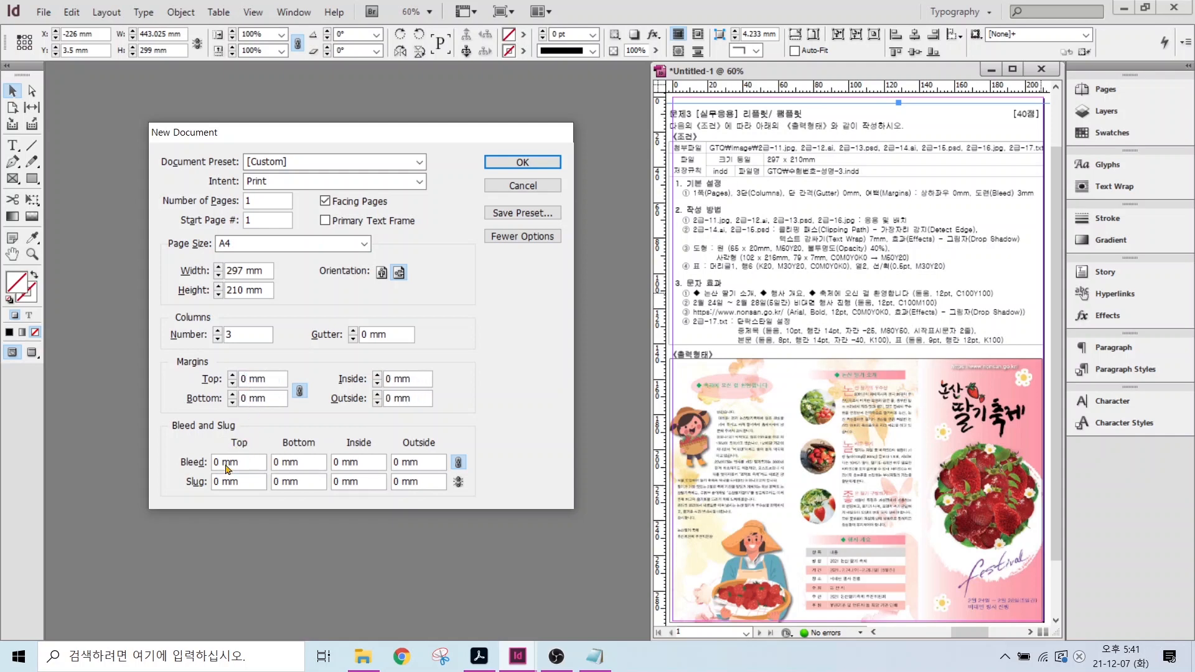
drag(215, 463, 221, 459)
text(3)
key(Return)
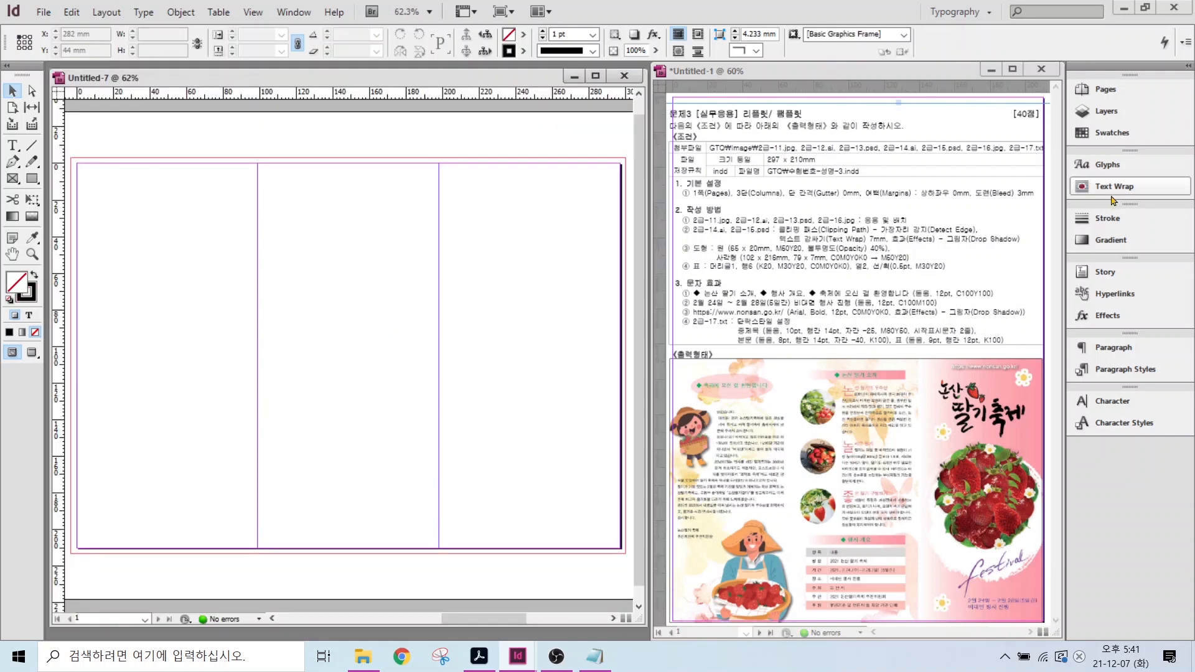
- Duplicate the dark blue swatch and change the copy to a pink C=0 M=50 Y=20 swatch
click(1108, 134)
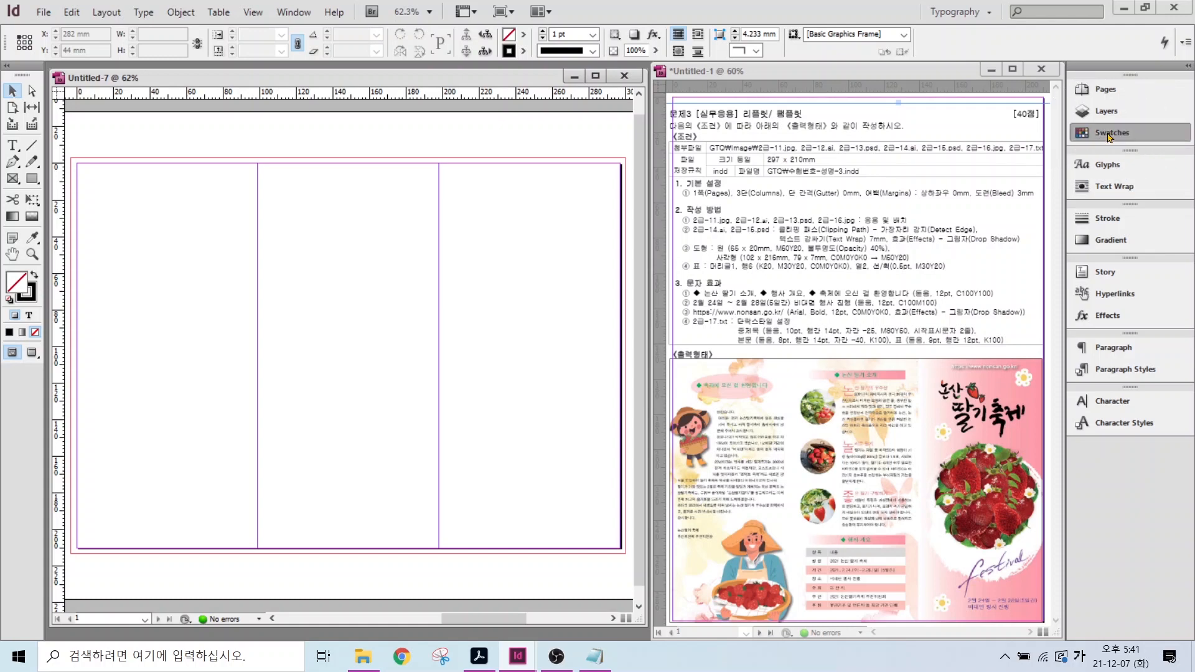
scroll(996, 186, down, 1)
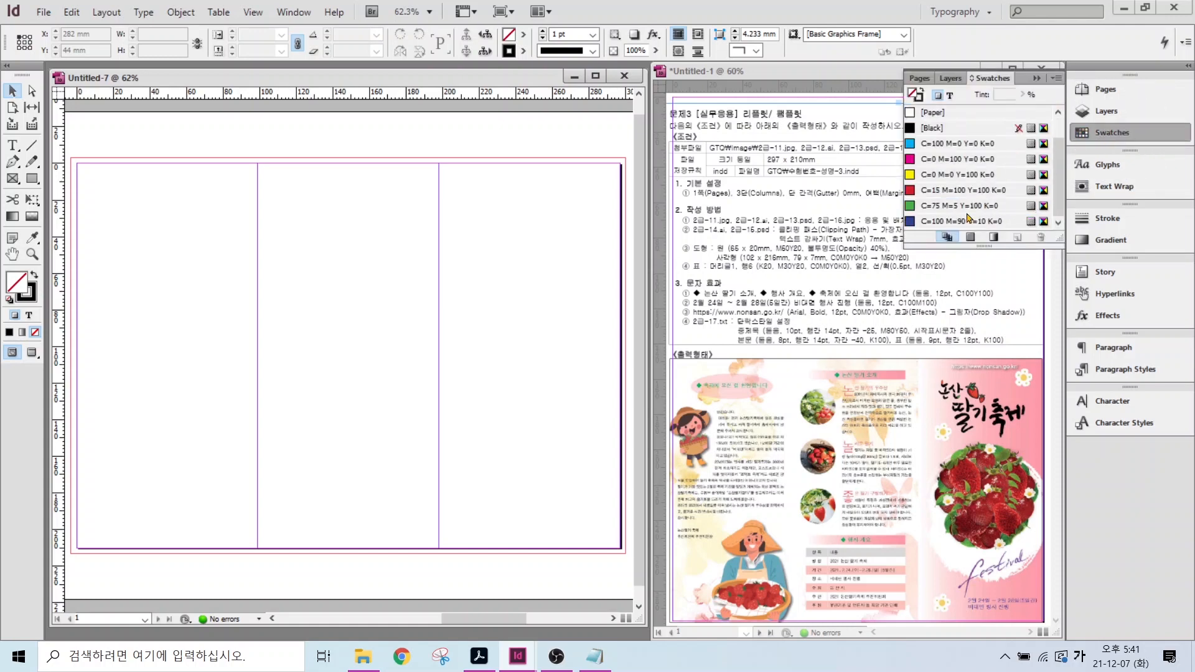
click(967, 222)
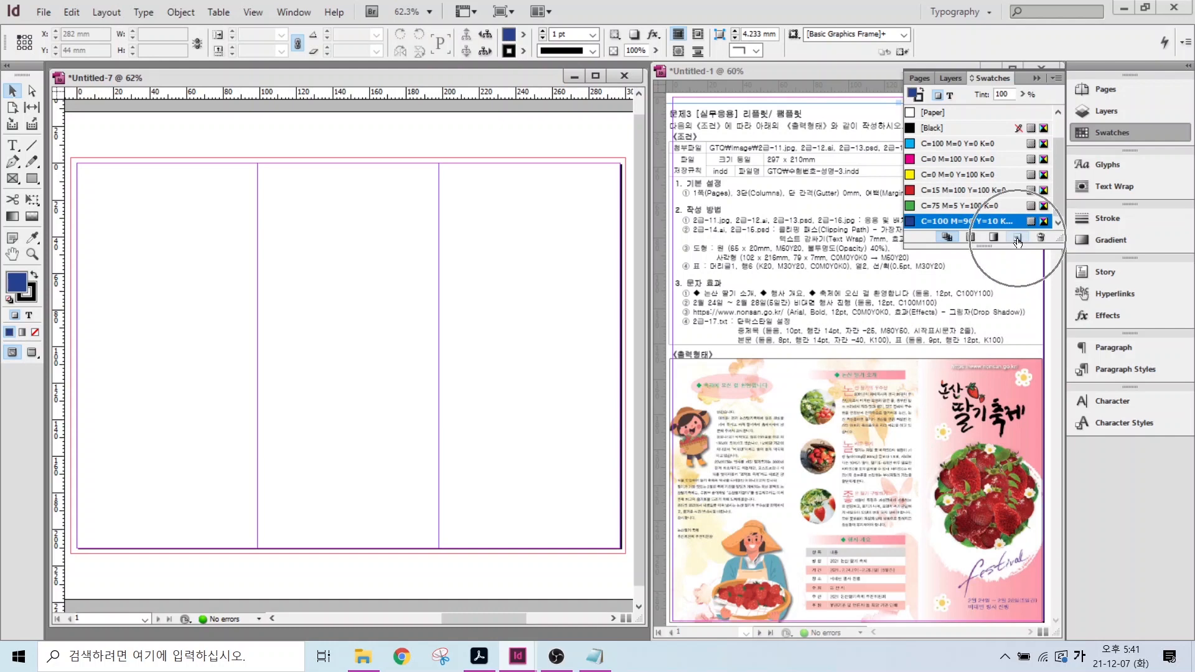
click(1018, 240)
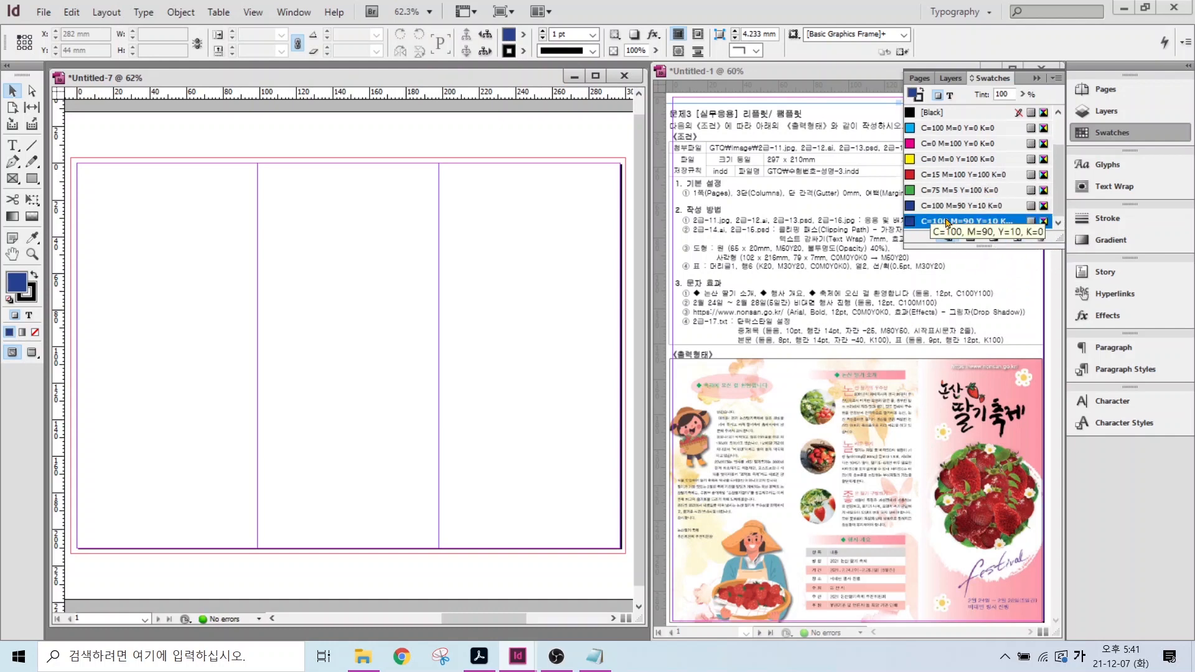
double_click(947, 221)
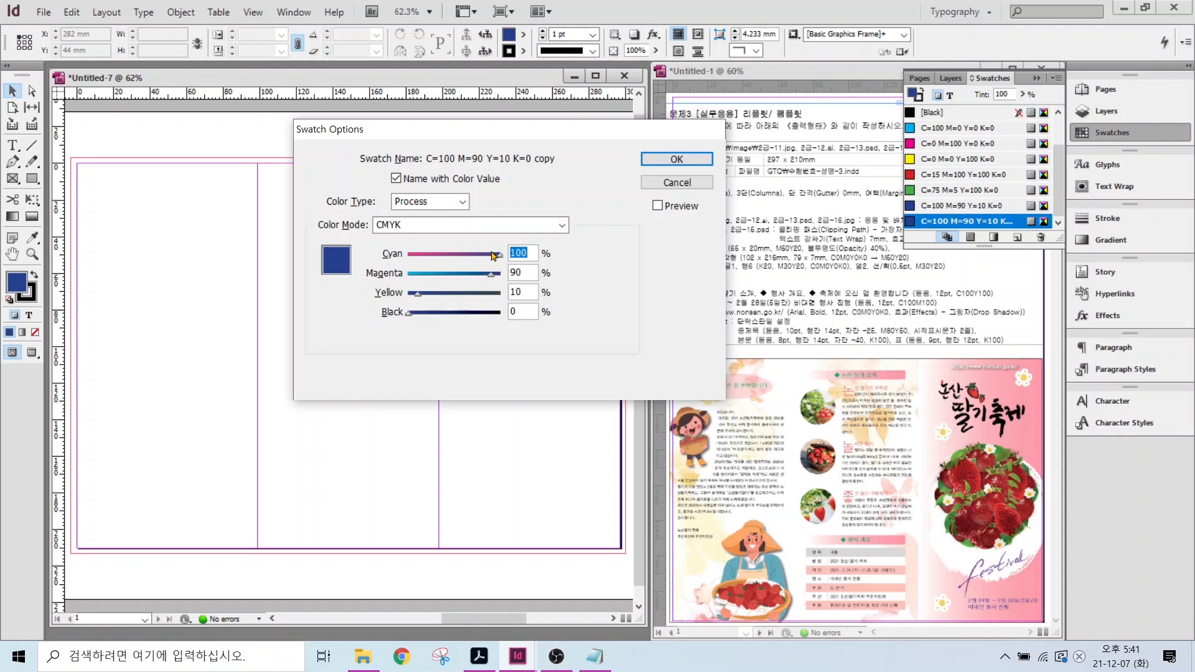
text(0)
key(Tab)
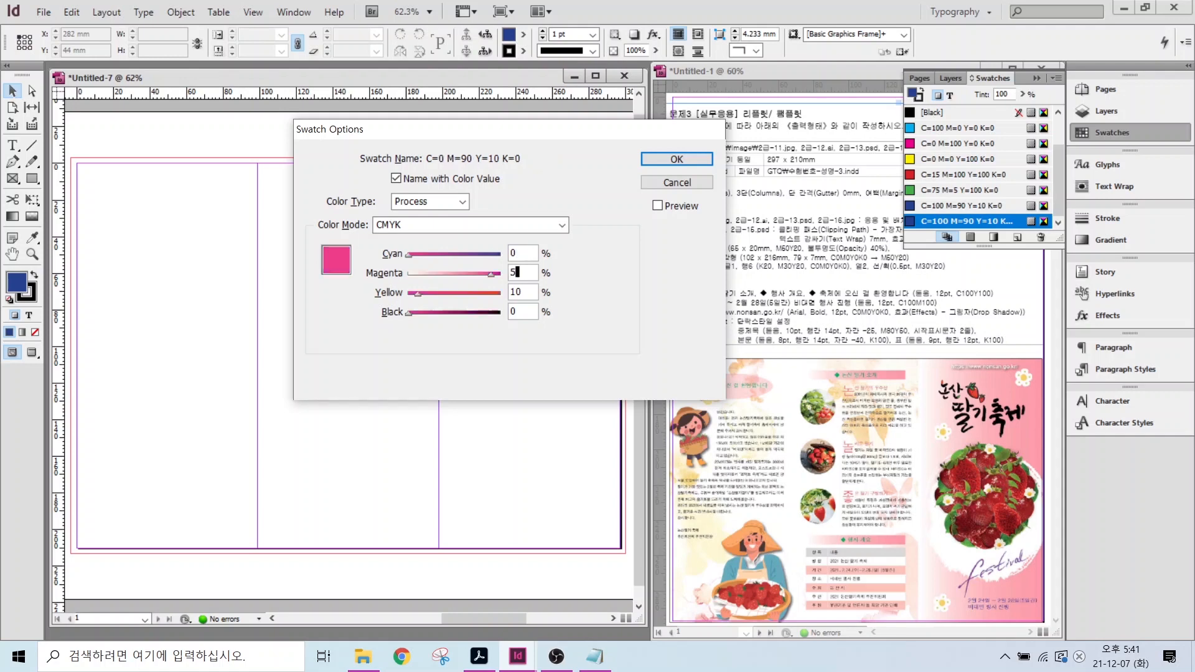
text(50)
key(Tab)
text(20)
key(Tab)
key(Return)
- Duplicate the pink swatch and set the copy's magenta and yellow to 0, making white
double_click(959, 206)
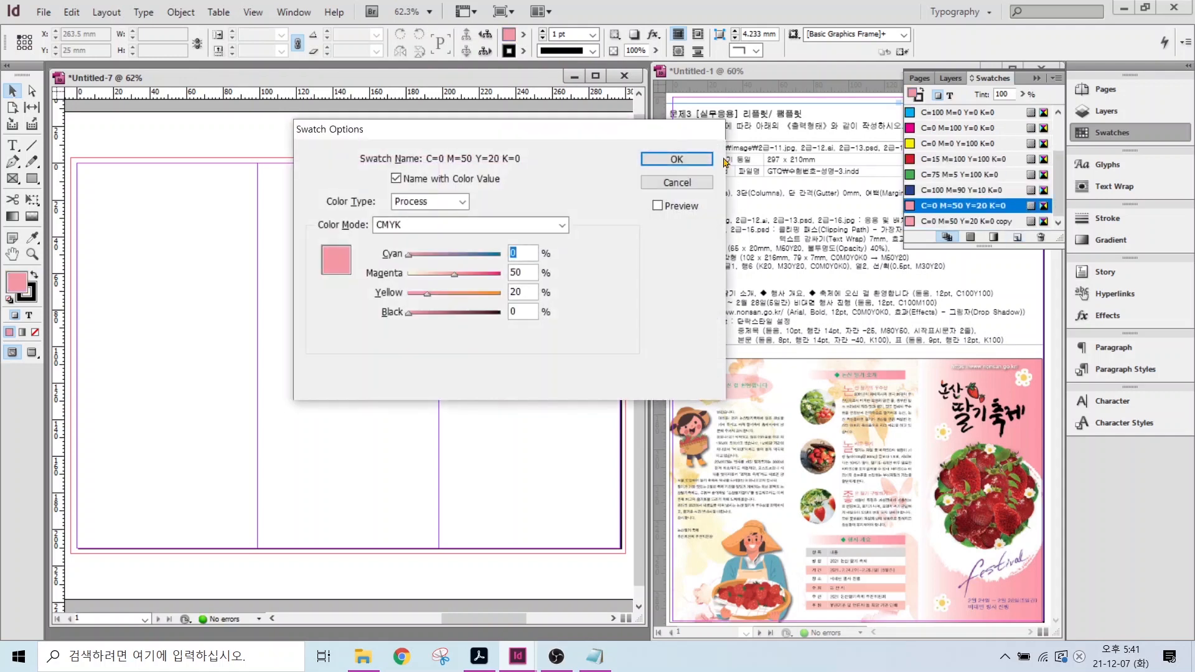
key(Escape)
click(1018, 238)
double_click(980, 222)
key(Tab)
text(0)
key(Tab)
text(0)
key(Return)
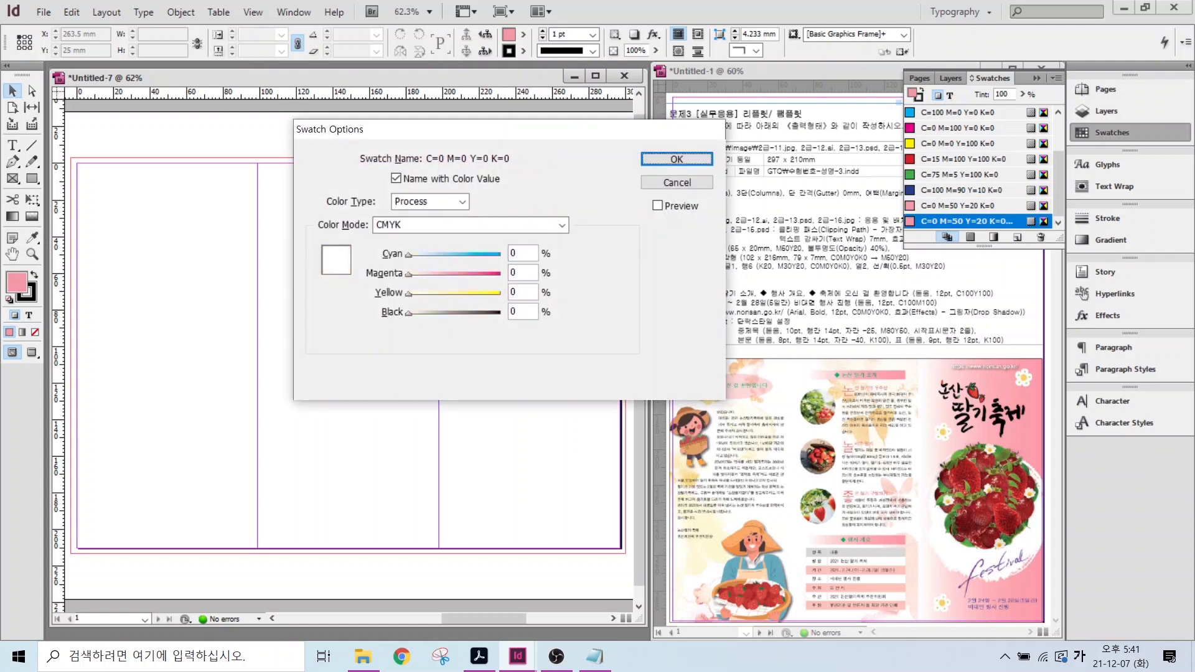
- Duplicate the white swatch and make the copy light pink with M=30, Y=20
click(1018, 238)
double_click(980, 221)
key(Tab)
text(30)
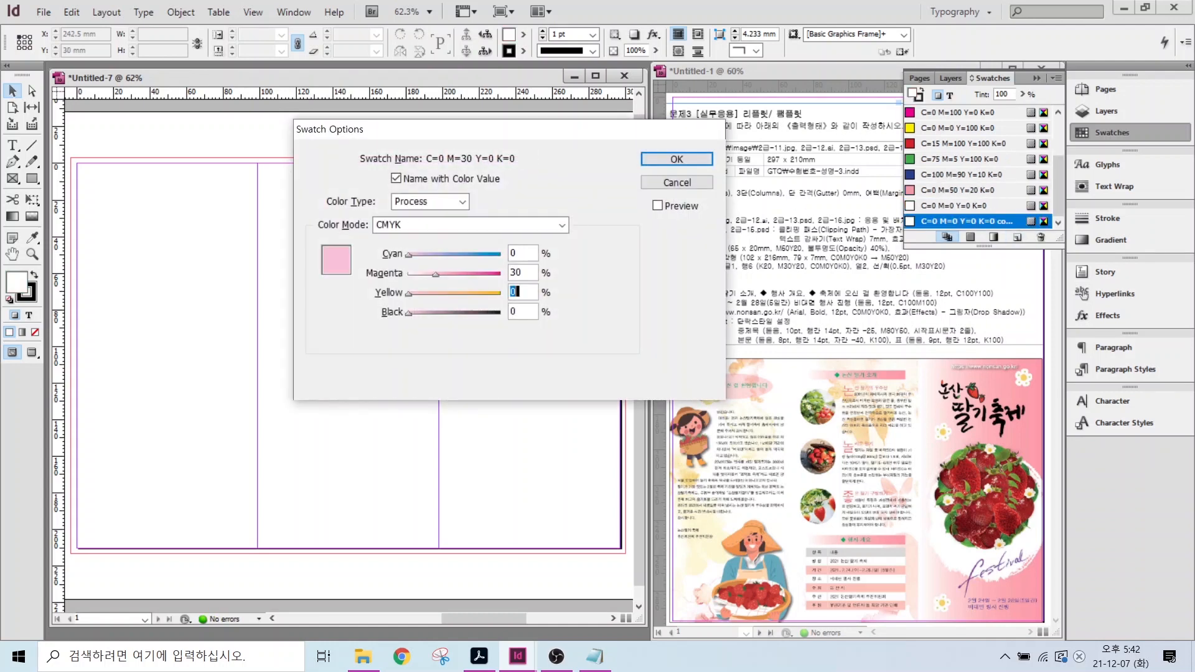
key(Tab)
text(20)
key(Return)
- Turn the copied pink swatch into grey C=0 M=0 Y=0 K=20
double_click(959, 226)
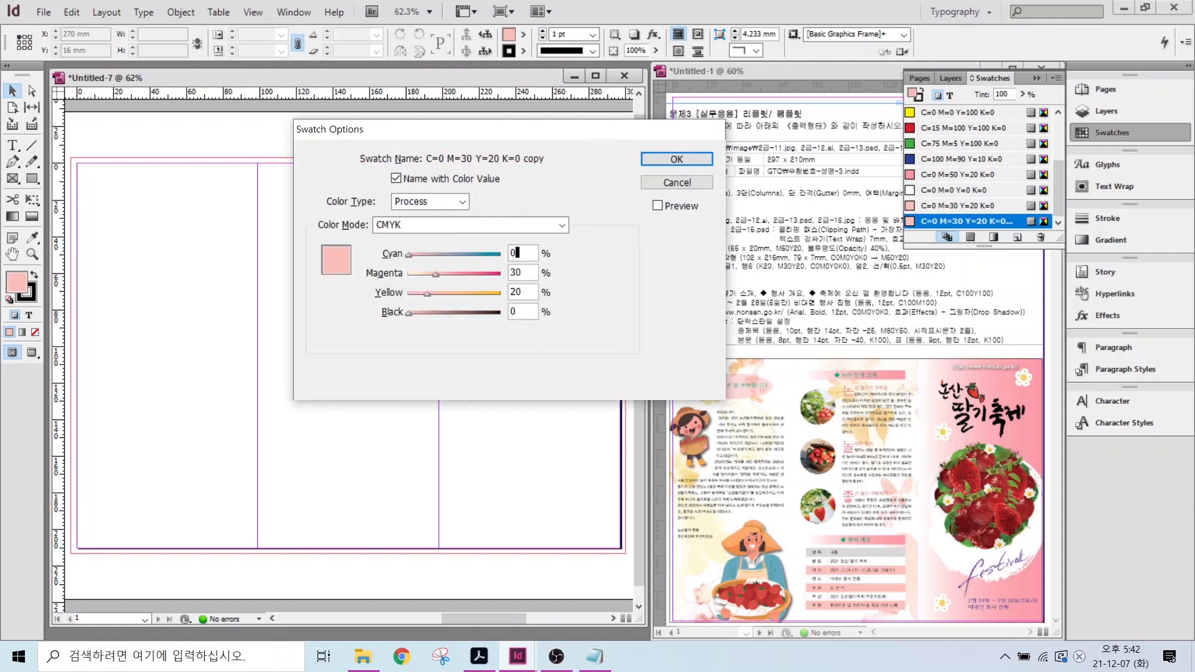
text(0)
key(Tab)
text(0)
key(Tab)
text(20)
key(Return)
- Duplicate the grey swatch and make the copy green C=100 M=0 Y=100 K=0
click(1017, 236)
double_click(957, 218)
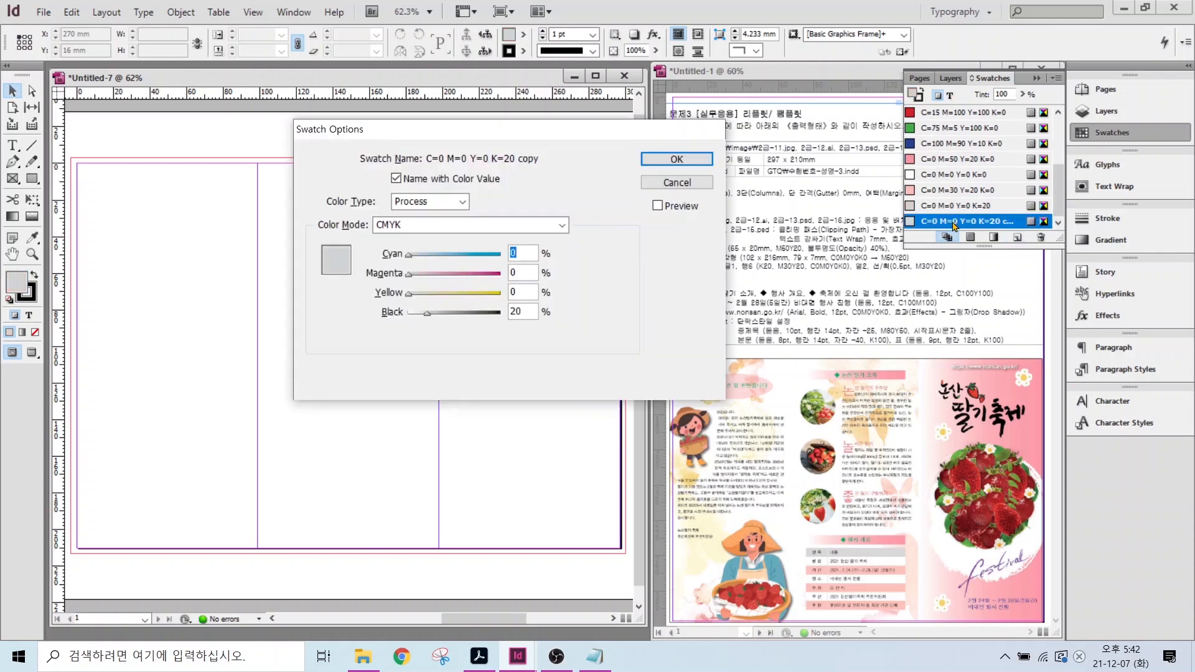
text(100)
key(Tab)
text(100)
key(Tab)
- Duplicate the green swatch and make the copy red C=0 M=80 Y=50 K=0
text(0)
key(Return)
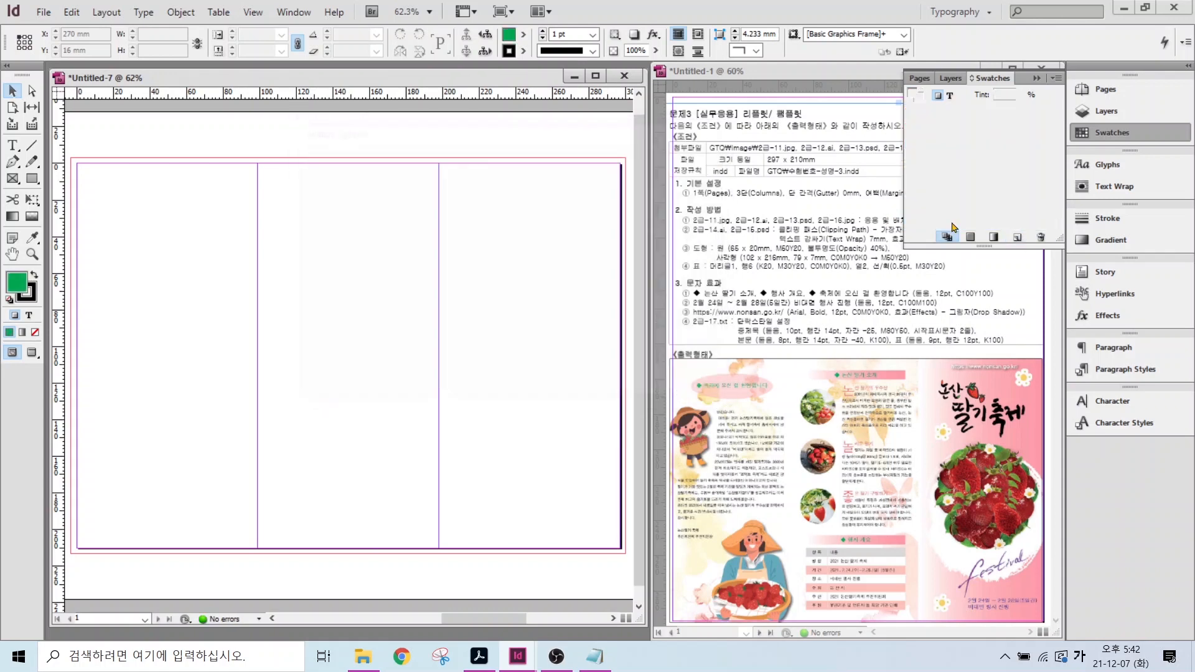
click(1017, 237)
double_click(958, 222)
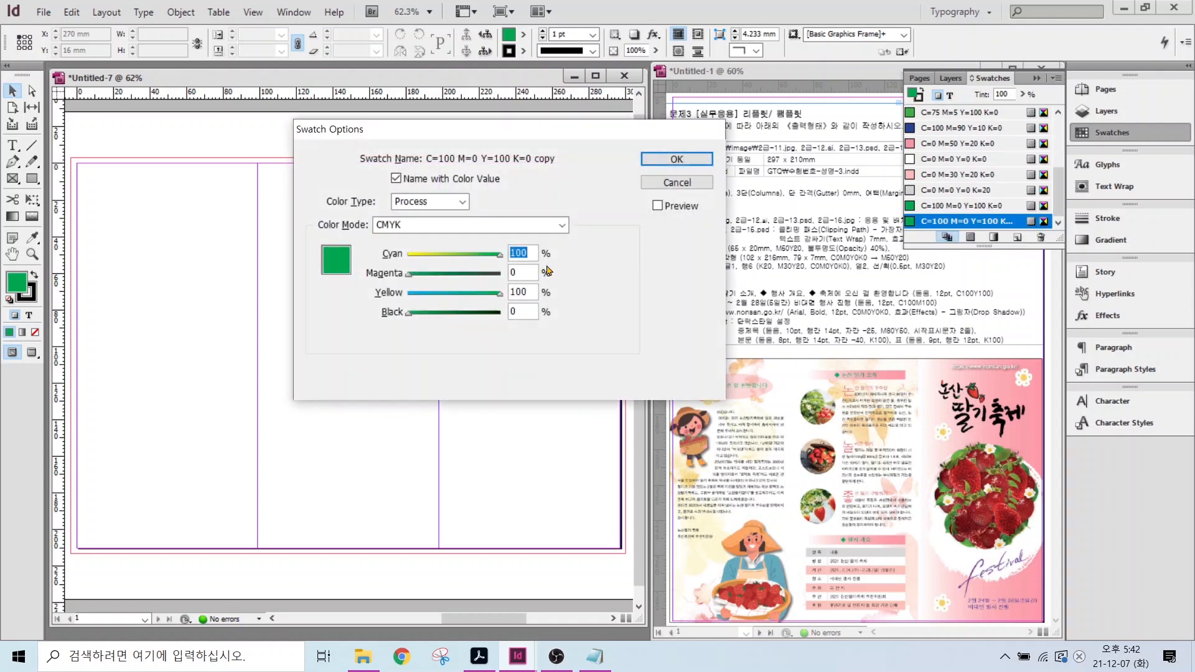
- Duplicate the red swatch and make the copy black K=100
text(0)
key(Tab)
text(80)
key(Tab)
text(50)
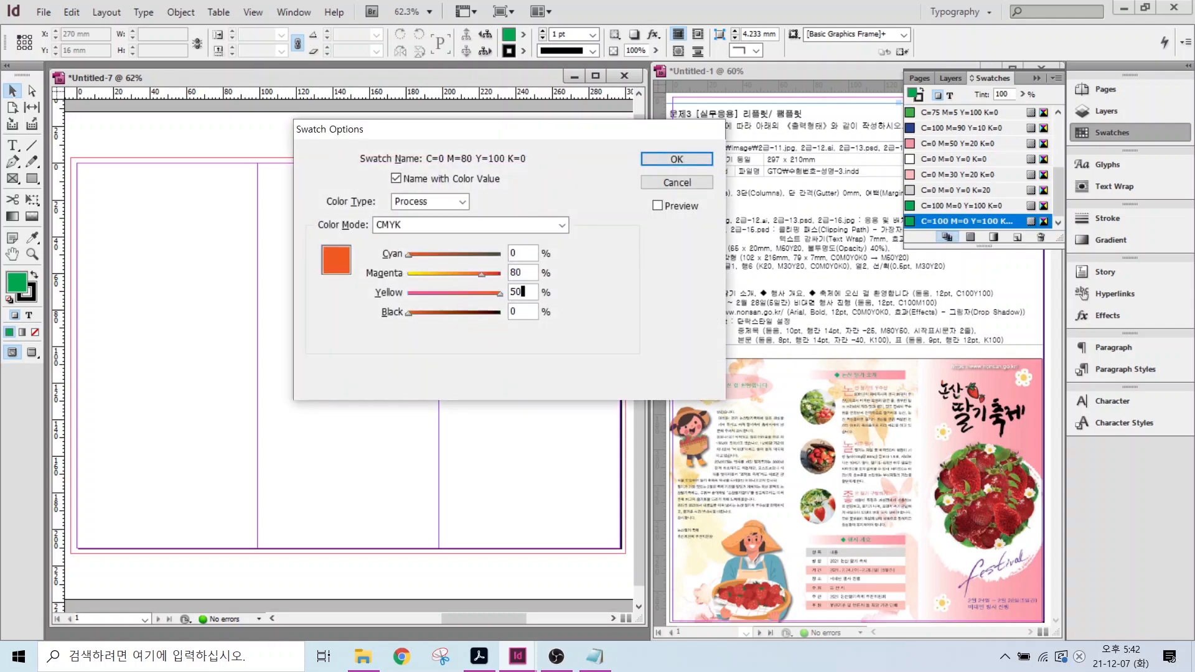
key(Return)
click(1016, 238)
double_click(961, 222)
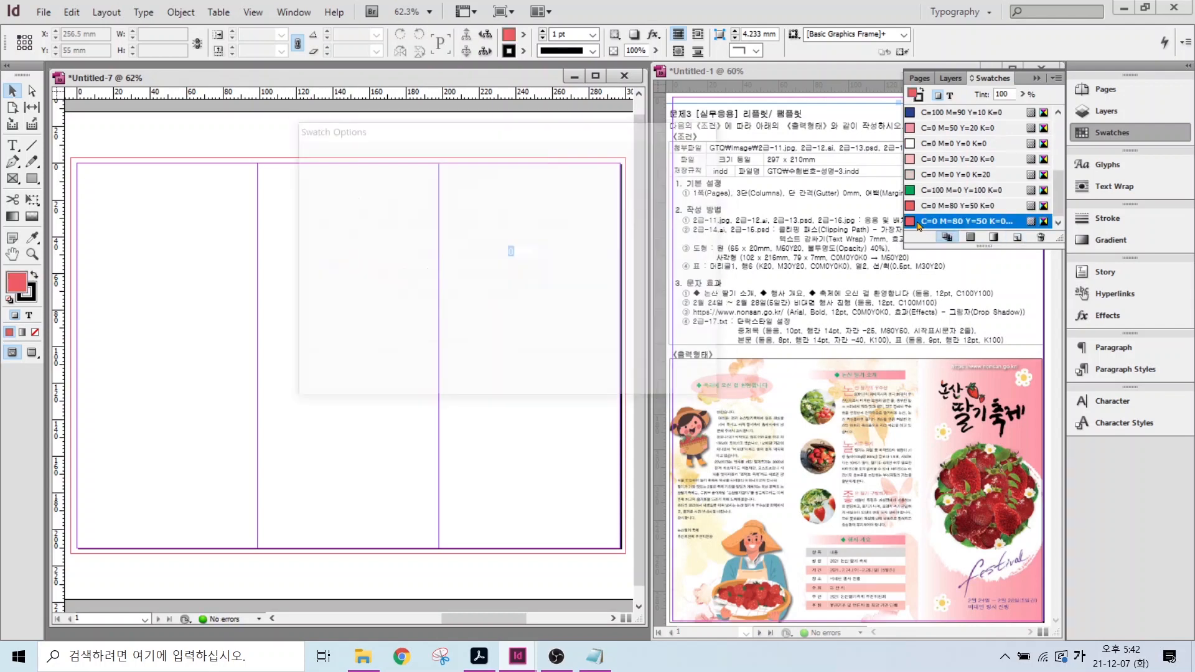
key(Tab)
text(0)
key(Tab)
text(0)
key(Tab)
text(100)
key(Return)
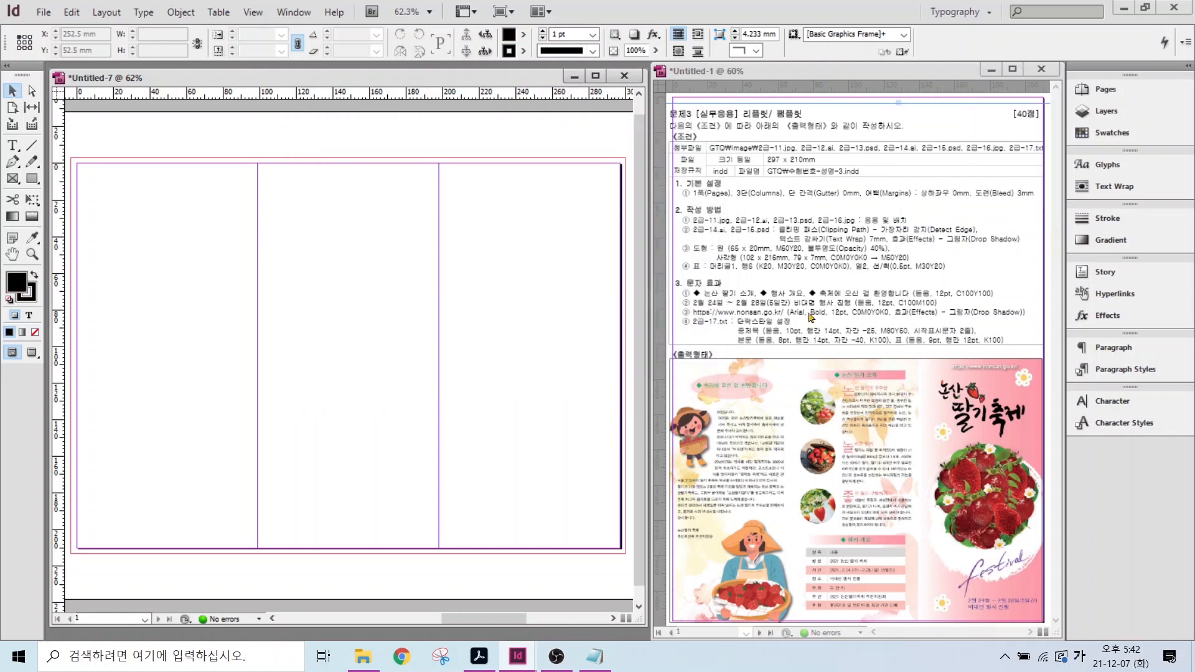
- In [Basic Paragraph]'s Basic Character Formats, set the font family to Dotum and confirm
drag(729, 309, 1169, 384)
key(Escape)
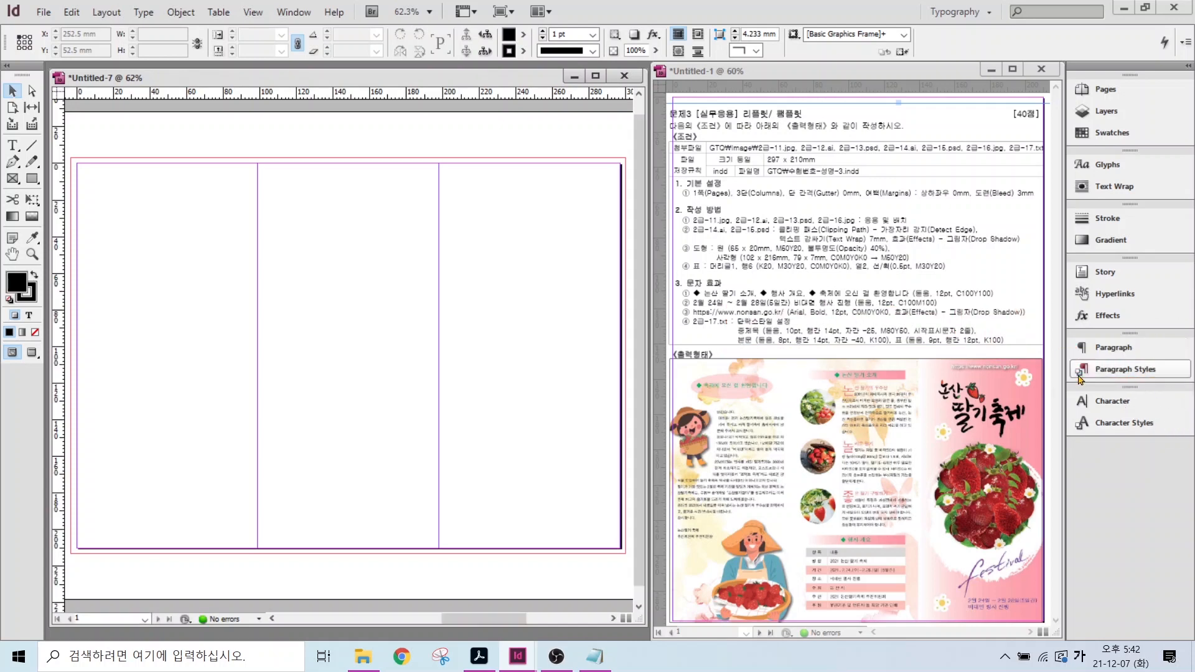
click(1096, 372)
key(ctrl)
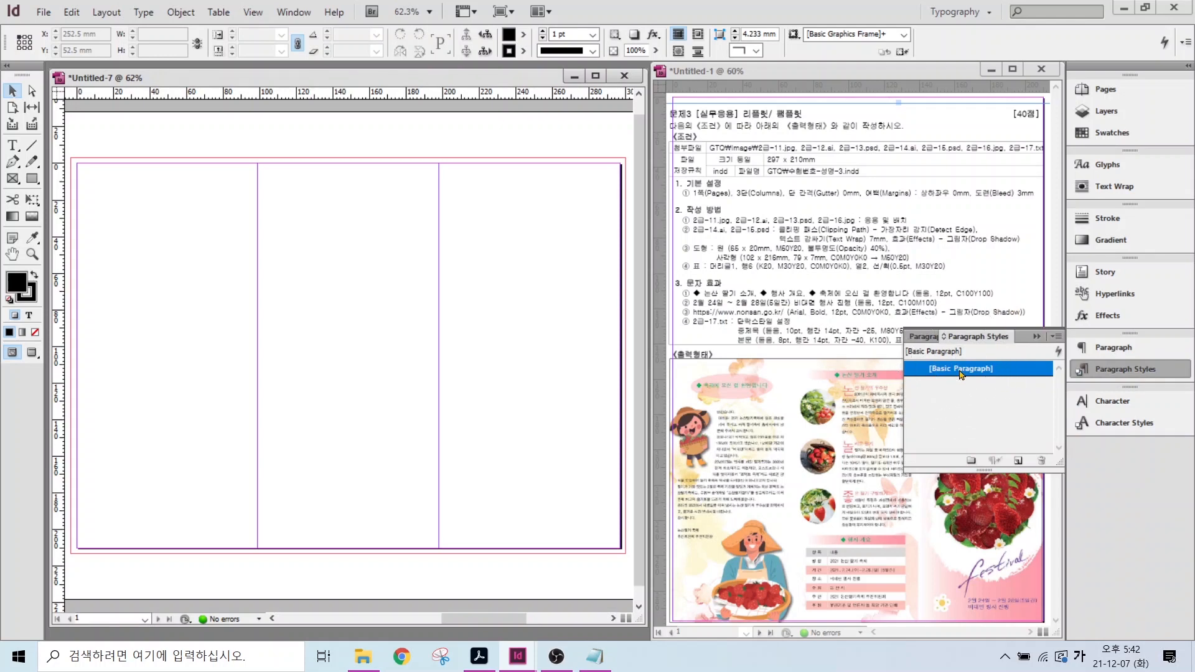
double_click(1004, 371)
drag(721, 112, 405, 129)
click(277, 162)
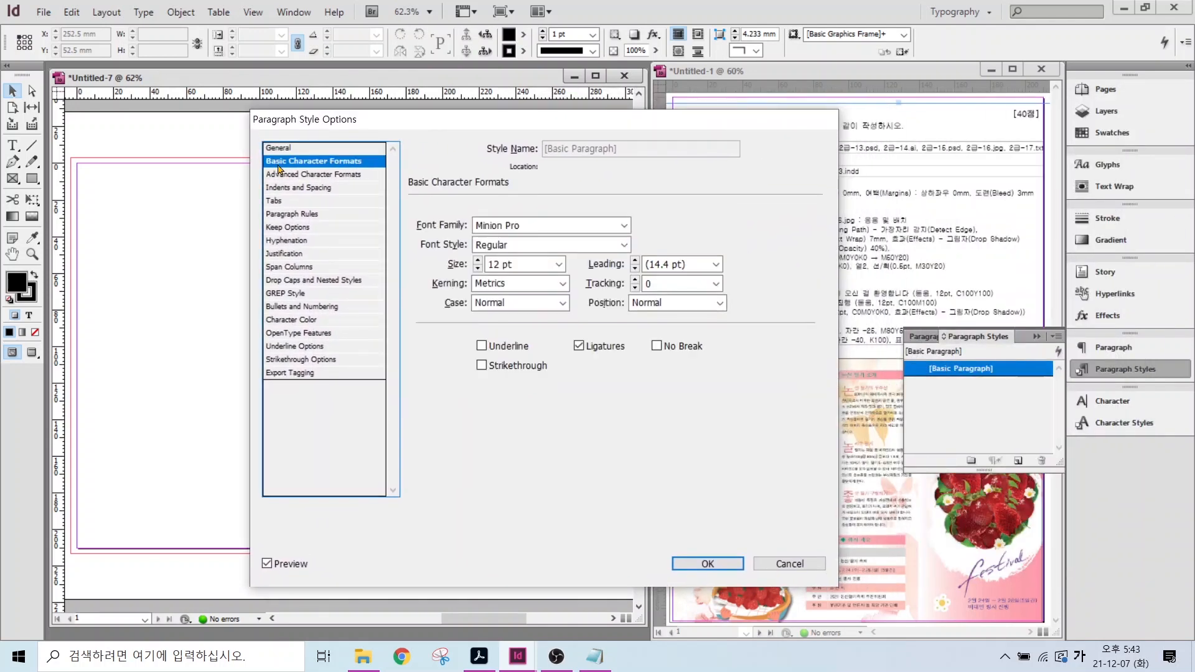
key(ctrl)
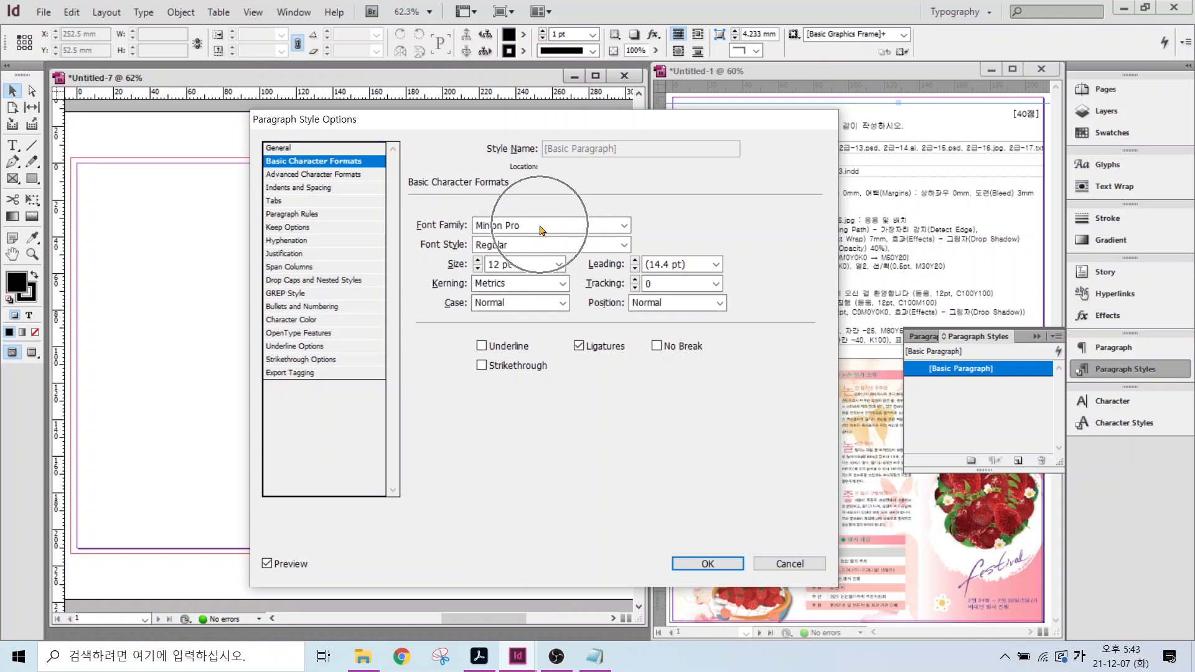
click(624, 226)
drag(631, 269, 630, 19)
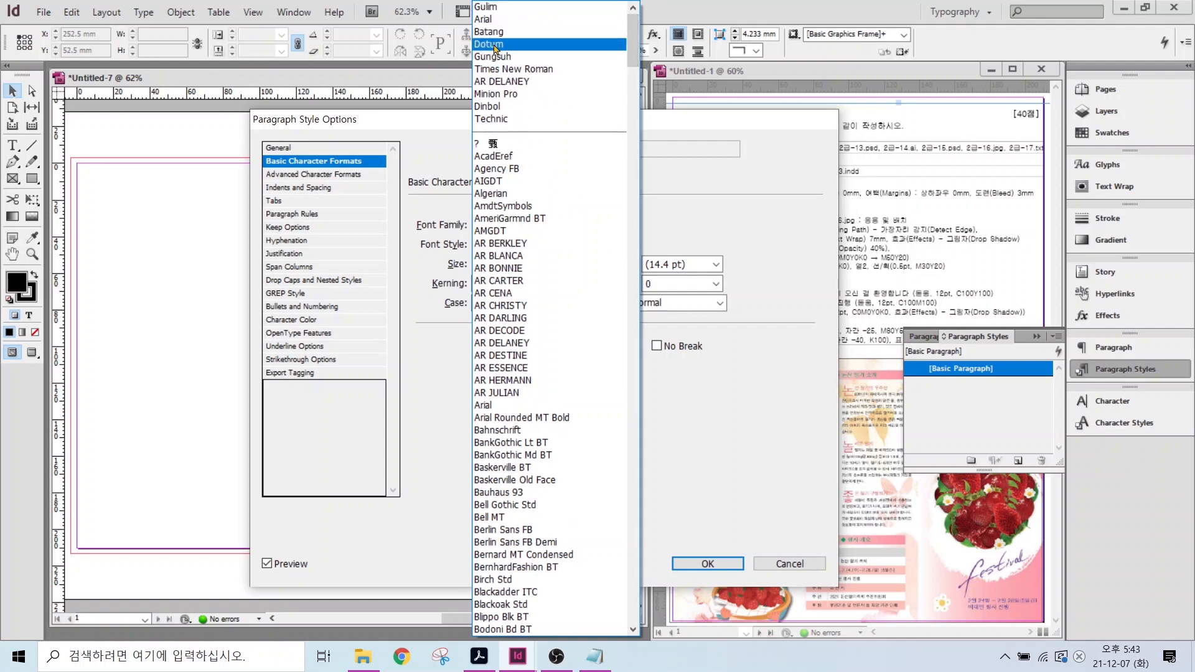
click(495, 45)
click(705, 563)
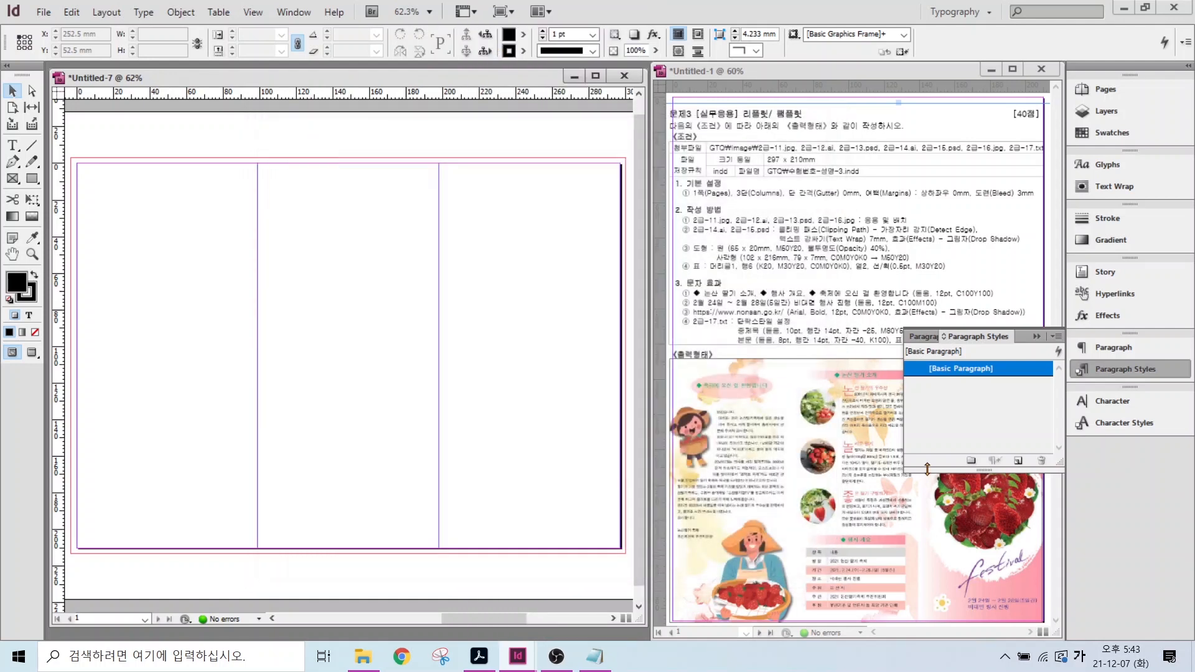
- Create a new paragraph style and name it 중제목
key(ctrl)
key(ctrl)
key(ctrl)
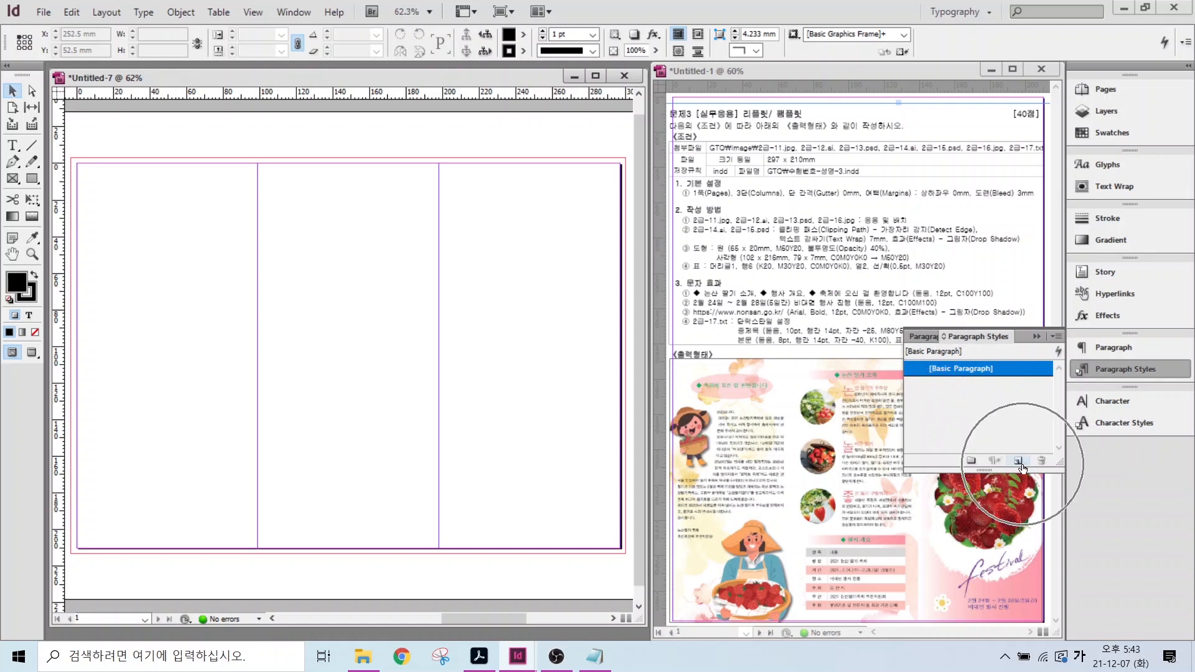
click(1019, 461)
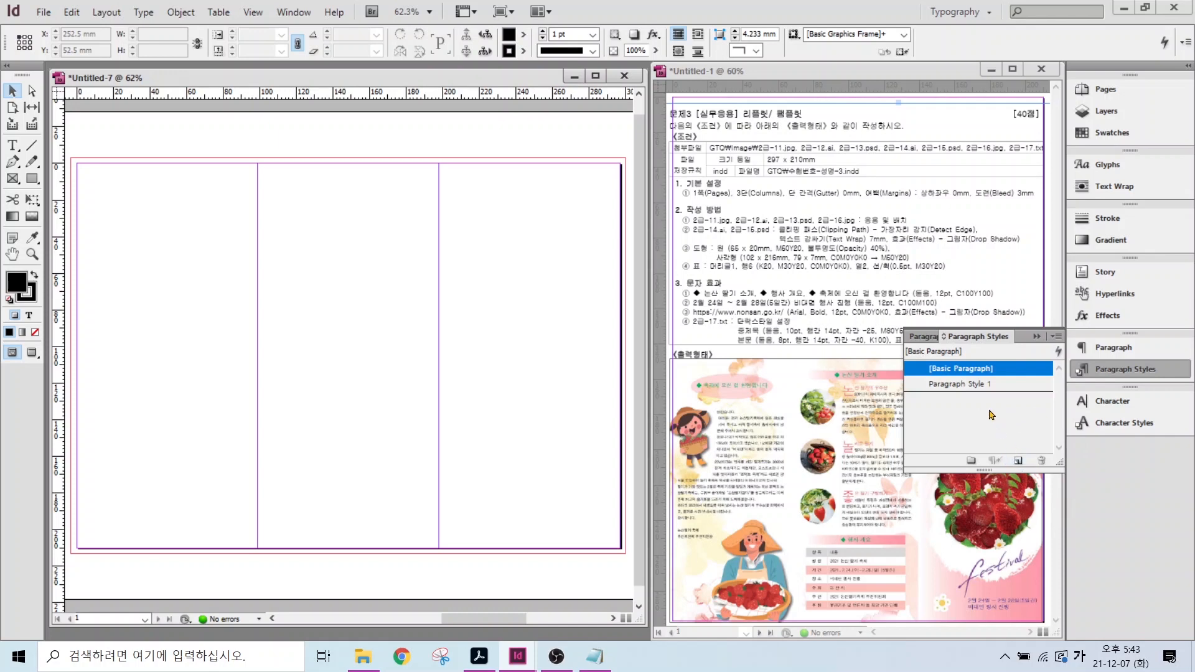
double_click(946, 384)
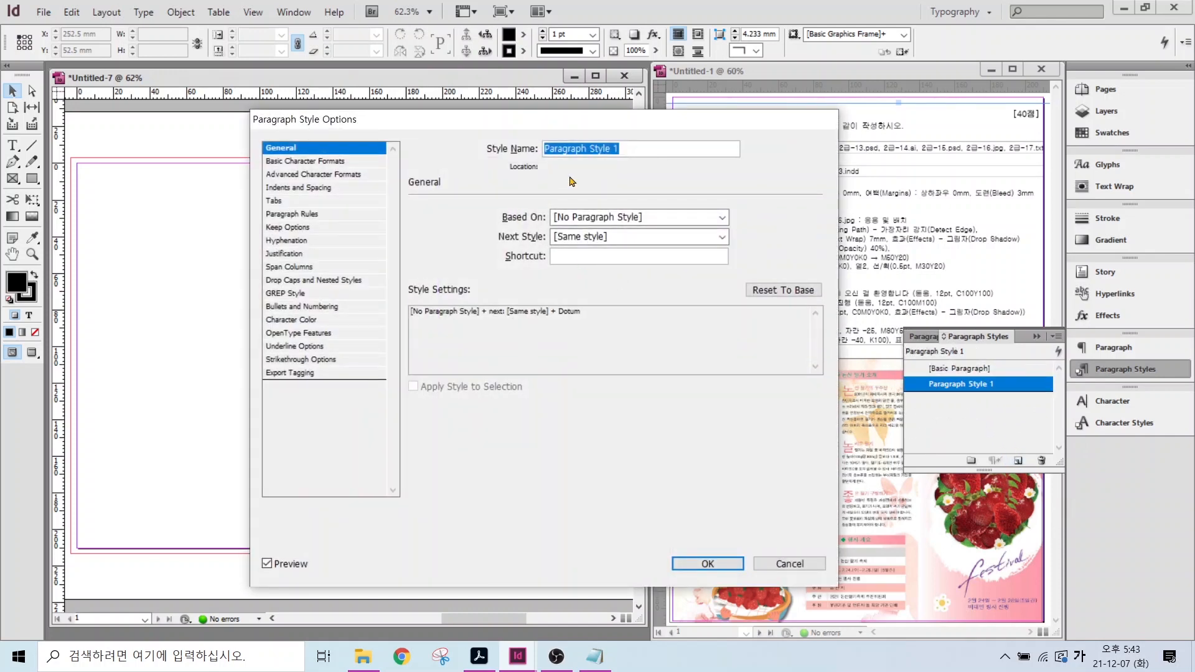
text(ㅈ)
text(목)
- Give 중제목 14 pt leading, -25 tracking and the C=0 M=80 Y=50 K=0 text colour
click(313, 162)
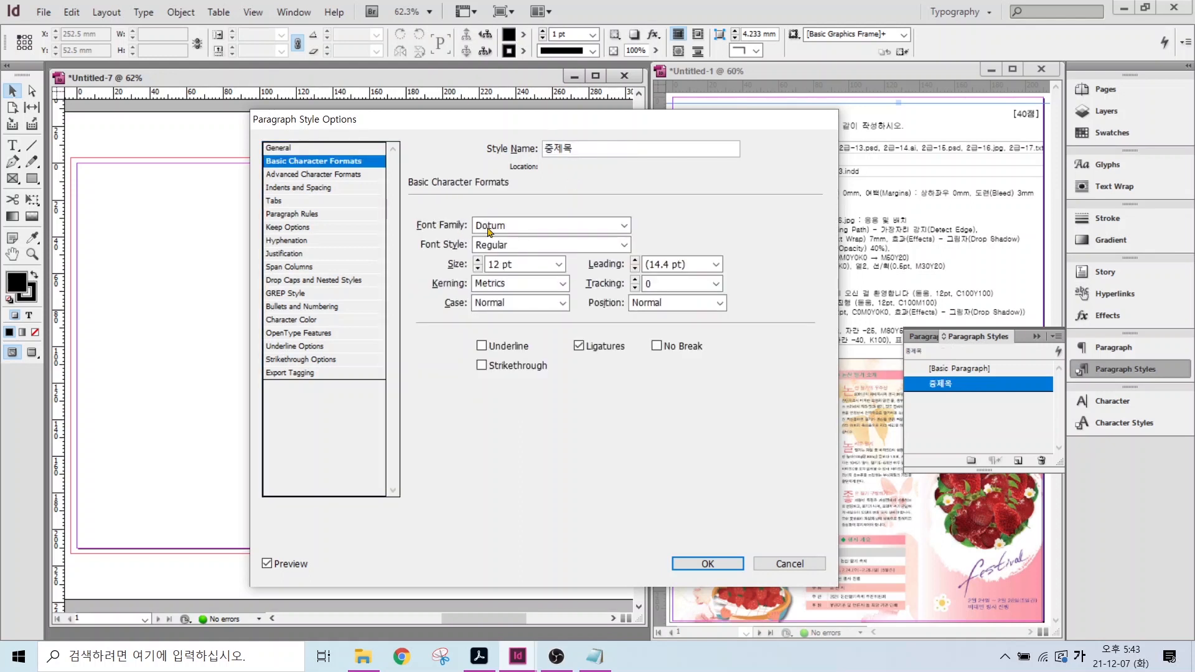
click(716, 265)
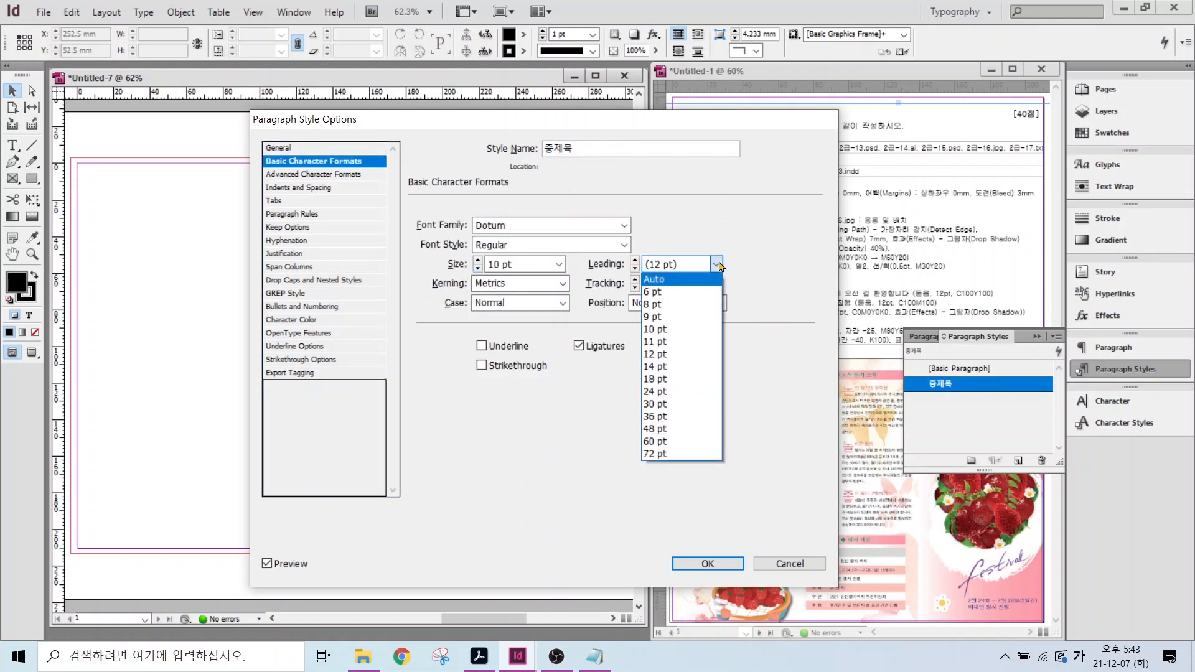
click(662, 367)
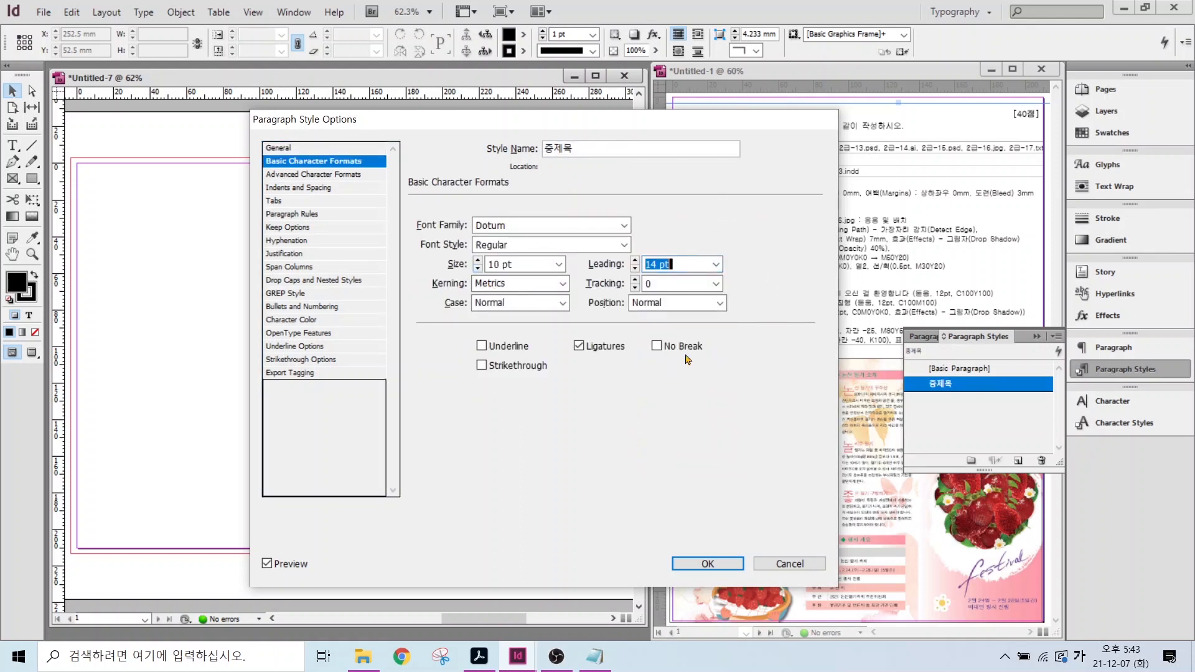
click(712, 285)
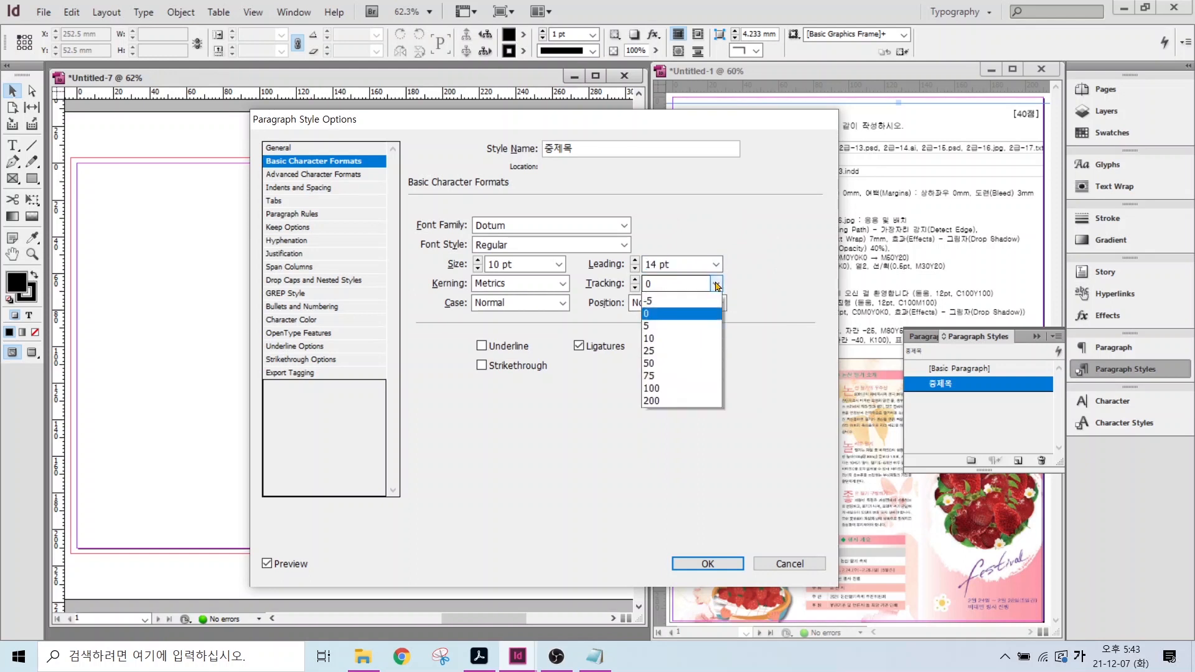
click(665, 340)
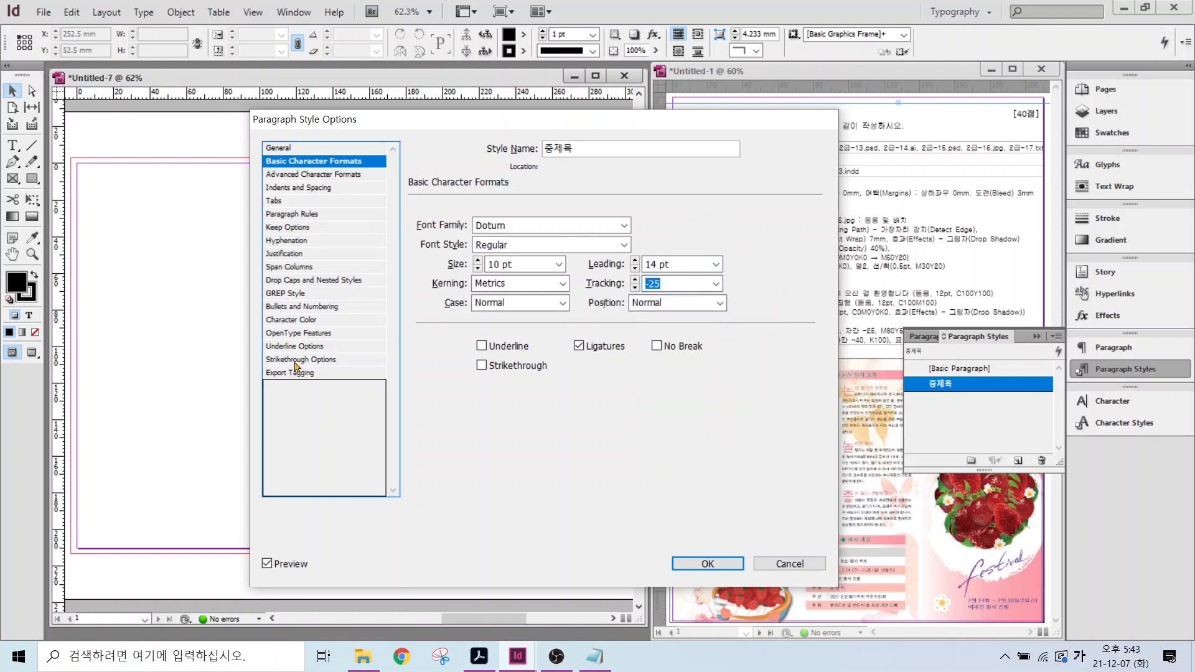
click(289, 320)
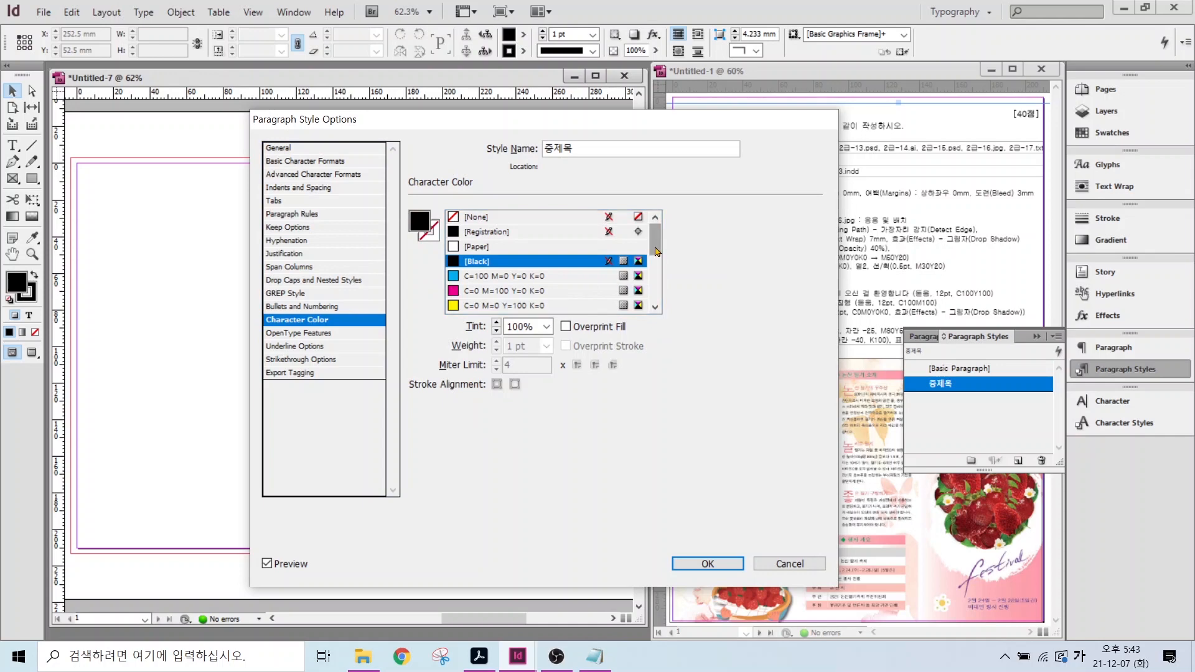
drag(657, 251, 657, 294)
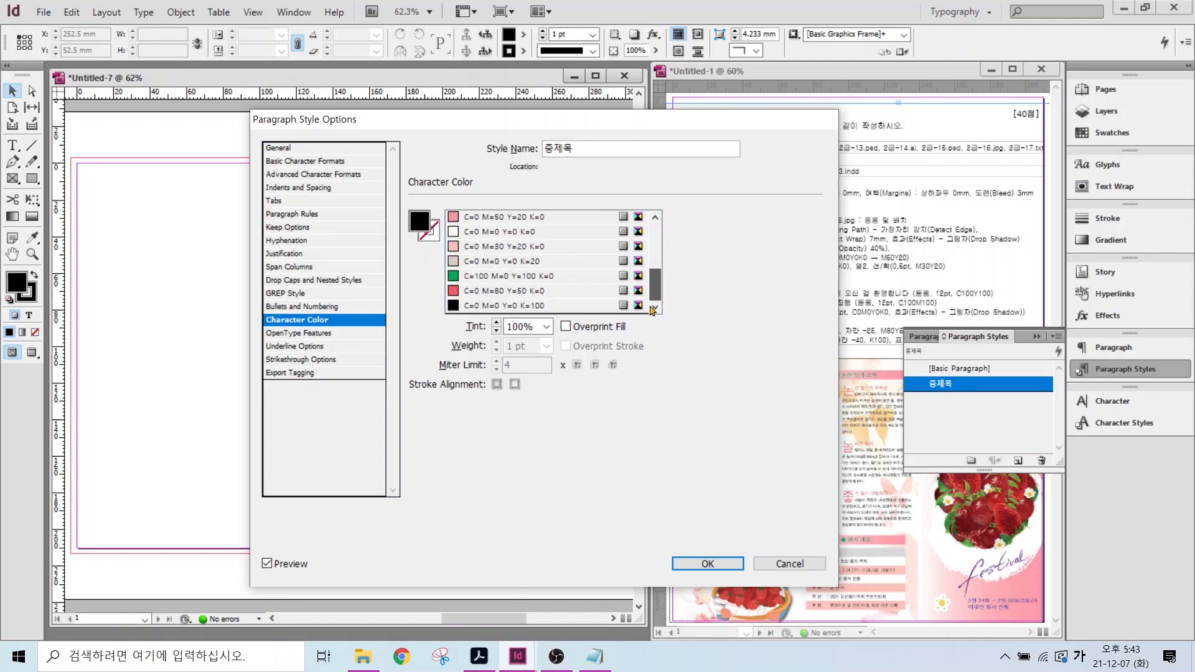
click(538, 296)
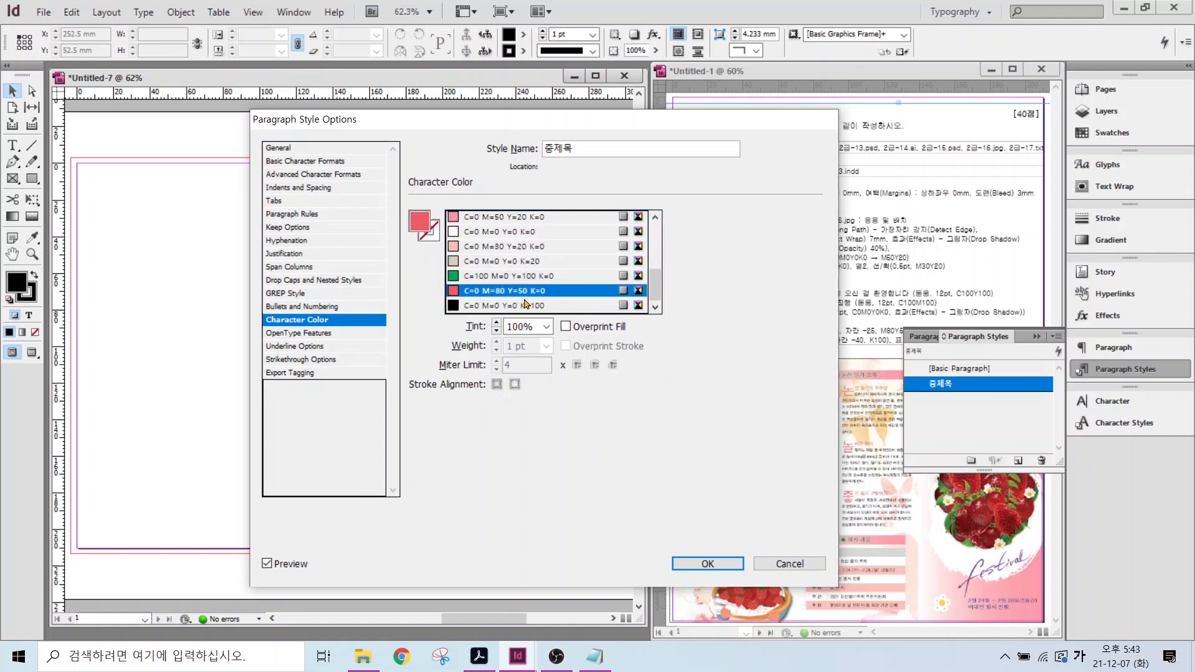
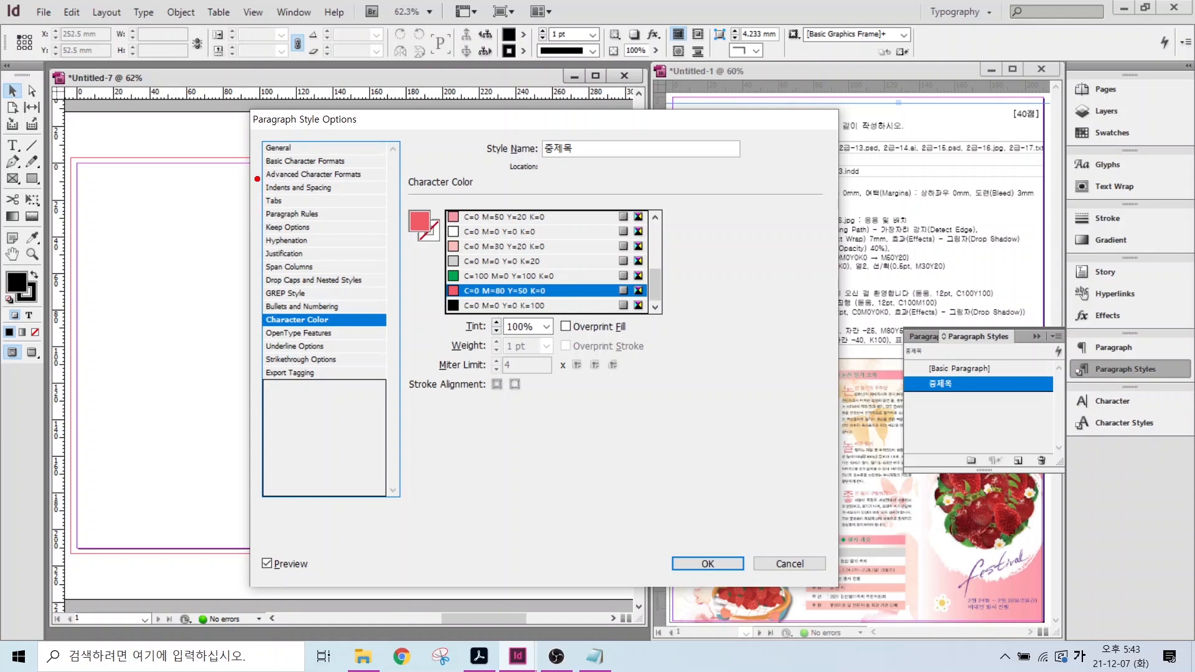
- Give 중제목 a drop cap two lines deep and one character wide, then confirm the style
click(289, 281)
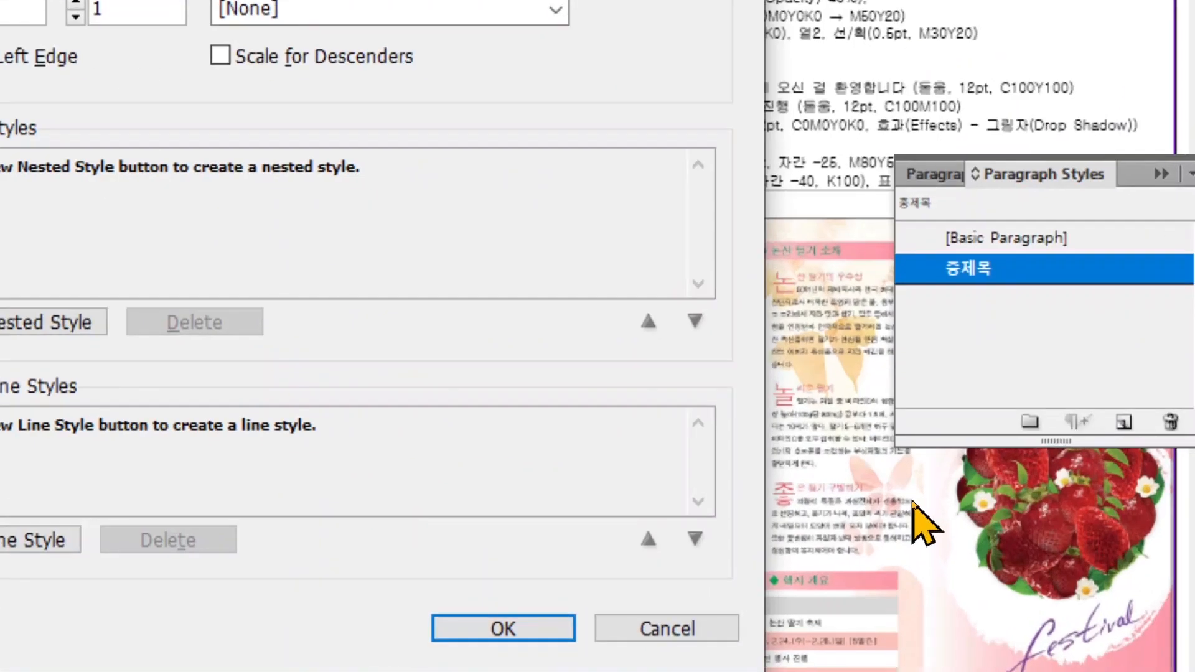
mouse_move(823, 438)
mouse_down()
mouse_move(764, 404)
mouse_move(786, 365)
mouse_move(817, 436)
mouse_up()
mouse_move(812, 506)
mouse_down()
mouse_move(747, 495)
mouse_move(789, 461)
mouse_move(812, 516)
mouse_up()
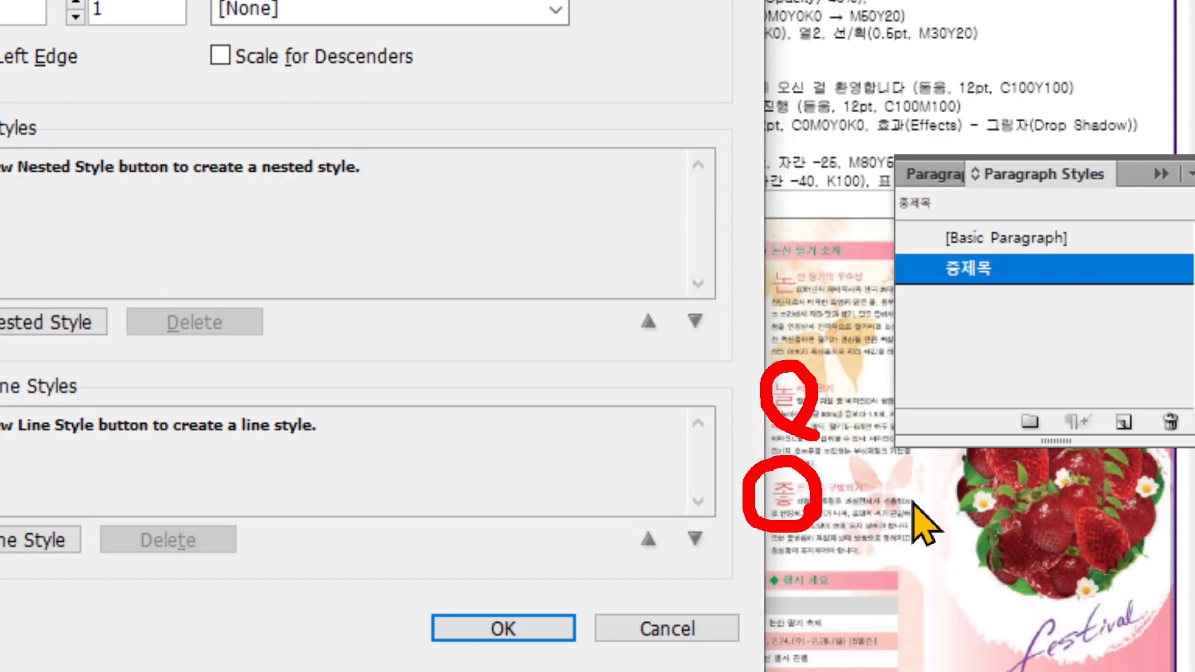
key(ctrl)
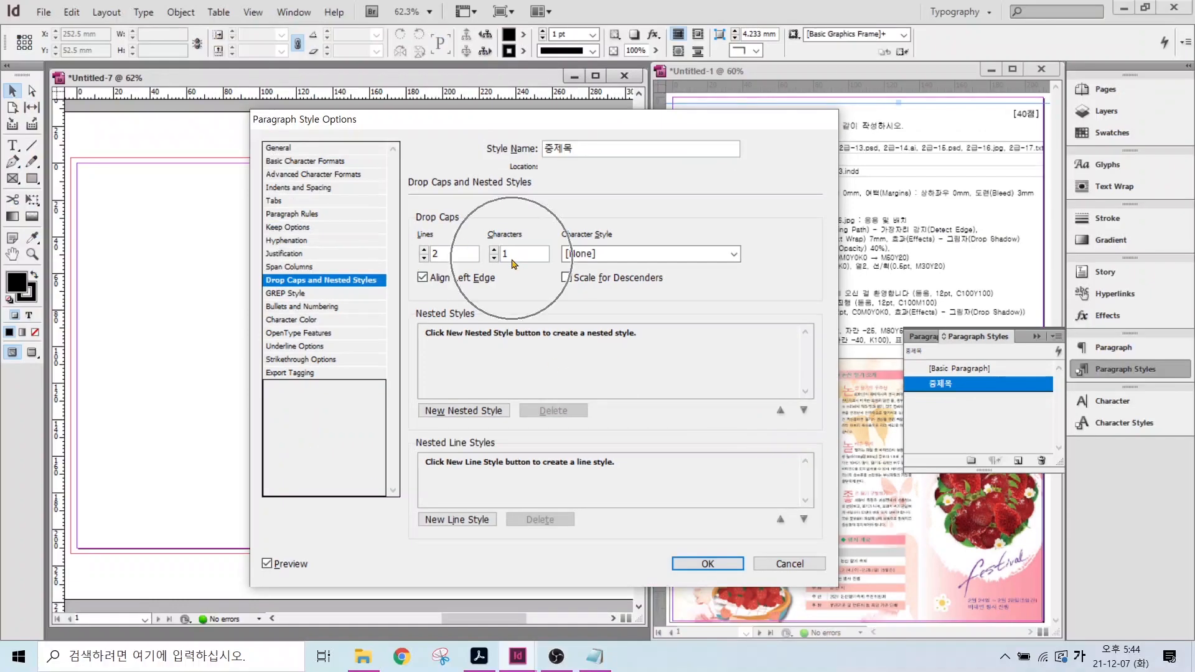
click(708, 563)
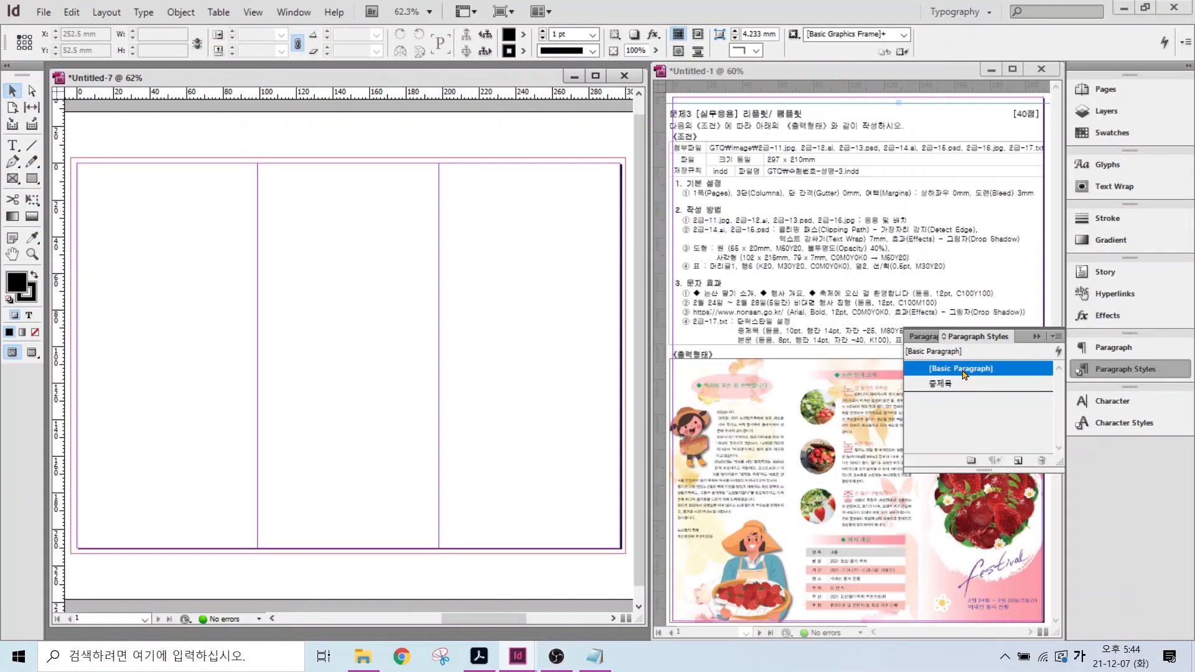
- Create the 본문 paragraph style with 8 pt size, 14 pt leading, -40 tracking and black text
key(ctrl)
click(1018, 464)
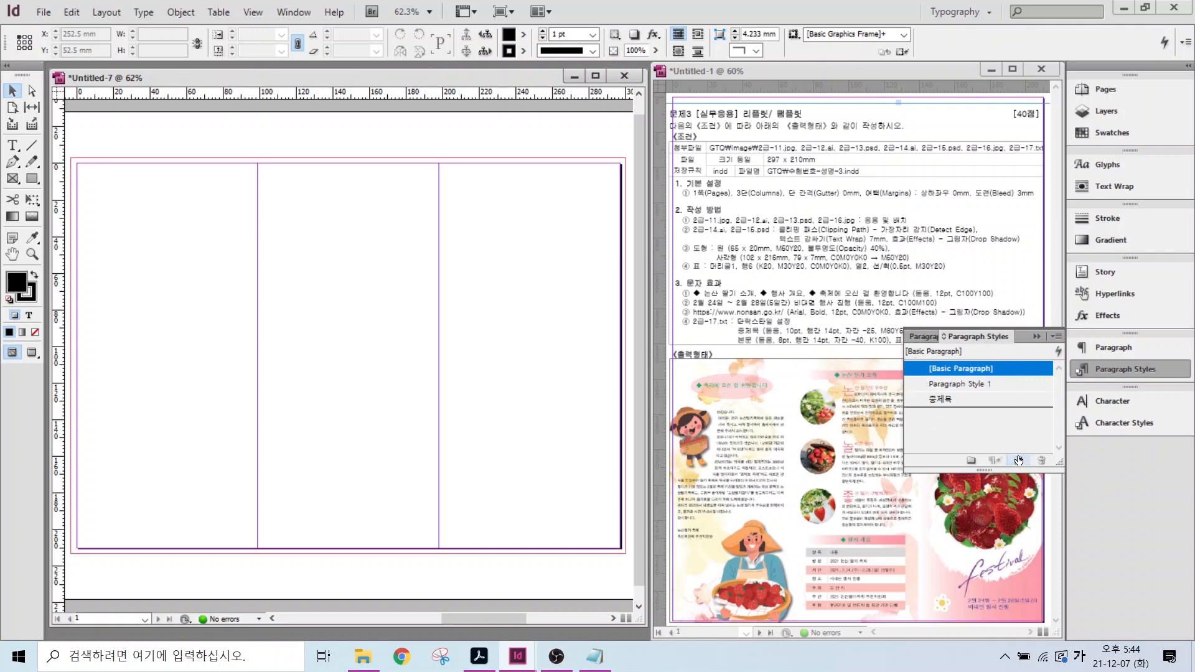
double_click(962, 384)
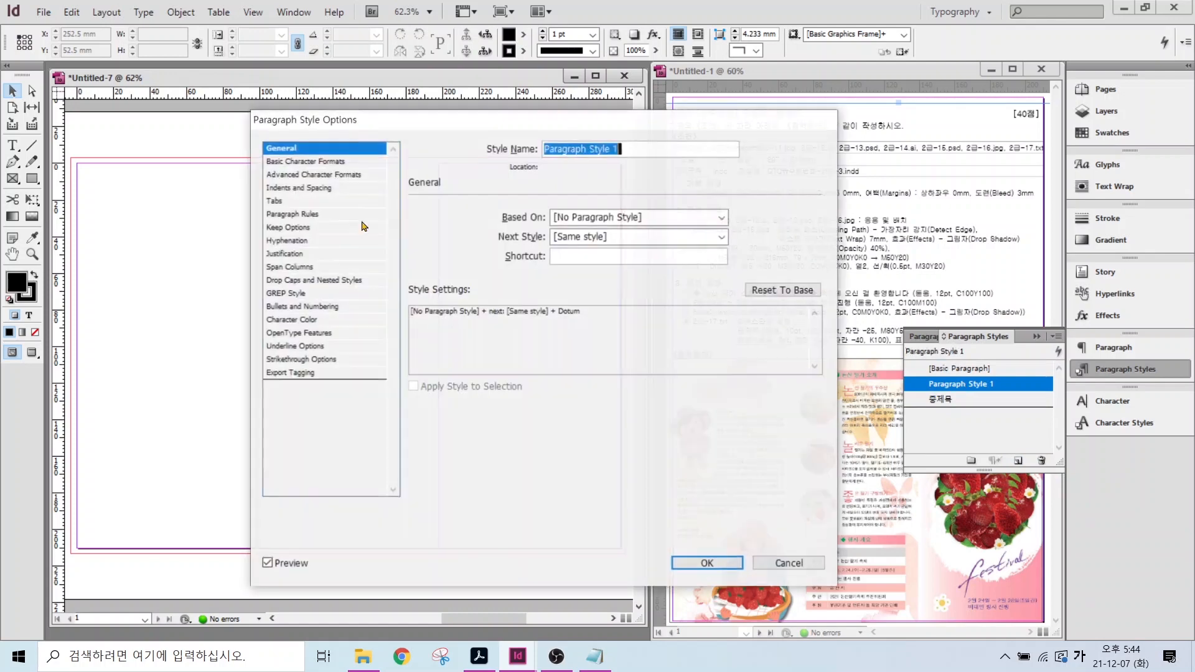
text(본)
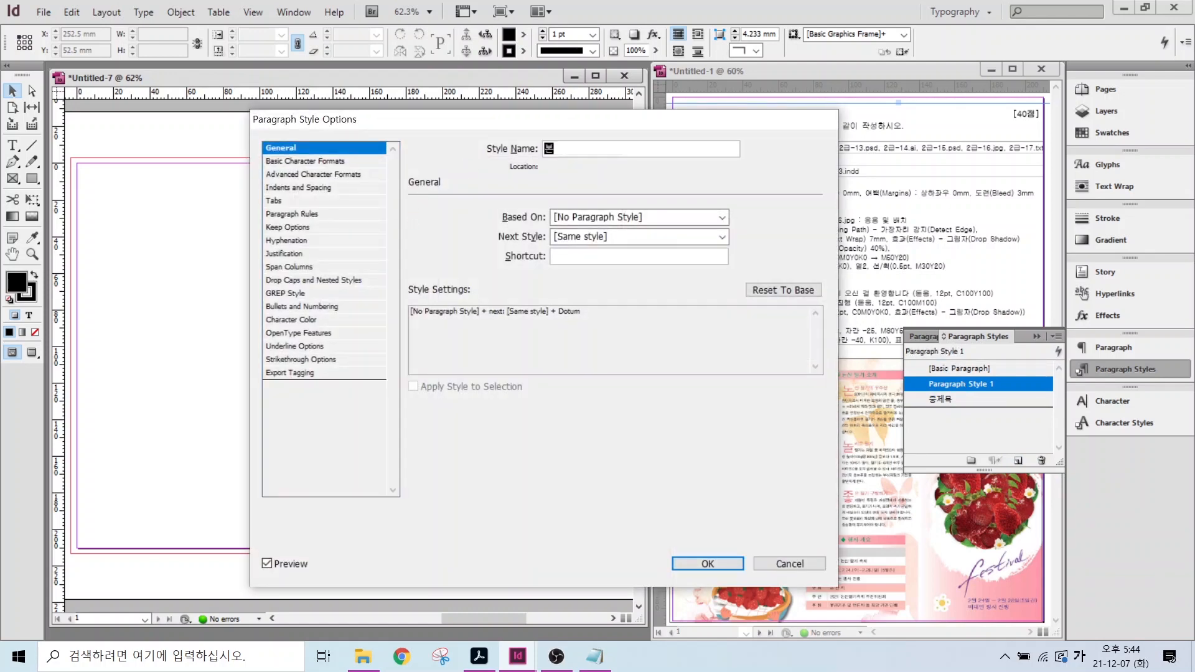
click(326, 162)
click(477, 268)
click(477, 268)
click(477, 268)
click(478, 269)
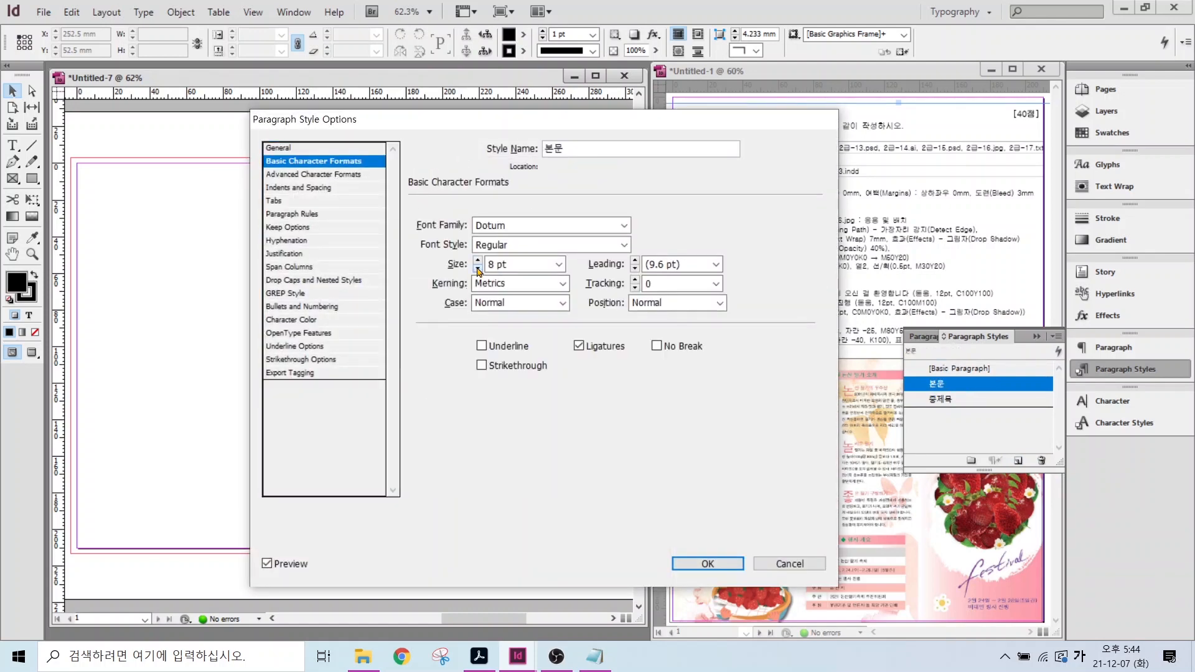
click(715, 264)
click(675, 368)
double_click(664, 282)
text(-40)
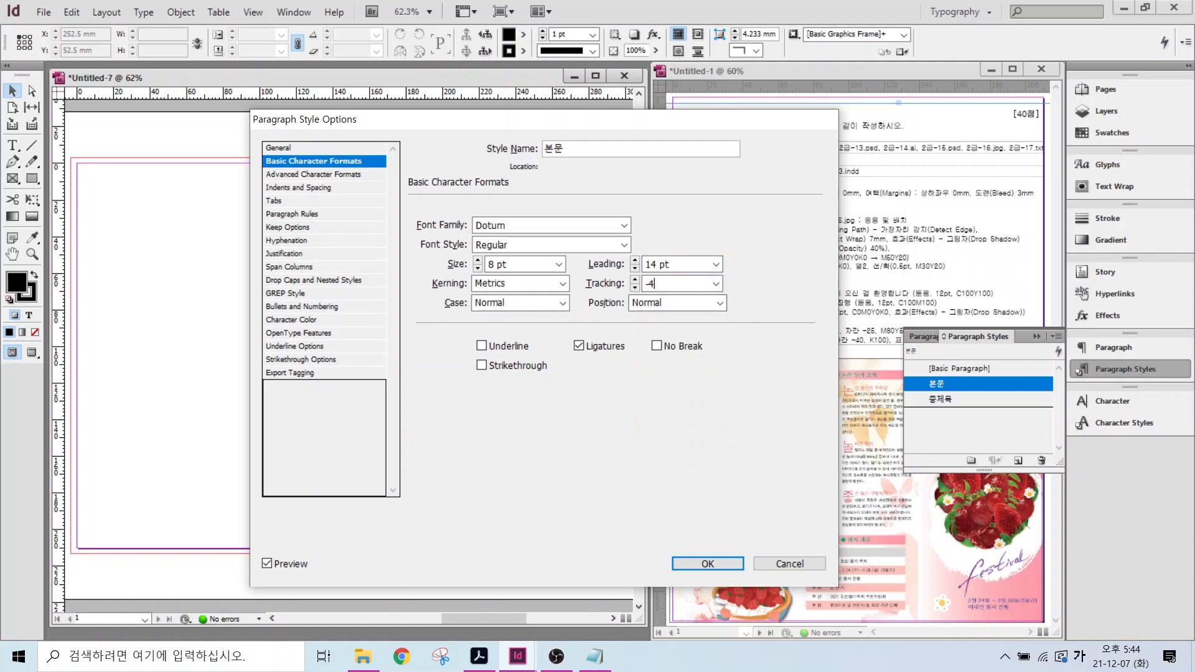
click(291, 320)
click(517, 317)
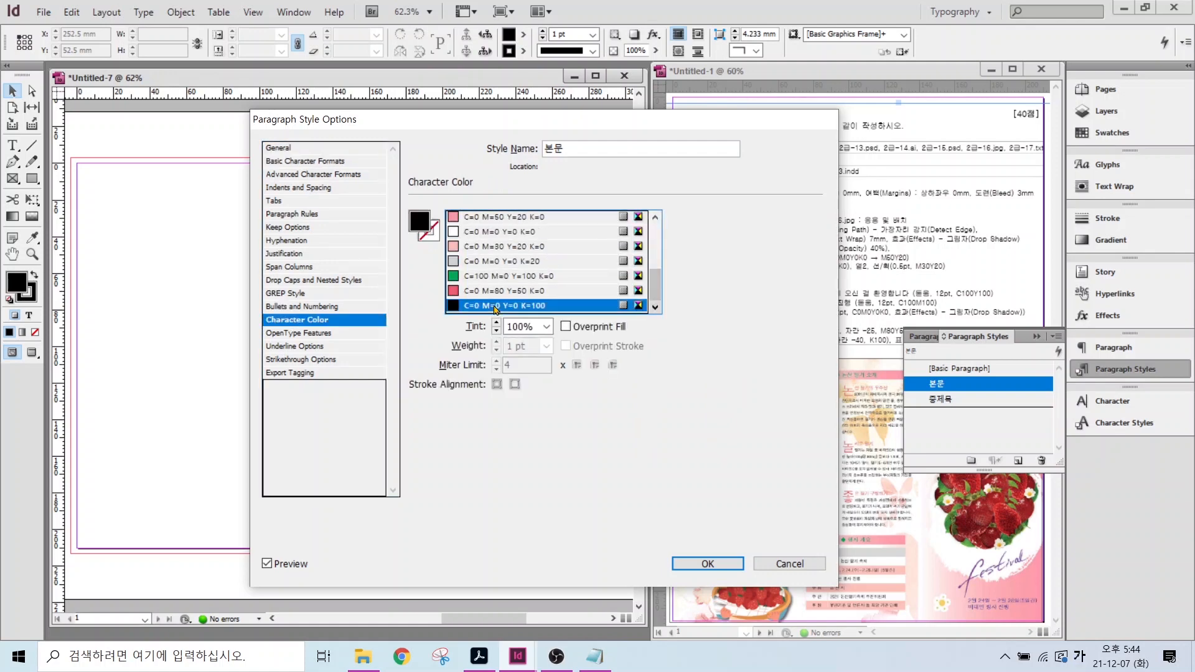
click(708, 564)
- Create the 표 paragraph style with 9 pt size and 12 pt leading
alt+click(1018, 460)
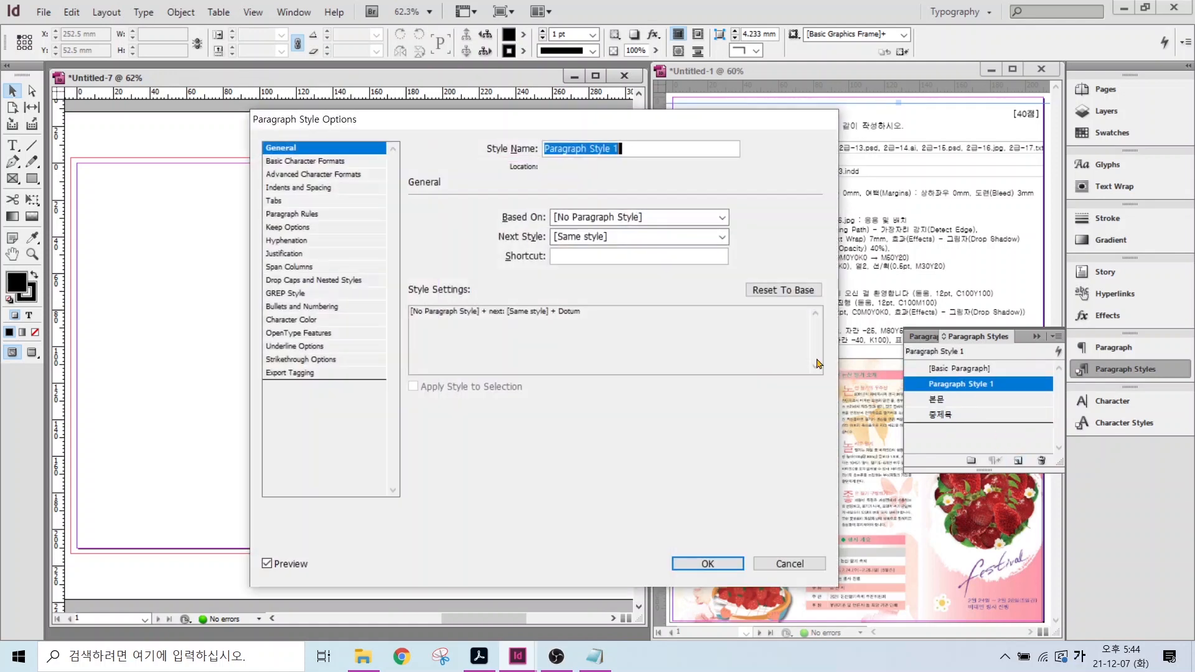
key(BackSpace)
text(ㅍㅛ)
click(313, 160)
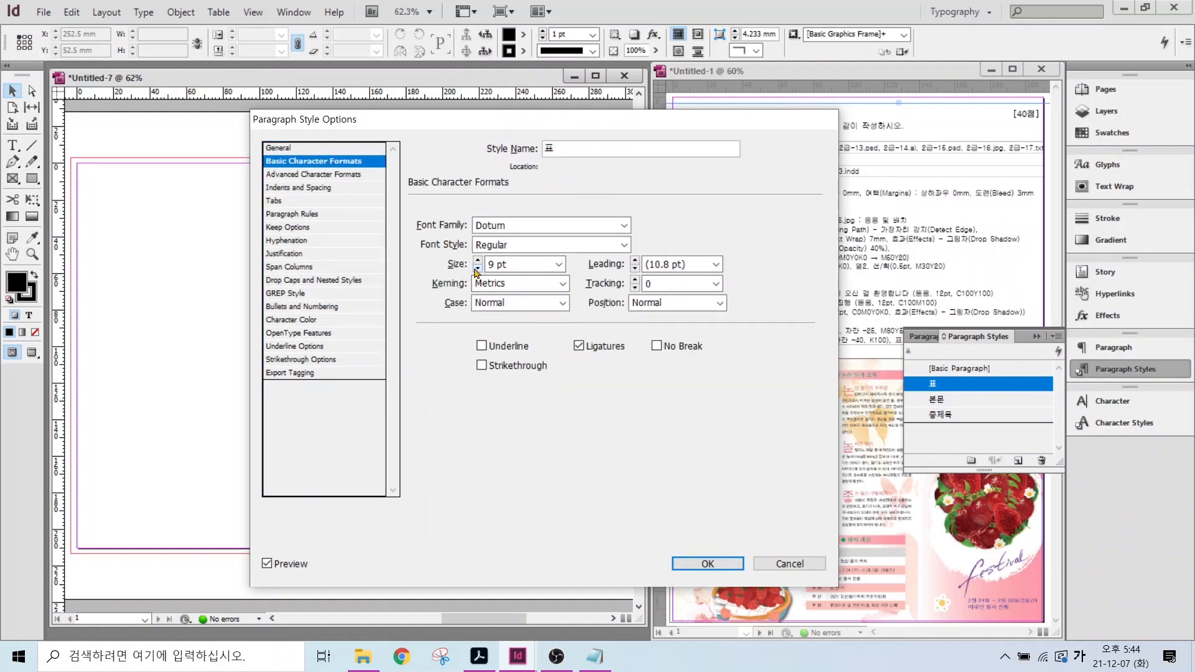
click(715, 264)
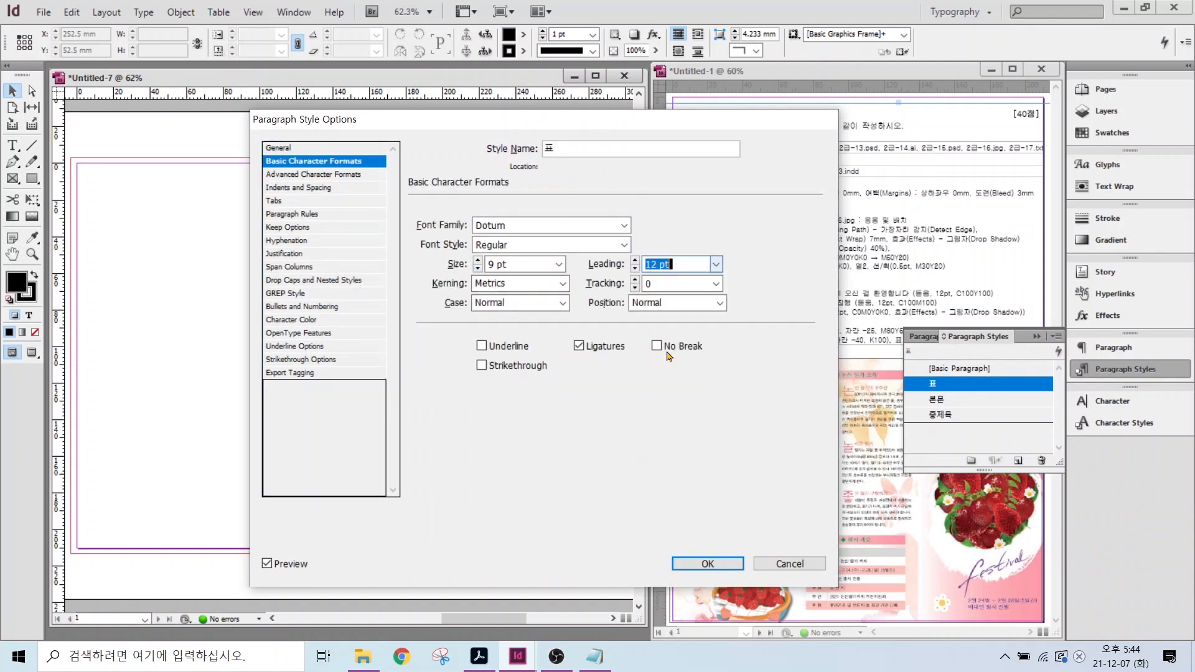
click(292, 319)
click(692, 566)
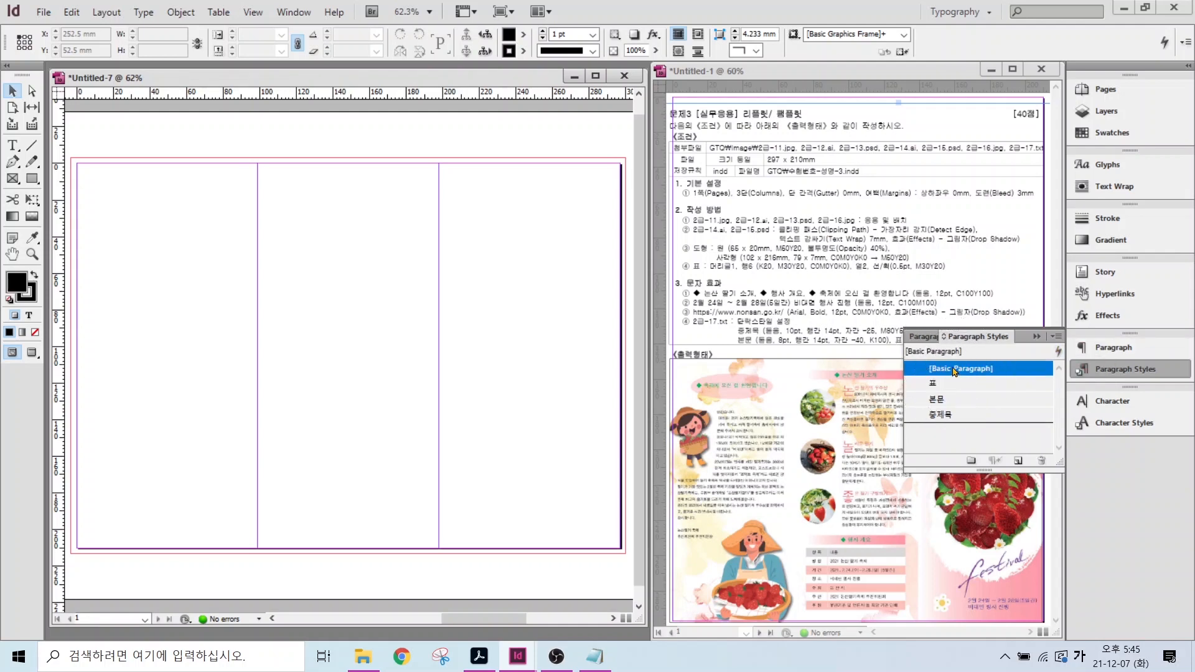
- Place the watercolour background 2급-11.jpg from the page's top-left over the left columns
click(1098, 374)
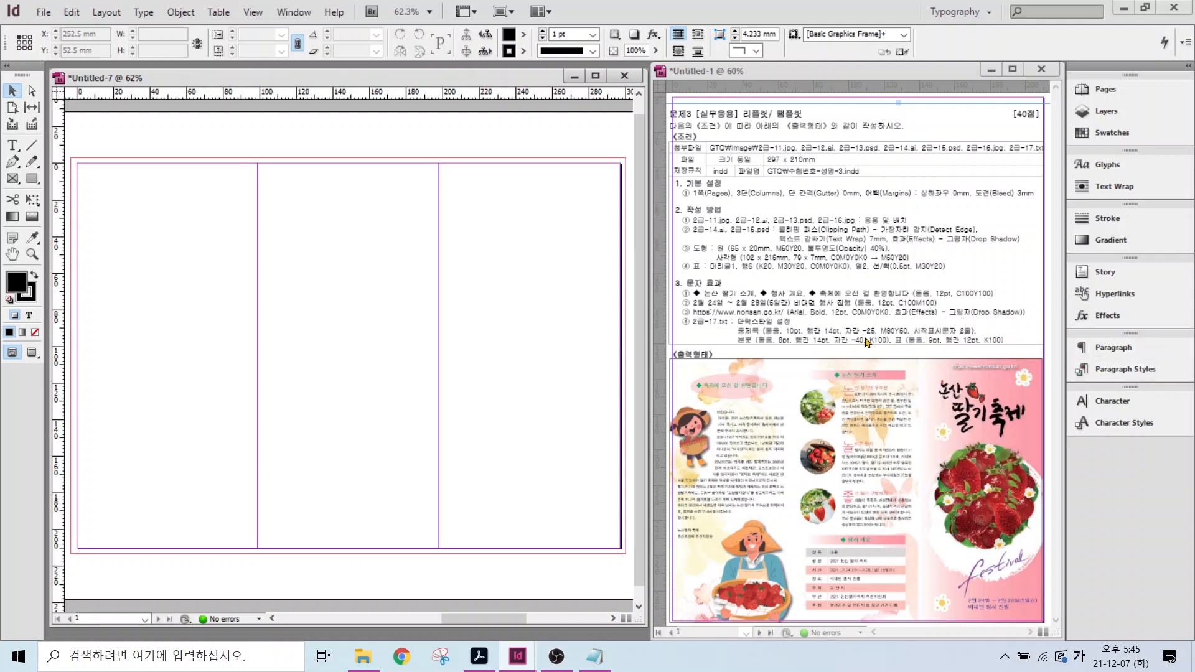
click(42, 14)
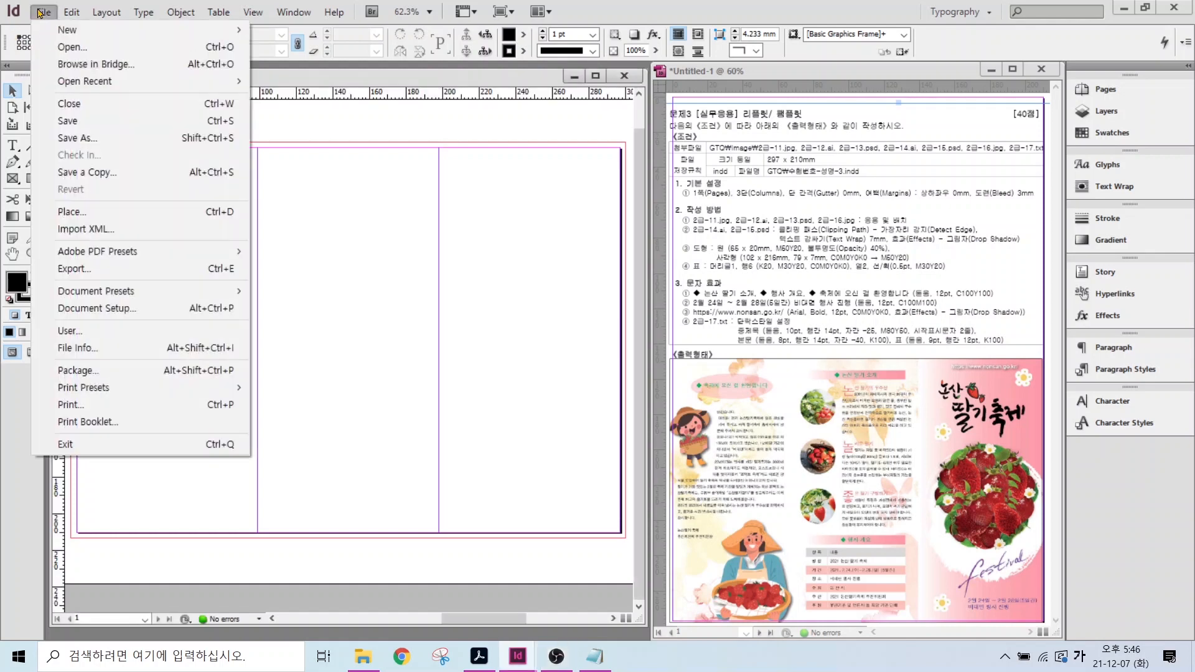
click(81, 210)
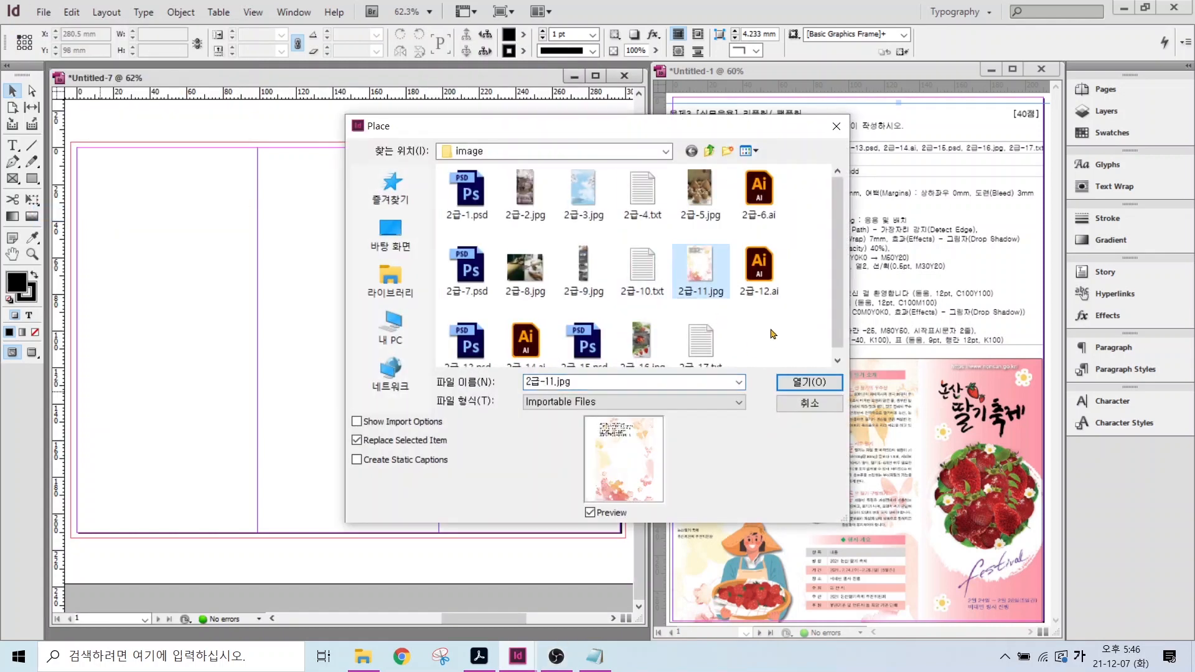
click(809, 382)
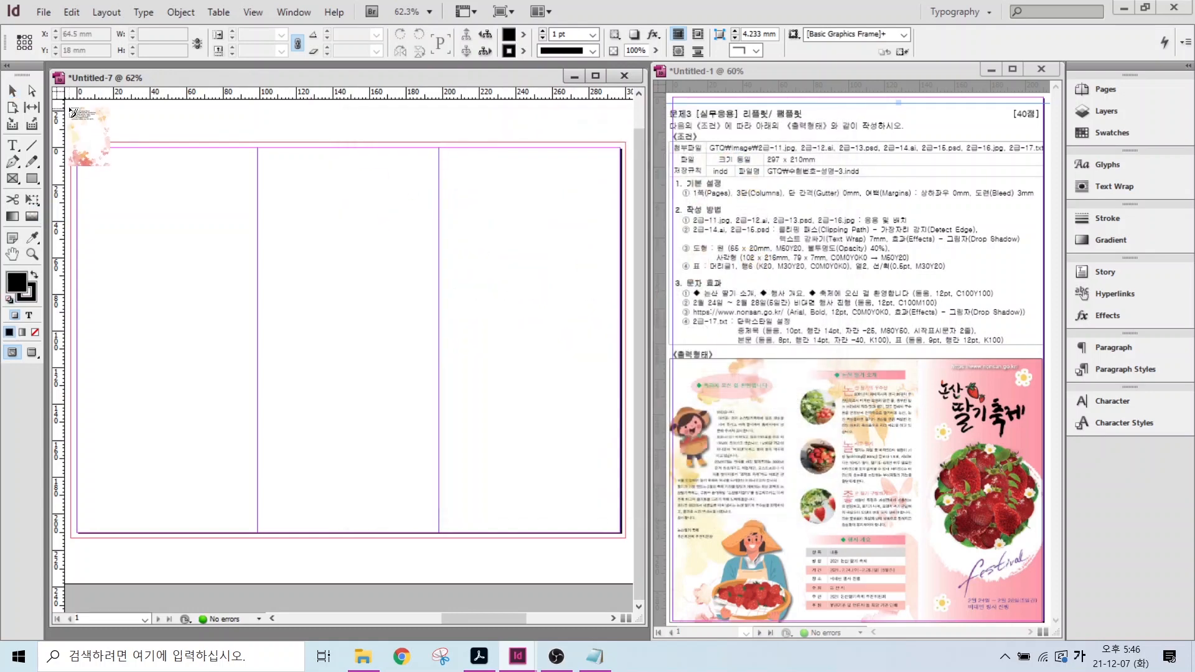
drag(71, 107, 440, 406)
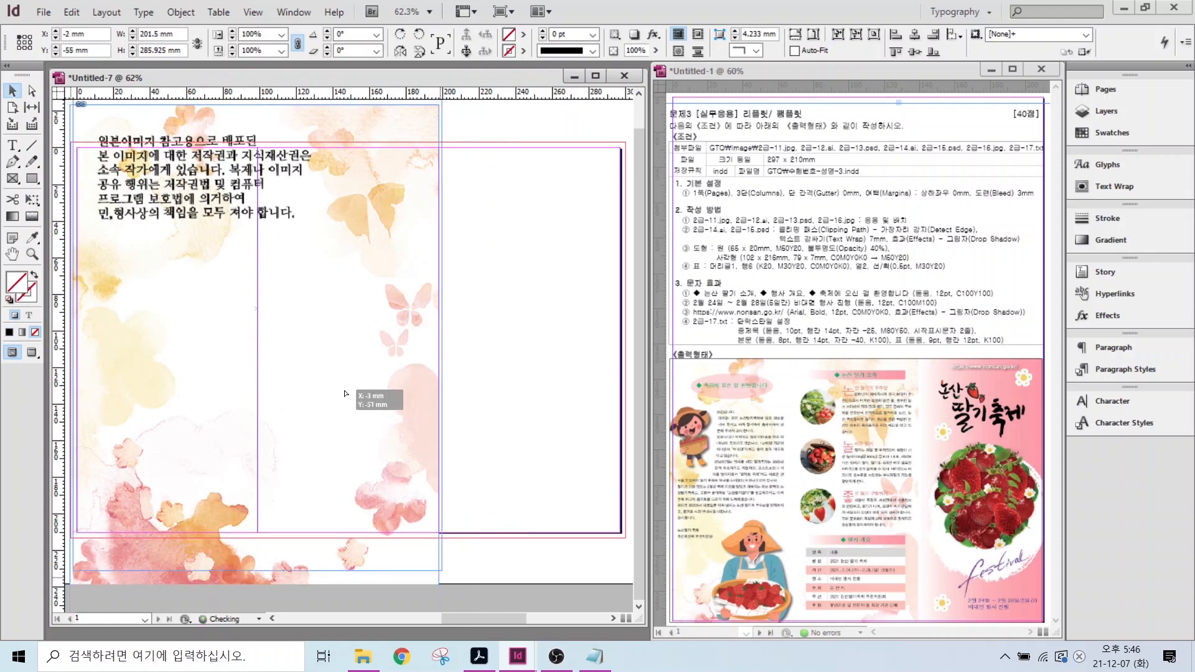
drag(347, 397, 350, 322)
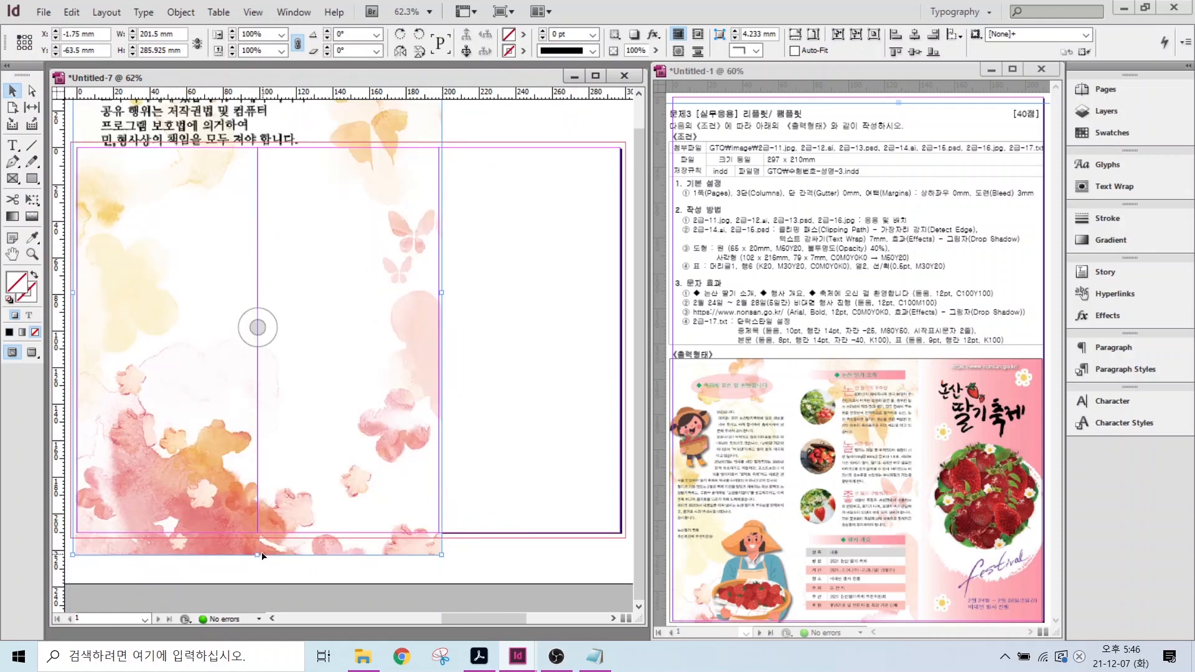
drag(439, 470, 547, 500)
key(Escape)
- Move and crop the background frame to 201.5 × 235.5 mm at -3, -3 mm, trimmed to the bleed
click(258, 327)
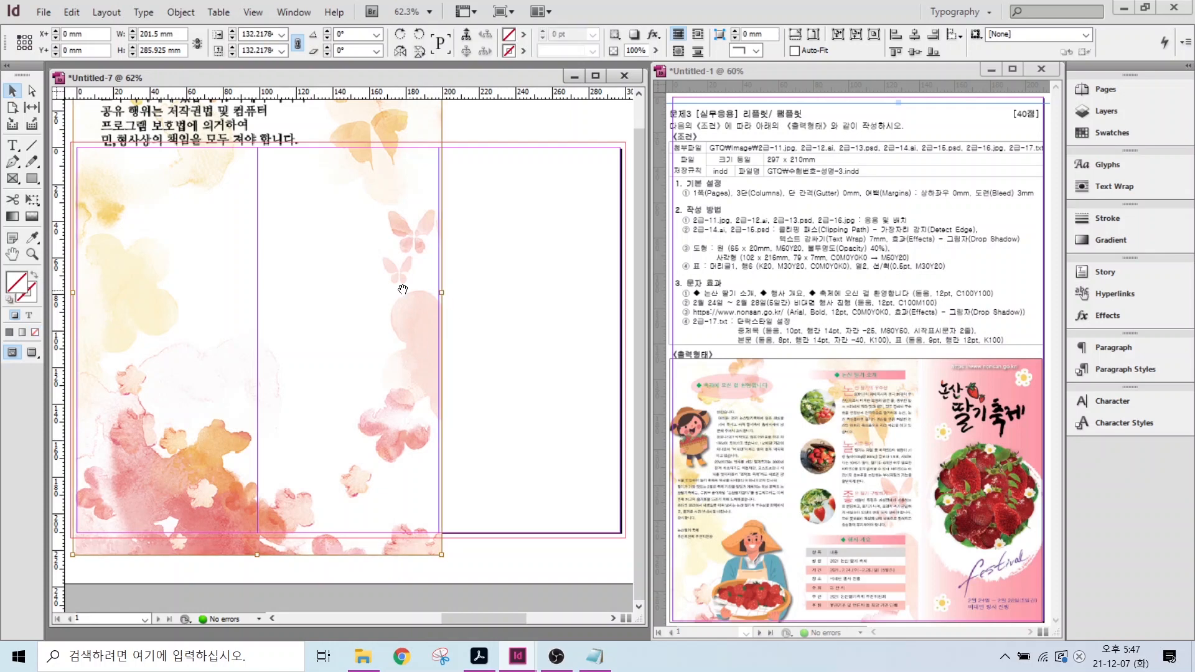
click(426, 294)
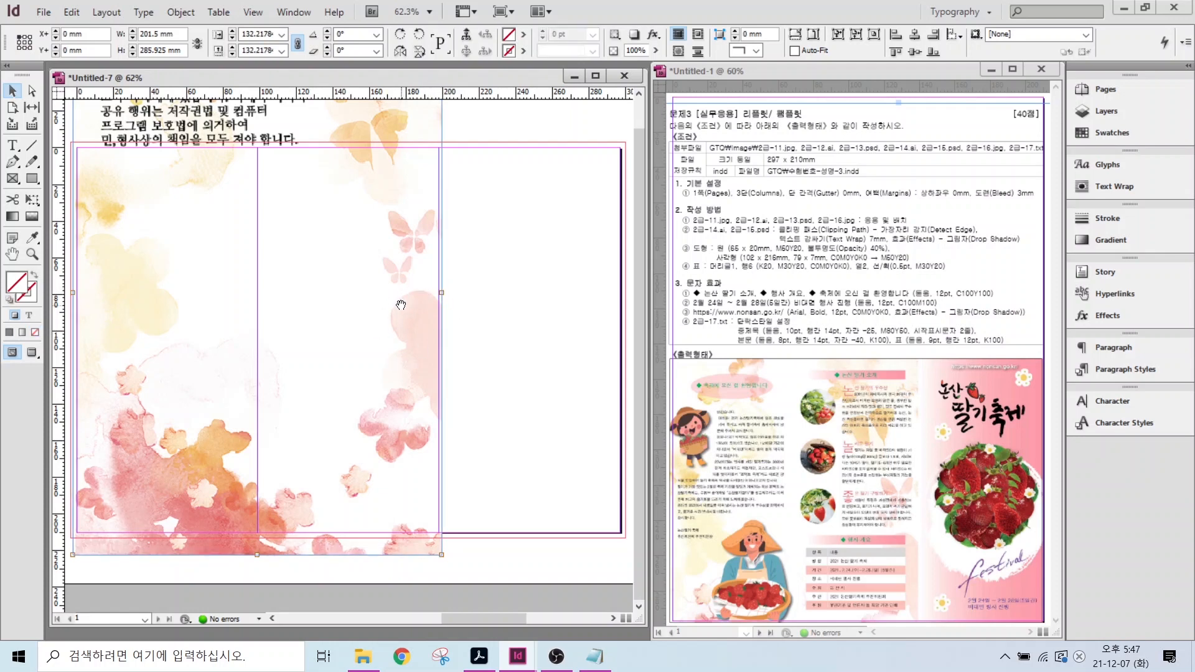
click(462, 342)
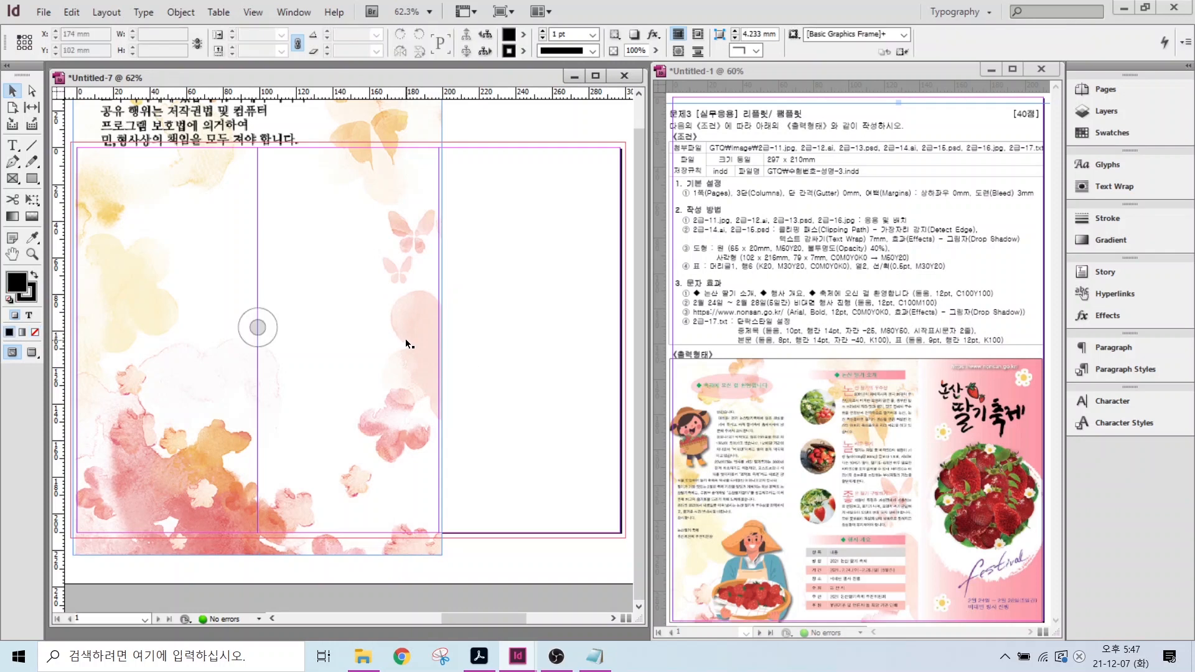
click(404, 296)
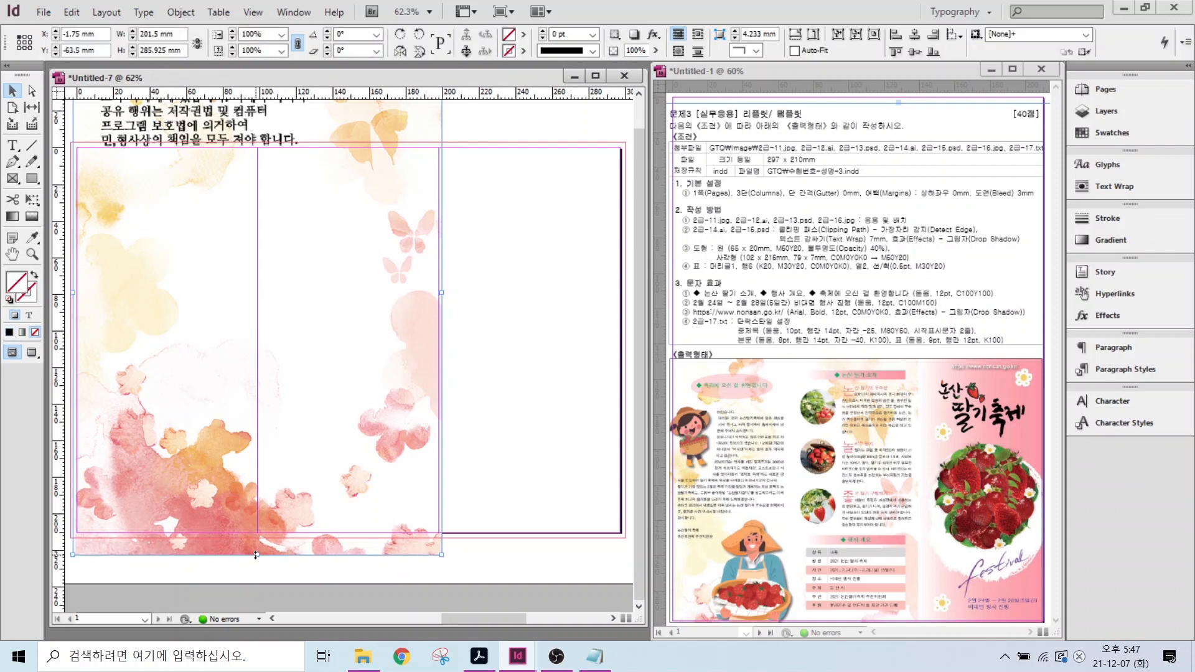
drag(256, 553, 256, 461)
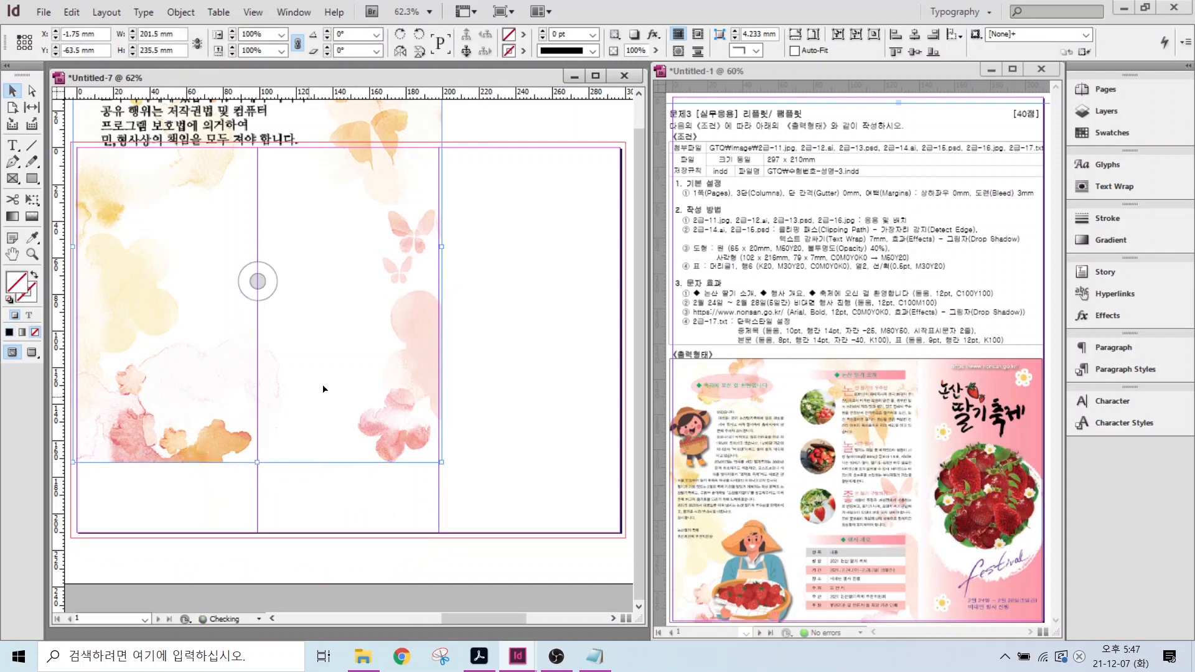
drag(319, 436, 328, 380)
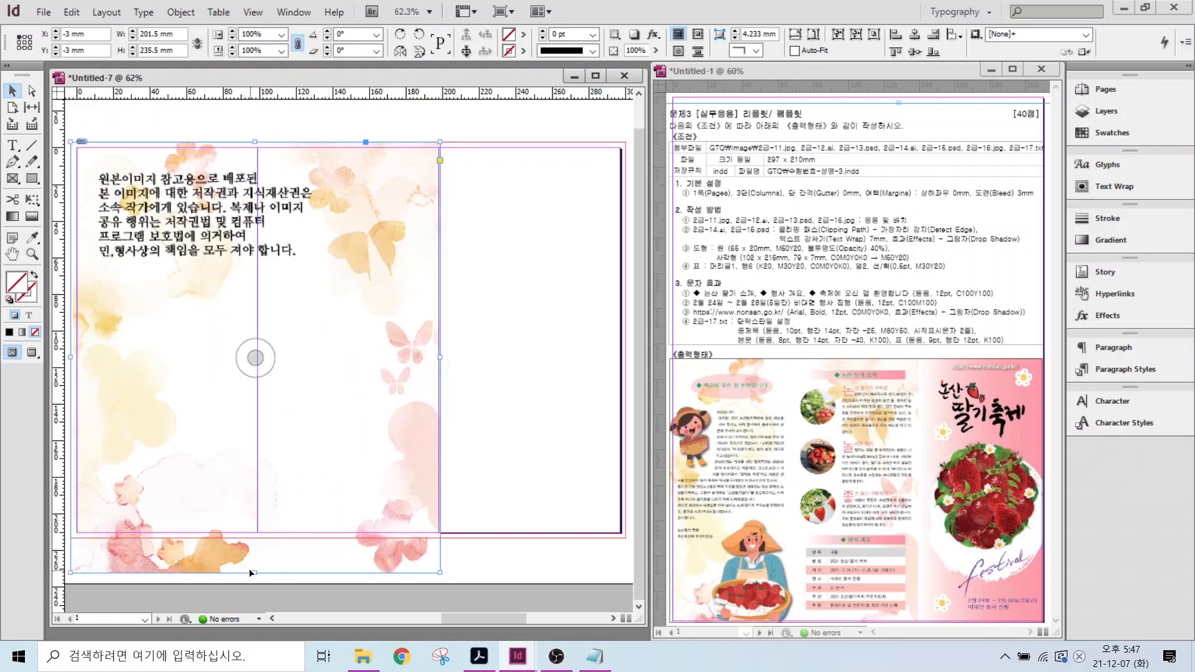
drag(253, 571, 253, 536)
click(498, 412)
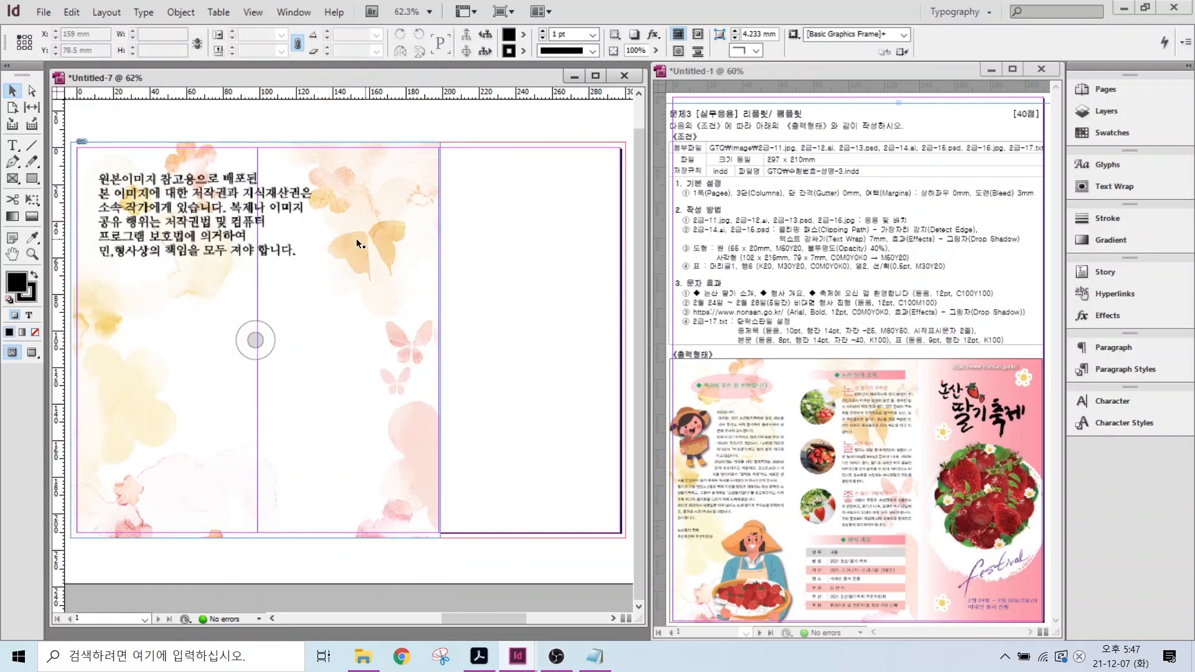
- Place the 2급-12.ai title lettering at the top of the right column
click(44, 12)
click(56, 212)
click(756, 261)
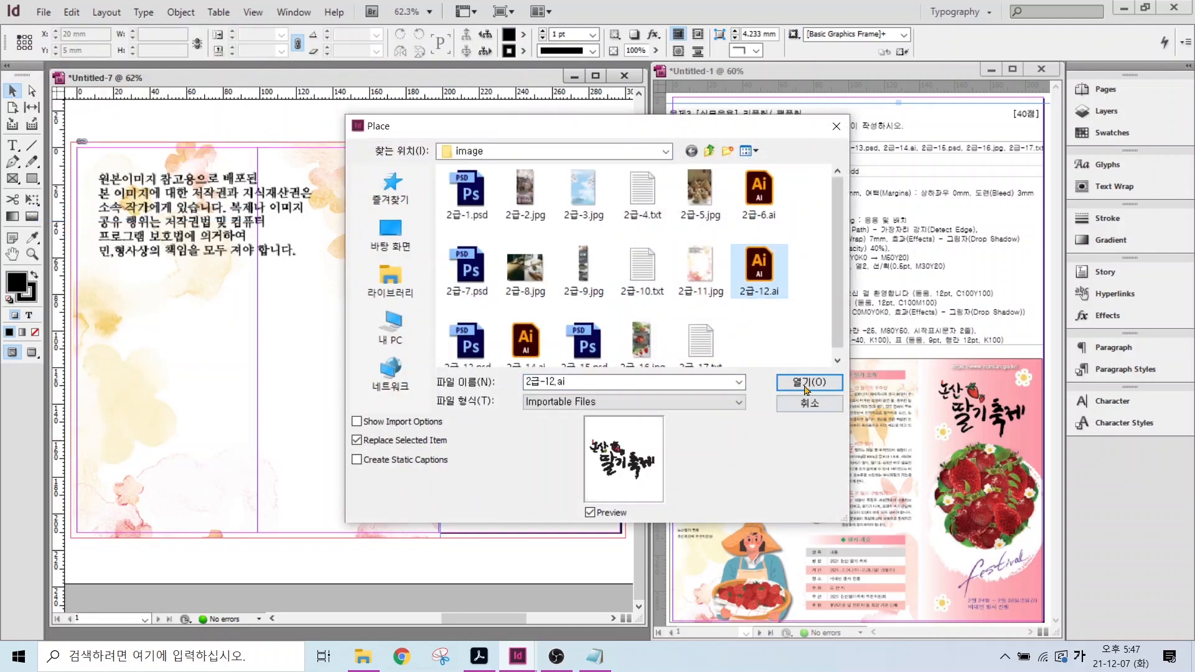
click(796, 379)
drag(478, 174, 601, 251)
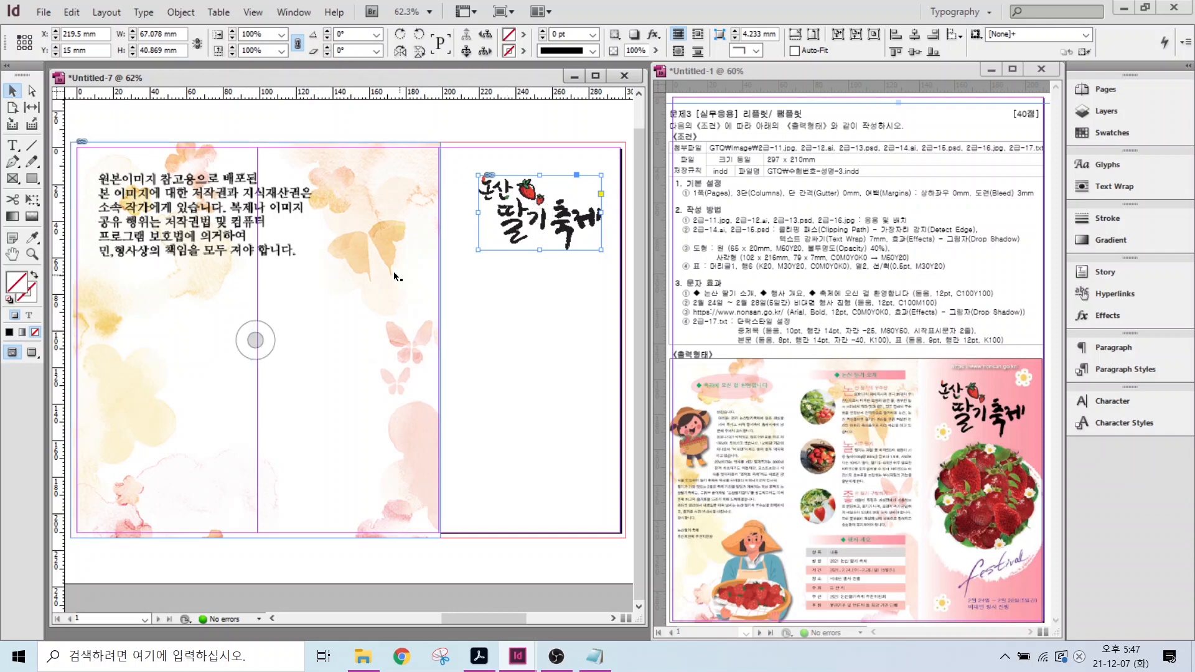
- Place the 2급-13.psd strawberry platter under the title, enlarged and centred in the right column
click(43, 12)
click(56, 213)
click(467, 342)
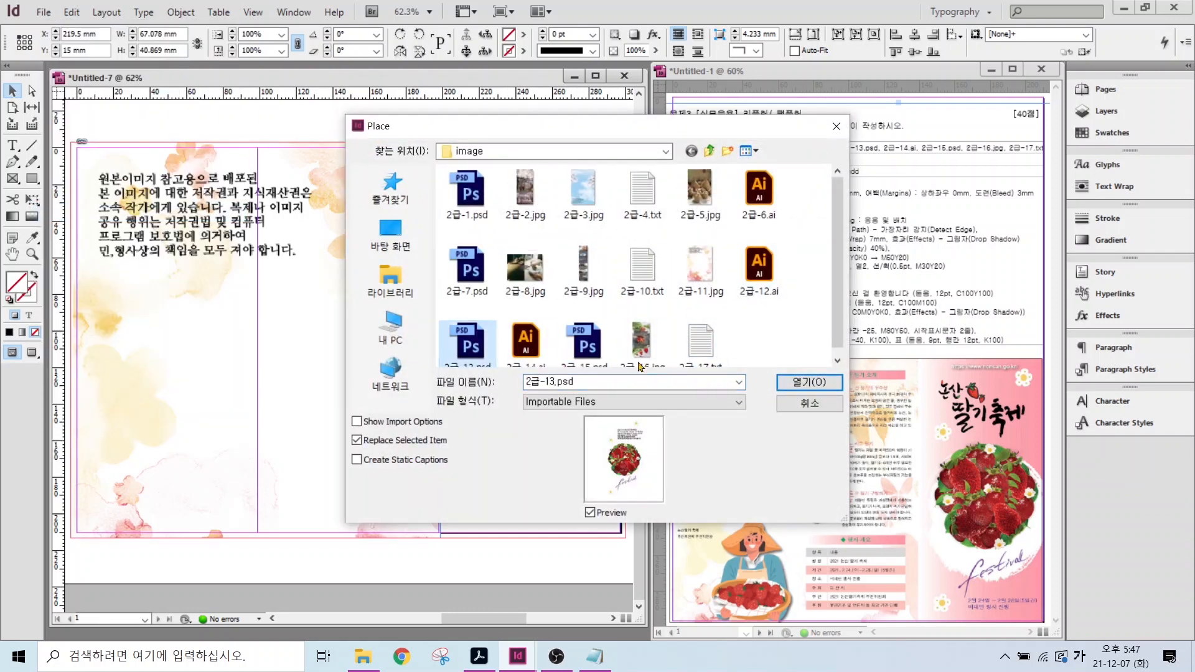
click(796, 383)
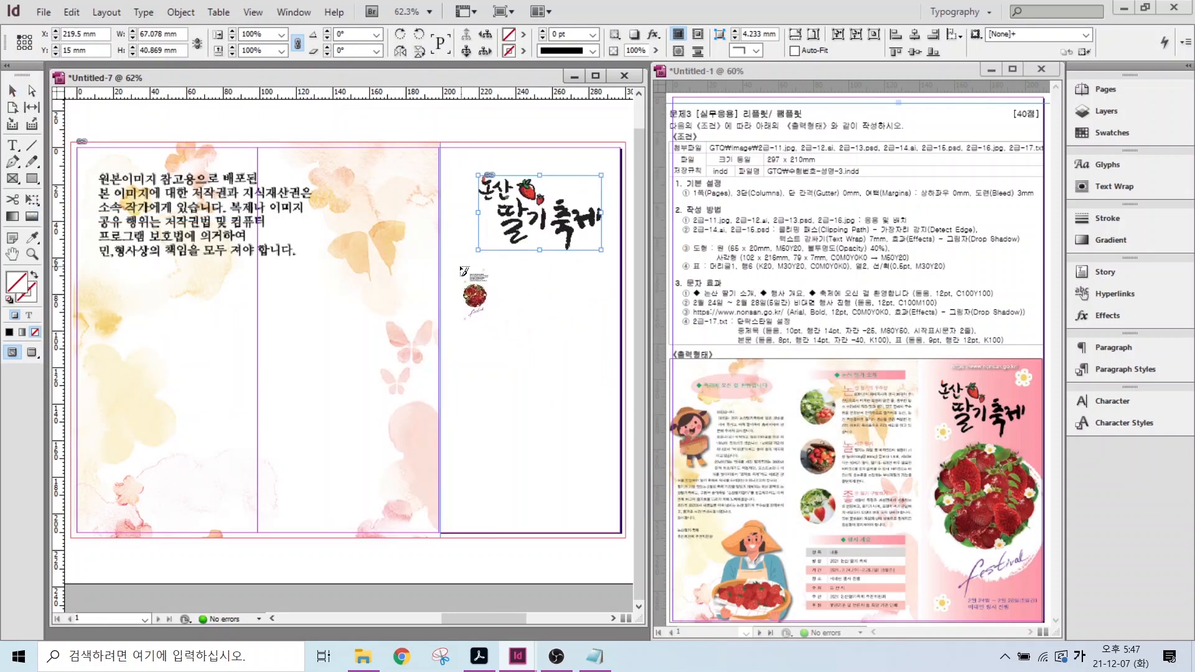
drag(461, 267, 610, 408)
scroll(535, 411, right, 5)
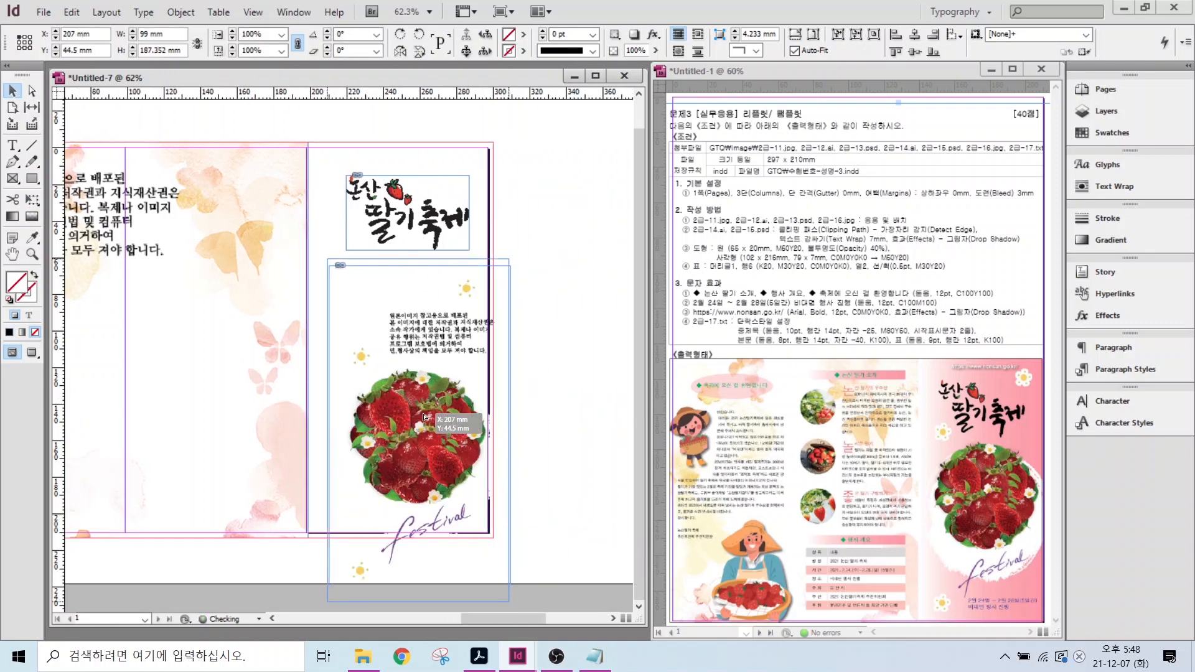
drag(386, 548, 369, 428)
drag(317, 520, 299, 555)
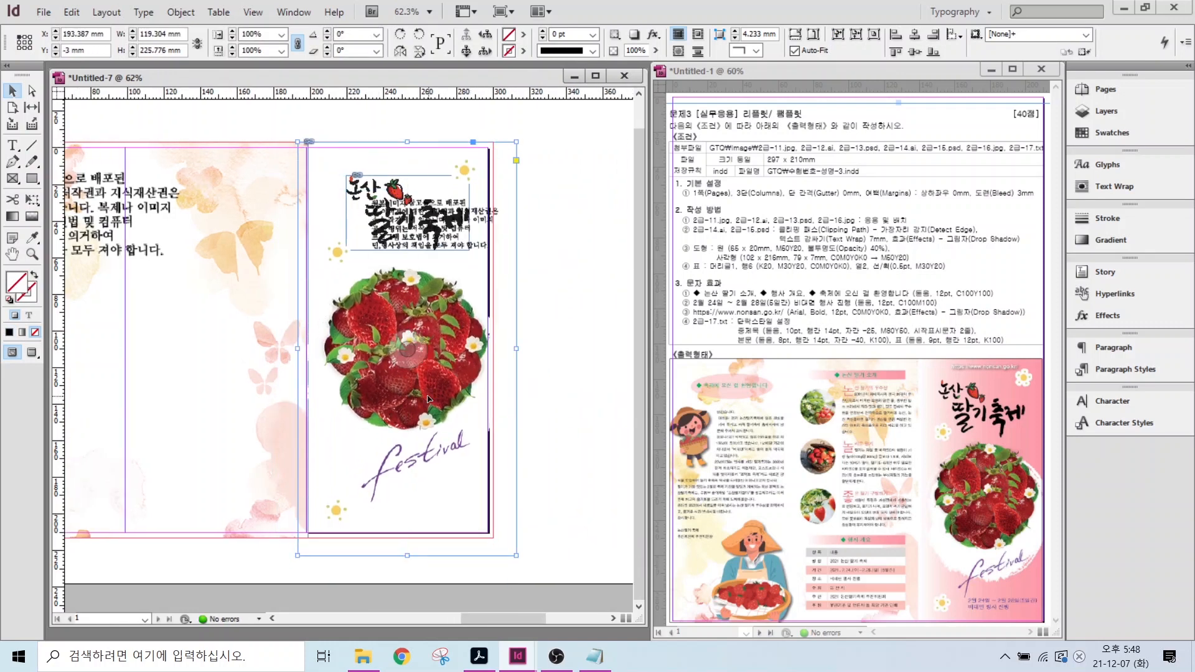
drag(426, 395, 416, 395)
click(545, 289)
click(44, 12)
click(81, 137)
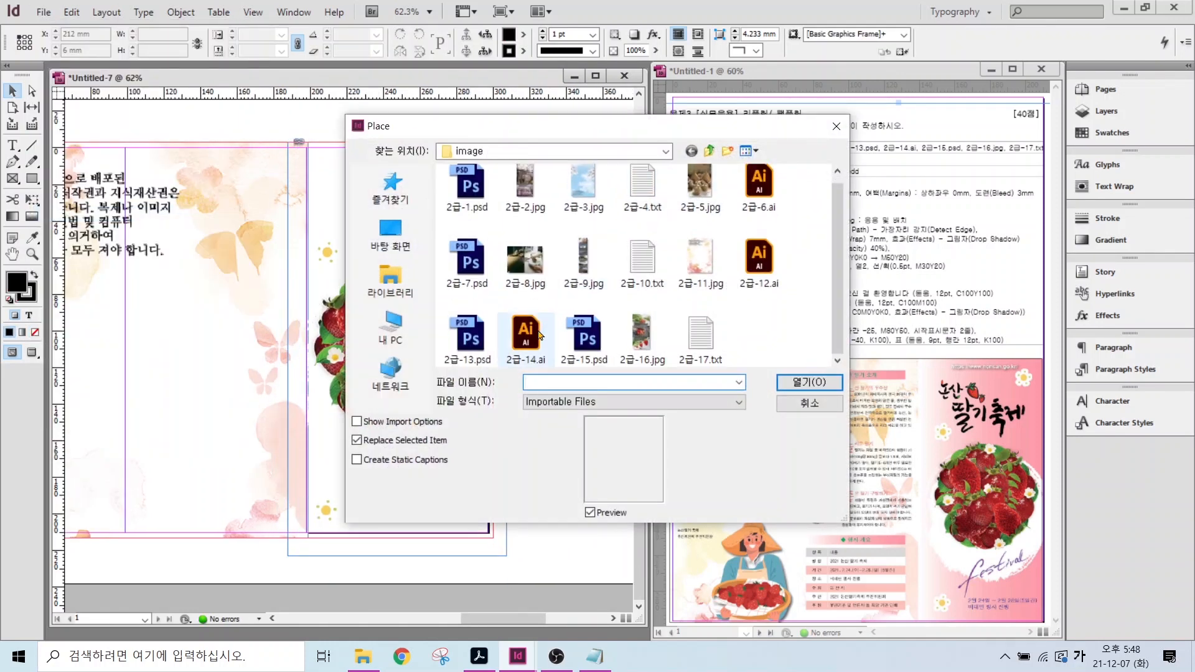
- Place the 2급-14.ai girl character at the page's left edge and crop it to the edge
click(526, 339)
click(807, 385)
double_click(13, 254)
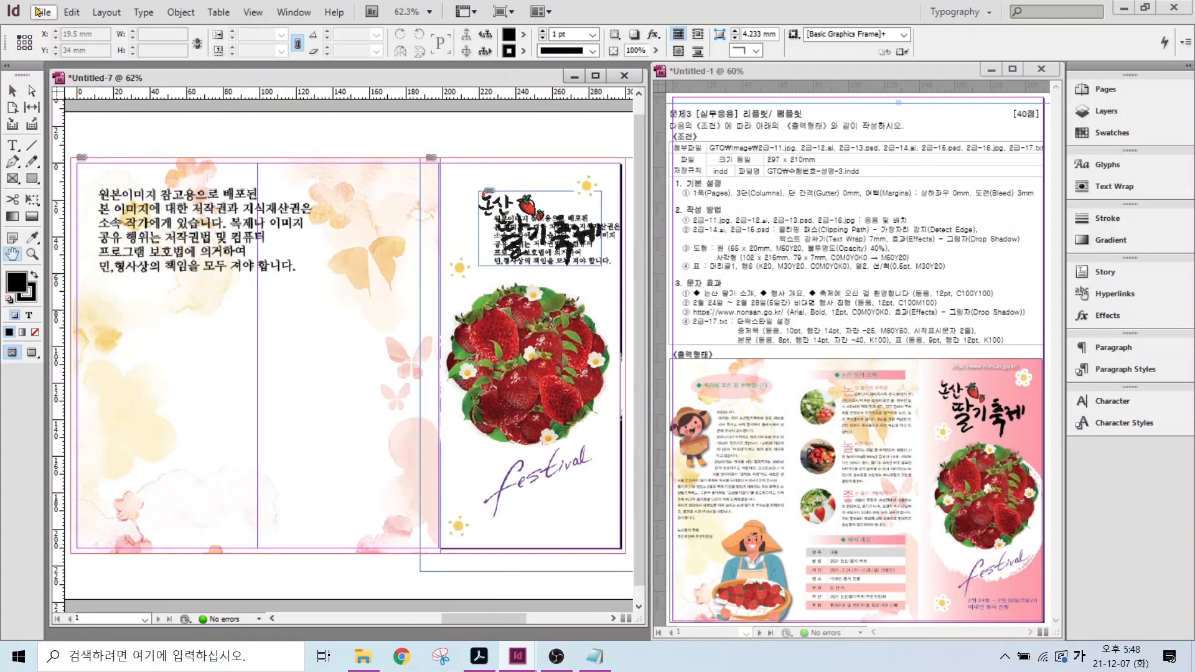
click(44, 12)
click(112, 224)
key(ctrl+d)
click(530, 339)
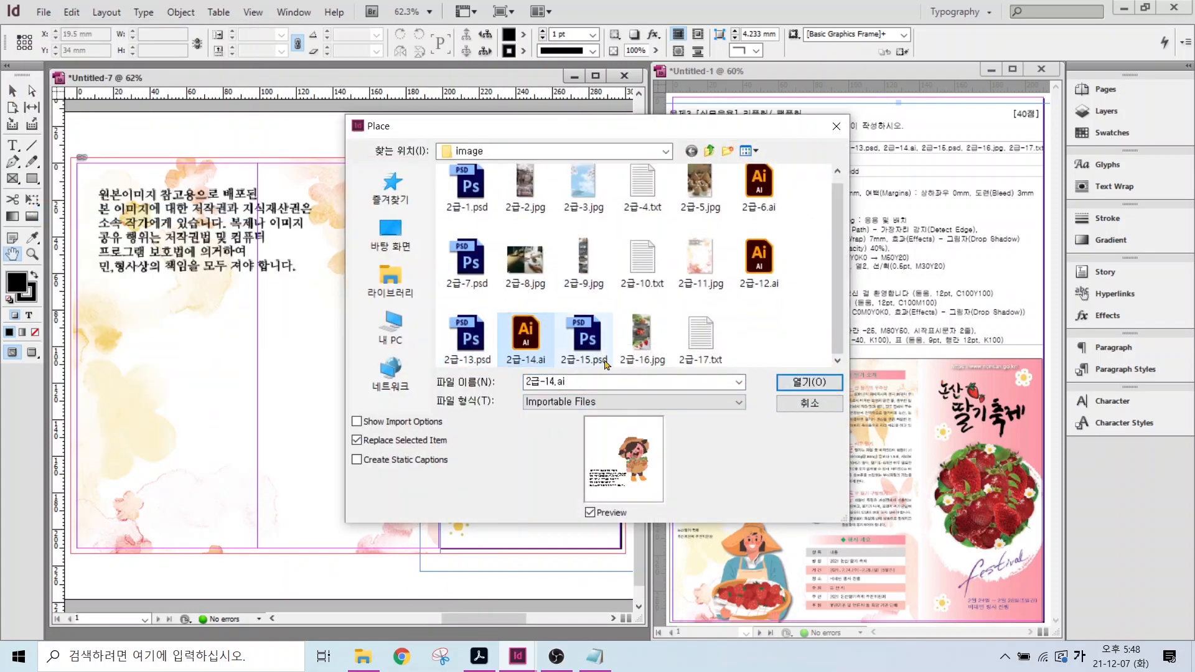
click(806, 384)
click(77, 236)
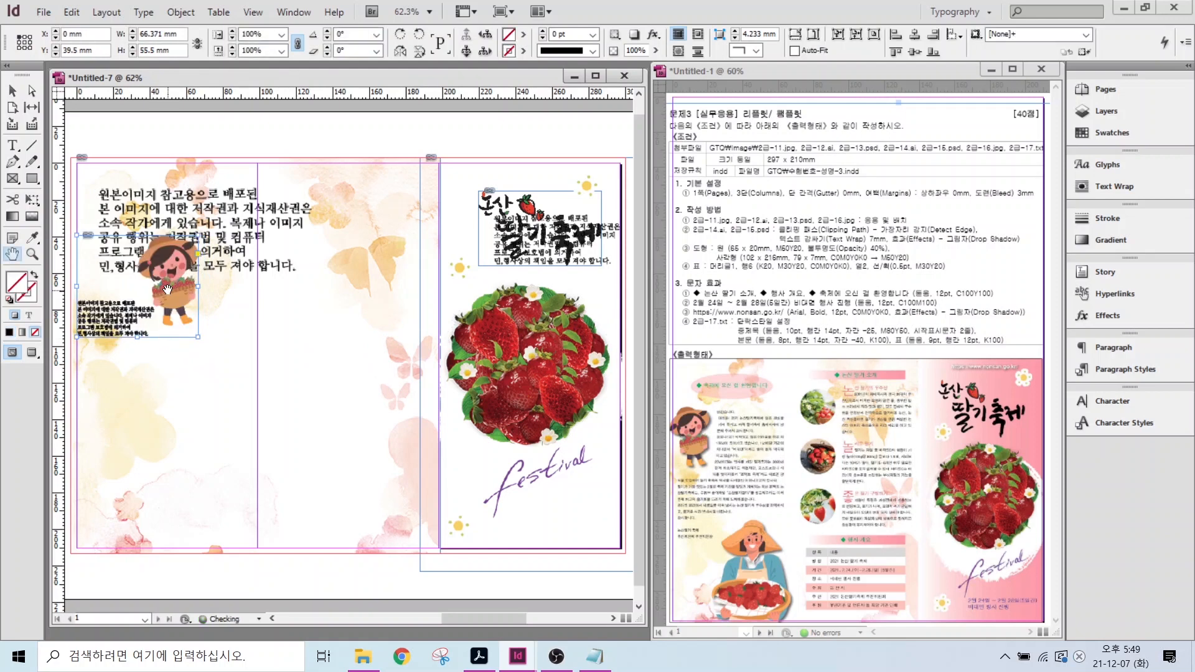
click(12, 90)
drag(77, 287, 129, 283)
key(Delete)
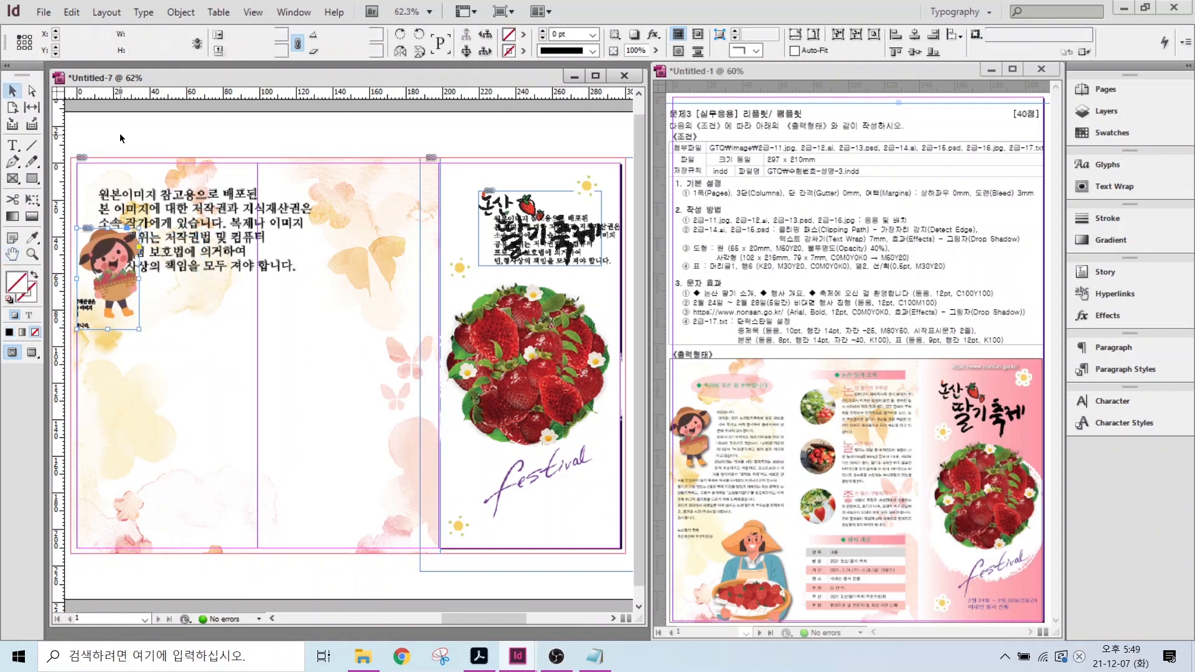
- Place the 2급-15.psd farmer illustration low in the first column
click(43, 12)
click(95, 217)
click(584, 337)
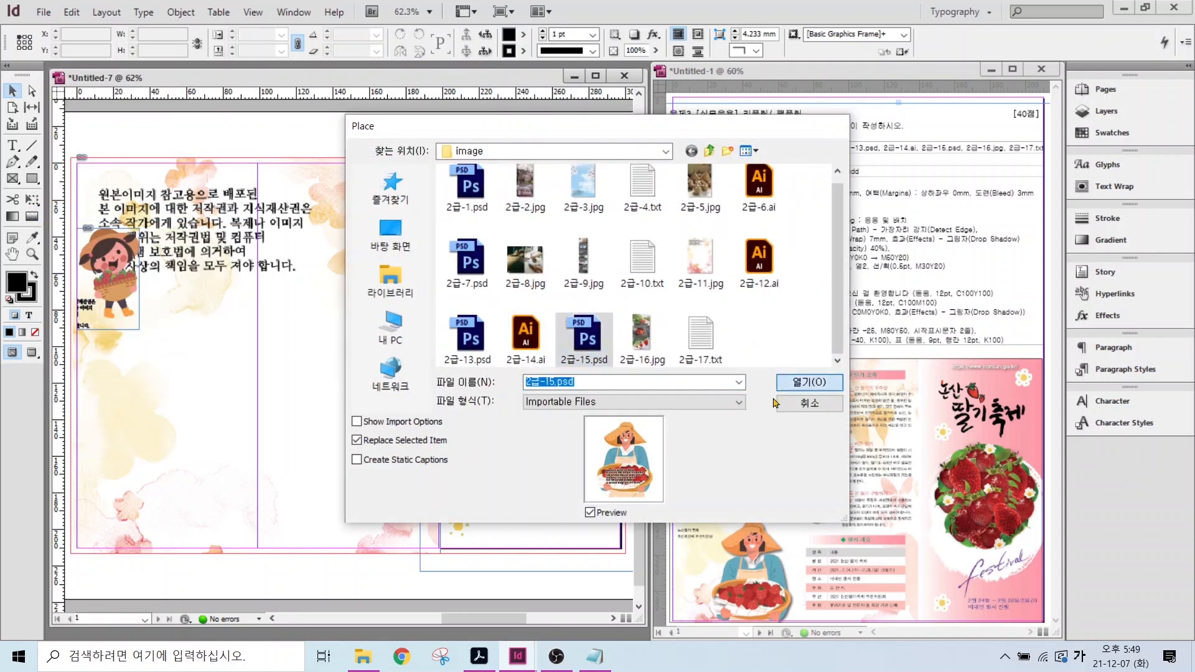
click(807, 382)
drag(147, 364, 253, 544)
click(220, 386)
- Choose the 2급-16.jpg strawberry photo in the Place dialog and move the dialog aside
click(43, 12)
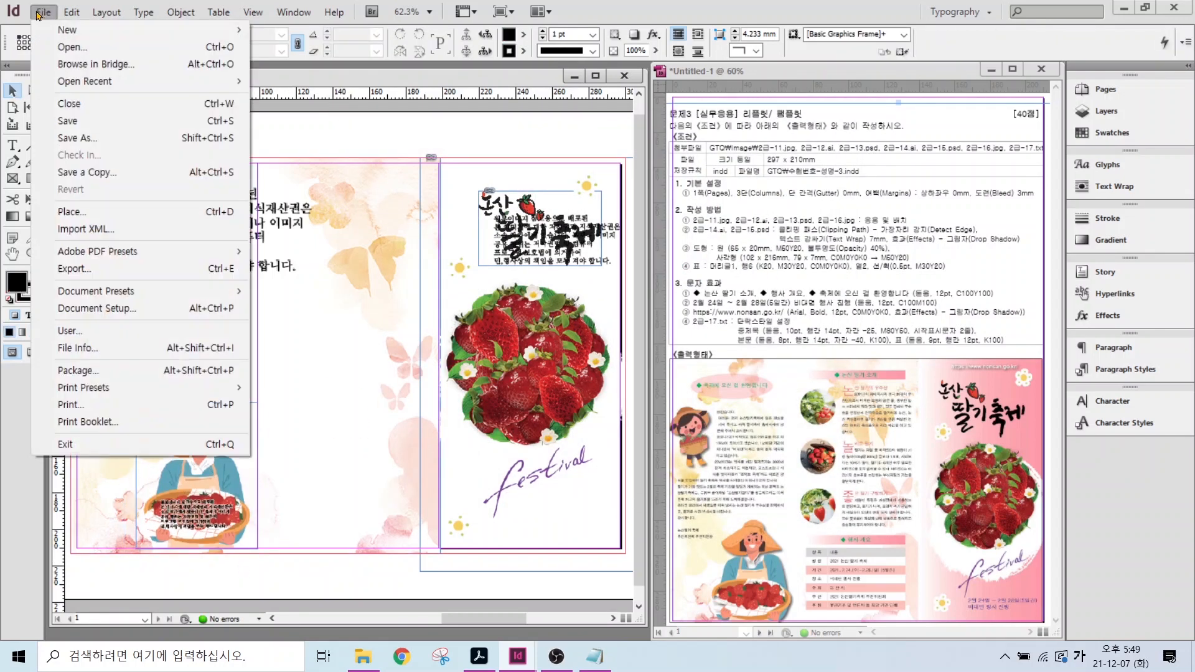
click(93, 209)
click(642, 336)
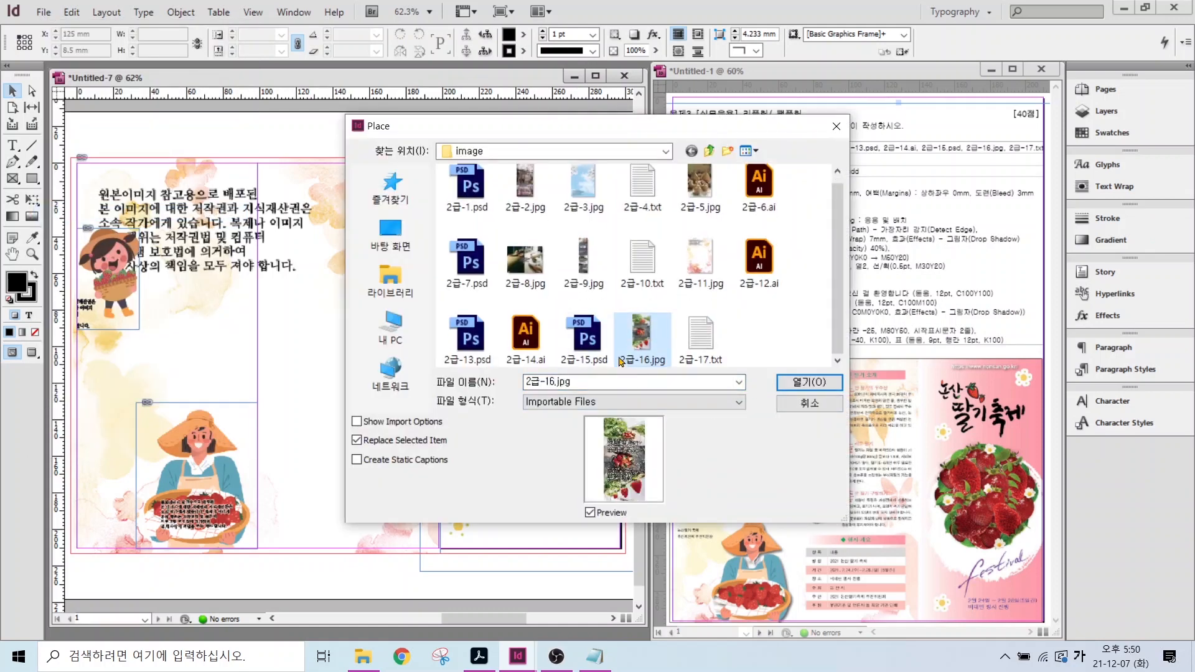
key(alt)
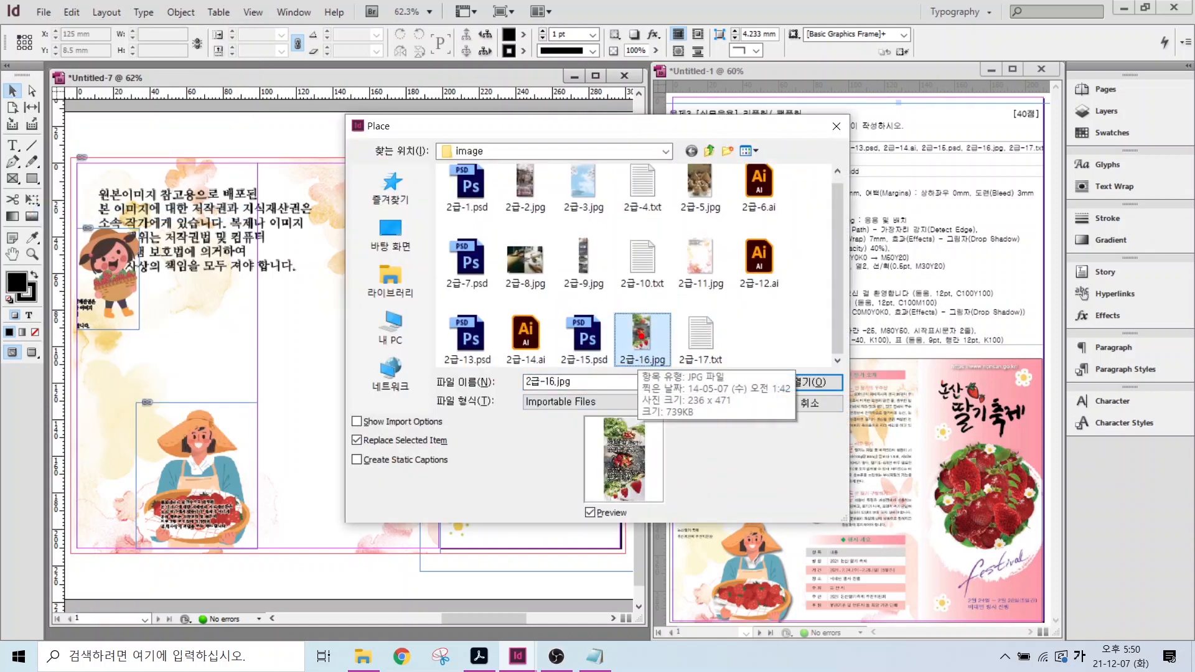
drag(702, 384, 622, 429)
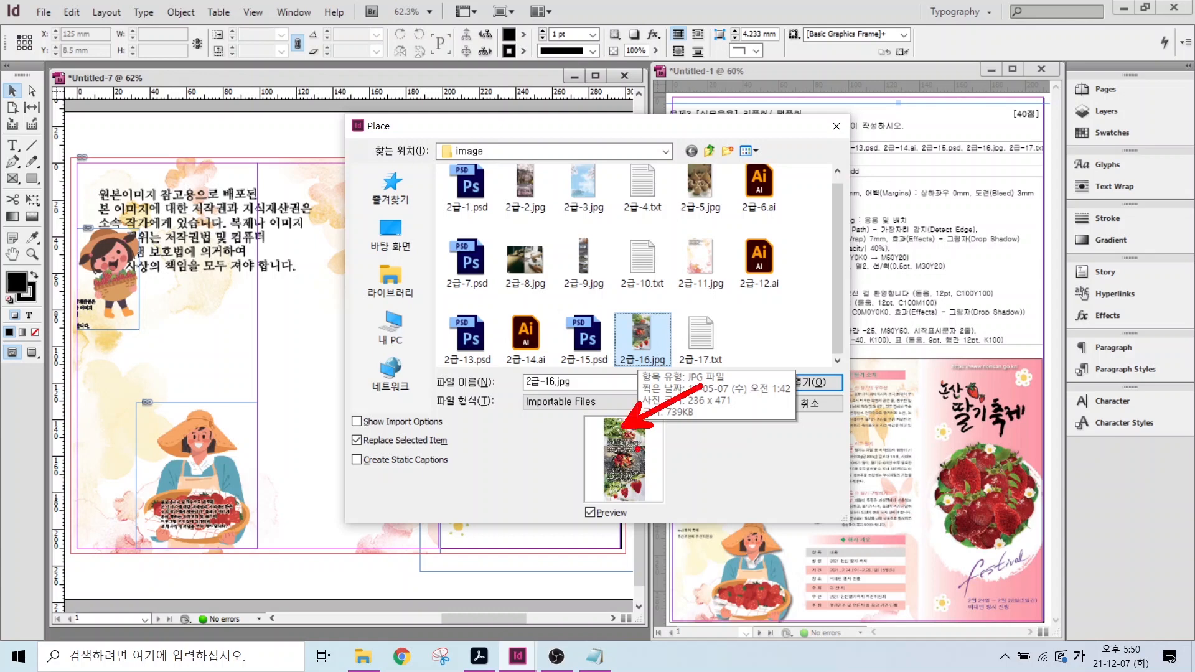
drag(690, 448, 636, 447)
drag(672, 505, 622, 493)
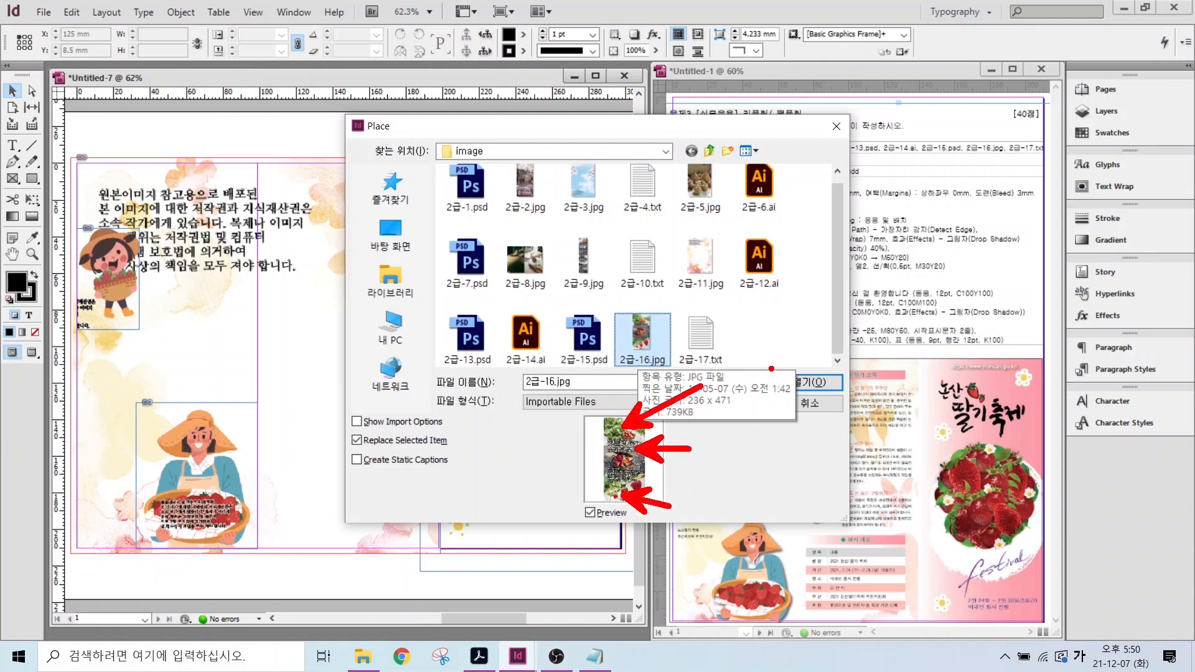
key(Escape)
drag(601, 139, 449, 68)
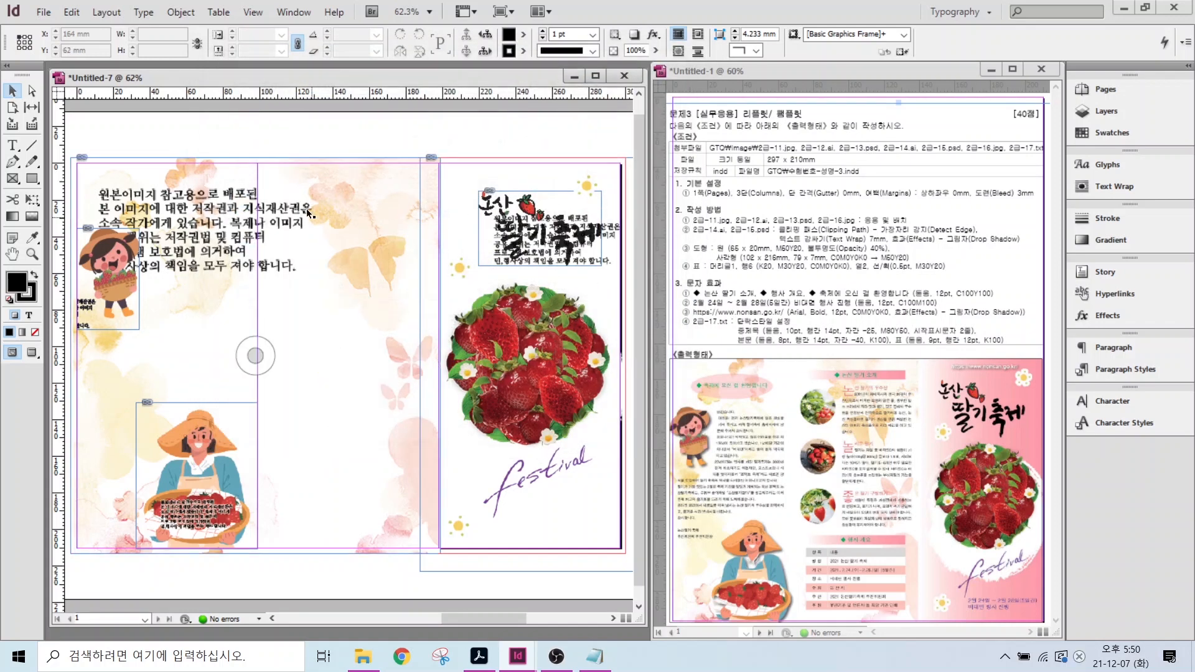
- Draw an ellipse frame, place 2급-16.jpg inside it and size the circle to about 55.5 mm
click(13, 180)
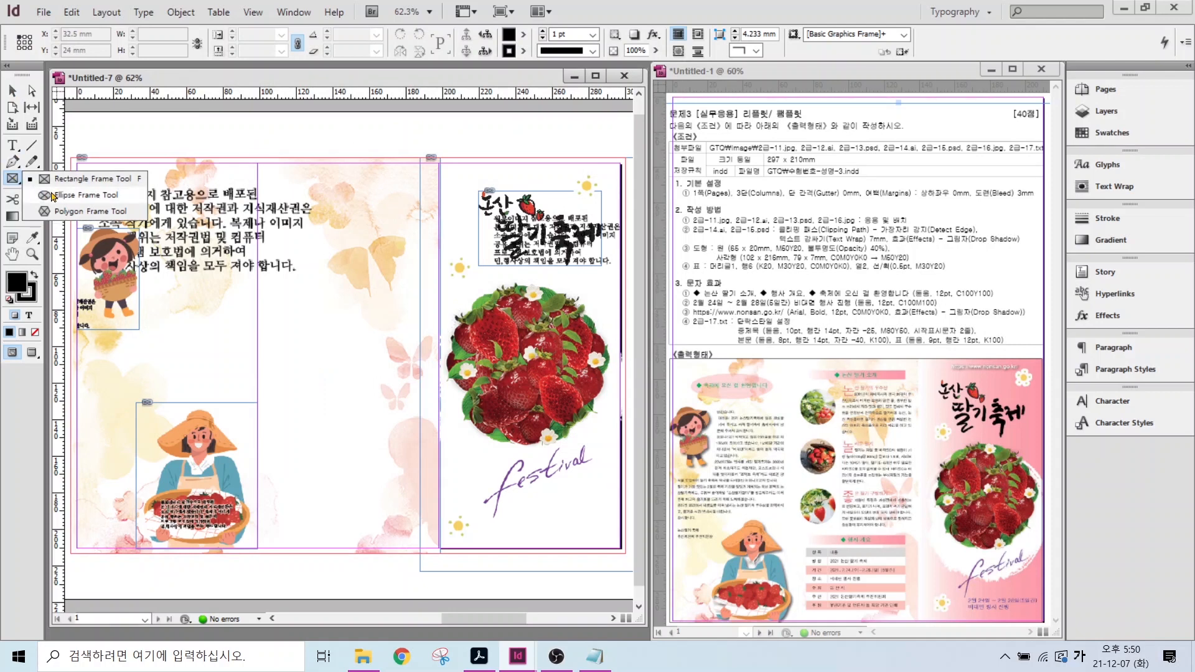
click(53, 195)
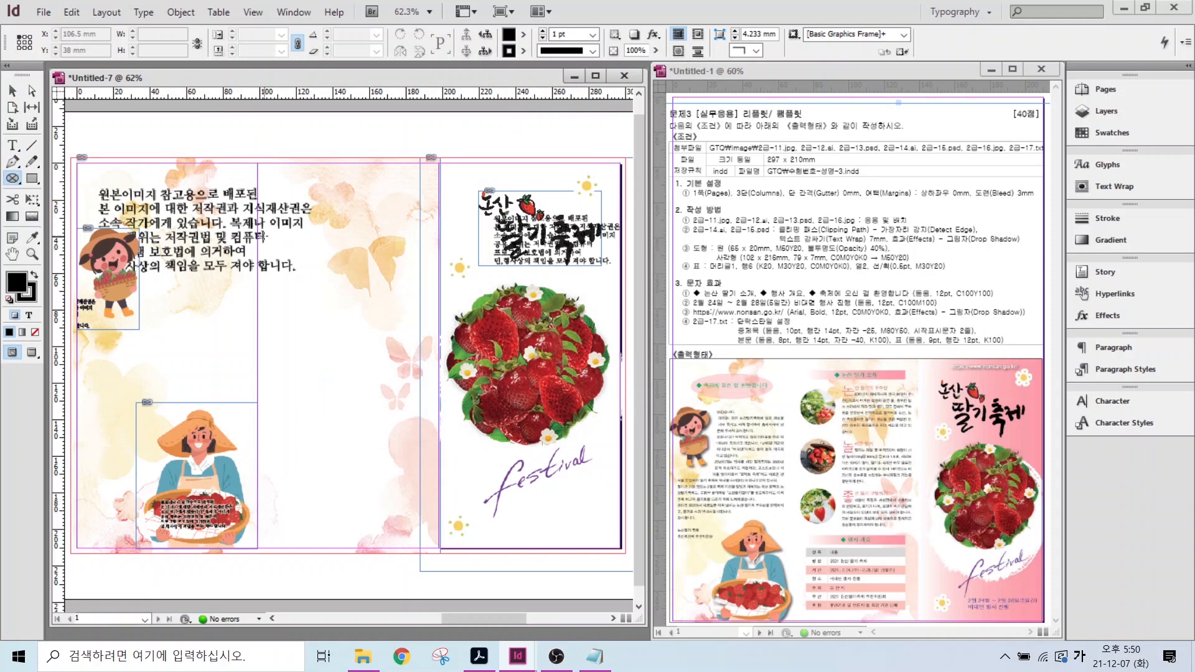
drag(267, 232, 316, 289)
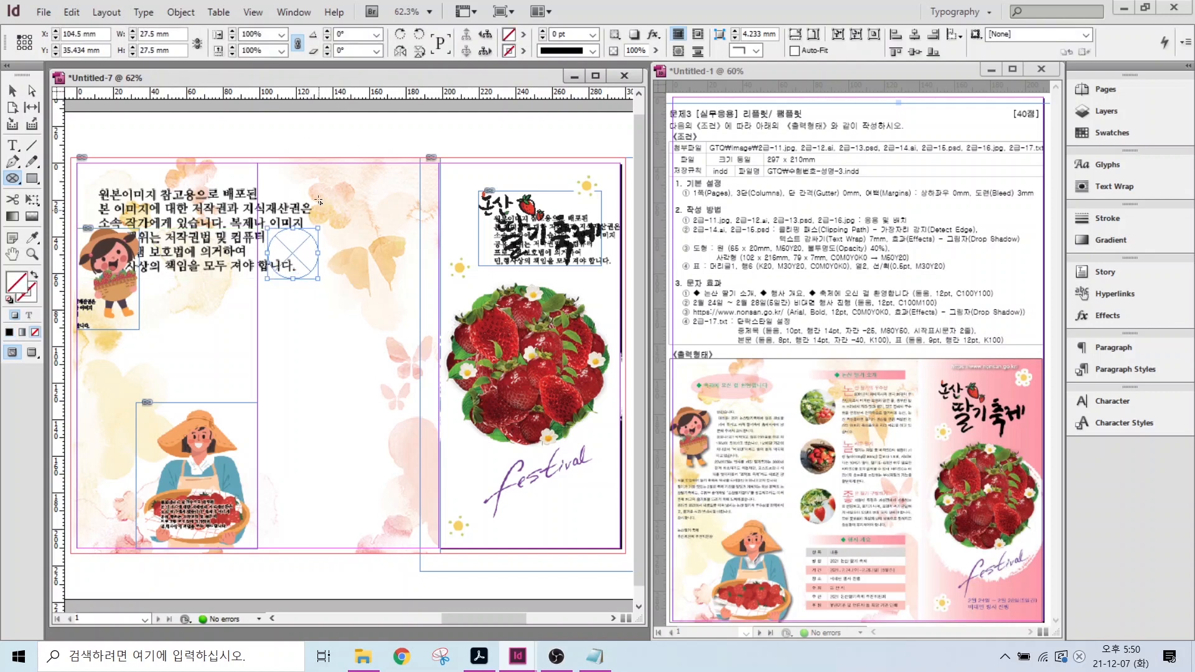
click(43, 11)
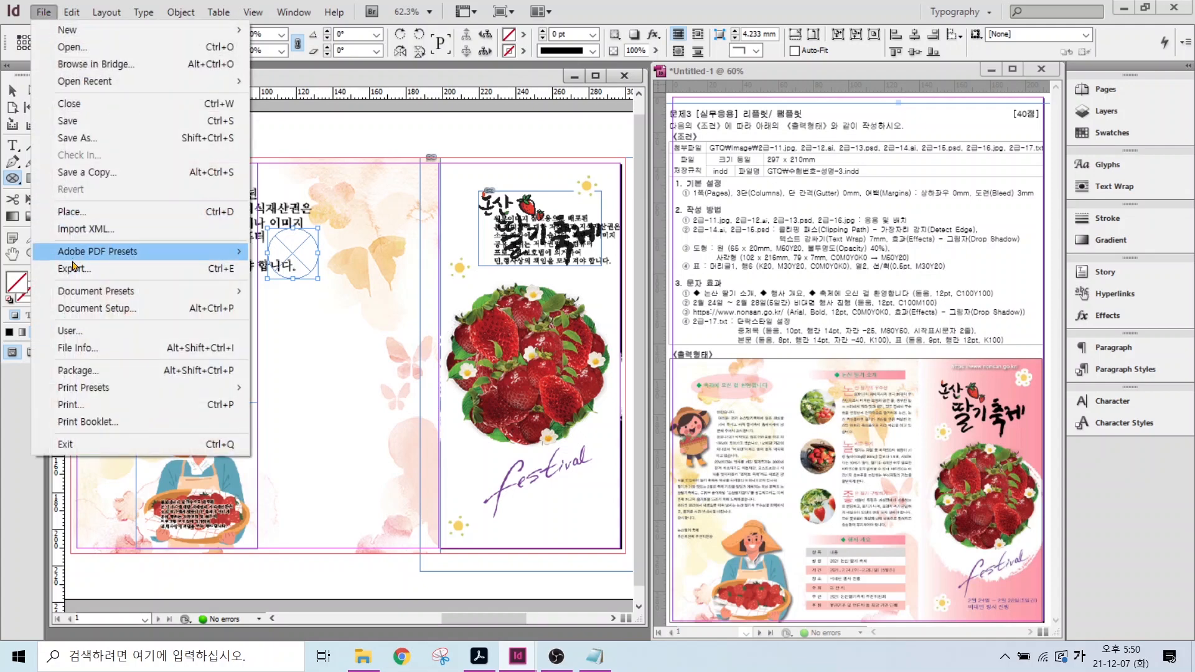
click(74, 212)
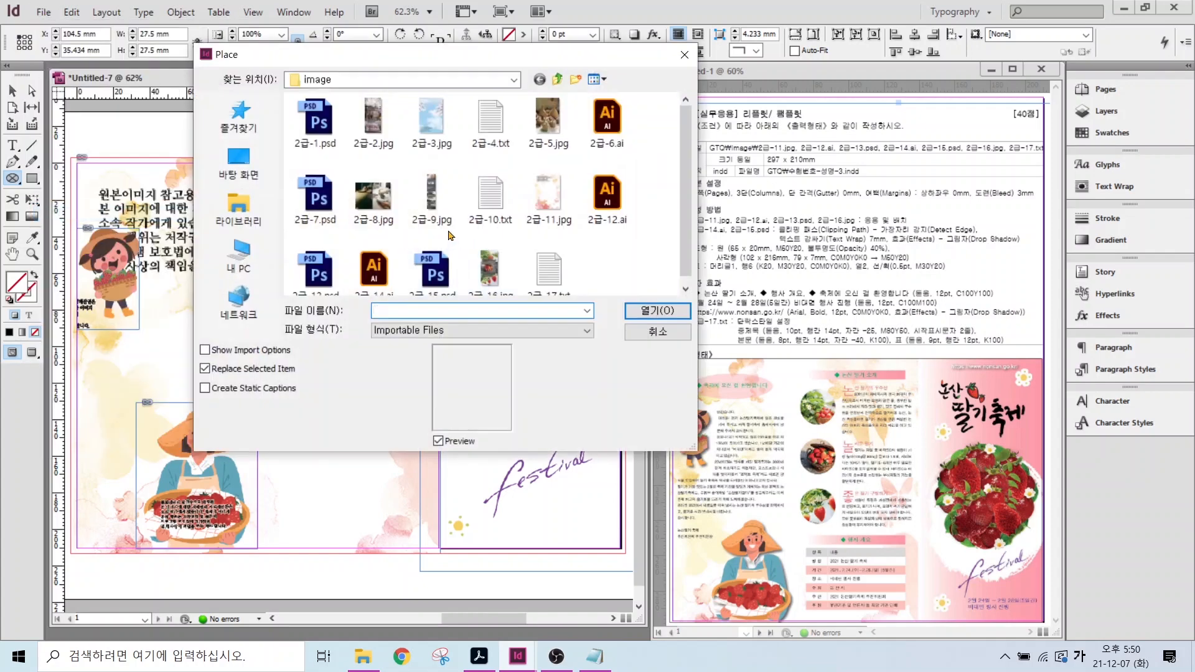
click(657, 310)
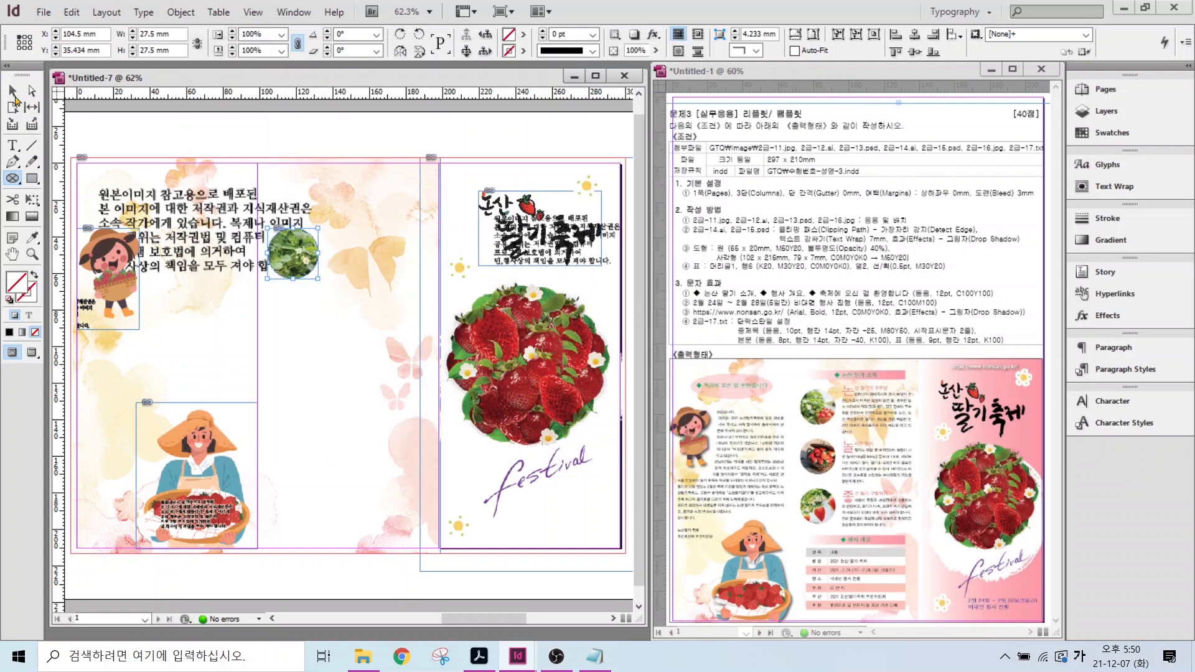
click(14, 93)
drag(320, 281, 369, 329)
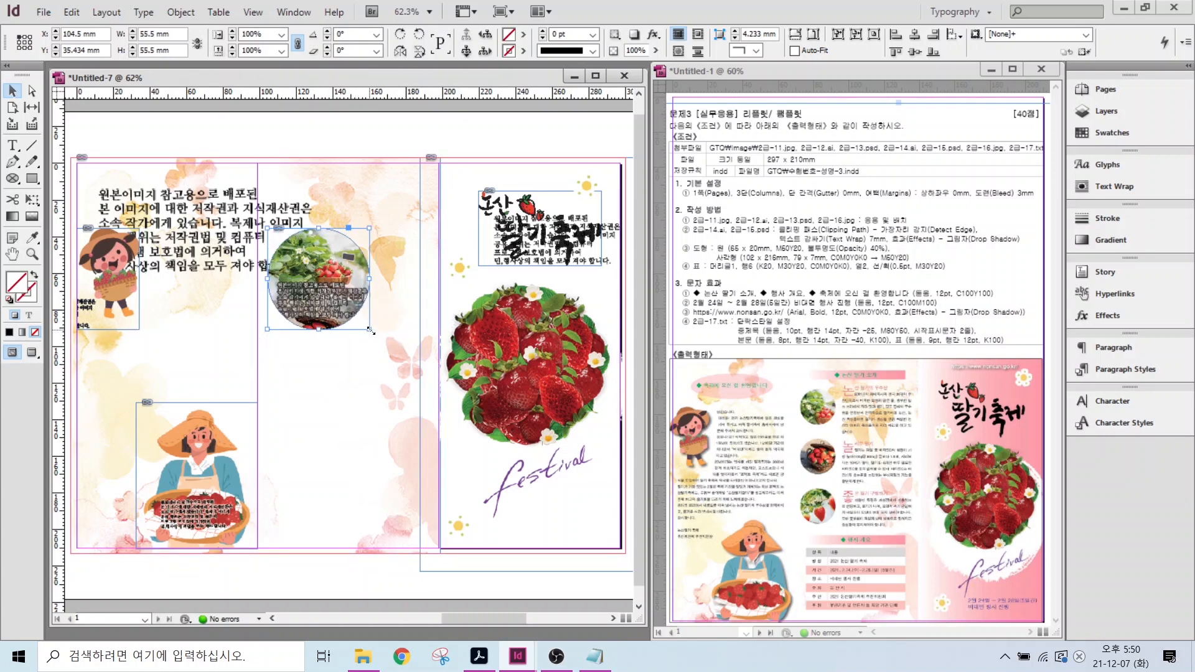
drag(369, 329, 356, 317)
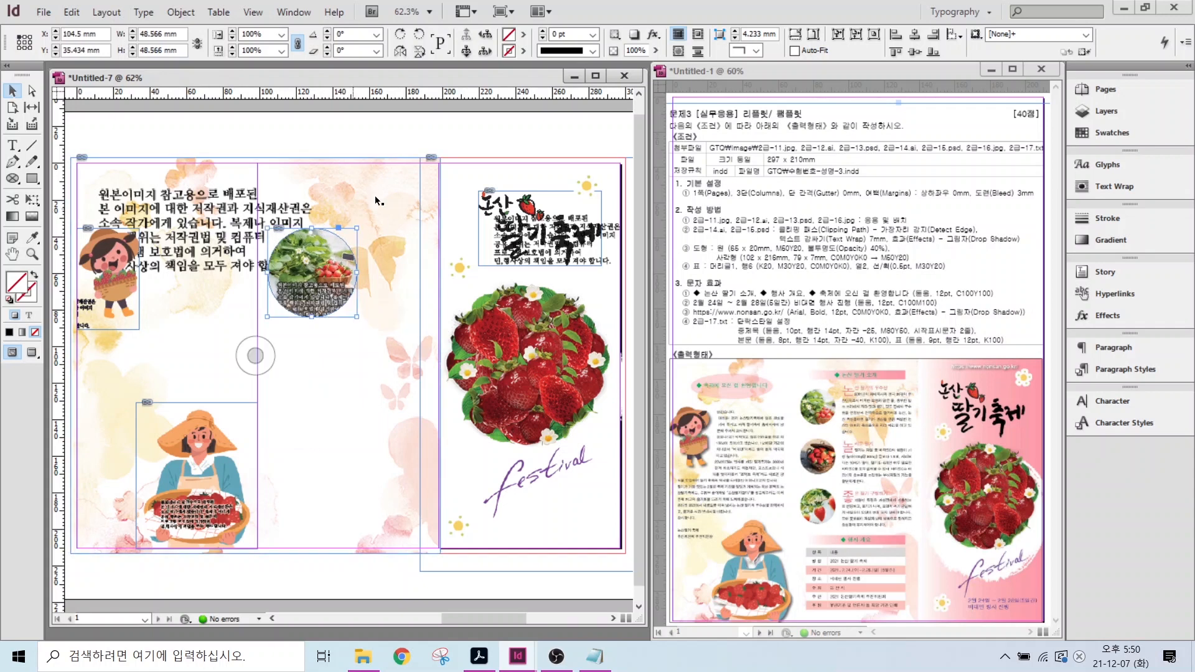
- With Auto-Fit on, shrink the circle to about 34 mm and stack copies showing different photo areas
click(795, 51)
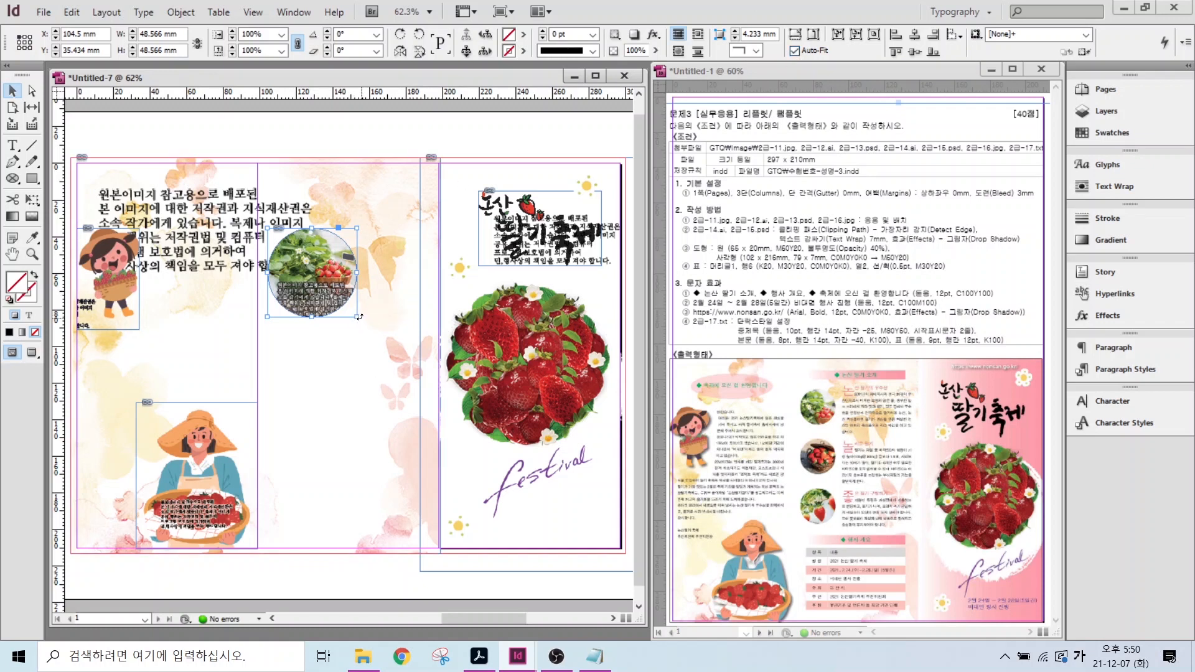
drag(357, 317, 330, 290)
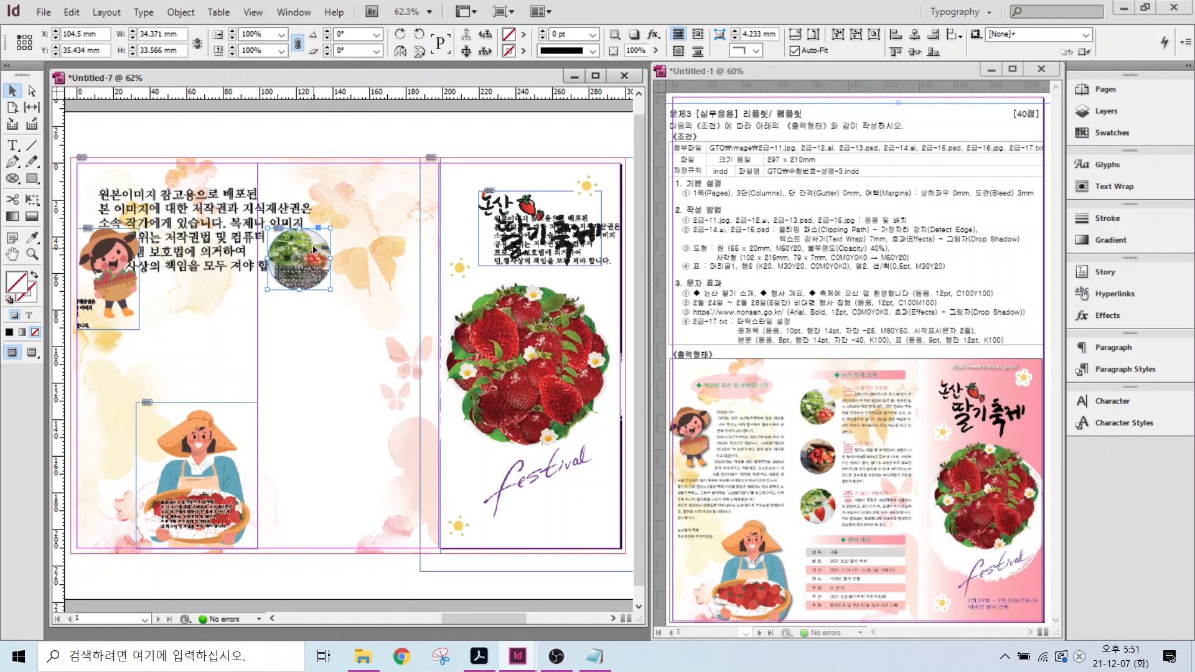
drag(302, 248, 309, 219)
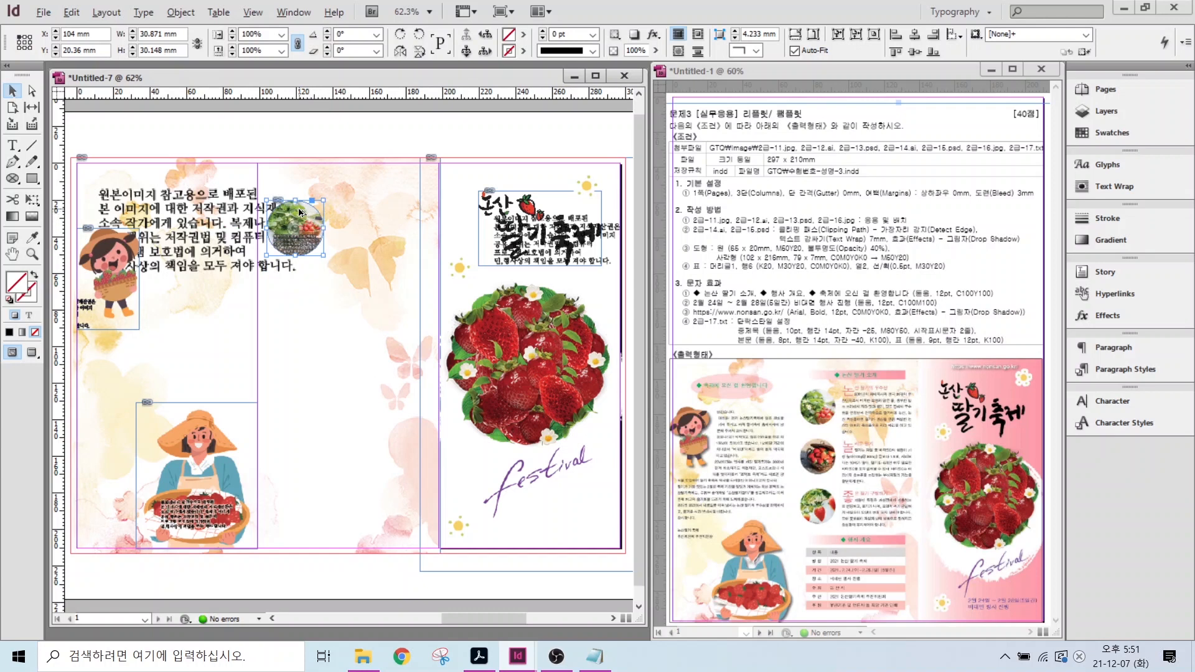
drag(299, 213, 298, 358)
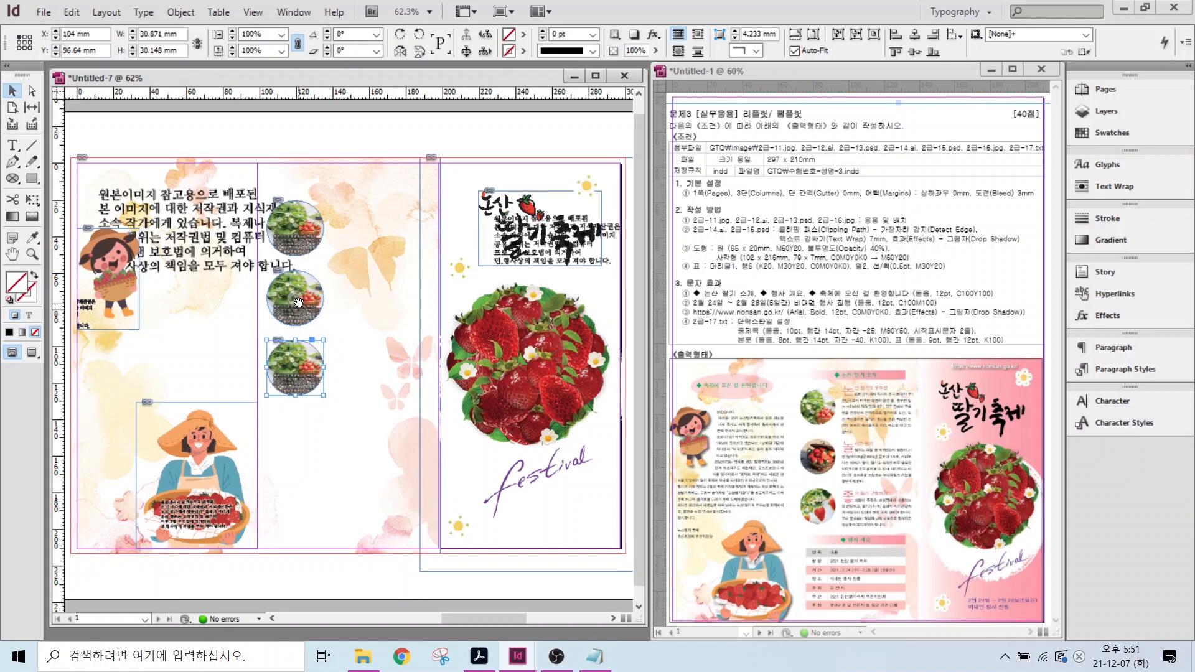
drag(298, 303, 300, 261)
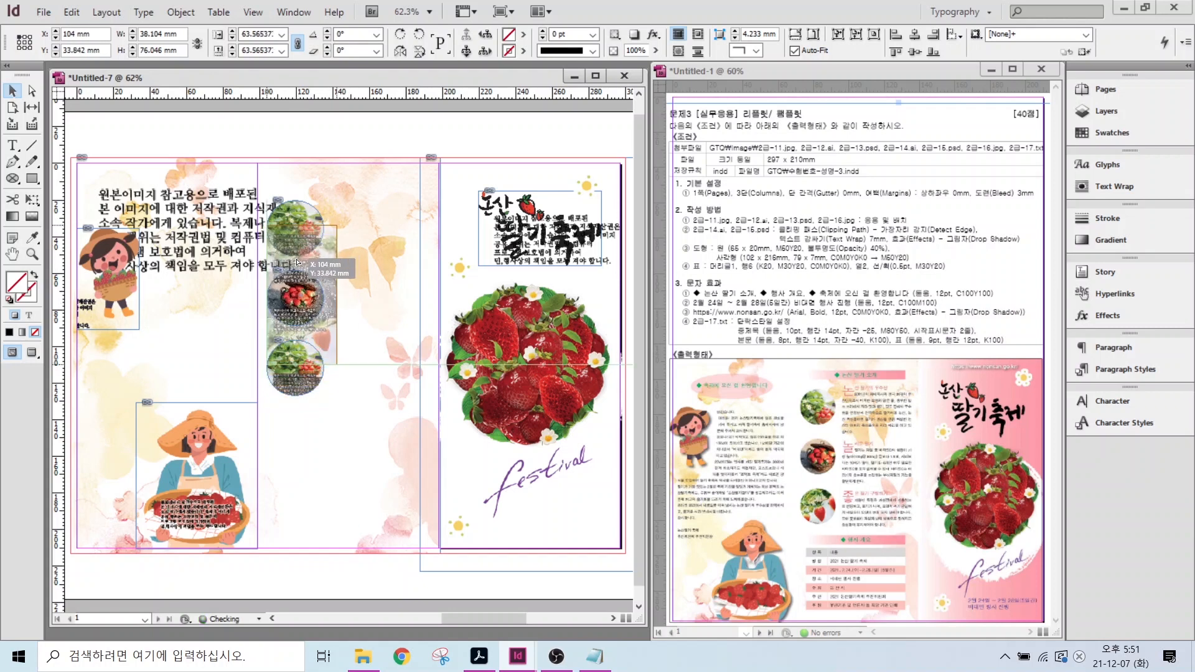
click(292, 368)
drag(293, 368, 254, 356)
- Draw a black-filled rectangle over the right column
click(342, 434)
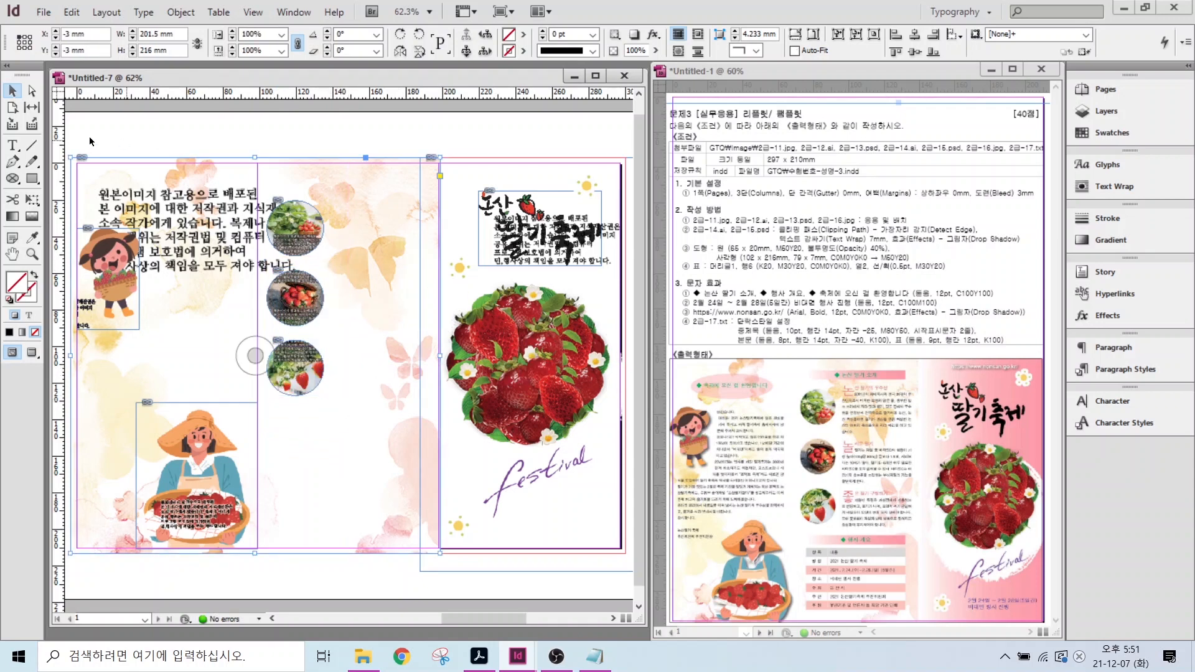
key(m)
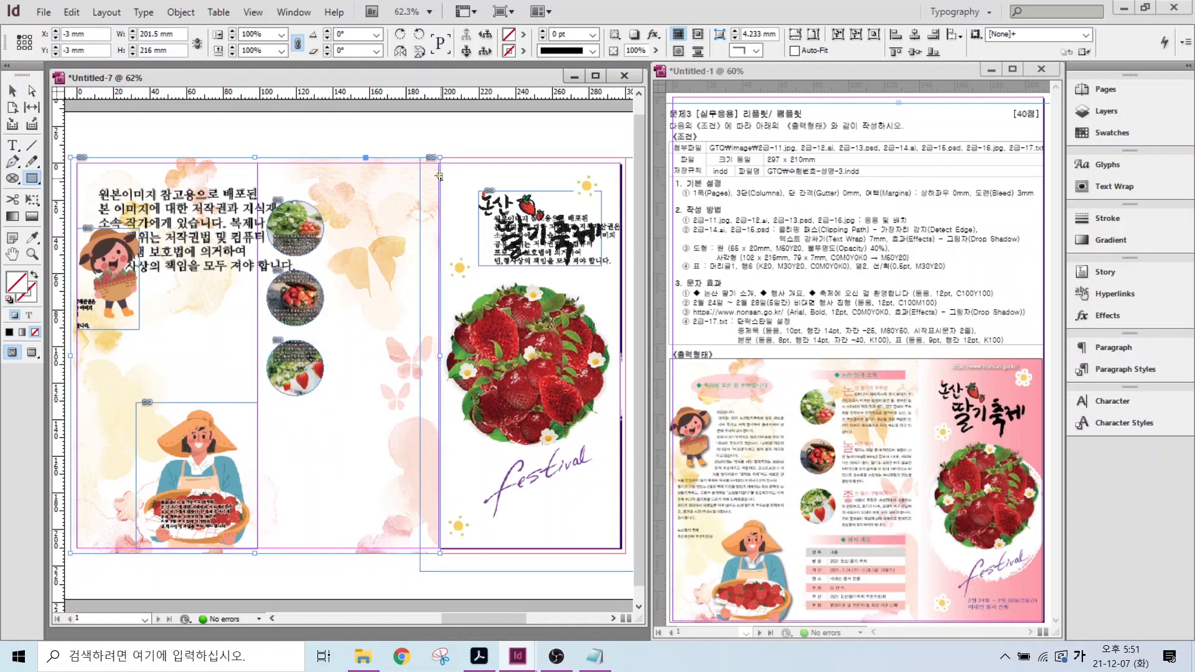
mouse_move(437, 159)
mouse_down()
mouse_move(479, 212)
mouse_move(559, 475)
mouse_up()
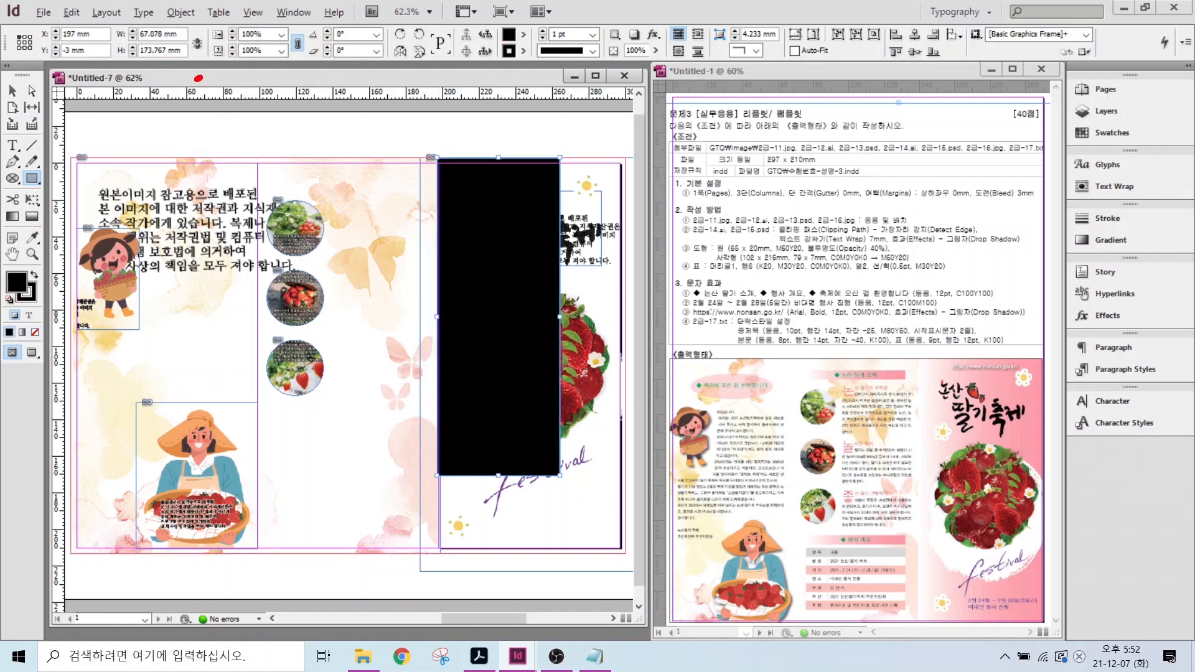
mouse_move(197, 78)
mouse_down()
mouse_move(203, 25)
mouse_move(201, 102)
mouse_up()
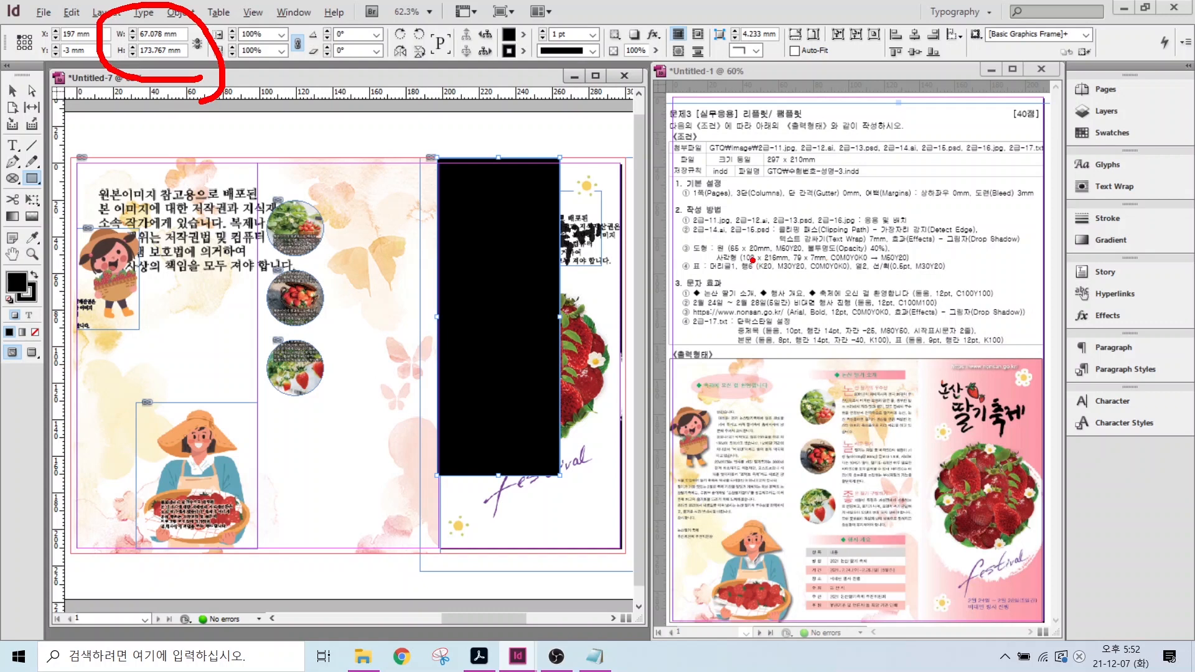
drag(759, 253, 791, 209)
key(Escape)
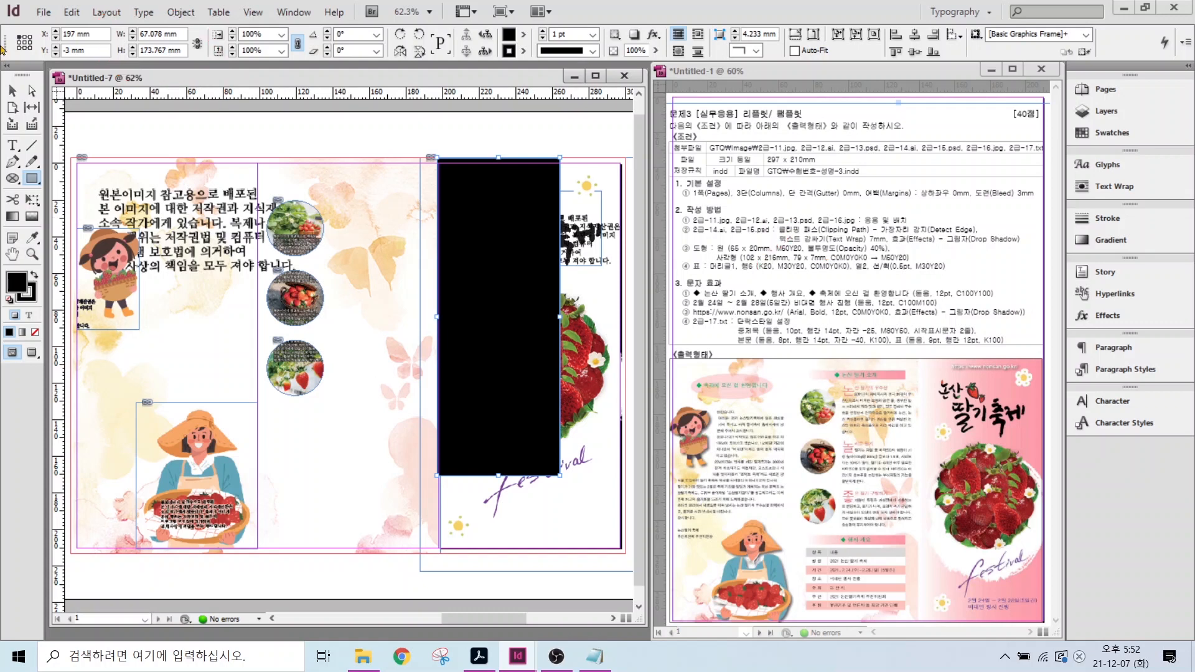
- Size the rectangle to W 102 mm × H 216 mm and align it over the right column
double_click(153, 33)
text(102)
key(Tab)
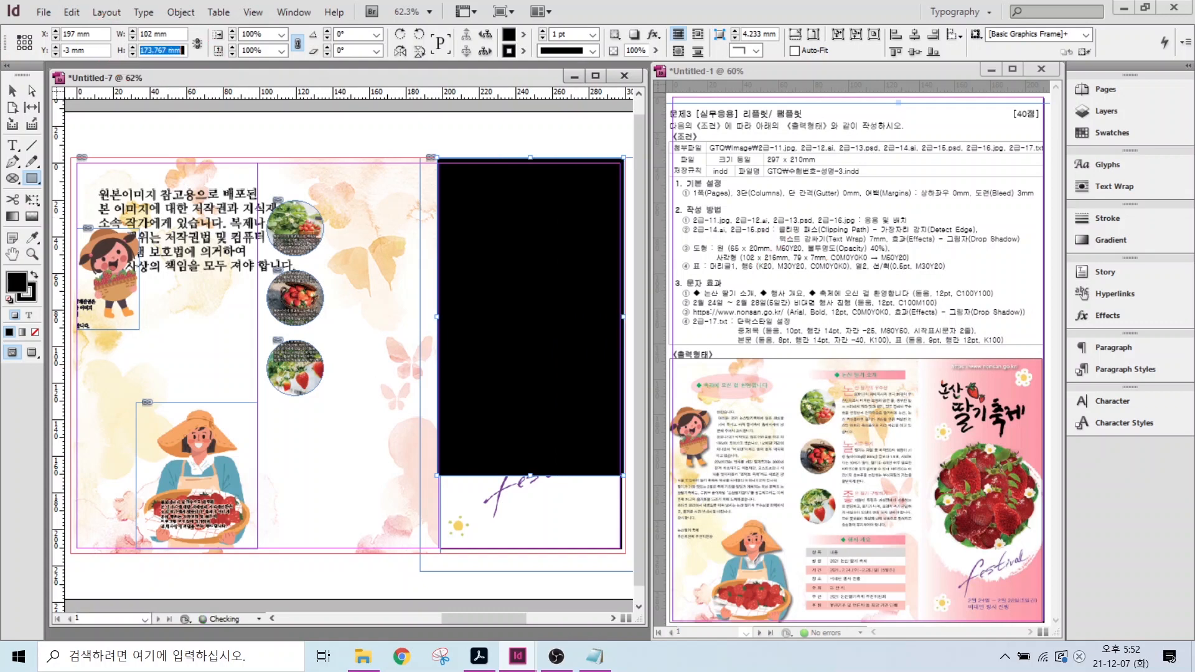
text(216)
key(Return)
key(v)
drag(570, 302, 568, 301)
click(519, 144)
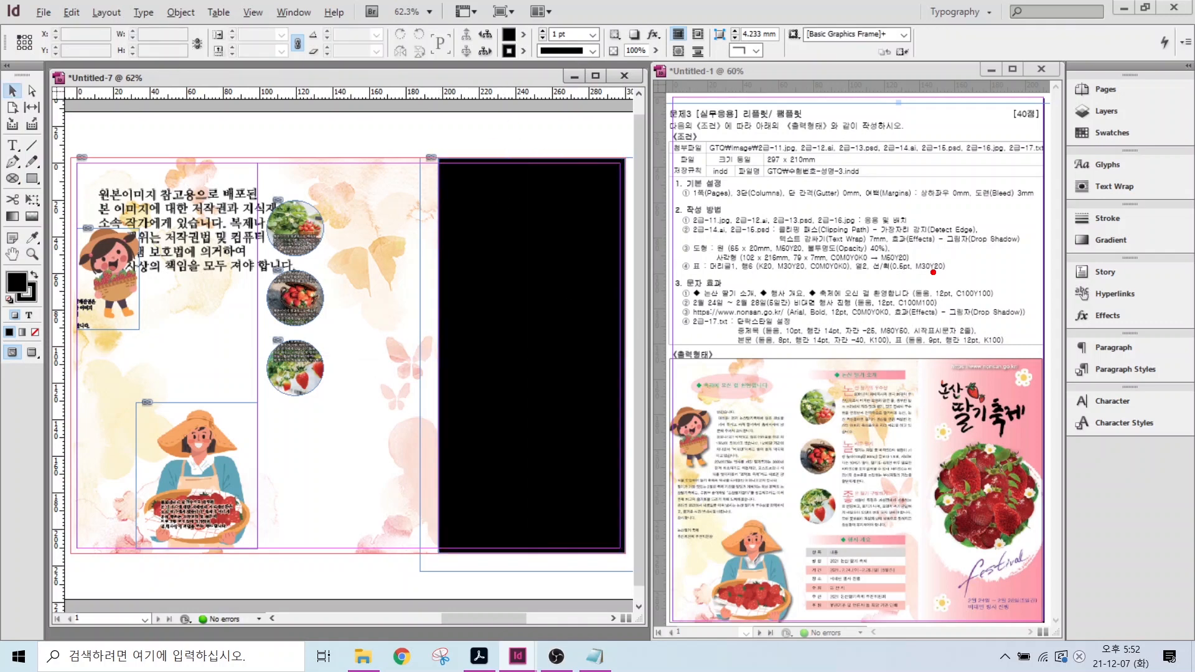
mouse_move(827, 247)
mouse_down()
mouse_move(914, 266)
mouse_move(954, 303)
mouse_up()
mouse_move(1057, 225)
mouse_down()
mouse_move(1144, 259)
mouse_move(1156, 199)
mouse_up()
key(Escape)
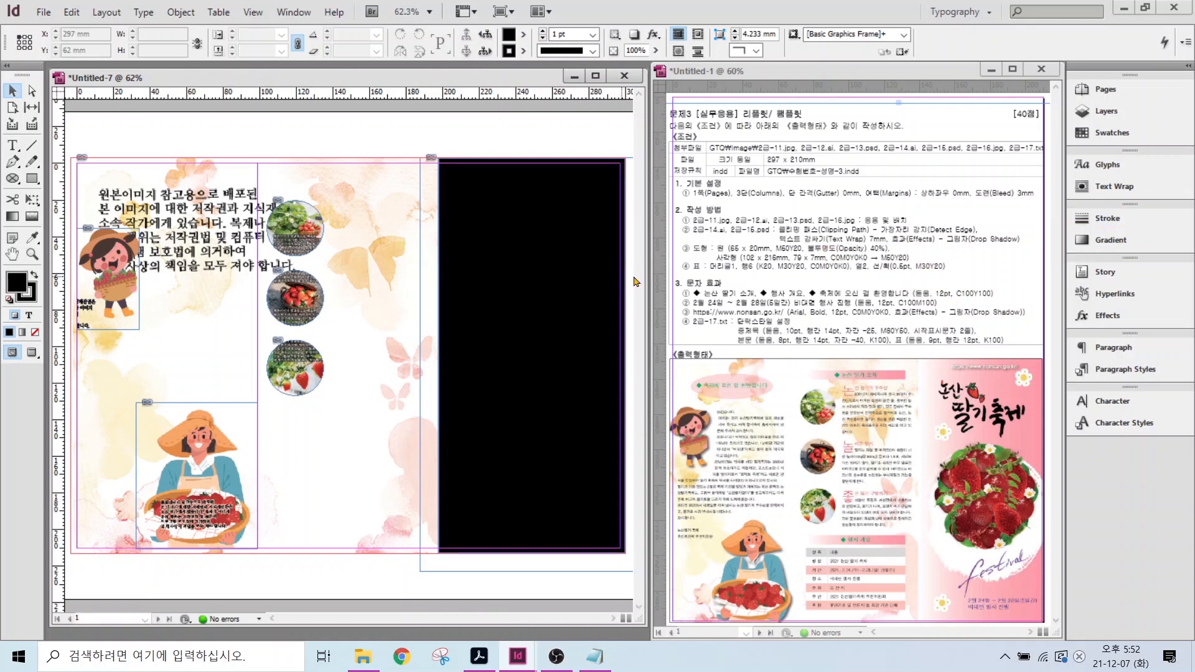
- Fill the rectangle with a default gradient and save it as New Gradient Swatch
click(1111, 240)
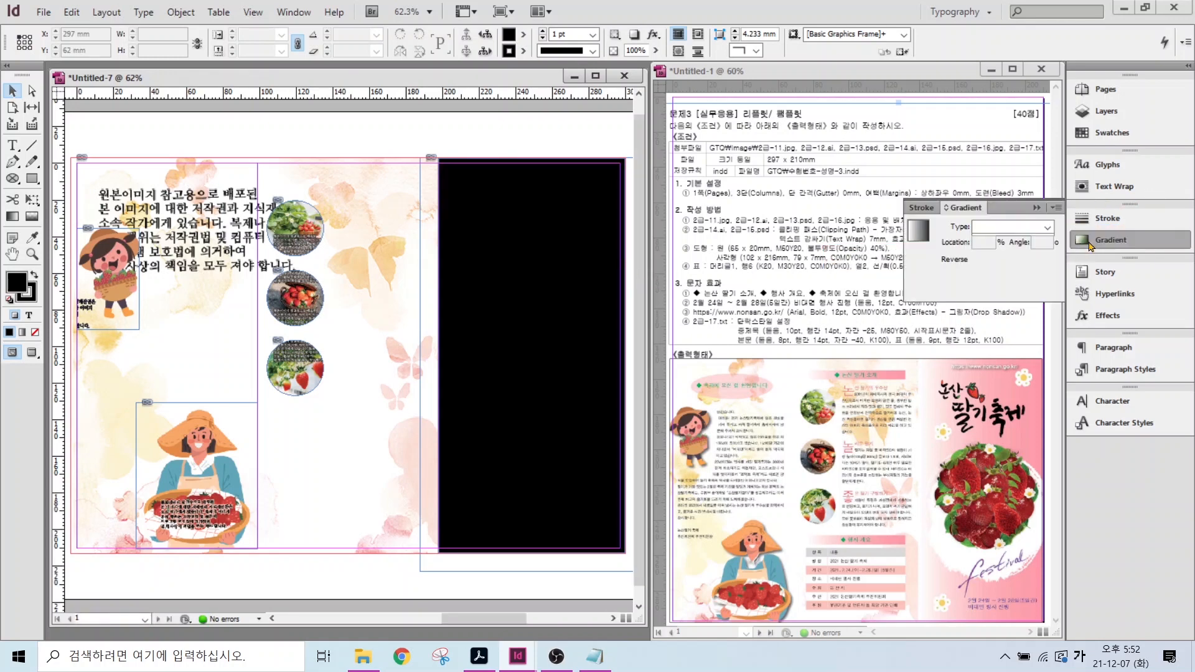
click(924, 239)
click(912, 292)
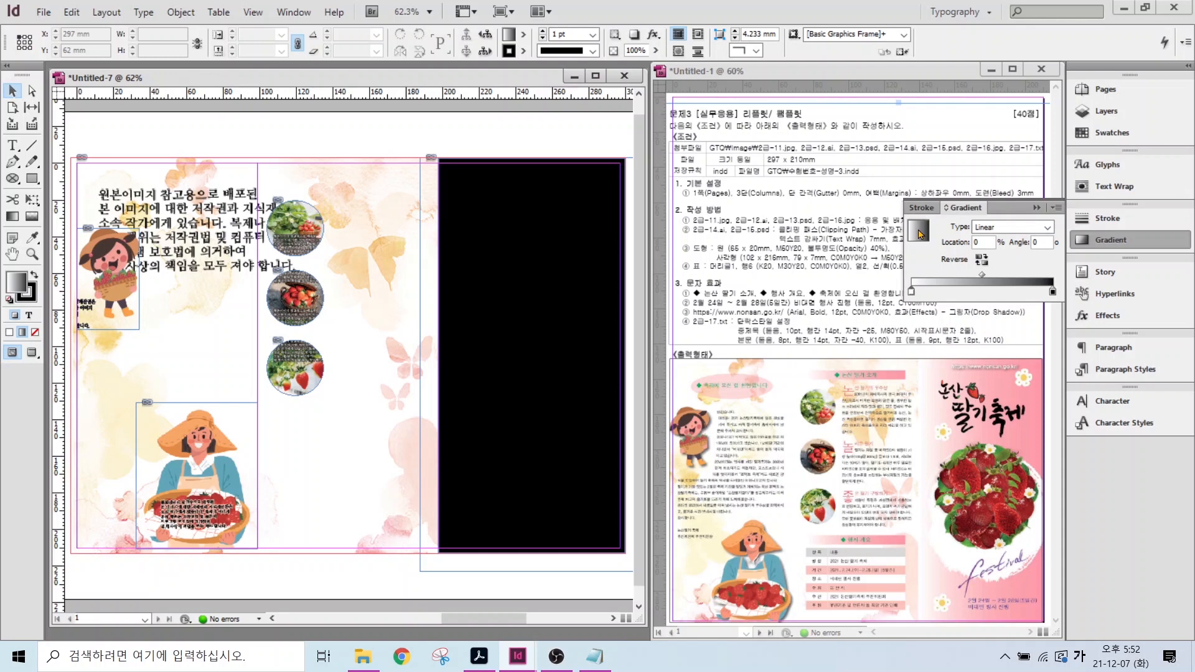
right_click(922, 234)
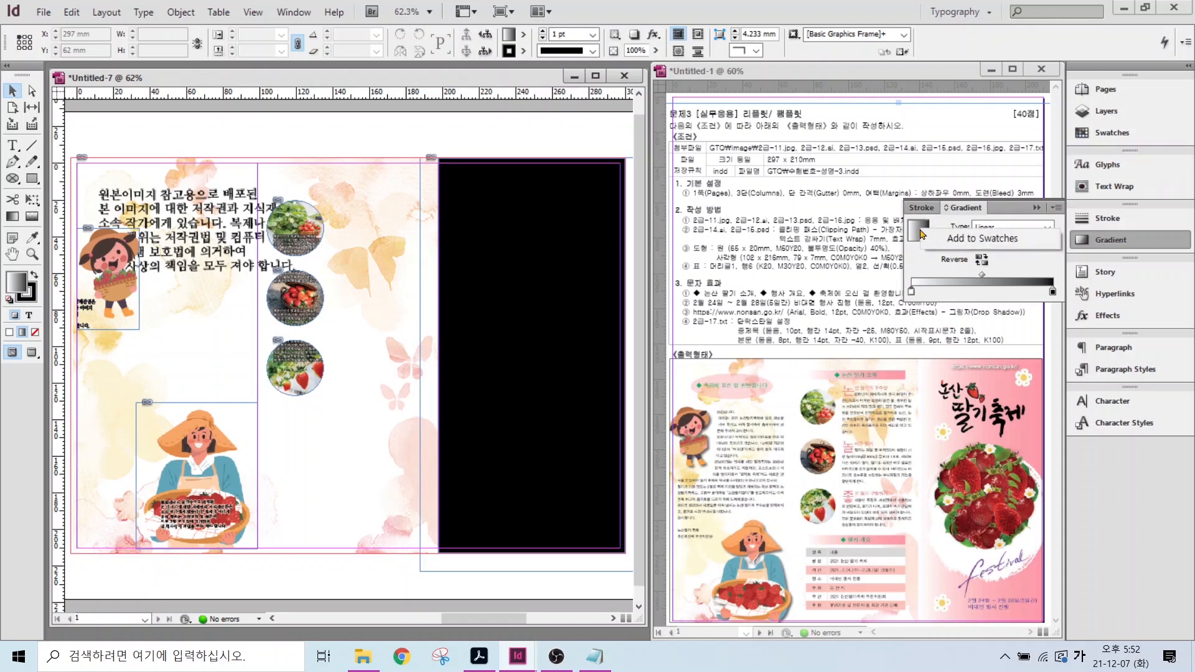
click(961, 240)
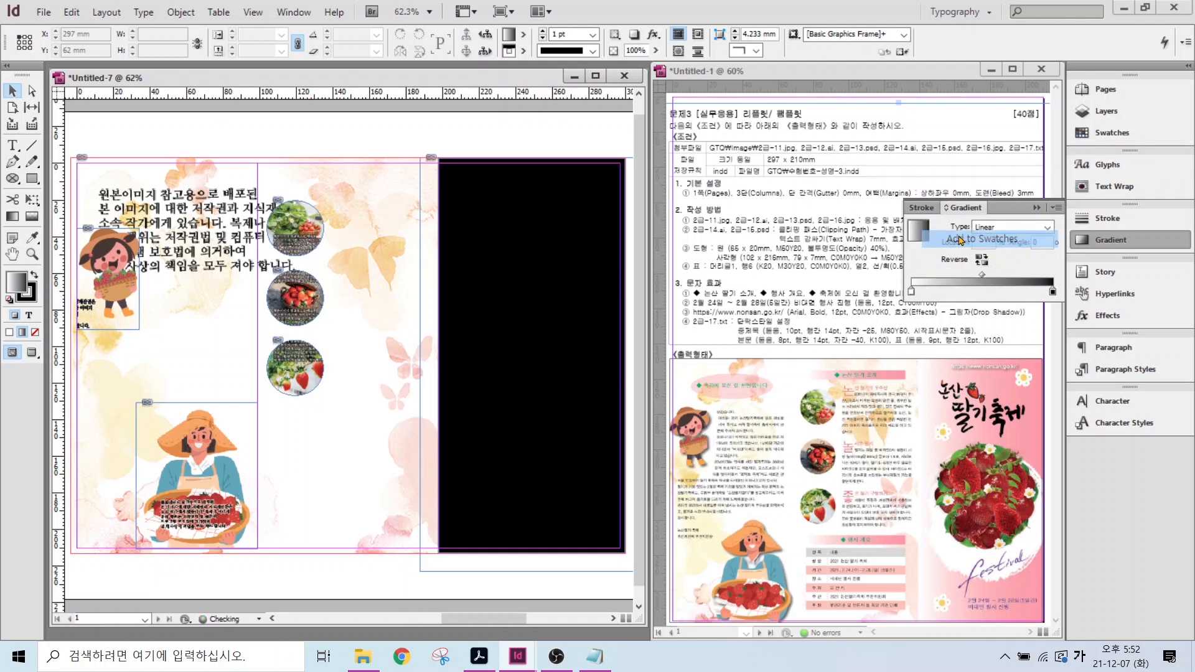
click(938, 224)
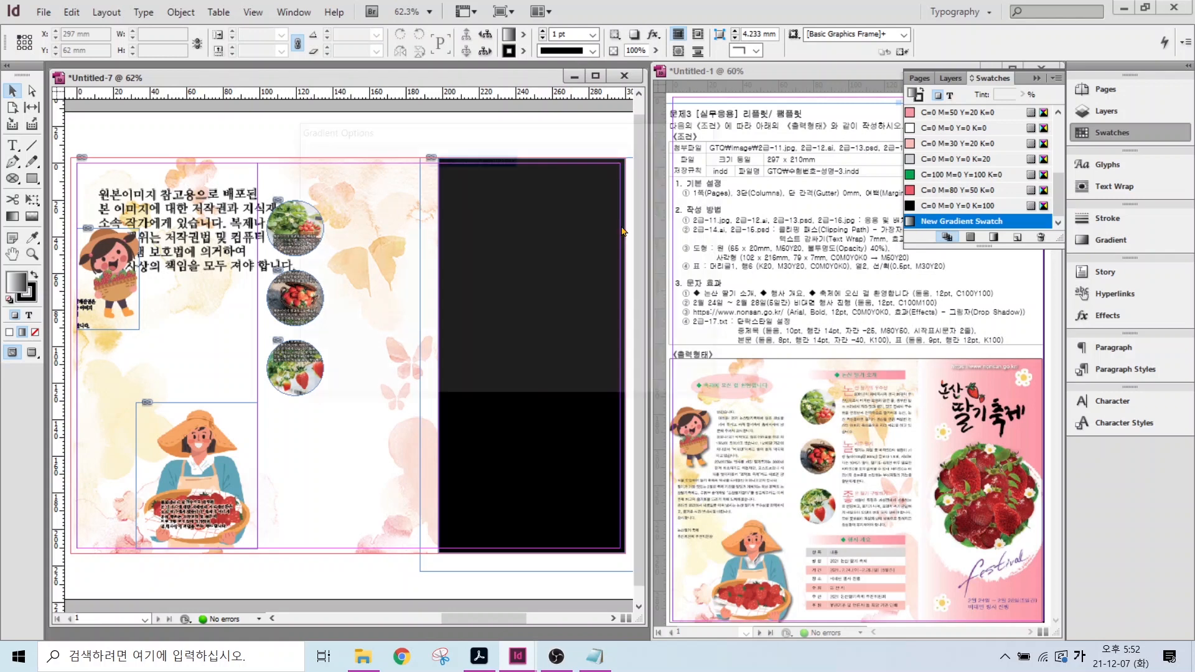
- Set the swatch's right stop to CMYK C0 M50 Y20 K0 and give the rectangle no stroke
double_click(919, 221)
click(412, 339)
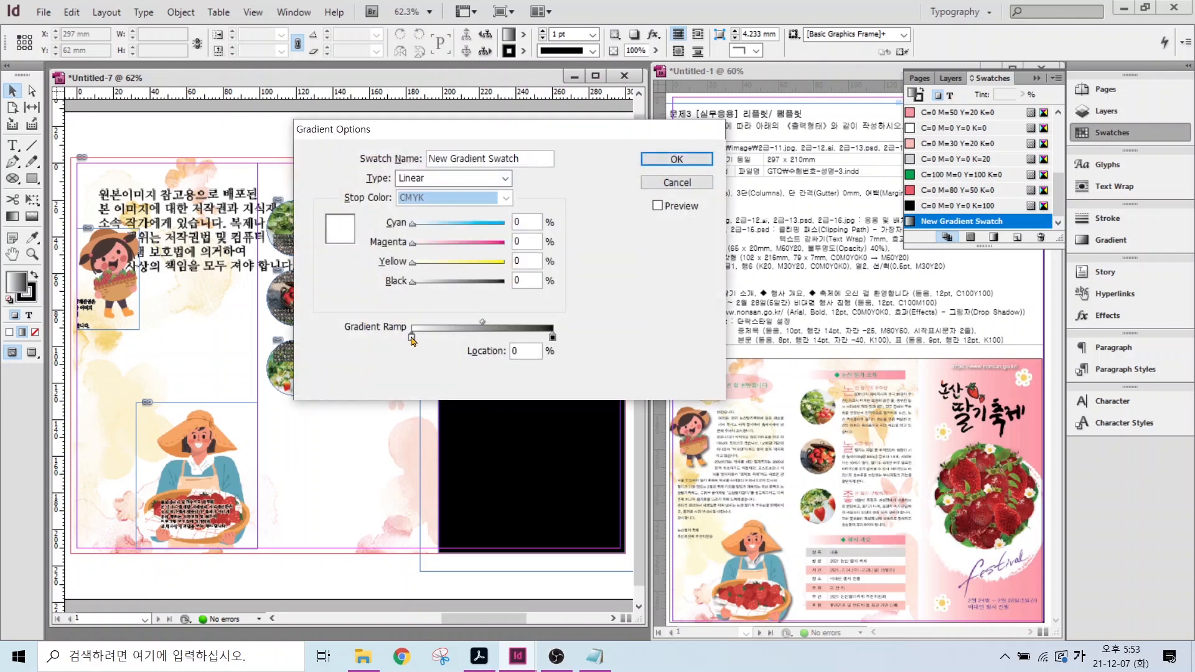
click(531, 227)
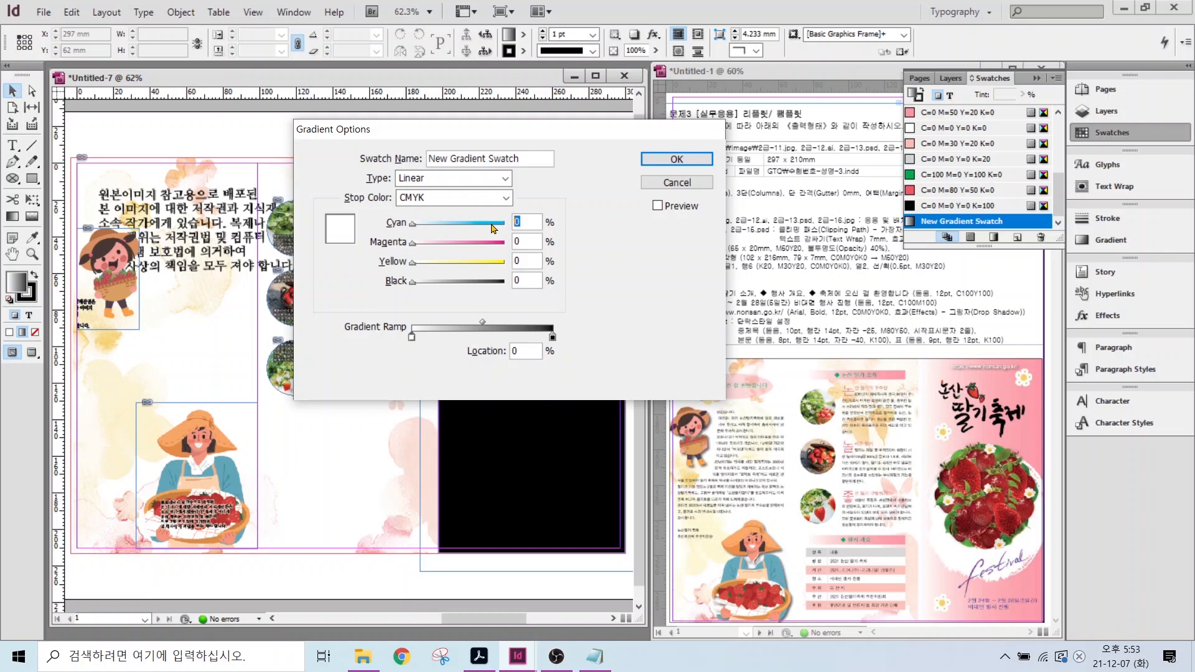
click(551, 338)
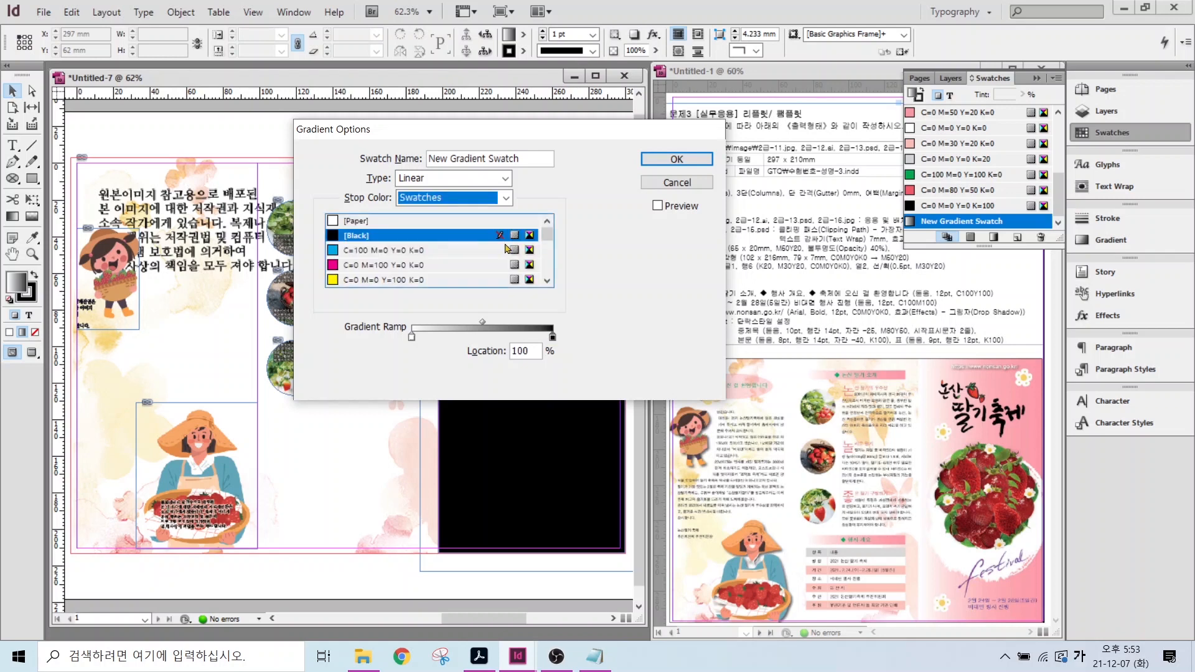
click(470, 245)
click(507, 198)
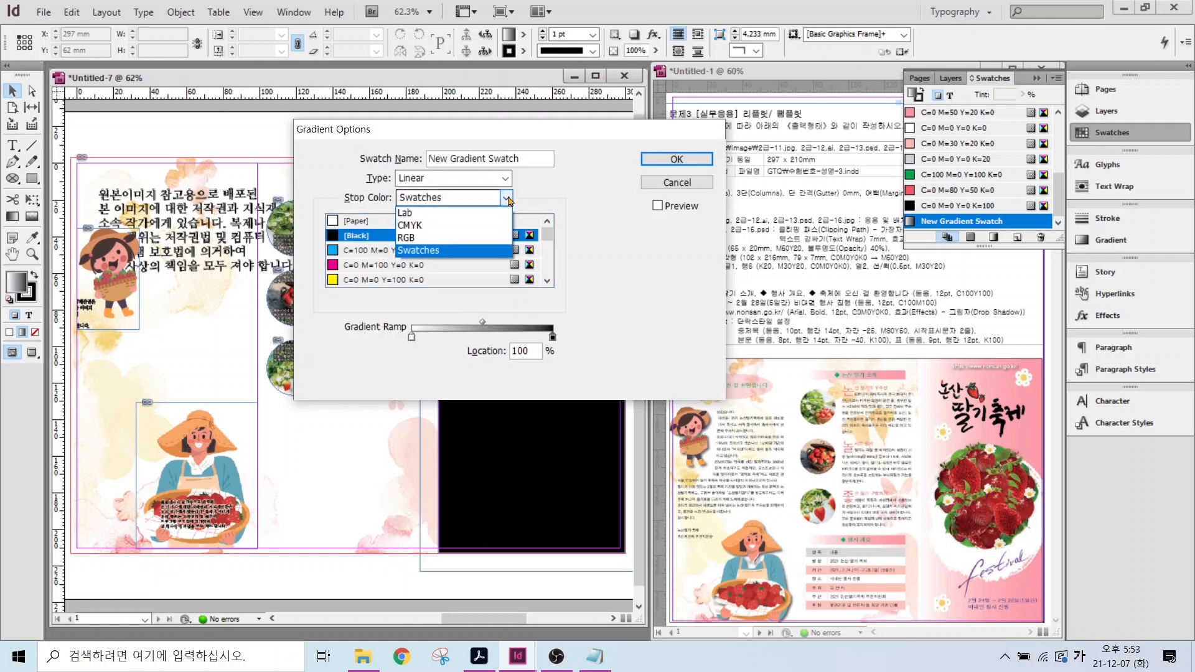
click(458, 226)
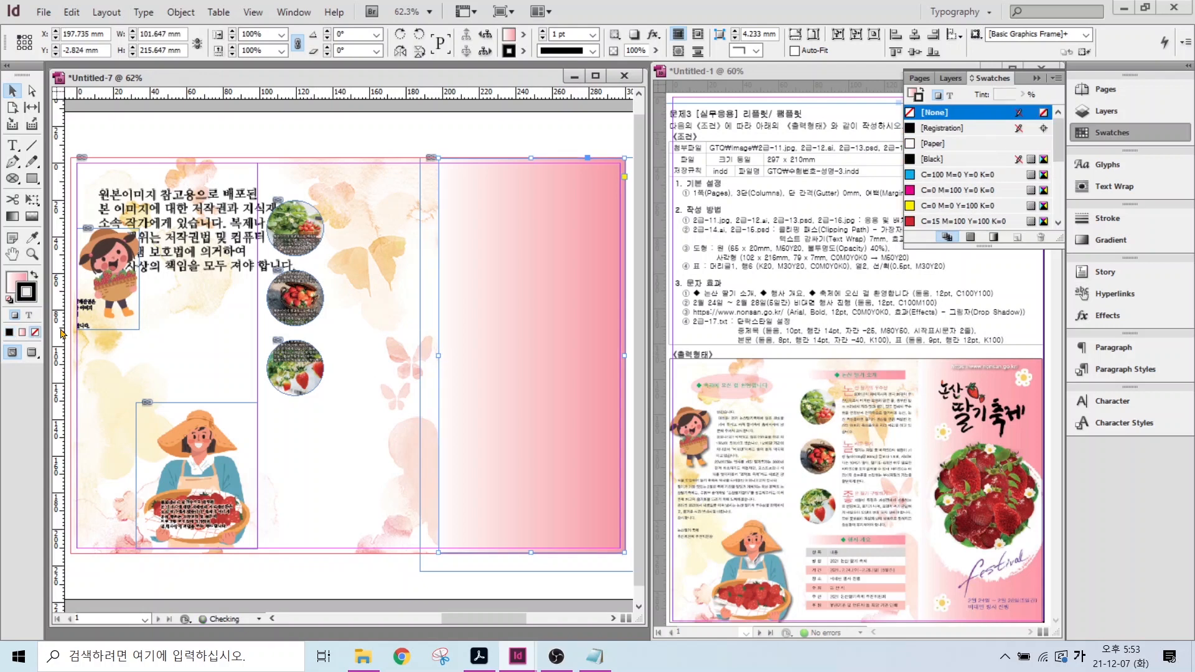
key(slash)
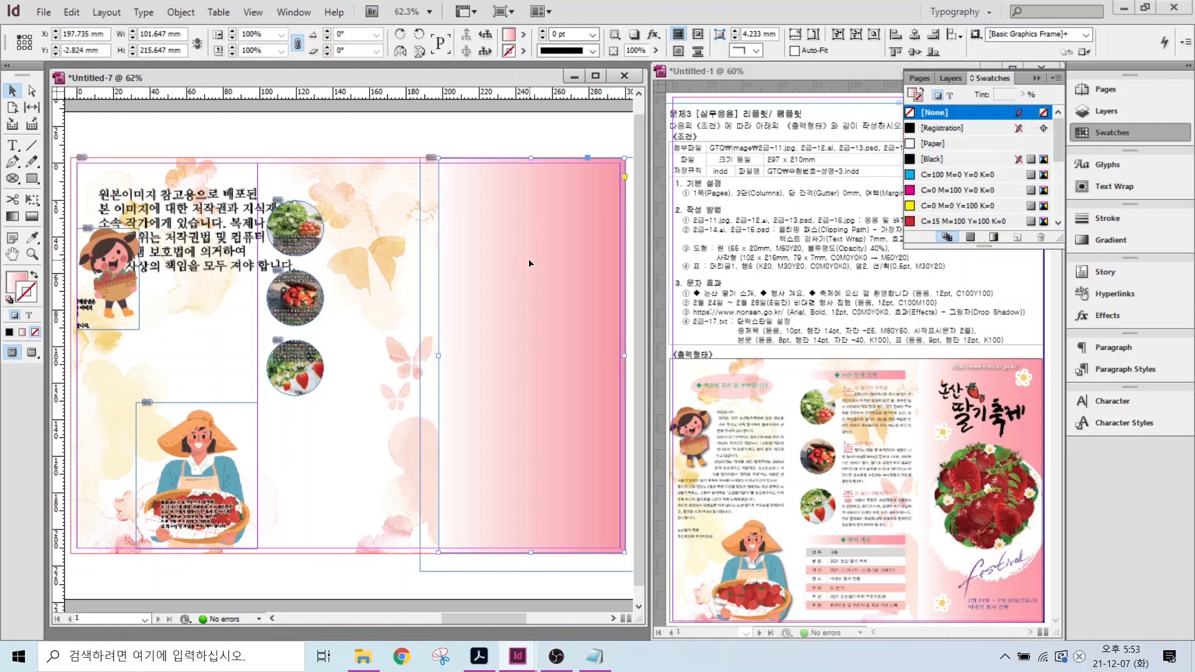
- Send the pink gradient panel to the back and shrink the strawberry artwork to fit the column
right_click(529, 266)
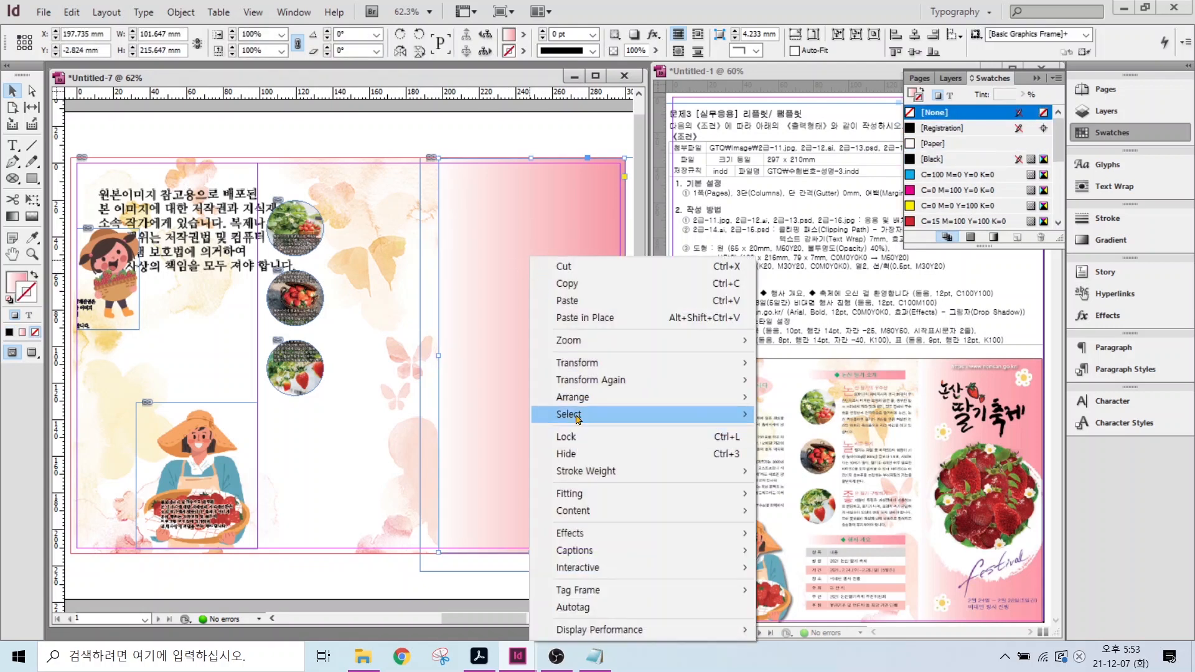
mouse_move(582, 398)
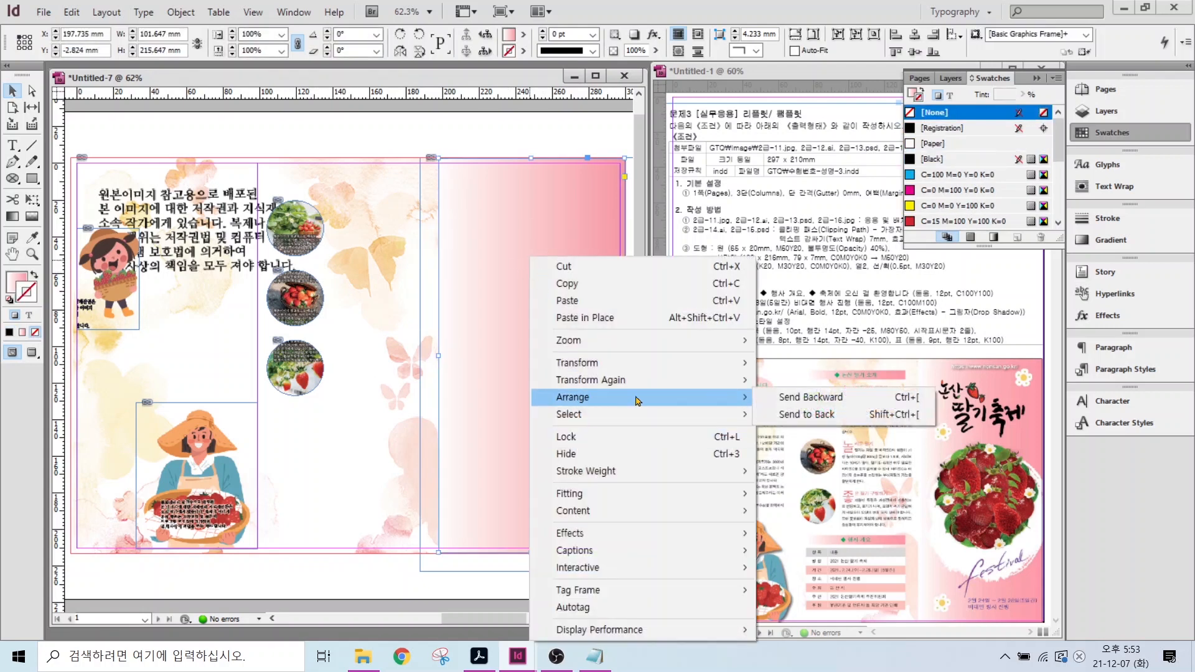
click(809, 415)
click(419, 572)
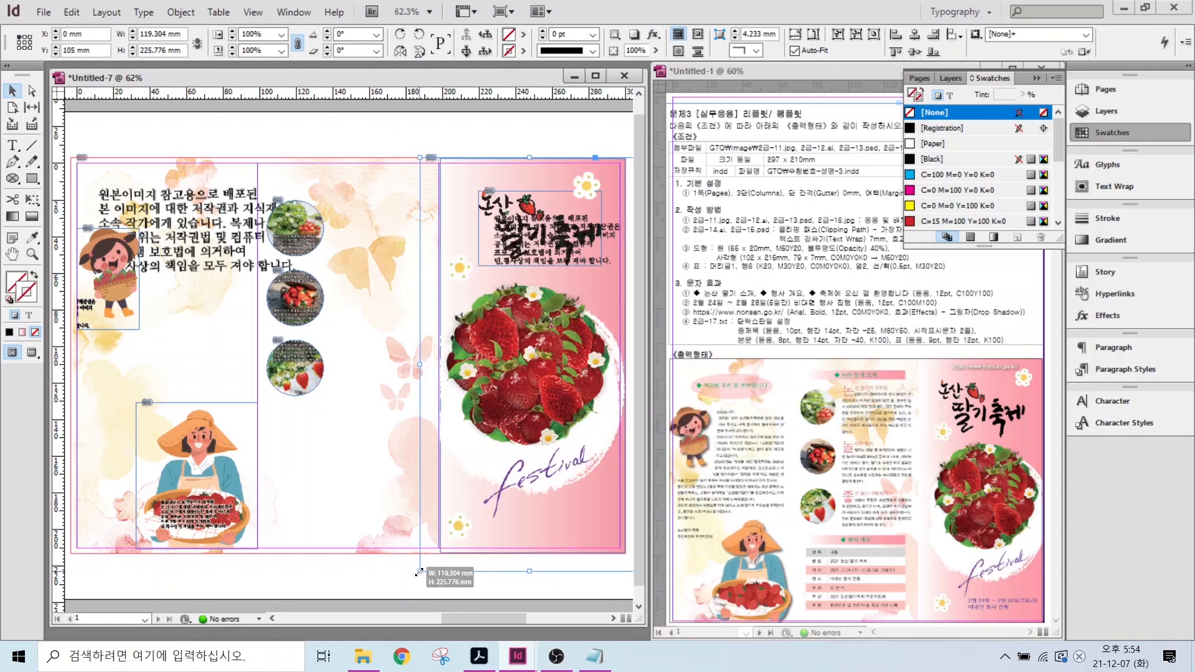
drag(419, 571, 428, 560)
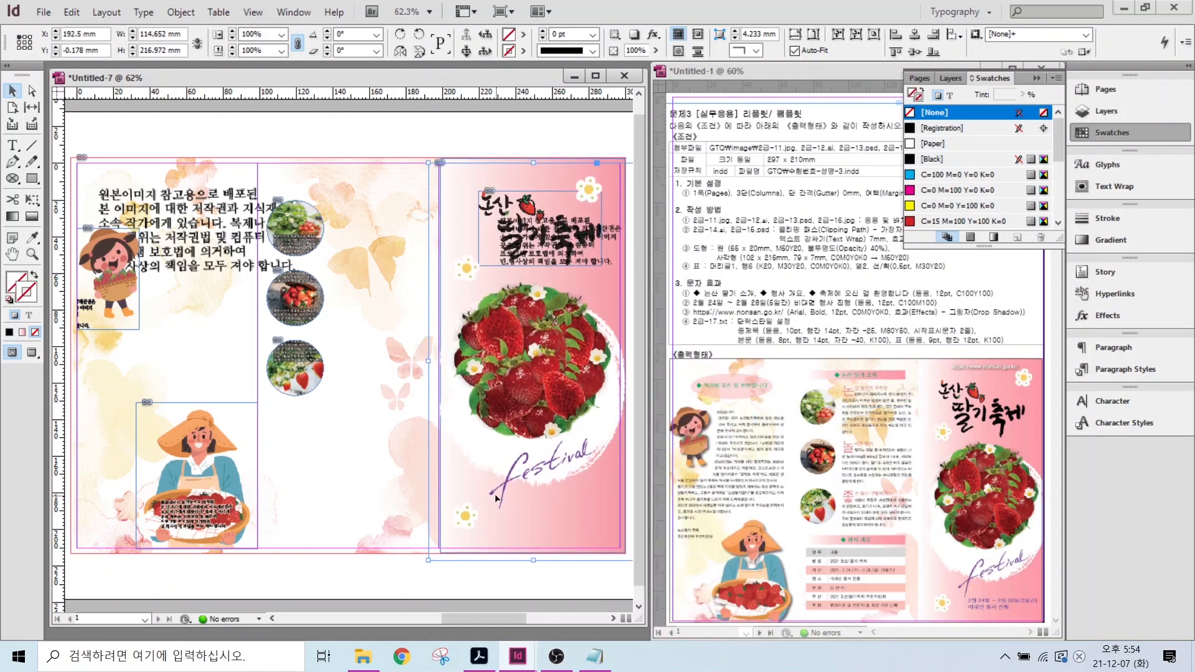
key(ctrl+shift+a)
- Draw a 79 × 7 mm pink gradient bar without a stroke at the top of the middle column
key(m)
drag(285, 168, 416, 184)
click(35, 332)
click(17, 283)
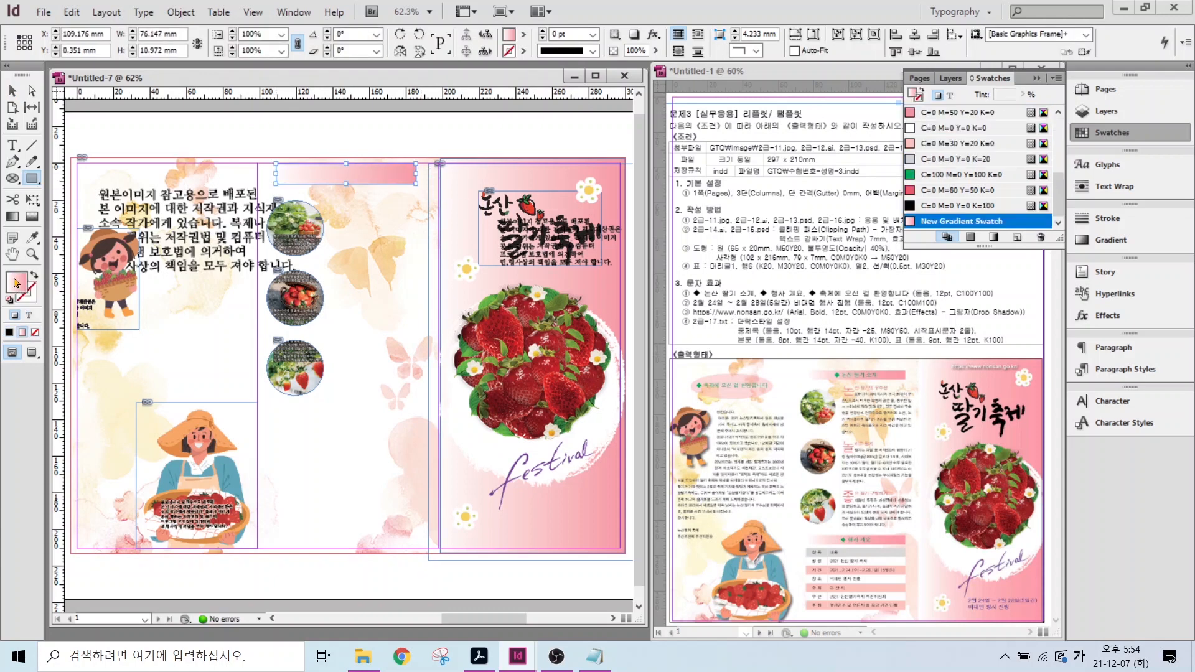
triple_click(152, 34)
text(79)
key(Tab)
text(7)
key(Return)
- Copy the bar lower in the middle column and draw a stroke-free gradient ellipse
key(v)
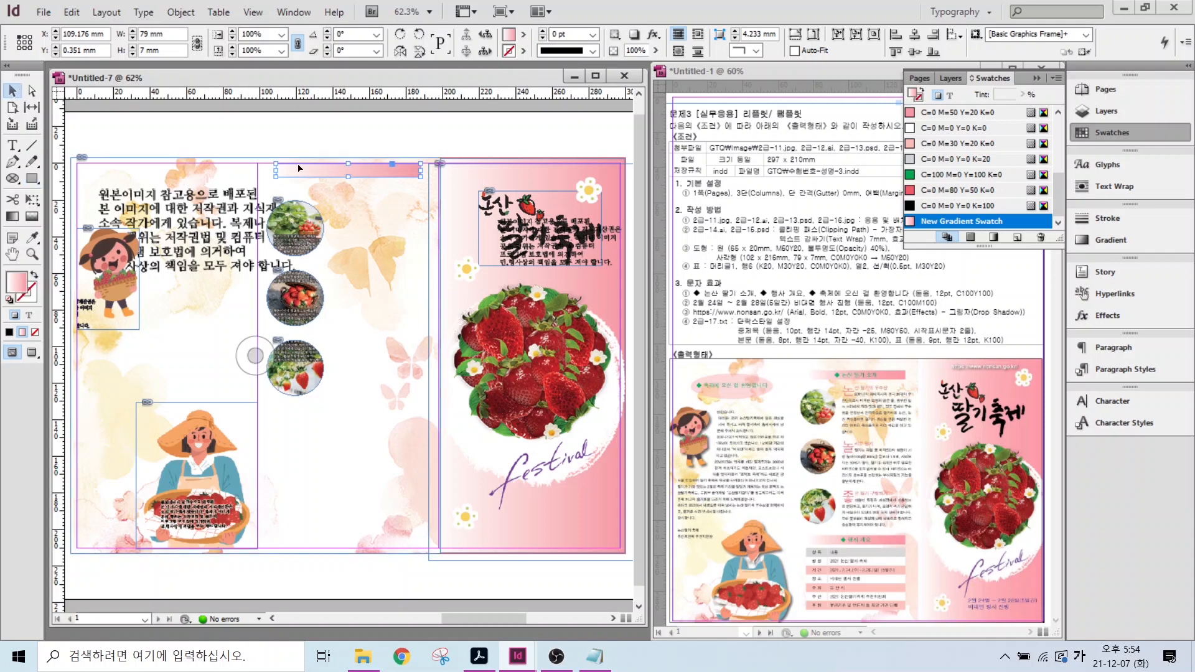
drag(313, 177, 313, 423)
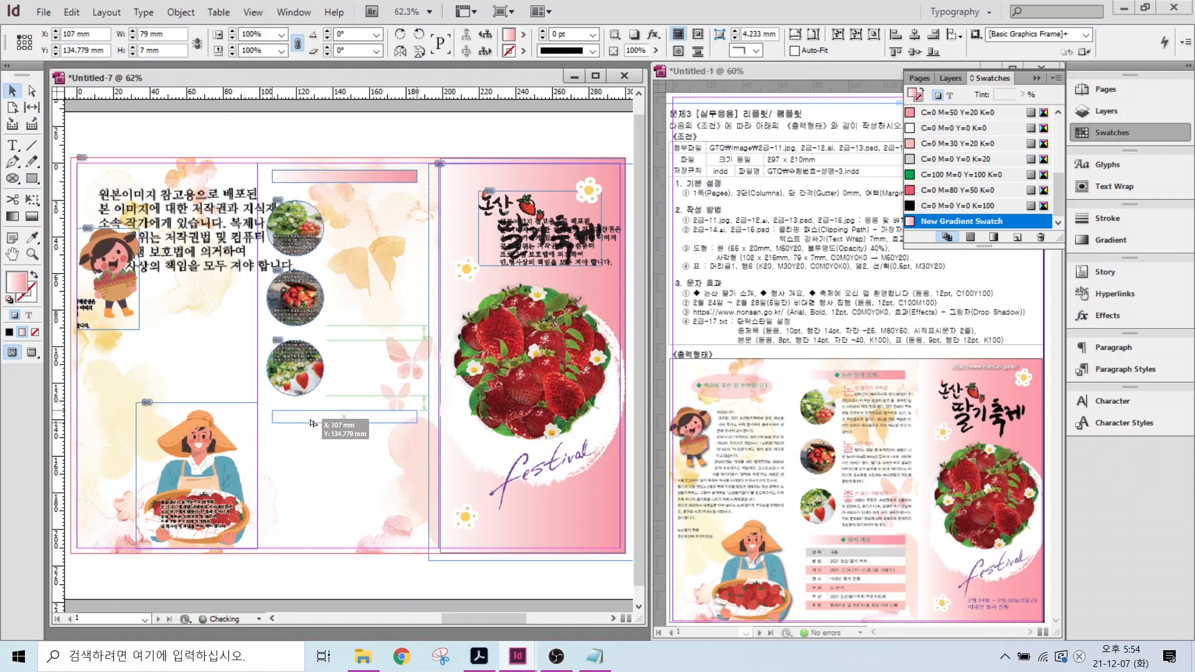
mouse_move(31, 179)
mouse_down()
mouse_move(74, 196)
mouse_move(207, 200)
mouse_move(168, 195)
mouse_up()
key(v)
key(x)
key(slash)
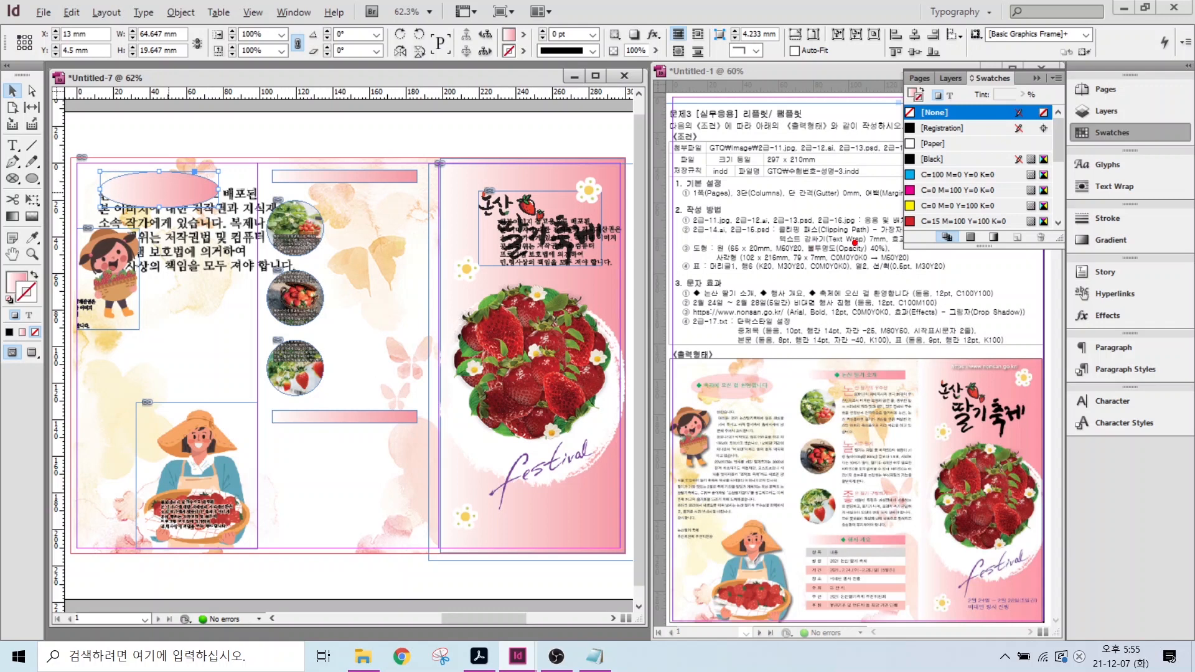
- Set the pink gradient ellipse's opacity to 40% in the Control panel
drag(873, 242, 827, 205)
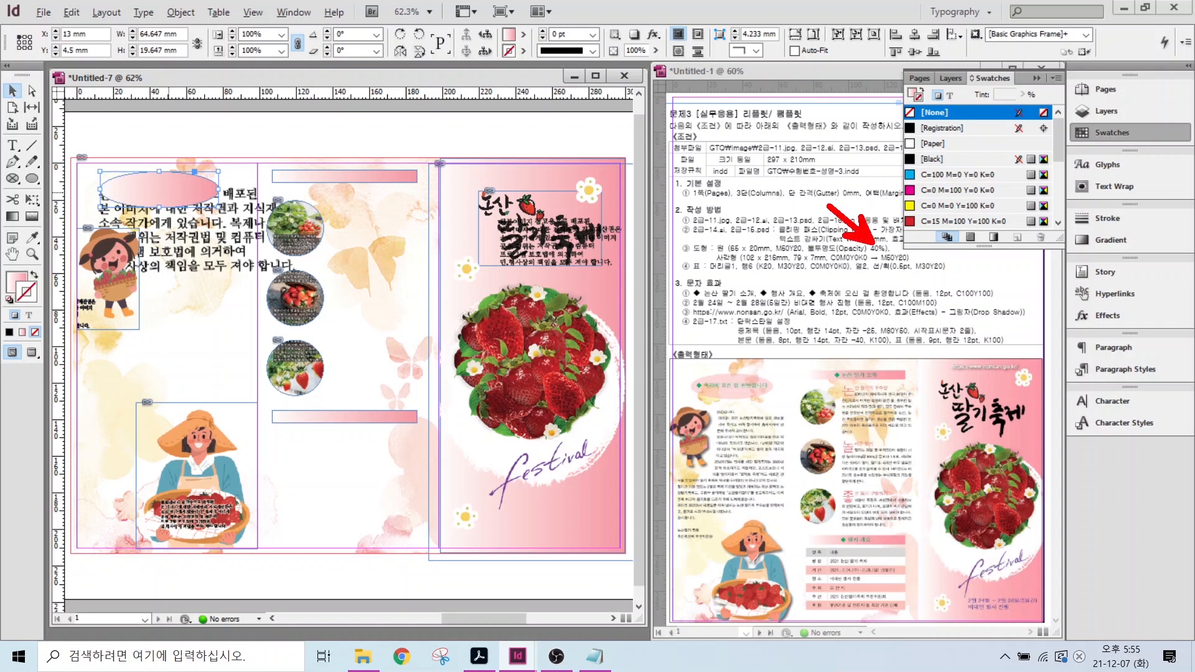
click(36, 280)
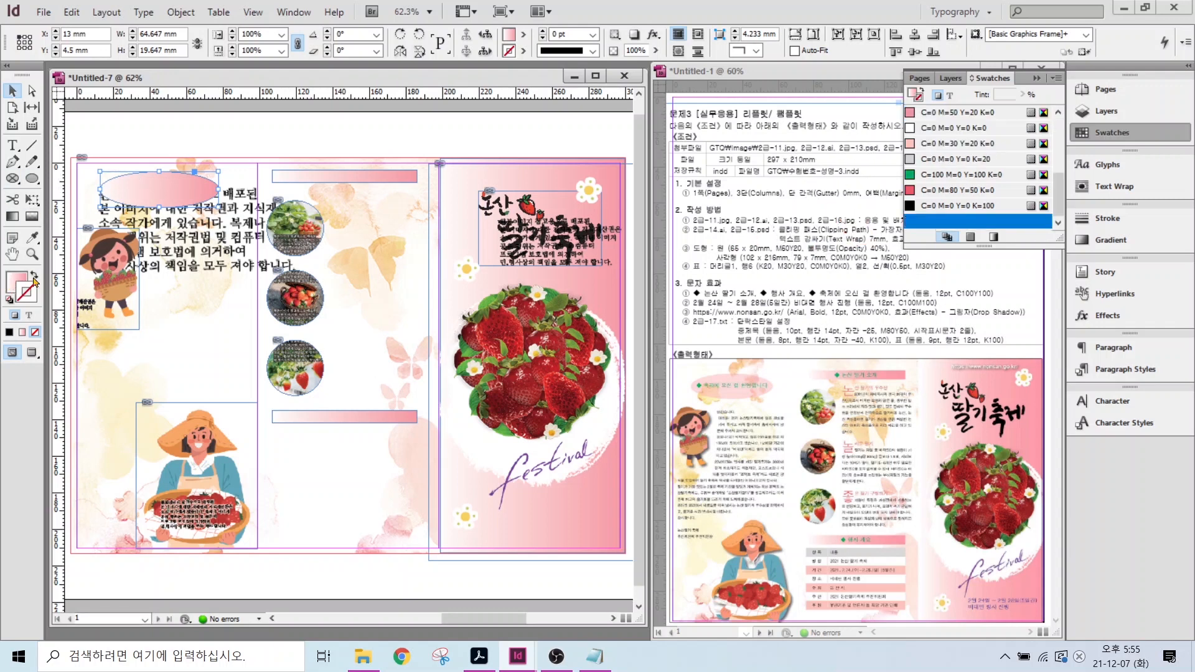
double_click(631, 49)
text(40)
key(Return)
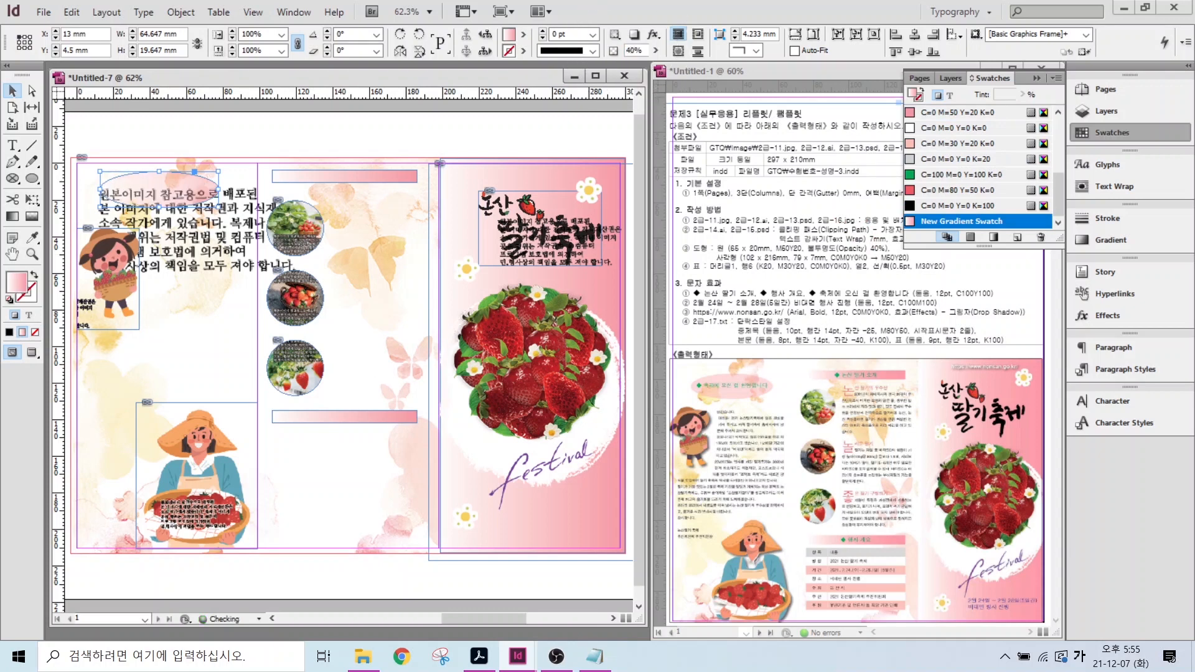
click(255, 355)
- Apply a default drop shadow to the woman-with-strawberries image
click(209, 448)
right_click(209, 448)
mouse_move(262, 447)
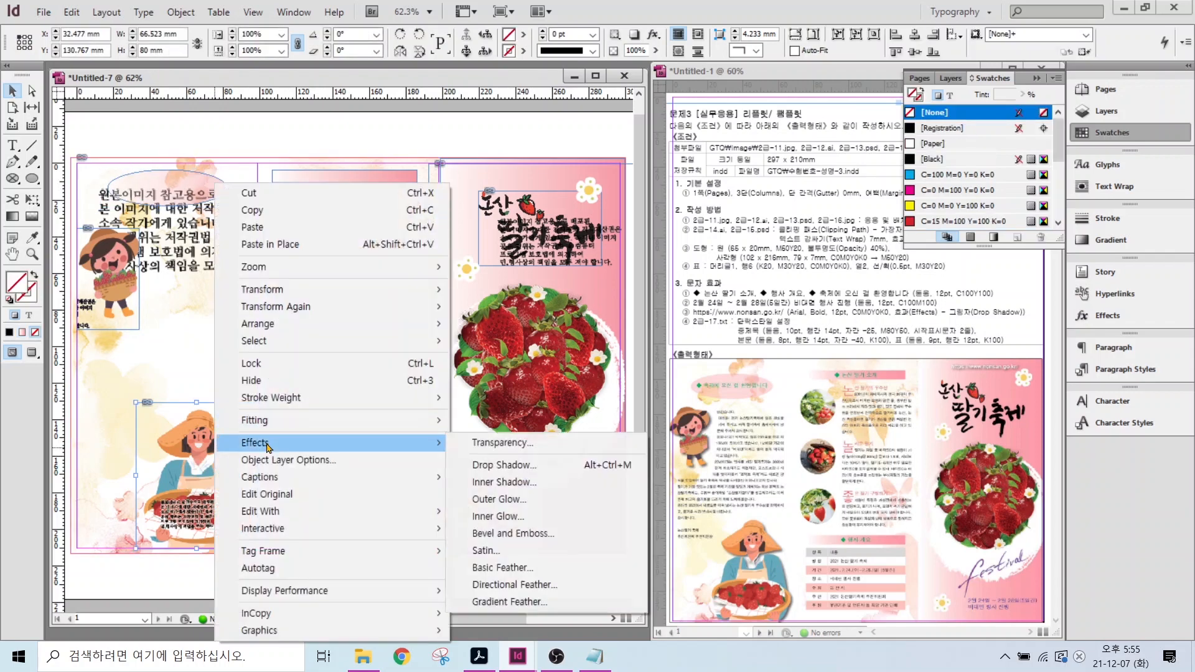
click(498, 466)
key(Return)
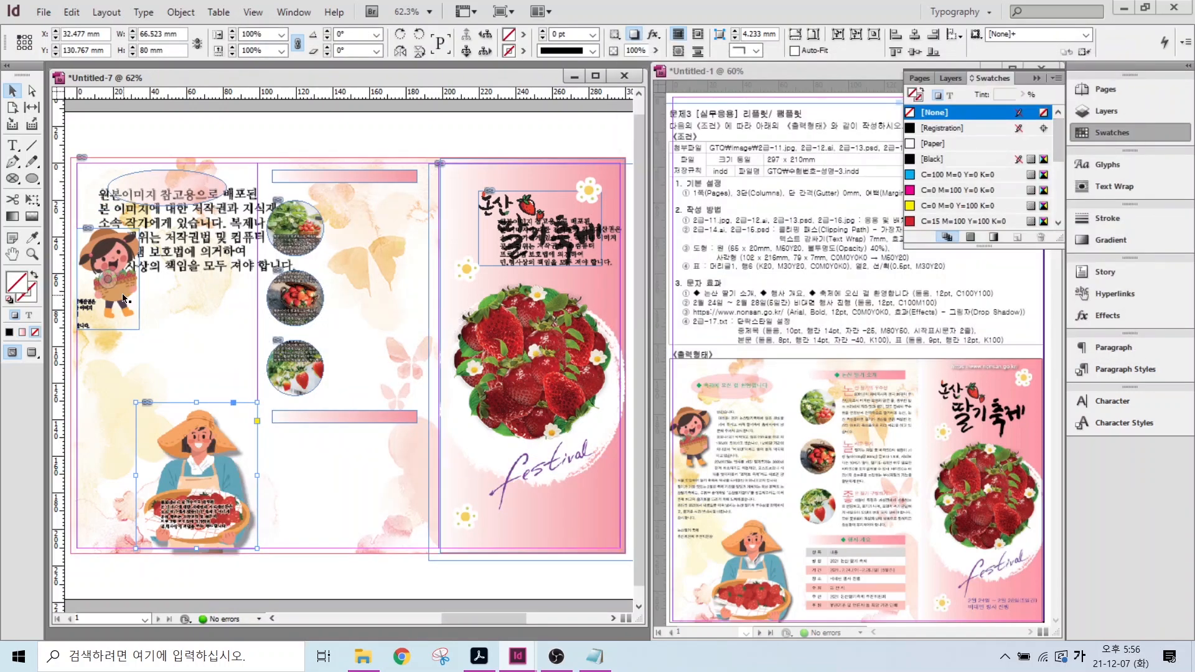
click(530, 362)
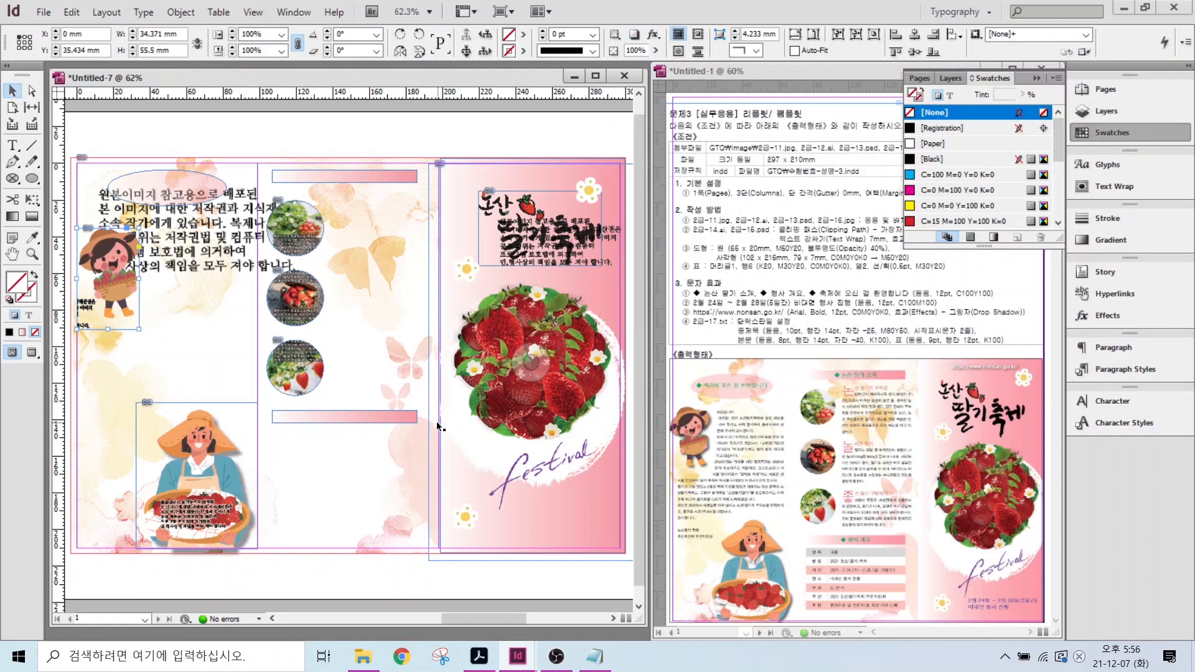
click(13, 145)
drag(464, 173, 596, 186)
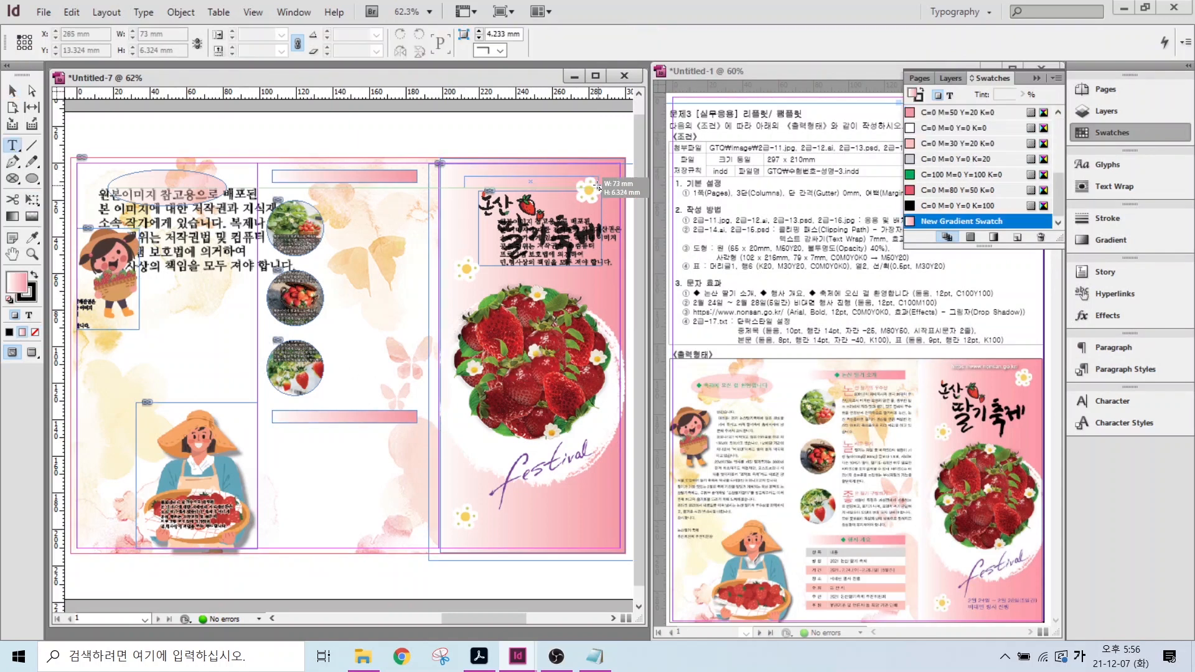
text(https)
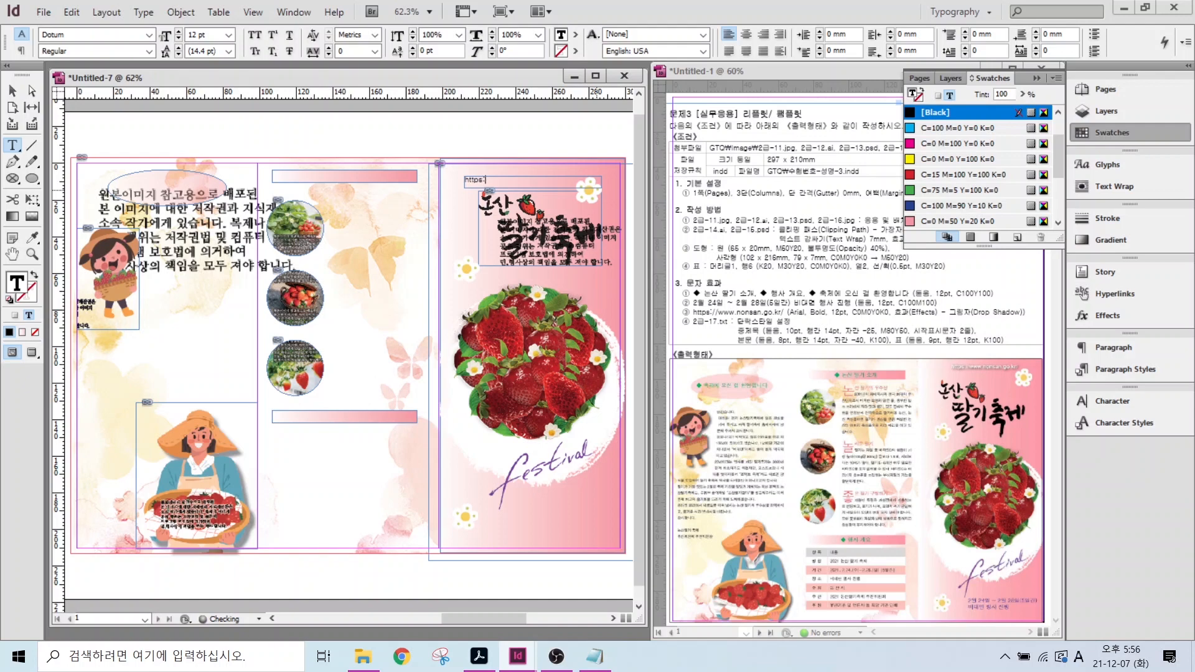
text(://www.nonsan.go.kr)
key(ctrl+a)
click(148, 34)
click(68, 23)
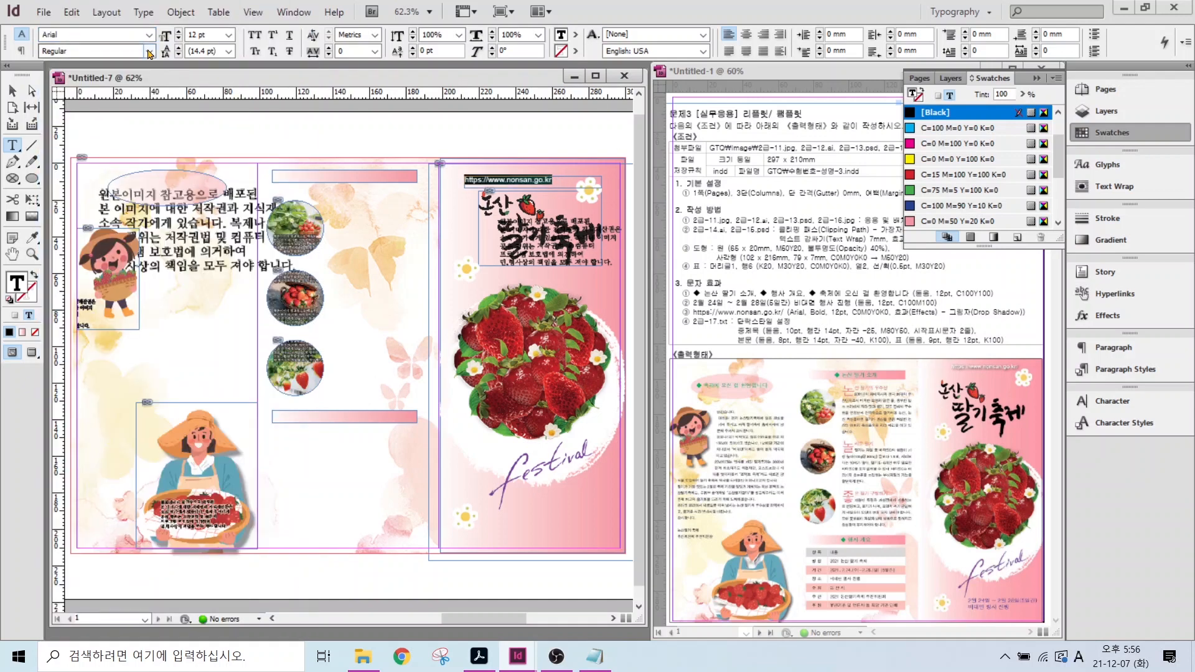
click(149, 50)
click(69, 96)
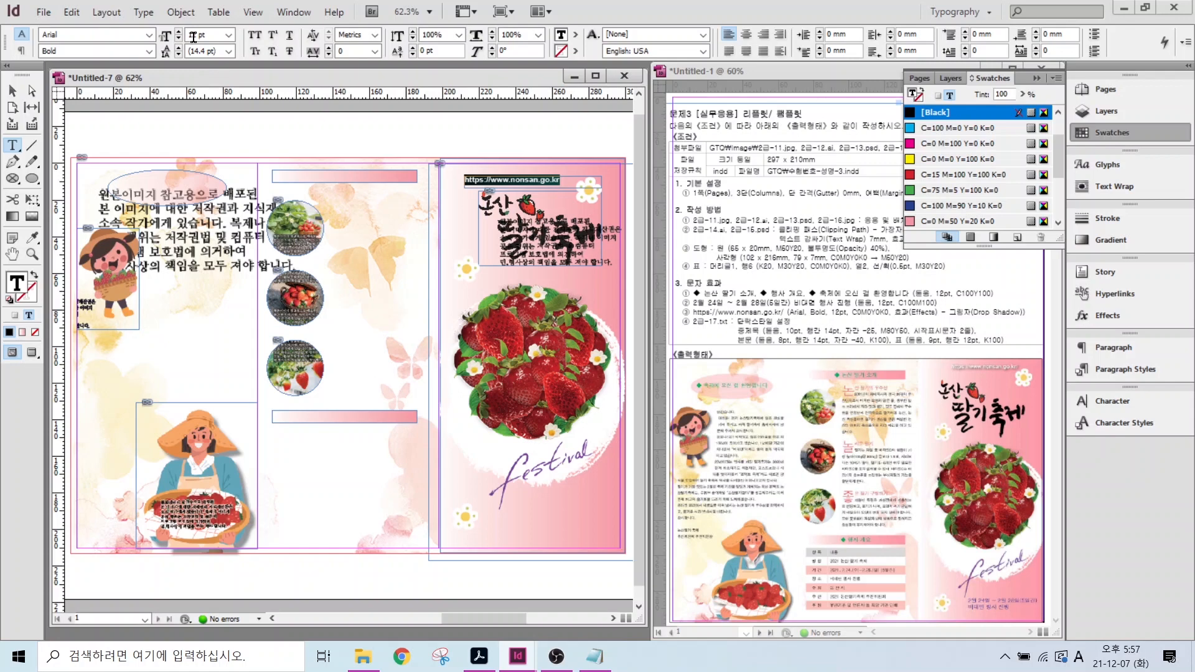
scroll(977, 168, down, 3)
click(959, 128)
- Give the URL frame a drop shadow and nudge it up to the page top
key(Escape)
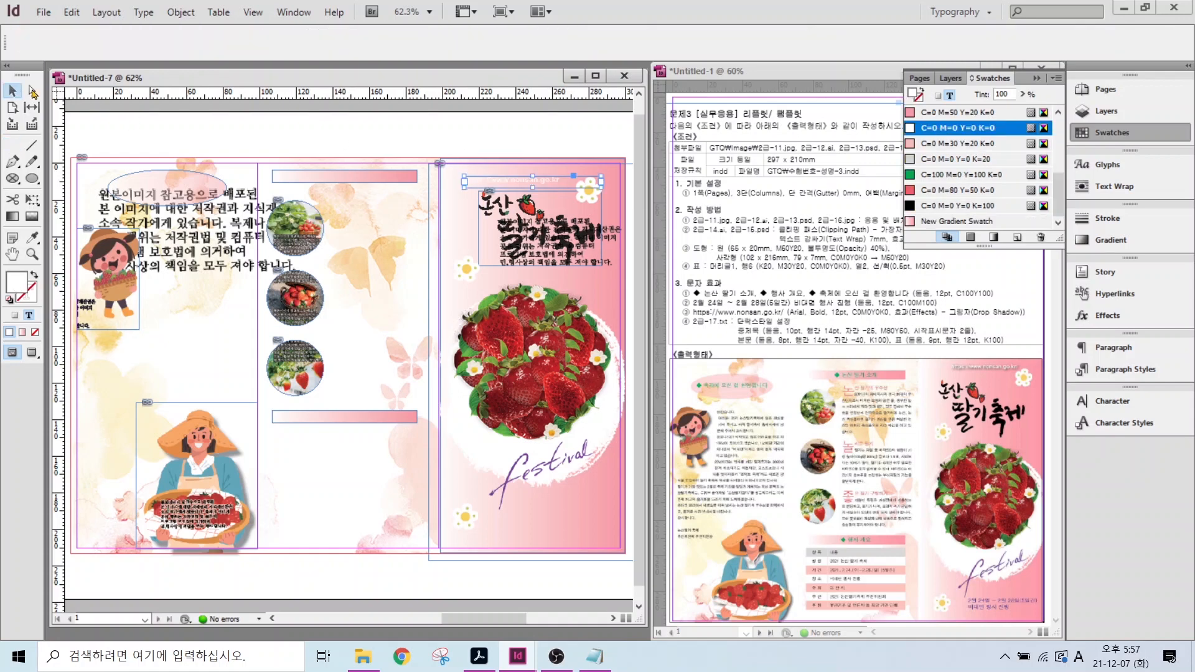
right_click(510, 182)
mouse_move(600, 498)
click(812, 523)
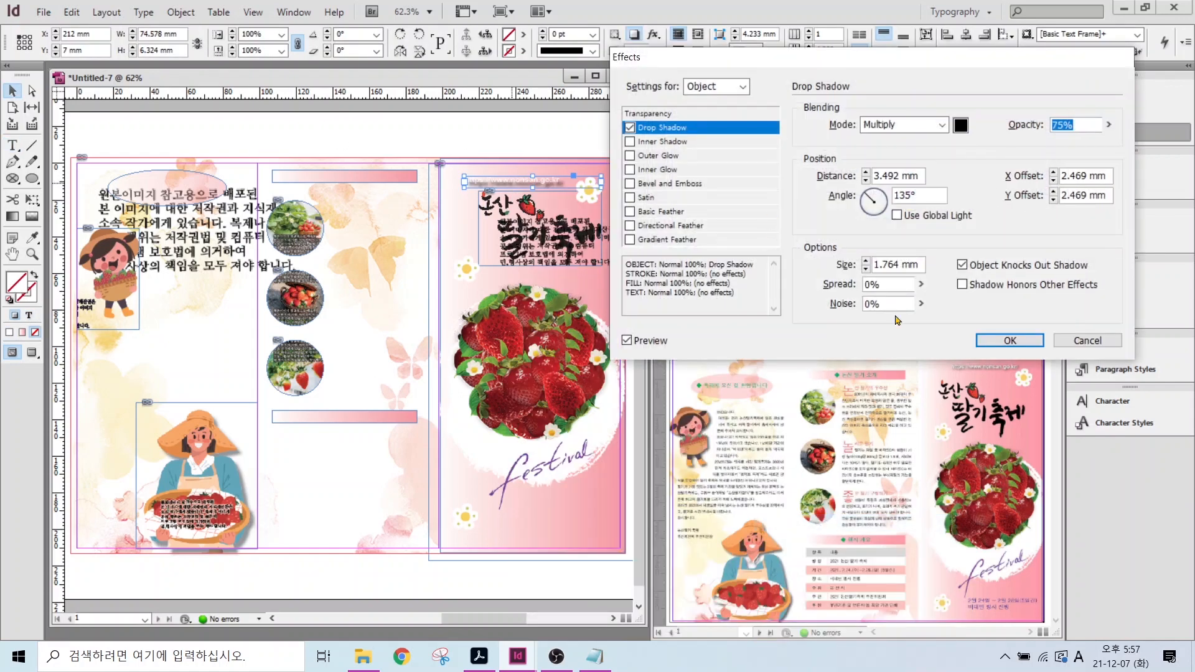
click(1009, 340)
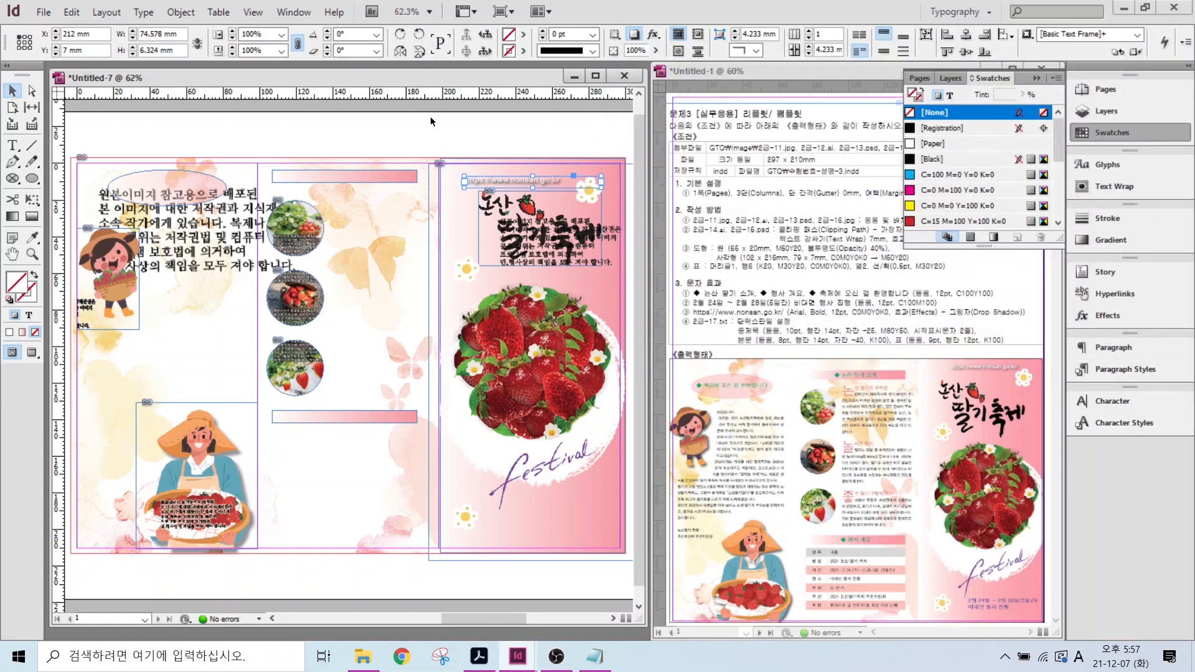
drag(507, 181, 529, 174)
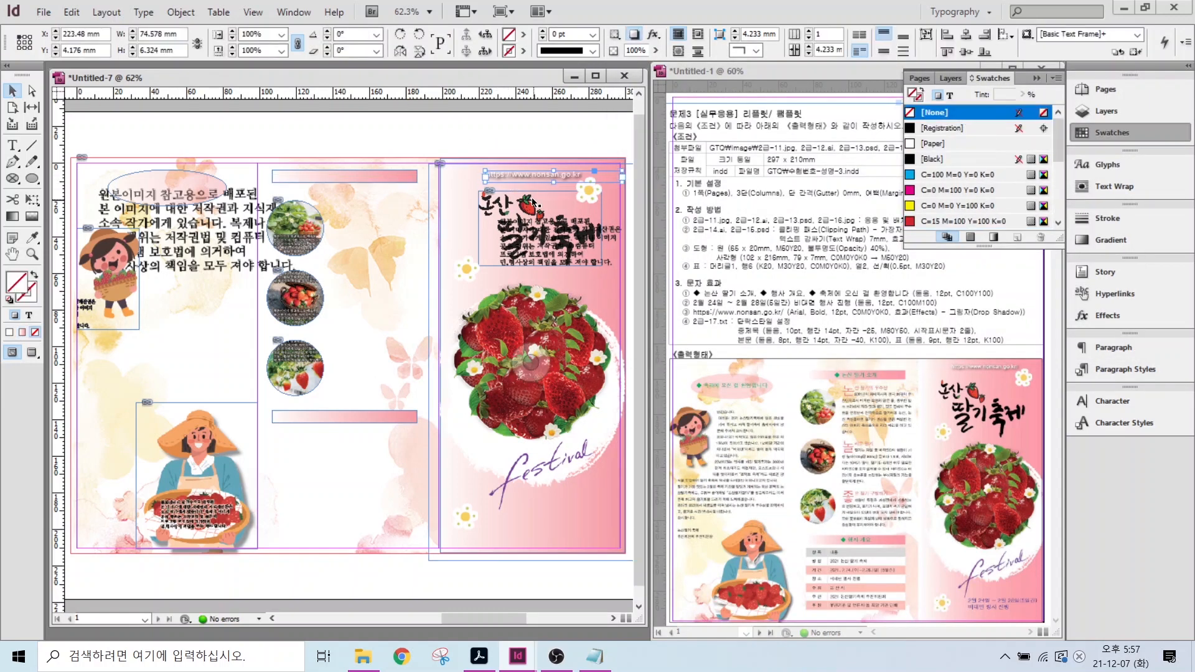
- Enlarge the small Korean text block beside the title
click(512, 243)
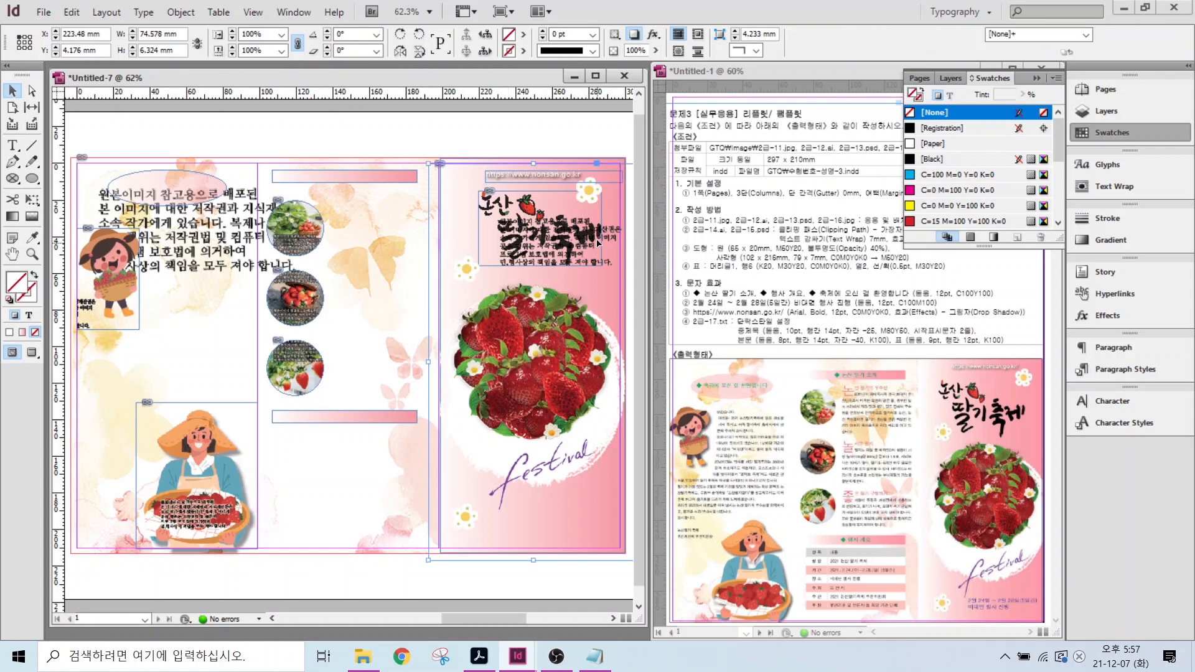
drag(607, 262, 612, 271)
click(462, 131)
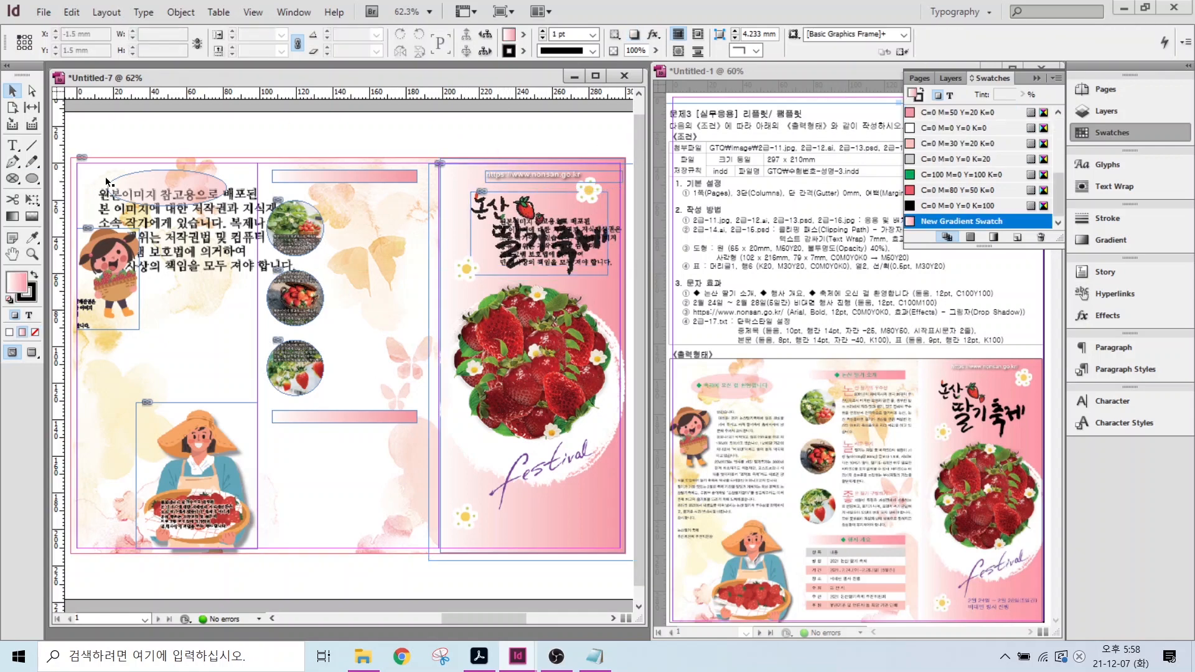
- Add the heading '◆ 축제에 오신 걸 환영합니다' in a text frame above the left column
scroll(272, 186, up, 3)
drag(149, 107, 419, 131)
click(14, 146)
drag(216, 130, 507, 156)
click(1107, 165)
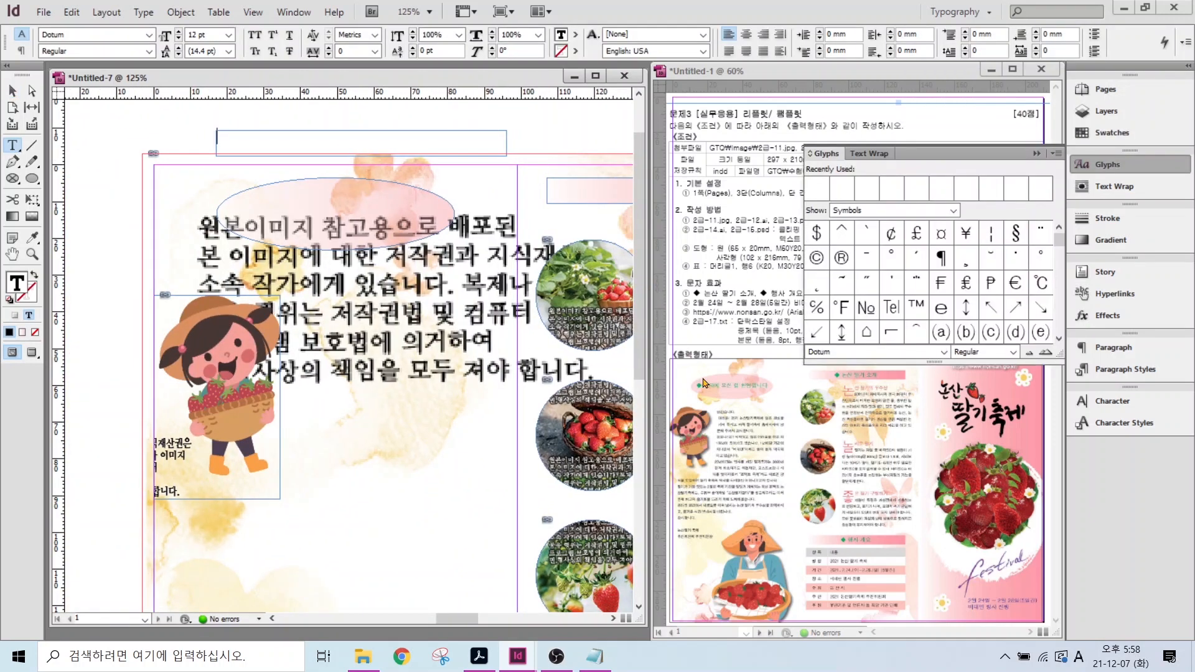
drag(1067, 151, 1159, 178)
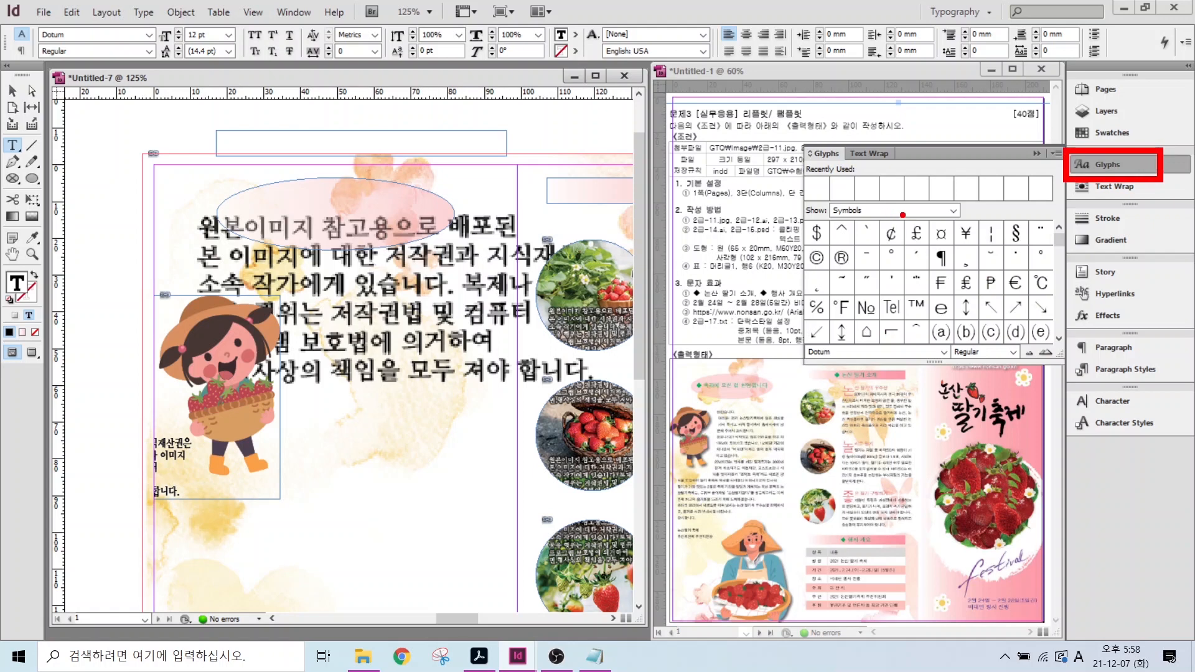
key(Escape)
drag(1058, 239, 1065, 290)
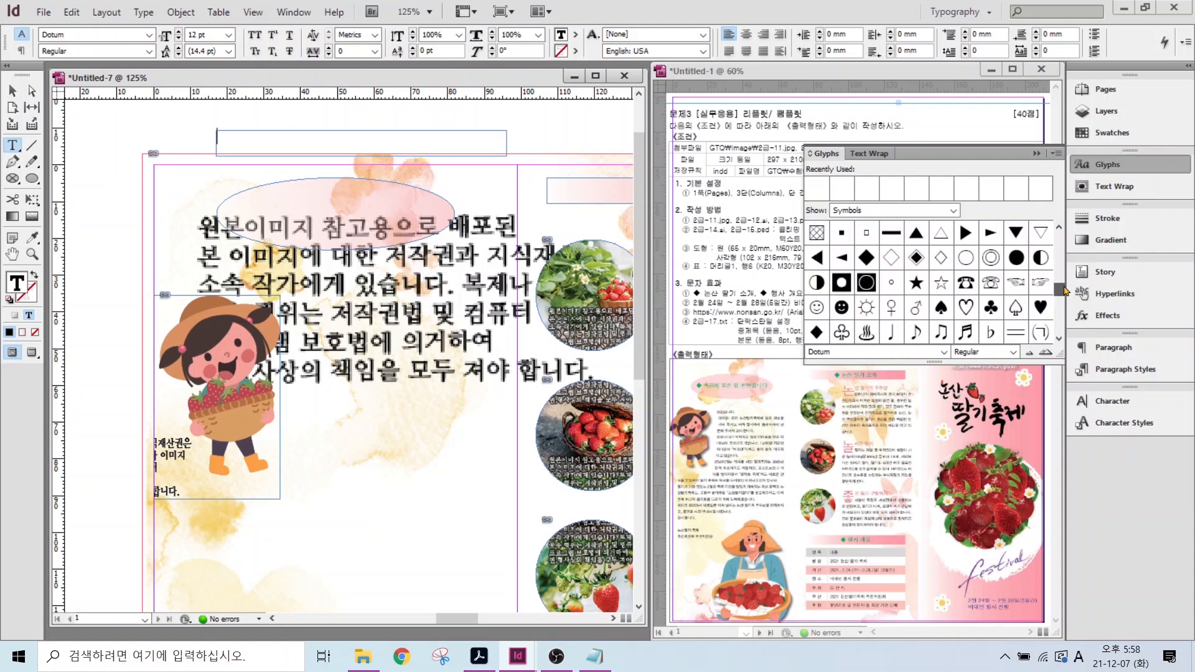
double_click(866, 257)
text(C)
key(BackSpace)
key(Hangul)
text(축제에 오신 걸 환영합니다)
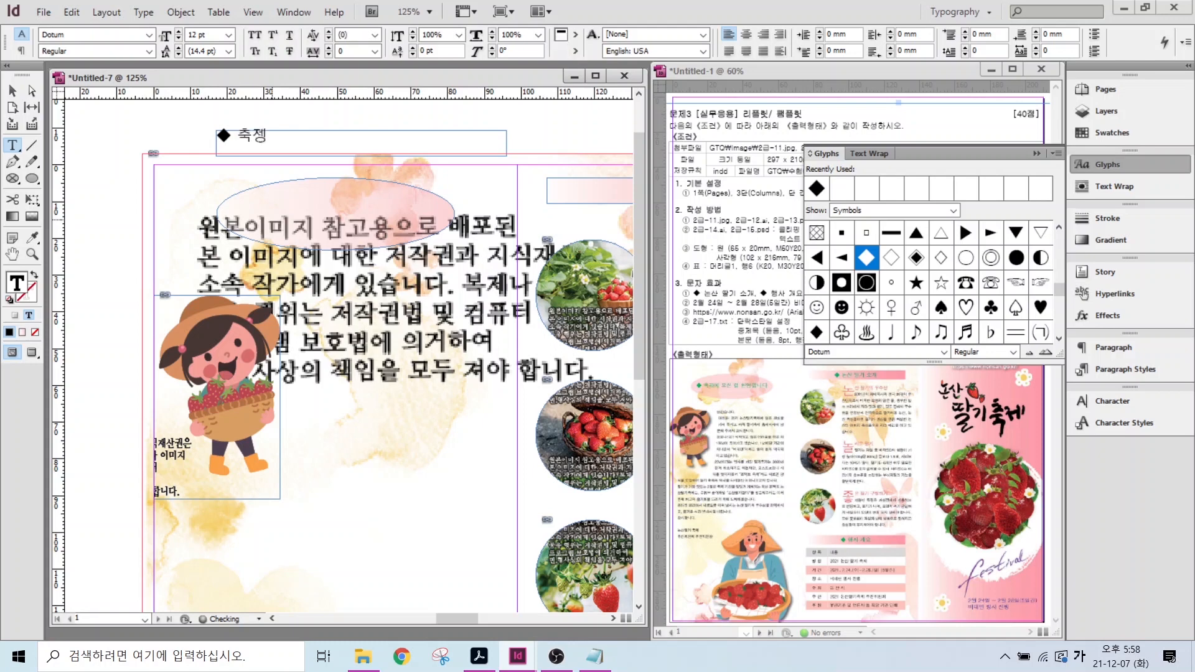
- Colour the heading green with C=75 M=5 Y=100 K=0
triple_click(464, 130)
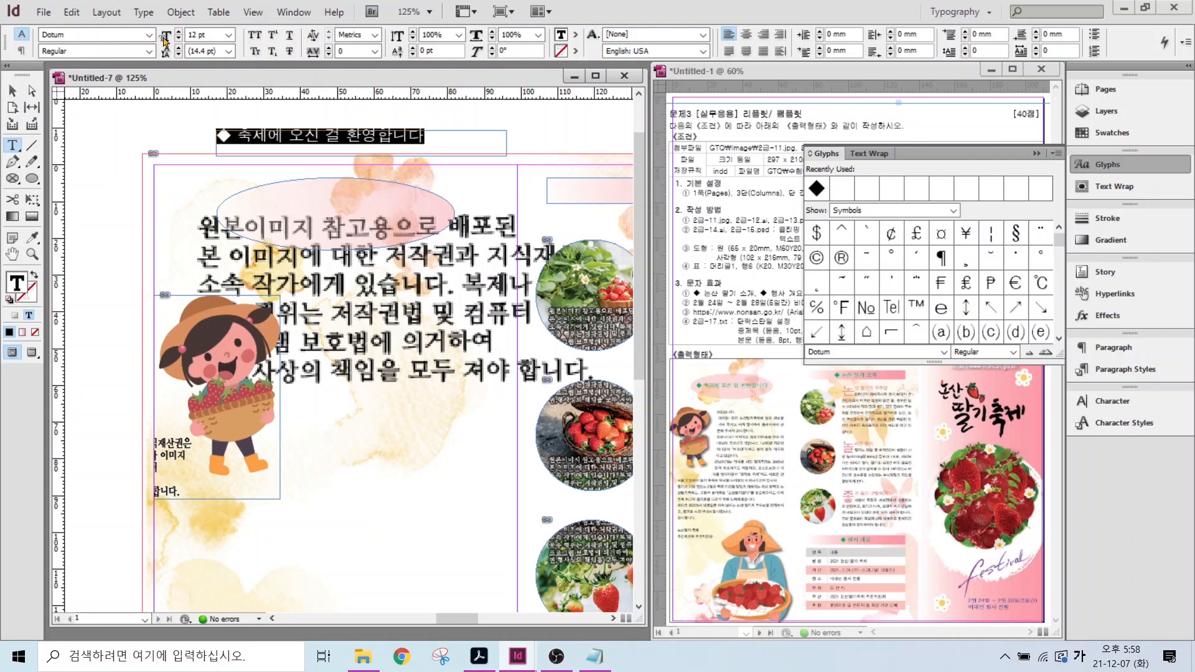
click(1112, 132)
click(944, 193)
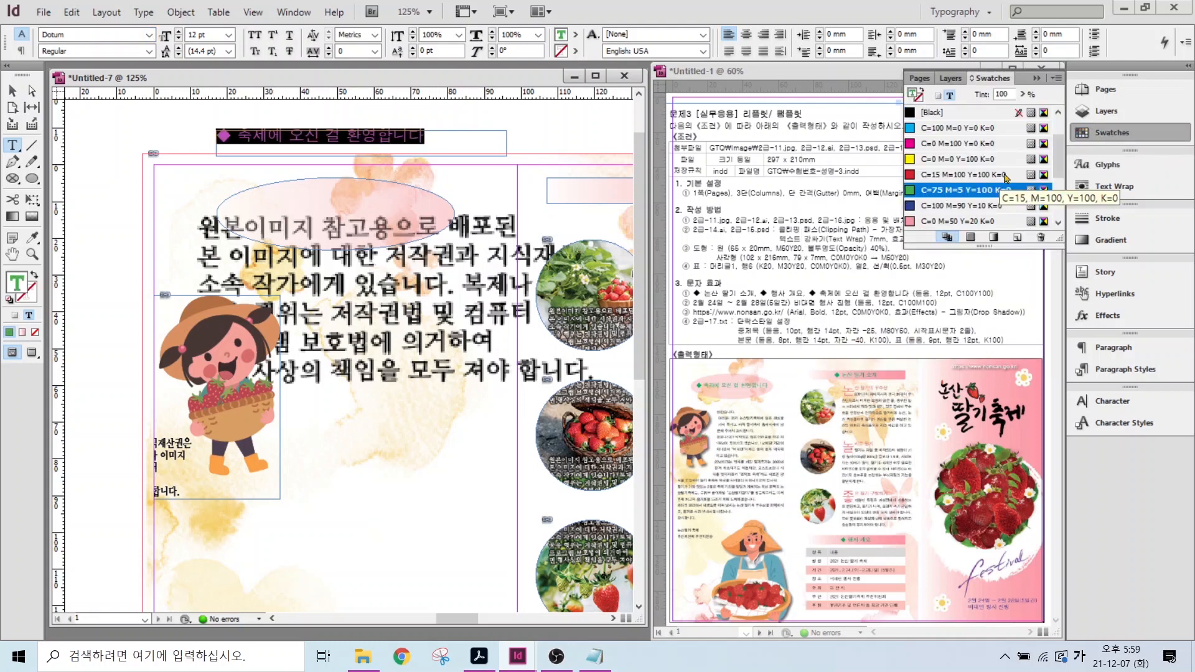
key(Escape)
- Copy the heading onto the middle pink bar and retitle it 논산 딸기 소개
drag(280, 139, 617, 186)
drag(616, 190, 450, 178)
double_click(365, 175)
key(ctrl+a)
text(논산 딸기)
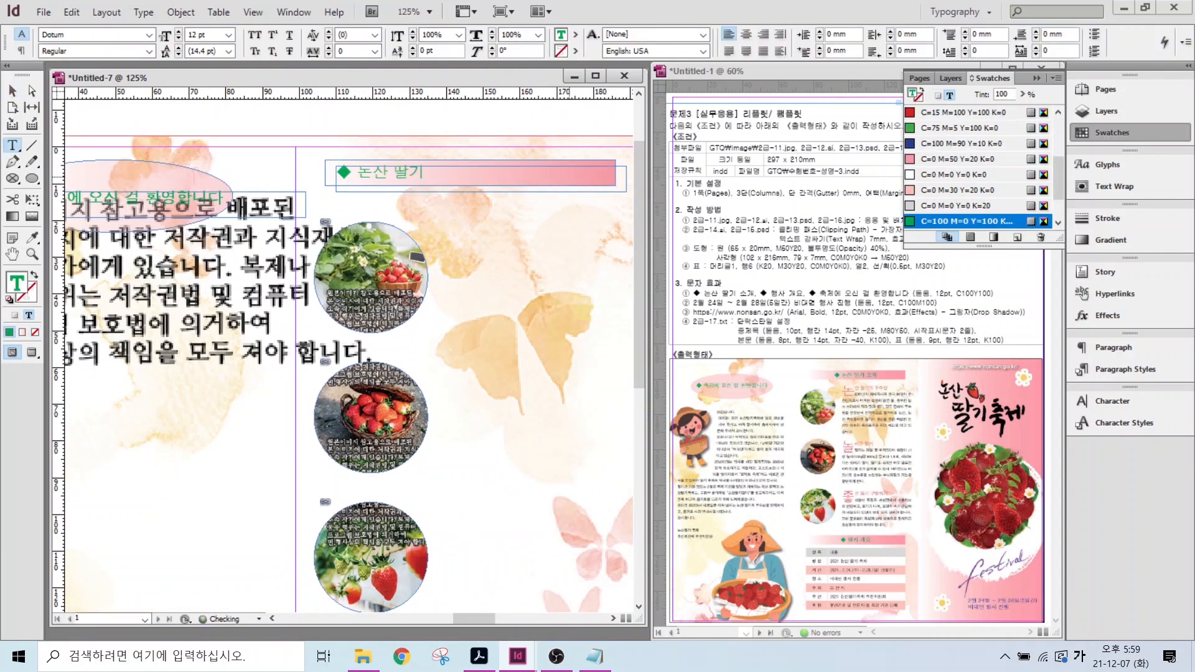
click(10, 92)
key(ctrl+minus)
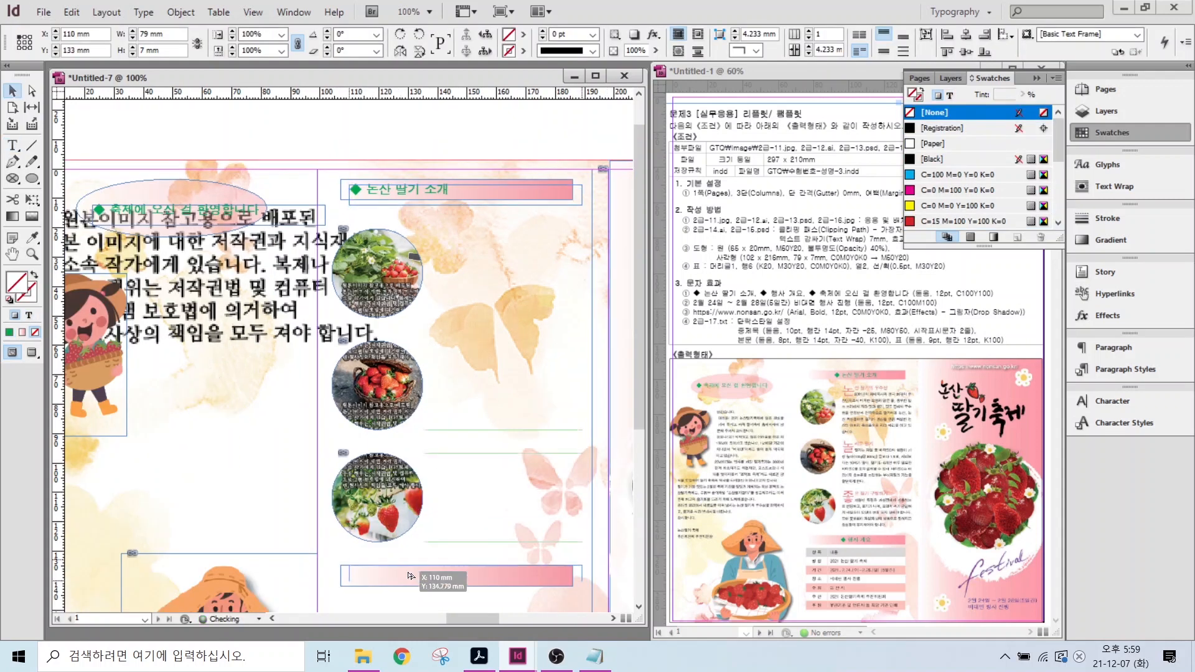
- Copy the heading onto the lower pink bar and retitle it 행사 개요
click(401, 580)
double_click(368, 576)
alt+drag(401, 580, 450, 576)
text(행사 개요)
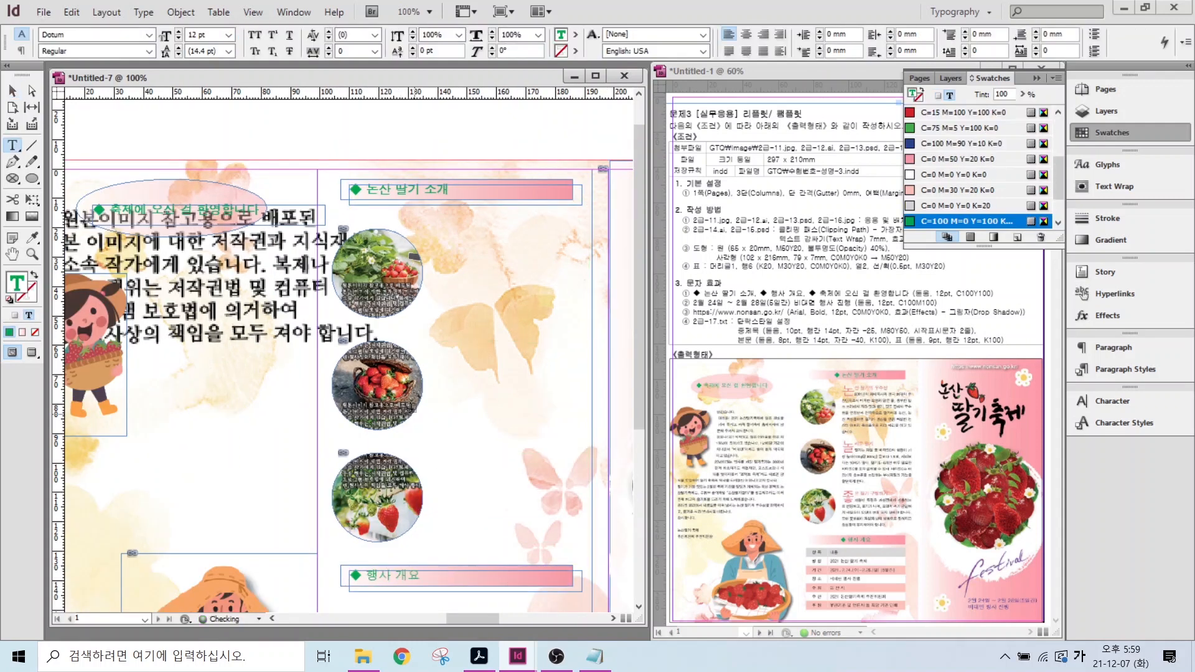
click(12, 92)
click(174, 136)
- Clip the girl illustration with a Detect Edges clipping path
drag(138, 371, 289, 346)
click(227, 331)
click(1114, 186)
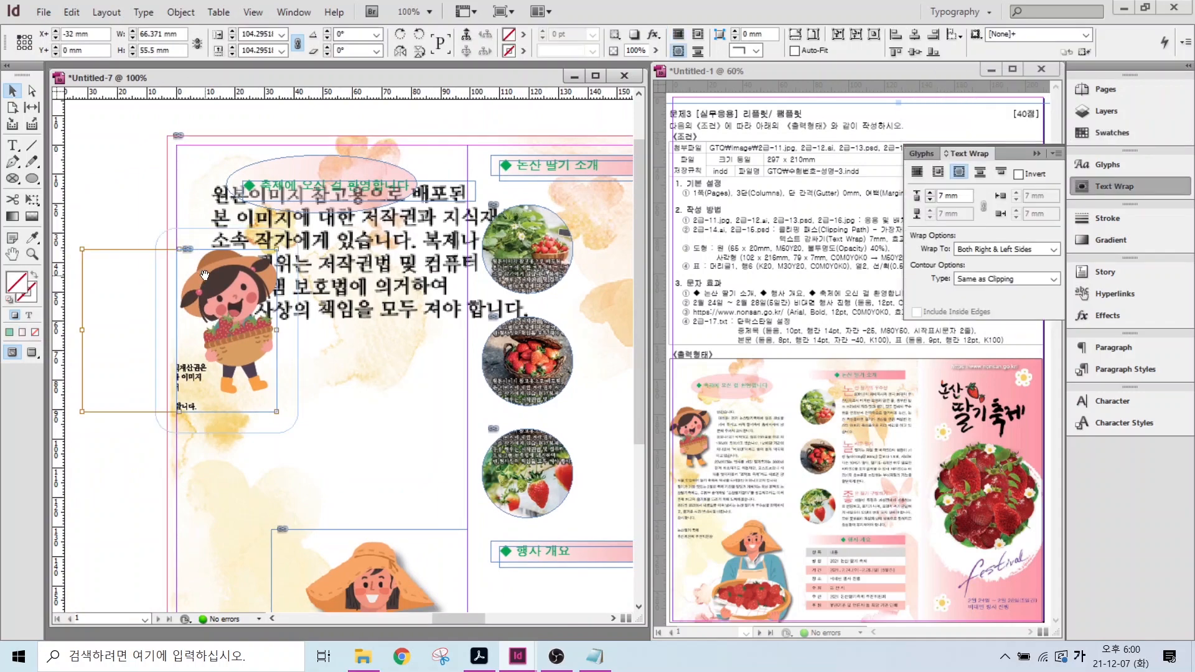
click(175, 13)
mouse_move(238, 405)
click(436, 405)
click(553, 315)
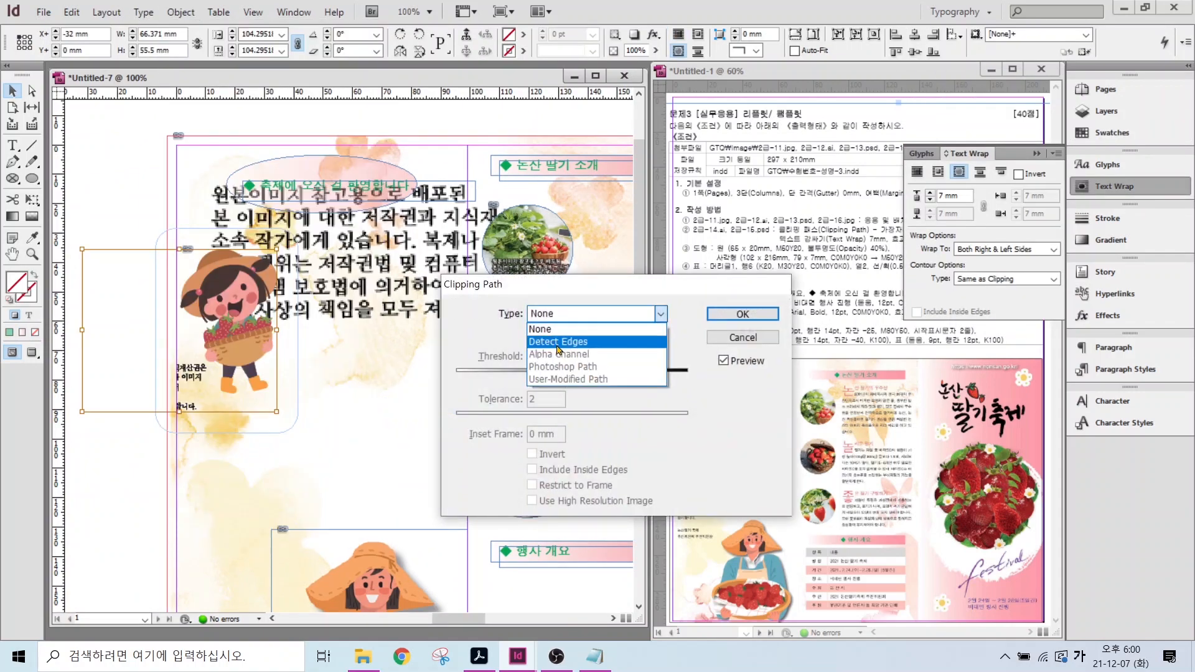
click(552, 342)
key(Return)
click(359, 405)
drag(360, 405, 362, 336)
click(1114, 186)
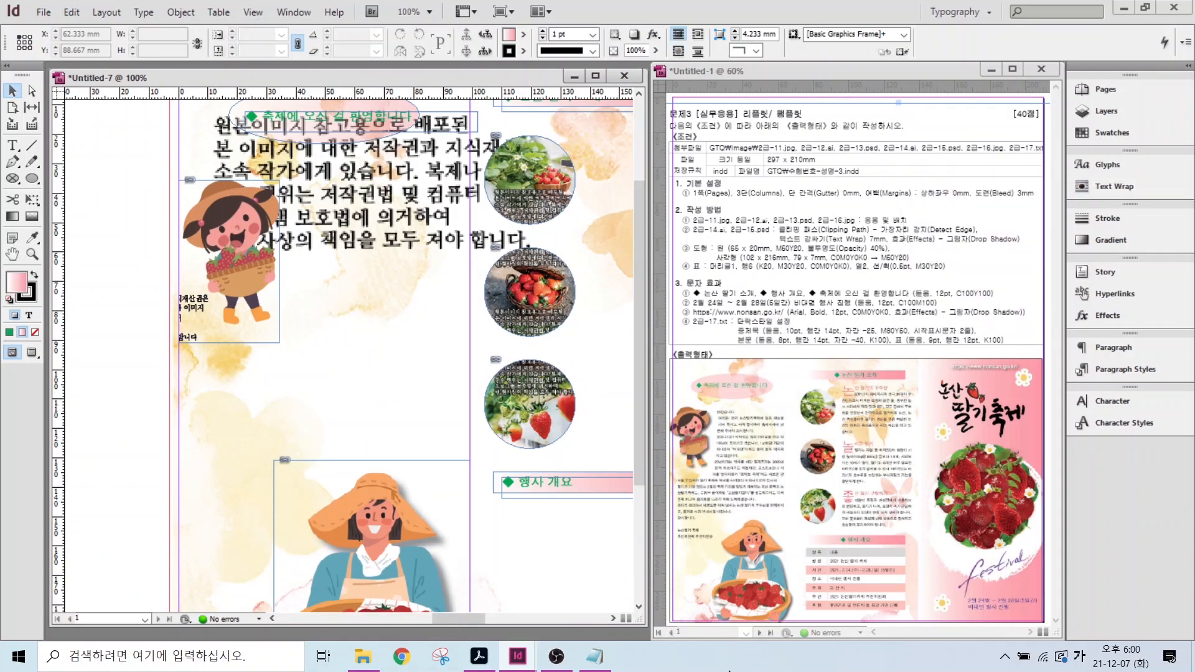
- Copy the greeting paragraphs from 2급-17.txt into a new text frame in the left column
mouse_move(595, 666)
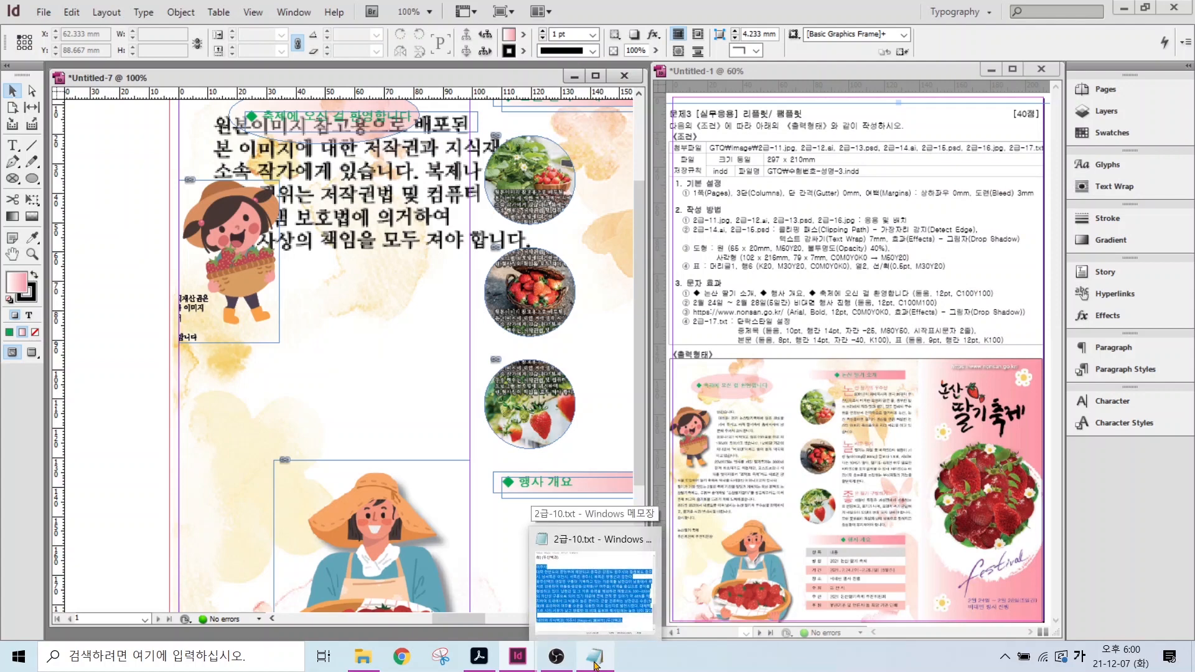
click(596, 666)
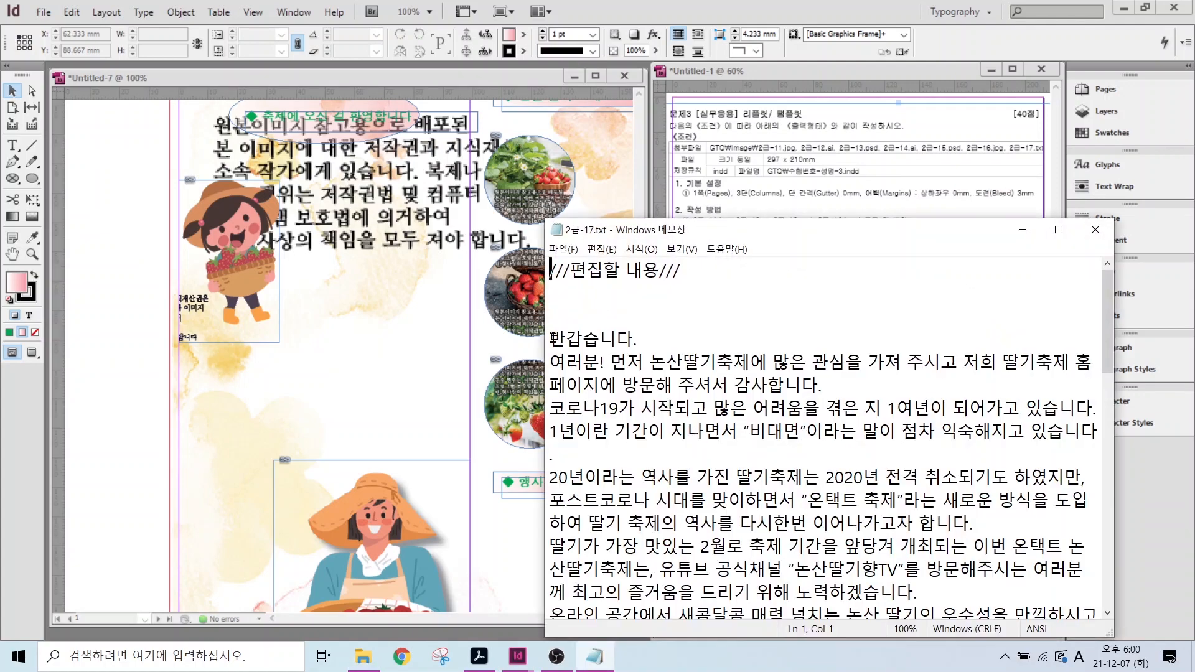
drag(549, 338, 724, 592)
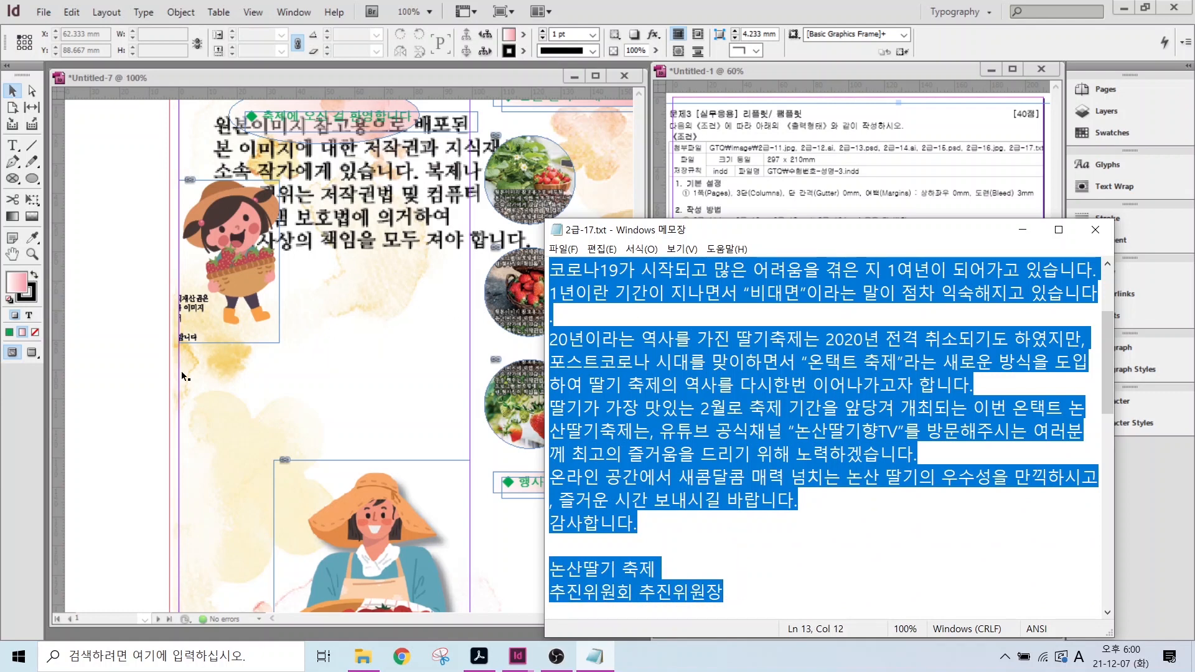
click(12, 148)
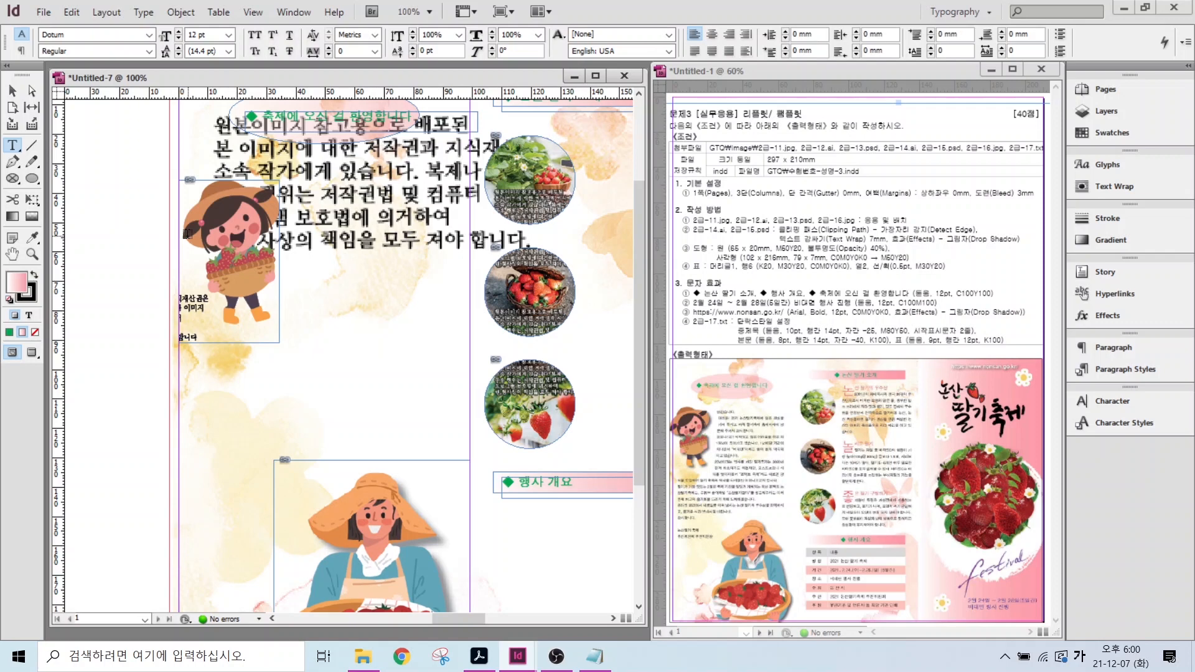
drag(188, 235, 474, 505)
key(ctrl+v)
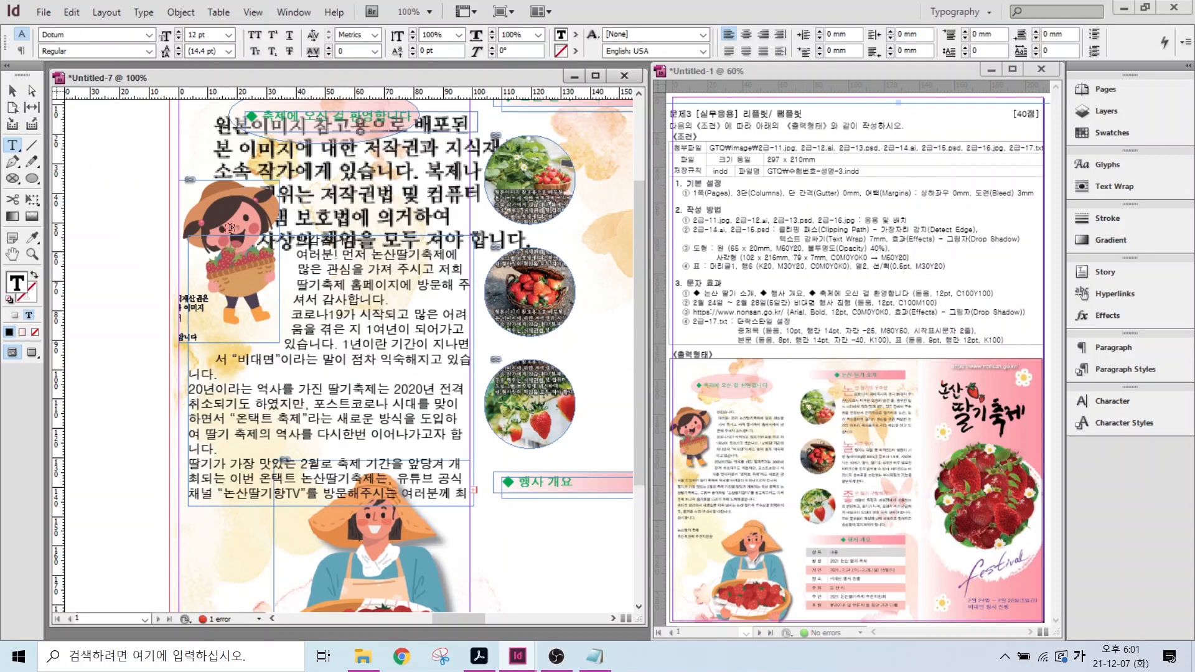
- Apply the 본문 style to the greeting and narrow its frame to 91 mm
click(13, 92)
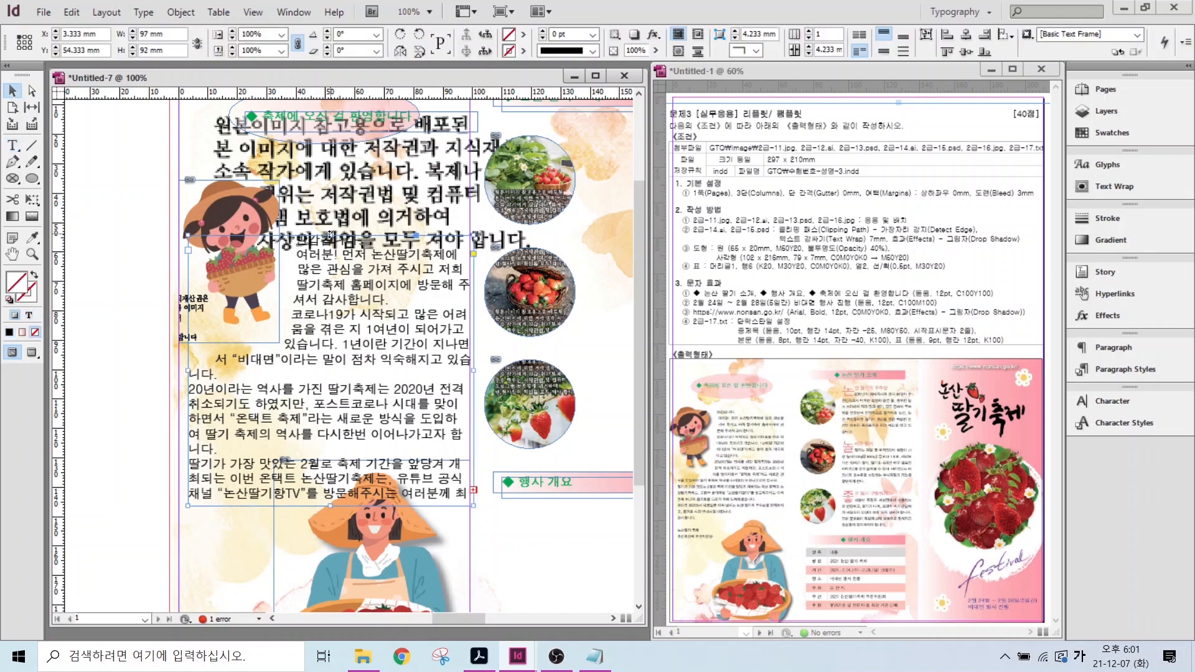
click(1106, 371)
click(949, 400)
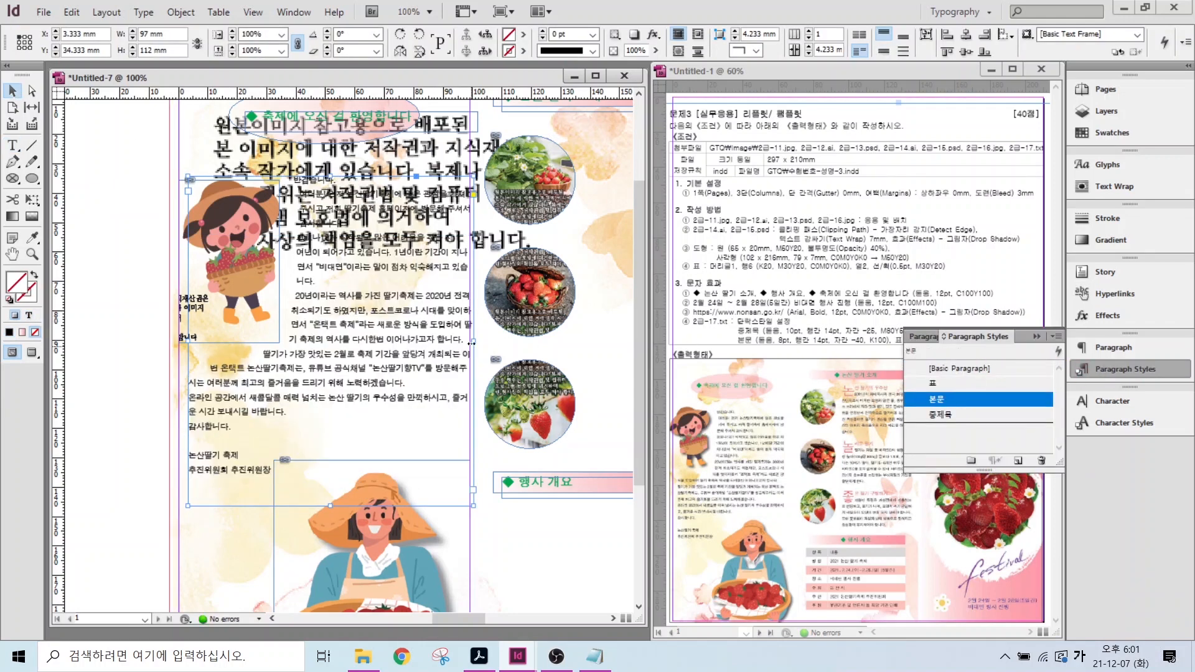
drag(473, 341, 455, 340)
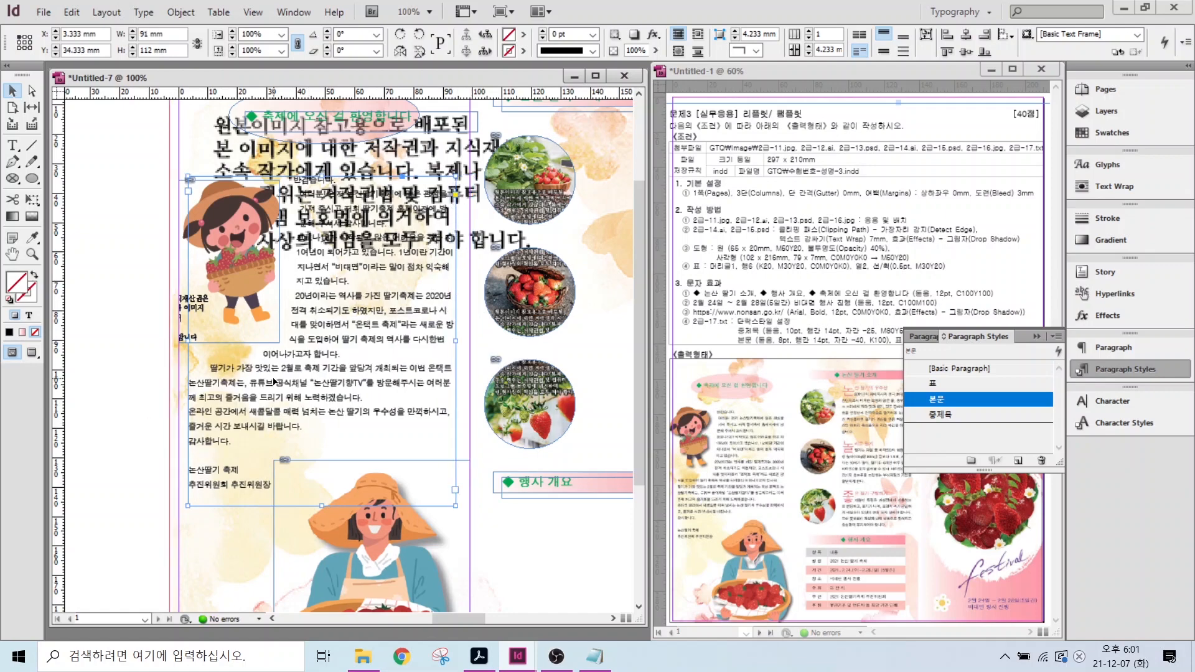
key(ctrl+shift+a)
scroll(386, 308, down, 1)
drag(167, 353, 85, 340)
scroll(473, 193, up, 2)
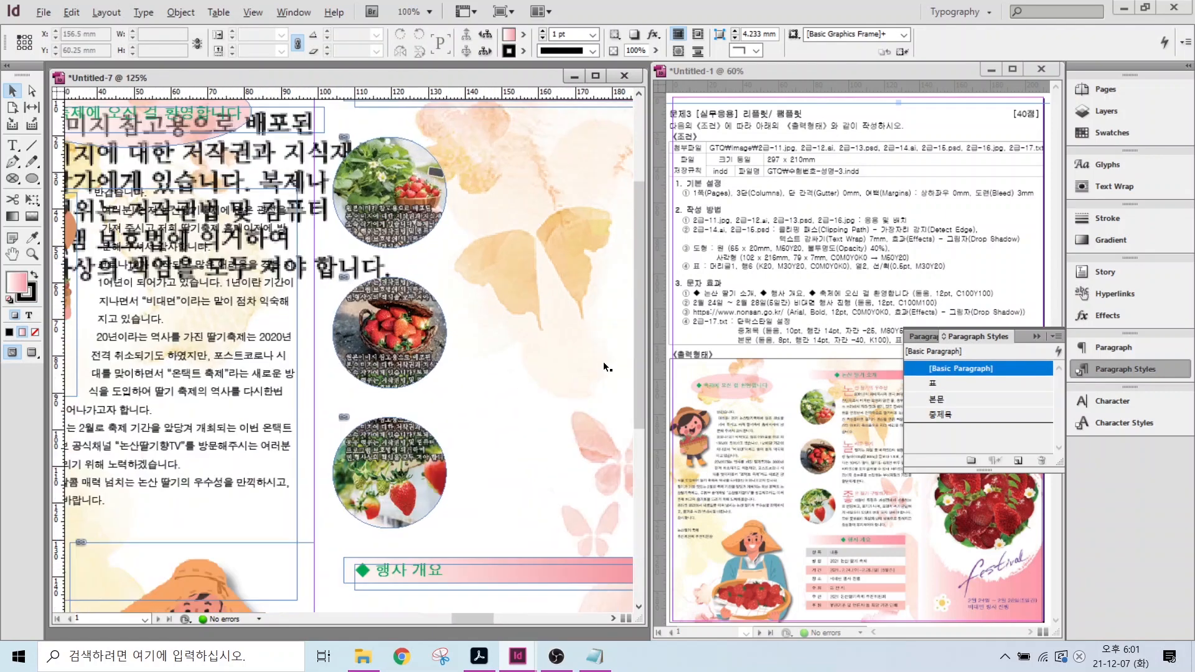
- Paste the strawberry text from the source file into a new frame beside the round photos
click(595, 657)
scroll(822, 435, down, 5)
drag(549, 427, 1008, 496)
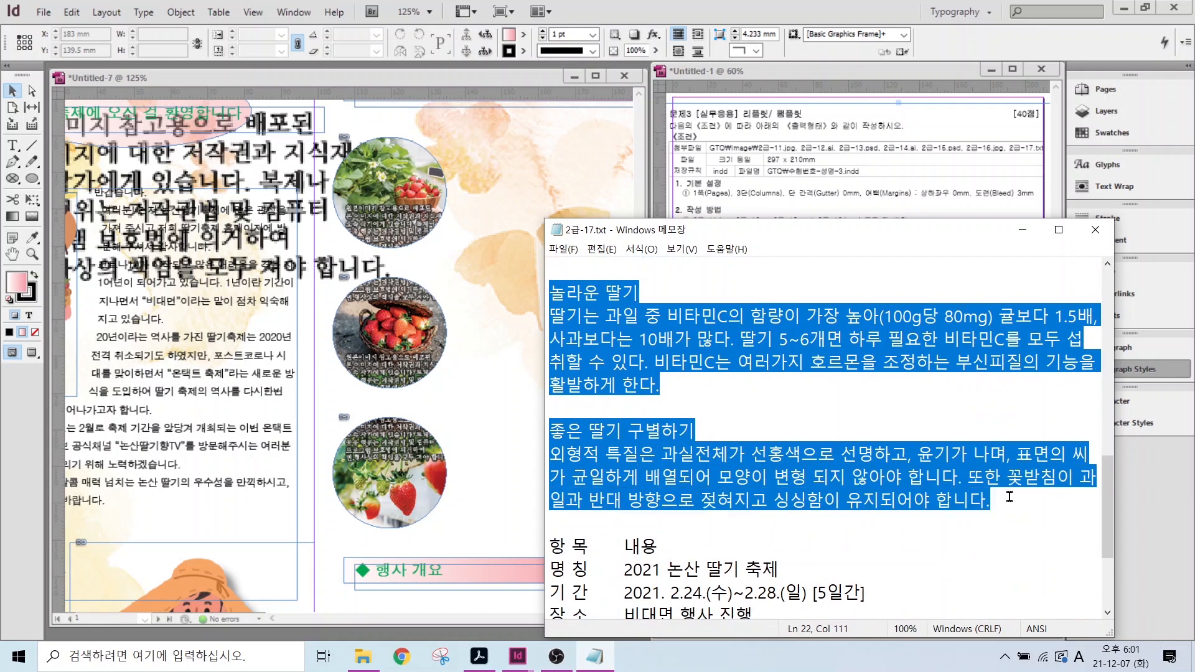
click(428, 135)
scroll(428, 136, right, 3)
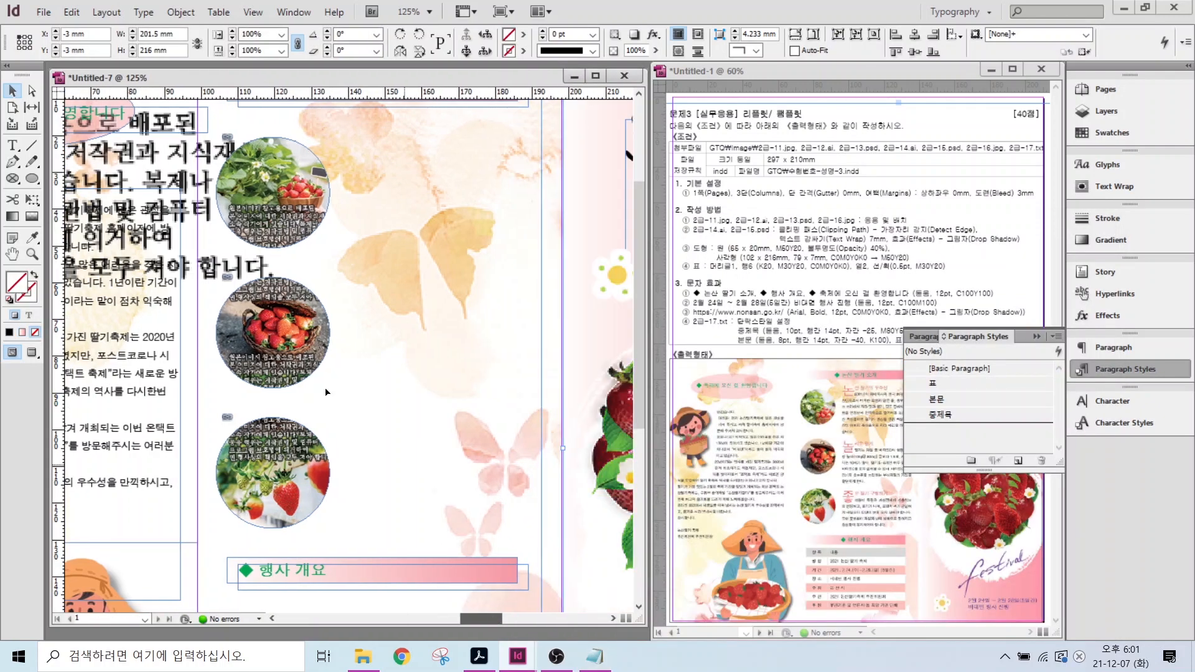
key(t)
drag(372, 193, 416, 266)
key(ctrl+v)
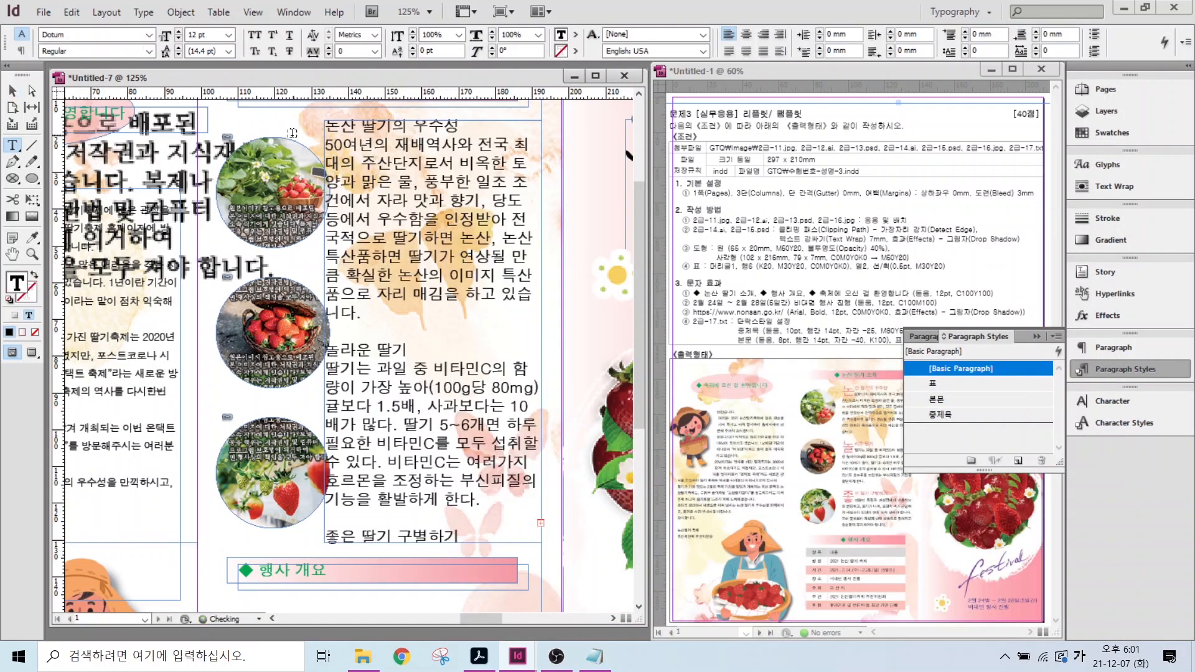
- Style all the text 본문, then make the three headings, including 놀라운 딸기 and 좋은 딸기 구별하기, 중제목
key(ctrl+a)
click(940, 399)
click(380, 128)
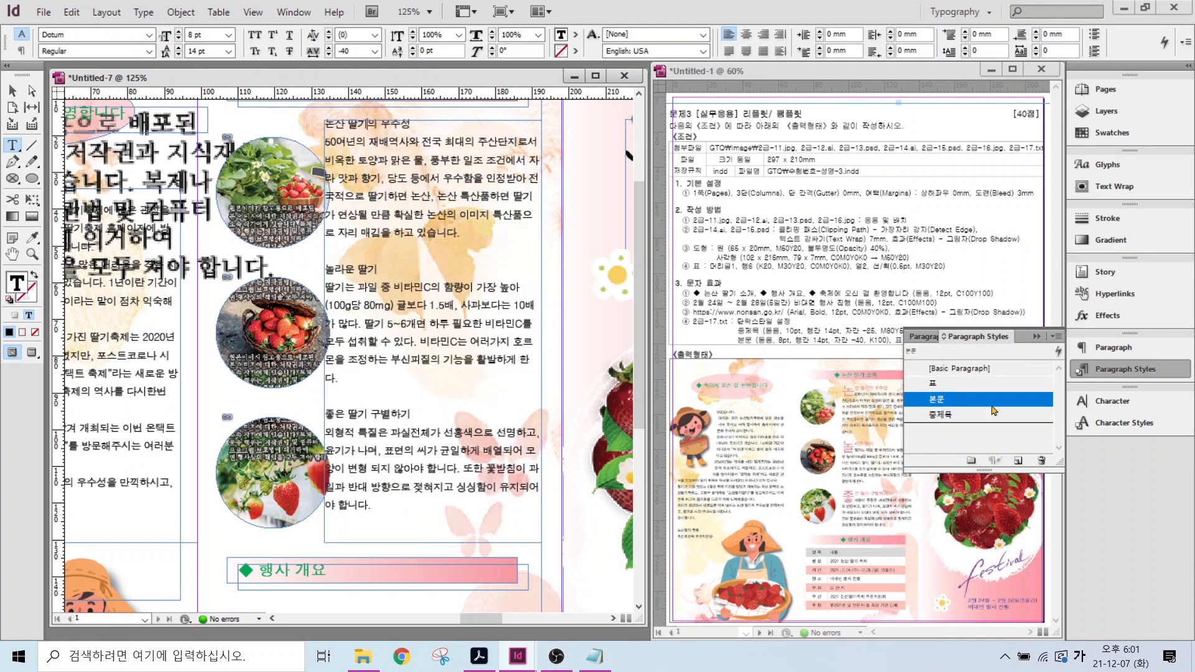
click(954, 415)
click(352, 272)
click(954, 415)
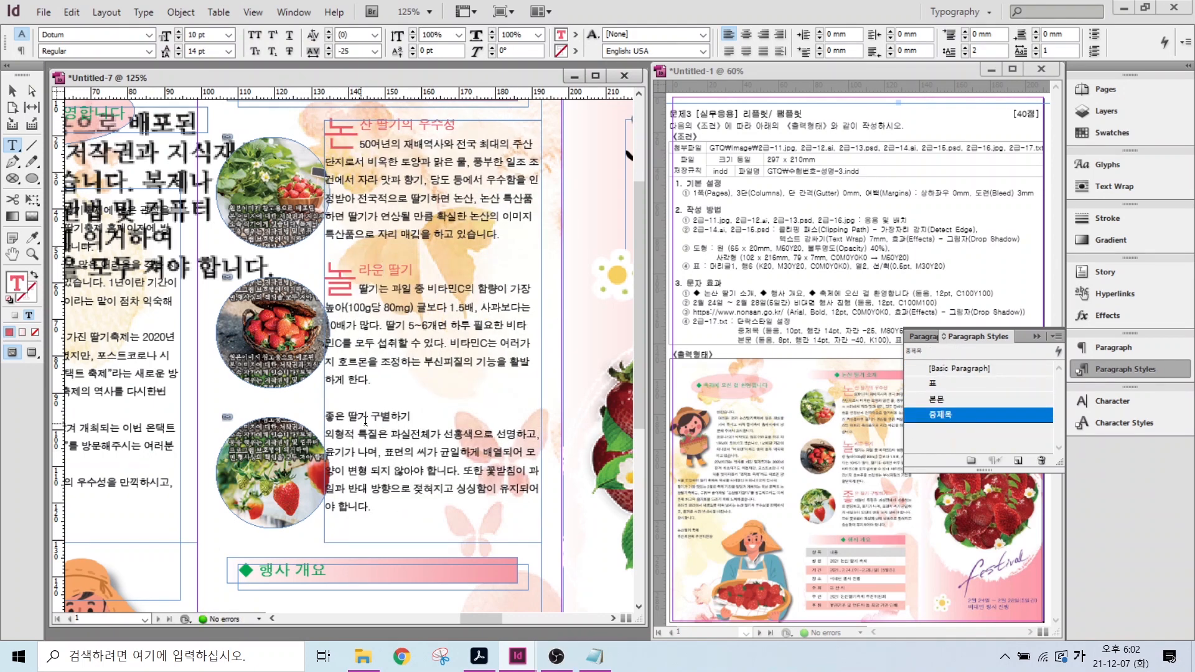
click(398, 415)
click(954, 414)
- Move the strawberry text frame slightly down and narrow it from the left
click(12, 91)
drag(438, 203, 437, 218)
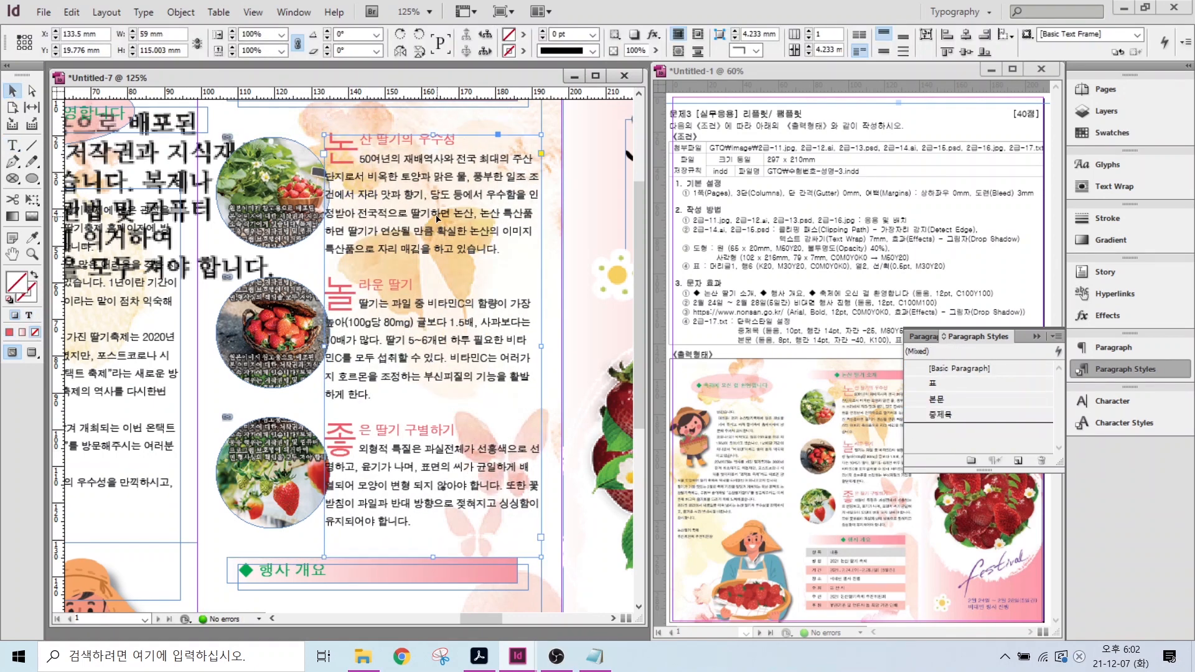
drag(325, 346, 420, 361)
scroll(420, 509, down, 4)
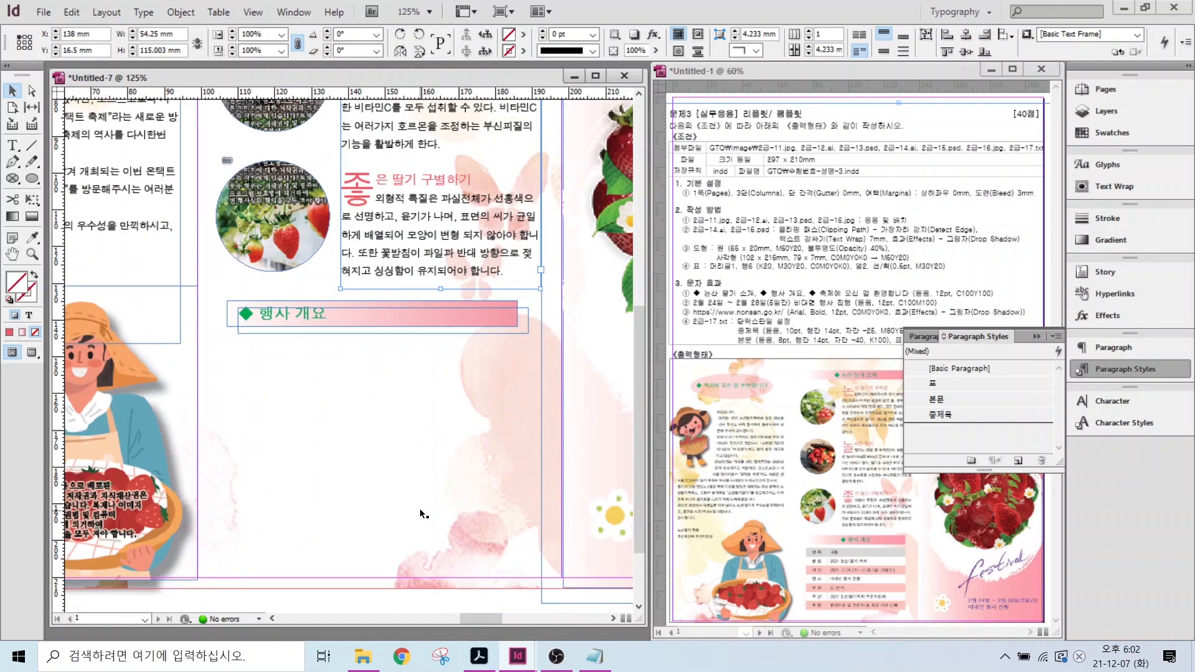
- Comma-separate the event overview labels in Notepad, copy the seven lines, and draw a frame below ◆ 행사 개요
click(594, 655)
scroll(580, 443, down, 2)
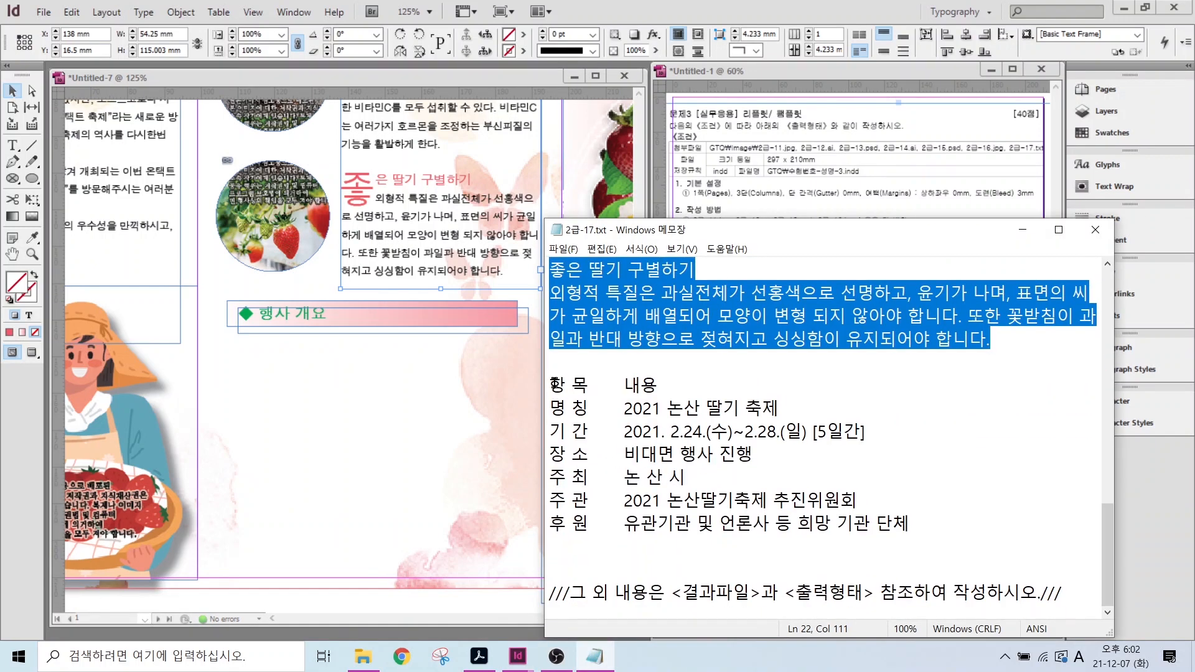
click(593, 384)
drag(588, 385, 622, 500)
key(Delete)
text(,)
text(,,,,)
drag(588, 523, 622, 523)
text(,)
click(611, 386)
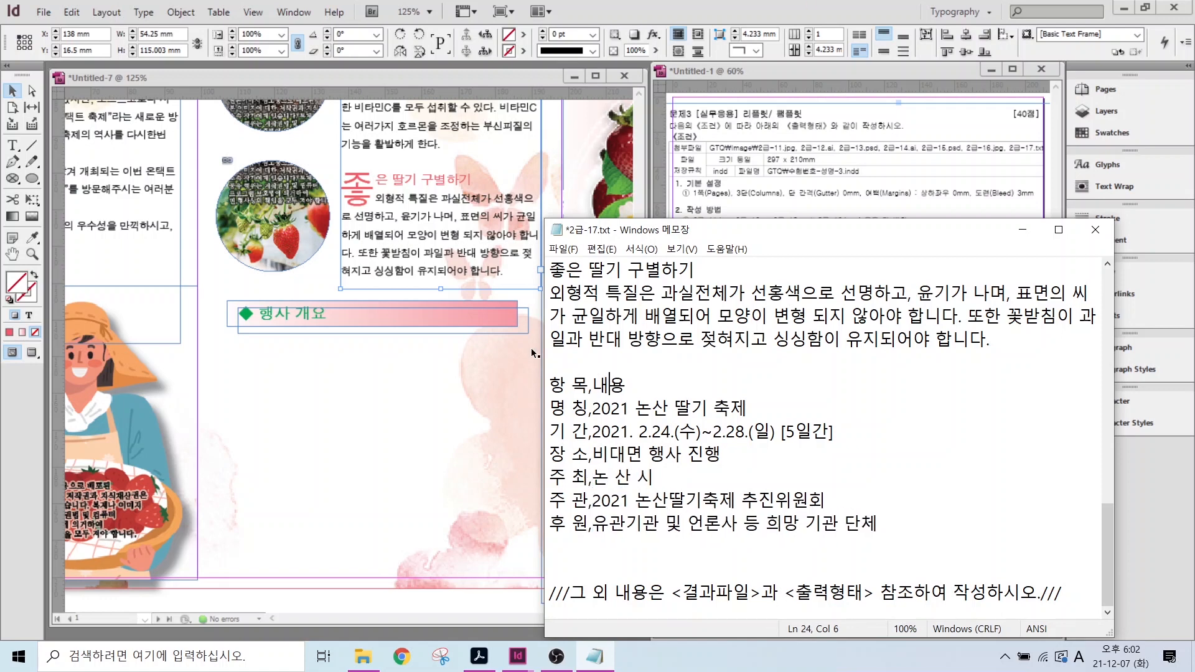
drag(550, 389, 923, 527)
key(ctrl+c)
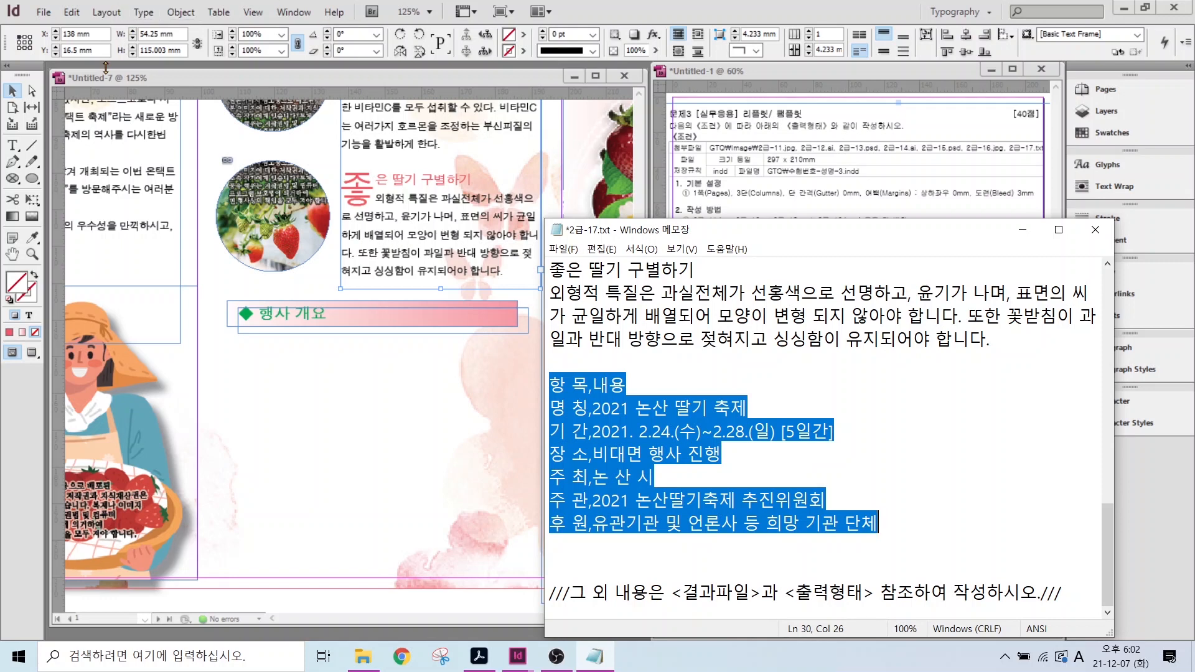
click(12, 145)
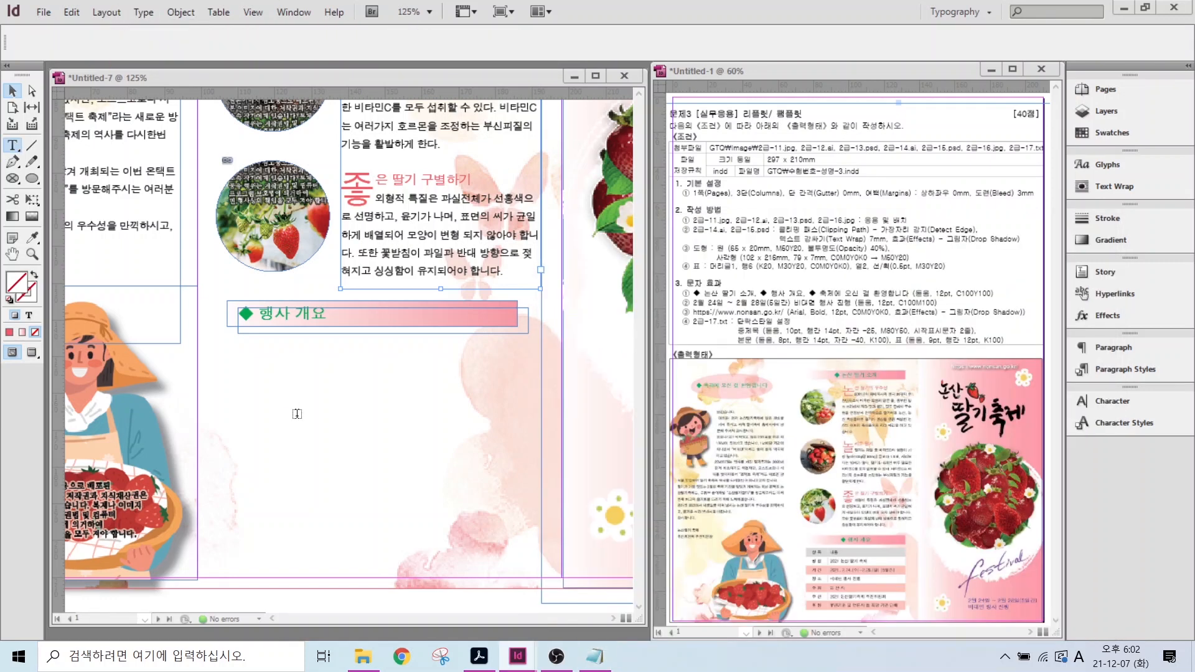
drag(219, 352, 525, 552)
- Paste the seven overview lines, convert them to a comma-separated table, then narrow the label column and widen the table
key(ctrl+v)
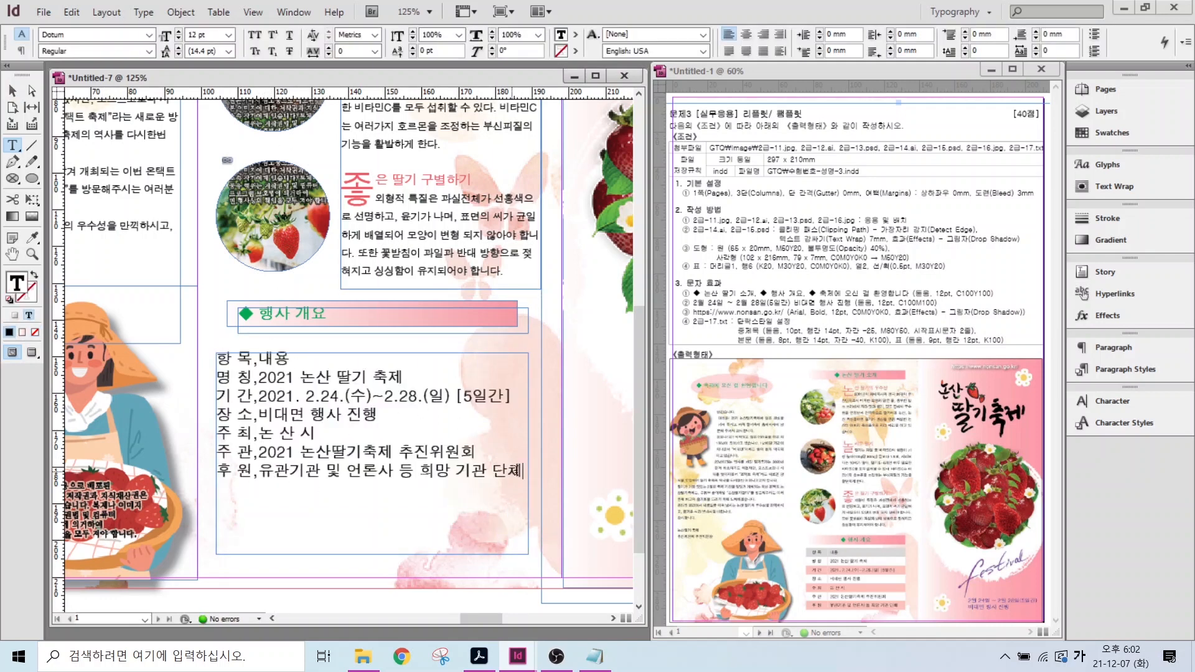
drag(526, 477, 196, 366)
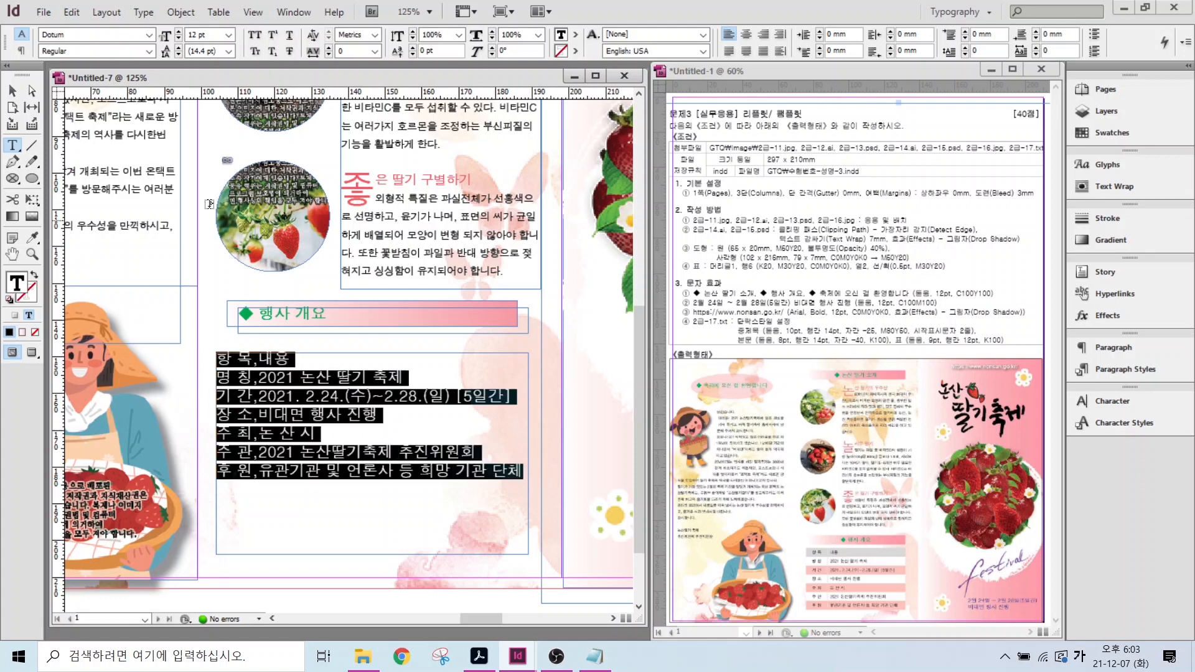
click(218, 12)
click(218, 13)
click(219, 13)
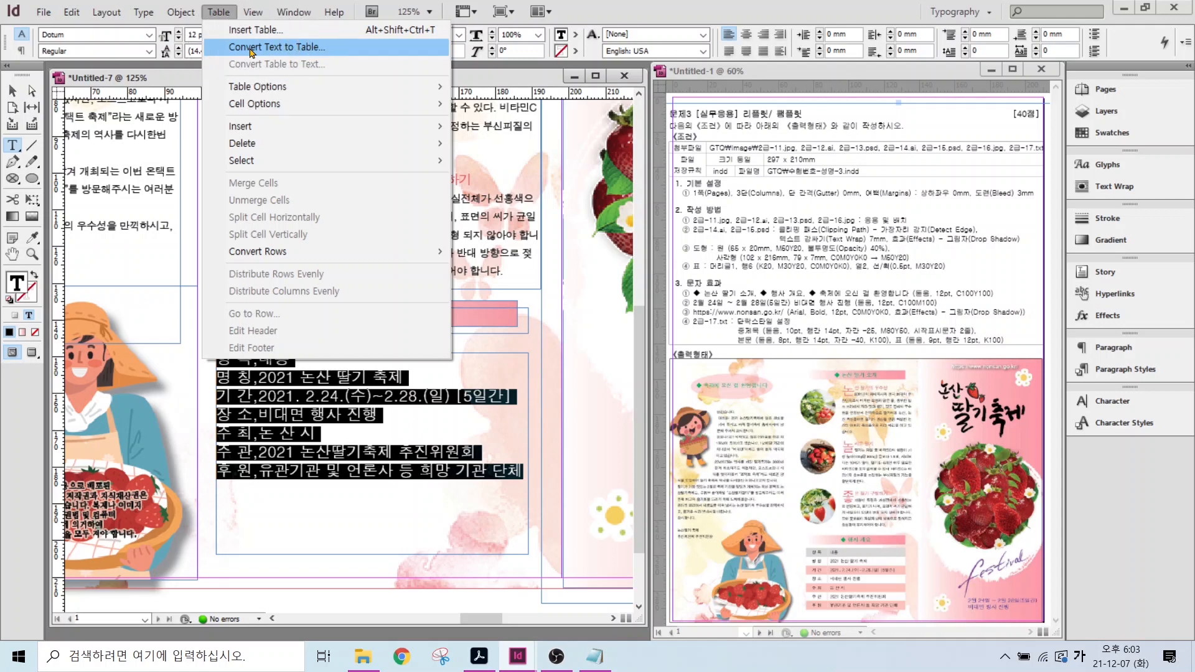
click(252, 49)
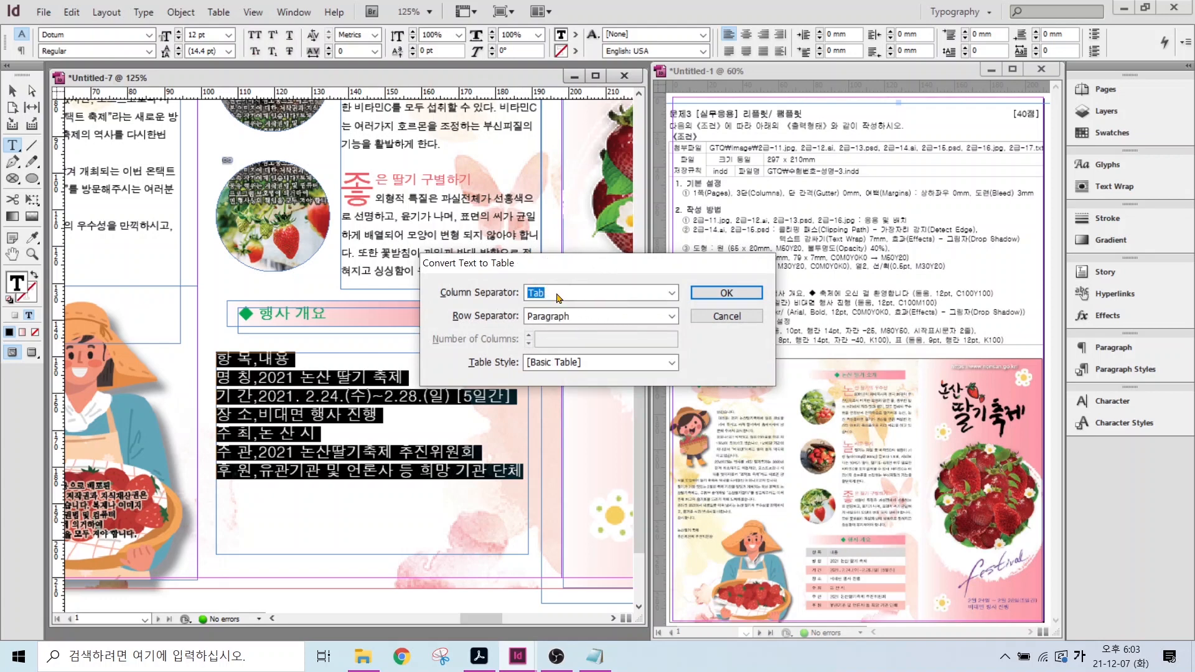
click(558, 297)
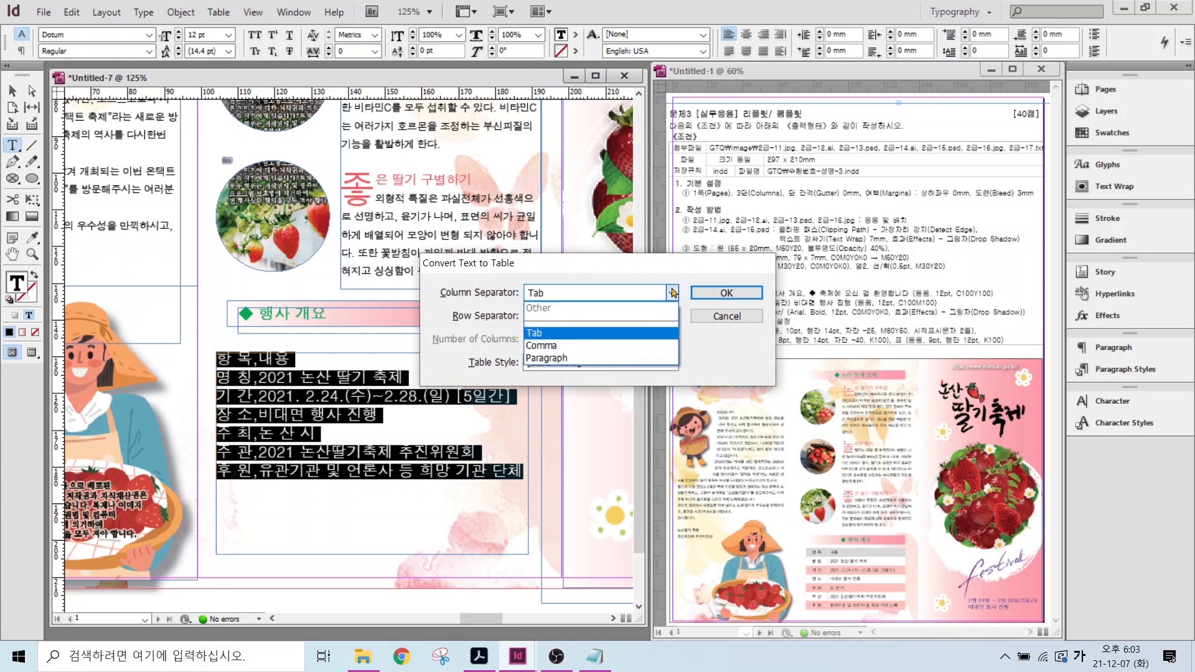
click(540, 346)
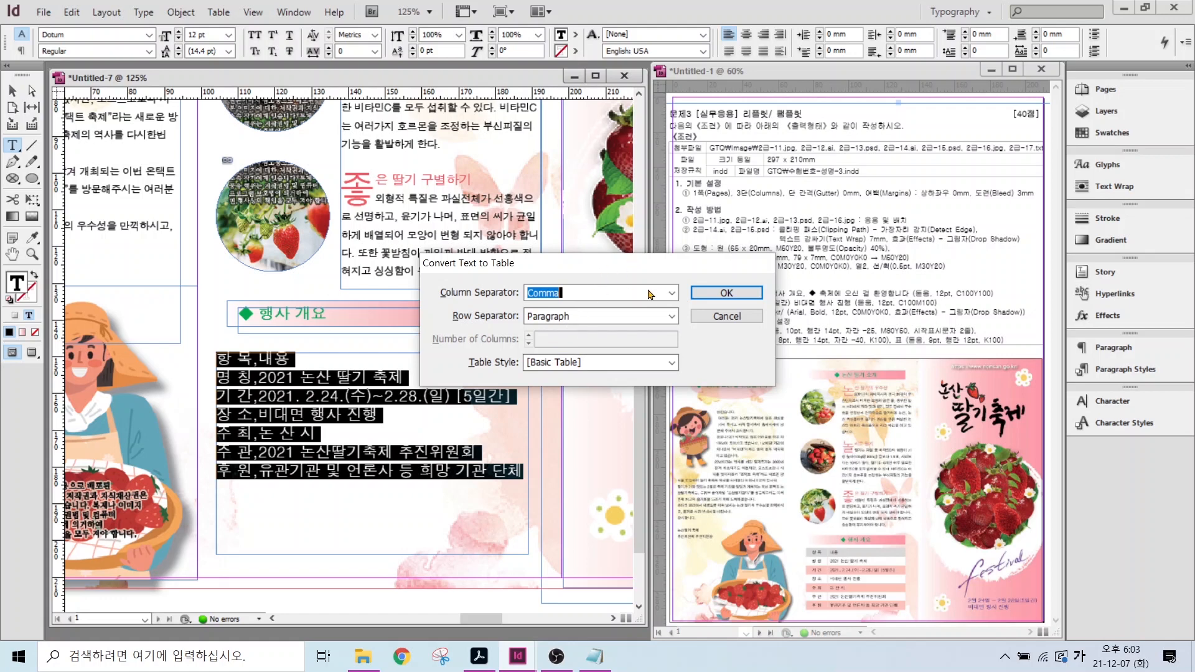
click(720, 297)
drag(374, 386, 280, 386)
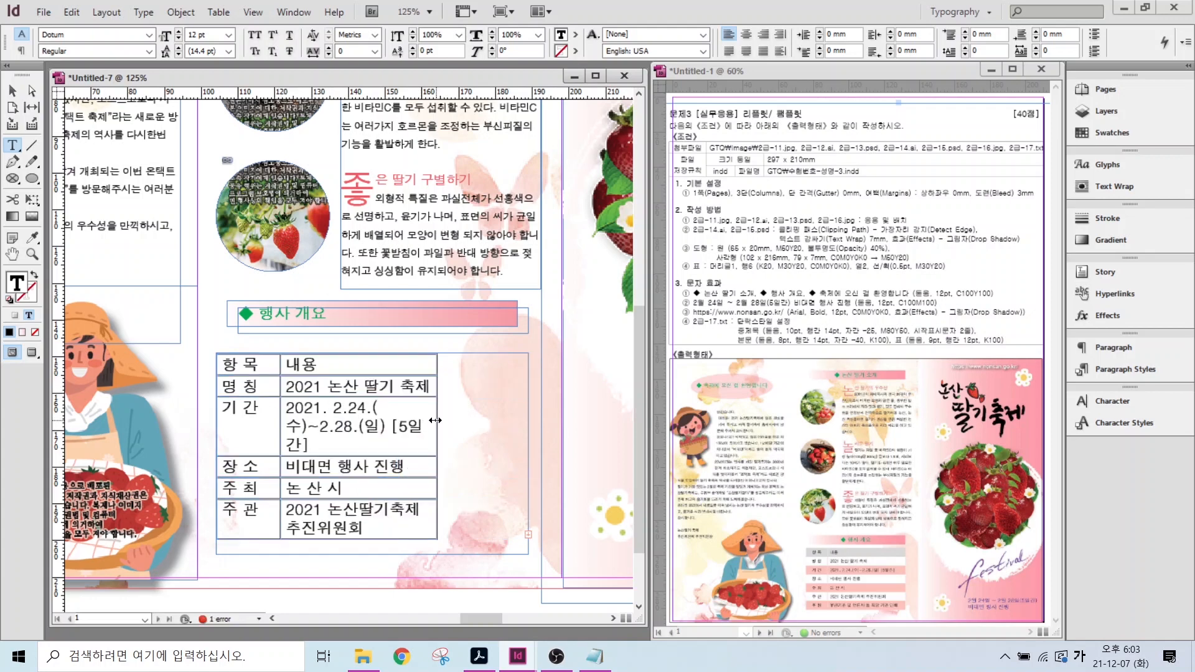
drag(435, 420, 517, 420)
- Apply the 표 paragraph style to all the table cells
drag(513, 495, 248, 529)
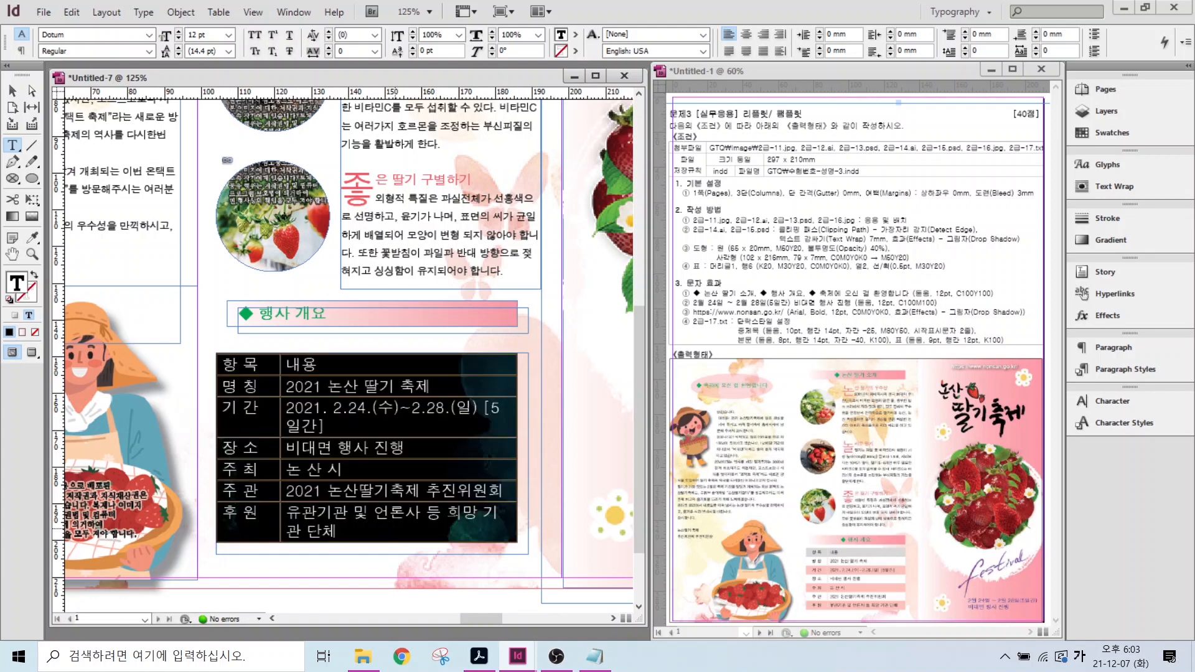
click(1101, 371)
click(966, 386)
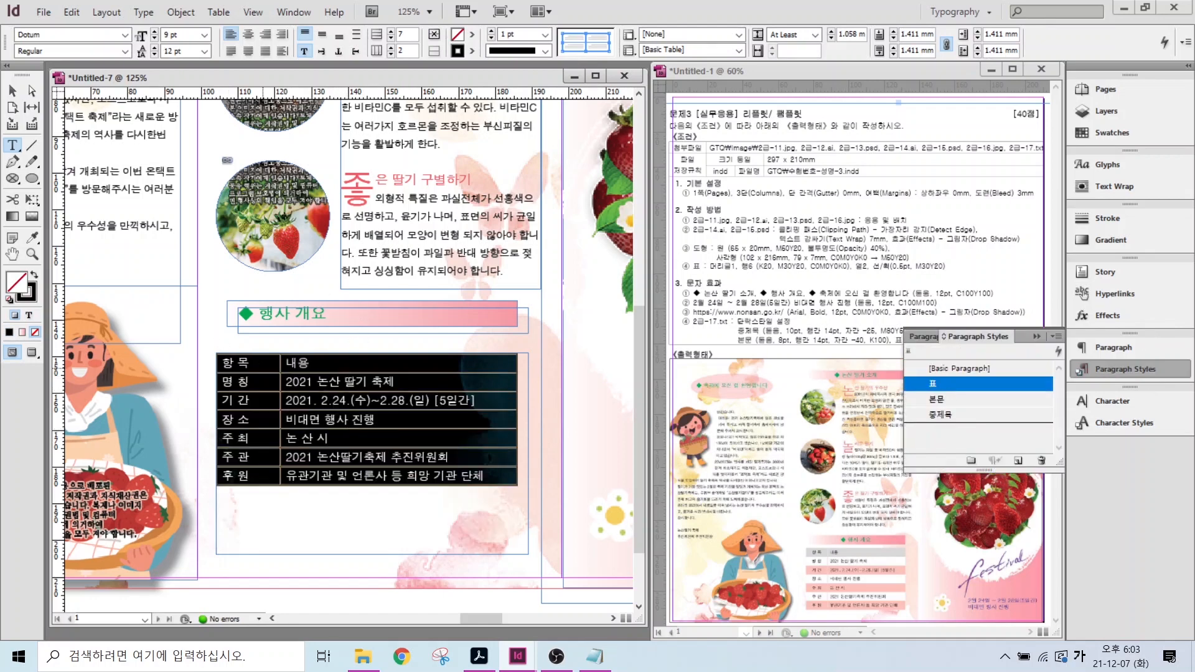
- Centre the seven label cells in the table's first column
click(262, 364)
drag(262, 364, 249, 478)
click(249, 40)
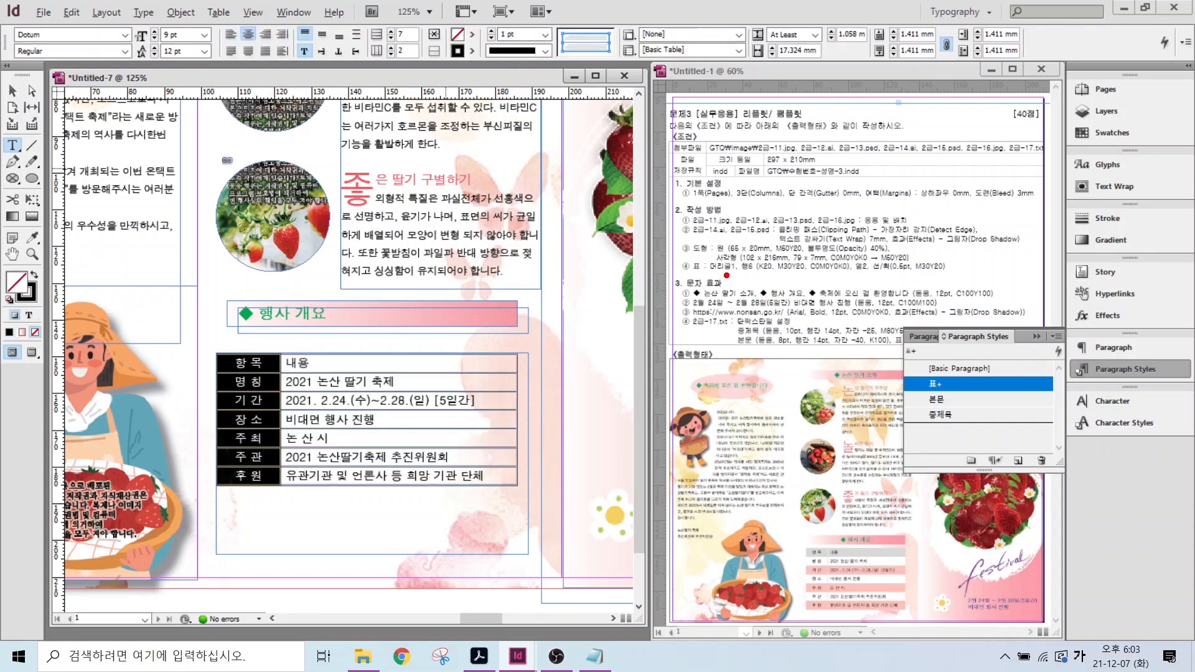
drag(726, 276, 683, 314)
drag(752, 278, 769, 315)
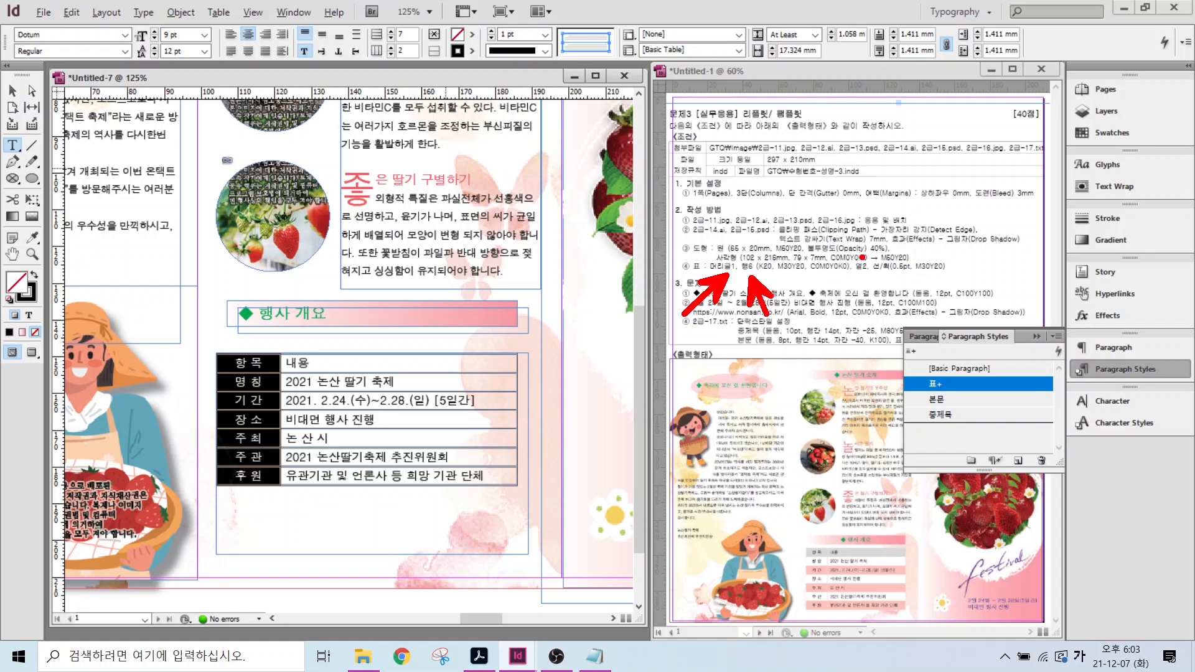
drag(876, 257, 930, 211)
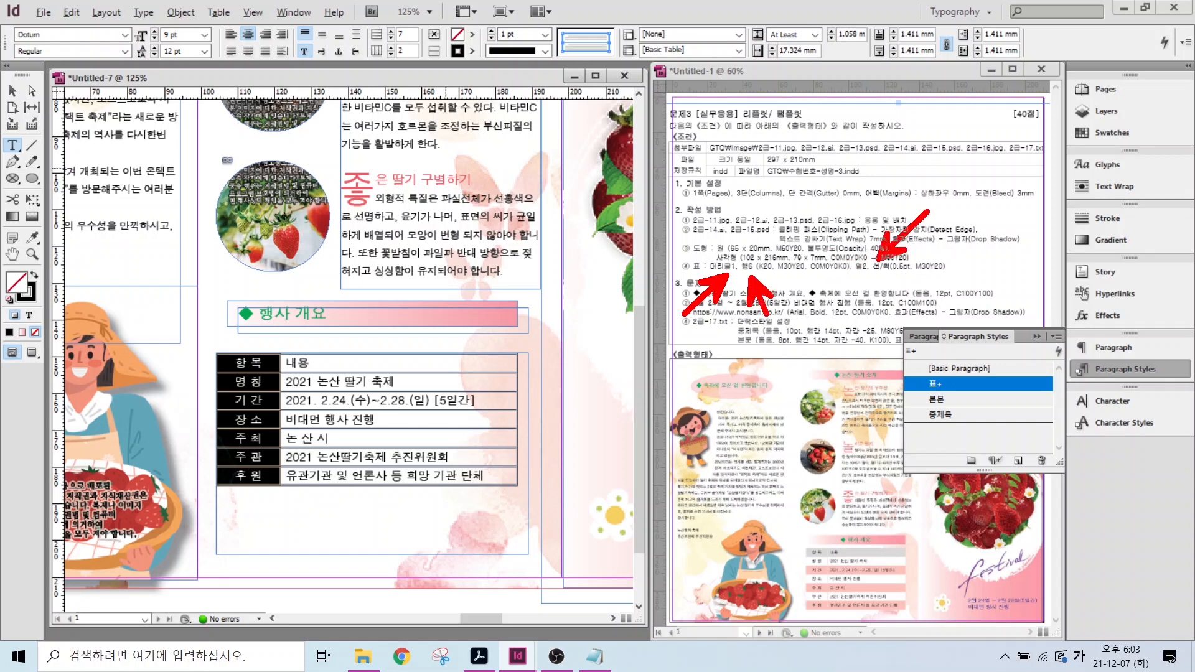
key(Escape)
drag(235, 363, 364, 476)
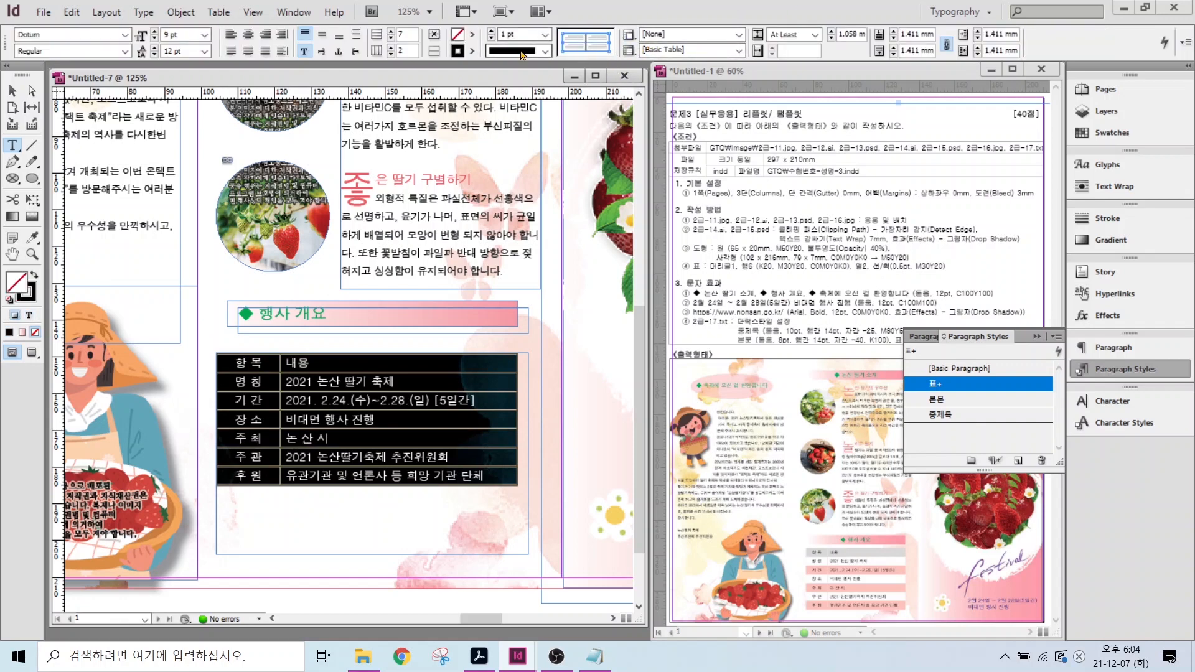
- Give the table's cell lines a 0.5 pt stroke in pink C=0 M=30 Y=20 K=0
click(545, 34)
click(519, 61)
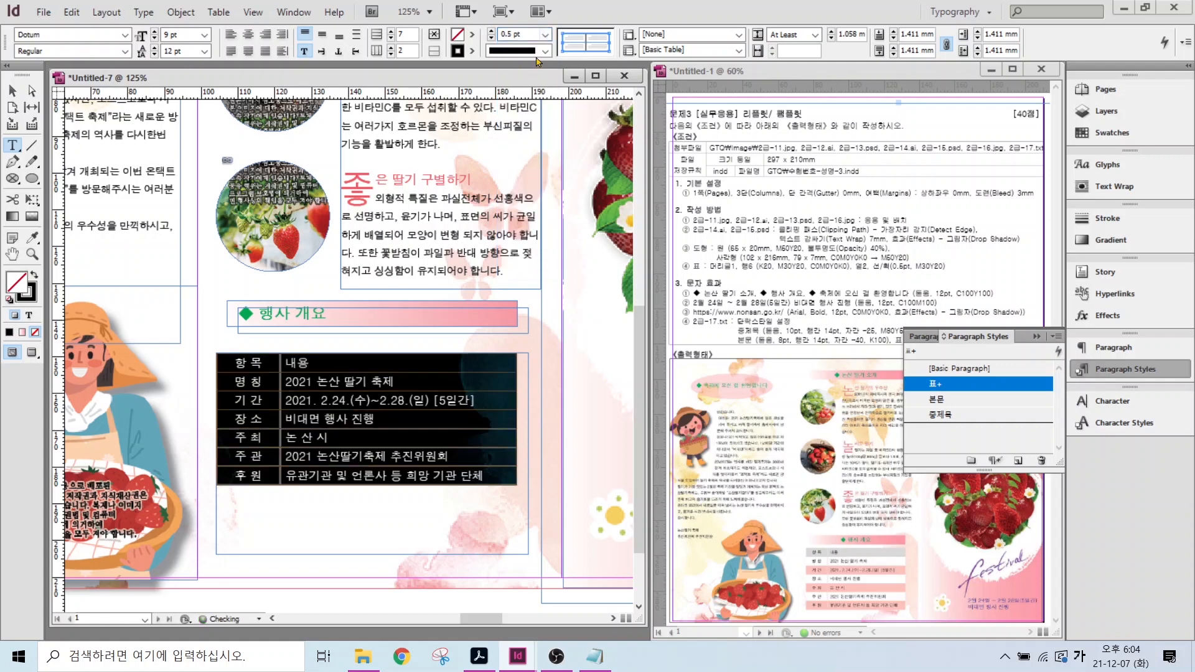
key(F5)
click(32, 300)
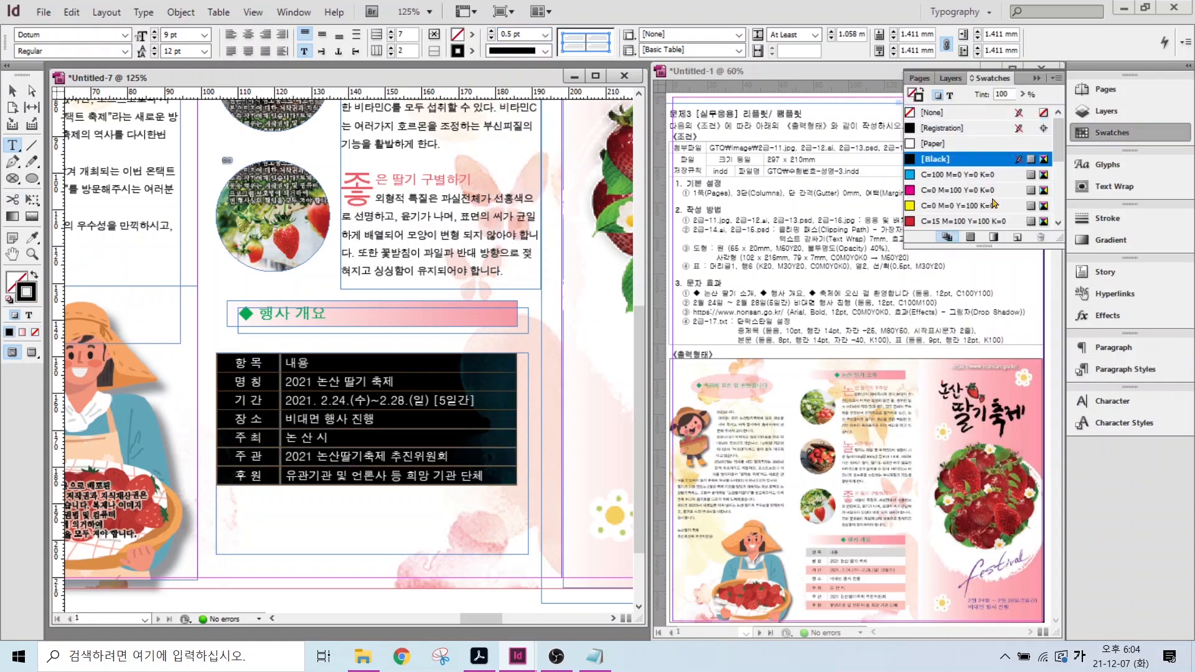
scroll(950, 196, down, 5)
click(962, 143)
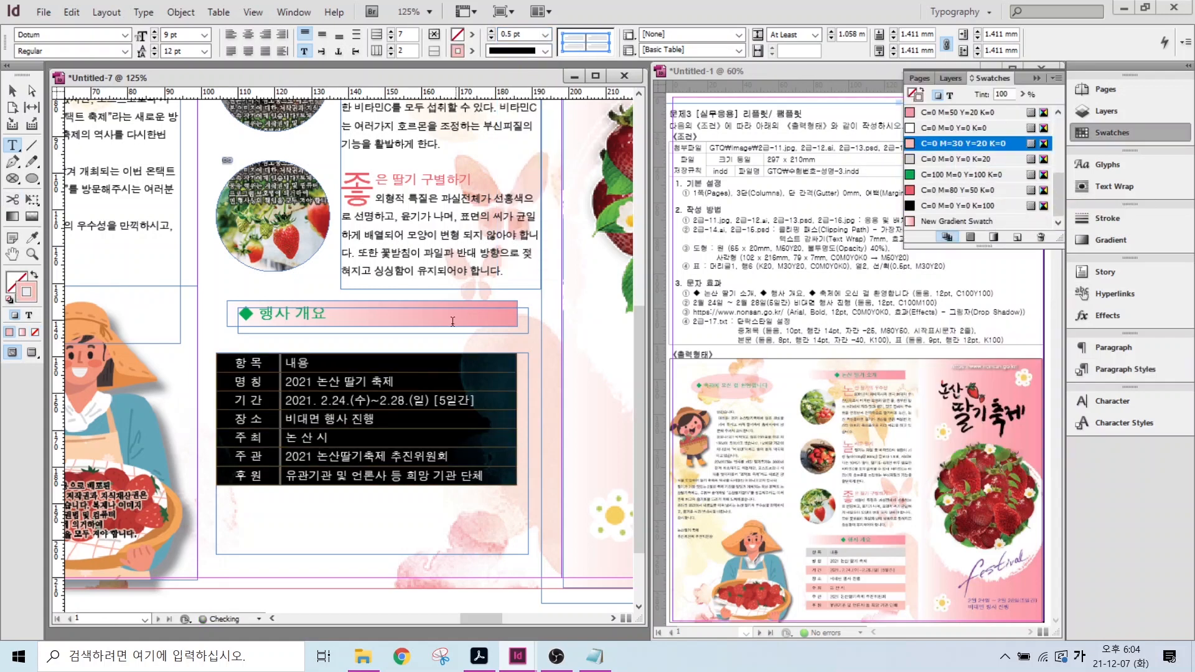
click(585, 46)
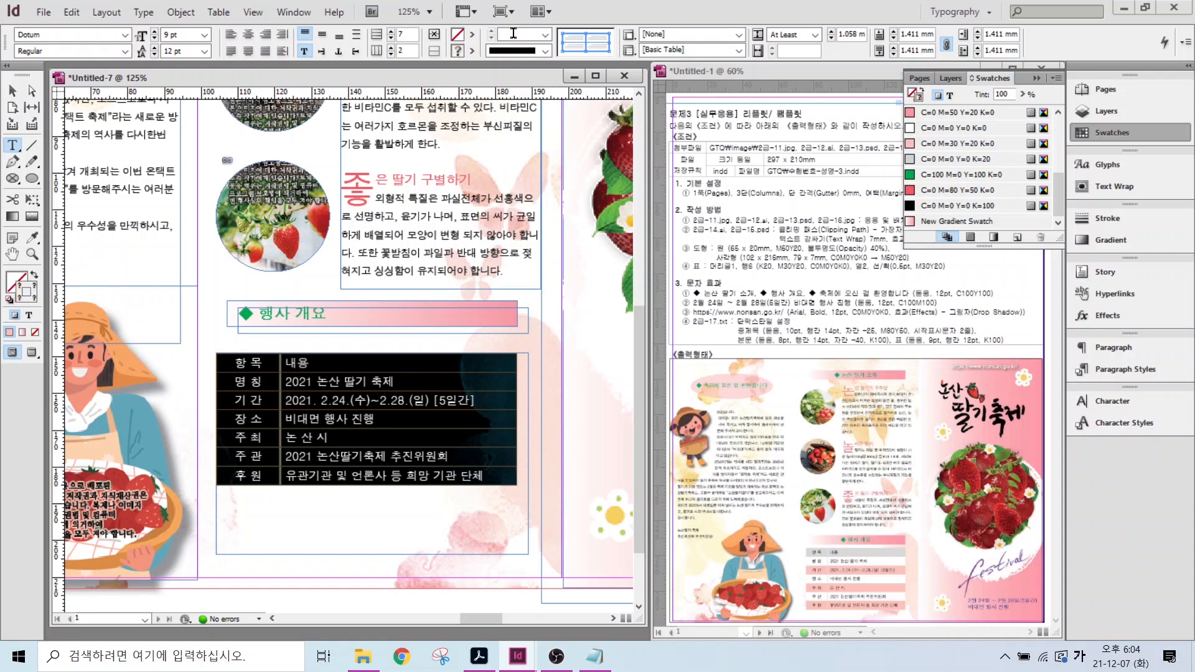
click(545, 34)
click(520, 56)
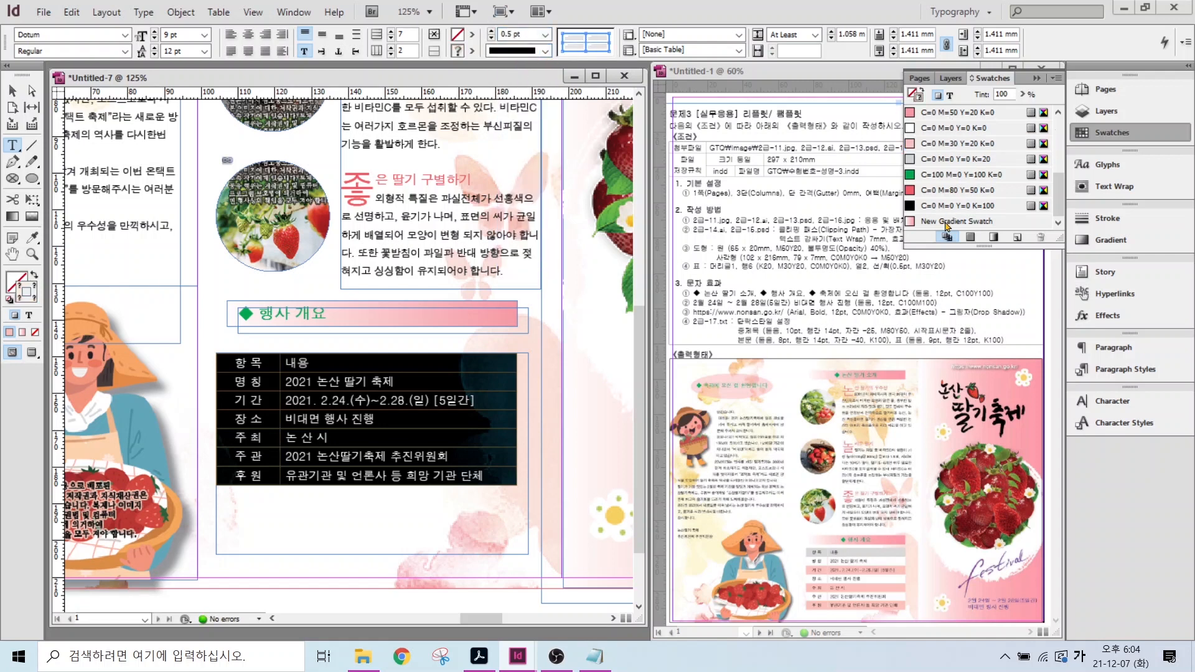
click(961, 143)
click(615, 244)
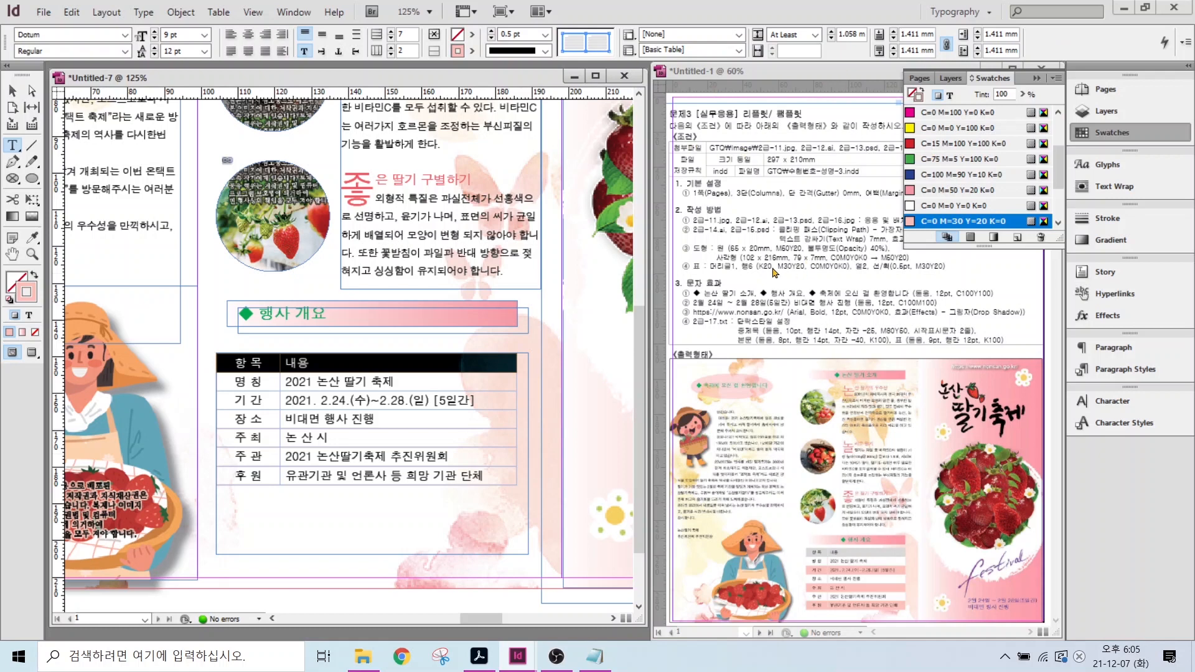
- Fill the header row light grey and the 명 칭 and 장 소 rows white
key(ctrl)
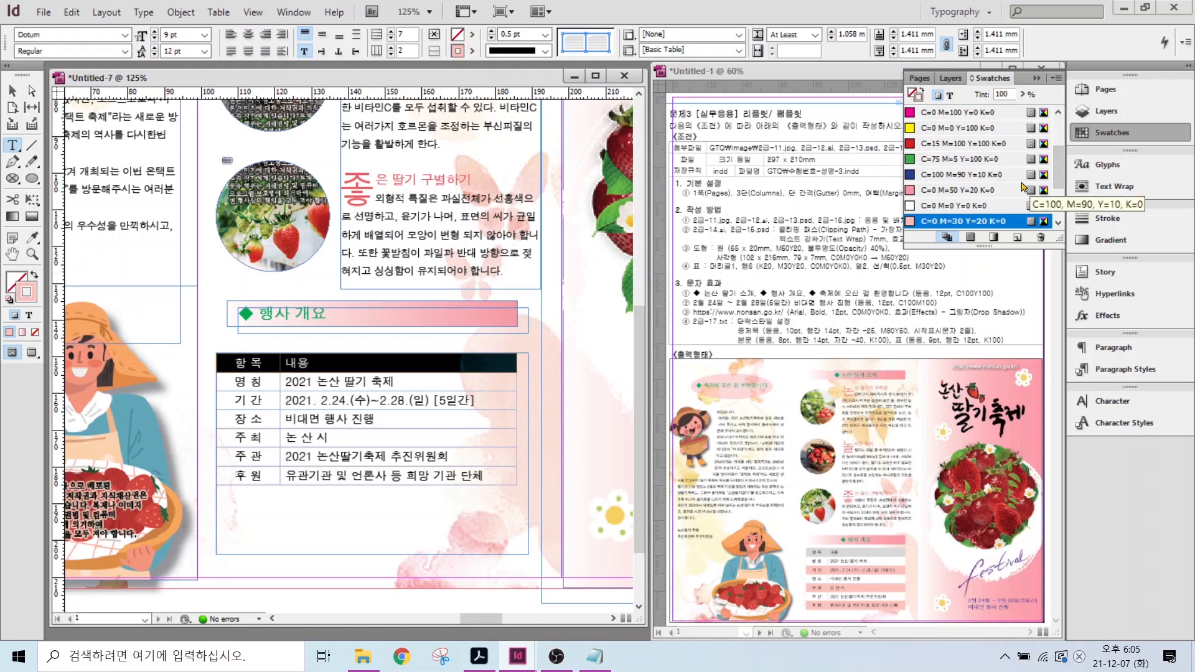
scroll(933, 187, down, 2)
click(934, 160)
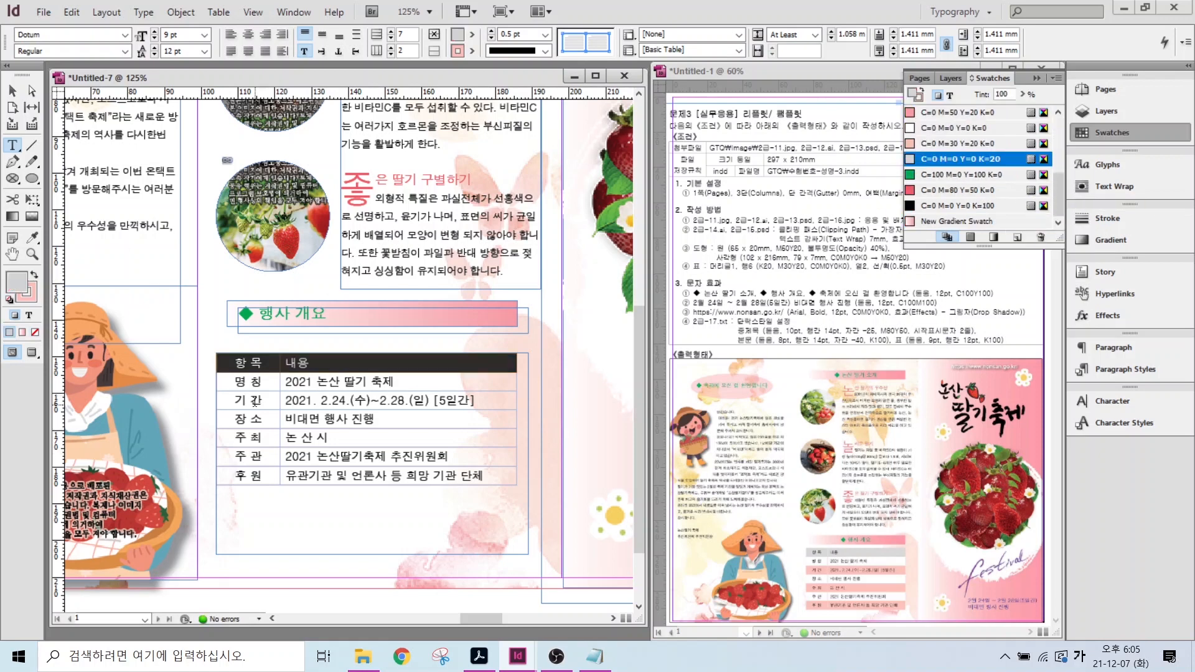
click(303, 396)
key(ctrl+3)
click(301, 382)
key(ctrl+3)
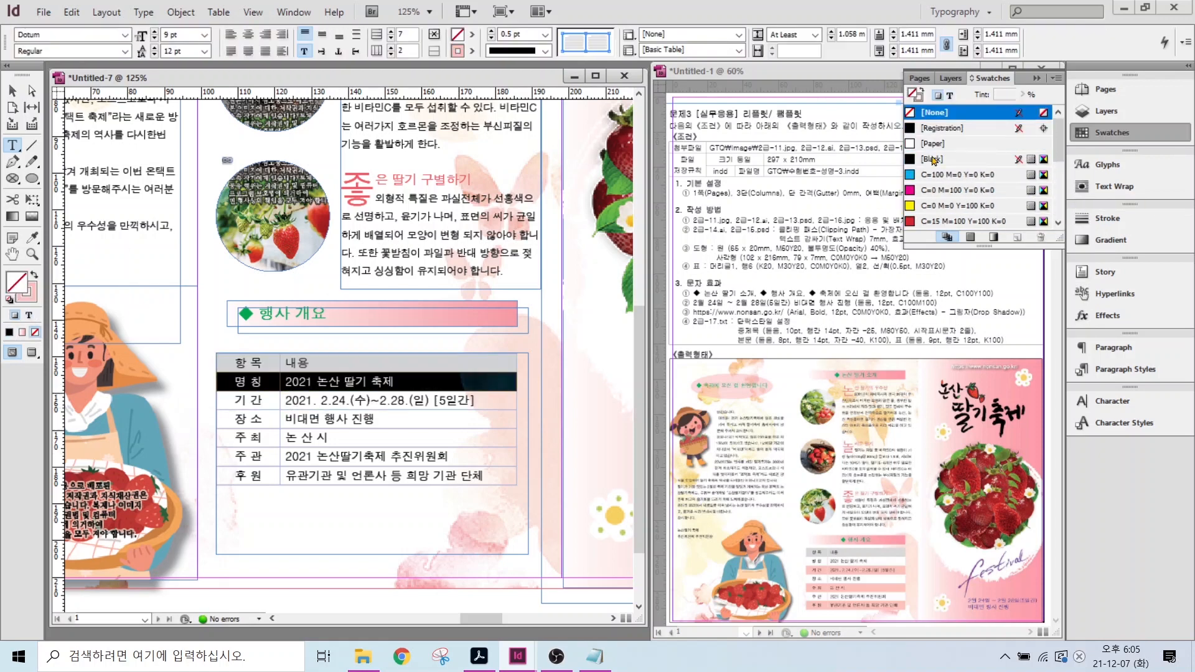
scroll(956, 216, down, 4)
click(940, 129)
click(255, 418)
key(ctrl+3)
scroll(945, 168, down, 5)
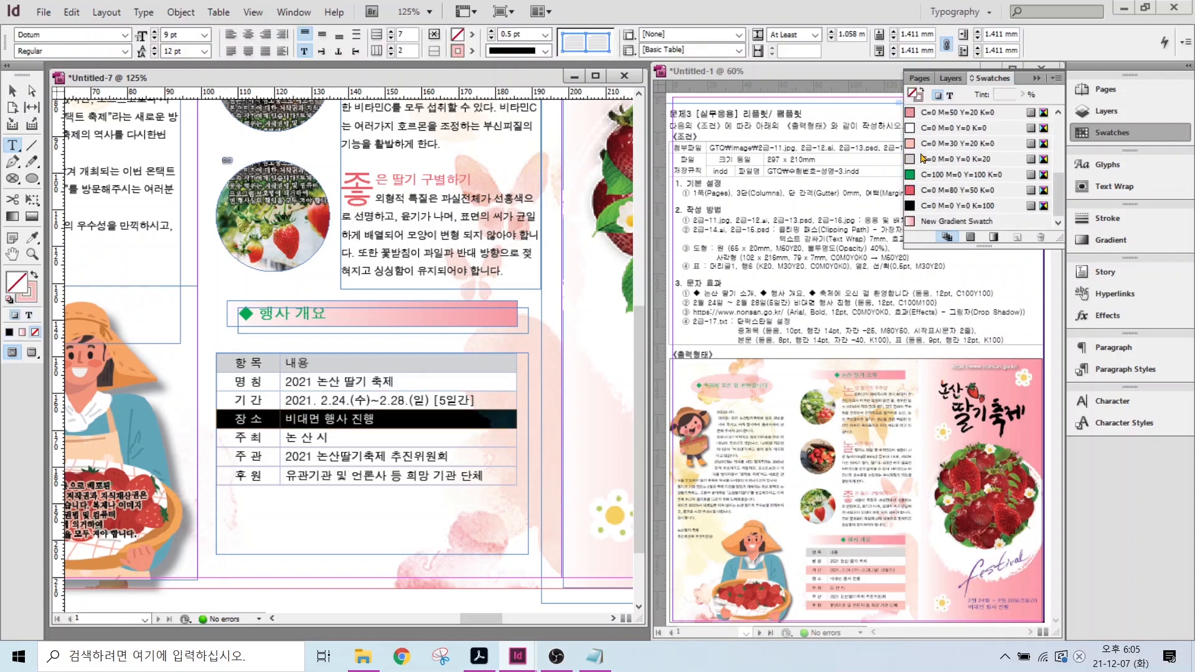
click(940, 128)
- Fill the 기 간, 주 최 and 후 원 rows with the pink swatch
click(255, 455)
key(ctrl+3)
click(257, 400)
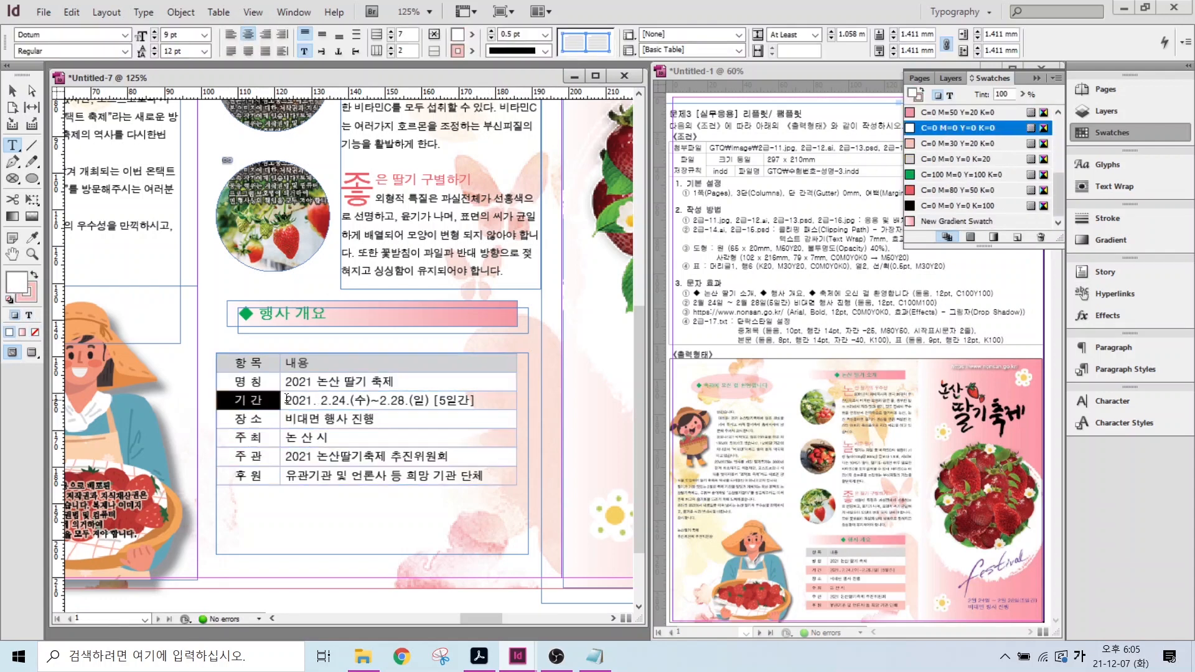
key(ctrl+3)
scroll(946, 174, down, 5)
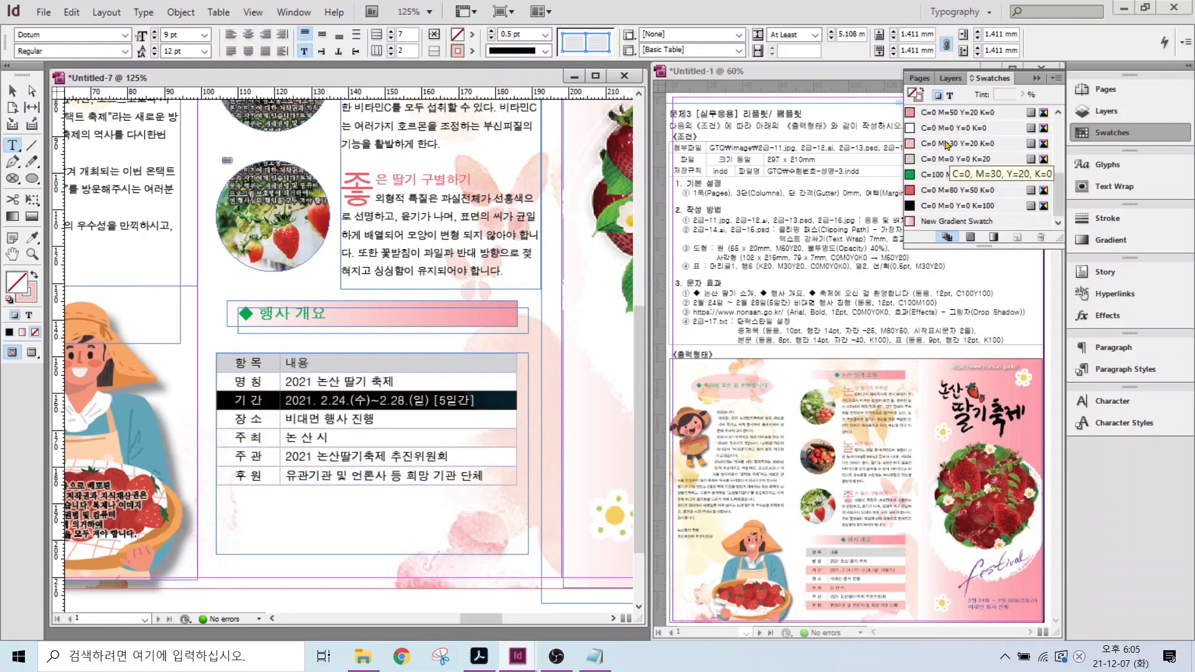
click(946, 143)
click(255, 437)
key(ctrl+3)
scroll(945, 161, down, 5)
click(947, 144)
click(255, 474)
key(ctrl+3)
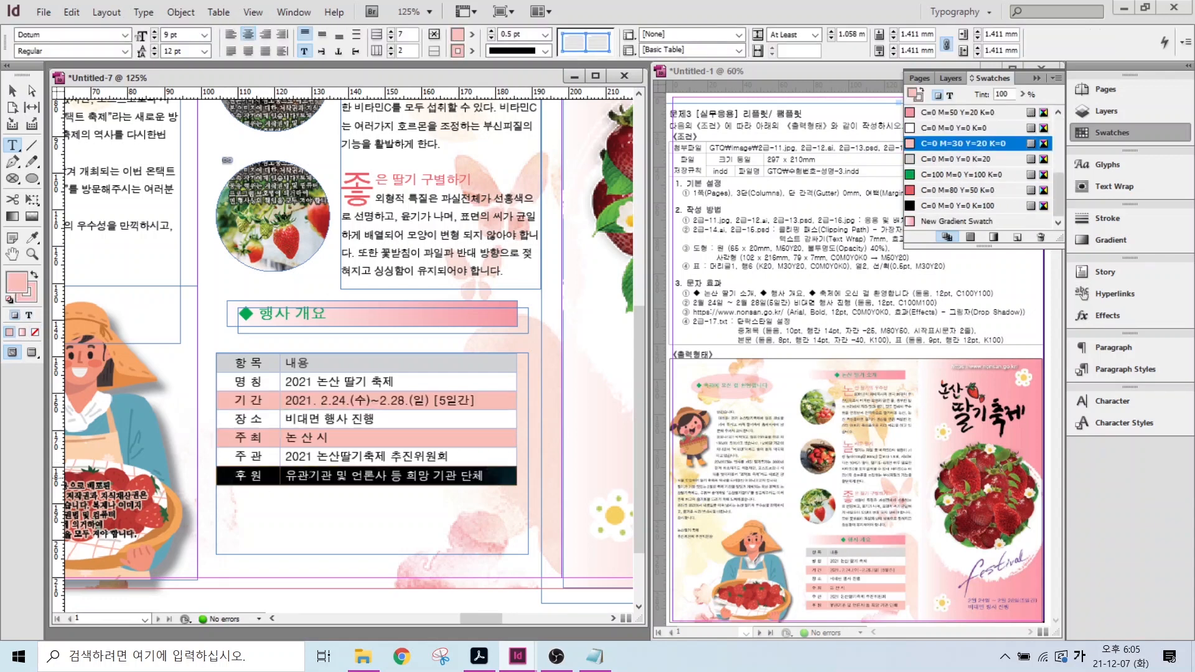
scroll(947, 168, down, 5)
click(936, 146)
click(520, 570)
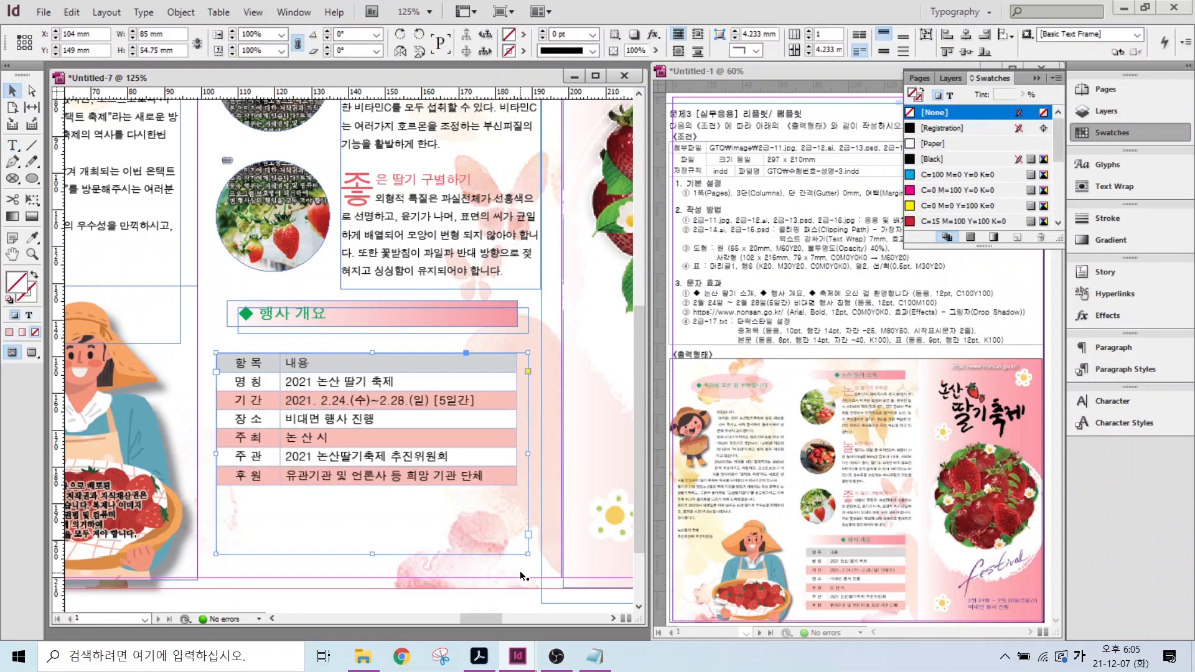
- Shift the table frame slightly right and zoom out to the whole spread
click(12, 92)
drag(307, 542, 314, 543)
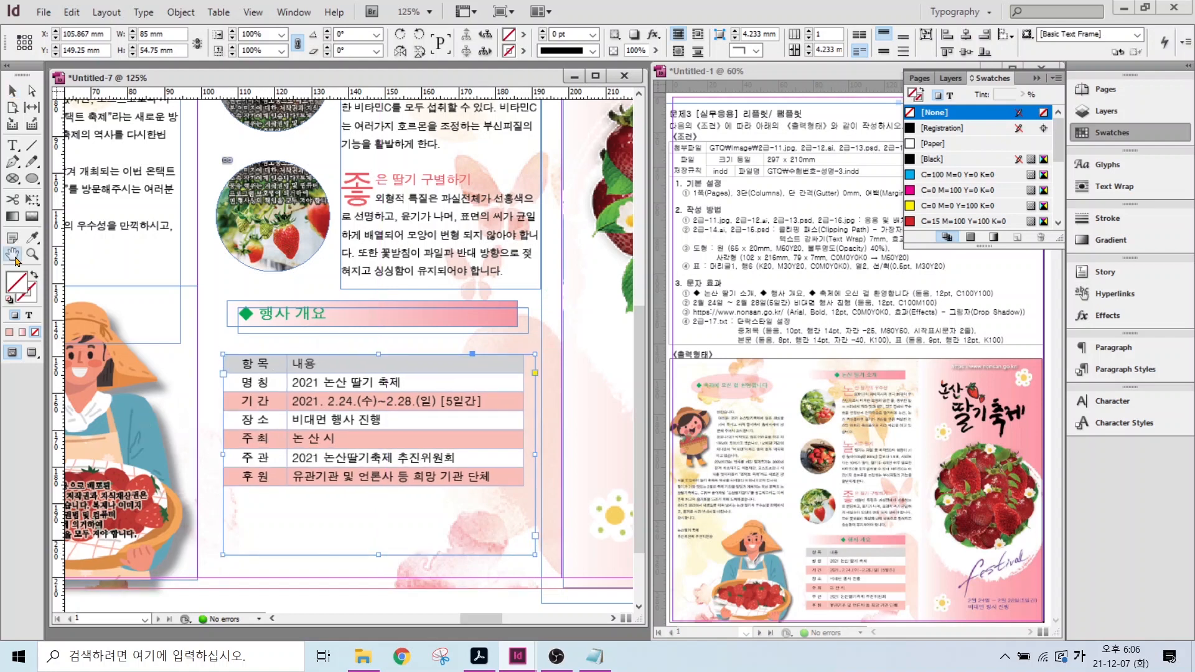
key(ctrl+0)
click(12, 91)
click(468, 255)
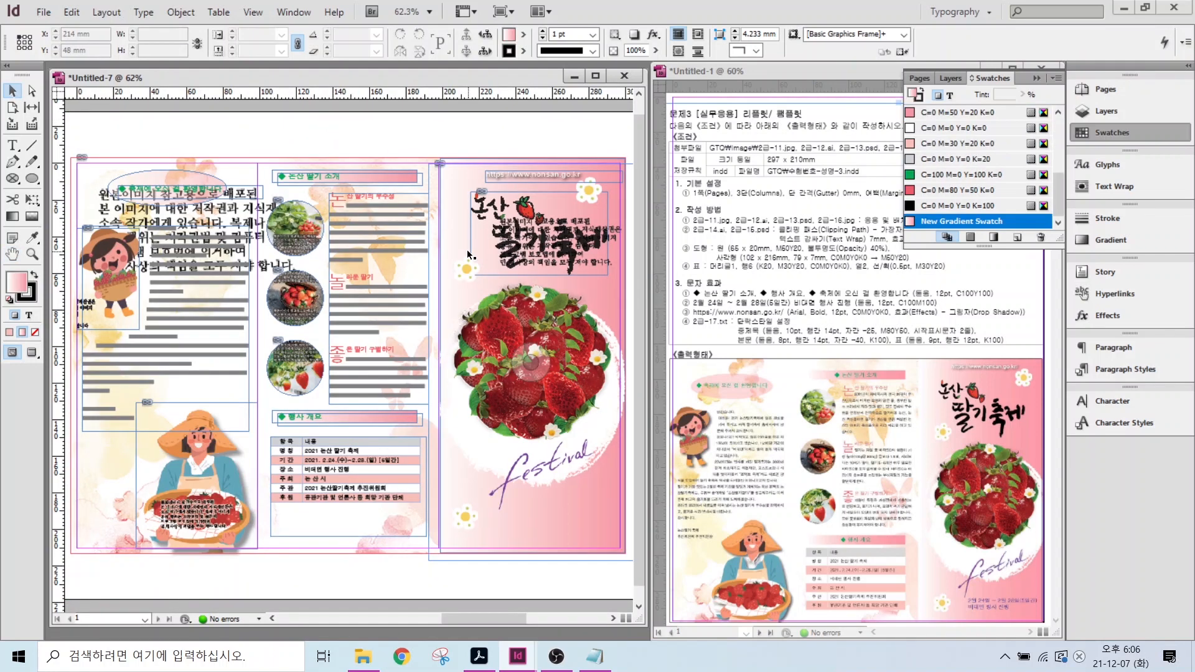
- Add a text frame reading '4일 - 2월 28일(5일간)' and '비대면 행사 진행' below the festival lettering
key(t)
drag(498, 499, 616, 529)
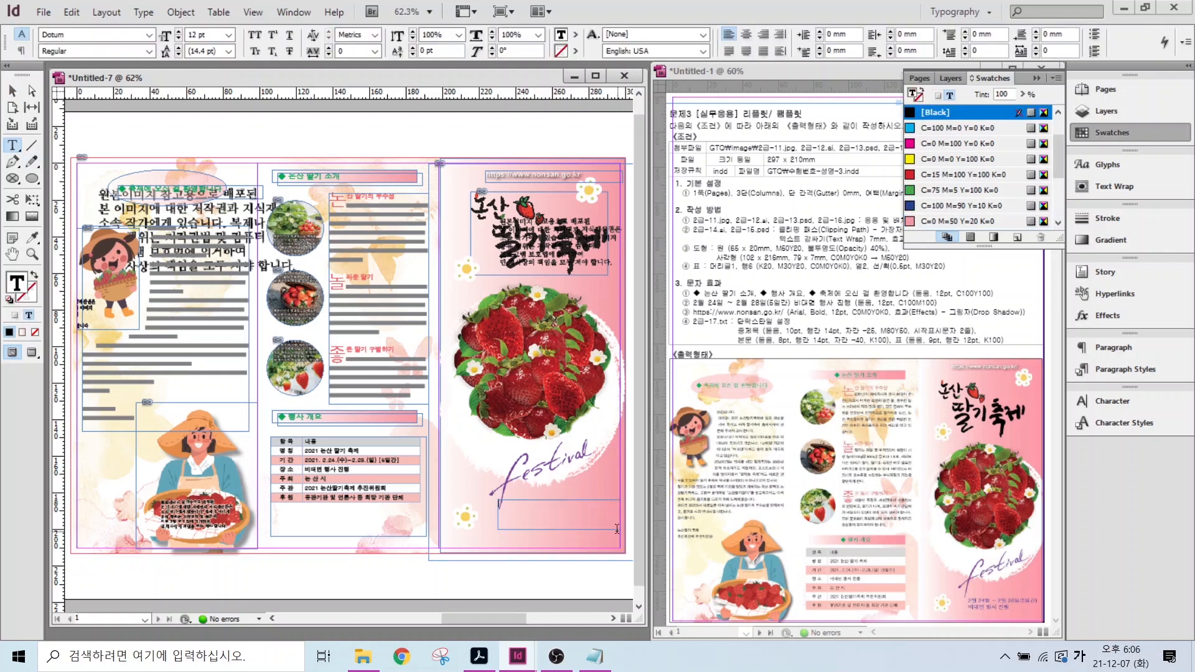
text(4일 - 2월 28일(5일간))
key(Return)
text(비대면 행사 진행)
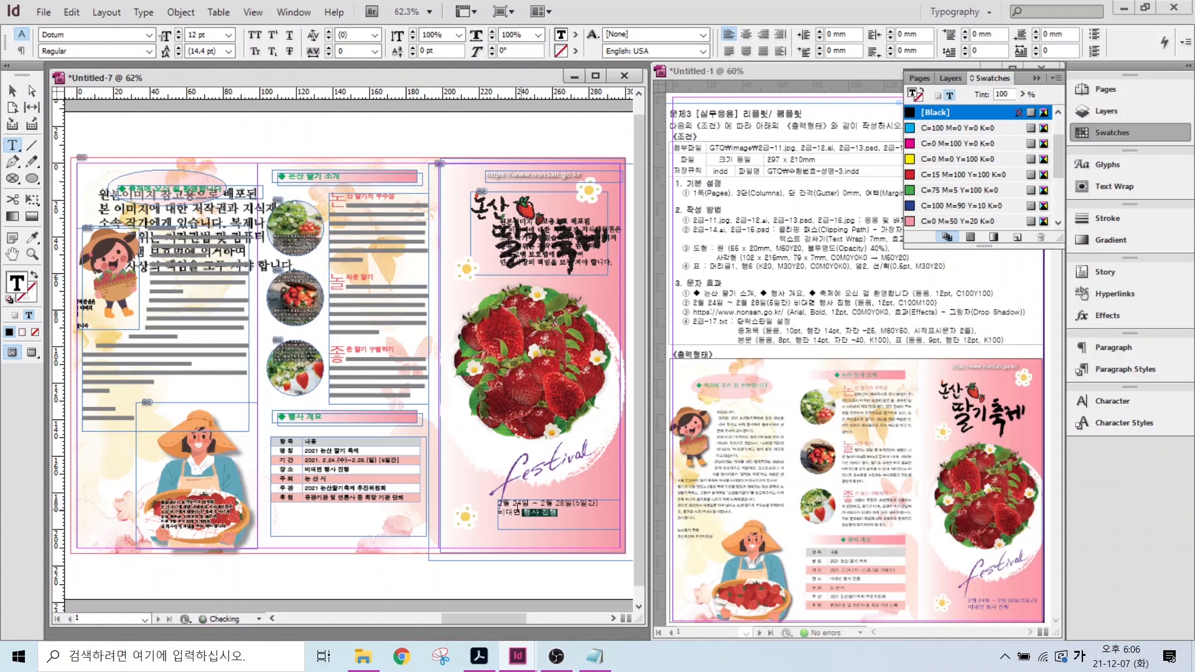
key(Escape)
drag(571, 500, 577, 515)
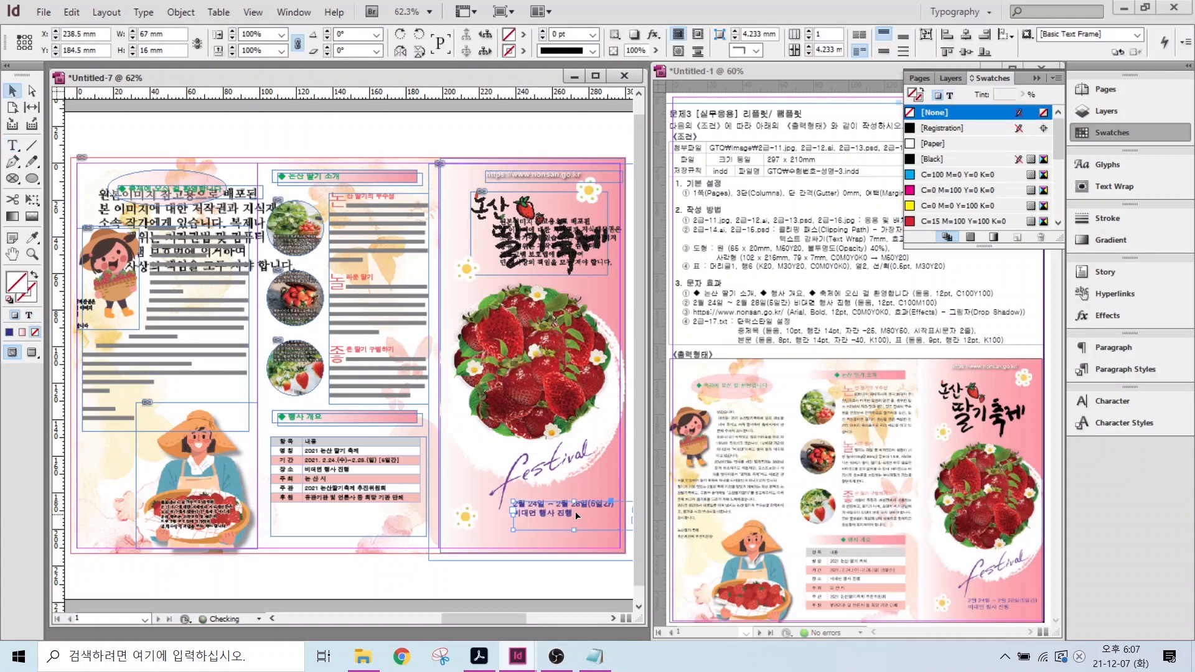
- Lock the left-page background objects, move the event header and table down, and preview the spread
drag(436, 575, 264, 148)
click(180, 11)
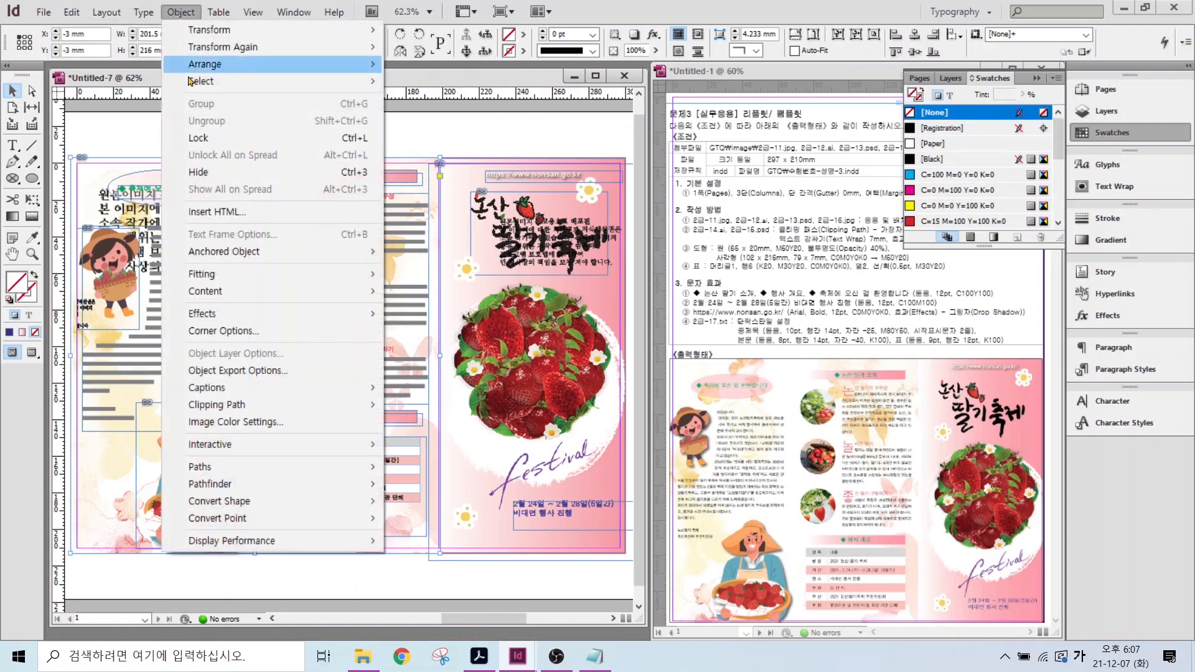
click(187, 136)
drag(272, 574, 336, 490)
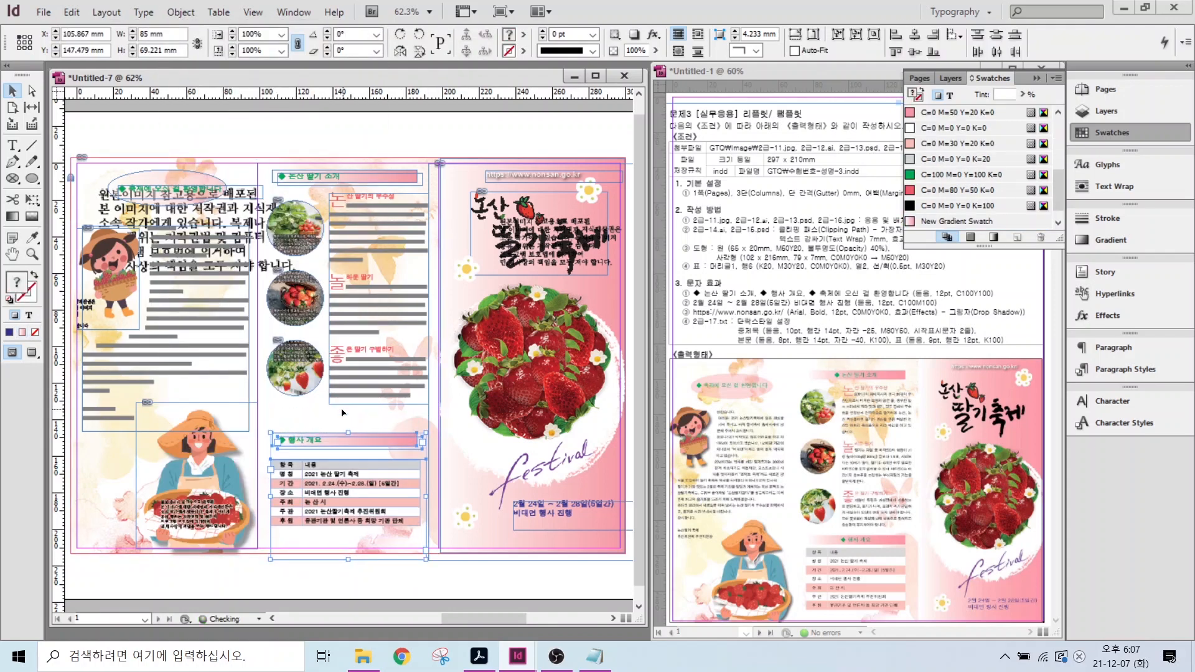
click(402, 345)
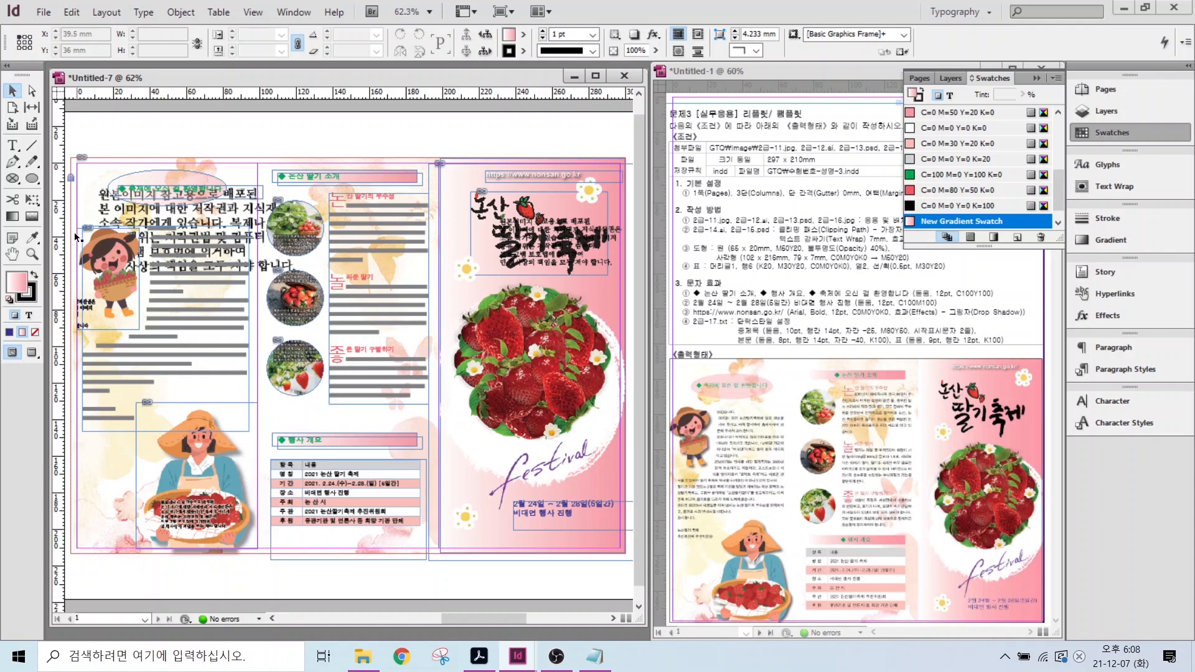
click(33, 353)
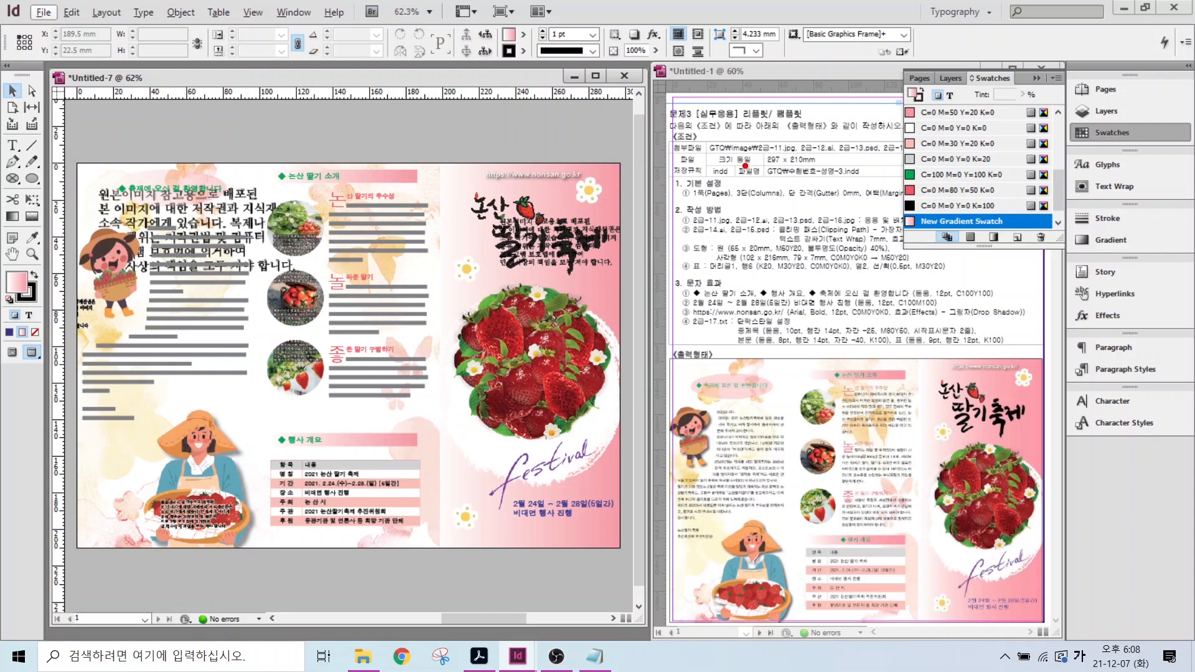
- Save a copy in the GTQ folder, changing the earlier file name's version number from 2 to 3
drag(731, 165, 702, 133)
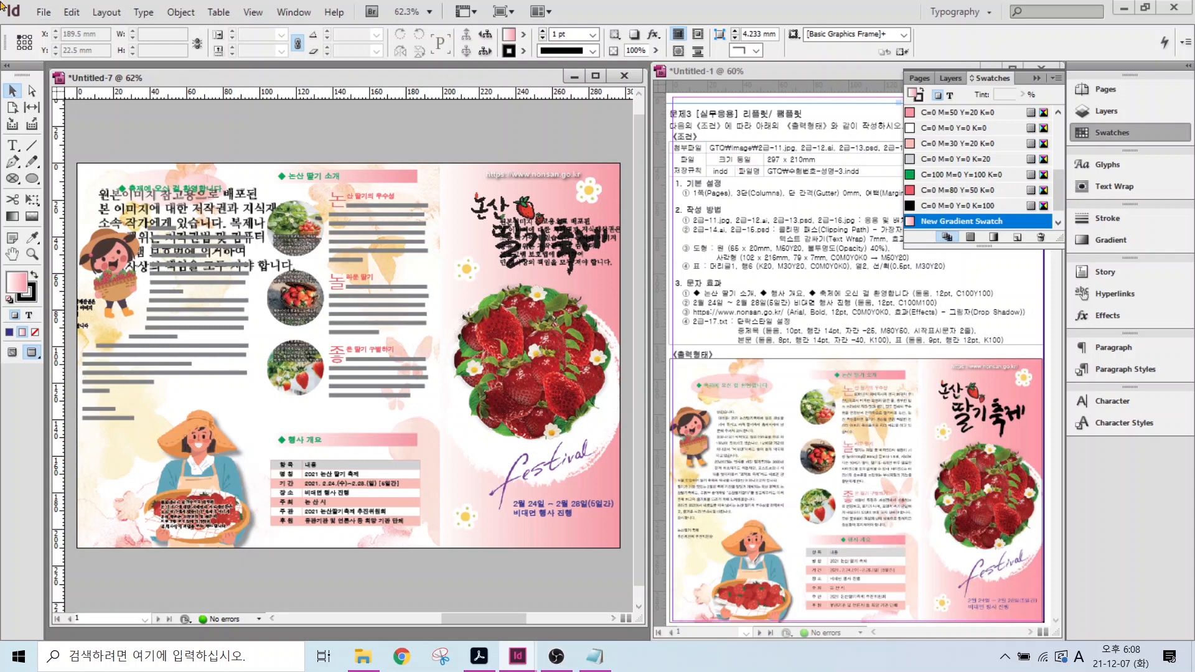
click(44, 13)
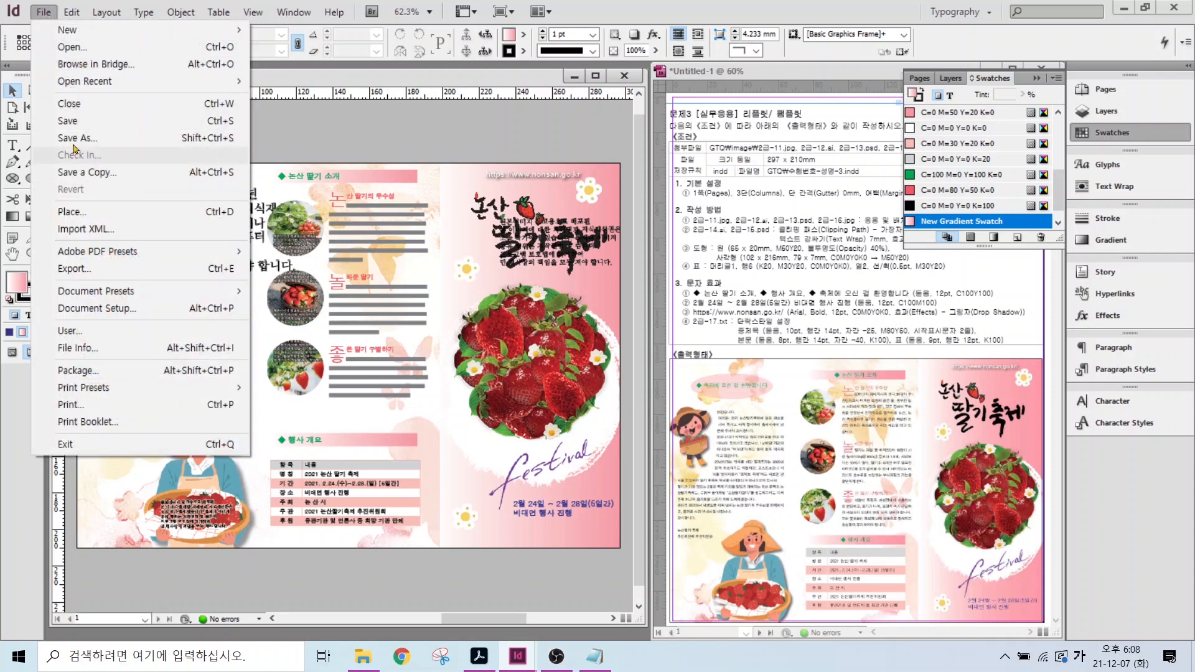
click(66, 123)
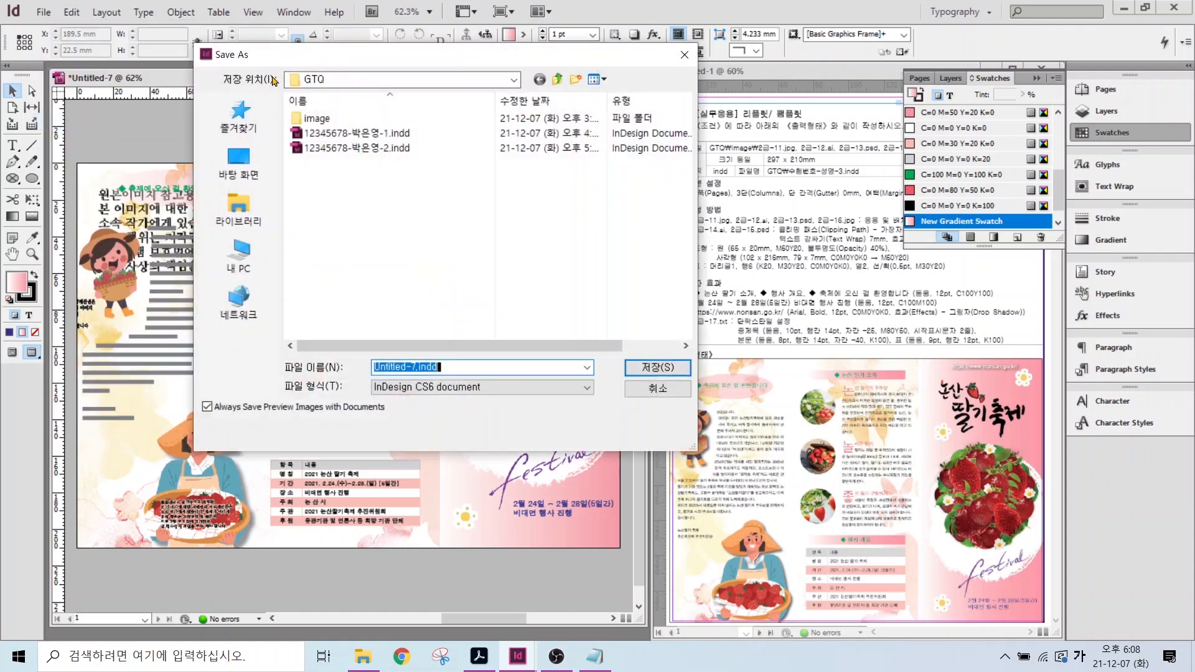
click(323, 148)
click(445, 367)
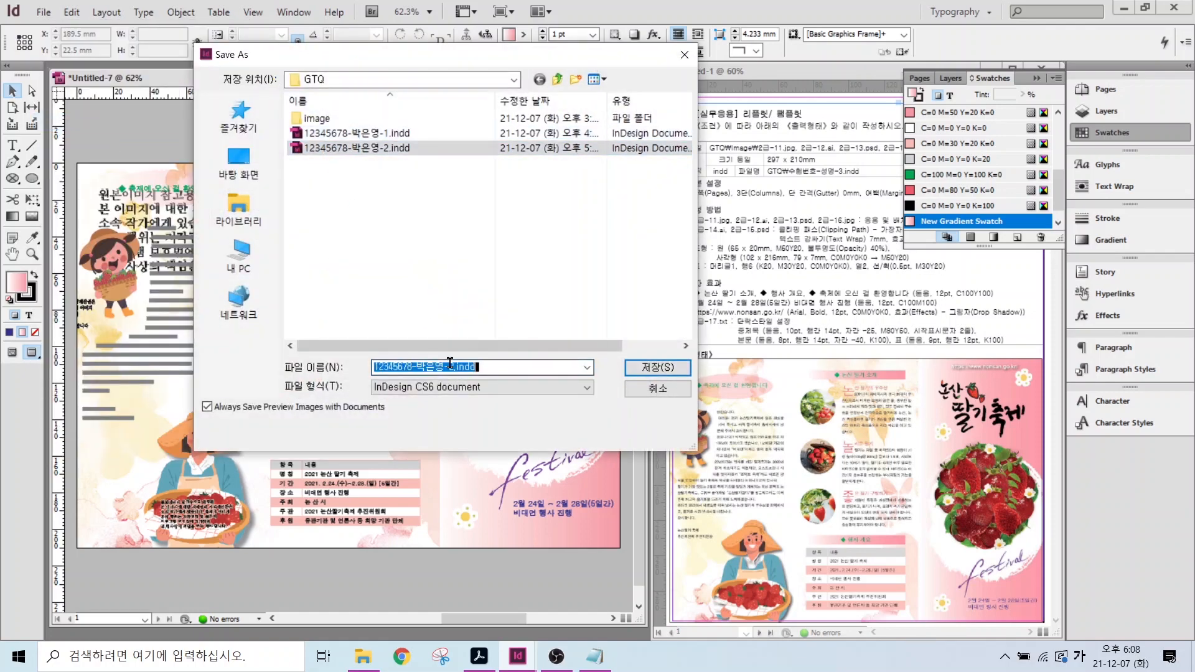
click(450, 367)
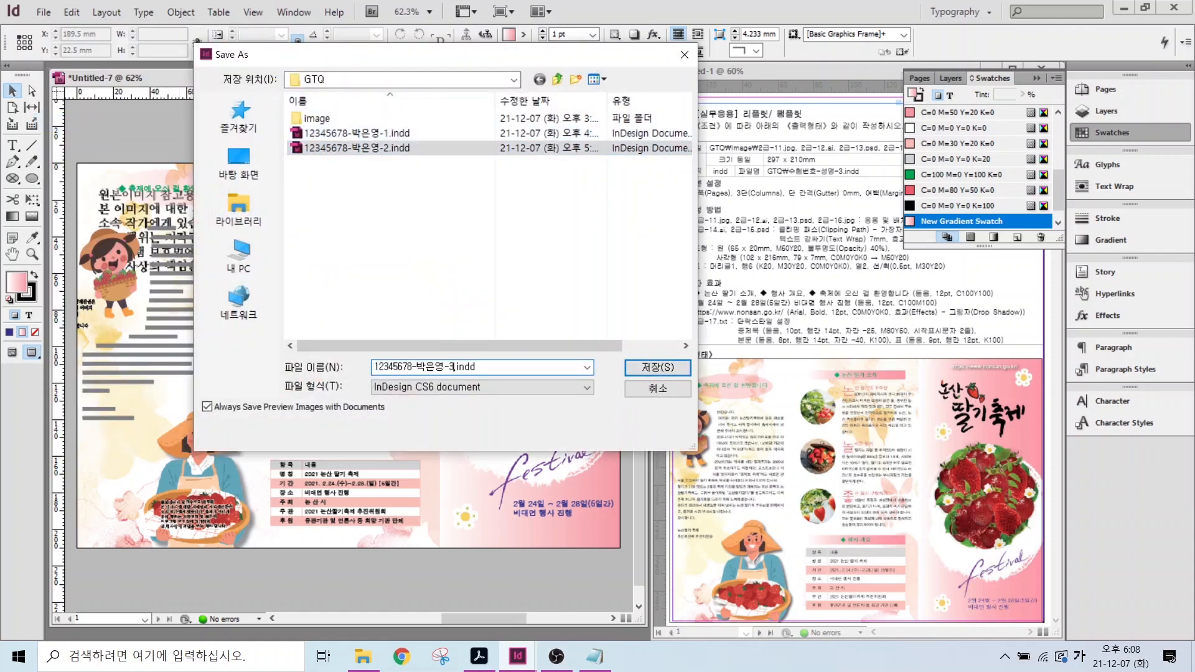
text(3)
key(Return)
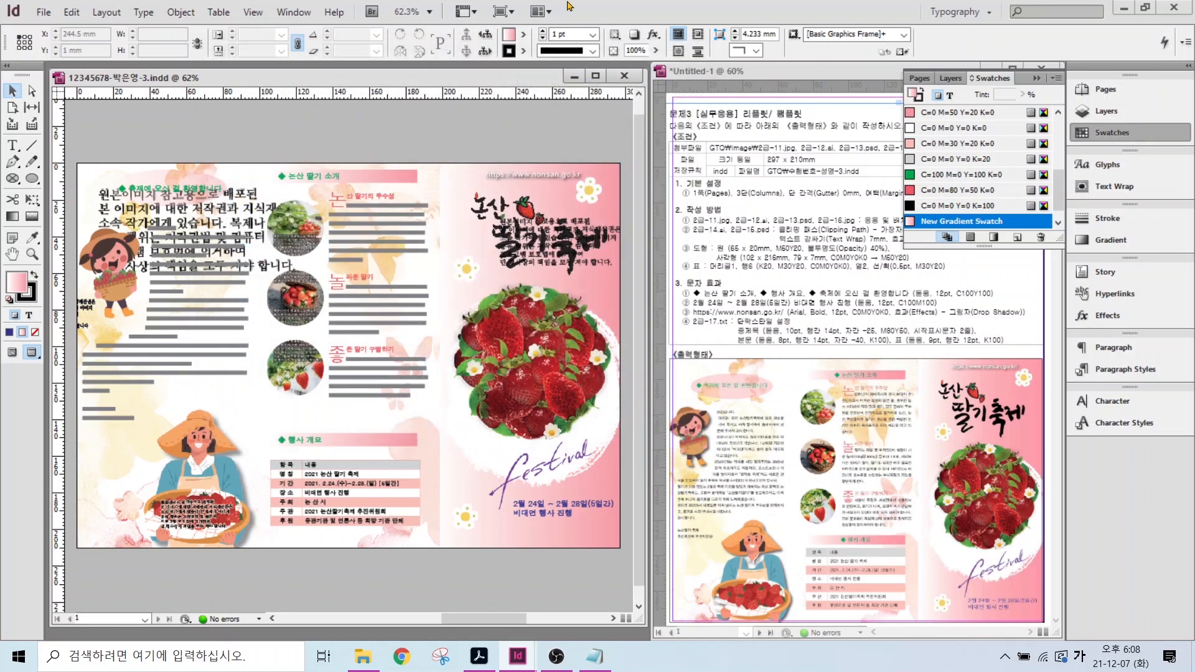